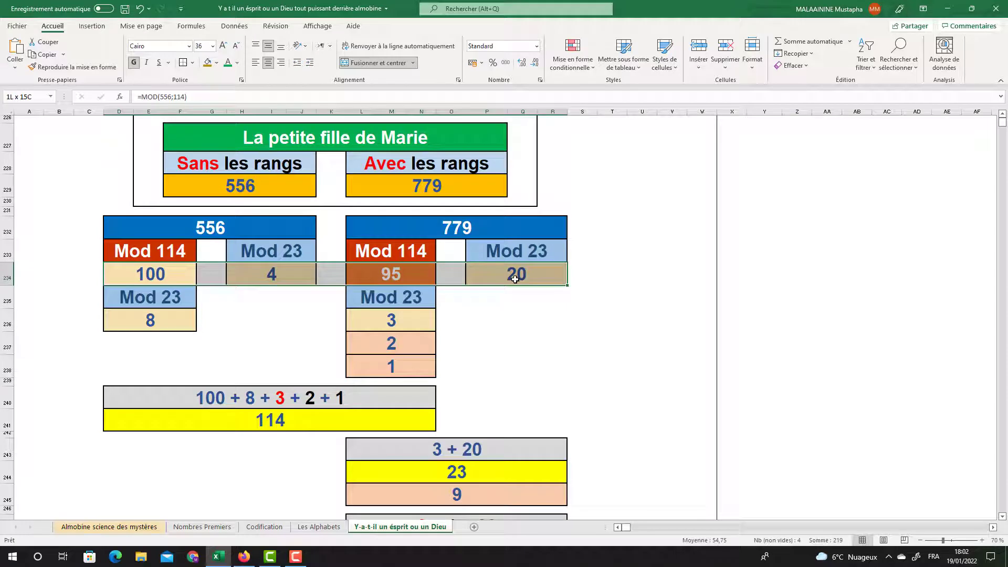
Step: Review the row 234 modulo results alongside the 556 and 779 headings and their Mod 114 labels
{"action": "left_click_drag", "start_coordinate": [152, 274], "coordinate": [559, 274]}
{"action": "left_click_drag", "start_coordinate": [148, 274], "coordinate": [573, 275]}
{"action": "left_click", "coordinate": [179, 250]}
{"action": "left_click", "coordinate": [211, 227]}
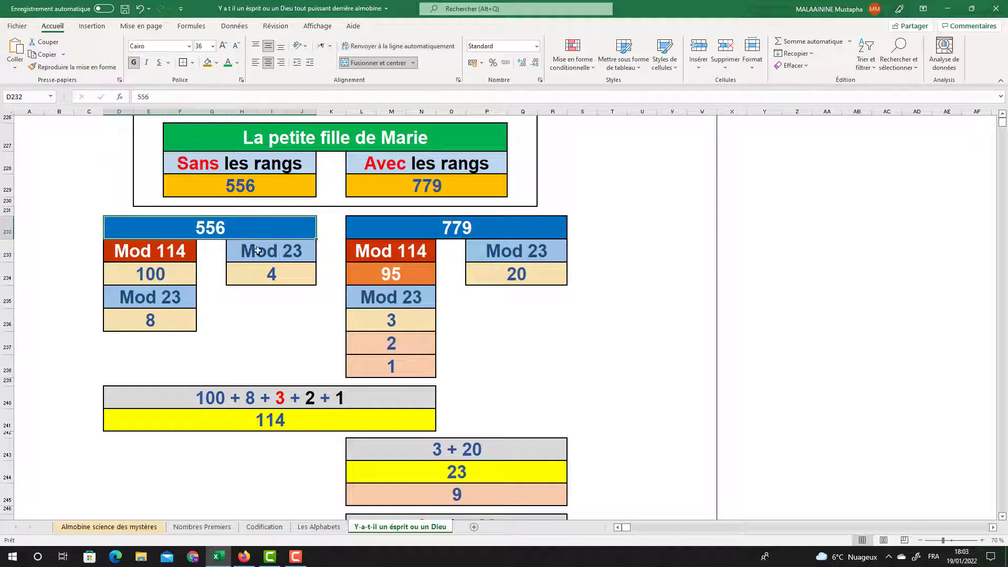
{"action": "left_click", "coordinate": [533, 232]}
{"action": "left_click", "coordinate": [427, 255]}
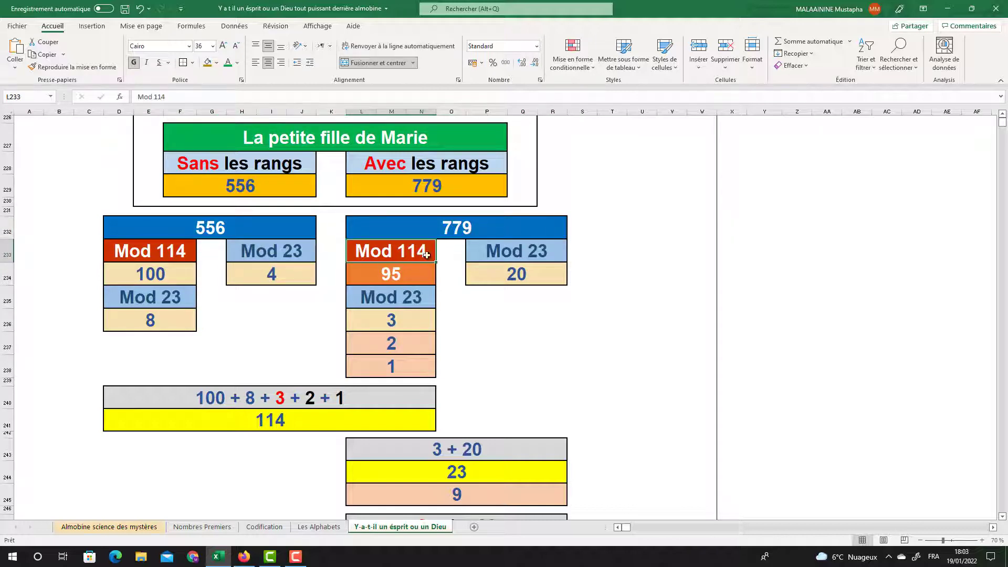
{"action": "left_click", "coordinate": [465, 228]}
{"action": "left_click", "coordinate": [178, 277]}
{"action": "left_click_drag", "start_coordinate": [229, 277], "coordinate": [549, 277]}
{"action": "left_click", "coordinate": [166, 275]}
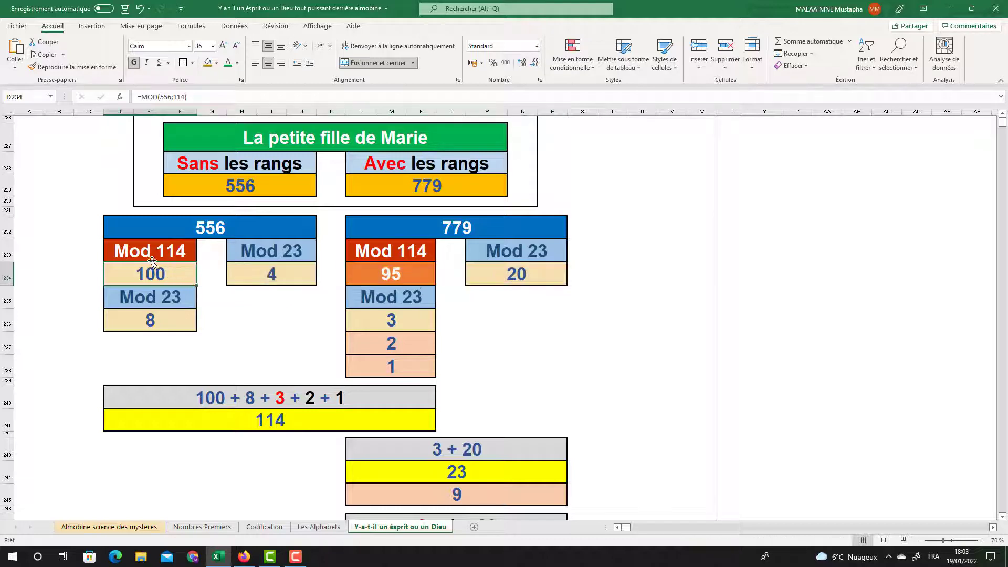
Step: Inspect the modulo formulas under 556 and 779, including the Mod 23 reductions of the Mod 114 results
{"action": "left_click", "coordinate": [150, 319]}
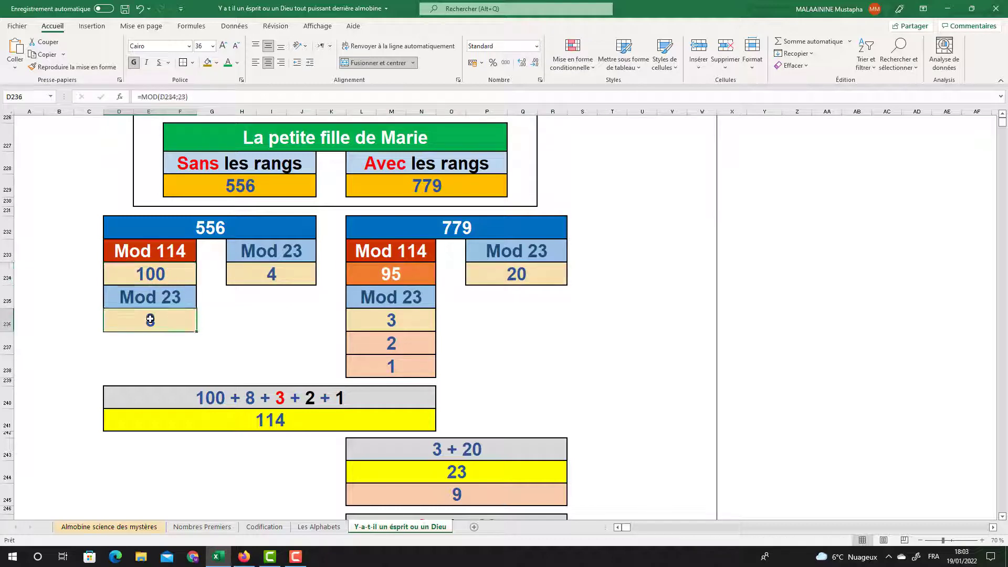
{"action": "left_click", "coordinate": [294, 271]}
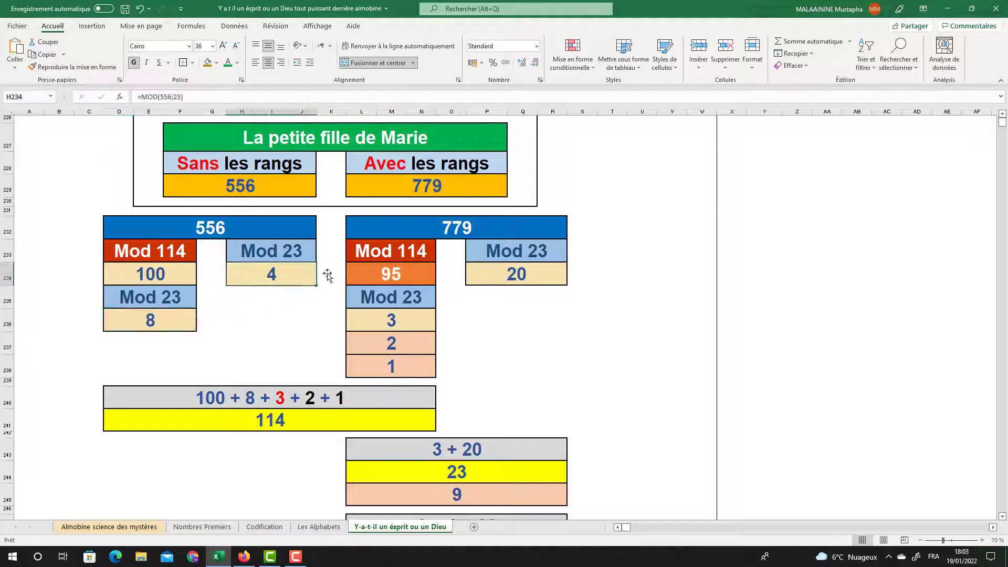
{"action": "left_click", "coordinate": [395, 273]}
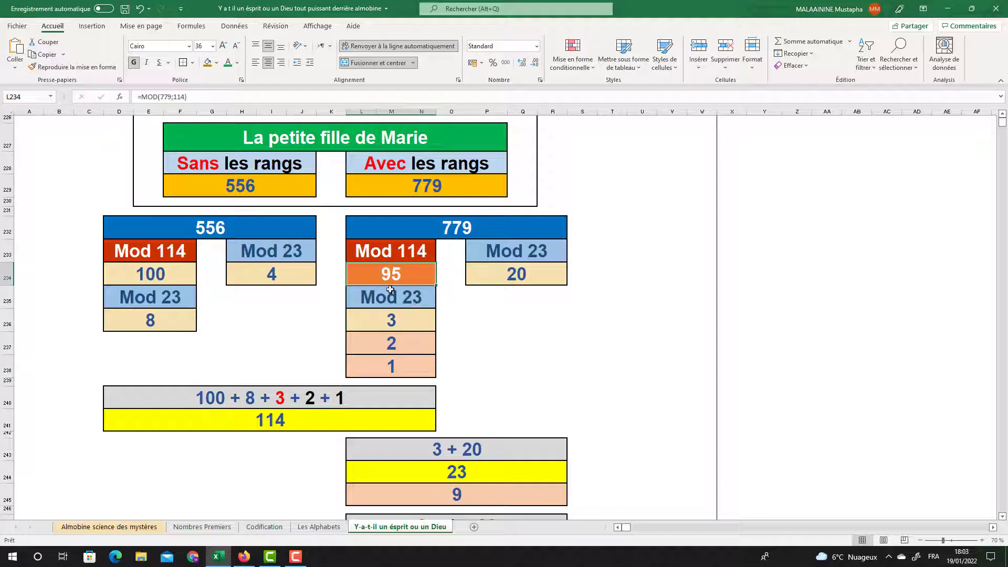
{"action": "left_click", "coordinate": [387, 321]}
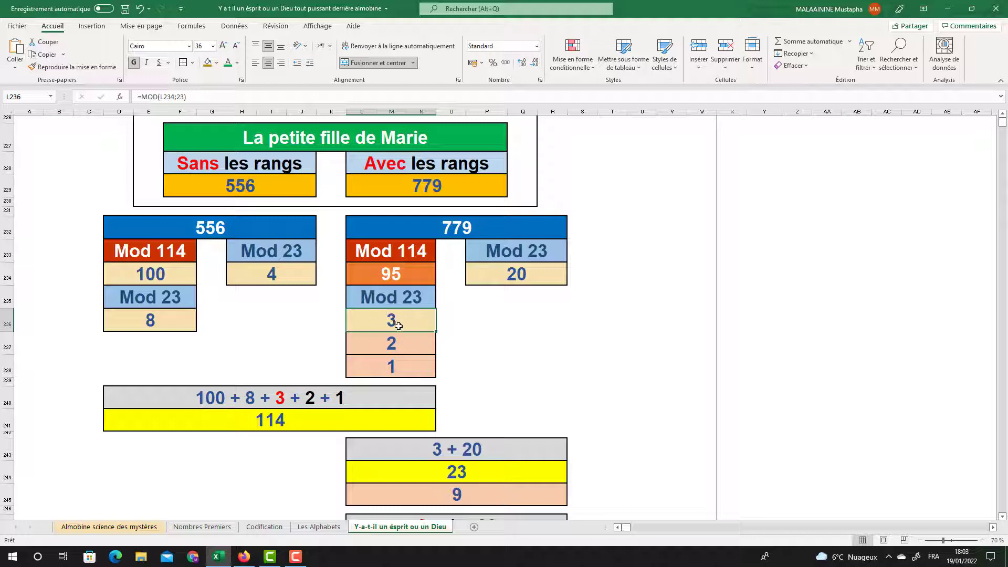
{"action": "left_click", "coordinate": [398, 276]}
{"action": "left_click", "coordinate": [400, 323]}
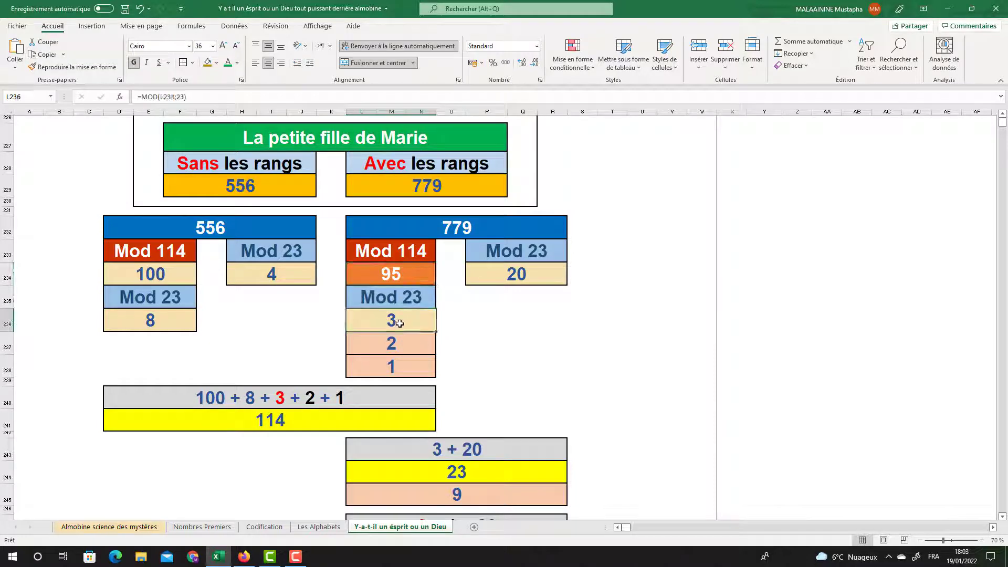
{"action": "key", "text": "Down"}
{"action": "key", "text": "Down"}
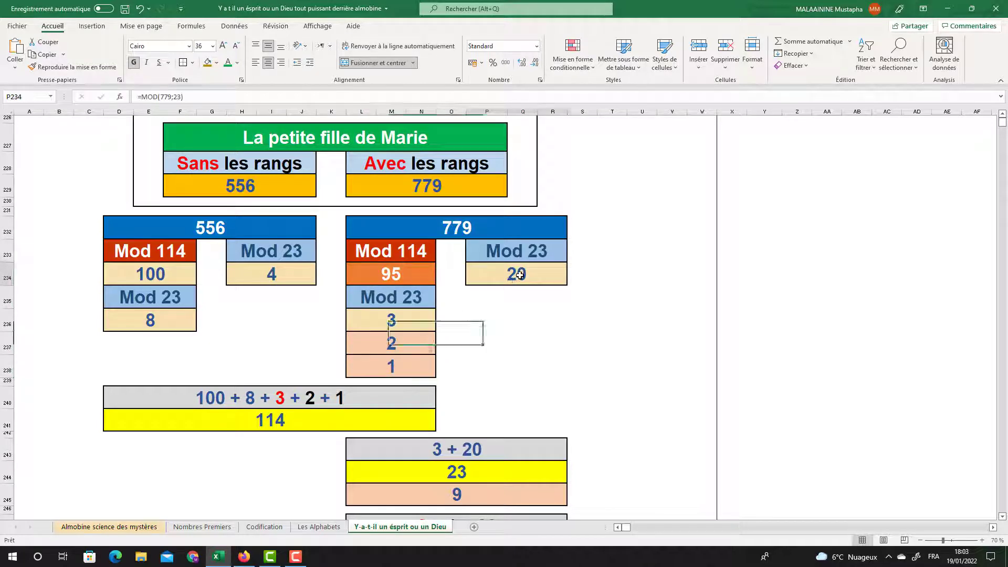
{"action": "left_click", "coordinate": [506, 277]}
Step: Trace the formula in D241 under "100 + 8 + 3 + 2 + 1" to its source cells, leaving it as is
{"action": "scroll", "coordinate": [542, 276], "scroll_direction": "down", "scroll_amount": 1}
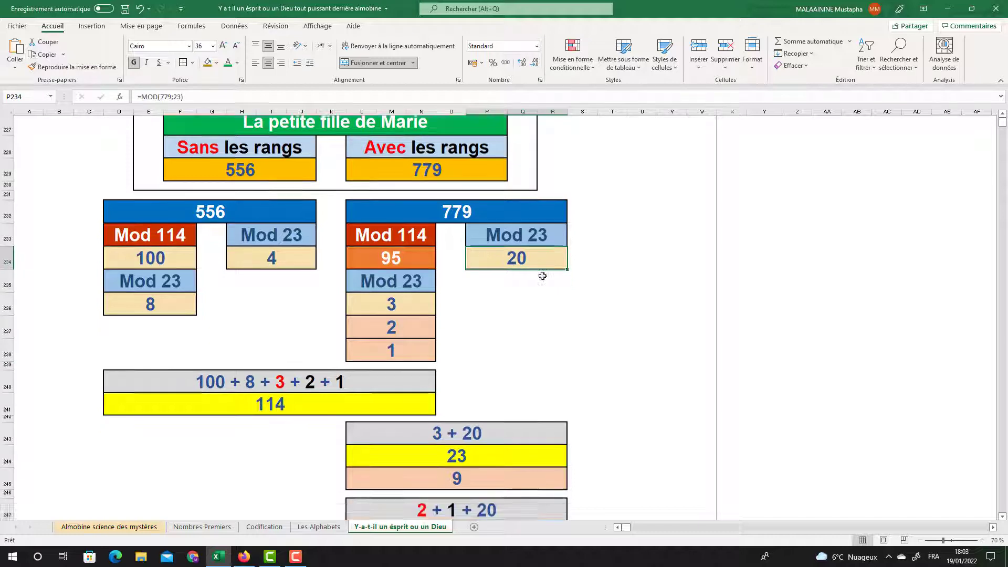
{"action": "double_click", "coordinate": [307, 361]}
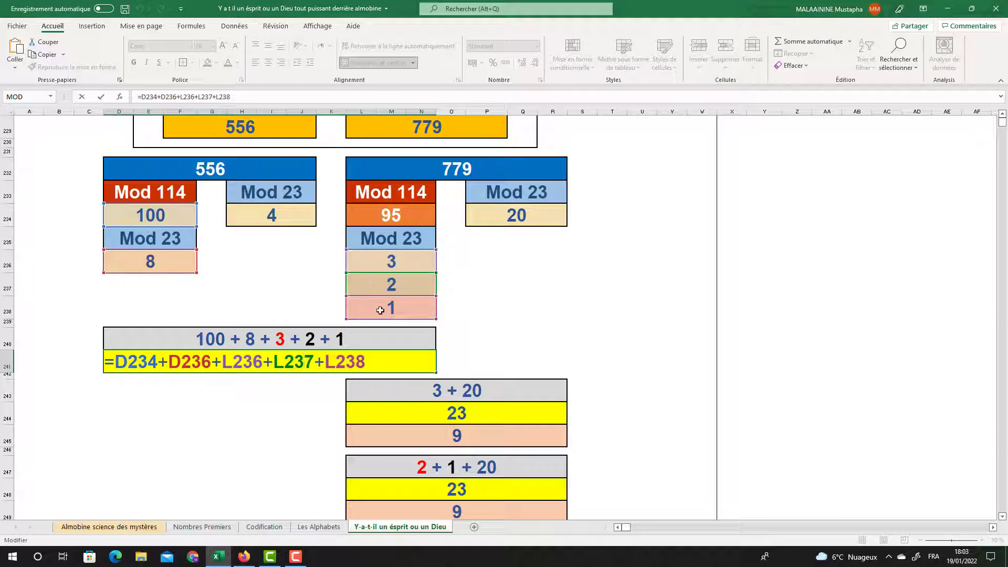
{"action": "key", "text": "Return"}
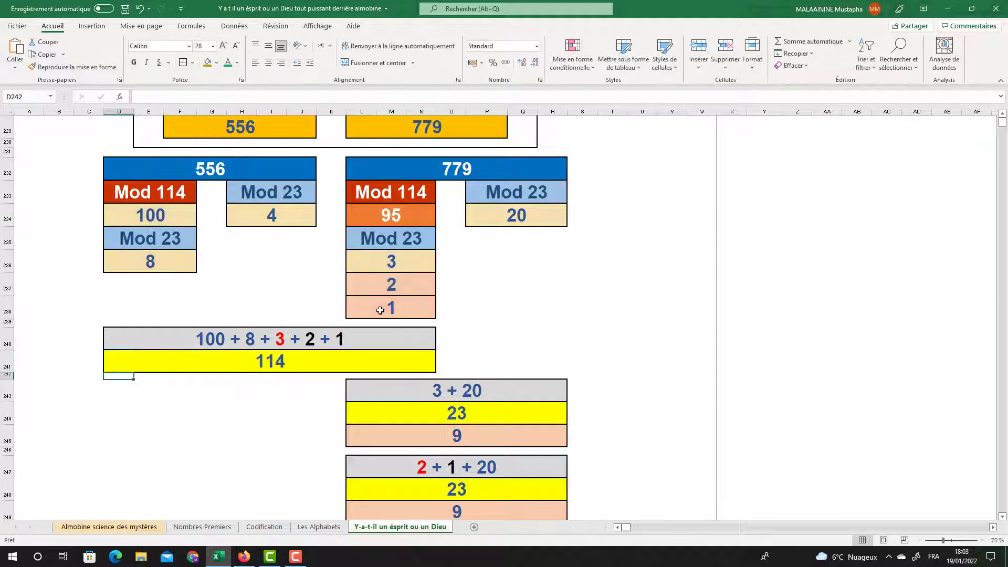
{"action": "left_click", "coordinate": [283, 367]}
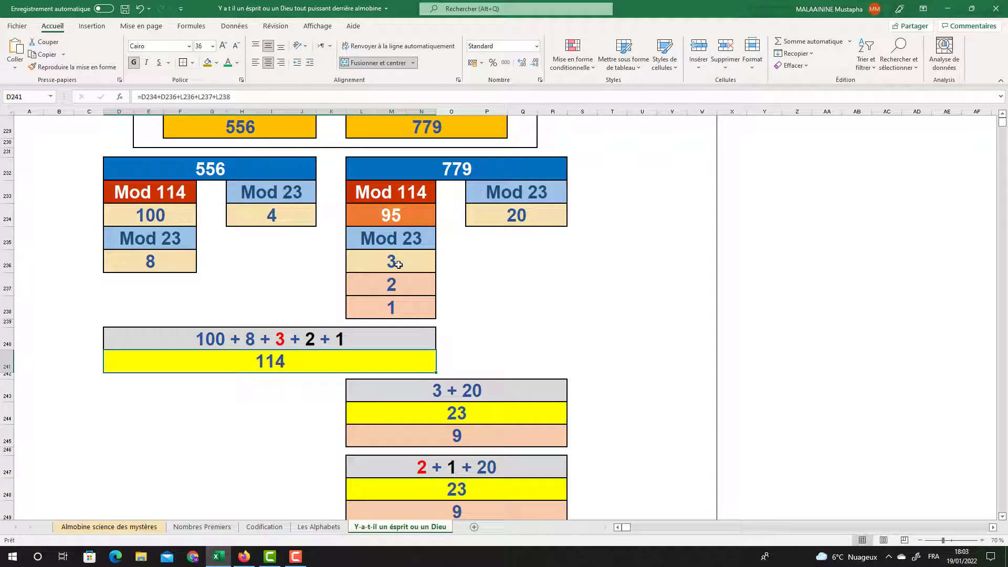
Step: Check the "3 + 20" sum in L244, one of its source cells and the value beneath it
{"action": "left_click", "coordinate": [399, 264]}
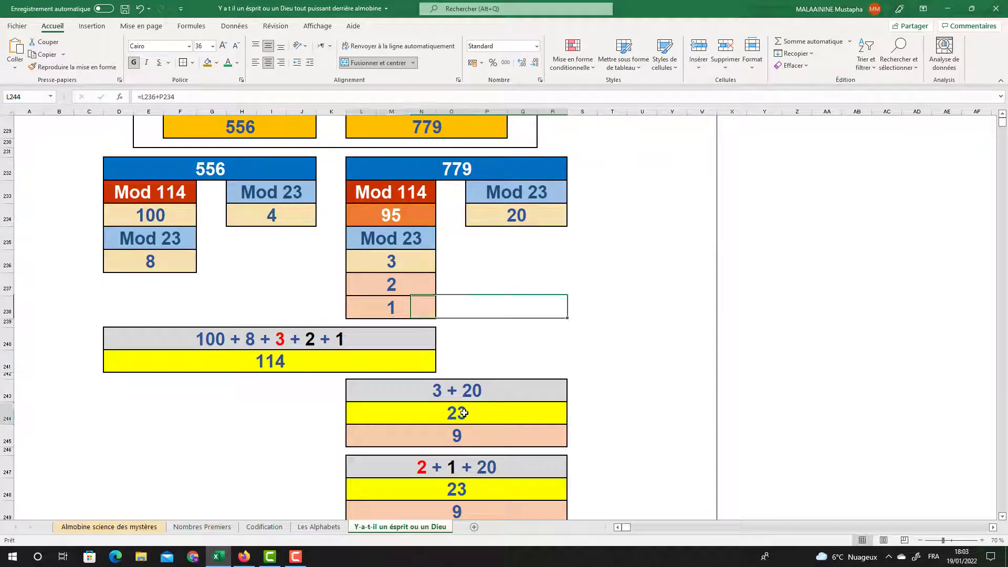
{"action": "left_click", "coordinate": [469, 409]}
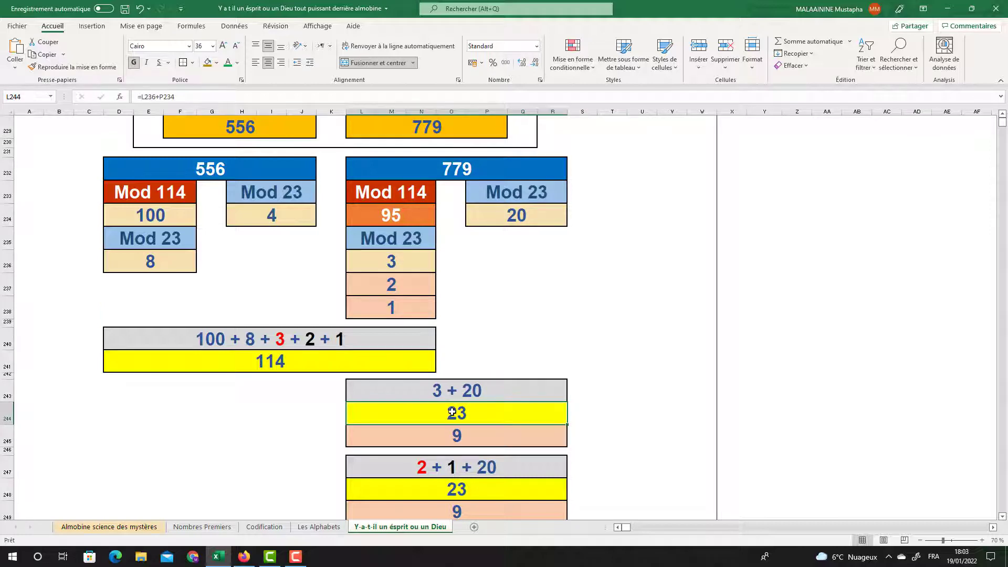
{"action": "scroll", "coordinate": [452, 412], "scroll_direction": "down", "scroll_amount": 1}
{"action": "left_click", "coordinate": [462, 393]}
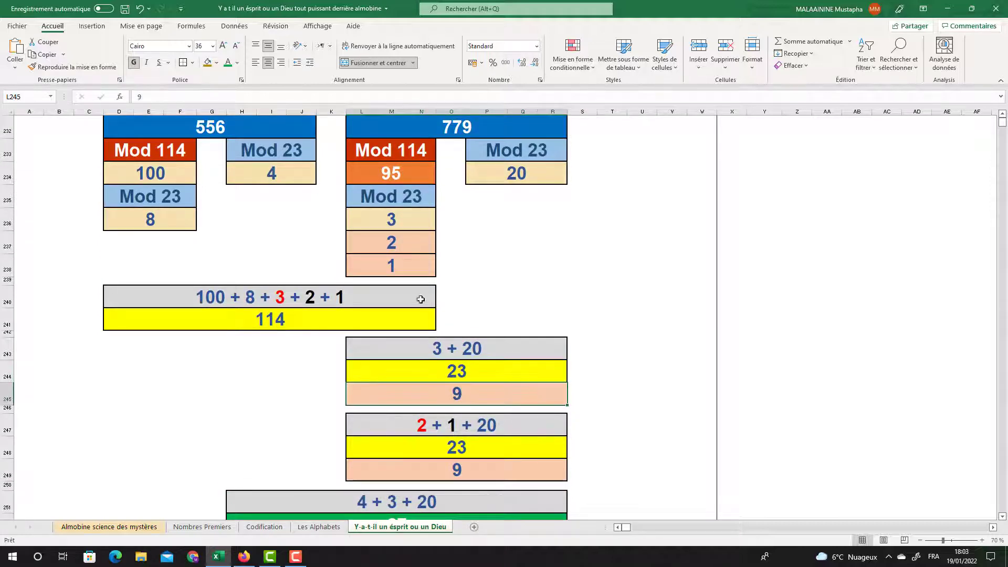
Step: Check the source cells of the "2 + 1 + 20" sum, its formula in L248 and the value beneath it
{"action": "left_click", "coordinate": [391, 244]}
{"action": "left_click", "coordinate": [508, 173]}
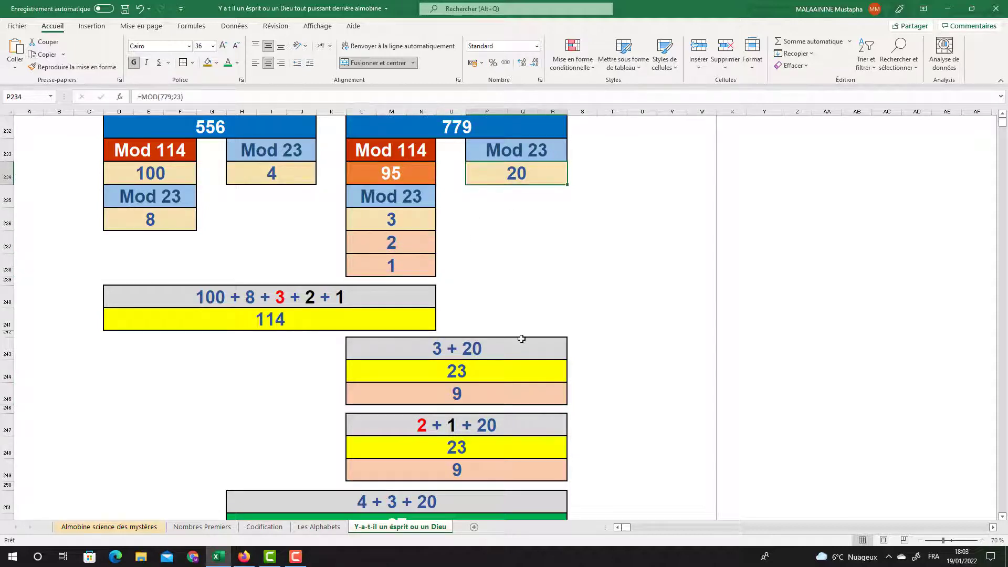
{"action": "scroll", "coordinate": [520, 340], "scroll_direction": "down", "scroll_amount": 2}
{"action": "left_click", "coordinate": [460, 307]}
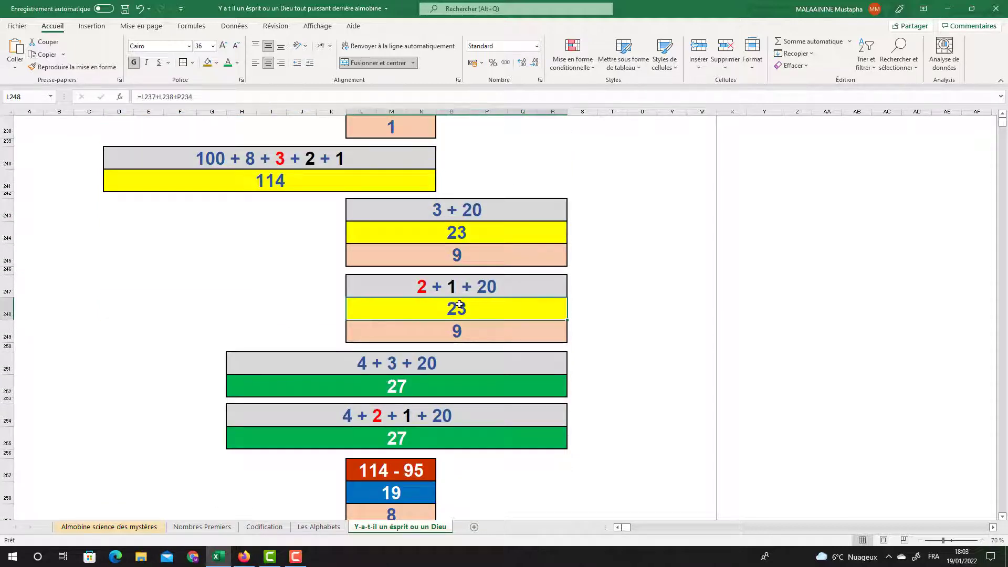
{"action": "left_click", "coordinate": [459, 332]}
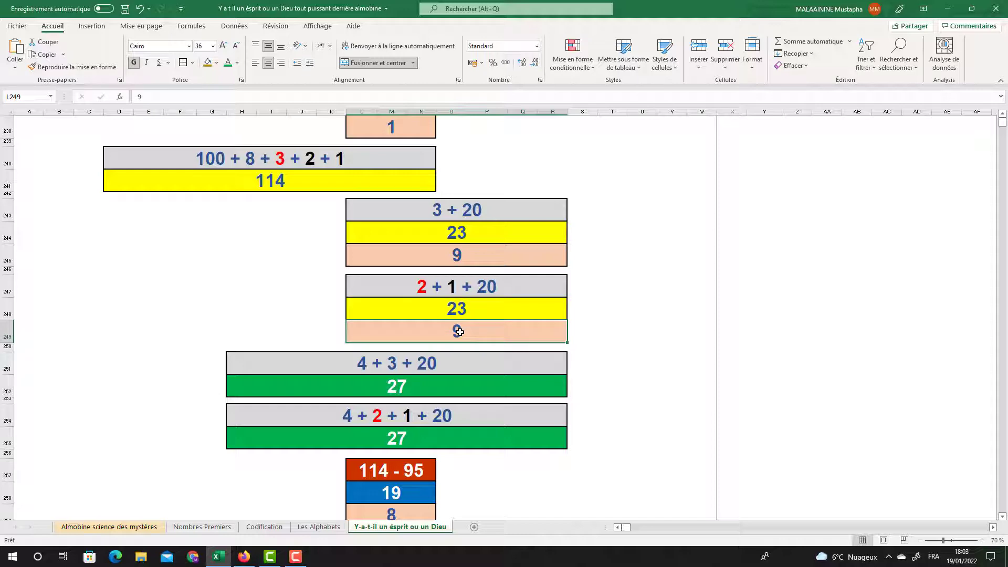
Step: Trace the "4 + 3 + 20" and "4 + 2 + 1 + 20" formulas in H252 and H255 back to their source cells
{"action": "double_click", "coordinate": [413, 389]}
{"action": "scroll", "coordinate": [422, 380], "scroll_direction": "up", "scroll_amount": 4}
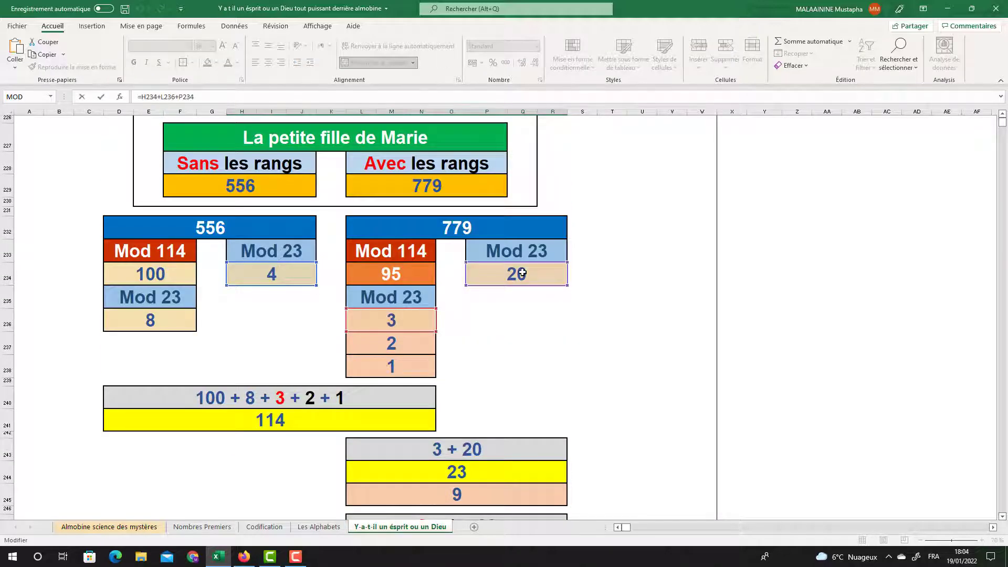
{"action": "key", "text": "Escape"}
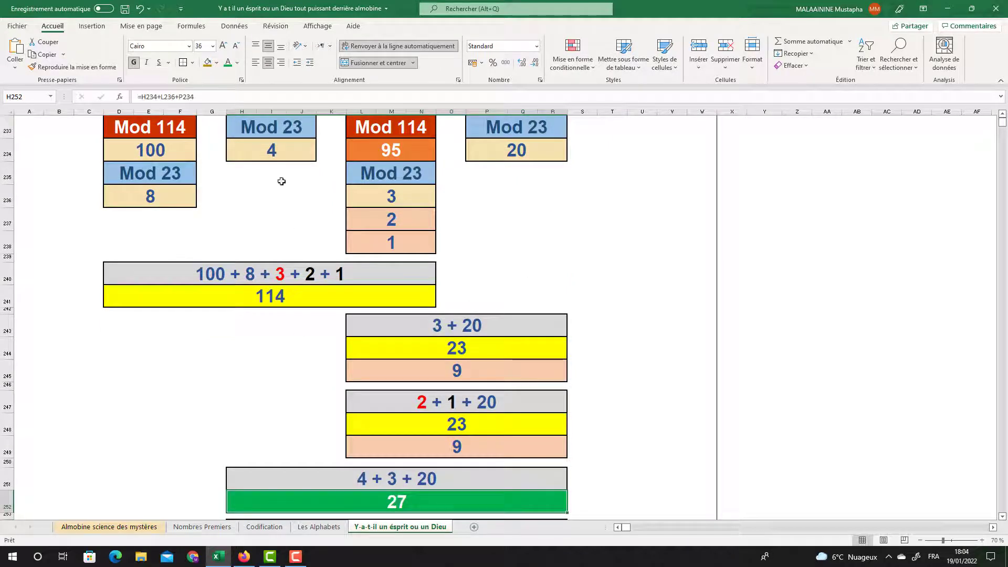
{"action": "left_click", "coordinate": [376, 234]}
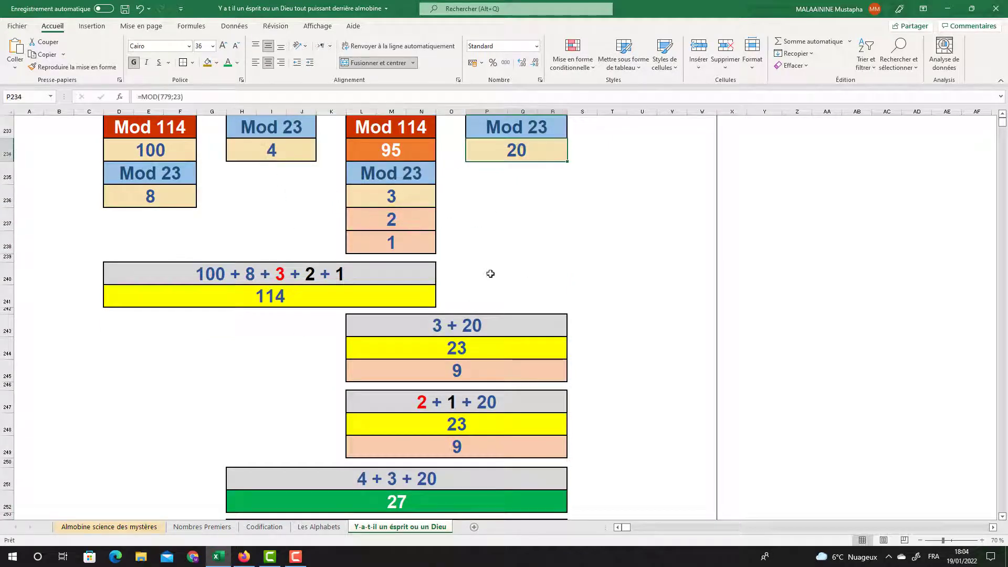
{"action": "scroll", "coordinate": [490, 272], "scroll_direction": "down", "scroll_amount": 2}
{"action": "left_click", "coordinate": [415, 409]}
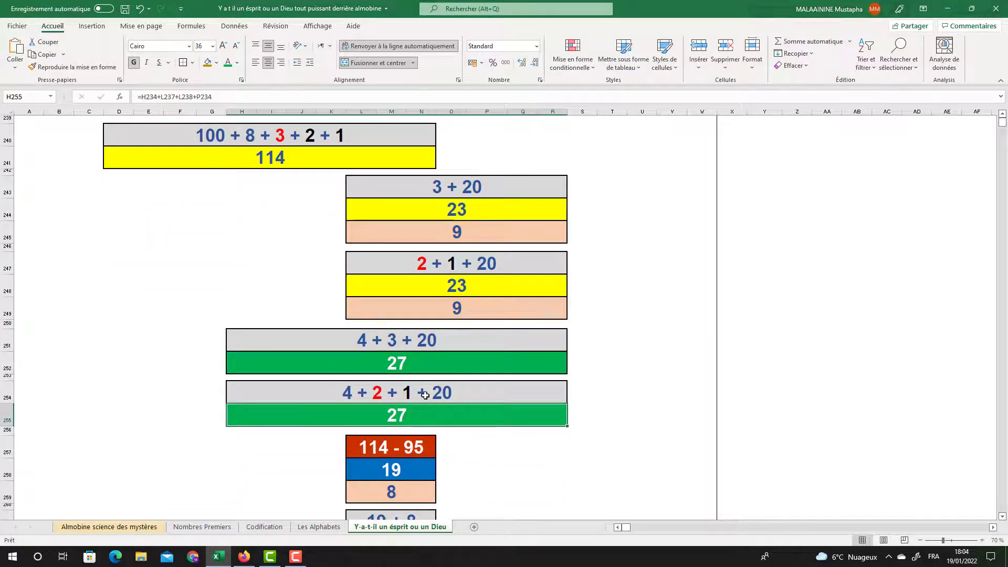
Step: Compare the Mod 114 result of 779 with the "114 - 95" difference, the value beneath it and the "19 + 8" sum
{"action": "scroll", "coordinate": [414, 409], "scroll_direction": "up", "scroll_amount": 5}
{"action": "left_click", "coordinate": [413, 326]}
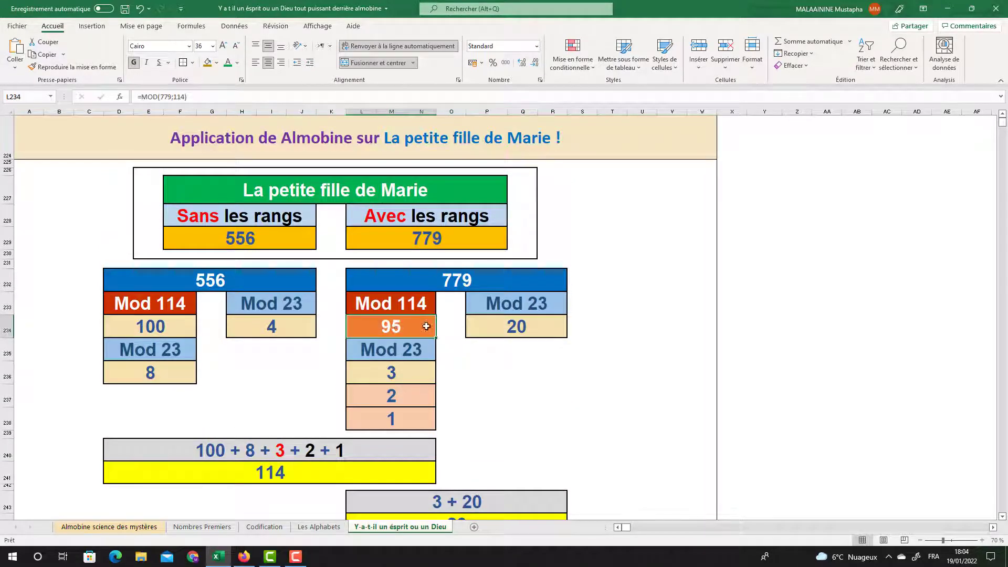
{"action": "scroll", "coordinate": [406, 331], "scroll_direction": "down", "scroll_amount": 5}
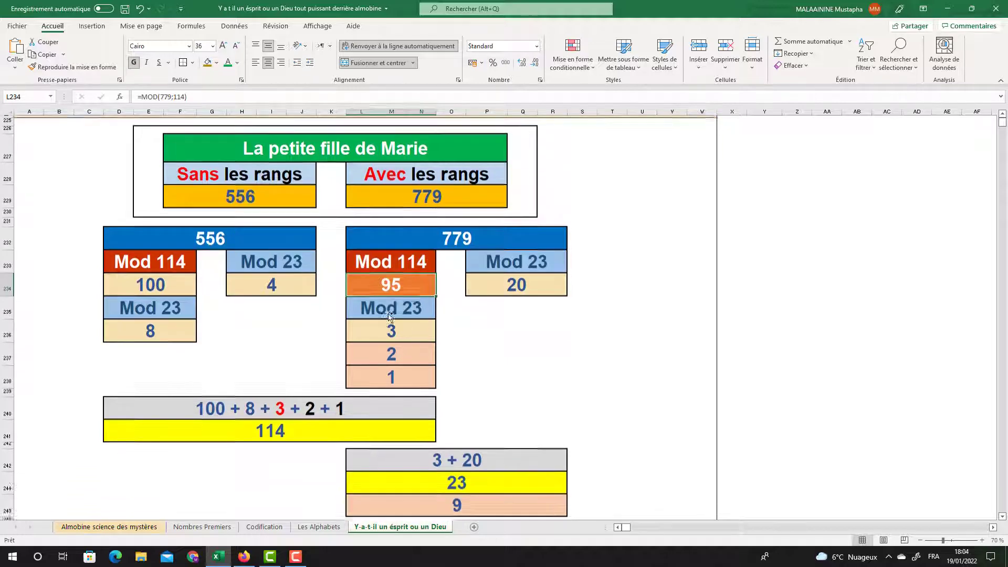
{"action": "left_click", "coordinate": [394, 463]}
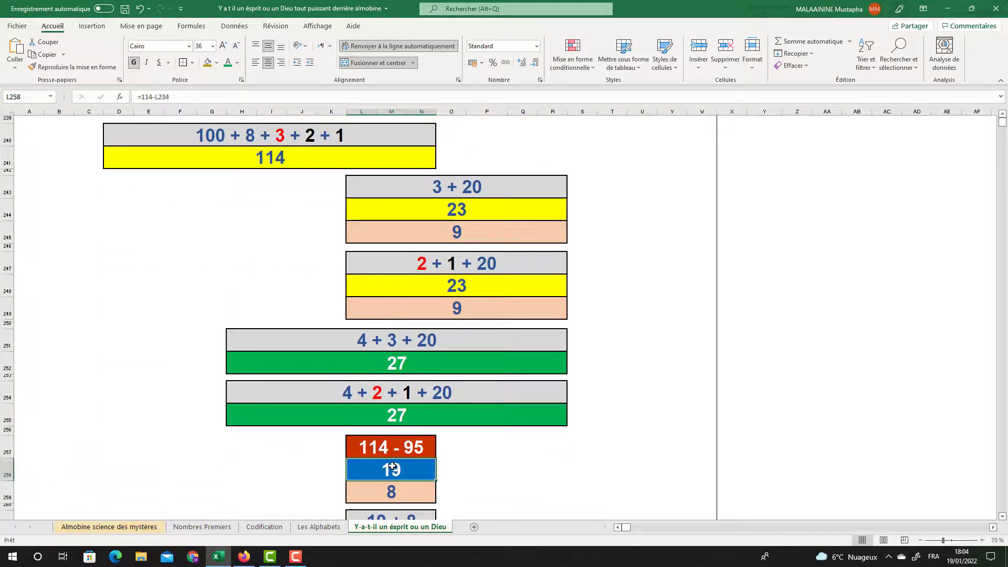
{"action": "scroll", "coordinate": [420, 452], "scroll_direction": "down", "scroll_amount": 1}
{"action": "left_click", "coordinate": [399, 433]}
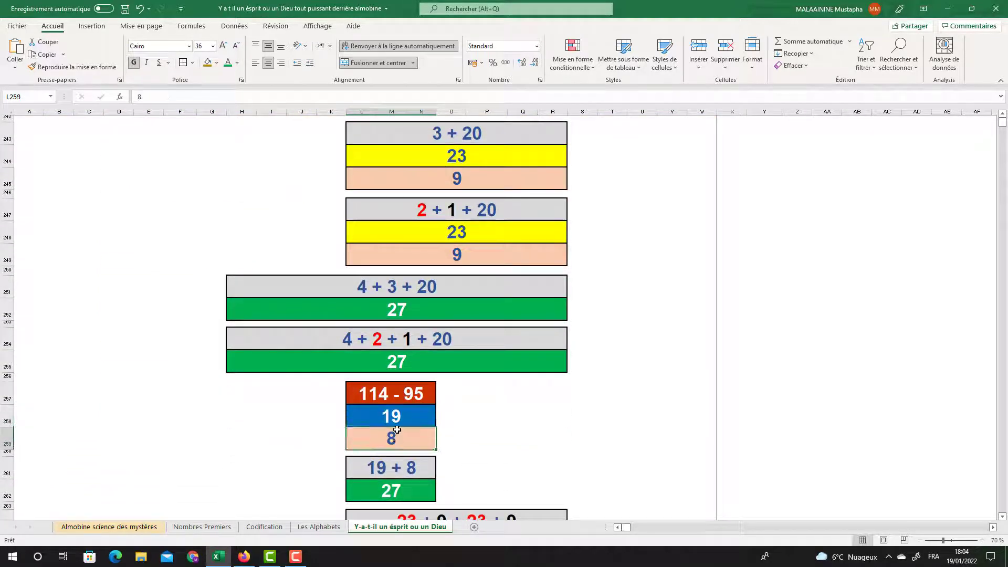
{"action": "left_click", "coordinate": [399, 419]}
{"action": "left_click", "coordinate": [399, 429]}
{"action": "scroll", "coordinate": [399, 429], "scroll_direction": "down", "scroll_amount": 1}
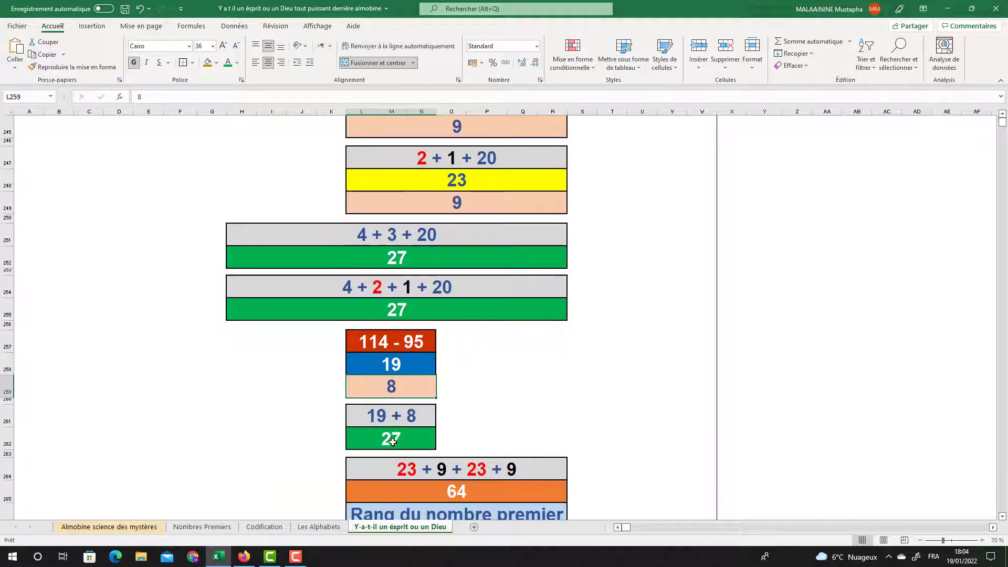
{"action": "left_click", "coordinate": [392, 442]}
Step: Trace the "23 + 9 + 23 + 9" formula in L265 to its source cells and view the prime number rank below it
{"action": "double_click", "coordinate": [484, 499]}
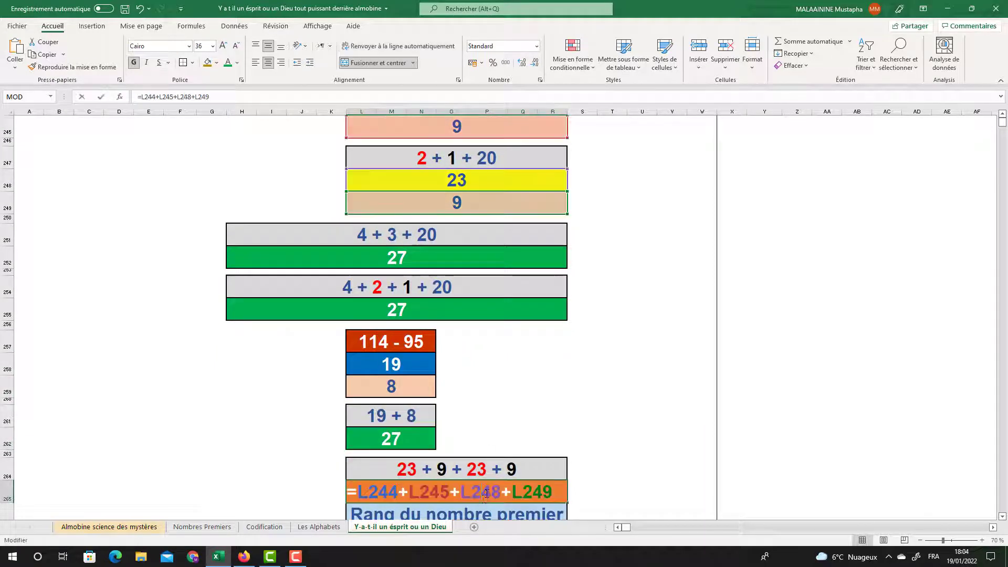
{"action": "scroll", "coordinate": [524, 440], "scroll_direction": "up", "scroll_amount": 2}
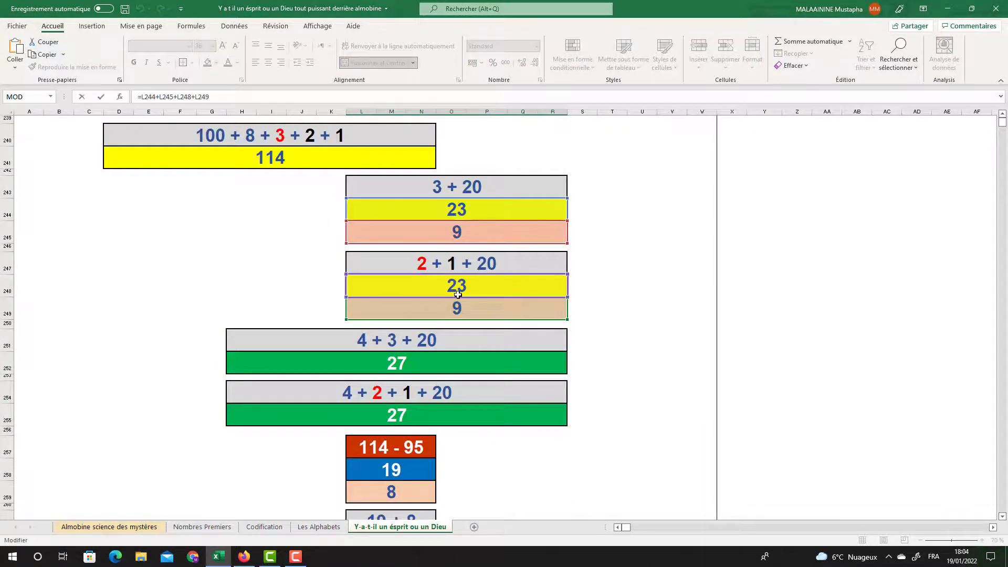
{"action": "key", "text": "Return"}
{"action": "scroll", "coordinate": [455, 311], "scroll_direction": "down", "scroll_amount": 1}
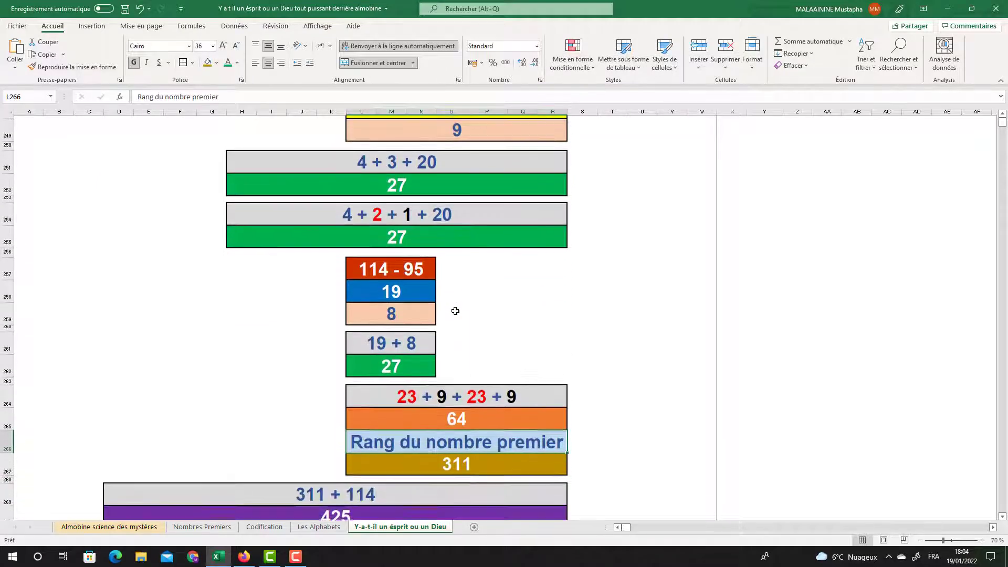
{"action": "left_click", "coordinate": [460, 406]}
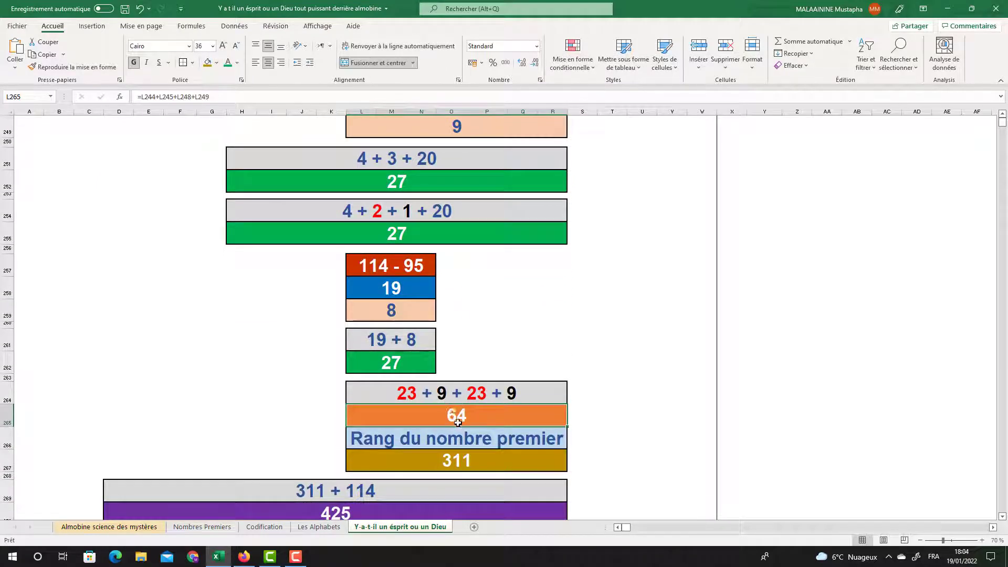
{"action": "scroll", "coordinate": [458, 421], "scroll_direction": "down", "scroll_amount": 1}
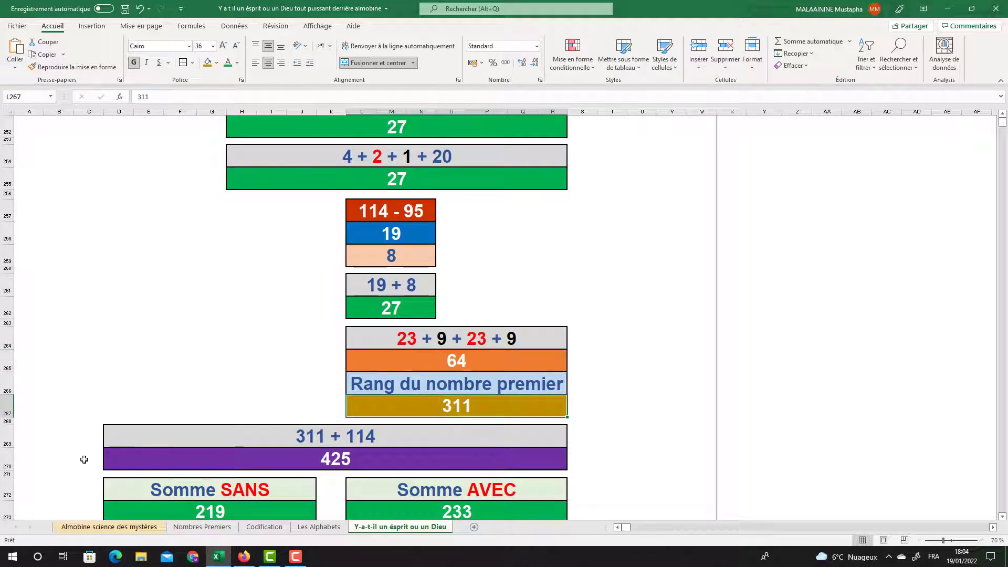
Step: Delete rows 269 to 271, which hold the "311 + 114" block
{"action": "left_click_drag", "start_coordinate": [7, 444], "coordinate": [9, 473]}
{"action": "right_click", "coordinate": [51, 464]}
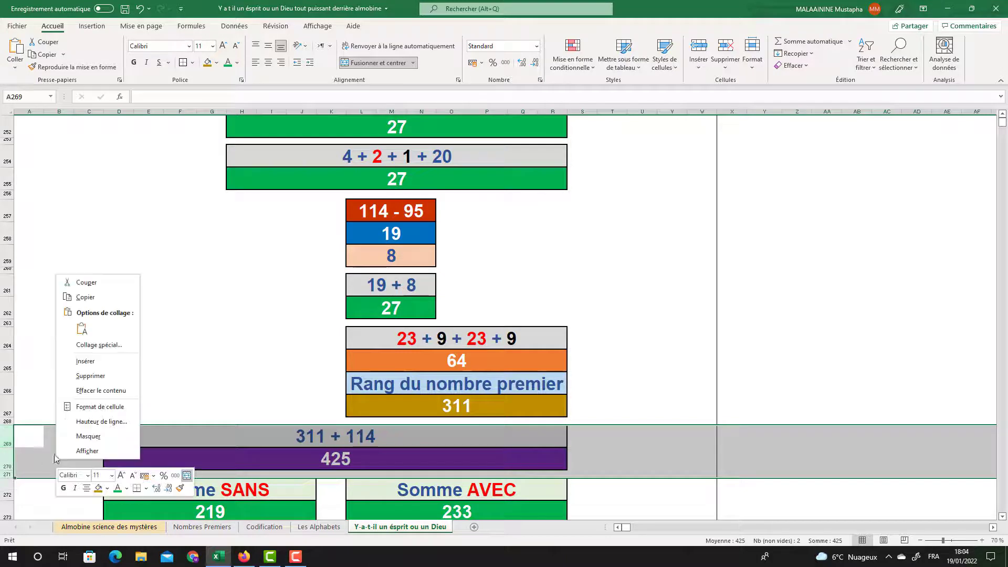
{"action": "left_click", "coordinate": [81, 373]}
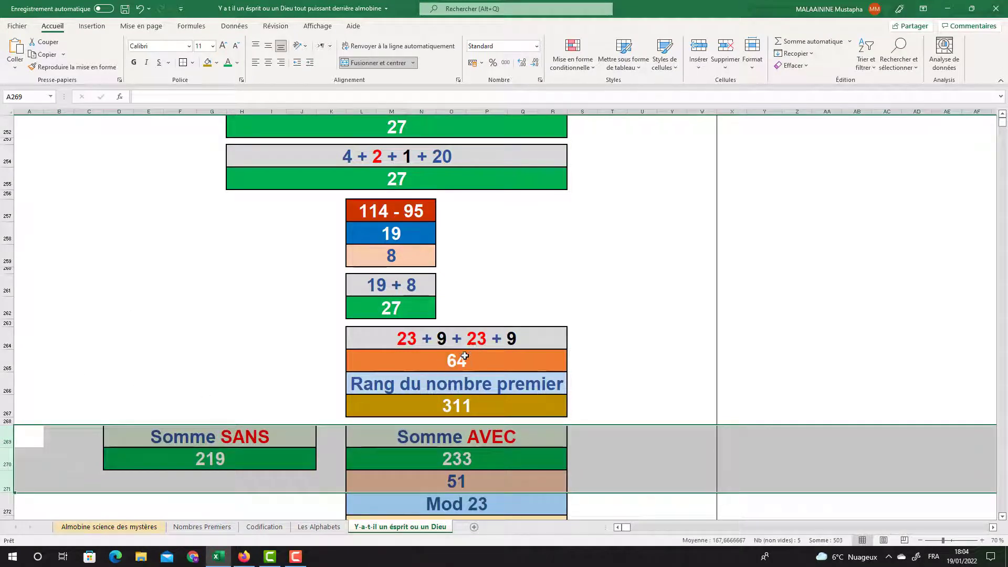
Step: Review the "23 + 9 + 23 + 9" total and the prime number rank block beneath it in L265 to L267
{"action": "left_click", "coordinate": [458, 411]}
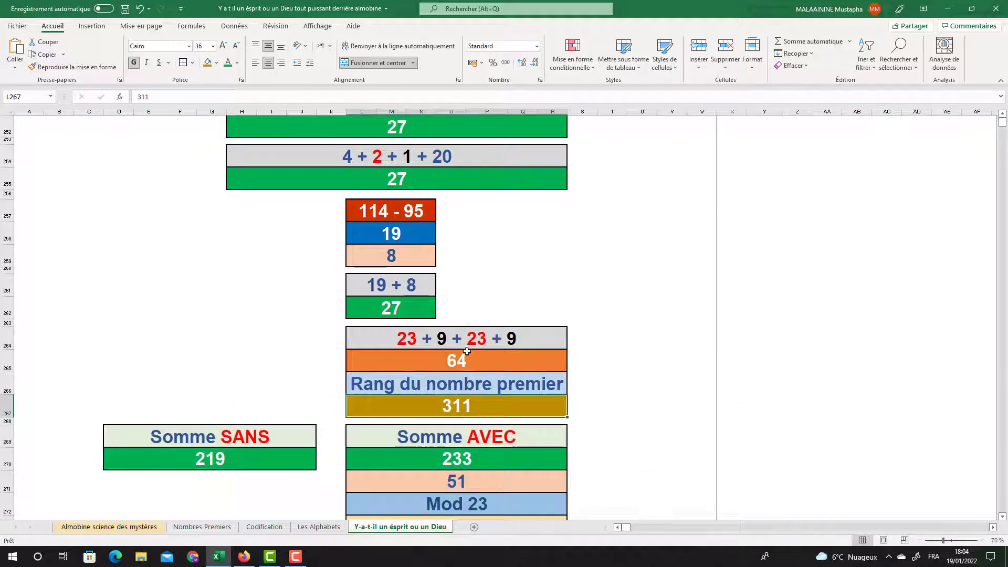
{"action": "left_click_drag", "start_coordinate": [462, 351], "coordinate": [455, 411]}
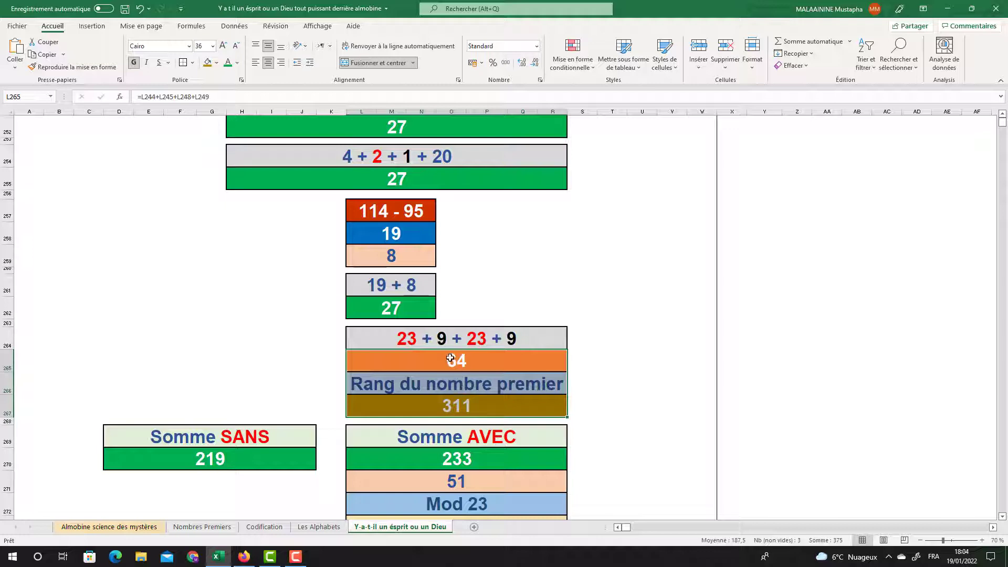
{"action": "left_click", "coordinate": [447, 408]}
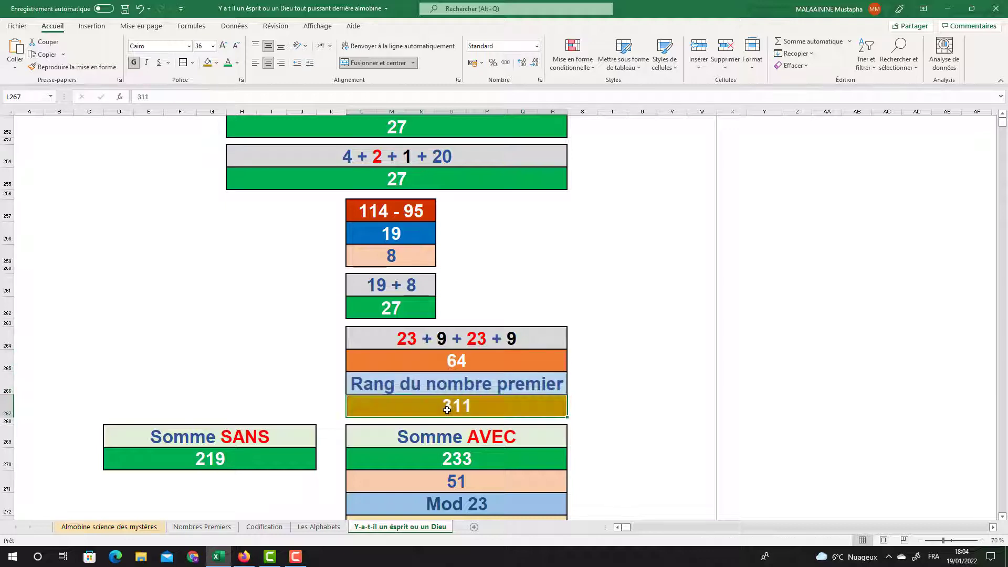
Step: Trace the "Somme SANS" formula in D270 to its source range D234:R234
{"action": "left_click", "coordinate": [295, 438]}
{"action": "left_click", "coordinate": [231, 456]}
{"action": "double_click", "coordinate": [232, 457]}
{"action": "scroll", "coordinate": [320, 405], "scroll_direction": "up", "scroll_amount": 6}
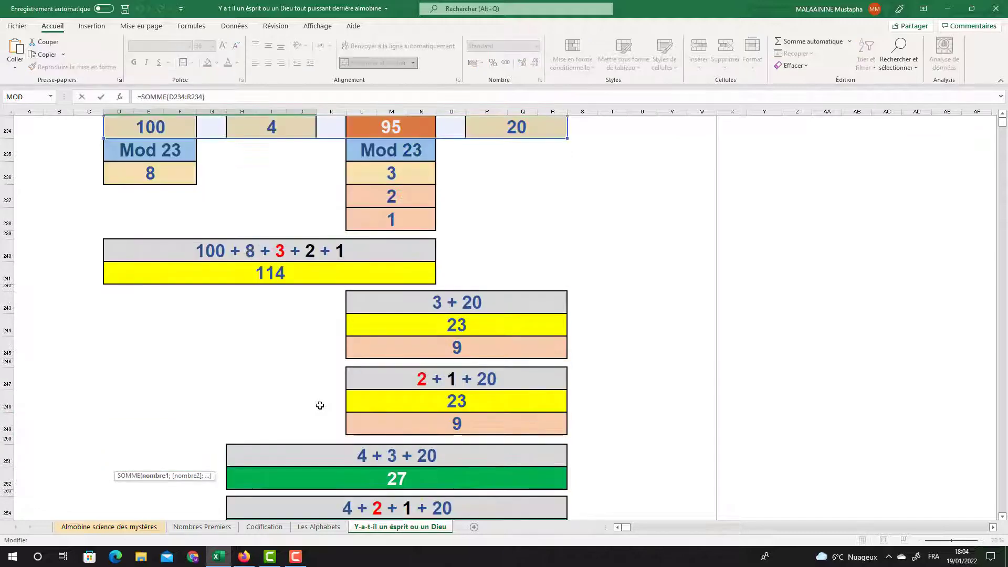
{"action": "scroll", "coordinate": [320, 405], "scroll_direction": "up", "scroll_amount": 2}
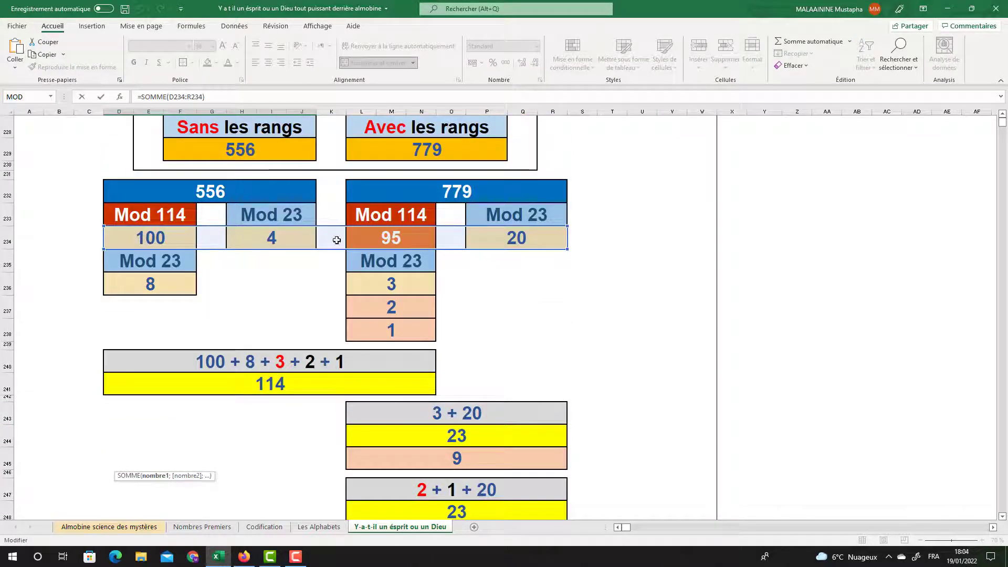
{"action": "scroll", "coordinate": [532, 238], "scroll_direction": "down", "scroll_amount": 8}
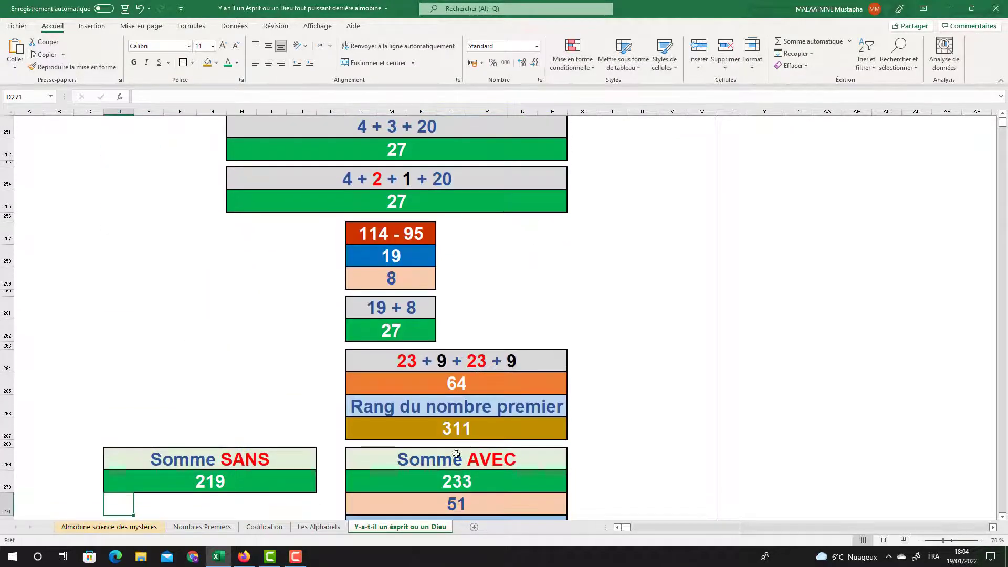
Step: Trace the "Somme AVEC" formula in L270 to its source range D234:R238
{"action": "double_click", "coordinate": [447, 477]}
{"action": "scroll", "coordinate": [447, 476], "scroll_direction": "up", "scroll_amount": 6}
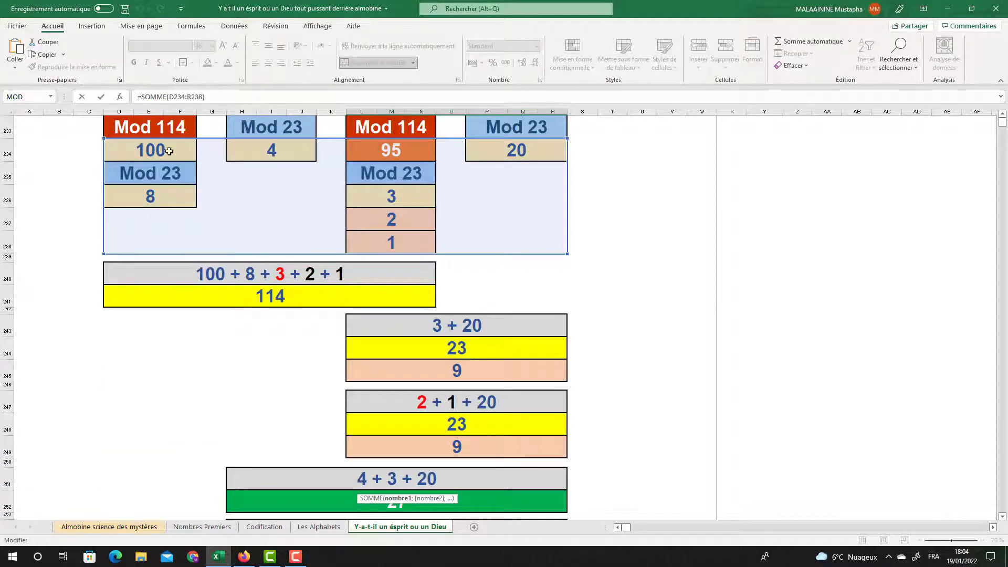
{"action": "key", "text": "Return"}
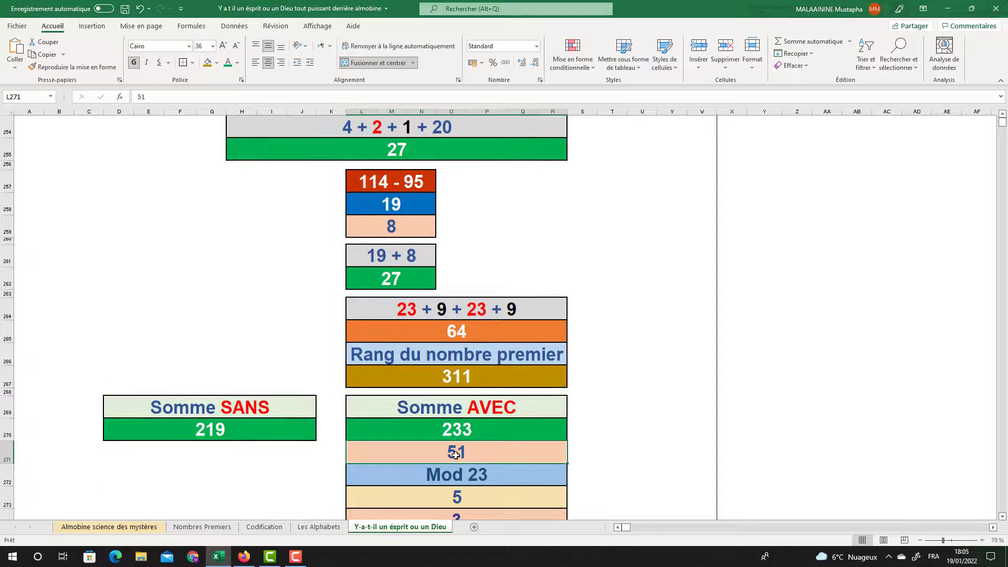
Step: Examine the values under "Somme AVEC" in L271 to L276, including the Mod 23 formula in L273
{"action": "scroll", "coordinate": [464, 441], "scroll_direction": "down", "scroll_amount": 1}
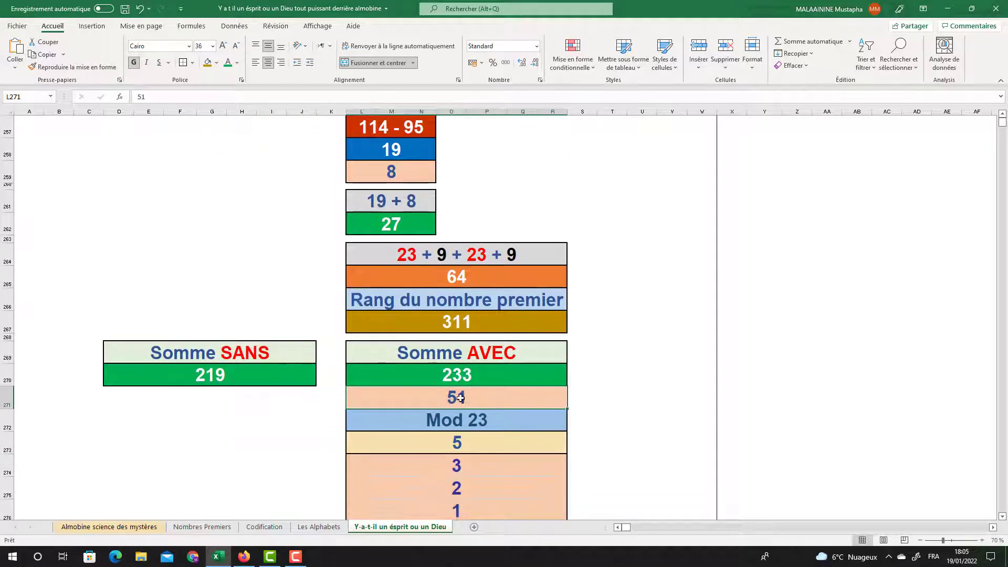
{"action": "left_click", "coordinate": [445, 417]}
{"action": "scroll", "coordinate": [457, 399], "scroll_direction": "down", "scroll_amount": 1}
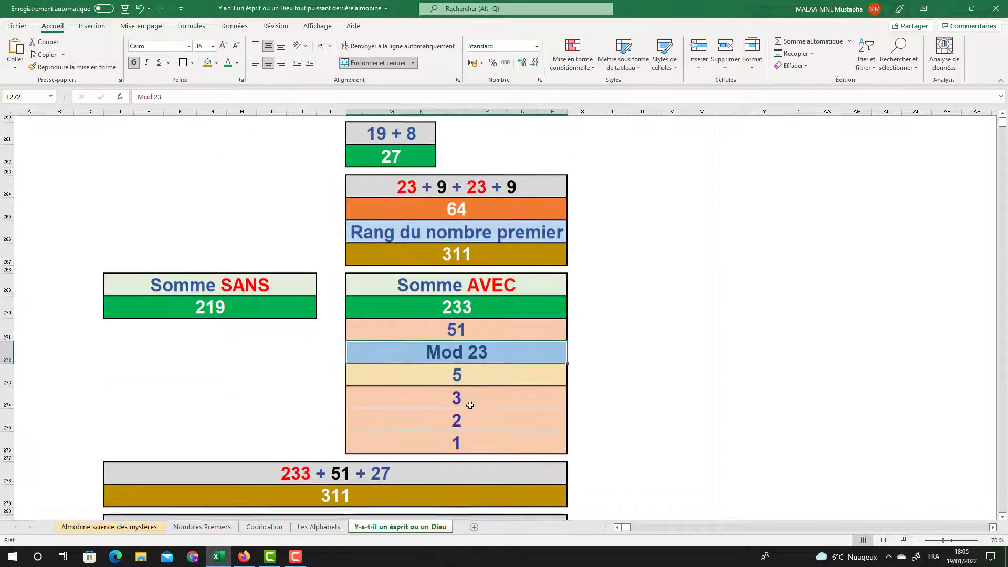
{"action": "left_click", "coordinate": [463, 383]}
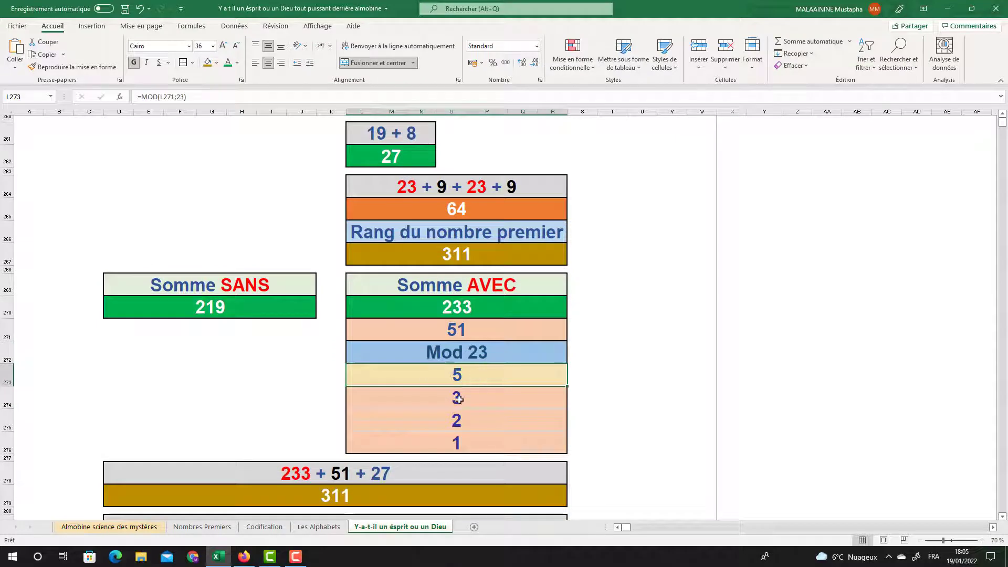
{"action": "left_click", "coordinate": [458, 400]}
{"action": "left_click", "coordinate": [464, 431]}
{"action": "left_click", "coordinate": [464, 442]}
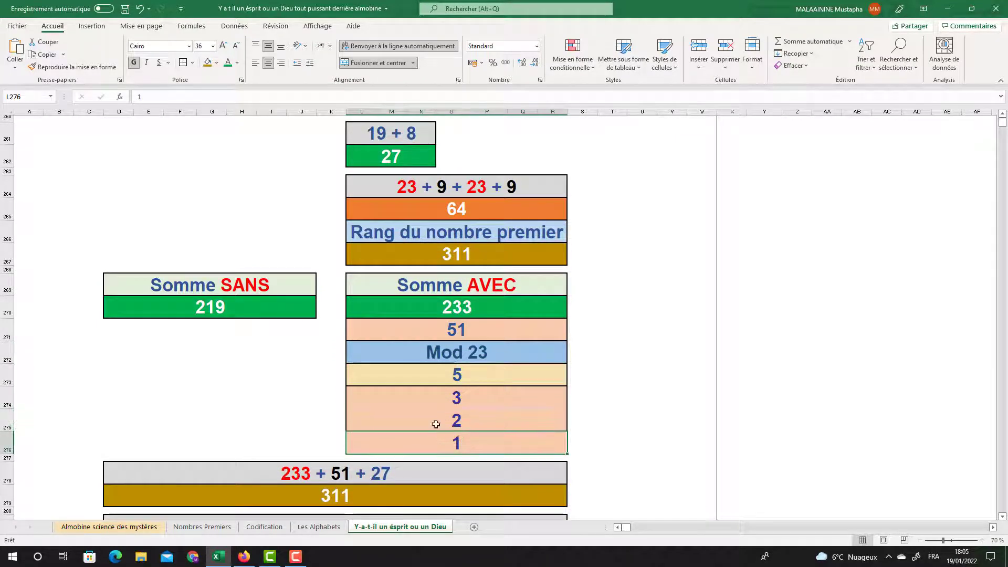
Step: Trace the "233 + 51 + 27" formula in D279 to its source cells, including L270 and L262
{"action": "left_click", "coordinate": [470, 310]}
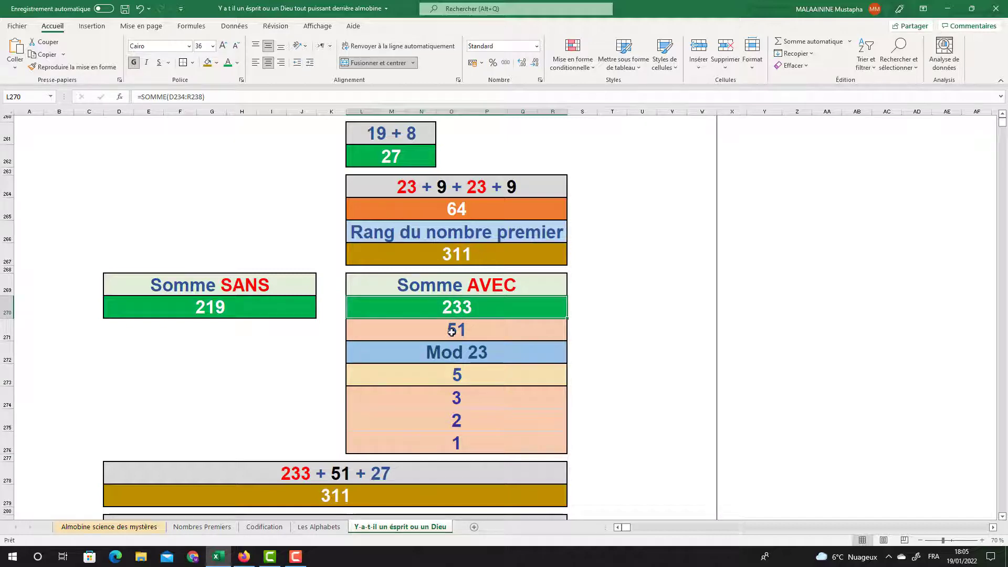
{"action": "scroll", "coordinate": [420, 314], "scroll_direction": "up", "scroll_amount": 3}
{"action": "left_click", "coordinate": [391, 288]}
{"action": "scroll", "coordinate": [391, 288], "scroll_direction": "up", "scroll_amount": 3}
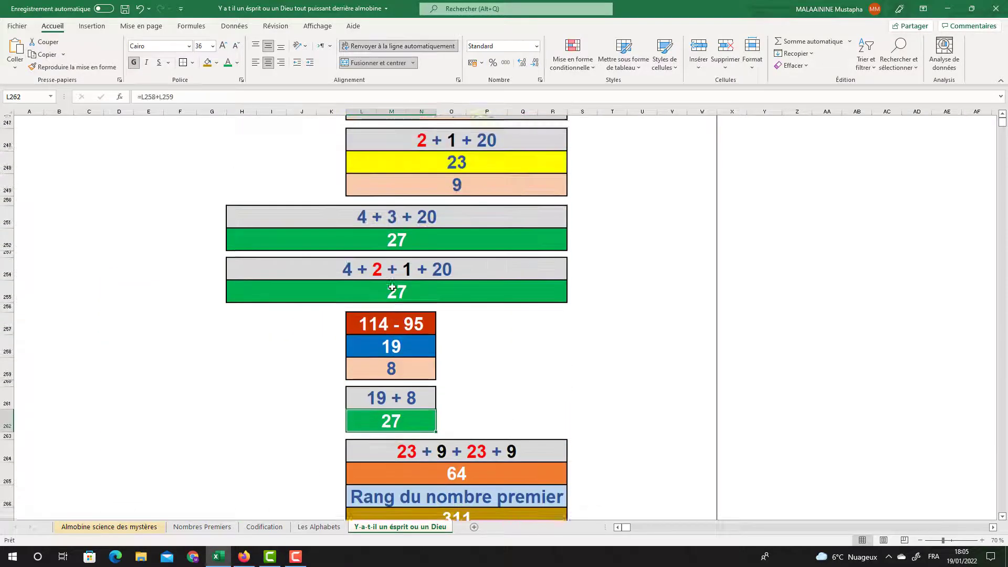
{"action": "scroll", "coordinate": [392, 288], "scroll_direction": "up", "scroll_amount": 4}
{"action": "scroll", "coordinate": [382, 260], "scroll_direction": "down", "scroll_amount": 11}
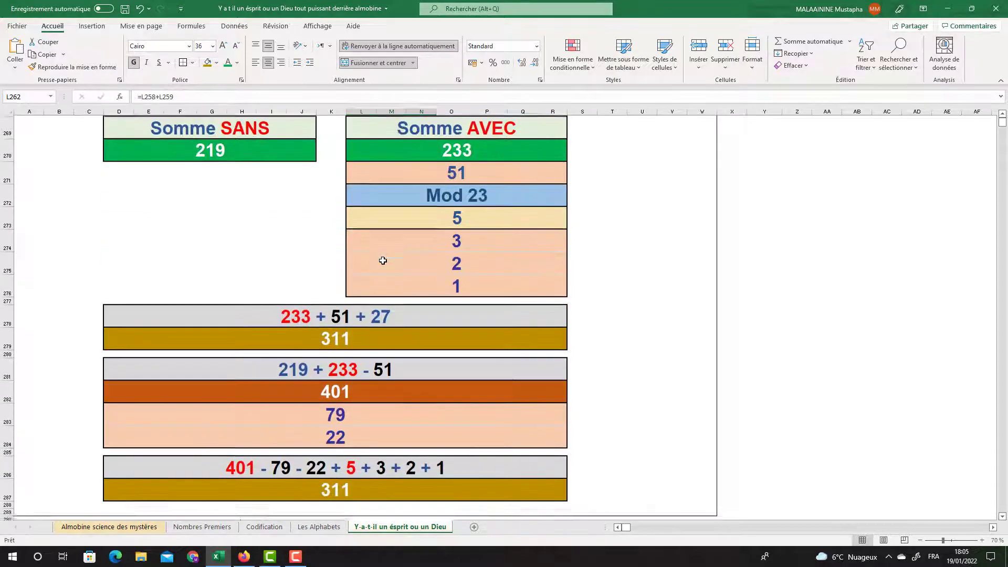
{"action": "scroll", "coordinate": [383, 260], "scroll_direction": "down", "scroll_amount": 1}
{"action": "left_click", "coordinate": [351, 273]}
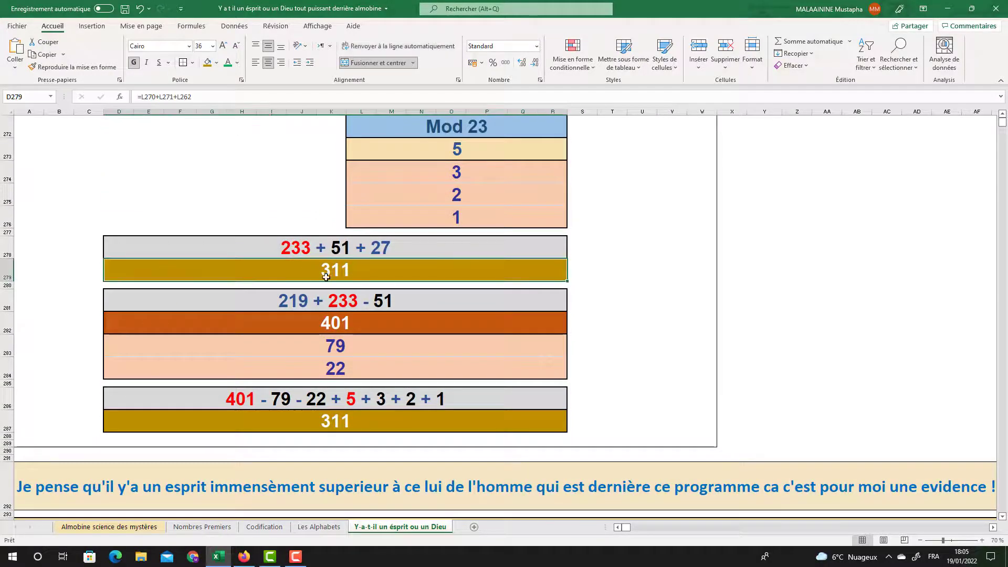
Step: Trace the "219 + 233 - 51" formula in D282 to its source cells and view the two values beneath it
{"action": "scroll", "coordinate": [356, 250], "scroll_direction": "up", "scroll_amount": 3}
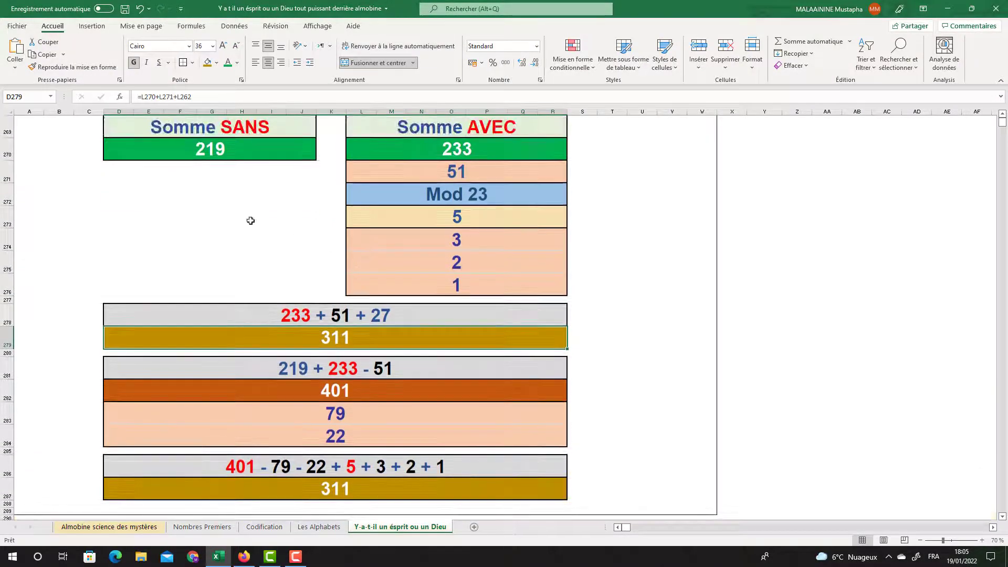
{"action": "left_click", "coordinate": [214, 148]}
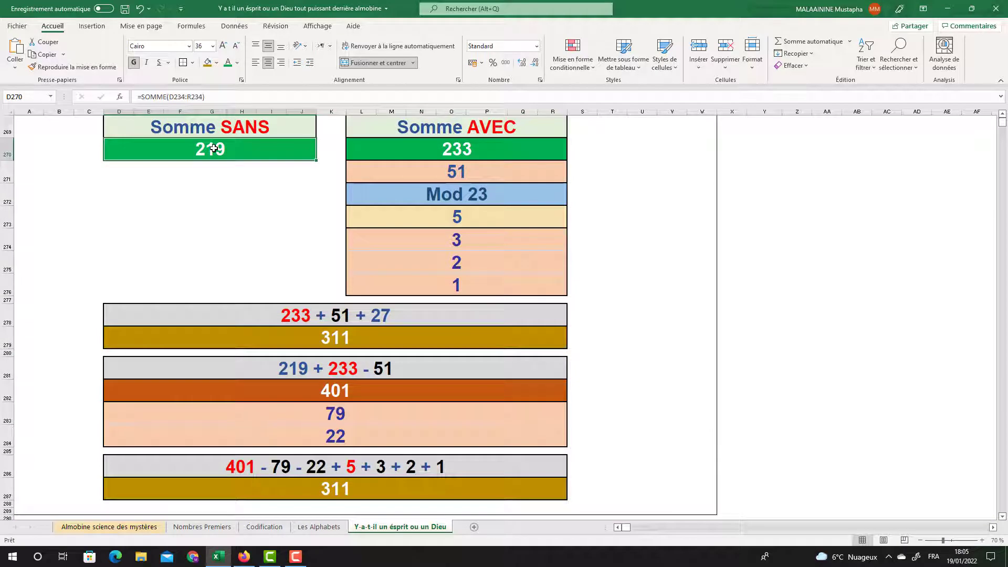
{"action": "left_click", "coordinate": [444, 156]}
{"action": "left_click", "coordinate": [448, 173]}
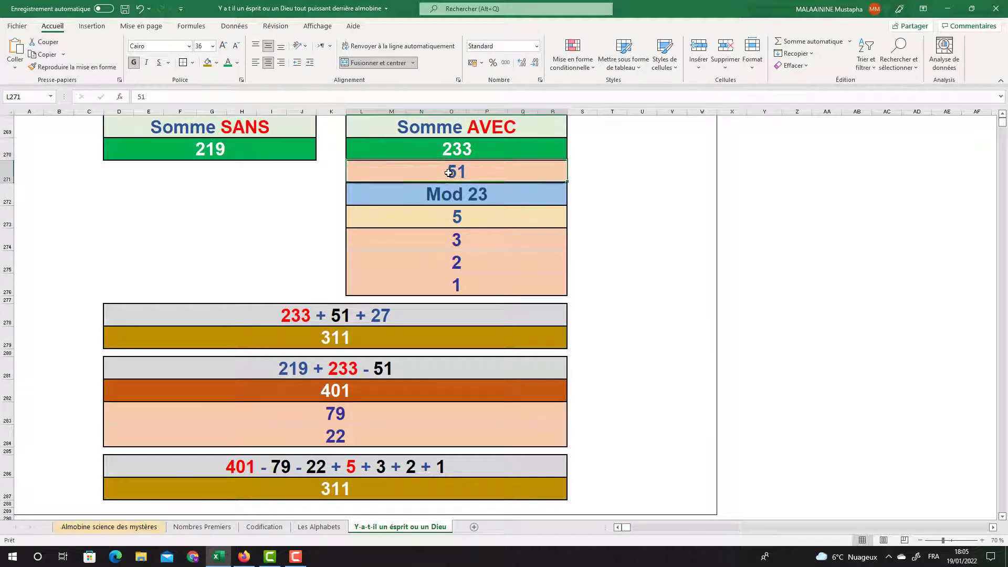
{"action": "left_click", "coordinate": [336, 390]}
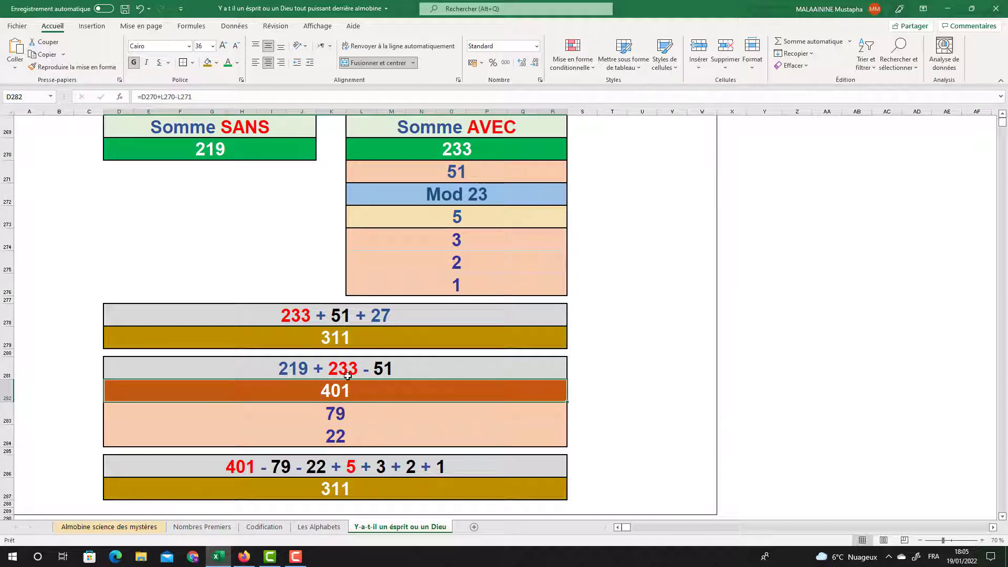
{"action": "left_click", "coordinate": [332, 411]}
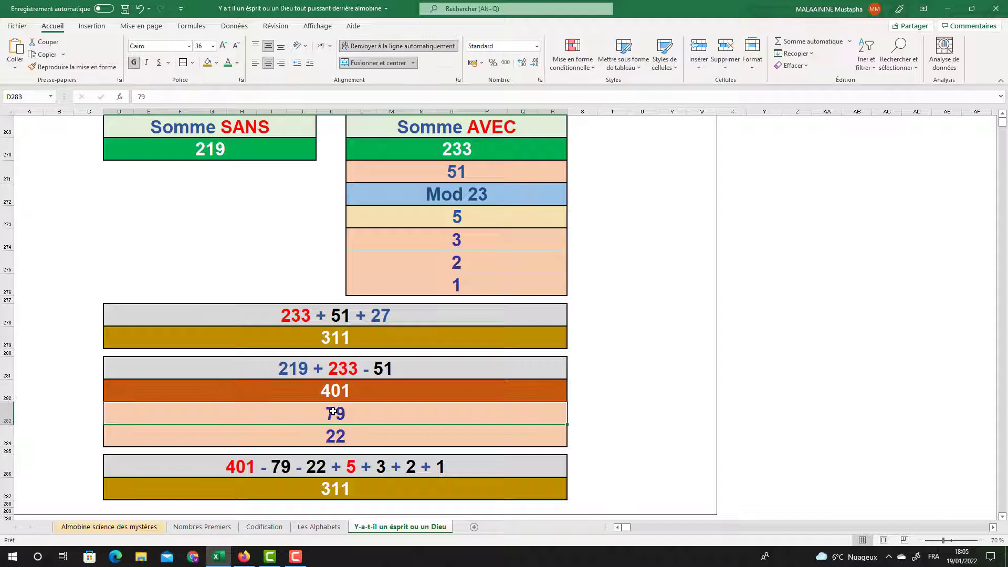
{"action": "left_click", "coordinate": [341, 437]}
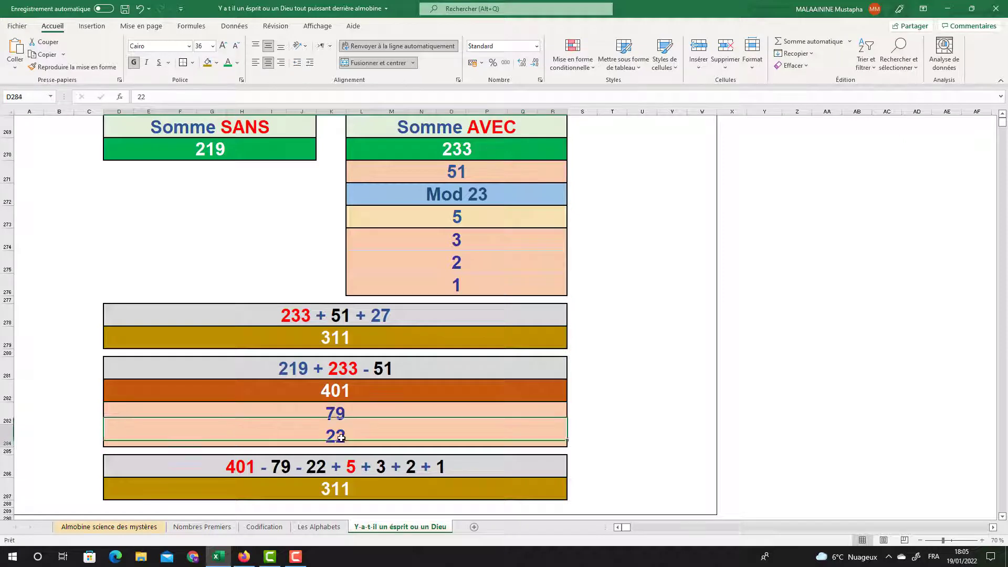
Step: Trace the "401 - 79 - 22 + 5 + 3 + 2 + 1" formula in D287 through D282 to D284 and L273 to L276
{"action": "left_click", "coordinate": [334, 390]}
{"action": "left_click", "coordinate": [331, 417]}
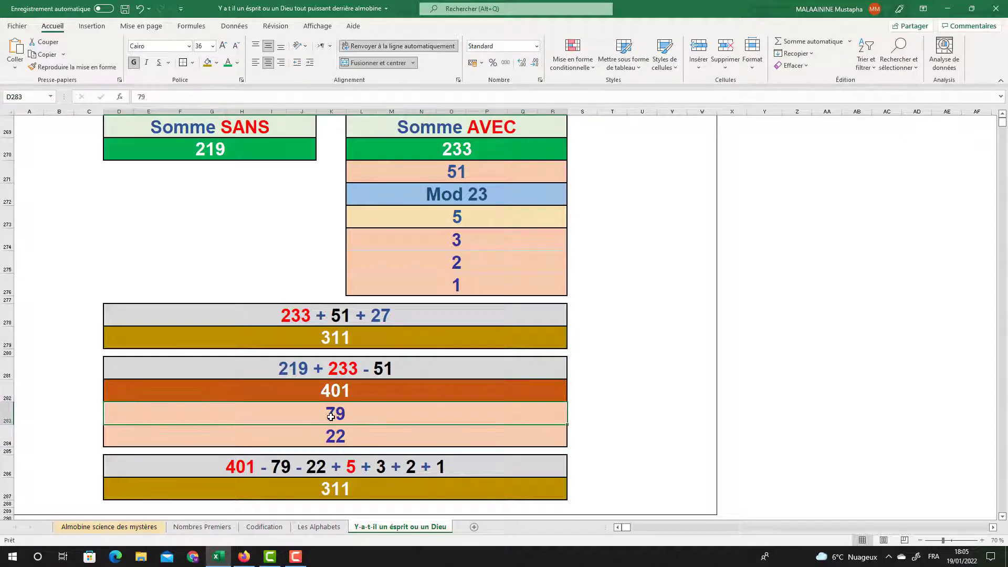
{"action": "left_click", "coordinate": [329, 440]}
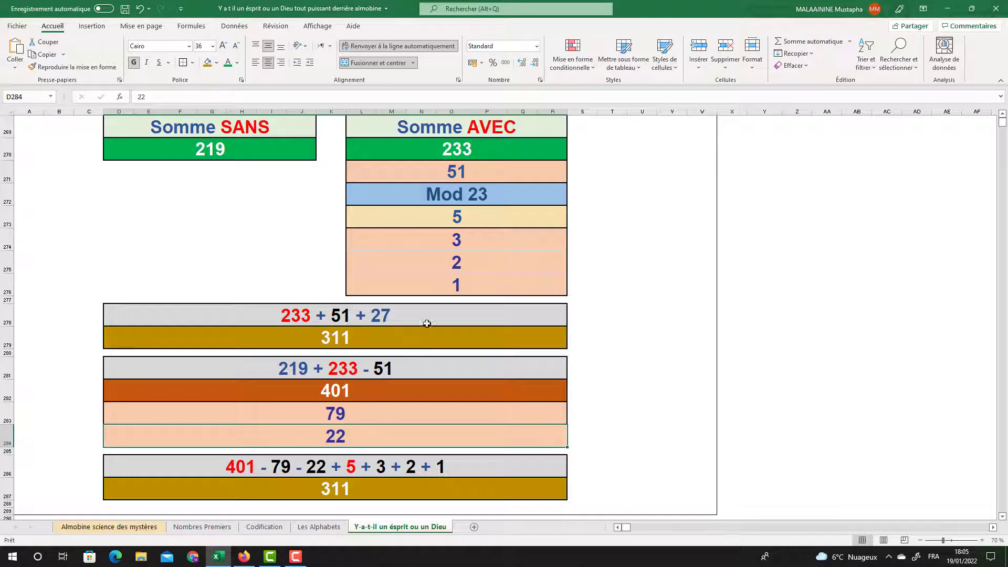
{"action": "left_click", "coordinate": [448, 223]}
{"action": "left_click", "coordinate": [451, 240]}
{"action": "left_click", "coordinate": [451, 262]}
{"action": "left_click", "coordinate": [443, 288]}
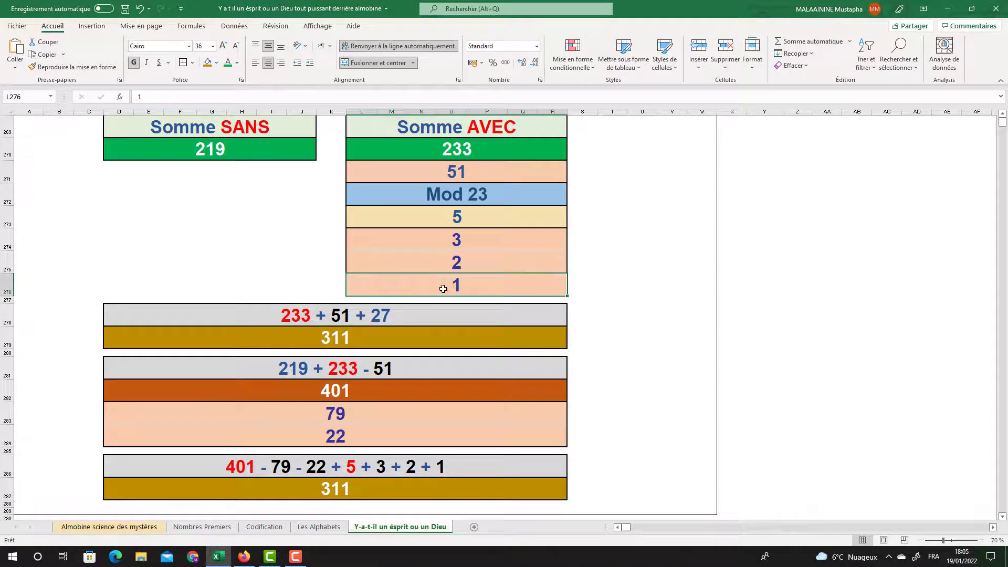
{"action": "left_click_drag", "start_coordinate": [459, 214], "coordinate": [447, 287]}
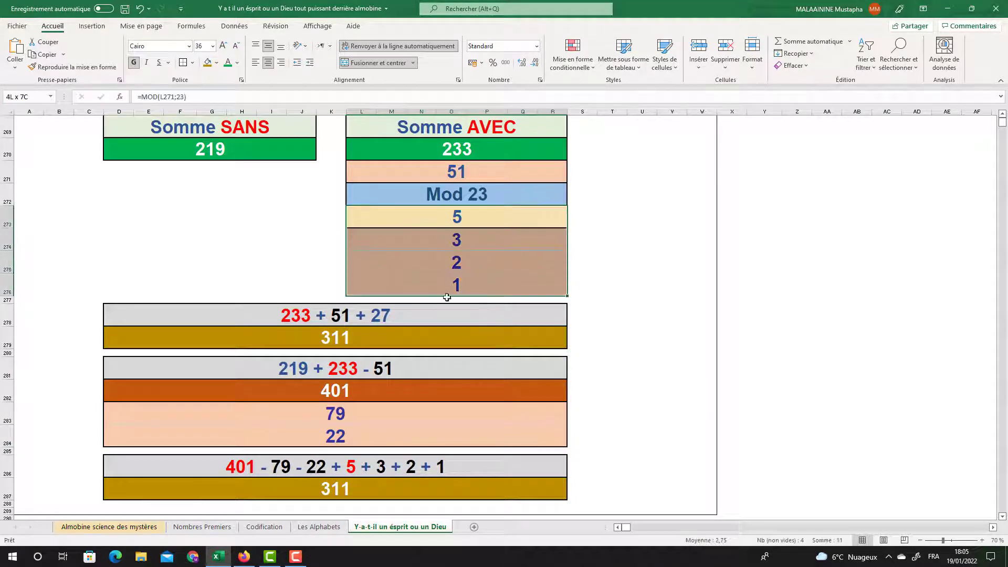
{"action": "left_click", "coordinate": [359, 491]}
Step: Compare the prime number rank value in L267 with the result of the final calculation in D287
{"action": "scroll", "coordinate": [368, 428], "scroll_direction": "up", "scroll_amount": 15}
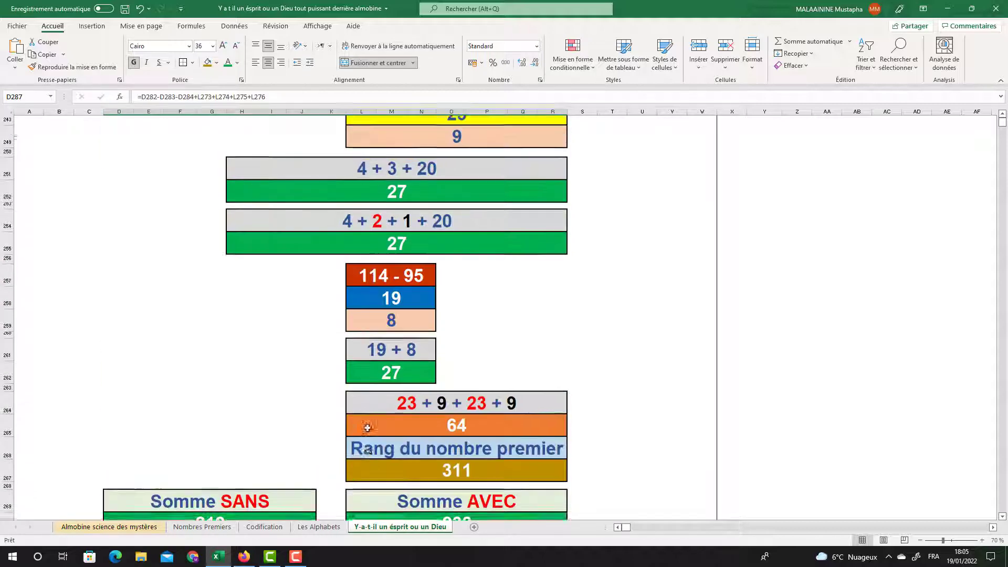
{"action": "scroll", "coordinate": [367, 428], "scroll_direction": "down", "scroll_amount": 6}
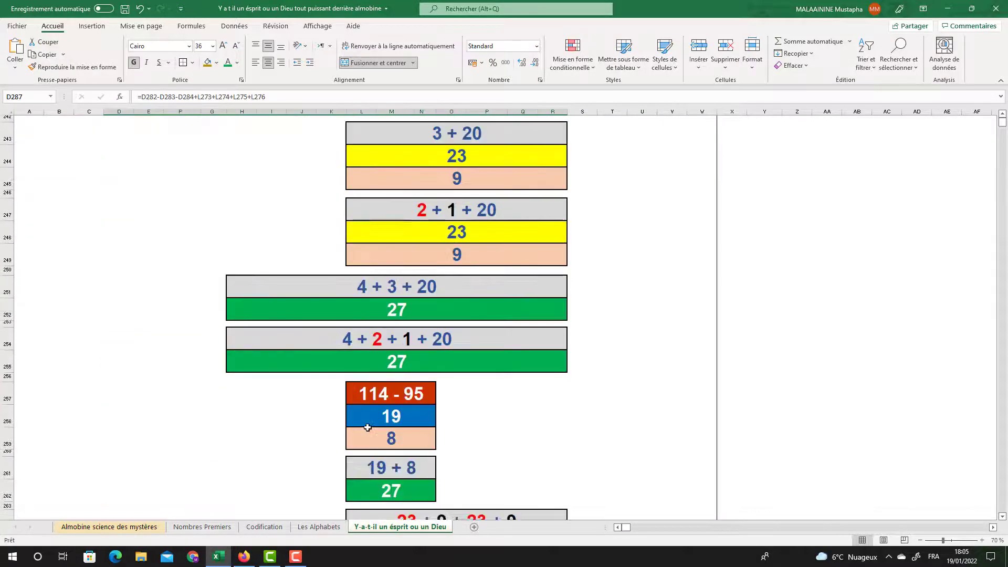
{"action": "scroll", "coordinate": [368, 428], "scroll_direction": "down", "scroll_amount": 5}
{"action": "left_click", "coordinate": [423, 321]}
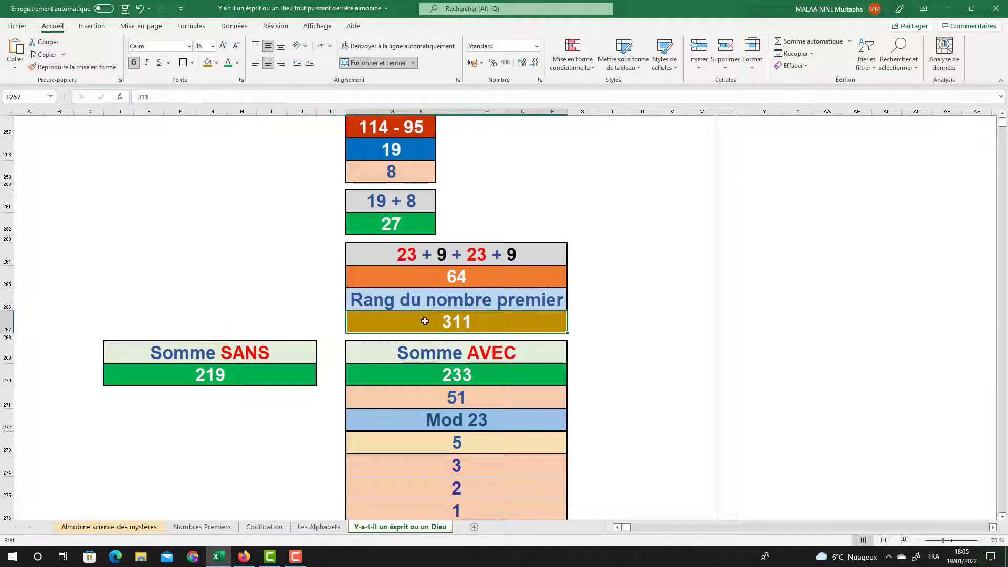
{"action": "scroll", "coordinate": [415, 323], "scroll_direction": "down", "scroll_amount": 7}
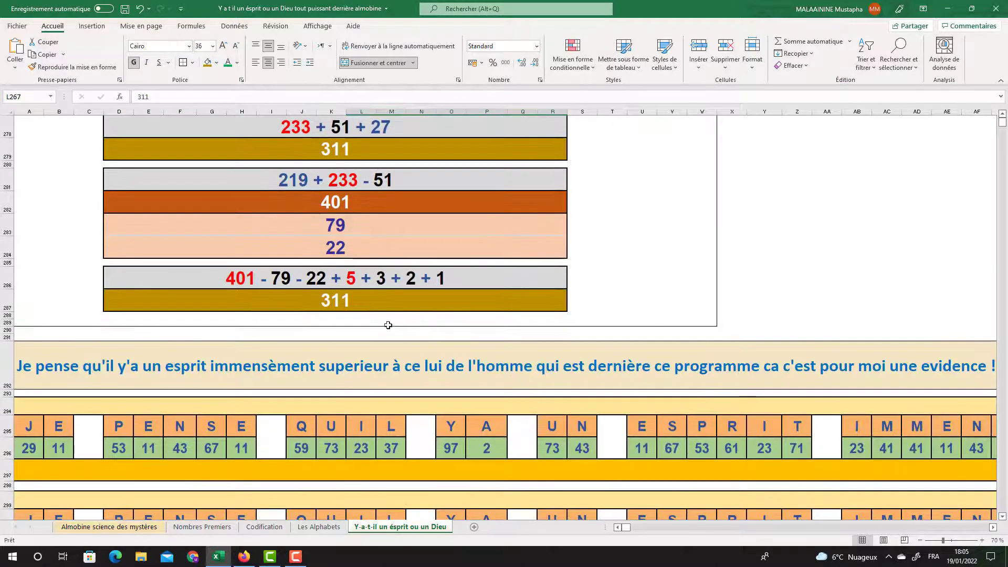
{"action": "left_click", "coordinate": [367, 305]}
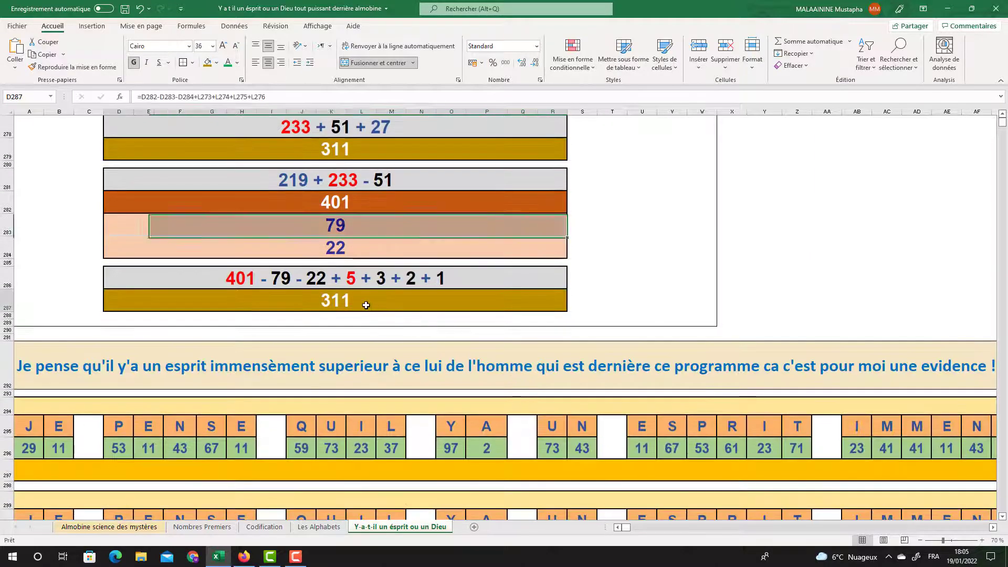
{"action": "scroll", "coordinate": [366, 305], "scroll_direction": "up", "scroll_amount": 8}
{"action": "scroll", "coordinate": [366, 306], "scroll_direction": "down", "scroll_amount": 10}
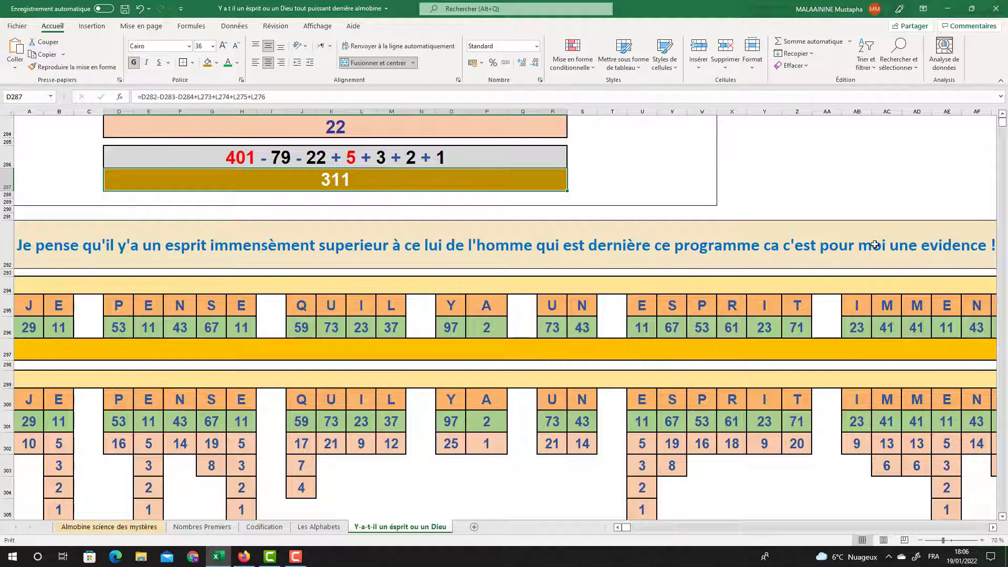
Step: Examine the "SANS LES RANGS" letter and value table in rows 294 to 297 for the "Je pense qu'il y'a un esprit" sentence
{"action": "left_click", "coordinate": [486, 289]}
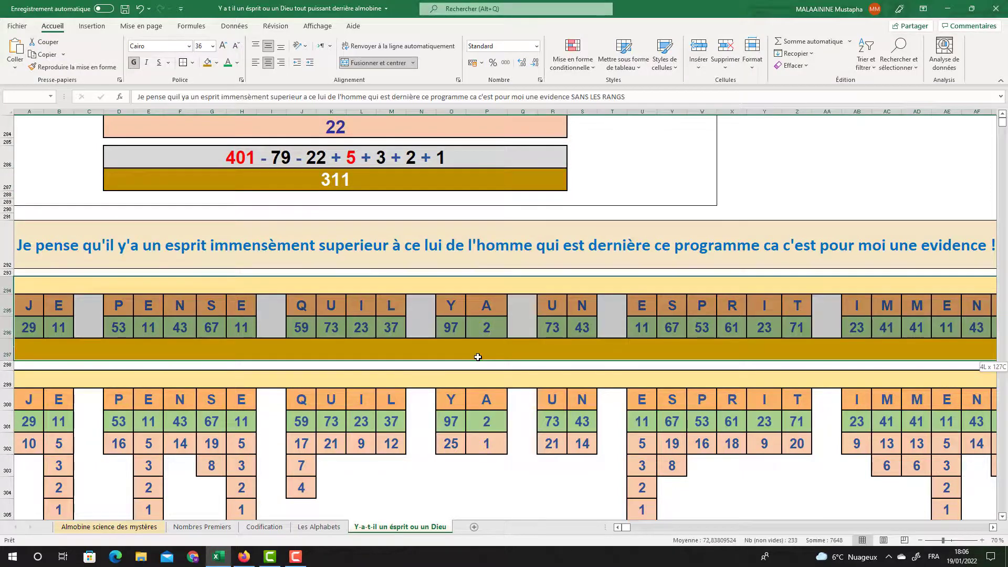
{"action": "left_click_drag", "start_coordinate": [472, 287], "coordinate": [459, 338]}
{"action": "scroll", "coordinate": [400, 282], "scroll_direction": "down", "scroll_amount": 1}
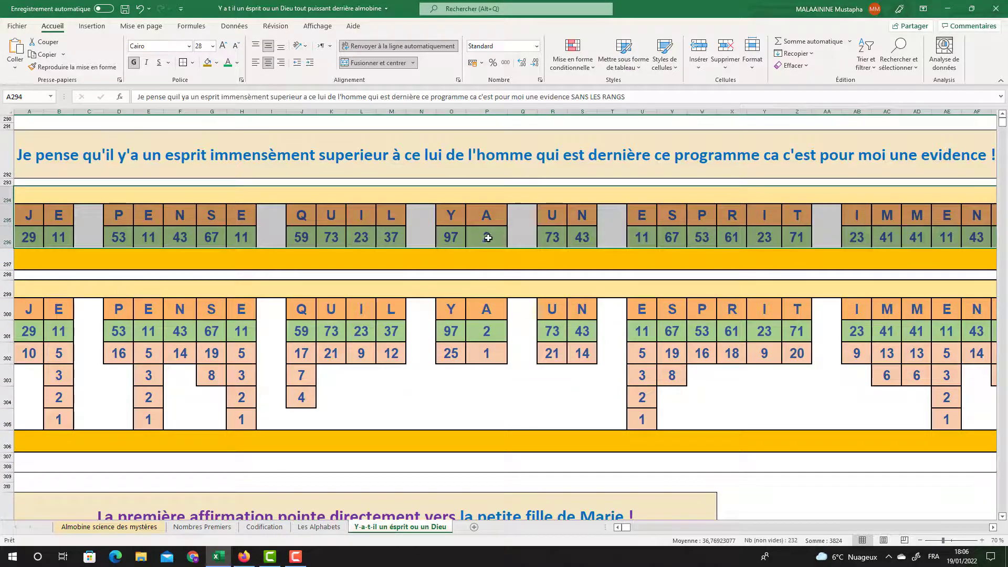
{"action": "left_click_drag", "start_coordinate": [465, 208], "coordinate": [450, 265]}
{"action": "scroll", "coordinate": [450, 271], "scroll_direction": "down", "scroll_amount": 2}
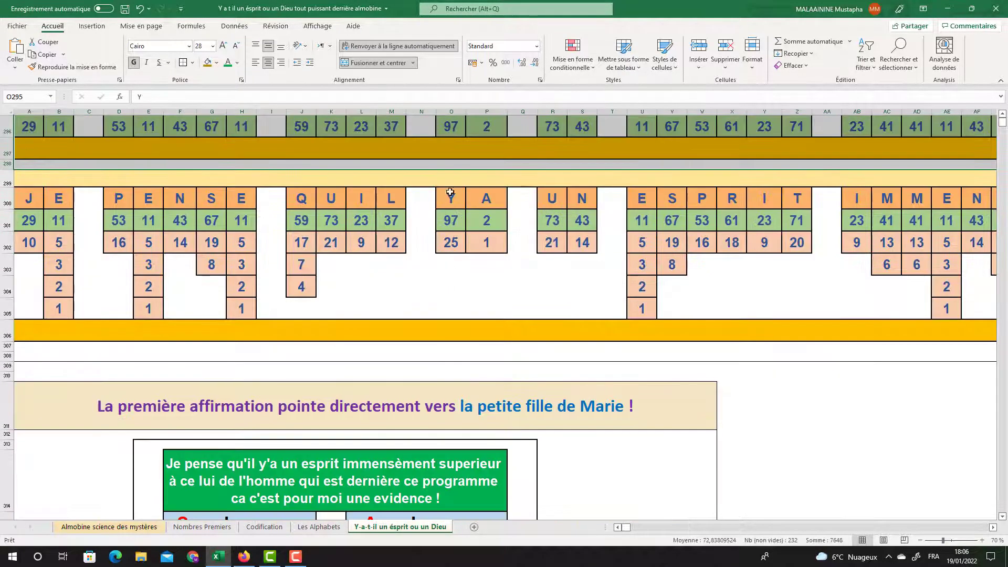
Step: Examine the "AVEC LES RANGS" letter table in rows 299 to 306 and the "Sans" and "Avec les rangs" blocks below it
{"action": "left_click_drag", "start_coordinate": [451, 181], "coordinate": [499, 328]}
{"action": "scroll", "coordinate": [427, 301], "scroll_direction": "down", "scroll_amount": 1}
{"action": "scroll", "coordinate": [427, 302], "scroll_direction": "down", "scroll_amount": 3}
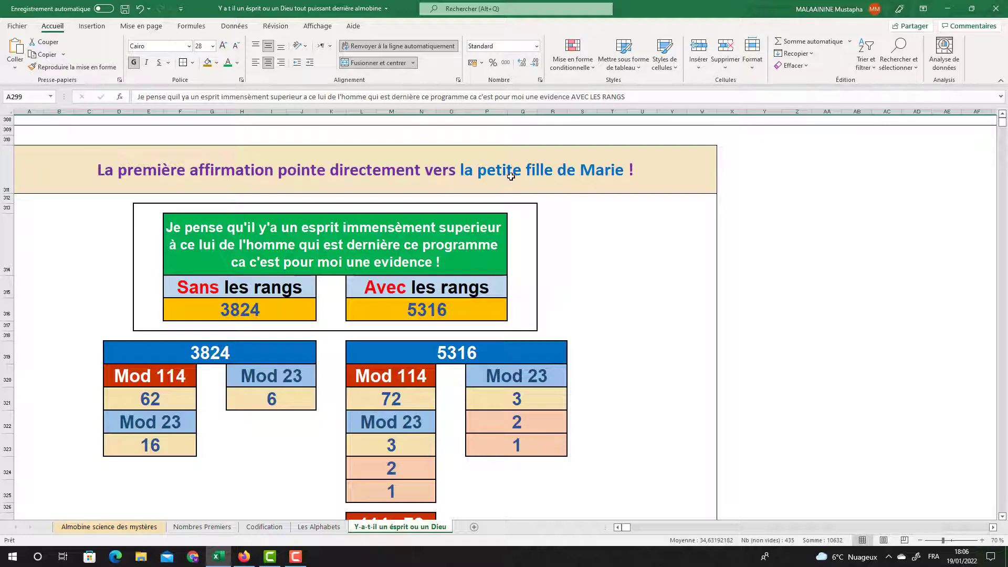
{"action": "scroll", "coordinate": [601, 177], "scroll_direction": "down", "scroll_amount": 2}
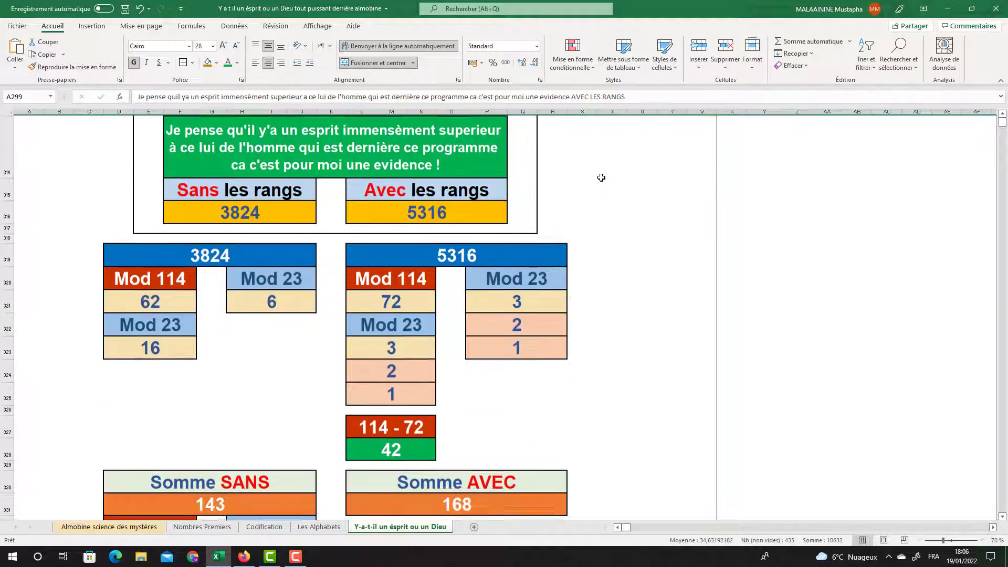
{"action": "scroll", "coordinate": [255, 348], "scroll_direction": "down", "scroll_amount": 2}
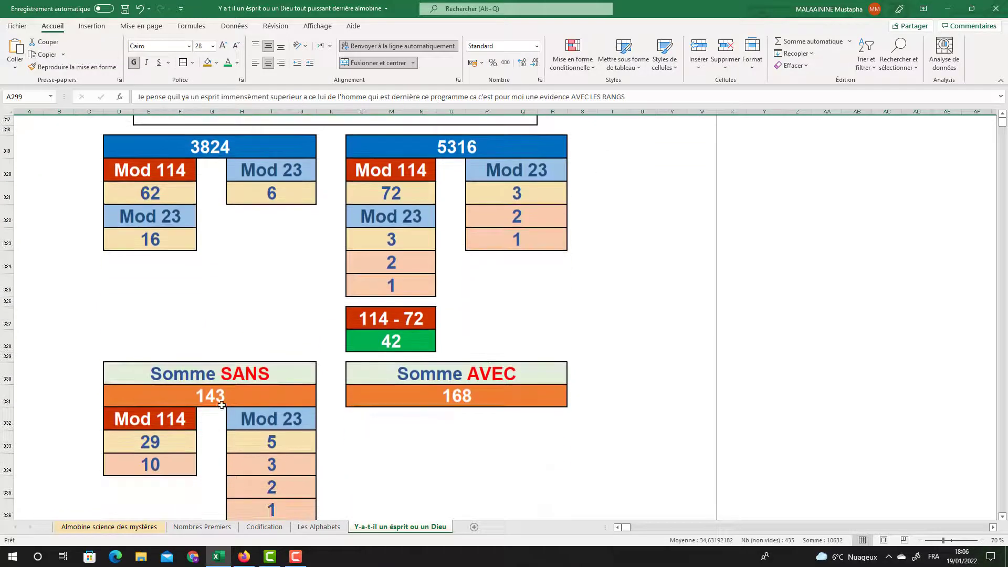
Step: Inspect the formulas behind "Somme SANS" in D331 and "Somme AVEC" in L331 without changing them
{"action": "double_click", "coordinate": [221, 397]}
{"action": "key", "text": "Escape"}
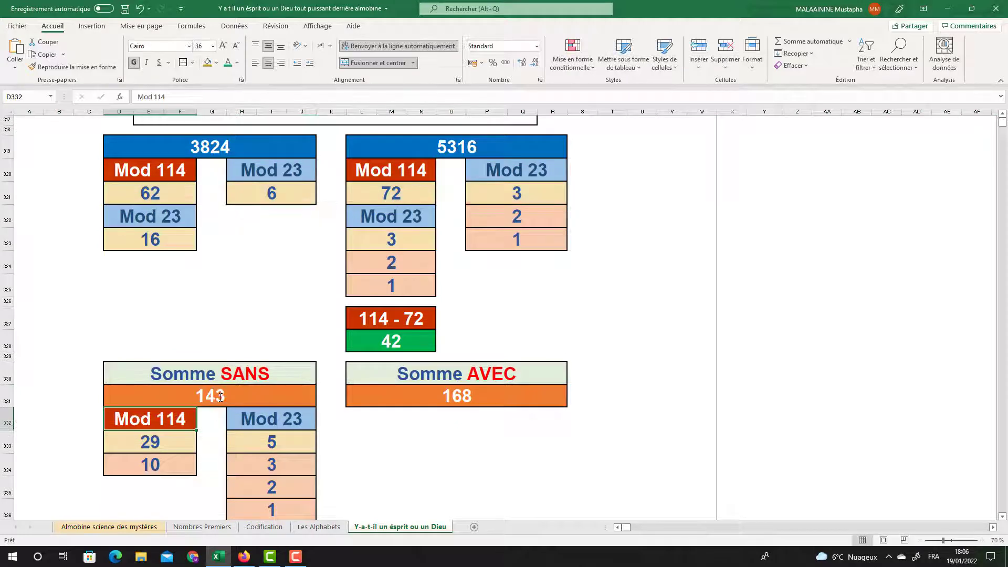
{"action": "double_click", "coordinate": [431, 397]}
{"action": "key", "text": "Return"}
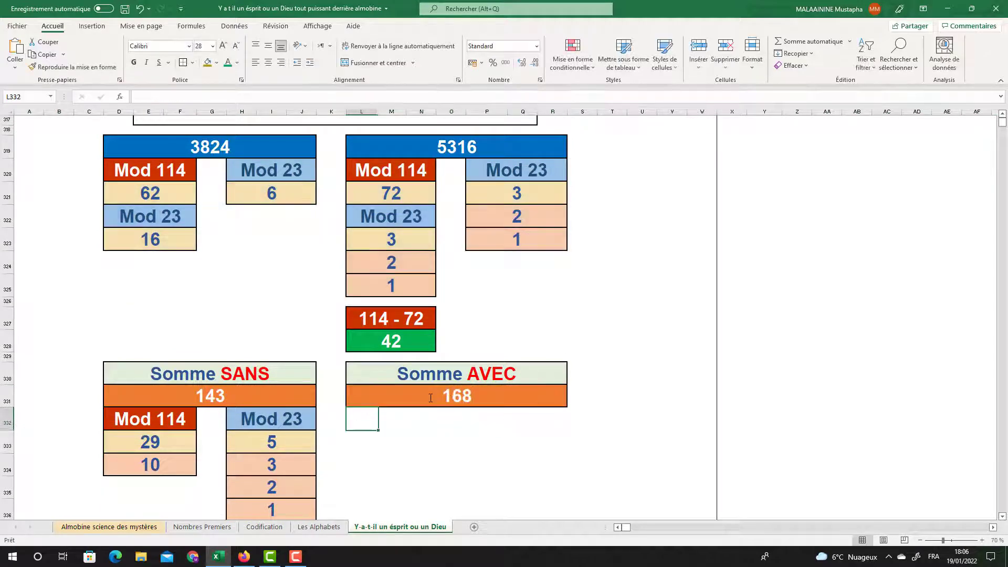
Step: View the modulo results under 5316 in L321 to L325 and the "114 - 72" formula in L328
{"action": "left_click_drag", "start_coordinate": [405, 201], "coordinate": [389, 301]}
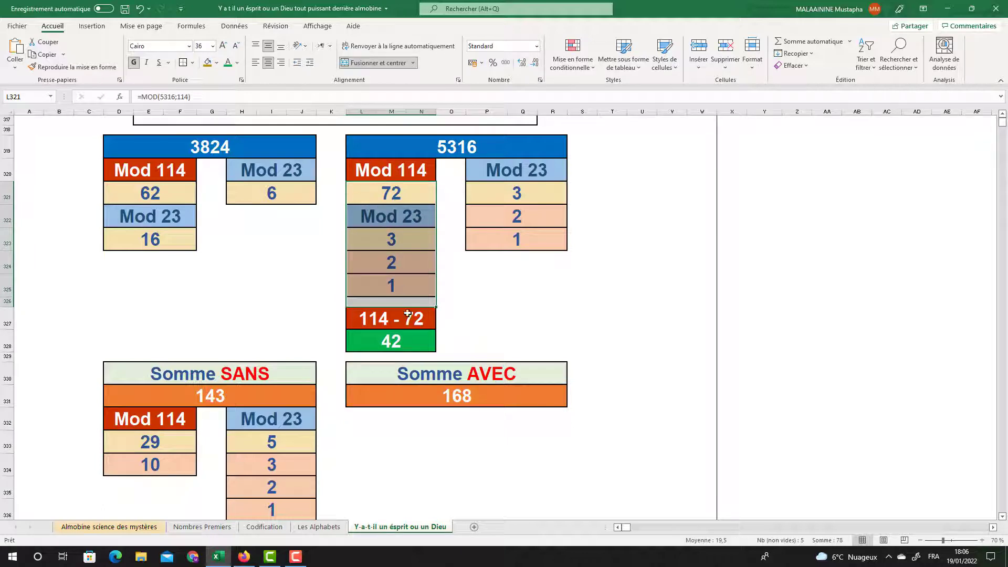
{"action": "left_click", "coordinate": [394, 344]}
{"action": "scroll", "coordinate": [218, 351], "scroll_direction": "down", "scroll_amount": 1}
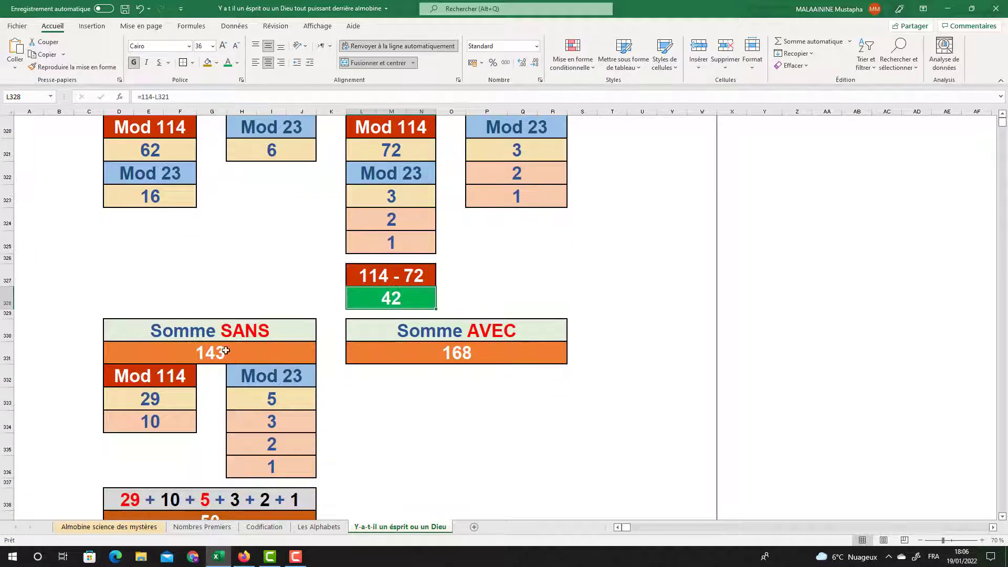
Step: Recheck which modulo cells the "Somme SANS" formula in D331 and the "Somme AVEC" formula in L331 add up
{"action": "left_click", "coordinate": [217, 351]}
{"action": "double_click", "coordinate": [218, 351]}
{"action": "key", "text": "Escape"}
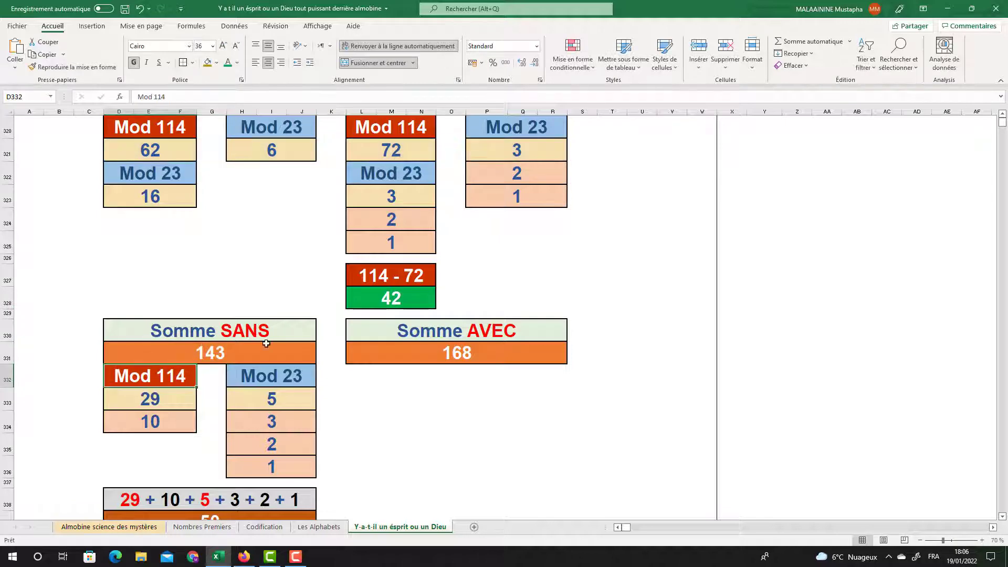
{"action": "left_click", "coordinate": [410, 351]}
{"action": "double_click", "coordinate": [411, 352]}
{"action": "key", "text": "Return"}
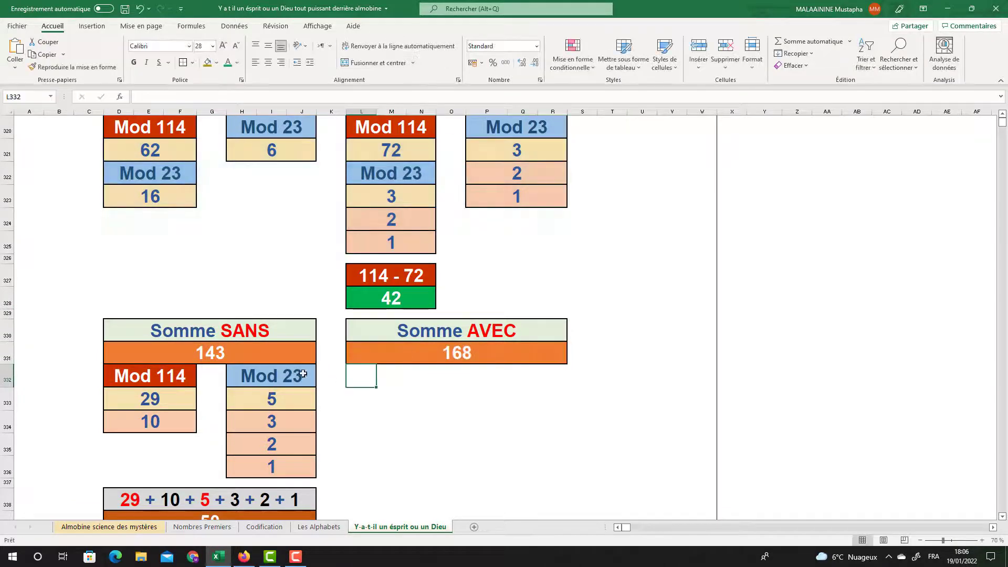
Step: Trace the Mod 114 and Mod 23 values of "Somme SANS" into the "29 + 10 + 5 + 3 + 2 + 1" sum in D339
{"action": "left_click", "coordinate": [201, 356]}
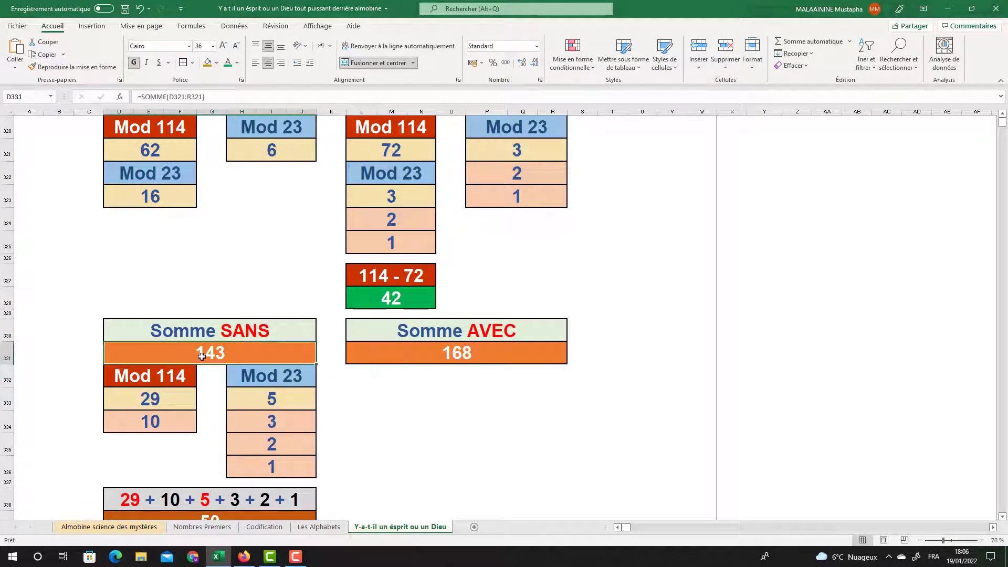
{"action": "left_click", "coordinate": [154, 402]}
{"action": "left_click", "coordinate": [289, 400]}
{"action": "left_click", "coordinate": [156, 404]}
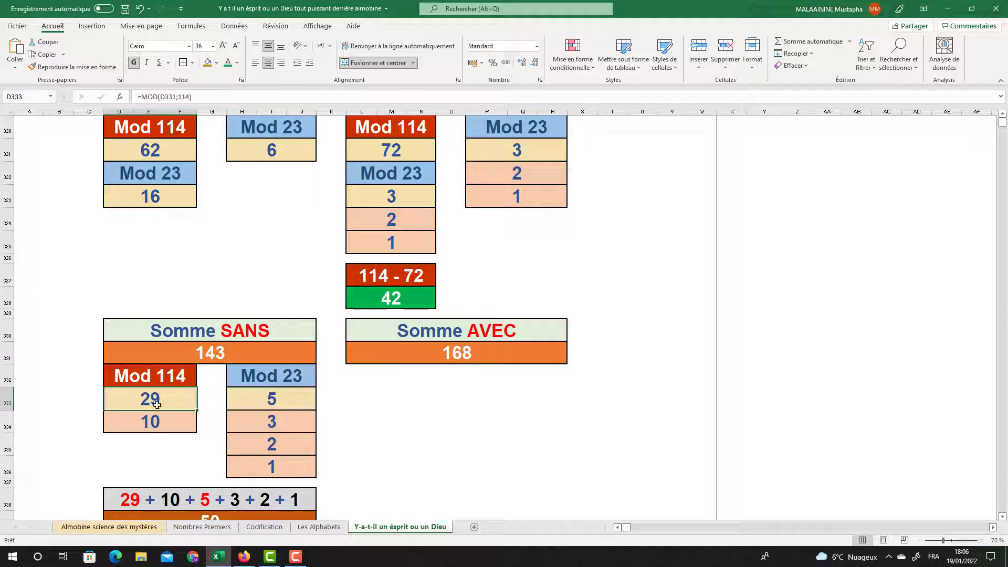
{"action": "scroll", "coordinate": [184, 425], "scroll_direction": "down", "scroll_amount": 1}
{"action": "double_click", "coordinate": [212, 449]}
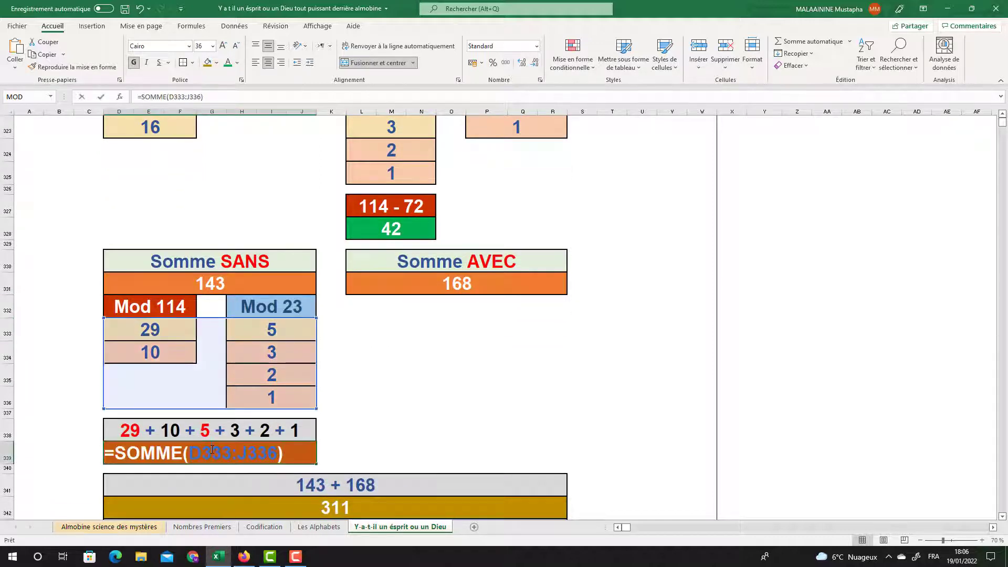
{"action": "key", "text": "Return"}
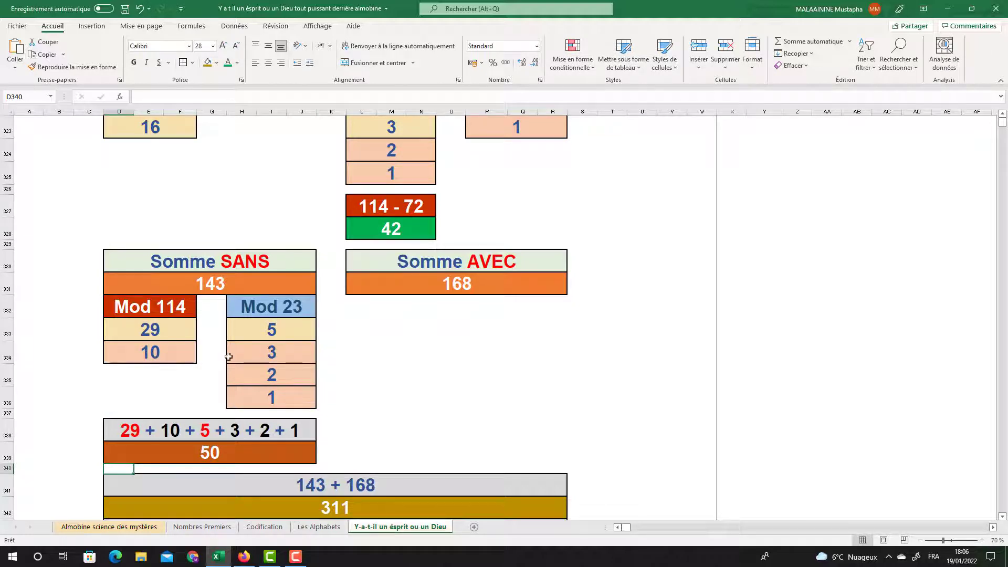
Step: Trace the "143 + 168" formula in D342 to its source sums in D331 and L331
{"action": "left_click", "coordinate": [196, 284]}
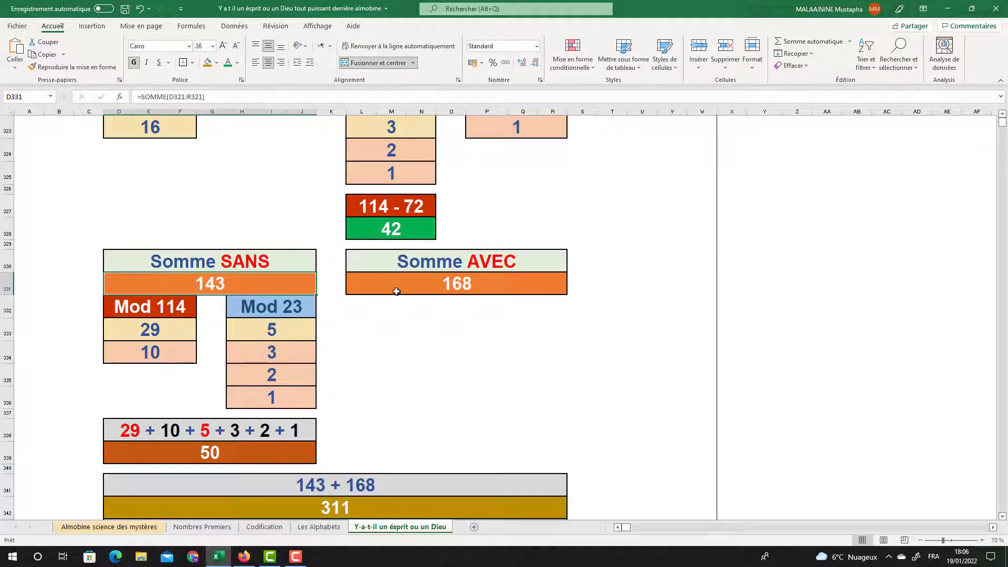
{"action": "left_click", "coordinate": [450, 287]}
{"action": "scroll", "coordinate": [450, 287], "scroll_direction": "down", "scroll_amount": 2}
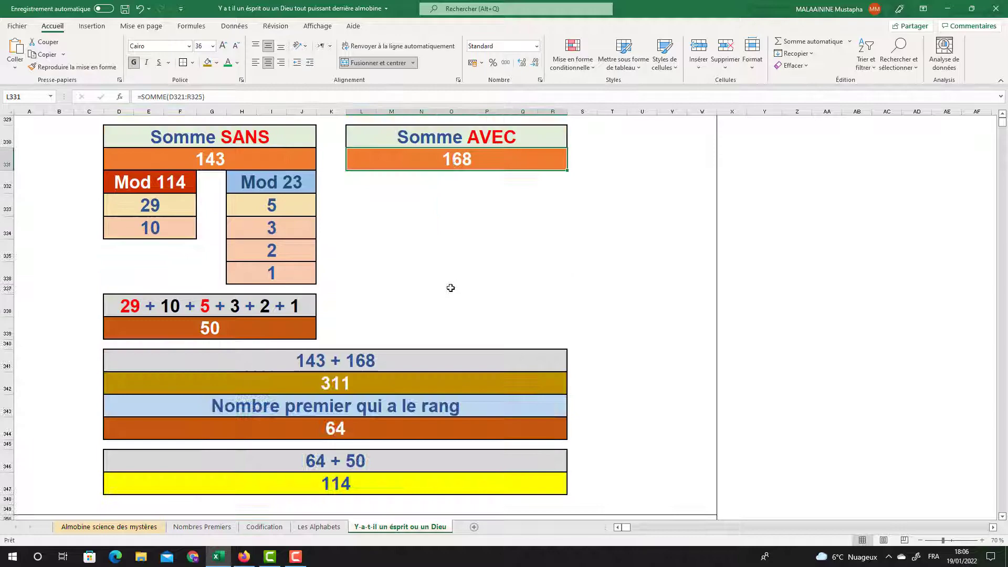
{"action": "left_click", "coordinate": [334, 383]}
Step: Compare the "143 + 168" result in D342 with the earlier final calculation in D287
{"action": "scroll", "coordinate": [336, 372], "scroll_direction": "up", "scroll_amount": 15}
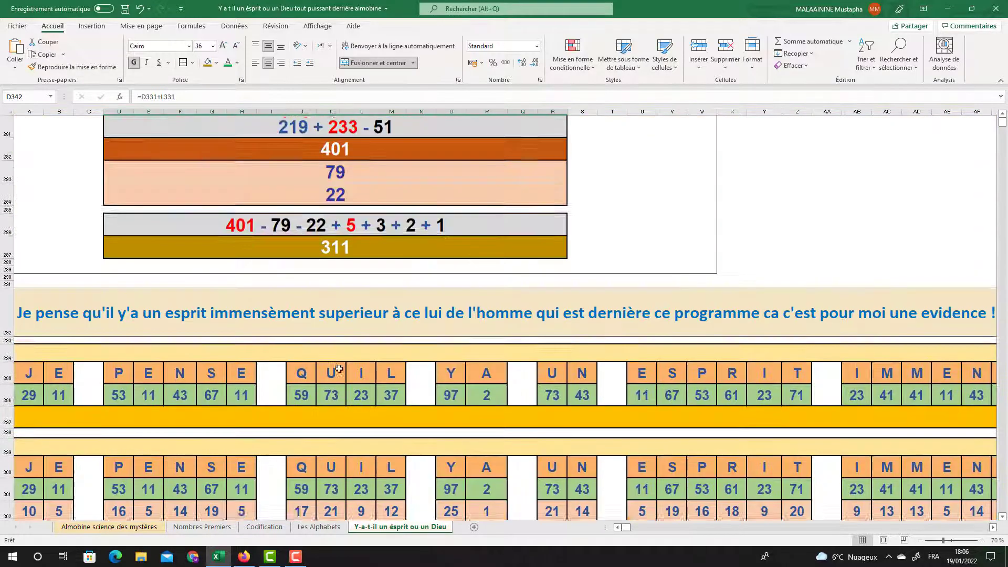
{"action": "scroll", "coordinate": [339, 369], "scroll_direction": "up", "scroll_amount": 1}
{"action": "left_click", "coordinate": [339, 304]}
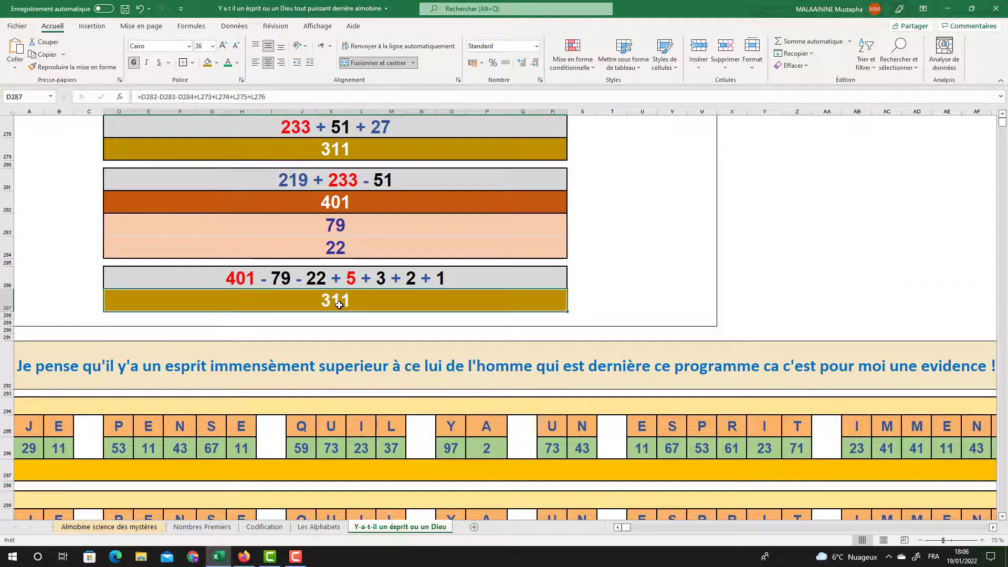
{"action": "scroll", "coordinate": [339, 305], "scroll_direction": "down", "scroll_amount": 17}
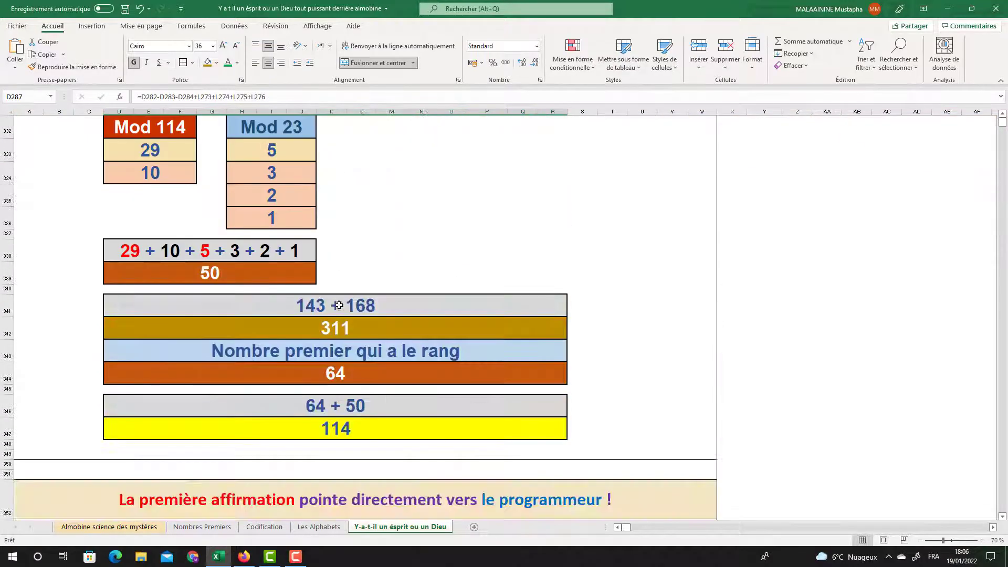
{"action": "left_click", "coordinate": [332, 333]}
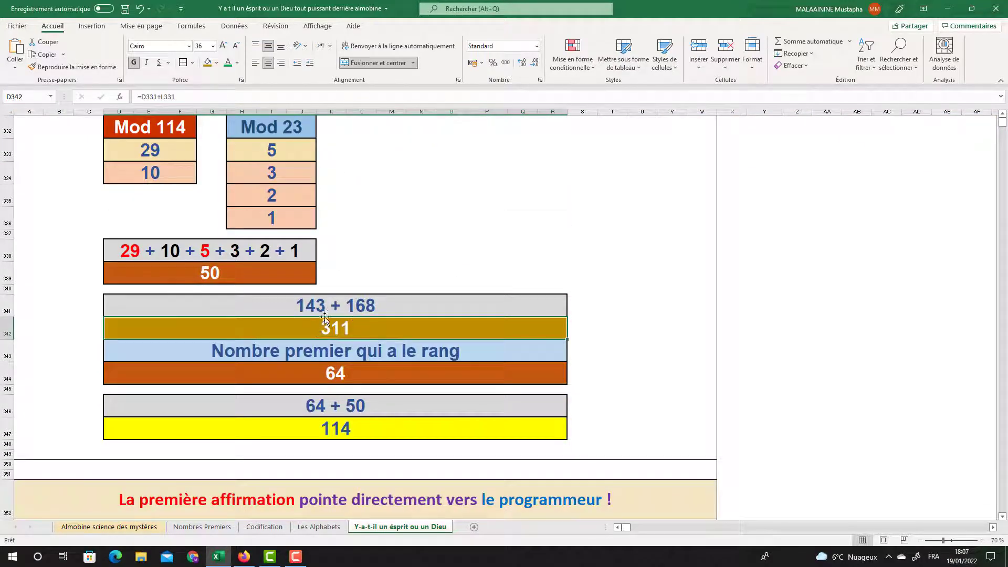
Step: Review the prime number rank in D344, the "64 + 50" formula in D347 and the "143 + 168" result in D342
{"action": "left_click", "coordinate": [340, 375]}
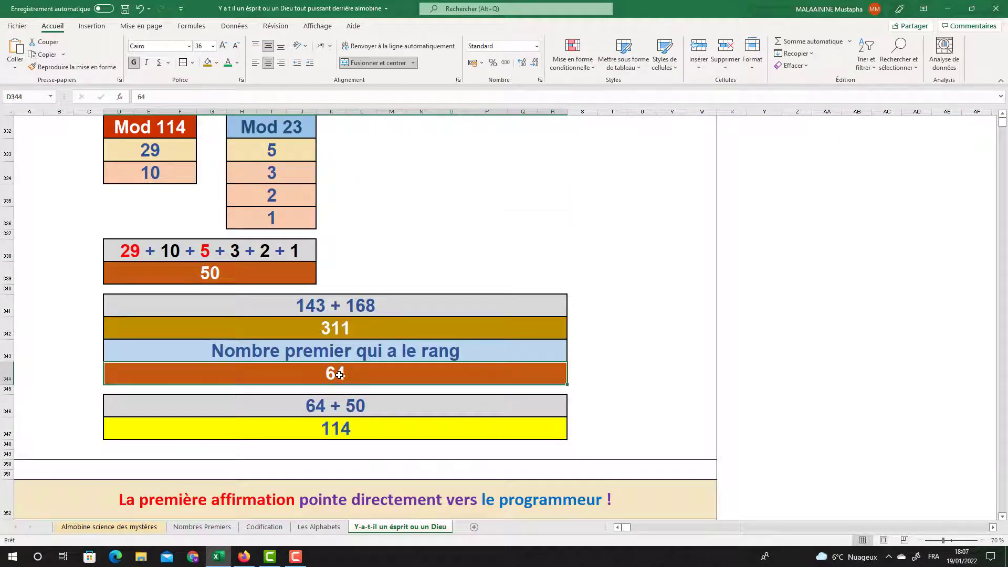
{"action": "left_click", "coordinate": [325, 429]}
{"action": "scroll", "coordinate": [326, 429], "scroll_direction": "up", "scroll_amount": 4}
{"action": "scroll", "coordinate": [326, 429], "scroll_direction": "down", "scroll_amount": 4}
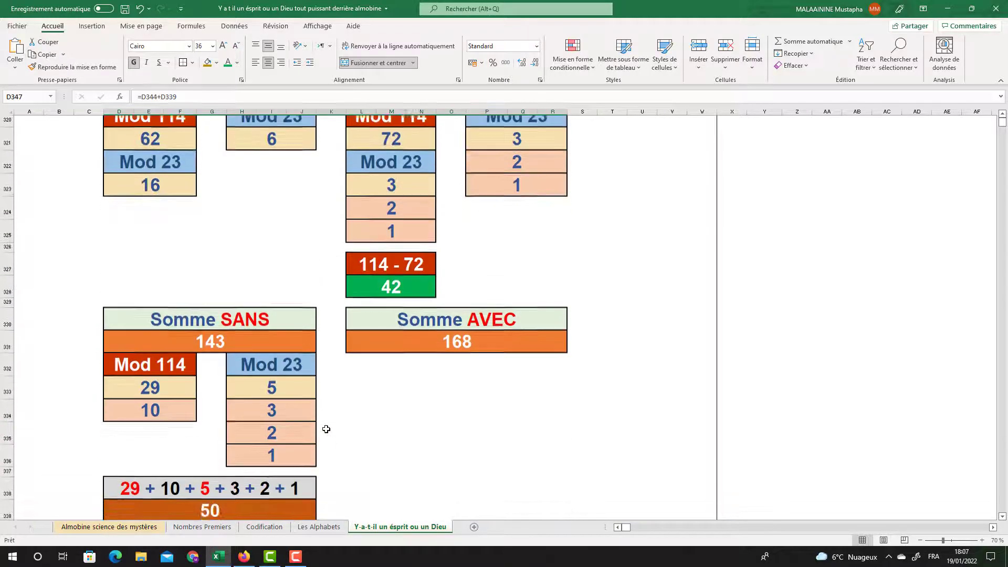
{"action": "left_click", "coordinate": [334, 333]}
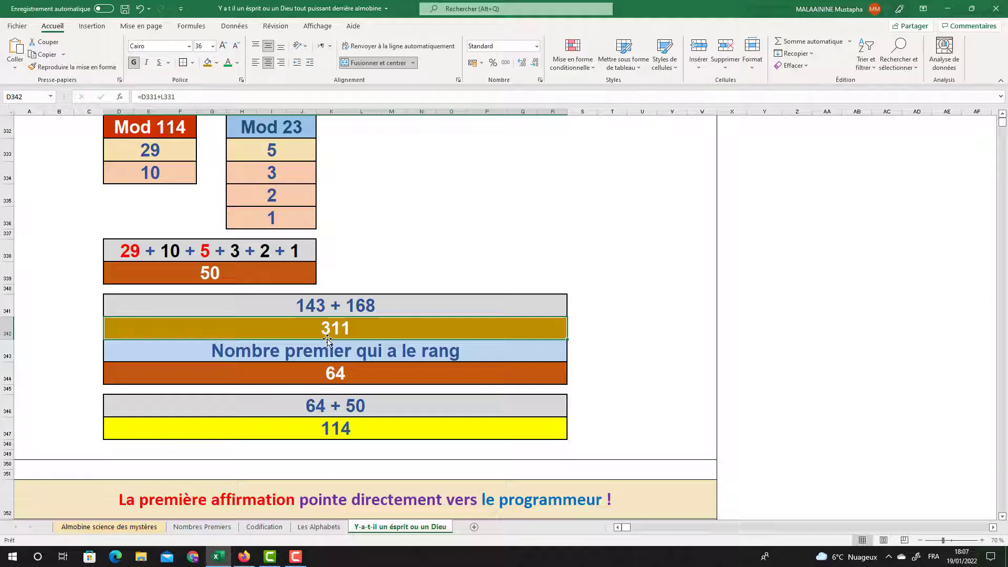
{"action": "scroll", "coordinate": [325, 332], "scroll_direction": "down", "scroll_amount": 3}
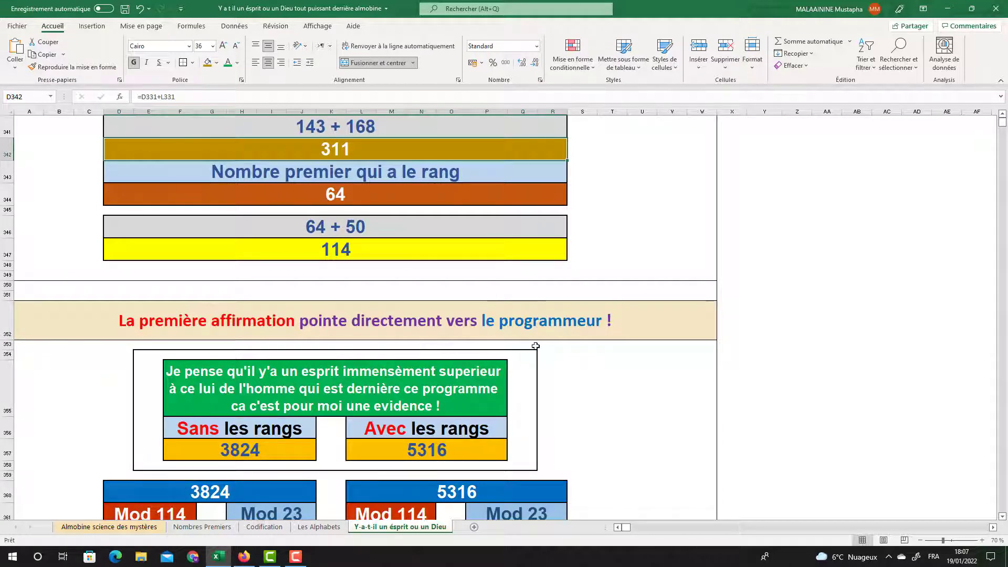
{"action": "scroll", "coordinate": [535, 346], "scroll_direction": "up", "scroll_amount": 3}
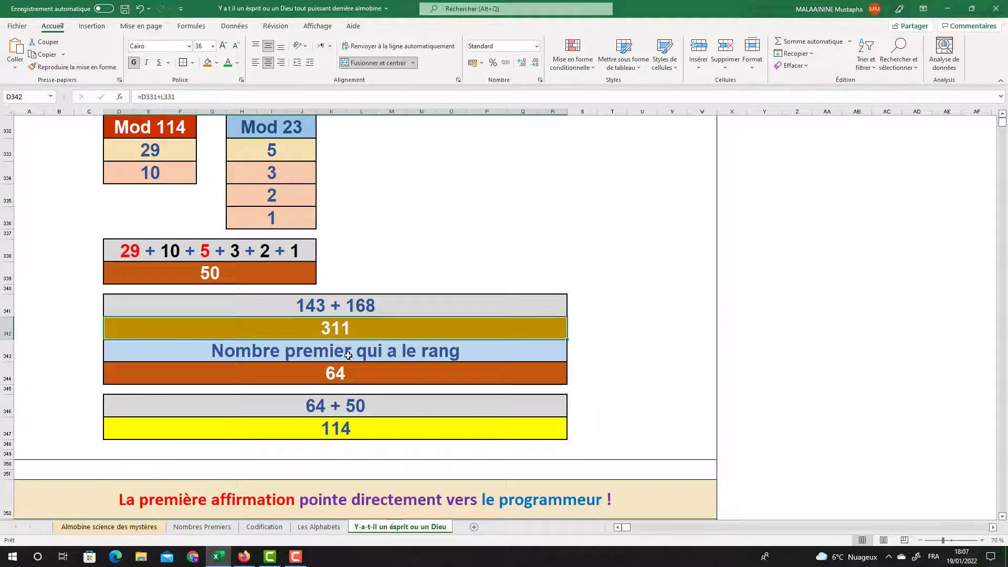
Step: Examine the sentence in F355 and the modulo tables under the "pointe directement vers le programmeur" heading
{"action": "scroll", "coordinate": [353, 341], "scroll_direction": "down", "scroll_amount": 4}
{"action": "scroll", "coordinate": [353, 341], "scroll_direction": "down", "scroll_amount": 1}
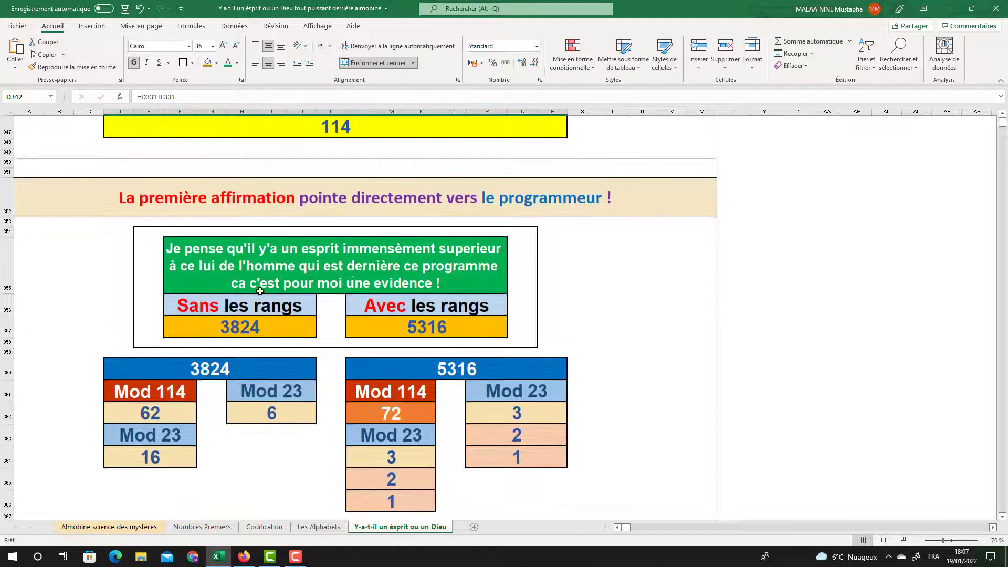
{"action": "left_click", "coordinate": [323, 285]}
{"action": "scroll", "coordinate": [331, 305], "scroll_direction": "down", "scroll_amount": 1}
{"action": "scroll", "coordinate": [332, 305], "scroll_direction": "down", "scroll_amount": 3}
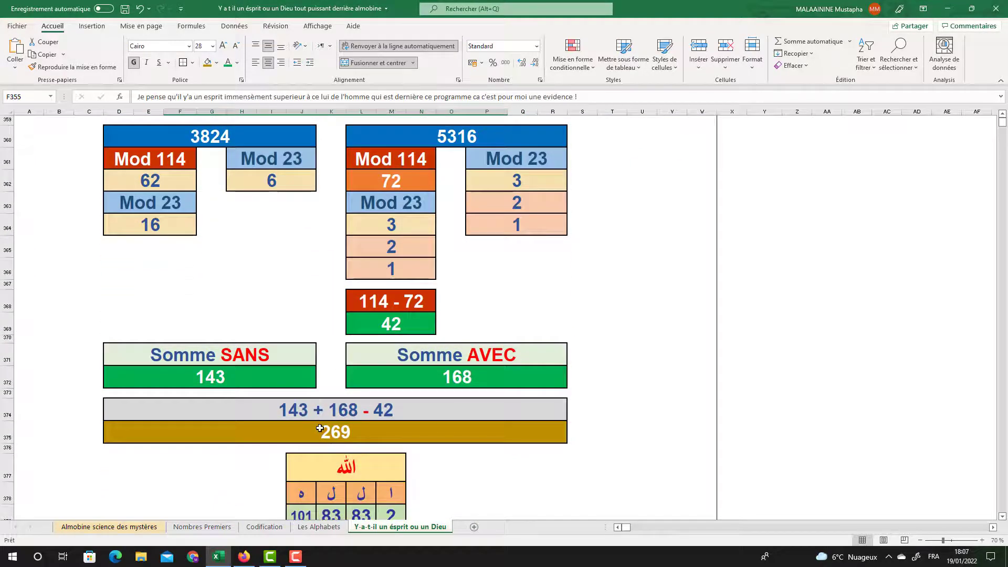
Step: Trace the "143 + 168 - 42" formula in D375 to its source cells D372, L372 and L369
{"action": "left_click", "coordinate": [320, 412]}
{"action": "left_click", "coordinate": [321, 431]}
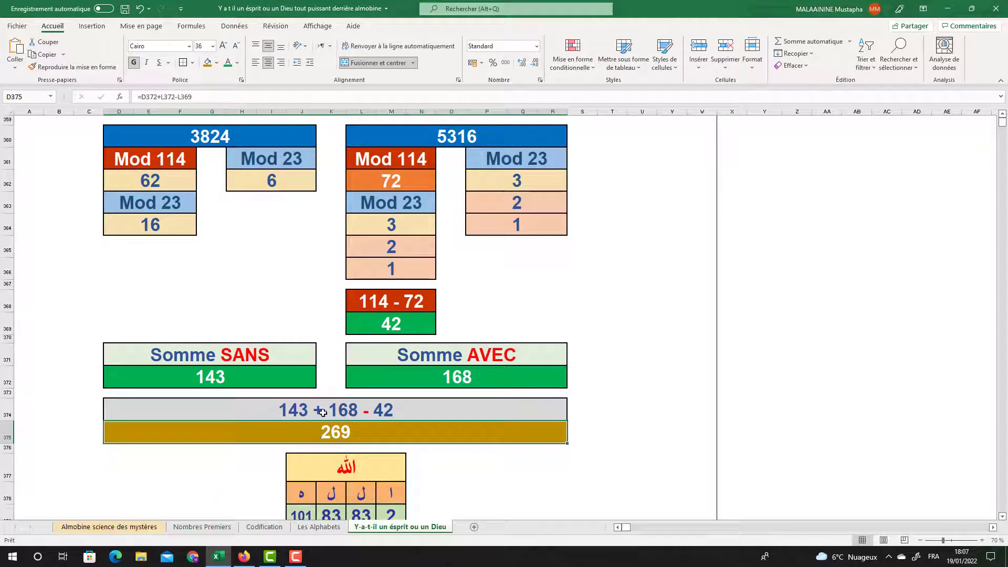
{"action": "left_click", "coordinate": [233, 383]}
{"action": "left_click", "coordinate": [468, 384]}
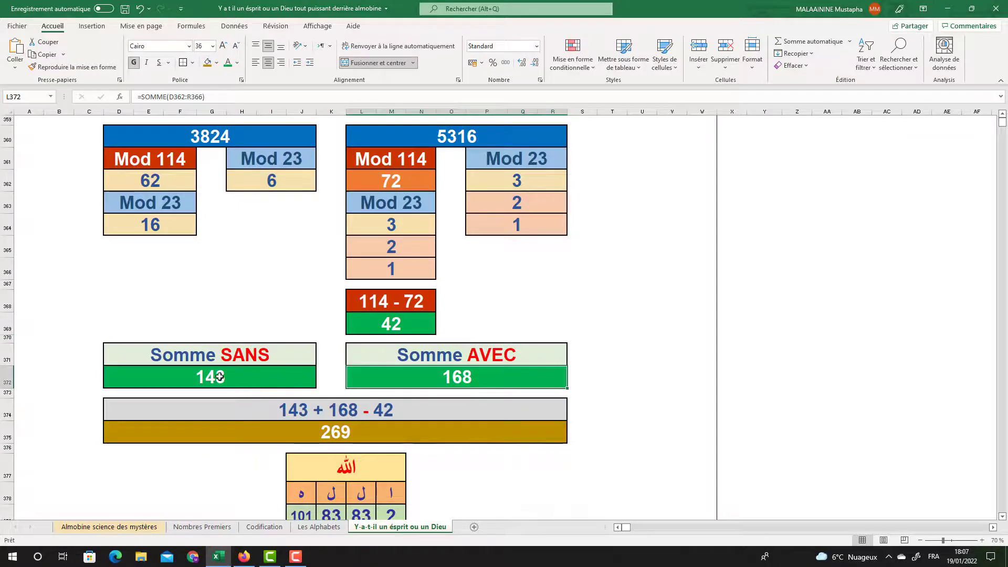
{"action": "left_click", "coordinate": [312, 382]}
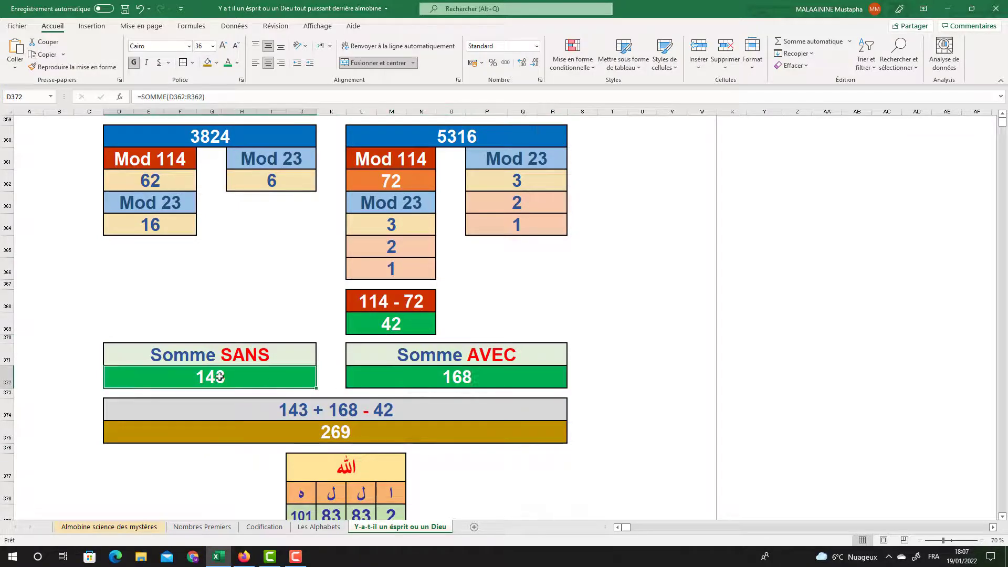
{"action": "left_click", "coordinate": [390, 324]}
{"action": "scroll", "coordinate": [369, 329], "scroll_direction": "down", "scroll_amount": 2}
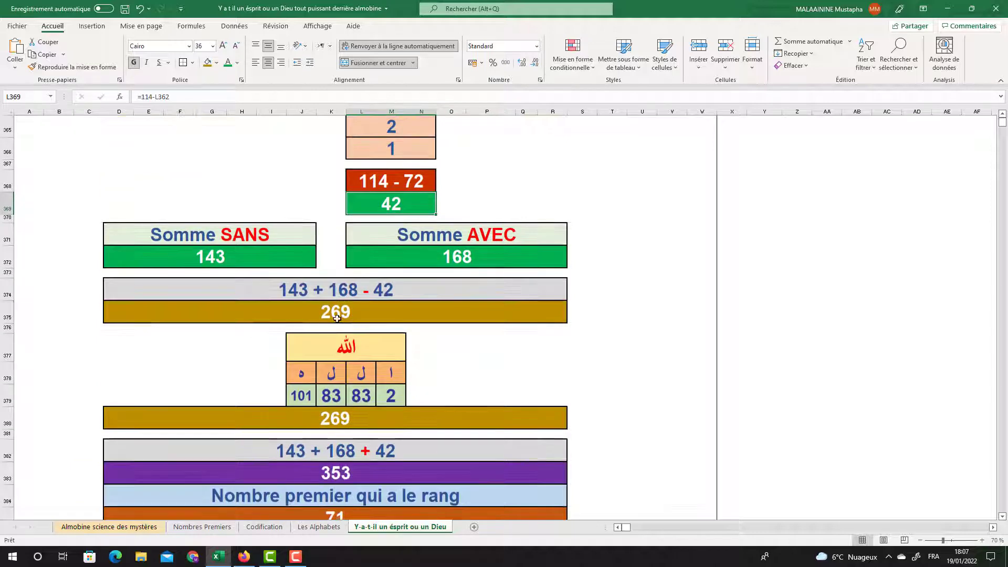
Step: Examine the letter values of "الله" in J377 to M379 and the formula in D380 that sums them
{"action": "mouse_move", "coordinate": [129, 349]}
{"action": "left_mouse_down"}
{"action": "mouse_move", "coordinate": [283, 353]}
{"action": "mouse_move", "coordinate": [560, 409]}
{"action": "left_mouse_up"}
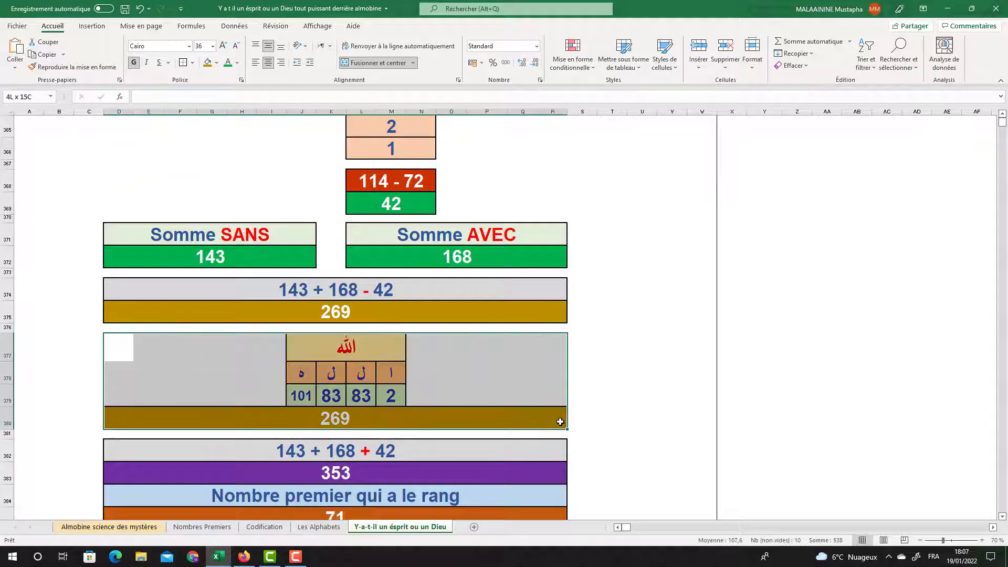
{"action": "left_click_drag", "start_coordinate": [299, 399], "coordinate": [424, 400]}
{"action": "left_click", "coordinate": [326, 416]}
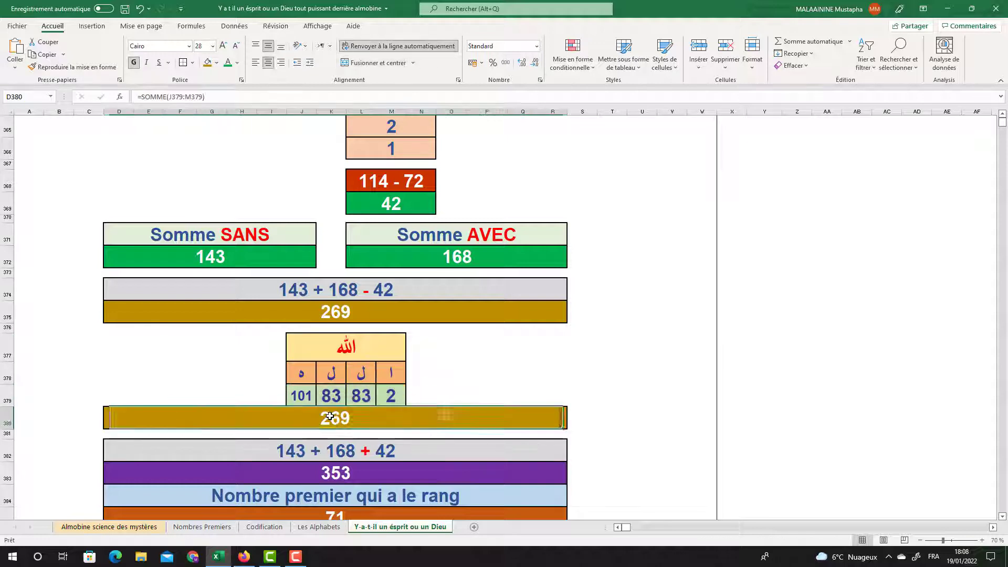
{"action": "left_click_drag", "start_coordinate": [105, 335], "coordinate": [564, 421]}
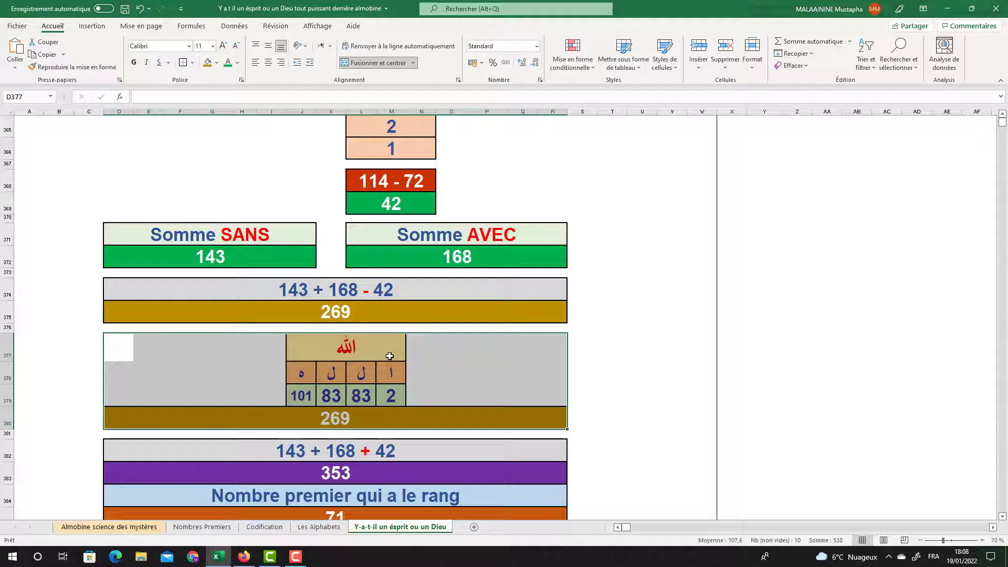
{"action": "left_click_drag", "start_coordinate": [119, 344], "coordinate": [346, 351]}
{"action": "left_click", "coordinate": [346, 351]}
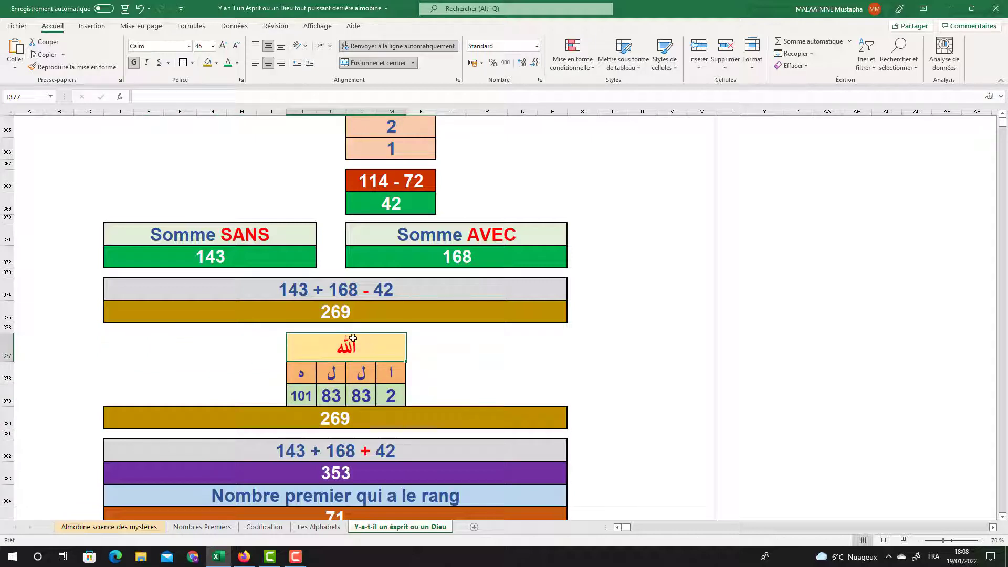
{"action": "left_click", "coordinate": [334, 418]}
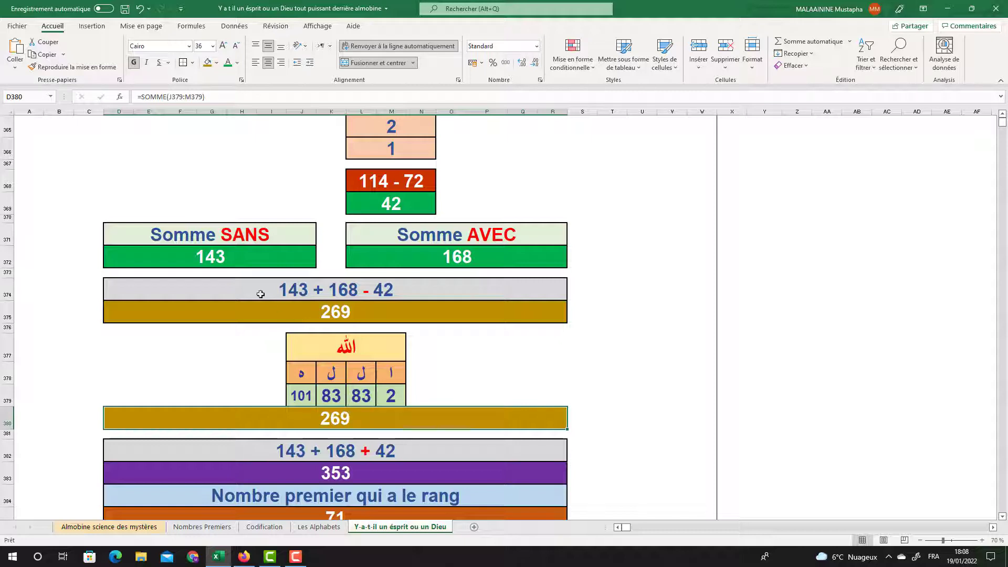
Step: Recheck the "143 + 168 - 42" calculation in D375 against the source sums in D372, L372 and L369
{"action": "left_click", "coordinate": [230, 257]}
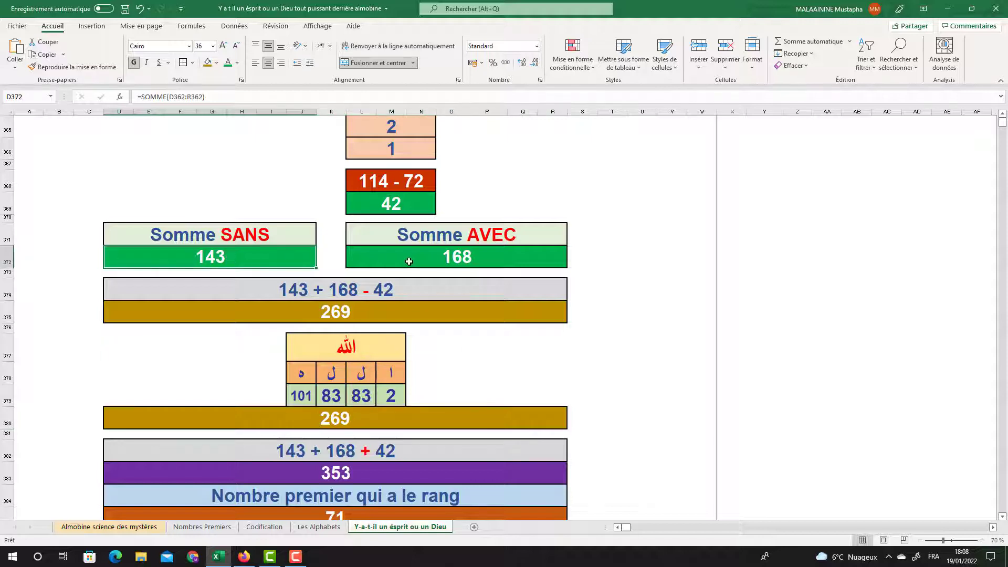
{"action": "left_click", "coordinate": [437, 260]}
{"action": "left_click", "coordinate": [398, 207]}
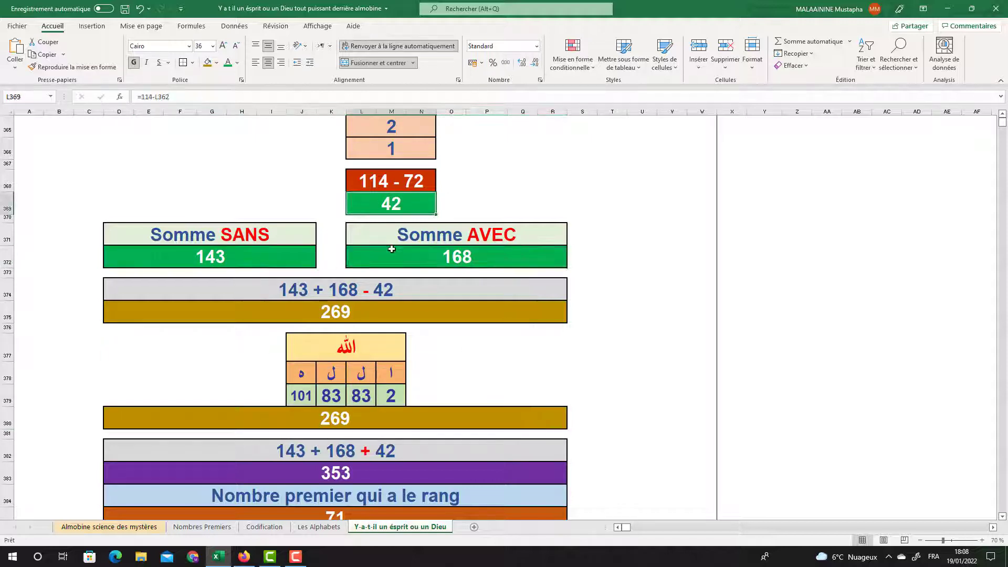
{"action": "left_click", "coordinate": [342, 317]}
{"action": "left_click", "coordinate": [219, 258]}
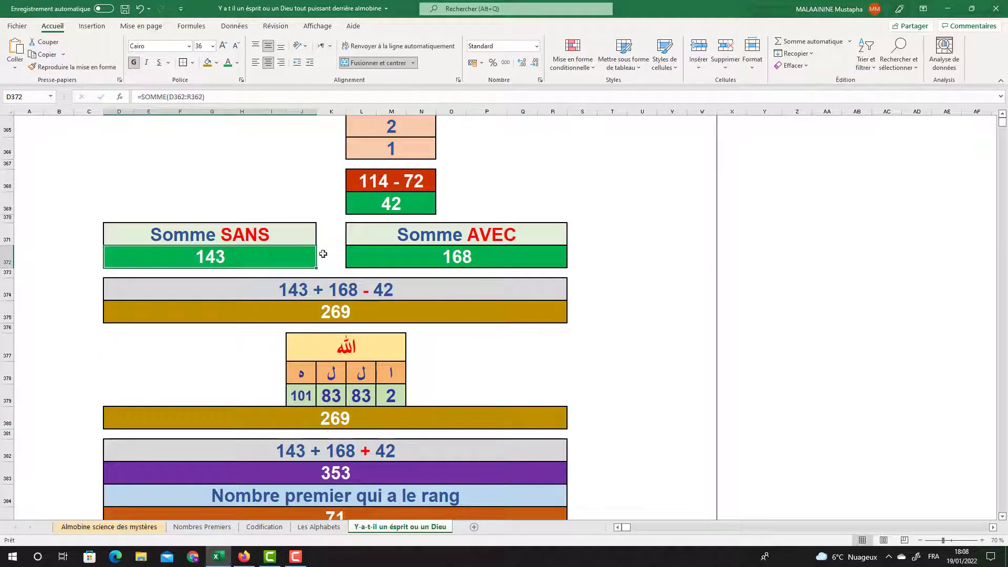
{"action": "left_click", "coordinate": [416, 252]}
{"action": "left_click", "coordinate": [390, 206]}
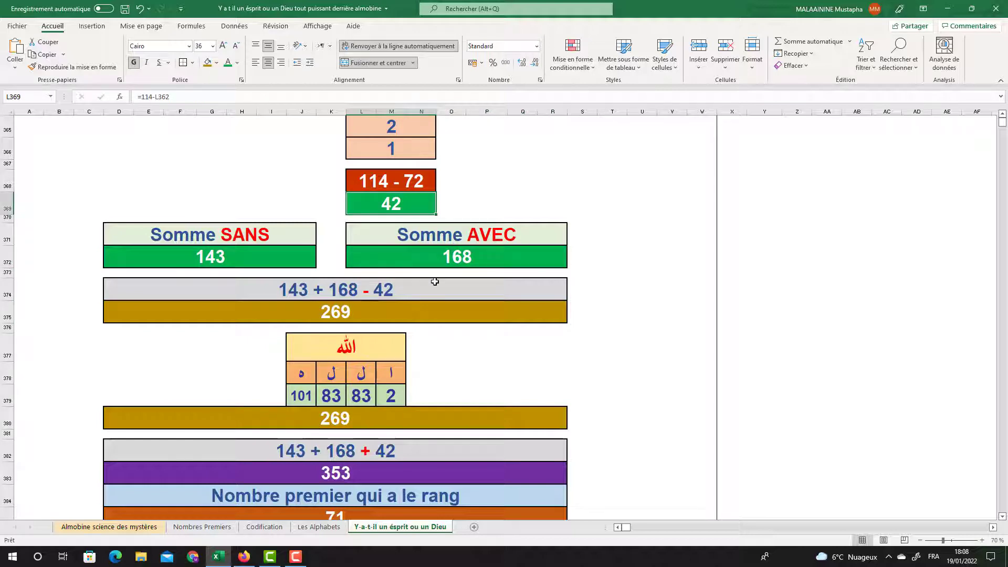
Step: Examine the "143 + 168 + 42" formula in D383 alongside the "الله" letter value block in rows 377 to 380
{"action": "left_click", "coordinate": [337, 471]}
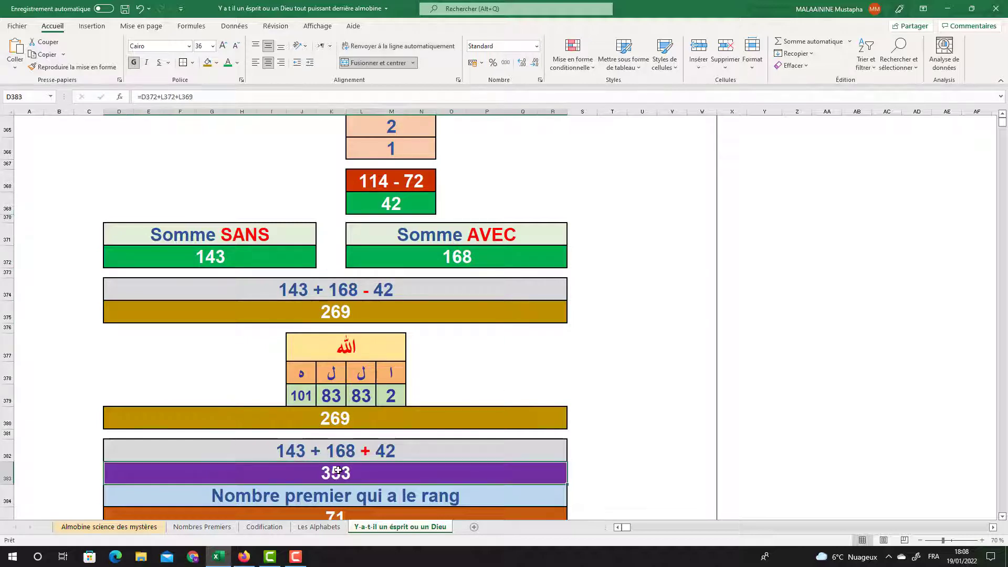
{"action": "left_click_drag", "start_coordinate": [155, 345], "coordinate": [555, 424]}
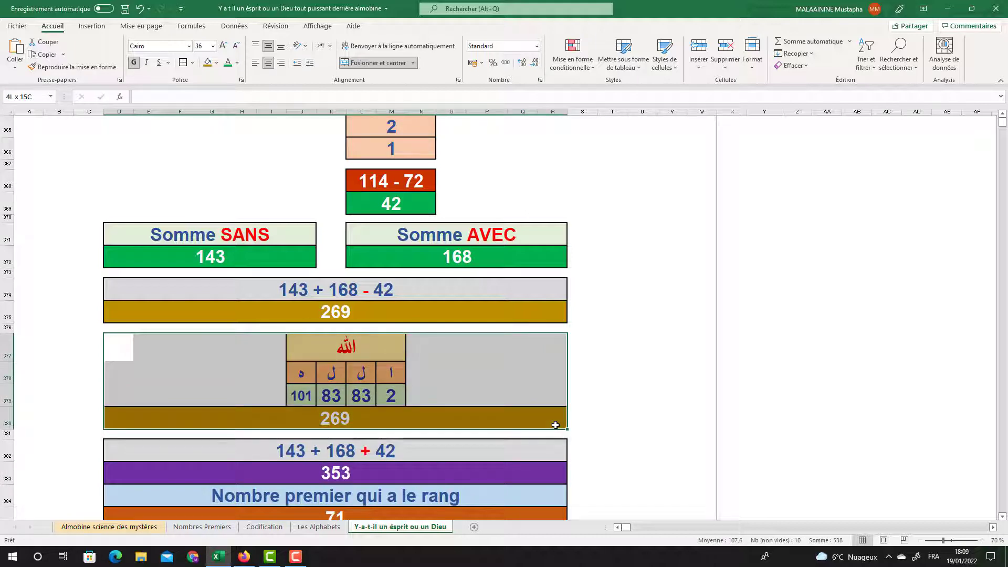
{"action": "left_click", "coordinate": [343, 479]}
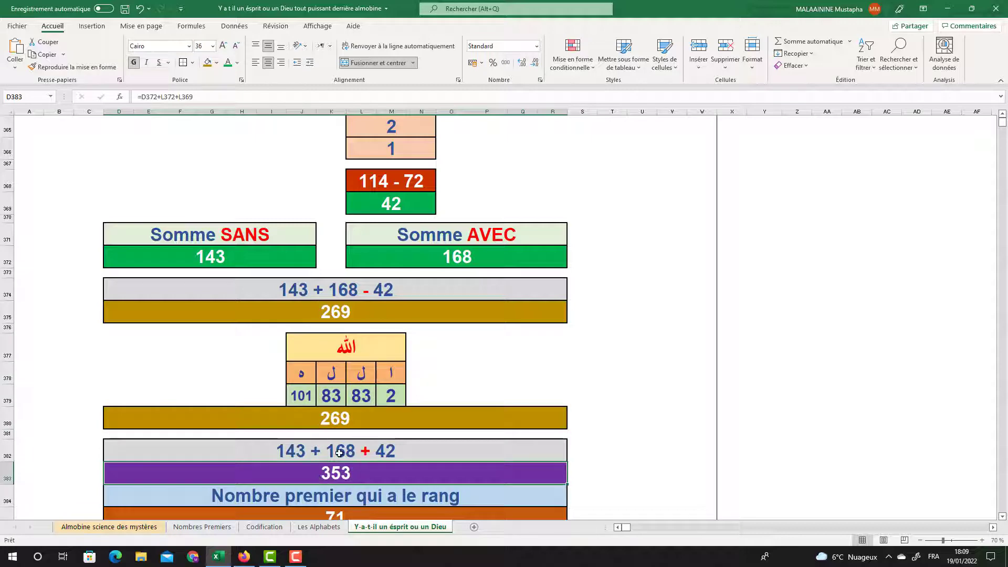
Step: Review the prime number ranks in D385 and D387 and the "71 + 20" formula in D390
{"action": "scroll", "coordinate": [366, 451], "scroll_direction": "down", "scroll_amount": 1}
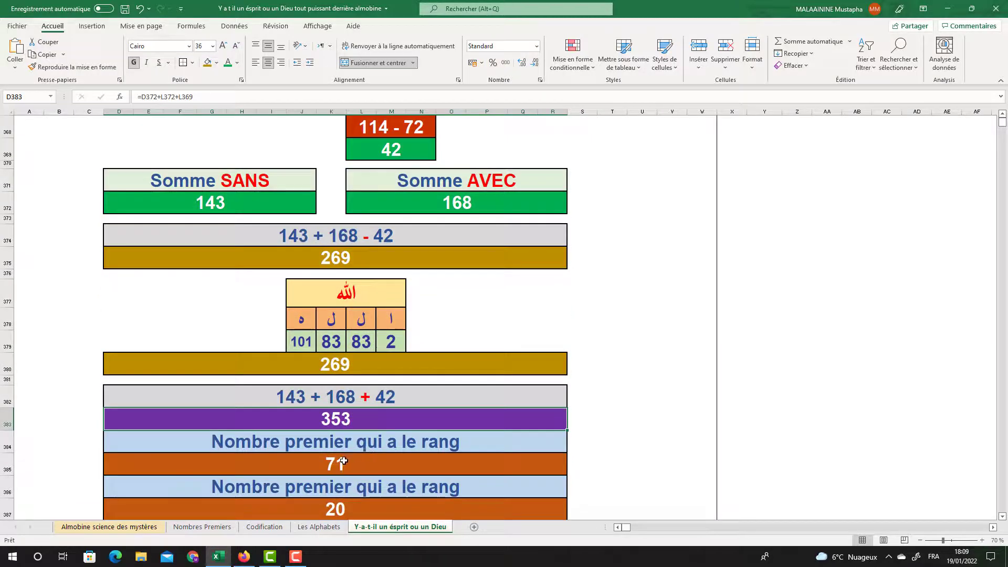
{"action": "left_click", "coordinate": [343, 461]}
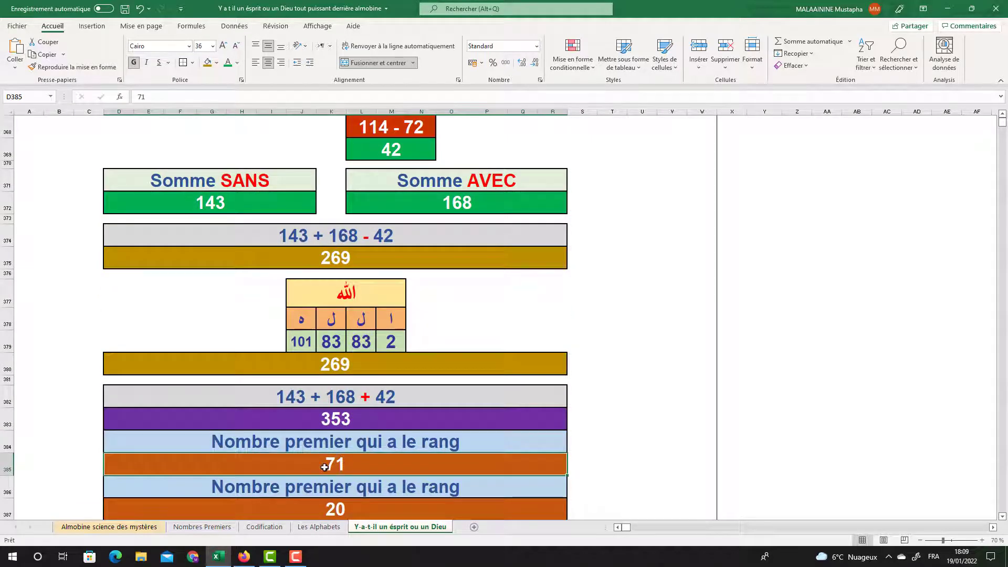
{"action": "scroll", "coordinate": [325, 466], "scroll_direction": "down", "scroll_amount": 1}
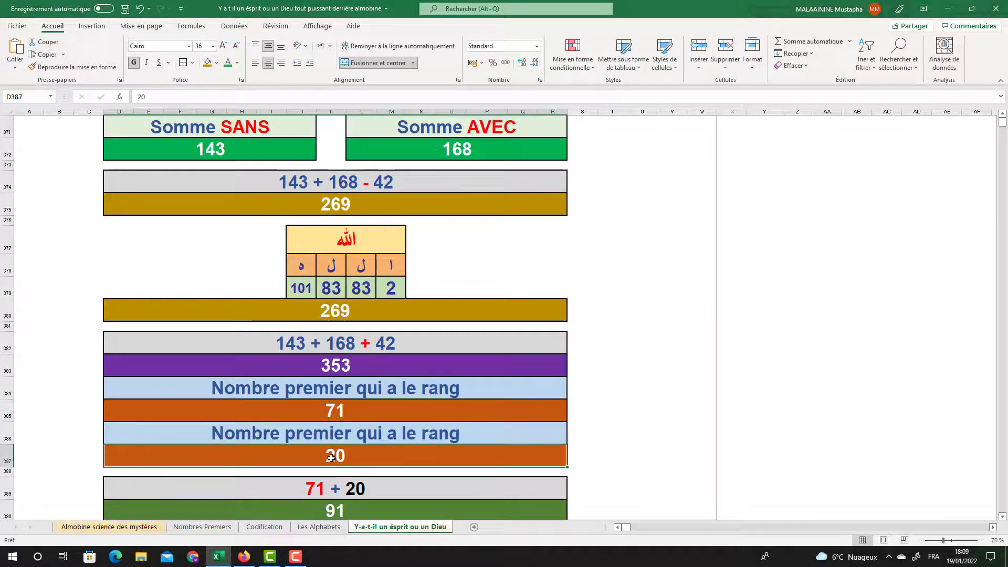
{"action": "left_click", "coordinate": [342, 451]}
{"action": "scroll", "coordinate": [344, 452], "scroll_direction": "down", "scroll_amount": 1}
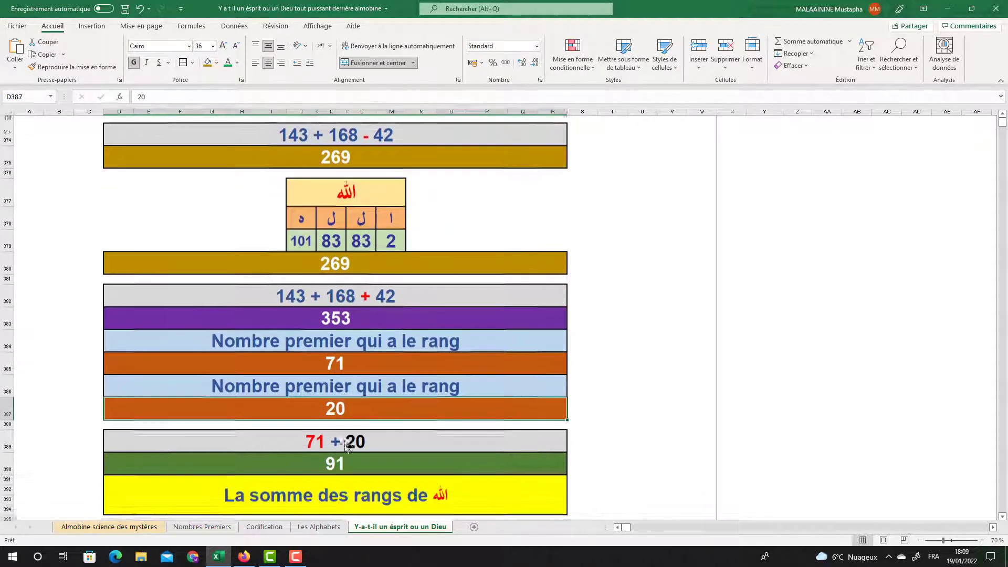
{"action": "left_click", "coordinate": [346, 454]}
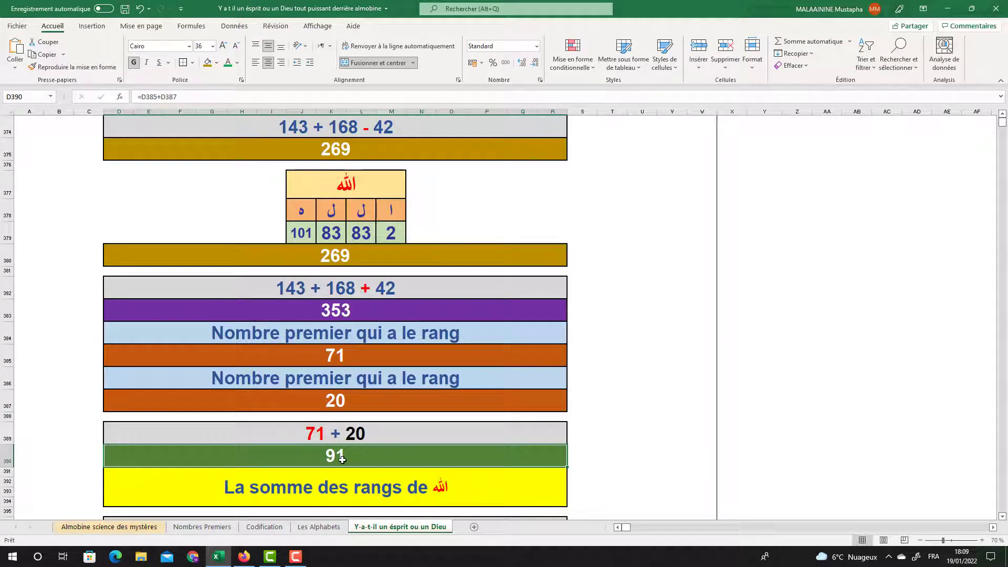
Step: Examine the "91 + 269" calculation under row 396 and the "الله" value and rank table in rows 399 to 404
{"action": "left_click", "coordinate": [336, 152]}
{"action": "scroll", "coordinate": [309, 307], "scroll_direction": "down", "scroll_amount": 3}
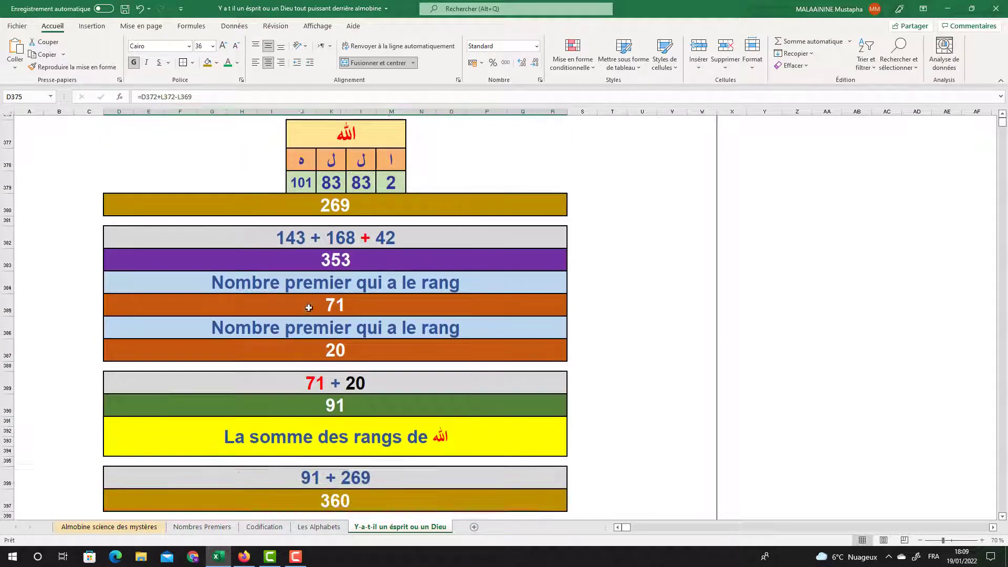
{"action": "left_click_drag", "start_coordinate": [310, 344], "coordinate": [161, 402]}
{"action": "scroll", "coordinate": [161, 401], "scroll_direction": "down", "scroll_amount": 2}
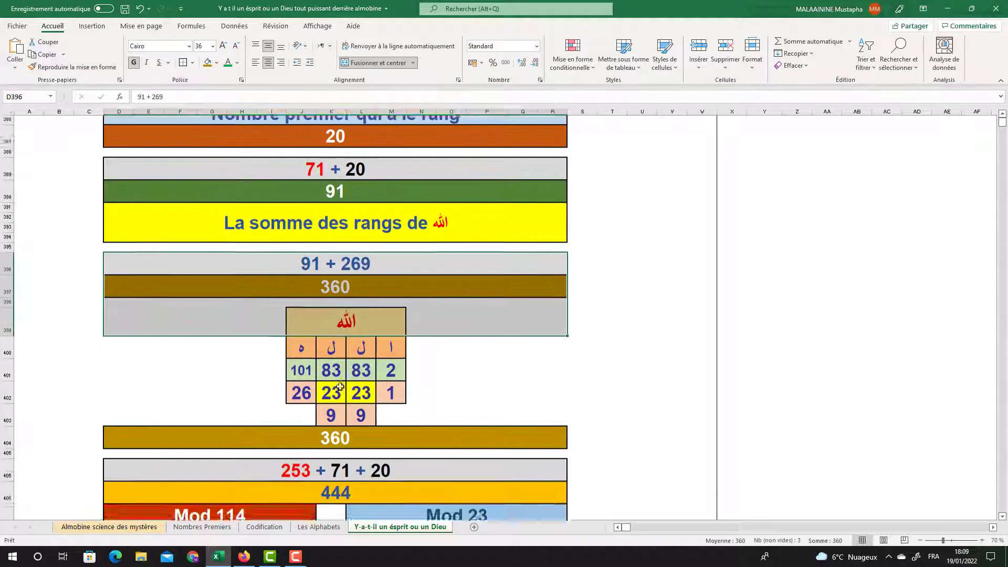
{"action": "left_click_drag", "start_coordinate": [161, 278], "coordinate": [522, 387]}
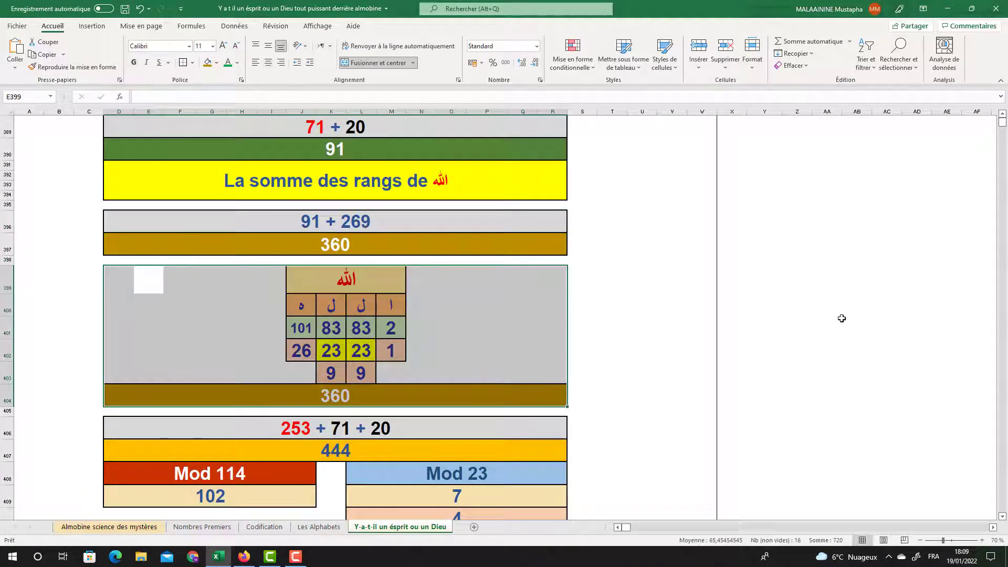
Step: Check the sum of the rank cells J402:M403 with a temporary SOMME formula in Z401, and clear that cell
{"action": "left_click_drag", "start_coordinate": [844, 323], "coordinate": [835, 326]}
{"action": "left_click", "coordinate": [785, 328]}
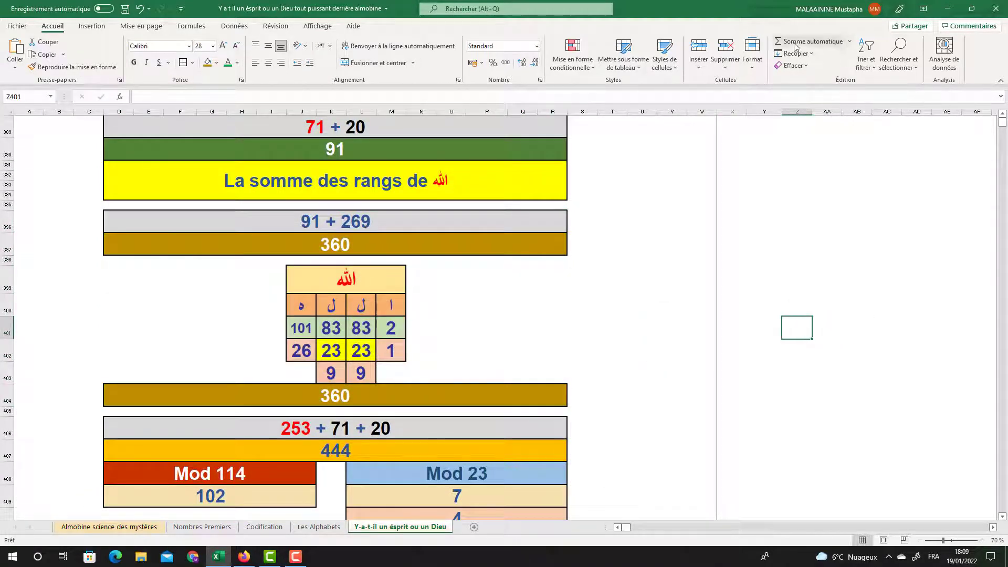
{"action": "left_click", "coordinate": [777, 44]}
{"action": "left_click_drag", "start_coordinate": [300, 328], "coordinate": [391, 350]}
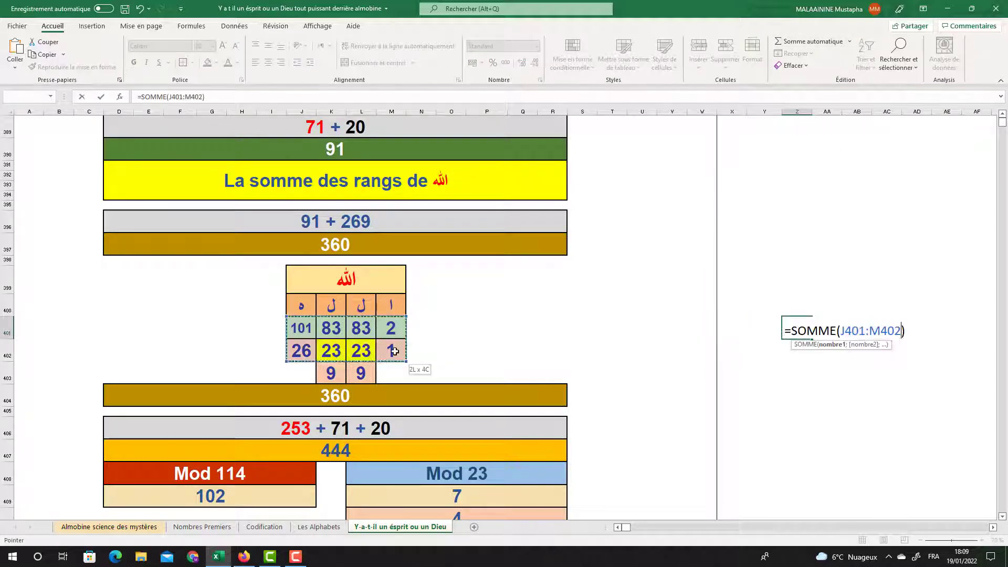
{"action": "left_click_drag", "start_coordinate": [314, 351], "coordinate": [387, 372]}
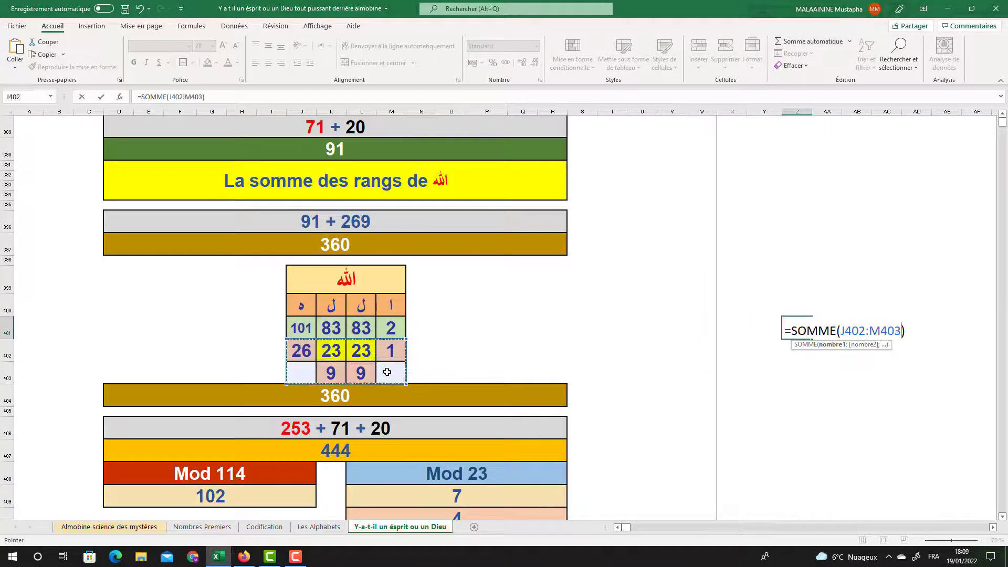
{"action": "key", "text": "Return"}
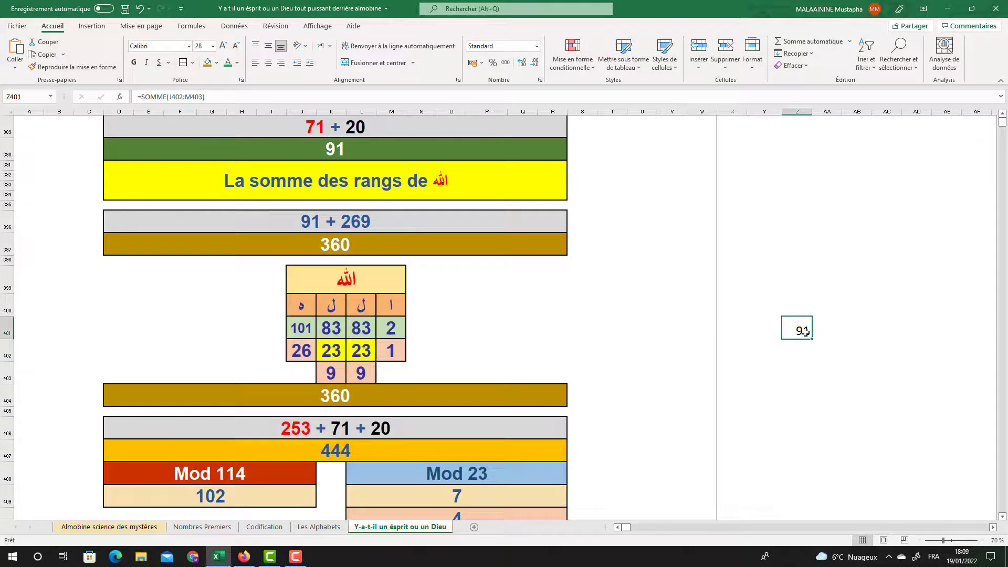
{"action": "key", "text": "Delete"}
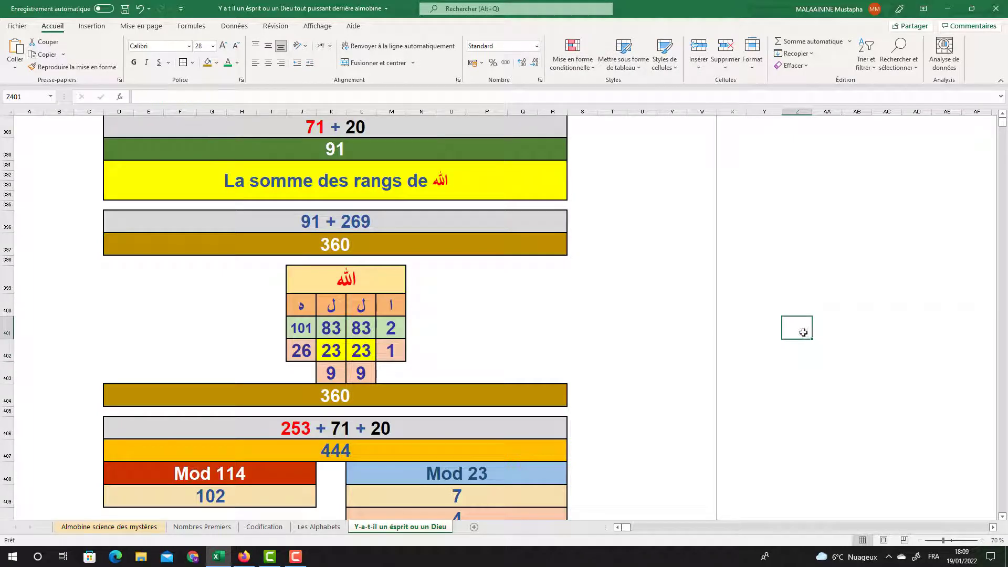
Step: Review the values in D383, D385 and D387 and the formula in D407 that sums them
{"action": "scroll", "coordinate": [592, 349], "scroll_direction": "up", "scroll_amount": 2}
{"action": "left_click", "coordinate": [344, 130]}
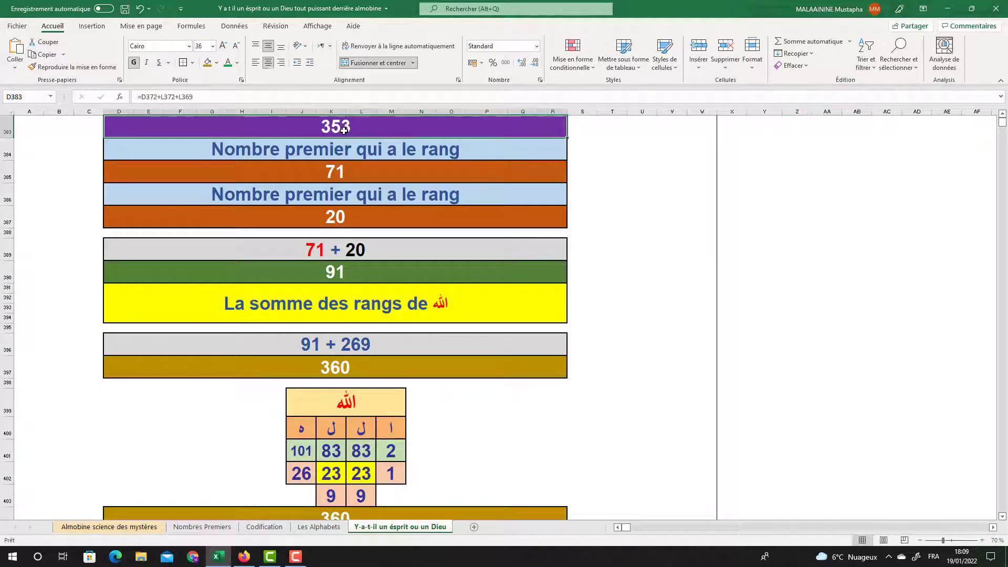
{"action": "left_click", "coordinate": [345, 173]}
{"action": "left_click", "coordinate": [341, 217]}
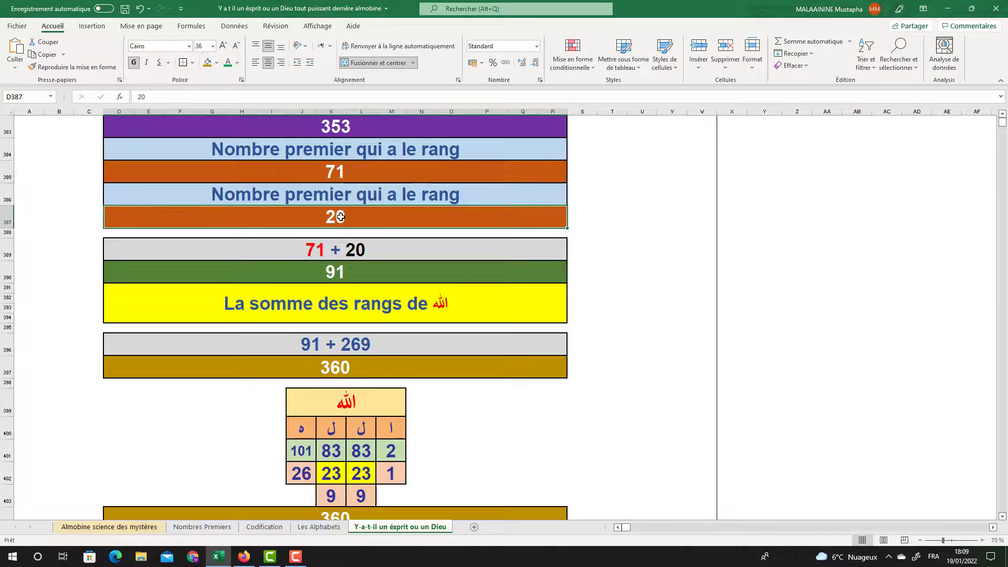
{"action": "scroll", "coordinate": [369, 319], "scroll_direction": "down", "scroll_amount": 4}
{"action": "left_click", "coordinate": [337, 367]}
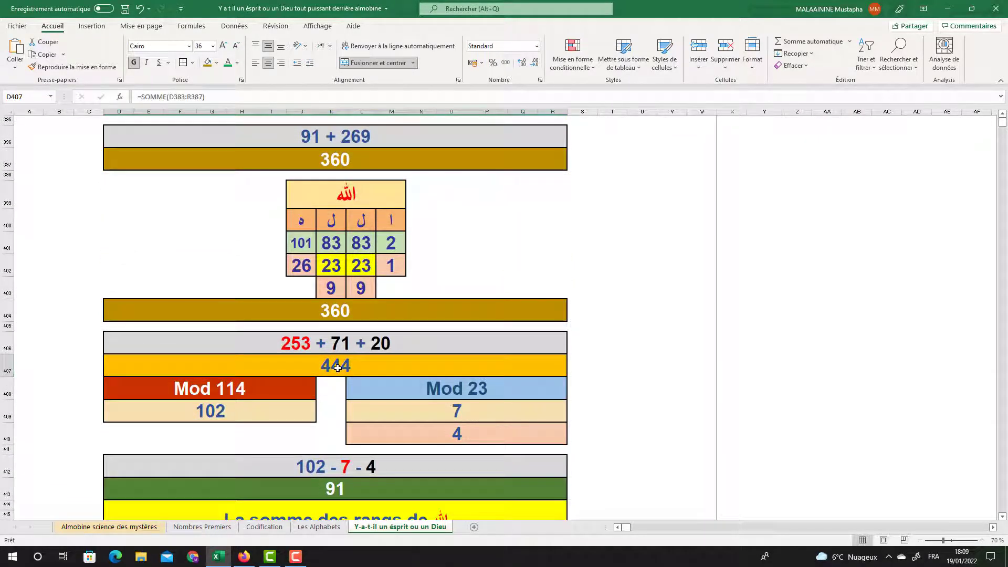
Step: Inspect the Mod 114 result in D409 and the Mod 23 results in L409 and L410
{"action": "left_click", "coordinate": [252, 390]}
{"action": "left_click", "coordinate": [480, 388]}
{"action": "left_click", "coordinate": [236, 404]}
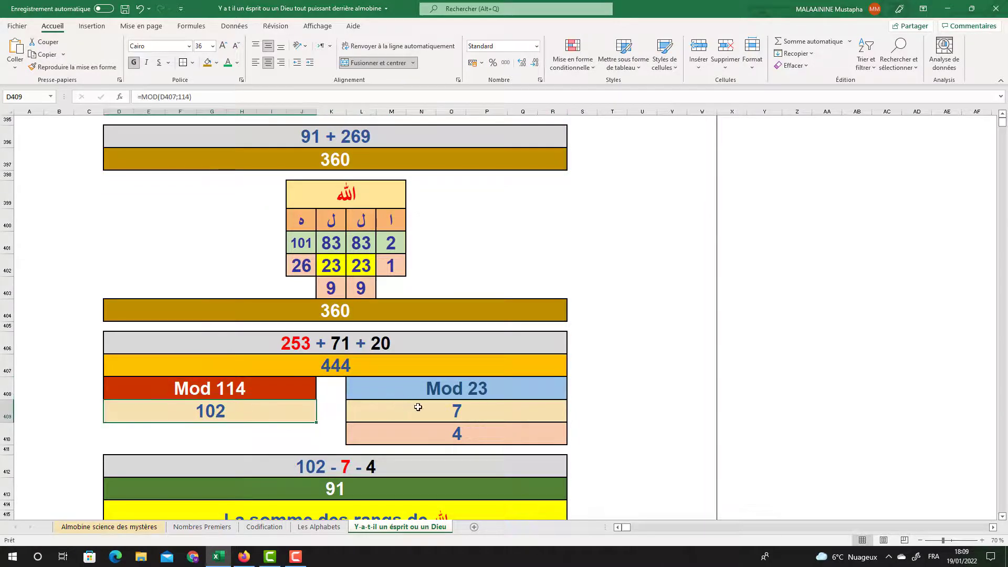
{"action": "left_click", "coordinate": [448, 412]}
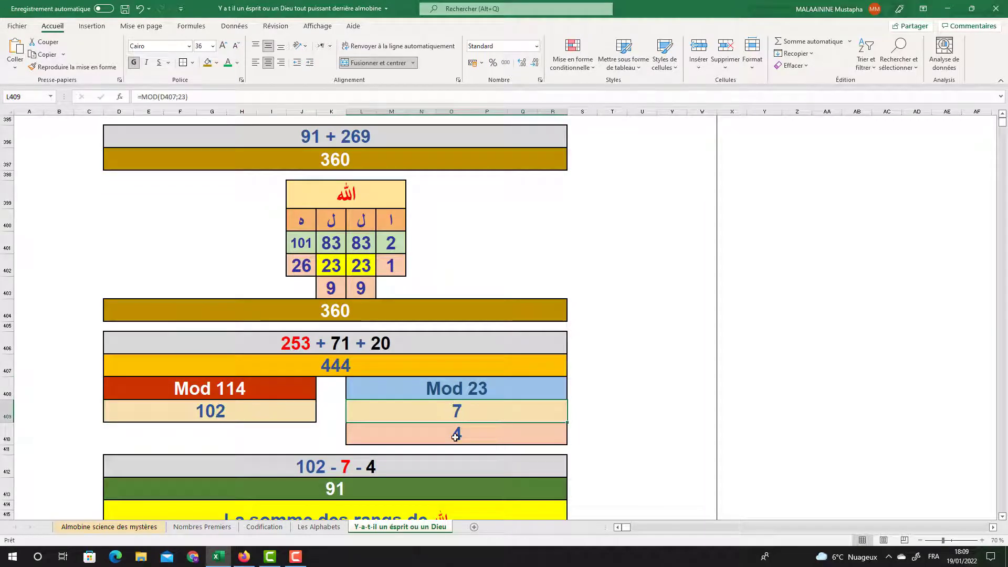
{"action": "left_click", "coordinate": [455, 433]}
{"action": "left_click", "coordinate": [225, 418]}
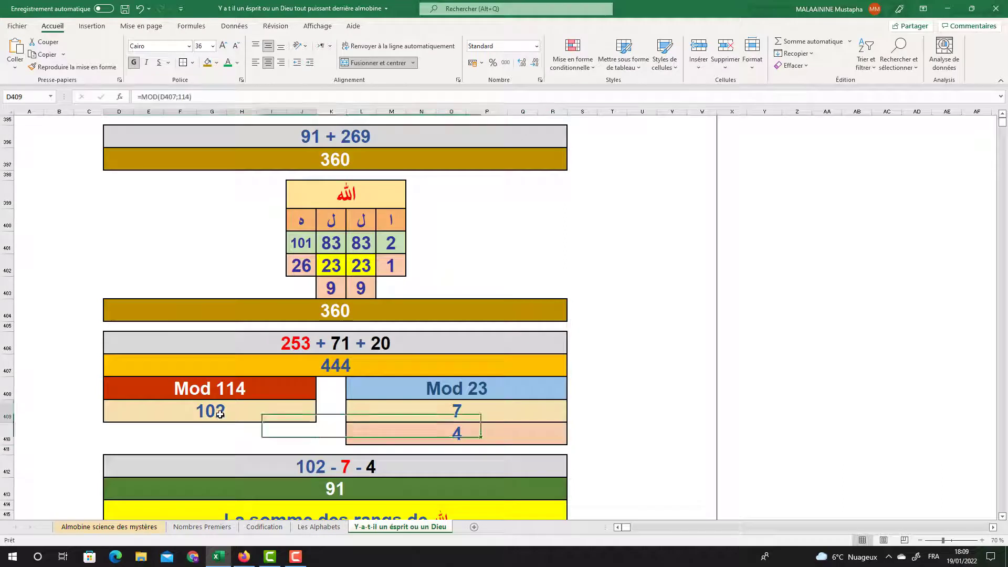
{"action": "left_click", "coordinate": [394, 432]}
Step: Examine the "102 - 7 - 4" formula in D413 and compare it with the "71 + 20" formula in D390
{"action": "scroll", "coordinate": [435, 429], "scroll_direction": "down", "scroll_amount": 2}
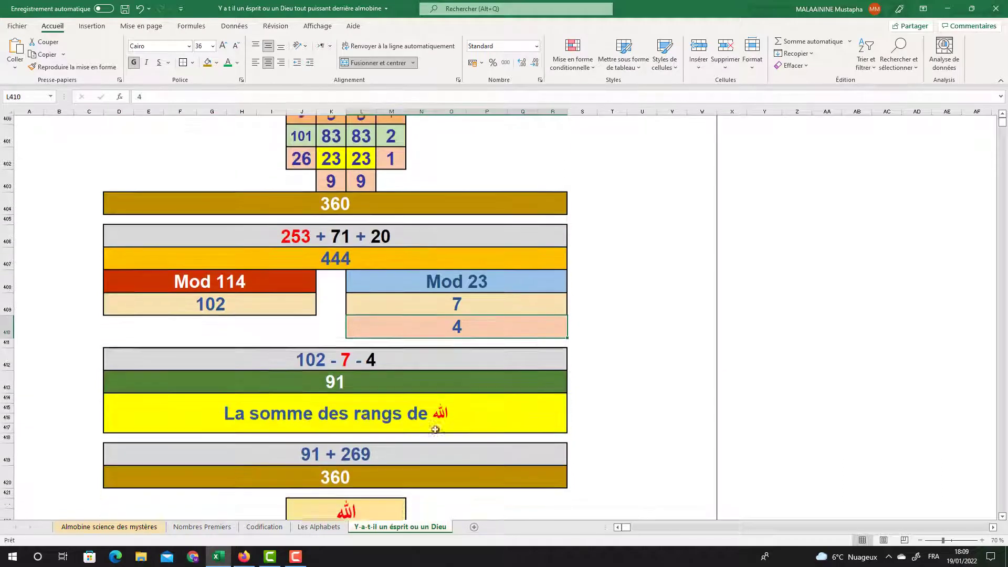
{"action": "left_click", "coordinate": [315, 372]}
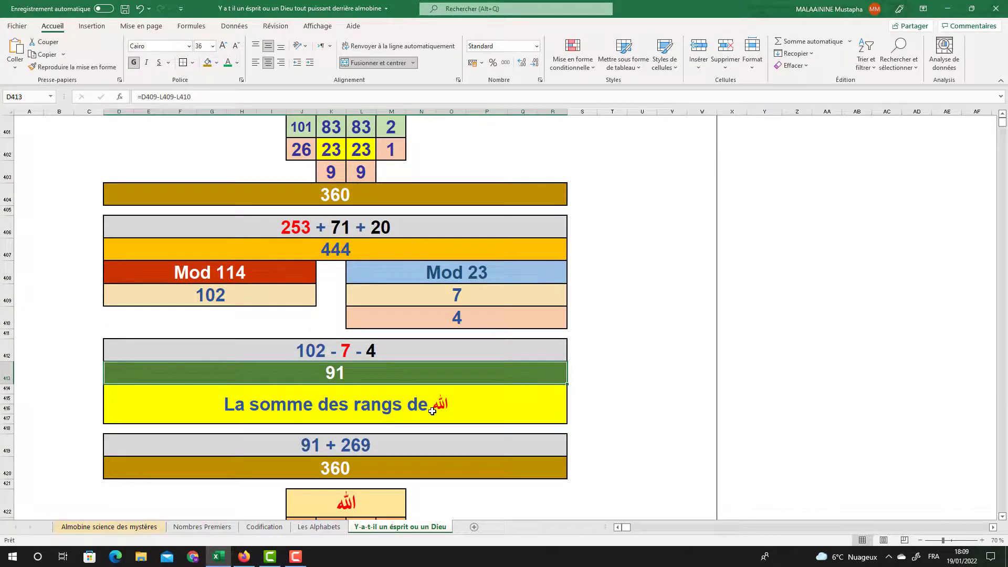
{"action": "scroll", "coordinate": [434, 405], "scroll_direction": "up", "scroll_amount": 4}
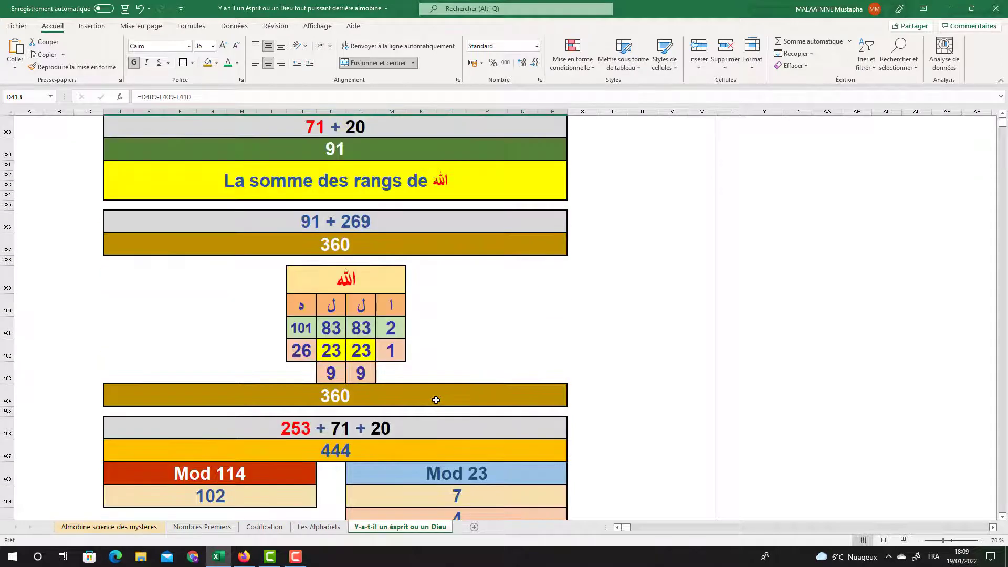
{"action": "scroll", "coordinate": [435, 400], "scroll_direction": "down", "scroll_amount": 1}
{"action": "scroll", "coordinate": [325, 238], "scroll_direction": "up", "scroll_amount": 3}
{"action": "left_click", "coordinate": [316, 275]}
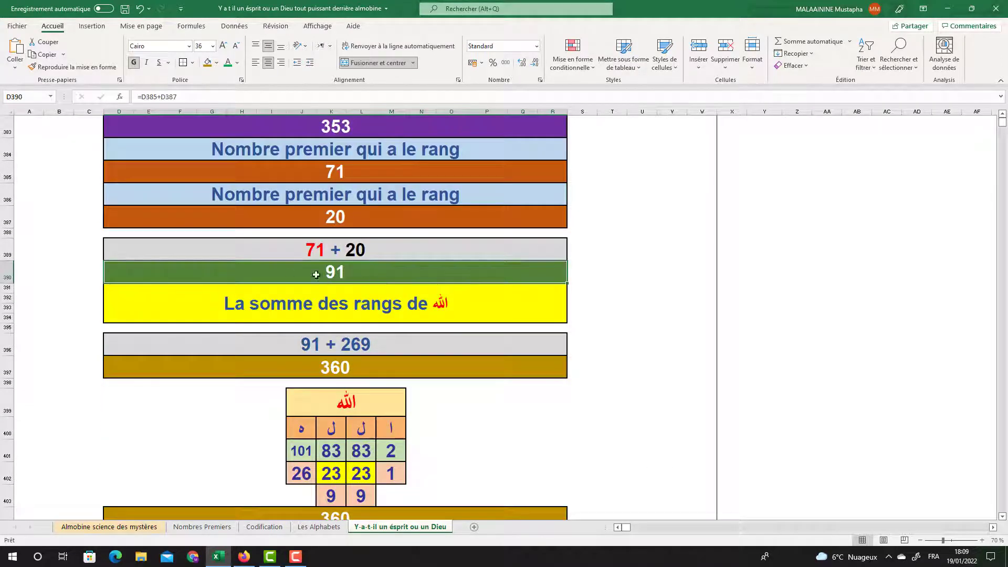
Step: Examine the second "91 + 269" result in D420 and the "الله" value table in rows 422 to 426
{"action": "scroll", "coordinate": [363, 286], "scroll_direction": "down", "scroll_amount": 3}
{"action": "left_click_drag", "start_coordinate": [262, 428], "coordinate": [464, 427]}
{"action": "scroll", "coordinate": [464, 426], "scroll_direction": "down", "scroll_amount": 1}
{"action": "scroll", "coordinate": [464, 419], "scroll_direction": "down", "scroll_amount": 4}
{"action": "left_click_drag", "start_coordinate": [362, 345], "coordinate": [362, 442]}
{"action": "scroll", "coordinate": [362, 441], "scroll_direction": "down", "scroll_amount": 1}
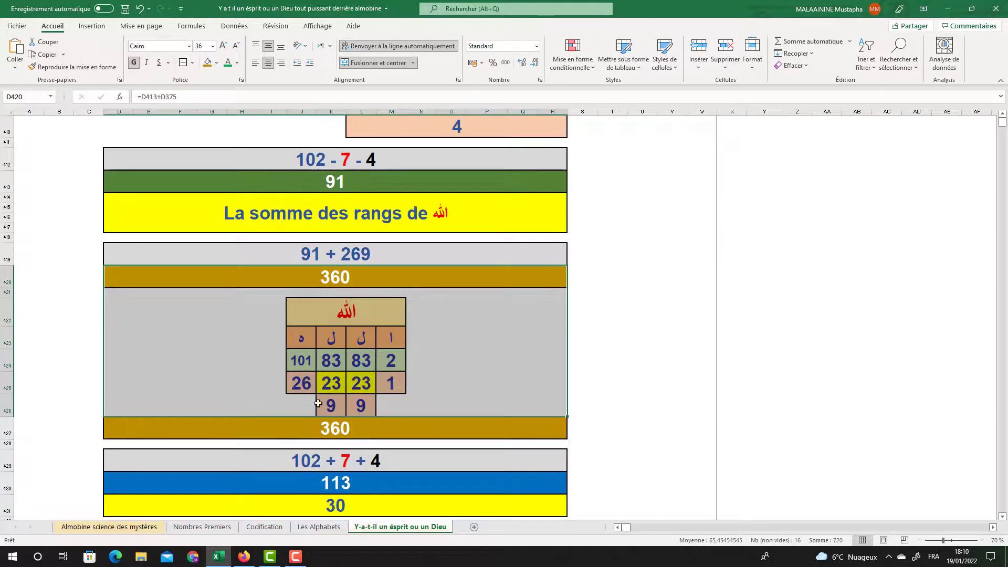
Step: Trace the "102 + 7 + 4" formula in D430 to its source cells D409, L409 and L410, and check D431
{"action": "double_click", "coordinate": [347, 482]}
{"action": "scroll", "coordinate": [428, 406], "scroll_direction": "up", "scroll_amount": 3}
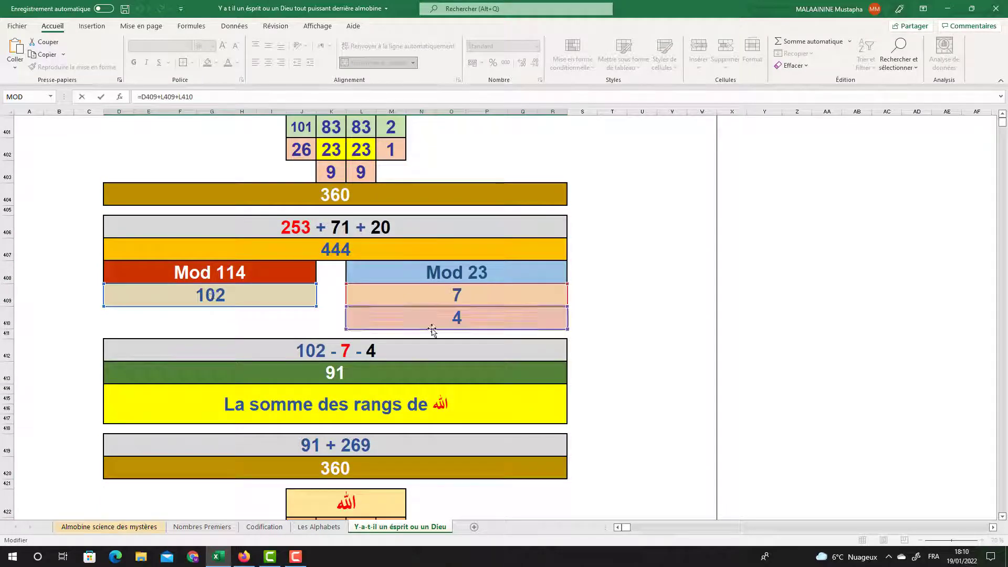
{"action": "key", "text": "Return"}
{"action": "scroll", "coordinate": [254, 319], "scroll_direction": "down", "scroll_amount": 4}
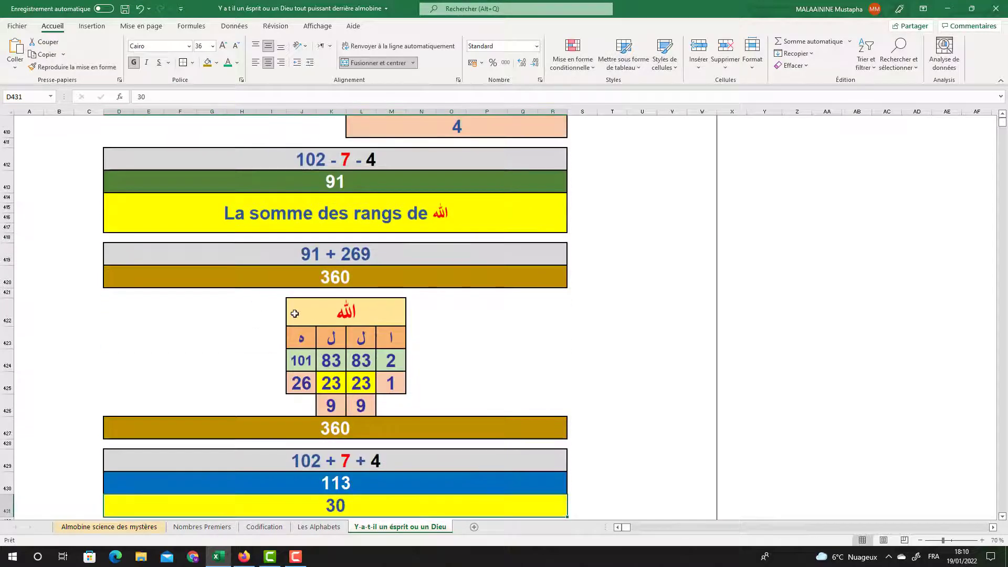
{"action": "left_click", "coordinate": [342, 426]}
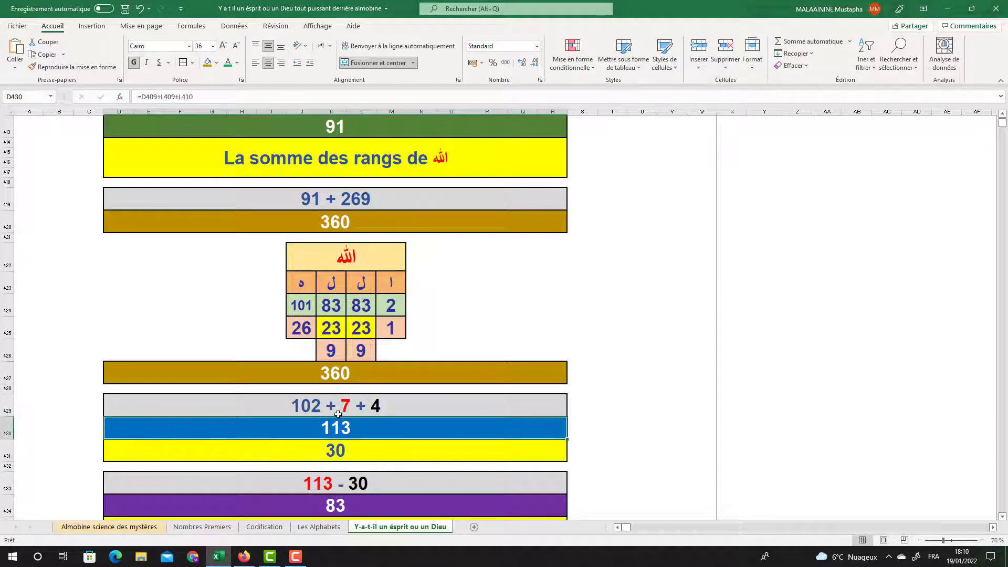
{"action": "scroll", "coordinate": [338, 415], "scroll_direction": "down", "scroll_amount": 2}
{"action": "left_click", "coordinate": [333, 370]}
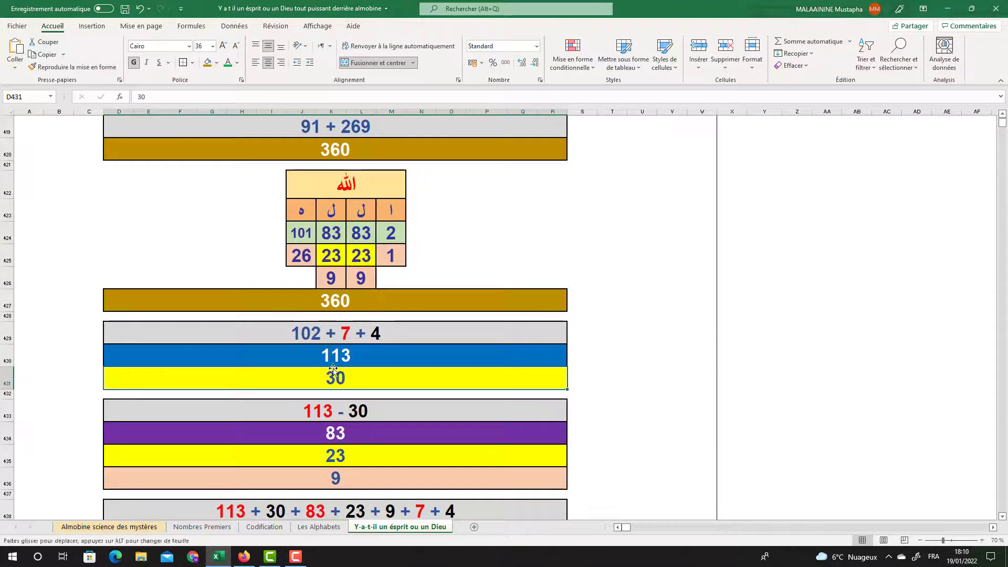
Step: Inspect the "113 - 30" formula in D434 and the two rank values below it in D435 and D436
{"action": "left_click", "coordinate": [341, 433]}
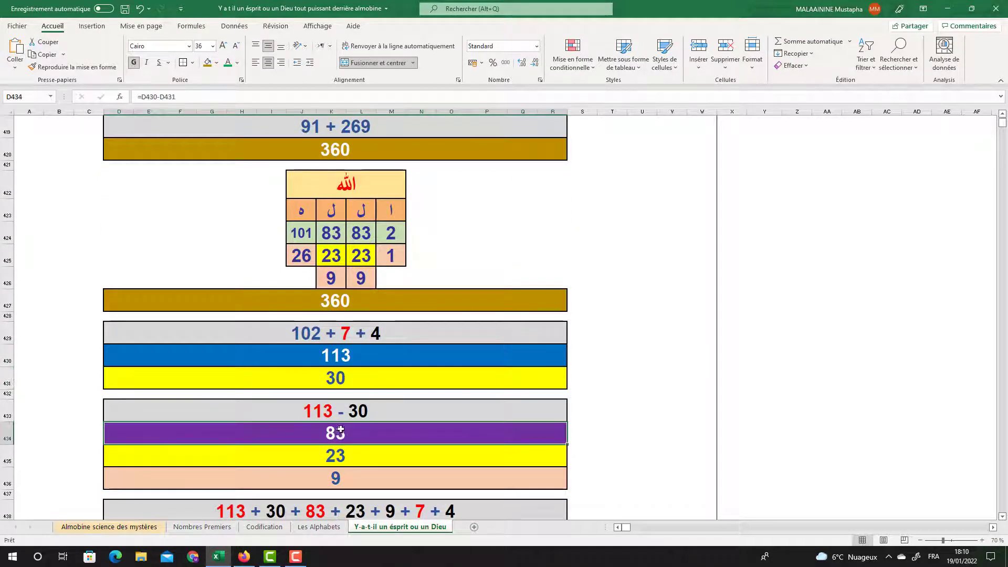
{"action": "scroll", "coordinate": [339, 429], "scroll_direction": "down", "scroll_amount": 1}
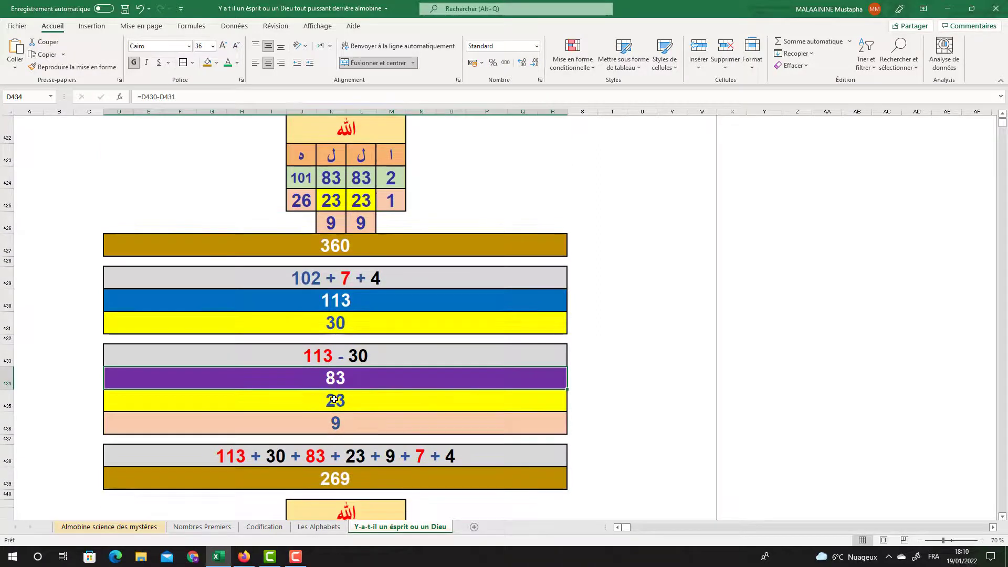
{"action": "left_click", "coordinate": [334, 401]}
{"action": "left_click", "coordinate": [330, 417]}
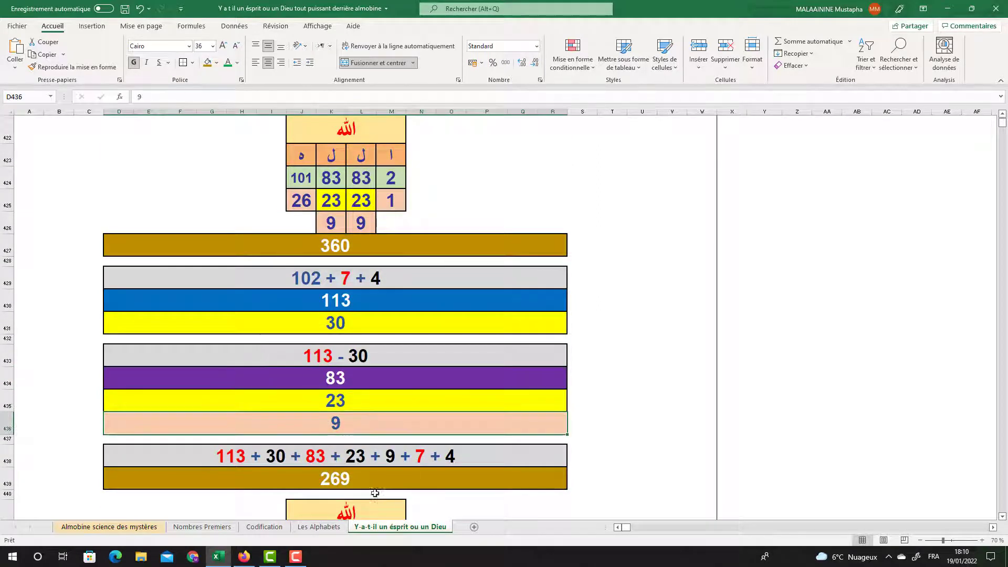
Step: Trace the sum formula in D439 to its source cells, including L409 and L410, without changing it
{"action": "left_click", "coordinate": [349, 479]}
{"action": "double_click", "coordinate": [349, 479]}
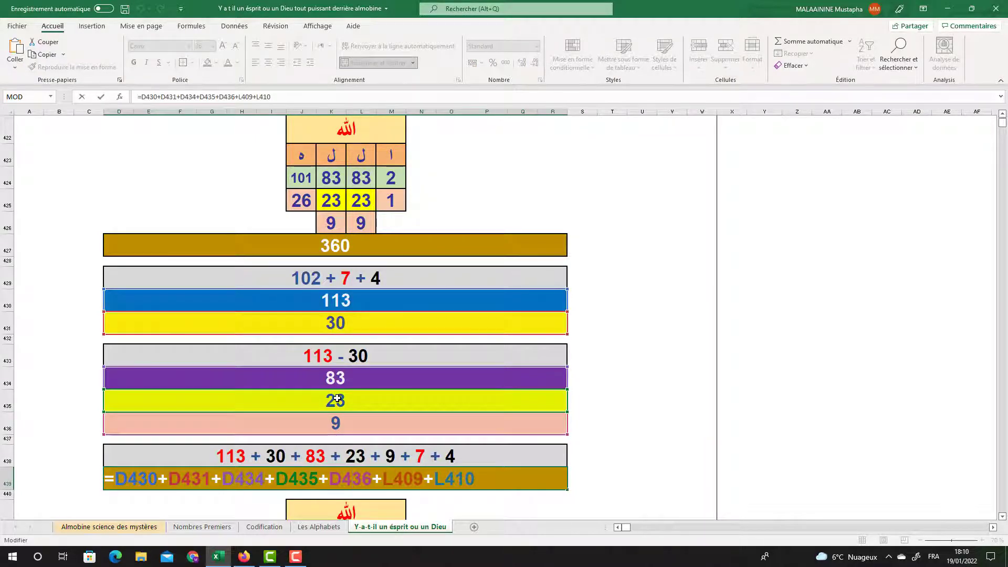
{"action": "scroll", "coordinate": [362, 394], "scroll_direction": "up", "scroll_amount": 8}
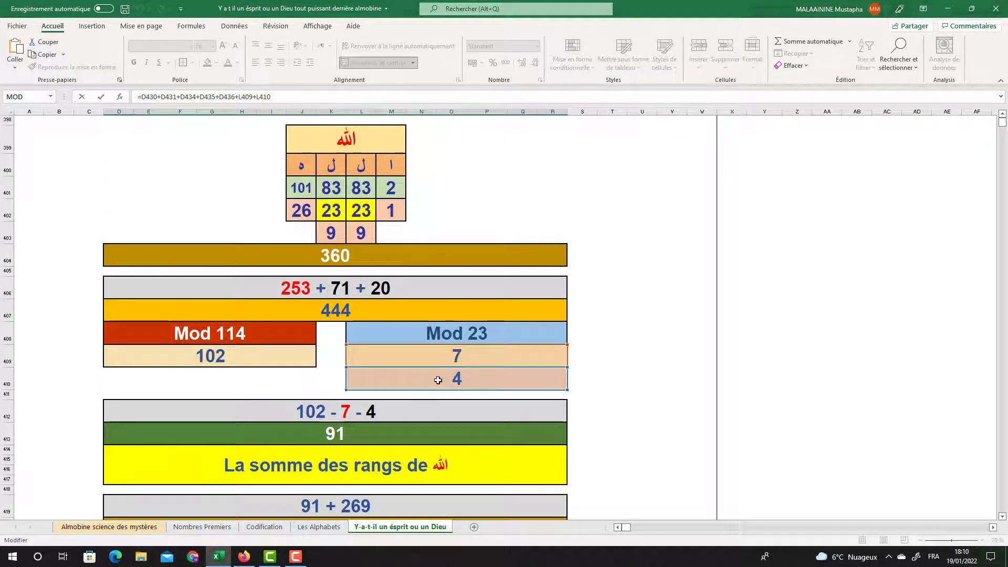
{"action": "key", "text": "Escape"}
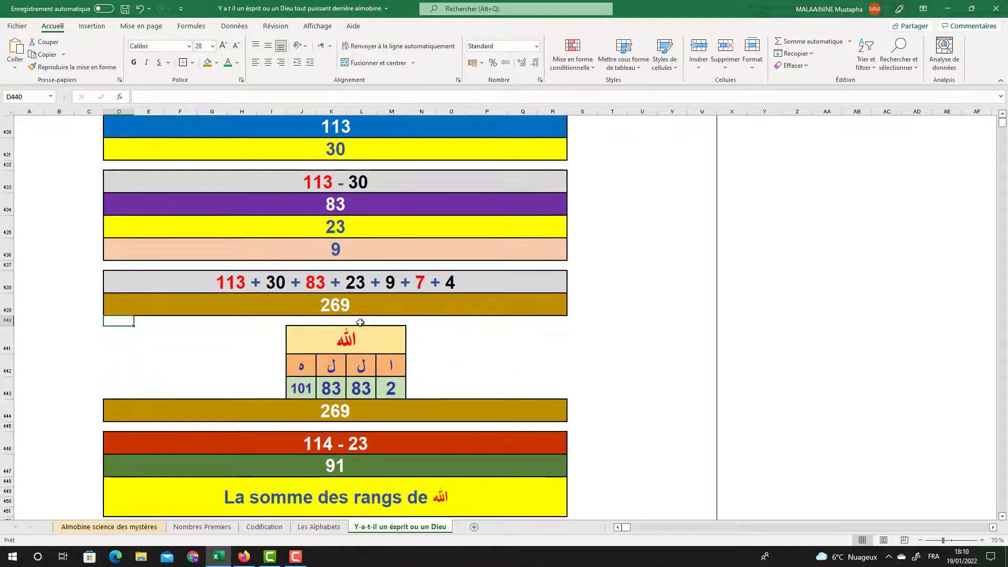
Step: Check the "114 - 23" formula in D447 against its source value in D435
{"action": "left_click_drag", "start_coordinate": [144, 334], "coordinate": [535, 415]}
{"action": "left_click", "coordinate": [342, 233]}
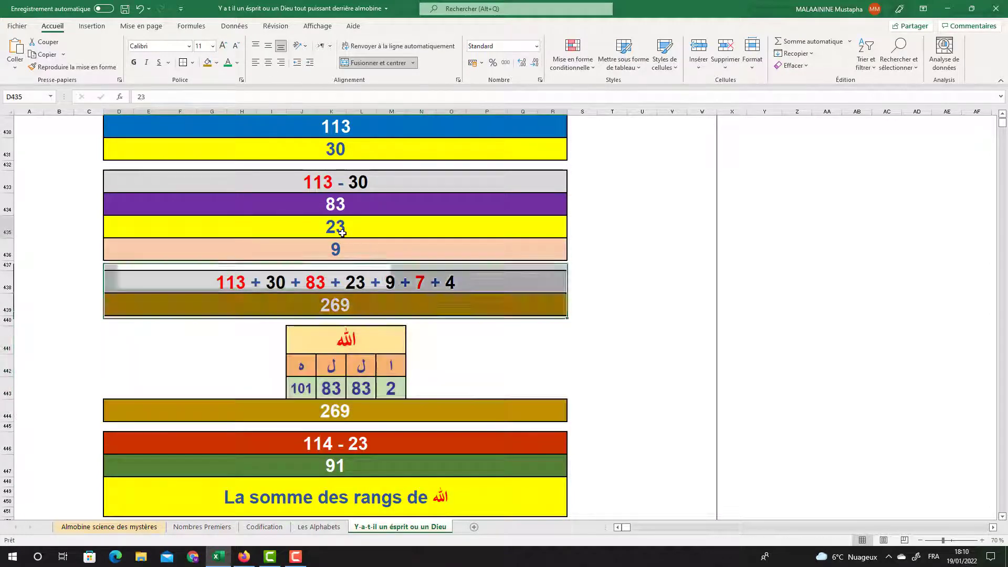
{"action": "left_click", "coordinate": [331, 468]}
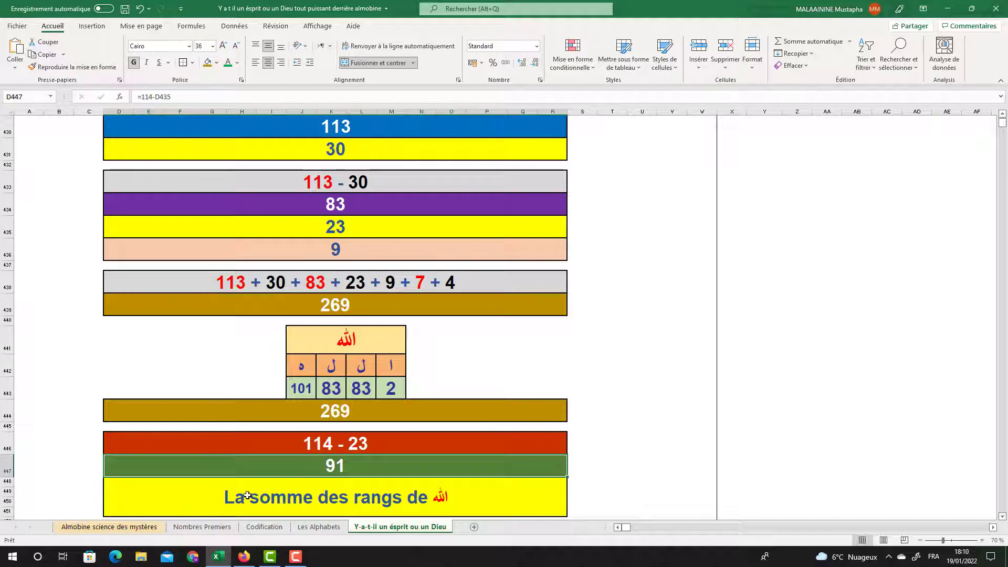
Step: Examine the "91 + 269" block in rows 453 and 454 and the "الله" table total formula in D461
{"action": "scroll", "coordinate": [393, 486], "scroll_direction": "down", "scroll_amount": 3}
{"action": "left_click_drag", "start_coordinate": [336, 362], "coordinate": [338, 433]}
{"action": "scroll", "coordinate": [338, 432], "scroll_direction": "down", "scroll_amount": 2}
{"action": "left_click", "coordinate": [326, 411]}
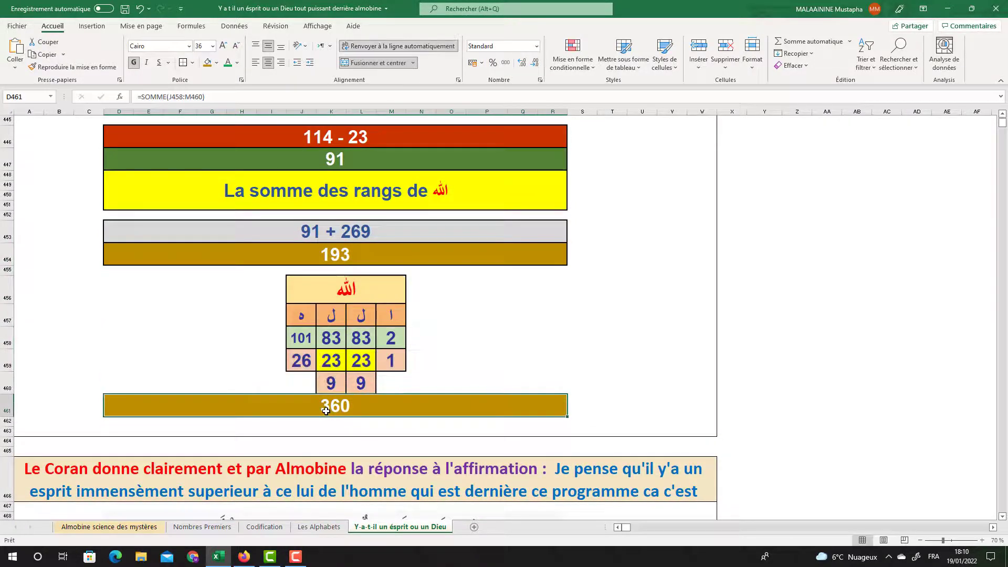
Step: Review the sentence's earlier modulo and sum blocks from row 314 down to the "Le Coran donne clairement" heading in row 466
{"action": "scroll", "coordinate": [325, 410], "scroll_direction": "up", "scroll_amount": 20}
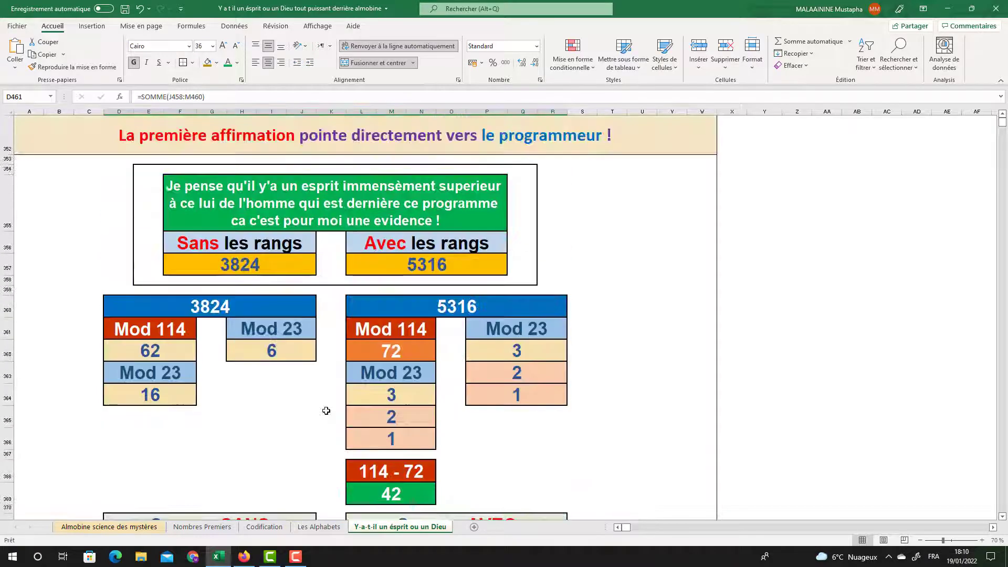
{"action": "scroll", "coordinate": [230, 343], "scroll_direction": "up", "scroll_amount": 10}
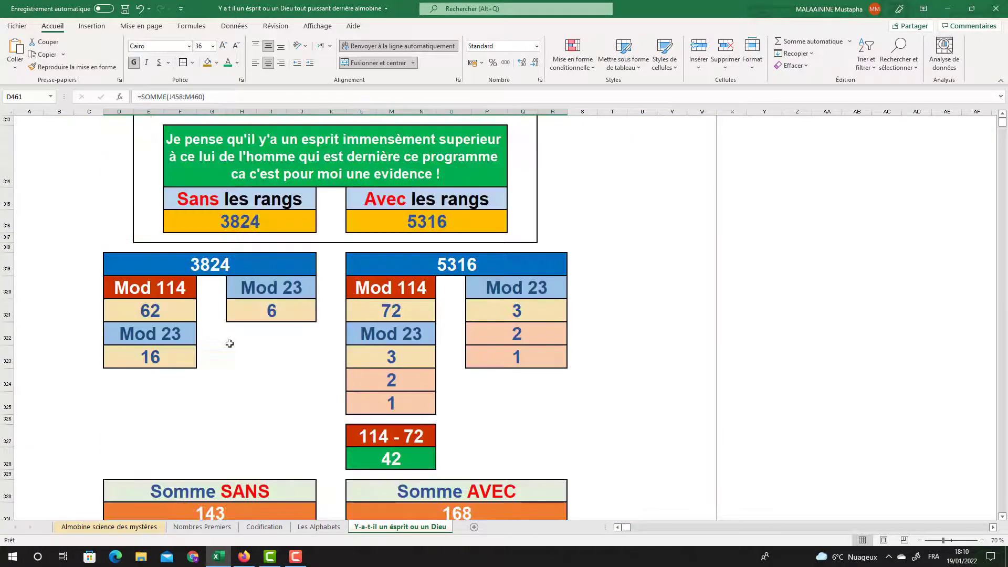
{"action": "scroll", "coordinate": [319, 304], "scroll_direction": "up", "scroll_amount": 7}
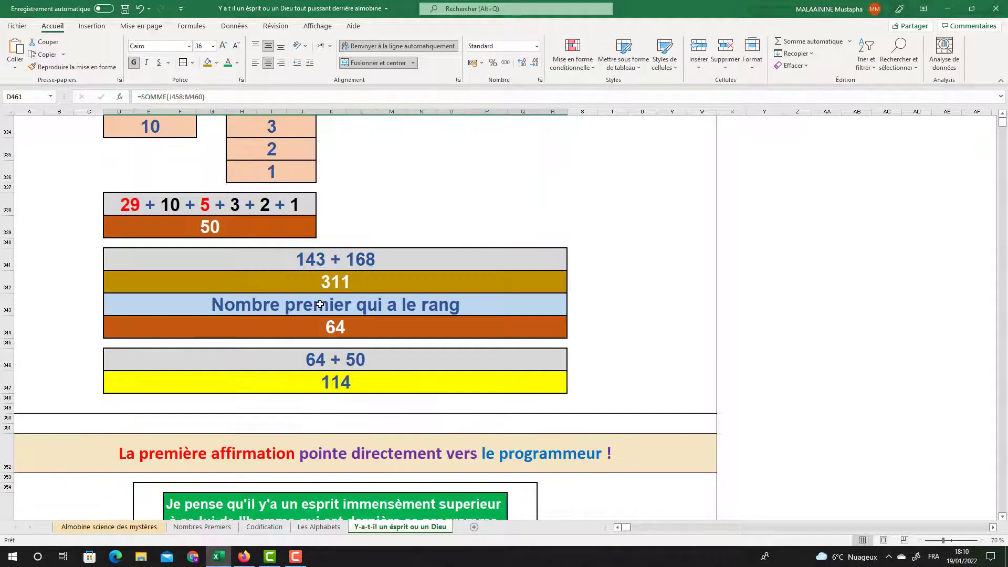
{"action": "scroll", "coordinate": [320, 304], "scroll_direction": "down", "scroll_amount": 20}
{"action": "scroll", "coordinate": [319, 304], "scroll_direction": "down", "scroll_amount": 16}
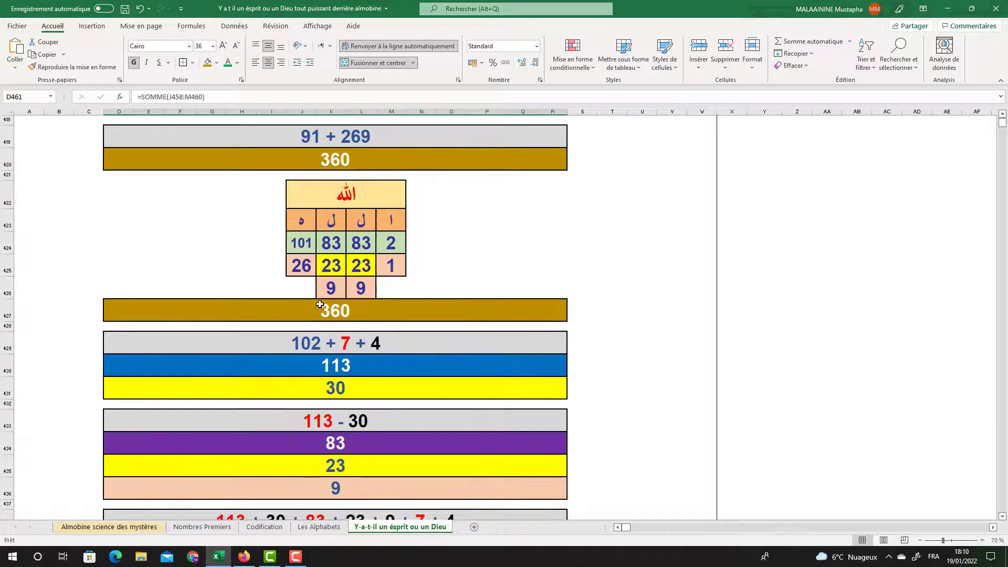
{"action": "scroll", "coordinate": [320, 304], "scroll_direction": "down", "scroll_amount": 5}
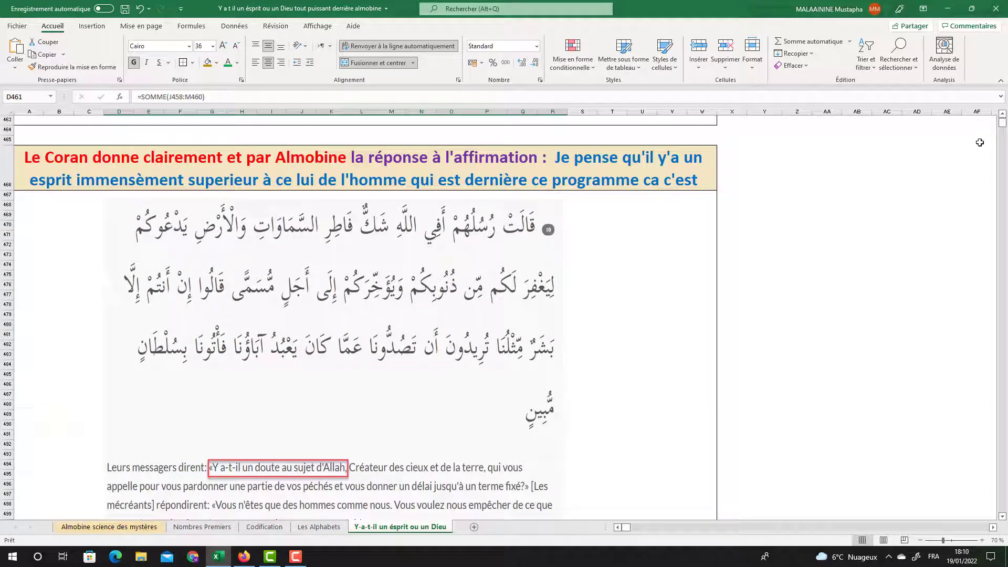
Step: Review the whole sheet from its title in row 2 down to the "Le Coran donne clairement" heading in row 466
{"action": "left_click_drag", "start_coordinate": [1002, 124], "coordinate": [1001, 116]}
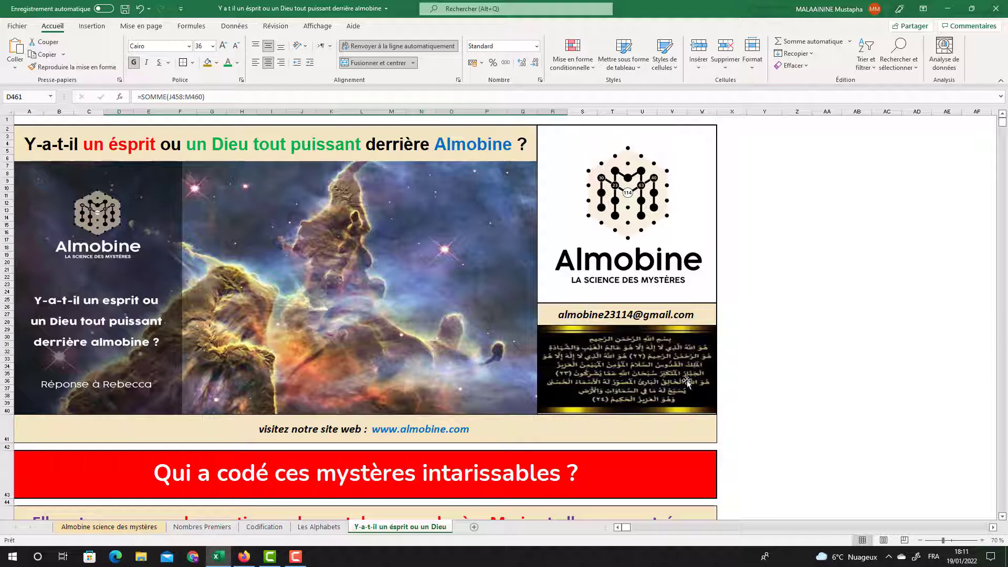
{"action": "scroll", "coordinate": [693, 383], "scroll_direction": "down", "scroll_amount": 7}
{"action": "scroll", "coordinate": [692, 384], "scroll_direction": "down", "scroll_amount": 20}
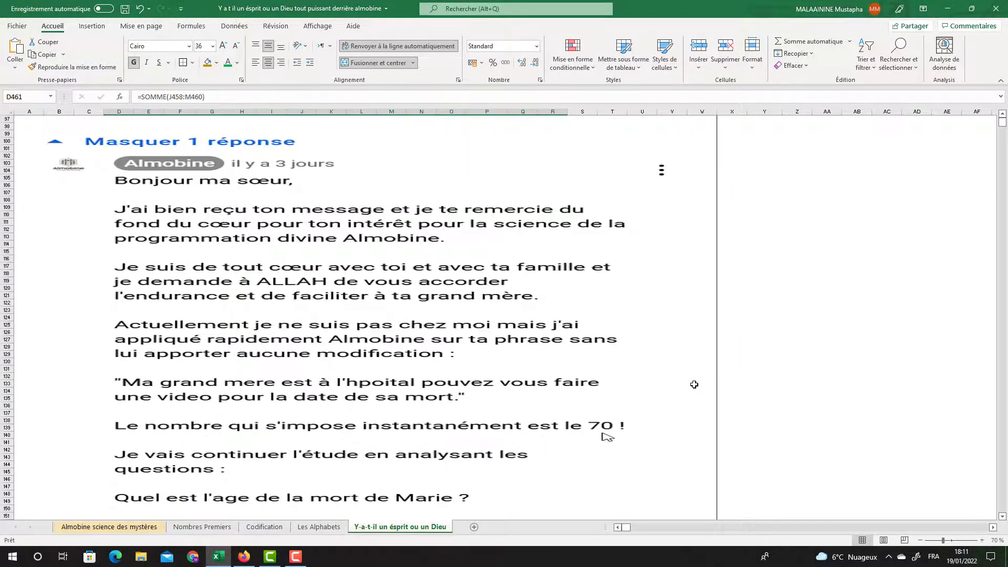
{"action": "scroll", "coordinate": [693, 385], "scroll_direction": "down", "scroll_amount": 20}
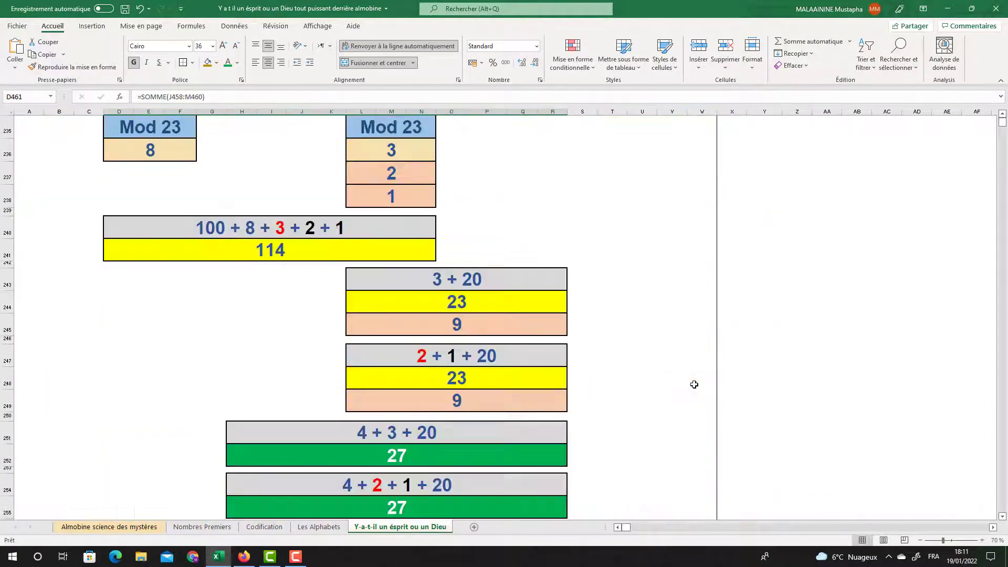
{"action": "scroll", "coordinate": [694, 384], "scroll_direction": "down", "scroll_amount": 20}
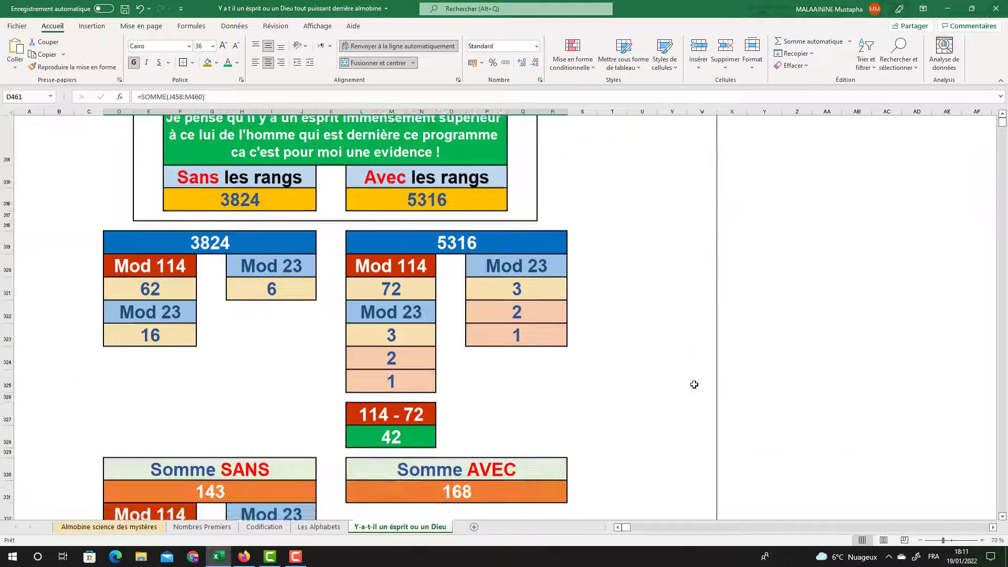
{"action": "scroll", "coordinate": [693, 385], "scroll_direction": "down", "scroll_amount": 20}
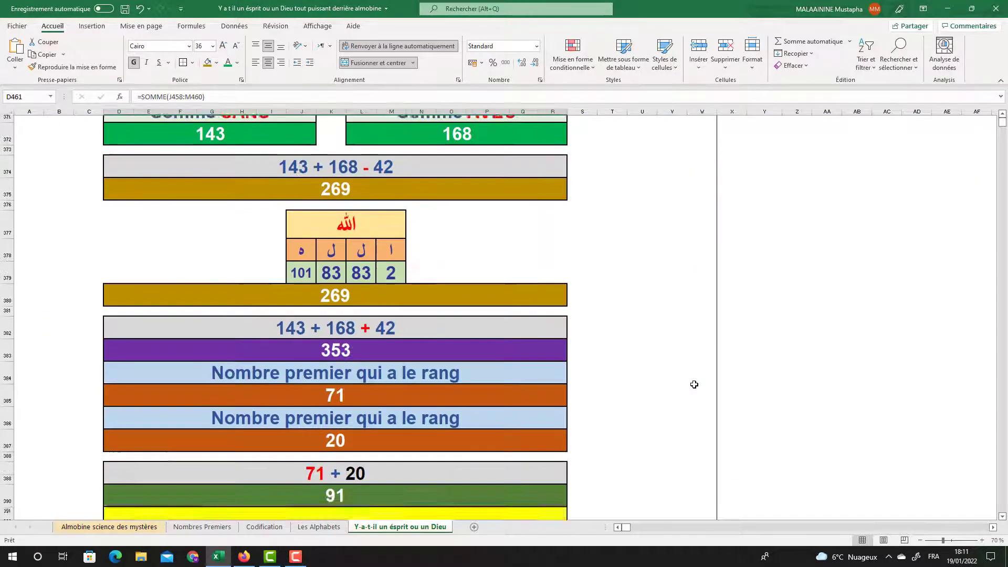
{"action": "scroll", "coordinate": [693, 385], "scroll_direction": "down", "scroll_amount": 20}
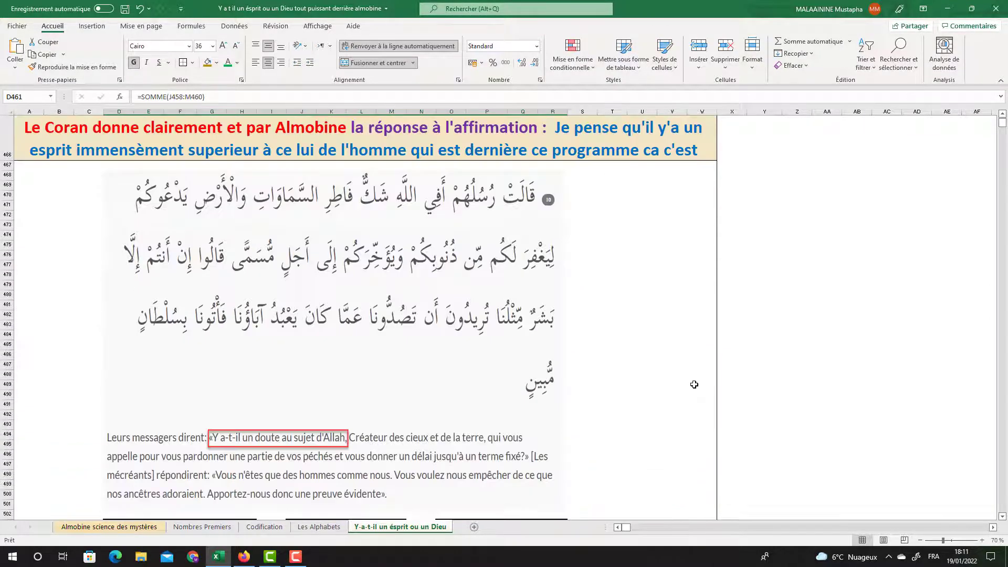
{"action": "scroll", "coordinate": [694, 384], "scroll_direction": "up", "scroll_amount": 19}
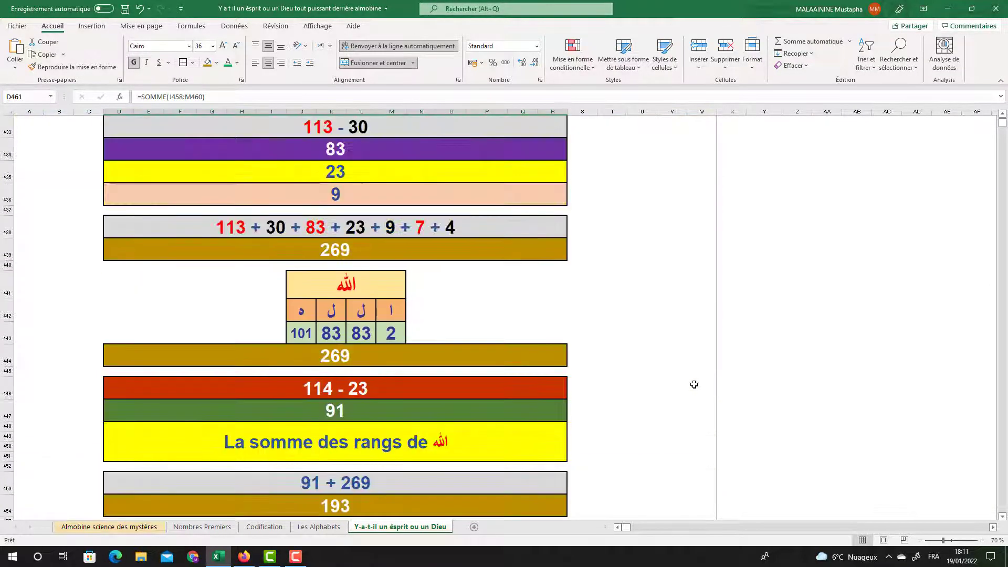
{"action": "scroll", "coordinate": [693, 385], "scroll_direction": "down", "scroll_amount": 8}
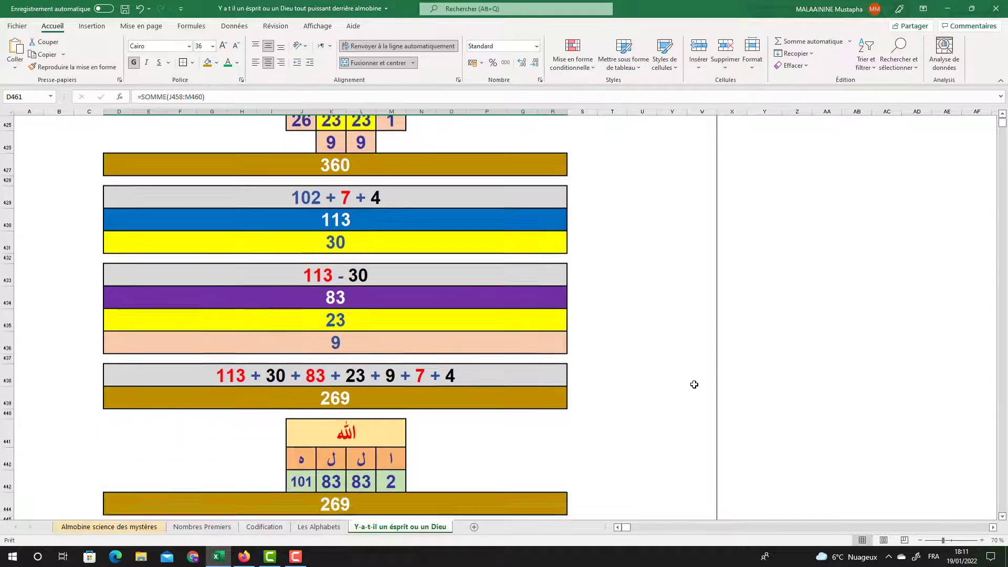
{"action": "scroll", "coordinate": [694, 385], "scroll_direction": "down", "scroll_amount": 9}
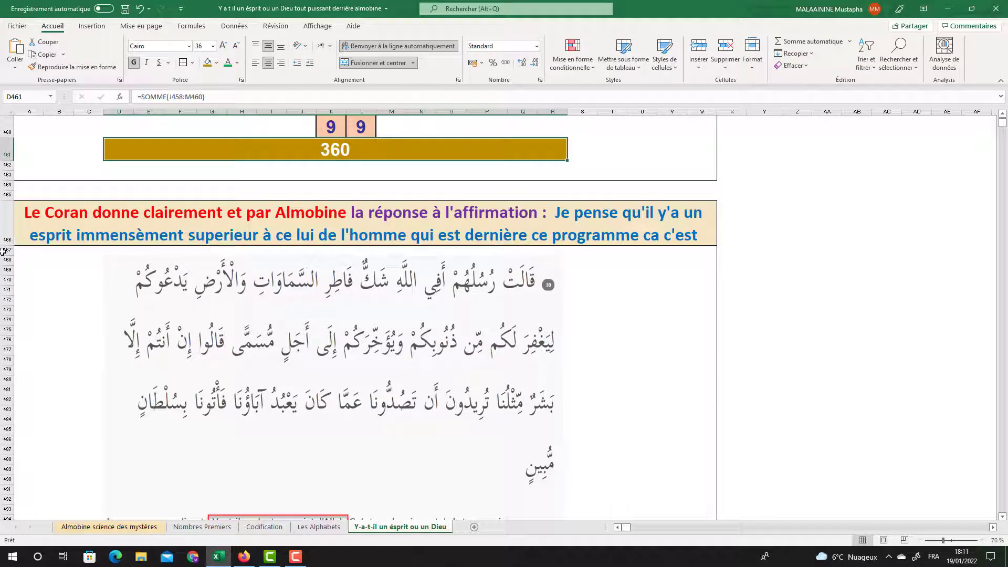
Step: Increase the height of row 466 so that the full "Le Coran donne clairement" heading fits on three lines
{"action": "left_click", "coordinate": [33, 222]}
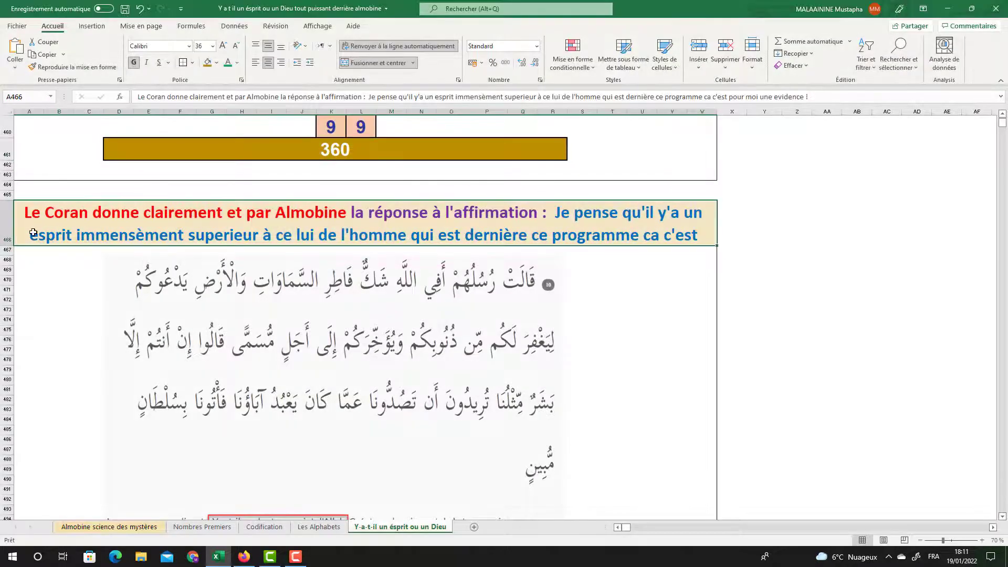
{"action": "left_click_drag", "start_coordinate": [9, 246], "coordinate": [9, 275]}
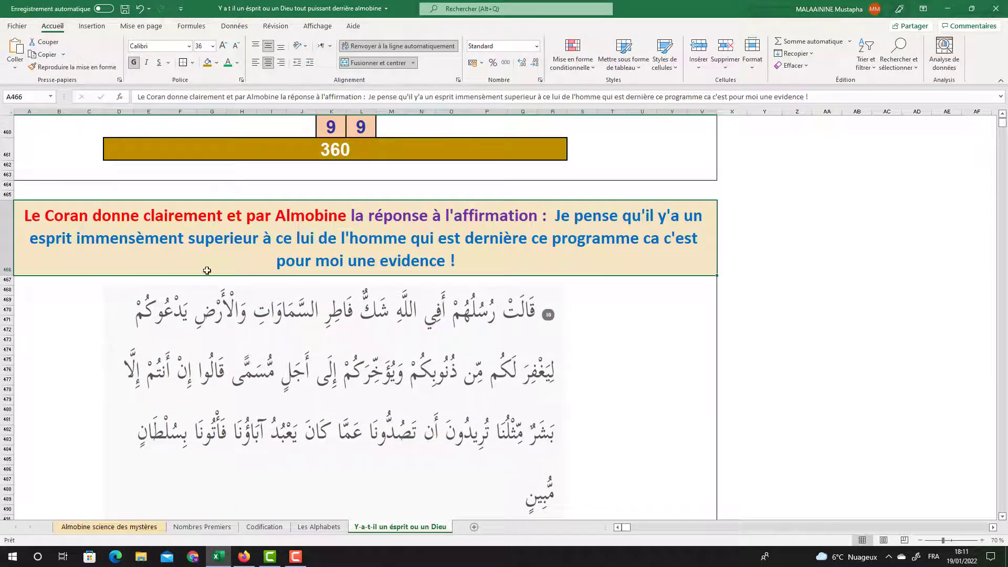
Step: Read the verse with its framed phrase "Y a-t-il un doute au sujet d'Allah" and examine the sourate and verset table in rows 503 to 506
{"action": "scroll", "coordinate": [464, 310], "scroll_direction": "down", "scroll_amount": 4}
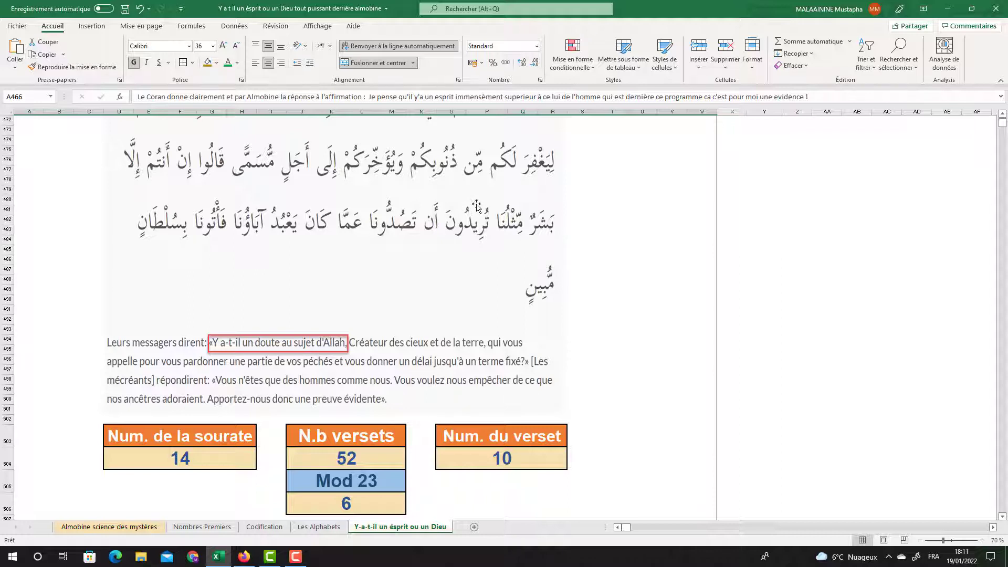
{"action": "scroll", "coordinate": [476, 205], "scroll_direction": "up", "scroll_amount": 1}
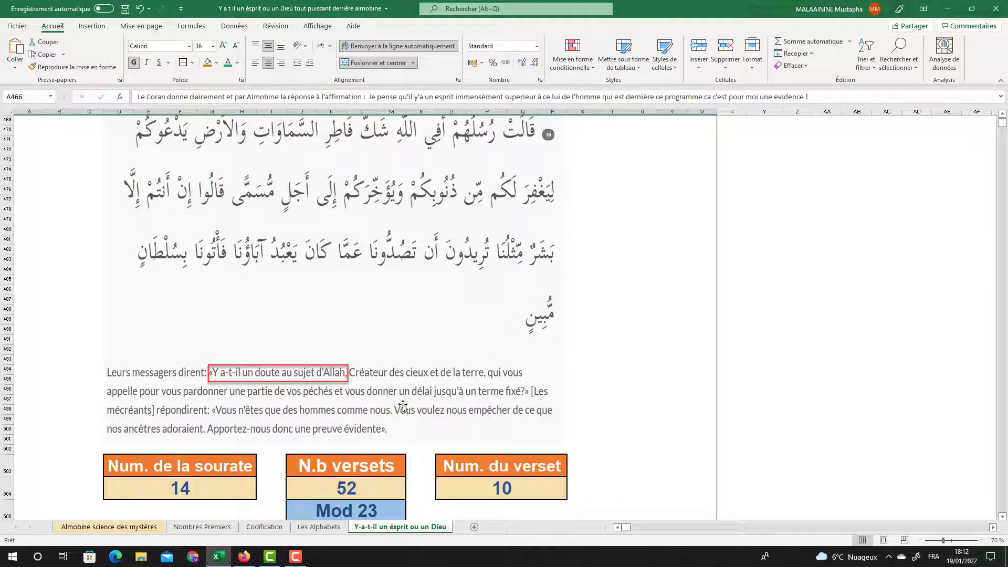
{"action": "scroll", "coordinate": [211, 451], "scroll_direction": "down", "scroll_amount": 1}
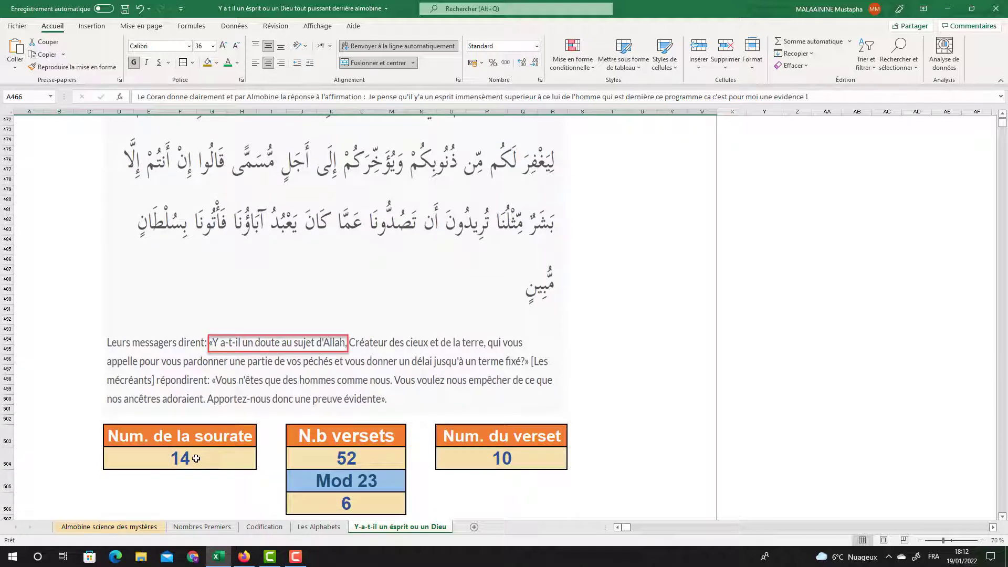
{"action": "left_click", "coordinate": [195, 458]}
{"action": "scroll", "coordinate": [296, 273], "scroll_direction": "up", "scroll_amount": 1}
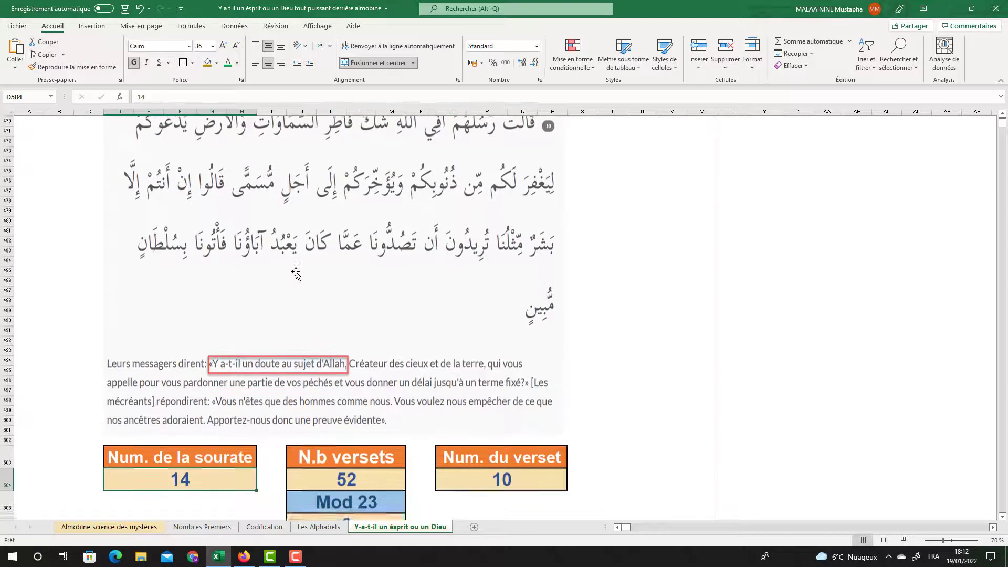
{"action": "scroll", "coordinate": [296, 272], "scroll_direction": "down", "scroll_amount": 1}
{"action": "left_click_drag", "start_coordinate": [167, 431], "coordinate": [468, 497]}
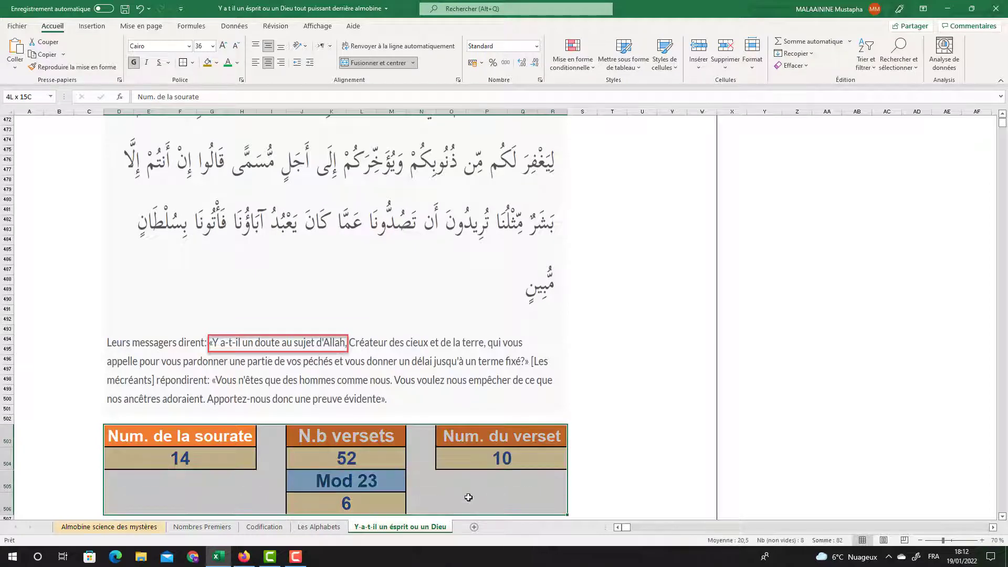
Step: Inspect the sourate number in D504, verse count in J504, verse number in O504 and the Mod 23 formula in J506
{"action": "left_click", "coordinate": [193, 458]}
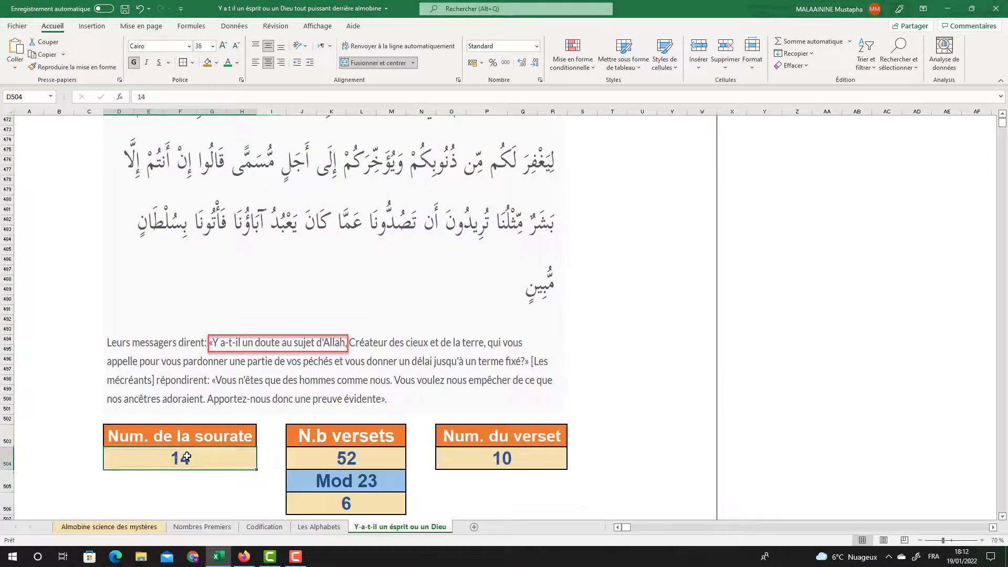
{"action": "left_click", "coordinate": [352, 454]}
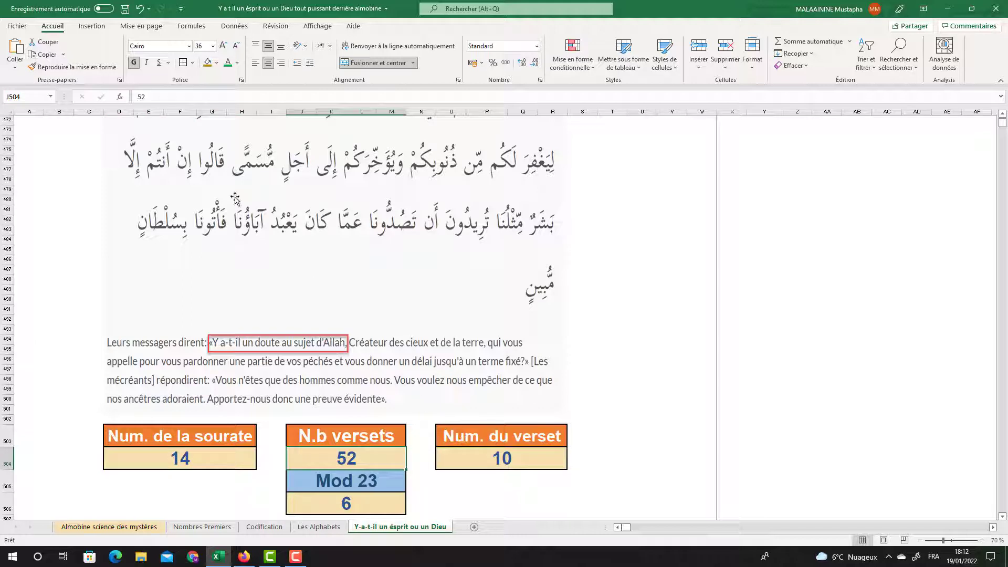
{"action": "left_click", "coordinate": [496, 458]}
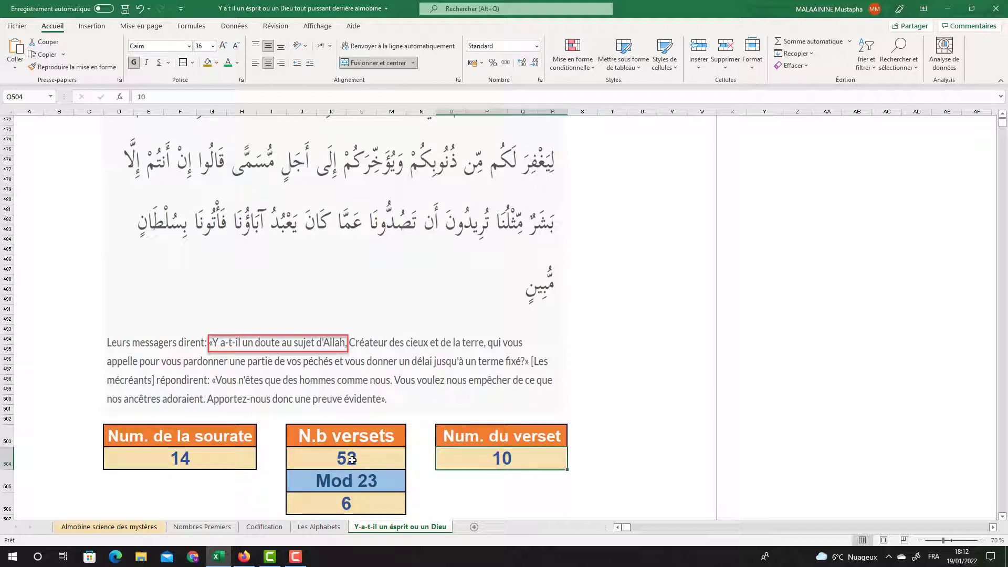
{"action": "left_click", "coordinate": [358, 464]}
{"action": "scroll", "coordinate": [367, 463], "scroll_direction": "down", "scroll_amount": 2}
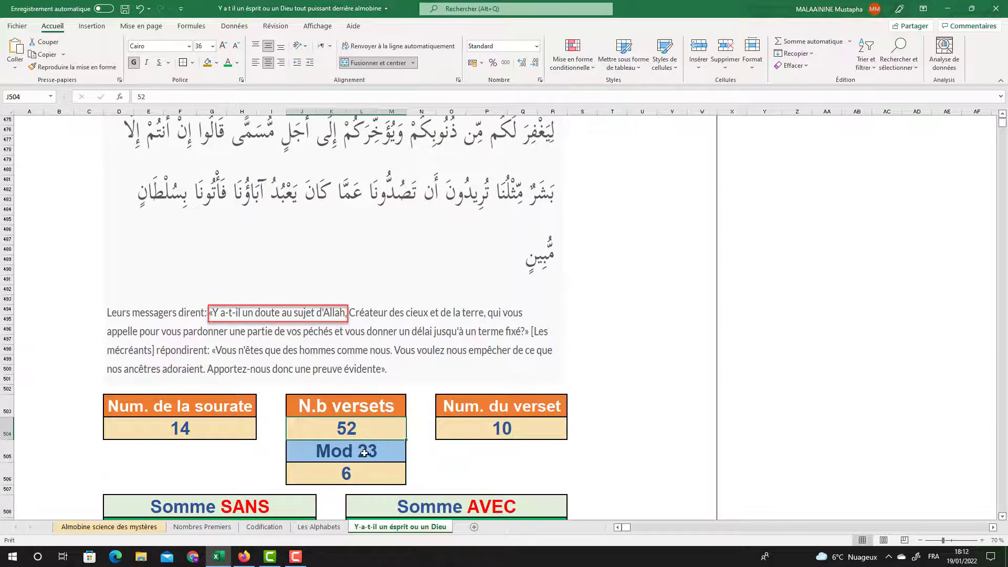
{"action": "left_click", "coordinate": [351, 444]}
{"action": "scroll", "coordinate": [352, 443], "scroll_direction": "down", "scroll_amount": 2}
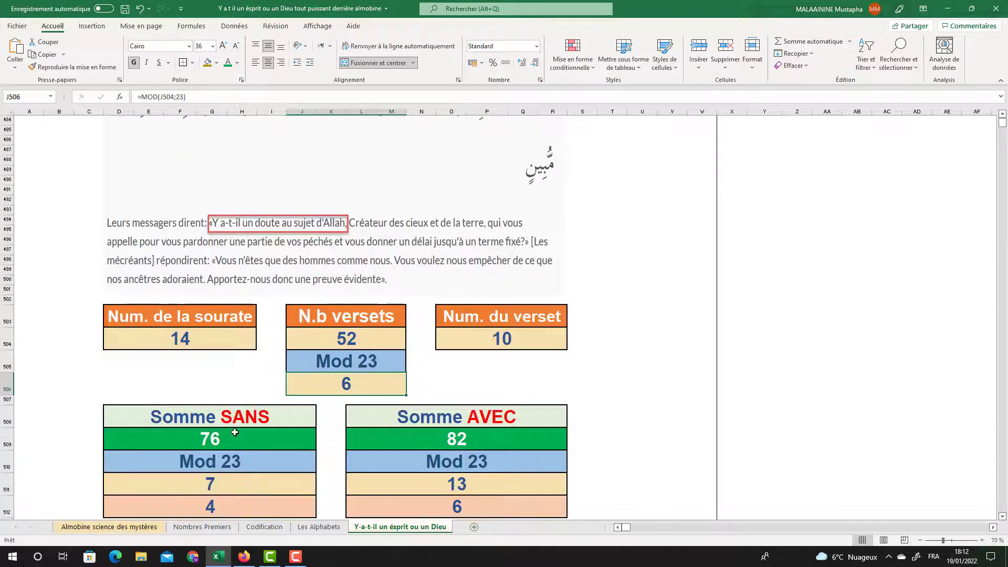
Step: Examine the "Somme SANS" and "Somme AVEC" tables: the sum formulas in row 509 and the Mod 23 results and ranks in rows 511 and 512
{"action": "double_click", "coordinate": [232, 439]}
{"action": "key", "text": "Escape"}
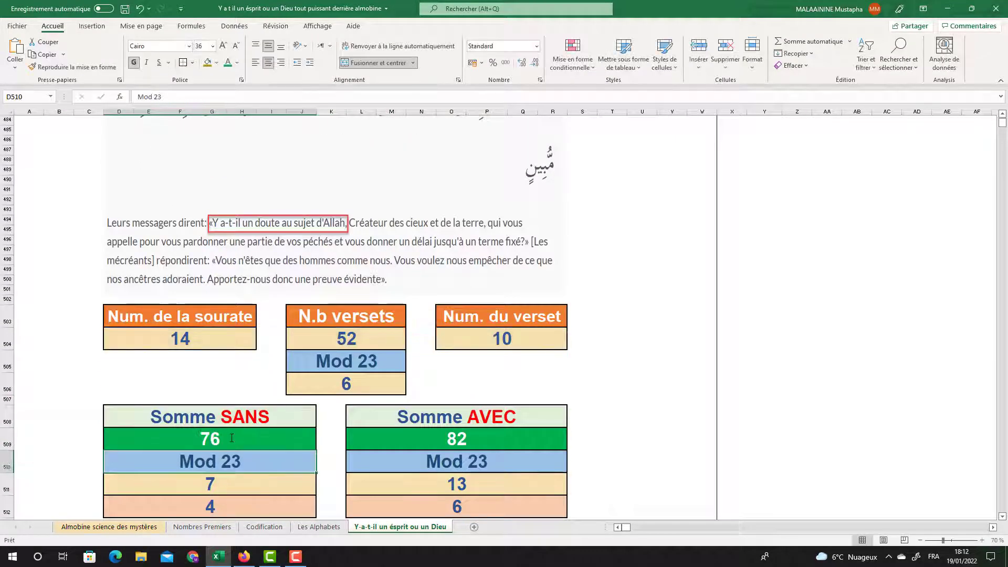
{"action": "double_click", "coordinate": [463, 442]}
{"action": "key", "text": "Escape"}
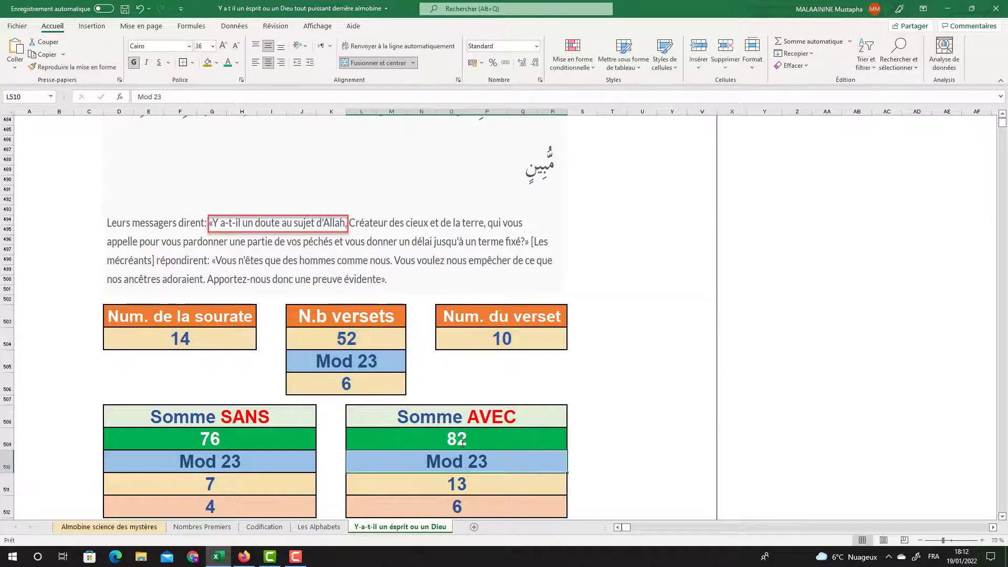
{"action": "scroll", "coordinate": [341, 430], "scroll_direction": "down", "scroll_amount": 1}
{"action": "left_click", "coordinate": [216, 416]}
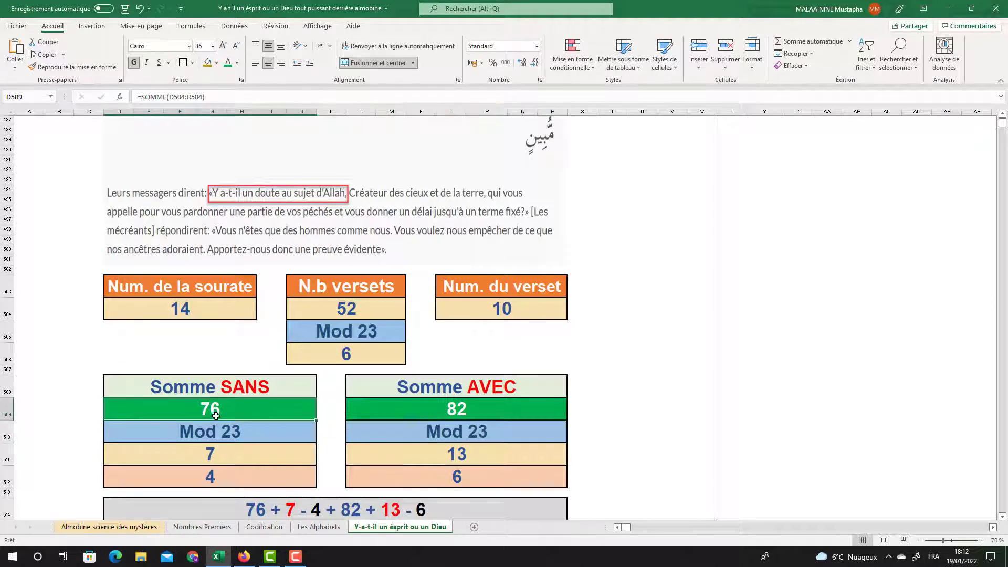
{"action": "left_click", "coordinate": [462, 412], "text": "shift"}
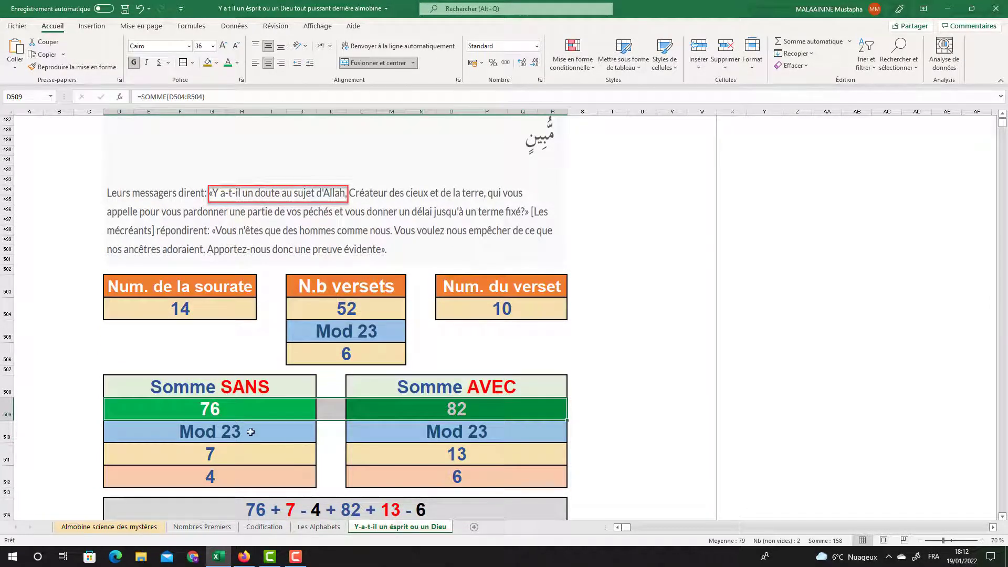
{"action": "left_click", "coordinate": [220, 457]}
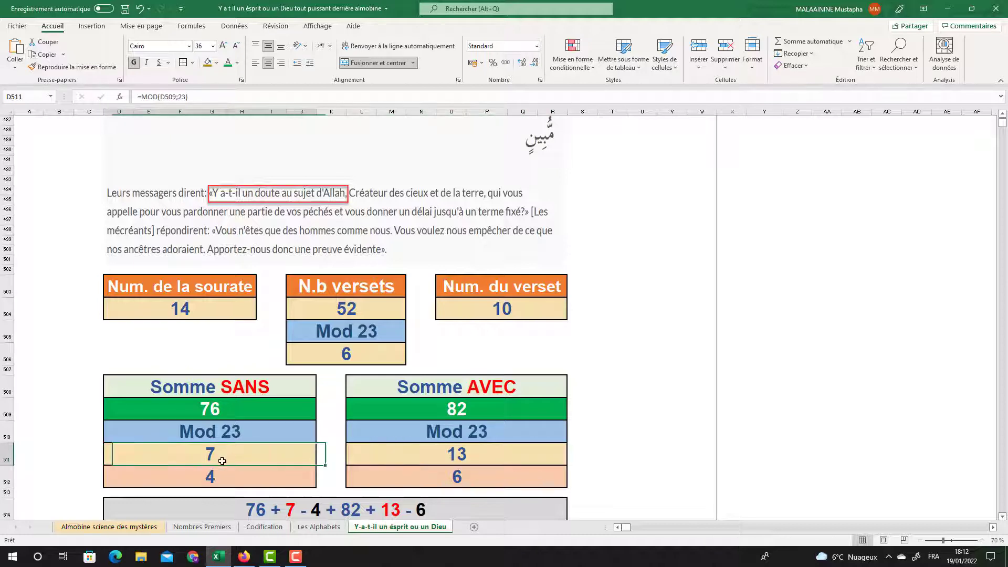
{"action": "left_click", "coordinate": [216, 475]}
{"action": "left_click", "coordinate": [456, 473]}
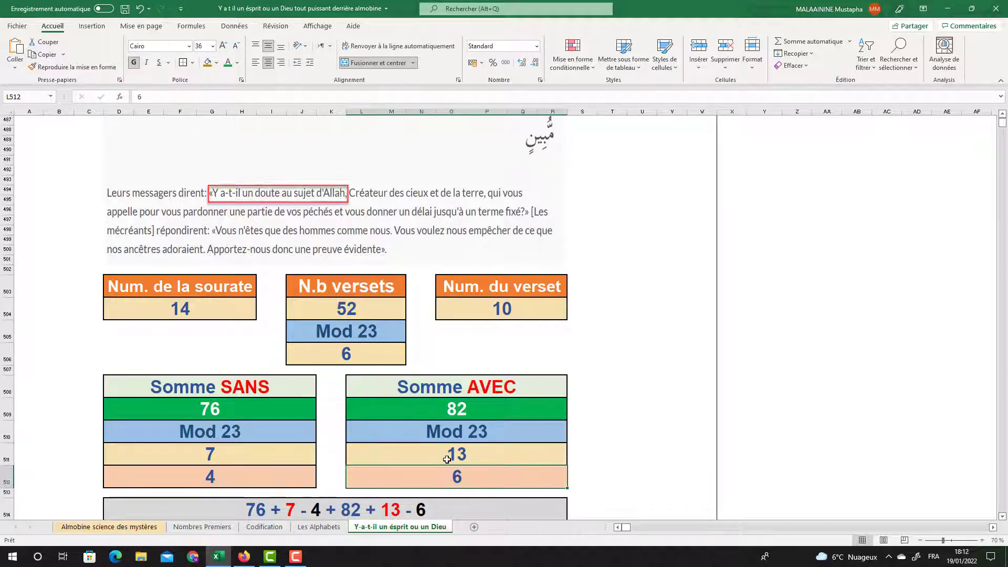
Step: Trace the "76 + 7 - 4 + 82 + 13 - 6" calculation through its terms in D509:D512 and L509:L512 to the formula in D515
{"action": "scroll", "coordinate": [457, 467], "scroll_direction": "down", "scroll_amount": 2}
{"action": "left_click", "coordinate": [215, 351]}
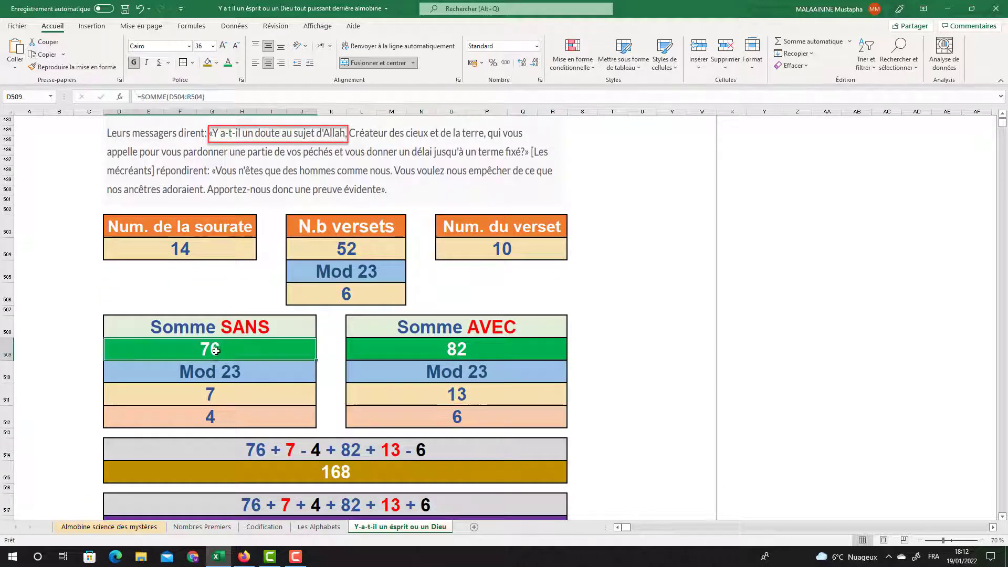
{"action": "left_click", "coordinate": [215, 389]}
{"action": "left_click", "coordinate": [220, 412]}
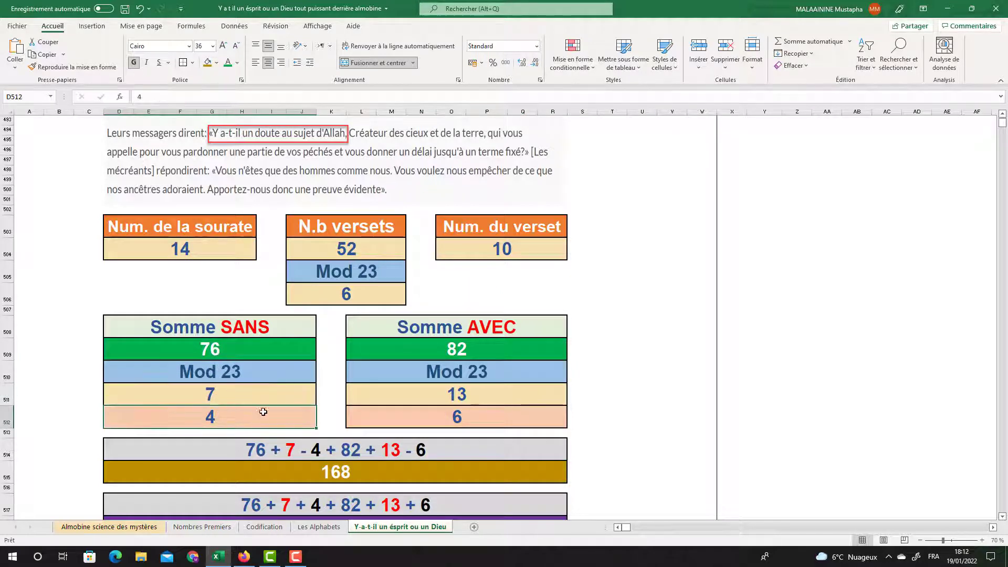
{"action": "left_click", "coordinate": [457, 352]}
{"action": "left_click", "coordinate": [456, 393]}
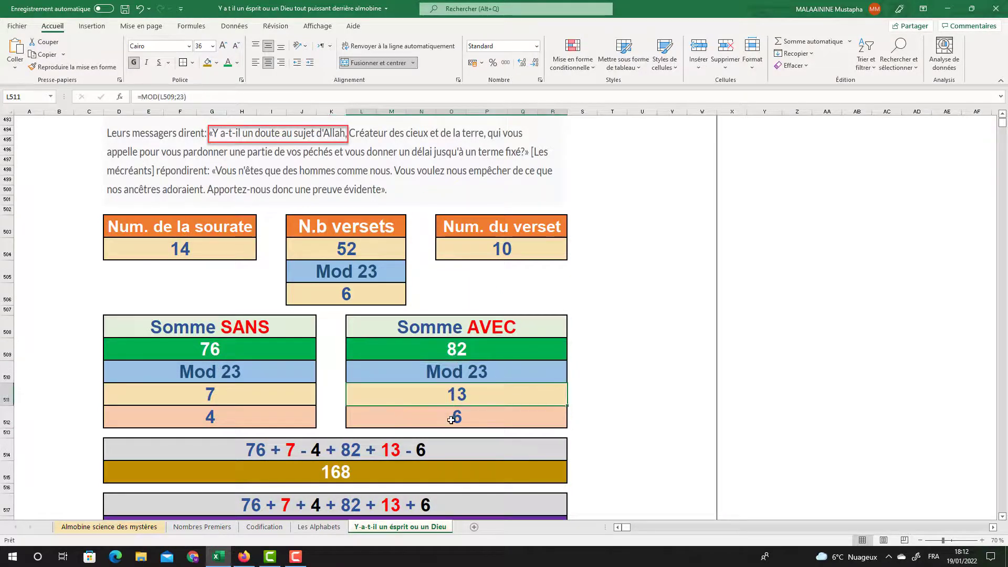
{"action": "left_click", "coordinate": [451, 420]}
{"action": "left_click", "coordinate": [322, 474]}
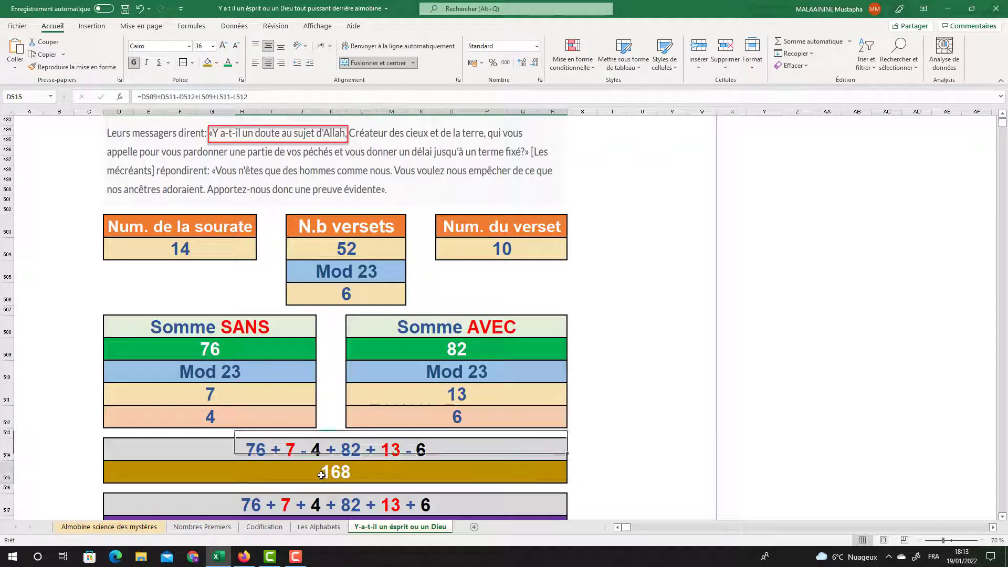
Step: Inspect the formula in D518 for the all-addition calculation "76 + 7 + 4 + 82 + 13 + 6"
{"action": "scroll", "coordinate": [248, 443], "scroll_direction": "down", "scroll_amount": 2}
{"action": "left_click", "coordinate": [252, 467]}
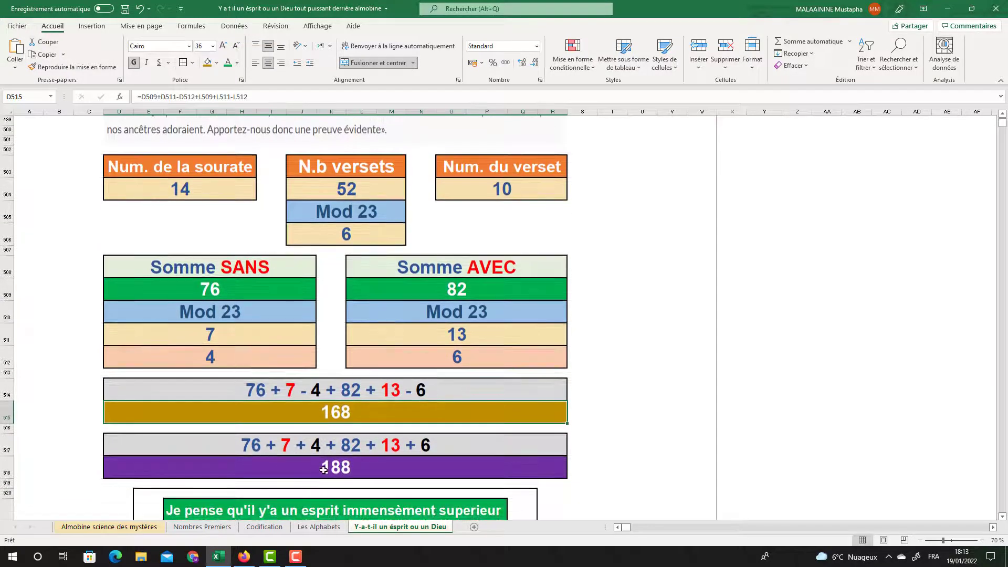
{"action": "double_click", "coordinate": [252, 467]}
{"action": "key", "text": "Return"}
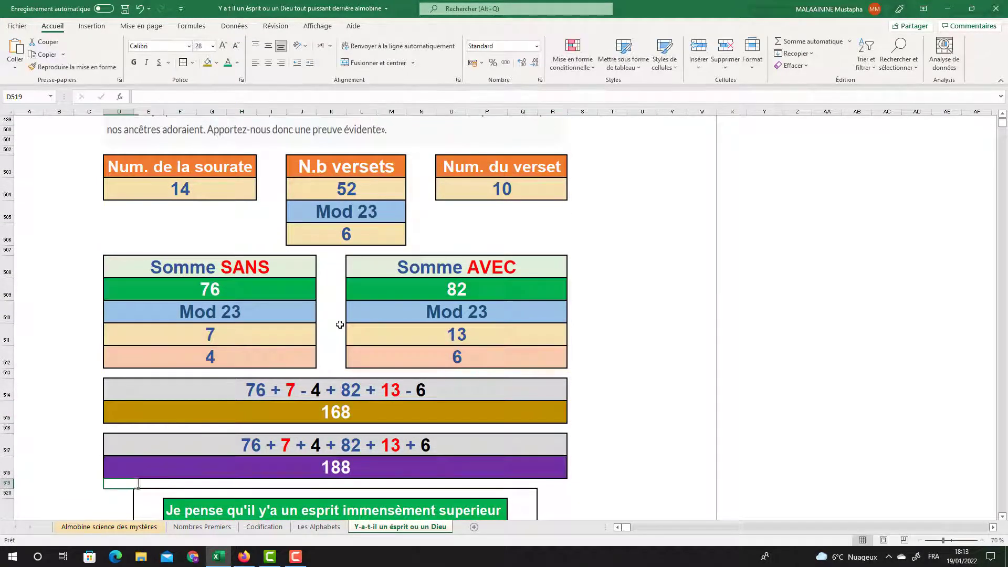
Step: Inspect the SOMME formula in D538 below the "Je pense qu'il y'a un esprit" block and compare its total with the one in D515
{"action": "scroll", "coordinate": [342, 319], "scroll_direction": "down", "scroll_amount": 4}
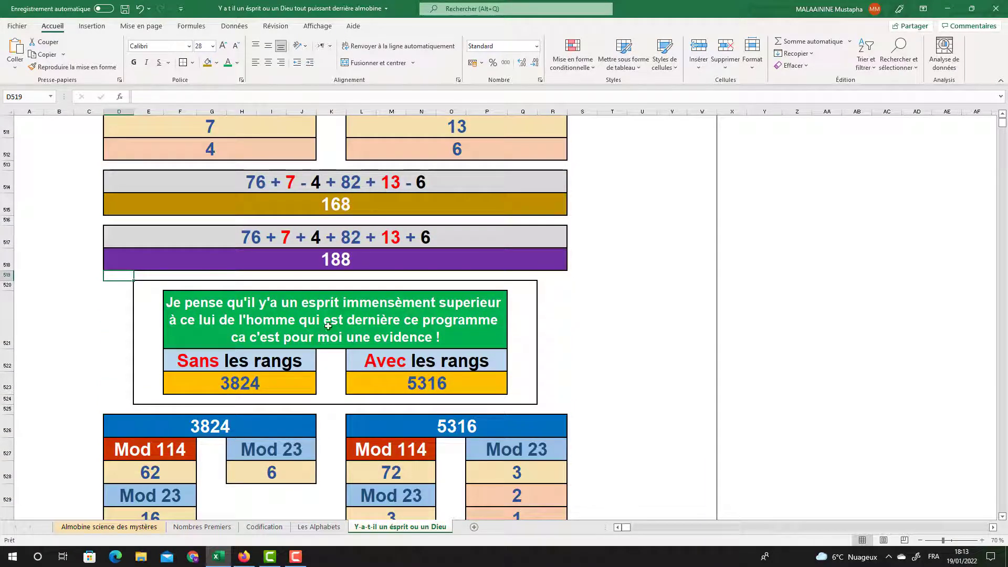
{"action": "scroll", "coordinate": [302, 324], "scroll_direction": "down", "scroll_amount": 4}
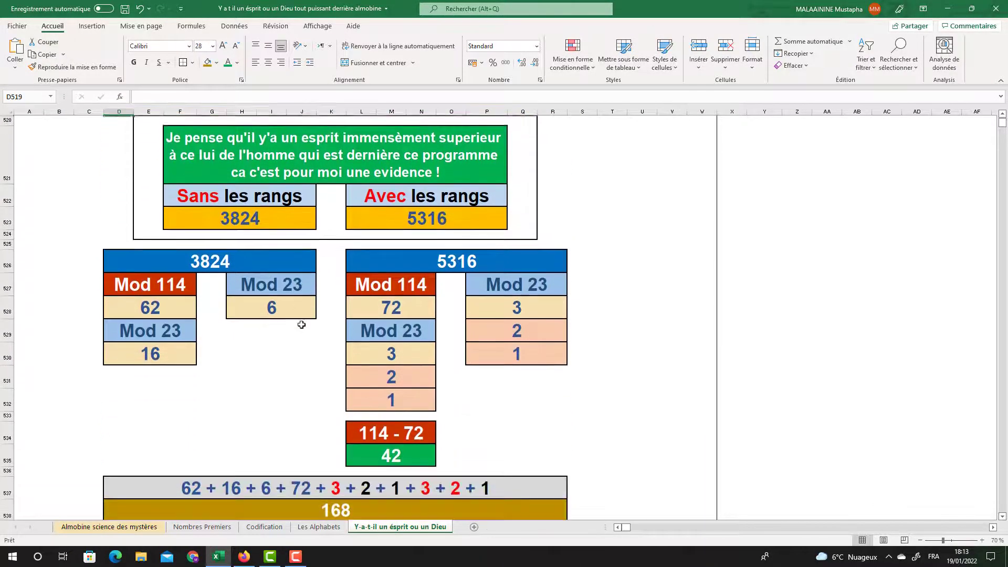
{"action": "double_click", "coordinate": [338, 415]}
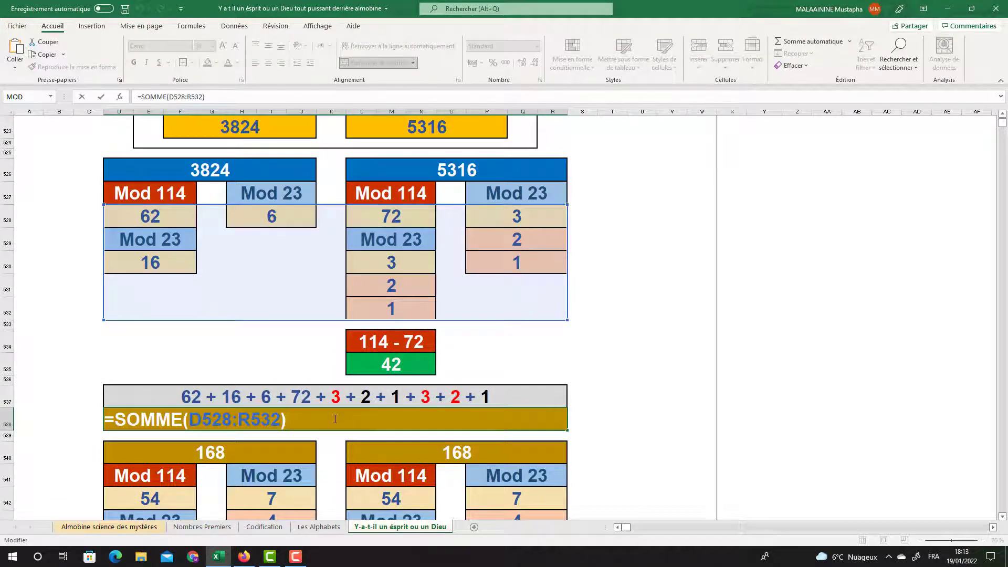
{"action": "key", "text": "Return"}
{"action": "scroll", "coordinate": [339, 416], "scroll_direction": "up", "scroll_amount": 6}
{"action": "left_click", "coordinate": [351, 327]}
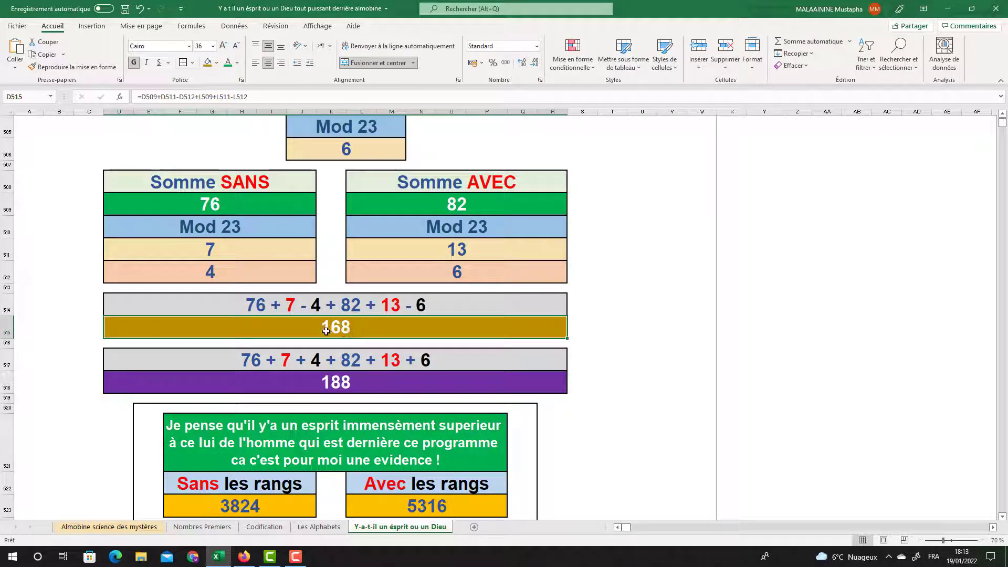
{"action": "scroll", "coordinate": [326, 331], "scroll_direction": "down", "scroll_amount": 6}
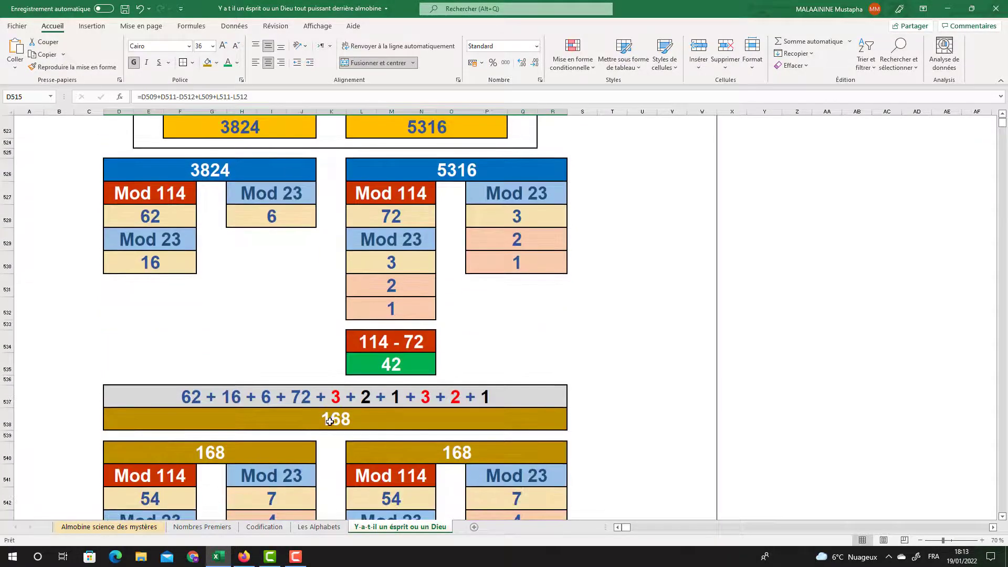
{"action": "left_click", "coordinate": [330, 421]}
{"action": "scroll", "coordinate": [323, 367], "scroll_direction": "up", "scroll_amount": 6}
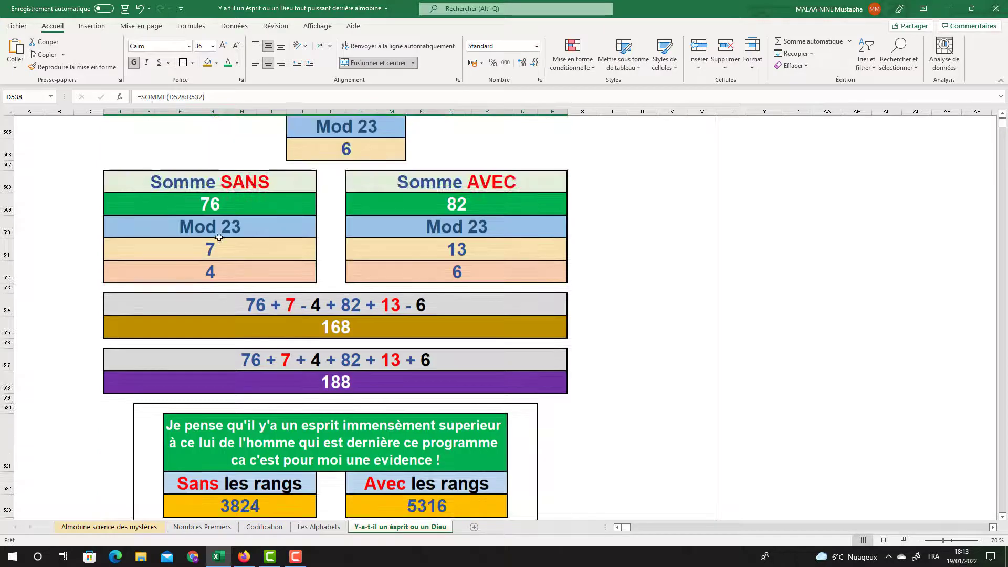
Step: Recheck the sums in D509 and L509, their Mod 23 formulas in D511 and L511, and the combined total in D518
{"action": "left_click", "coordinate": [212, 210]}
{"action": "left_click", "coordinate": [212, 249]}
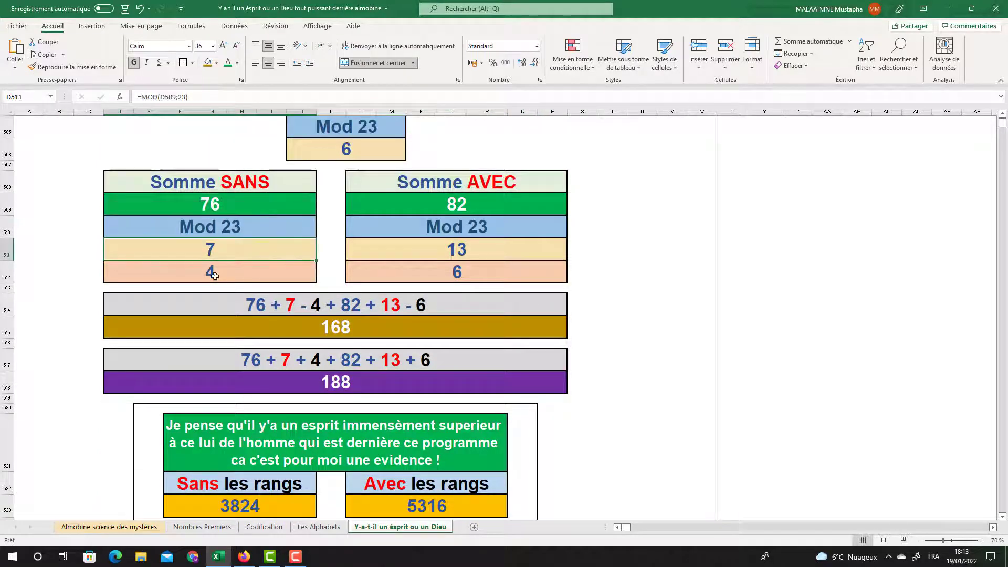
{"action": "left_click", "coordinate": [454, 205]}
{"action": "left_click", "coordinate": [452, 251]}
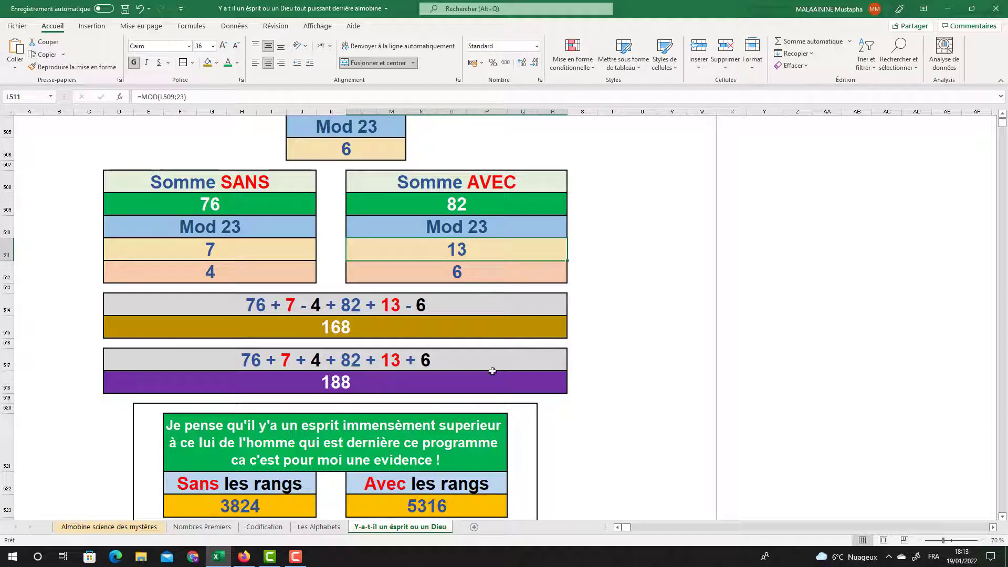
{"action": "scroll", "coordinate": [401, 371], "scroll_direction": "down", "scroll_amount": 2}
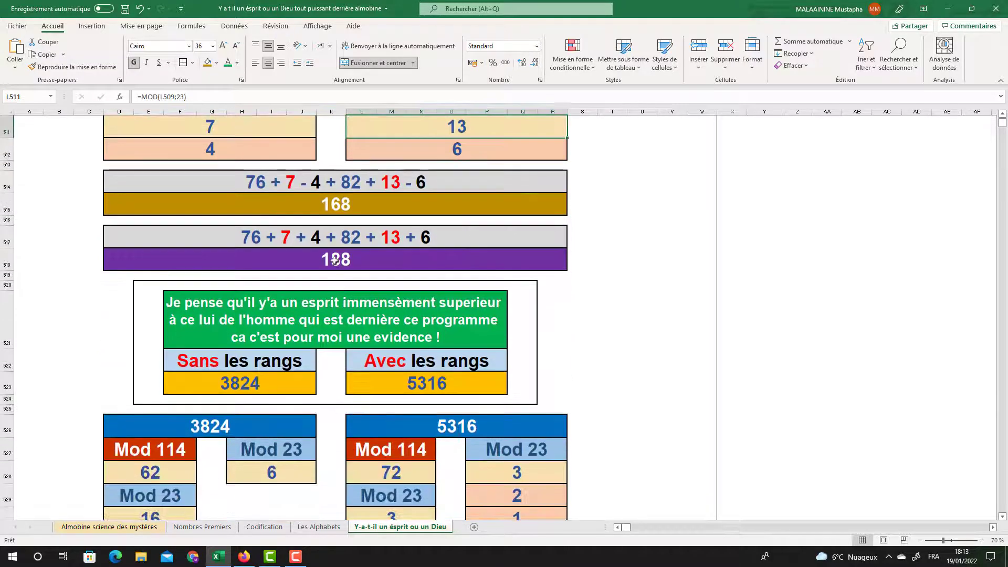
{"action": "left_click", "coordinate": [368, 257]}
Step: Examine the paired tables starting in row 540, highlighting the Mod 114 and Mod 23 headings in row 541 and the results in row 542
{"action": "scroll", "coordinate": [364, 273], "scroll_direction": "down", "scroll_amount": 2}
{"action": "scroll", "coordinate": [363, 273], "scroll_direction": "down", "scroll_amount": 3}
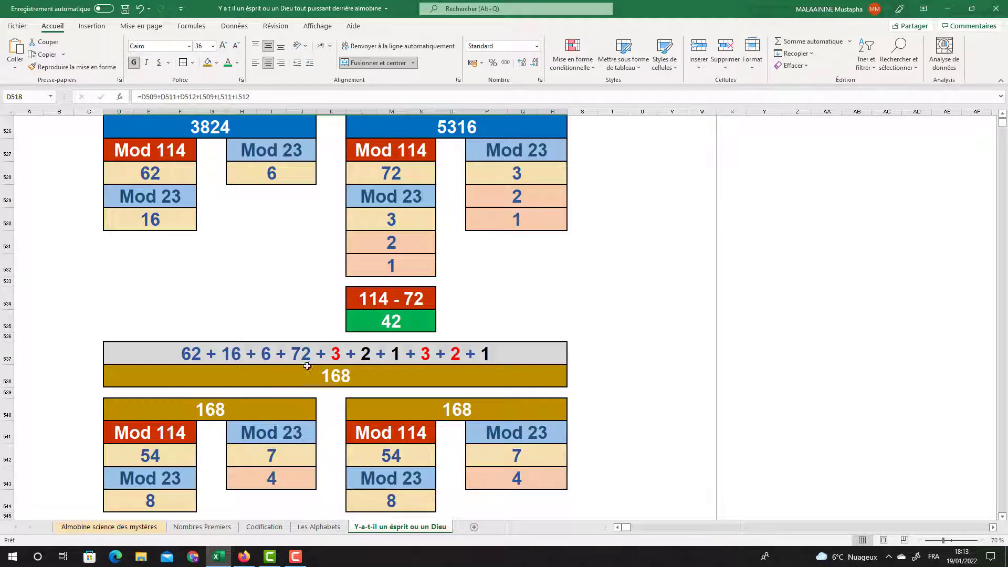
{"action": "left_click", "coordinate": [512, 409]}
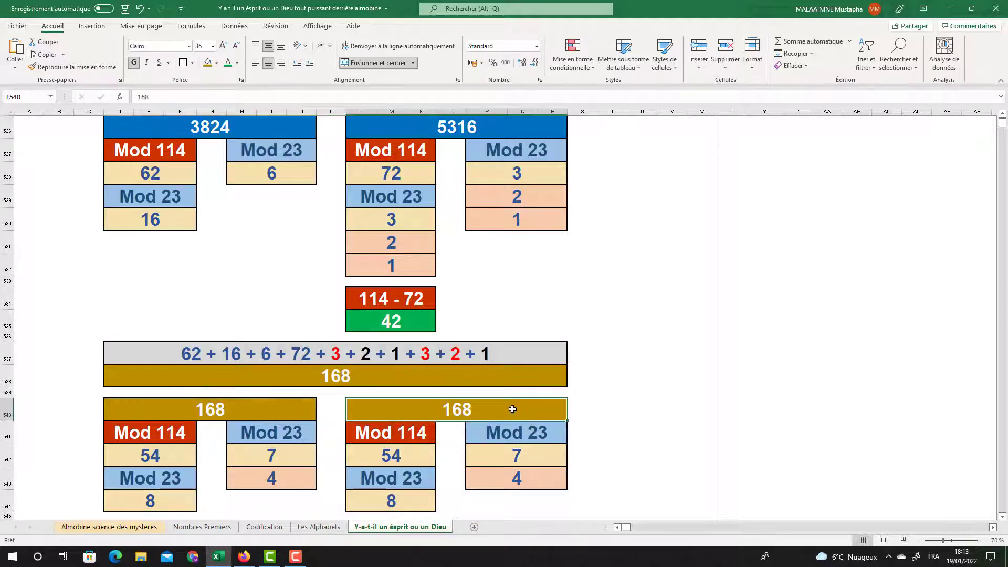
{"action": "scroll", "coordinate": [512, 409], "scroll_direction": "down", "scroll_amount": 1}
{"action": "left_click_drag", "start_coordinate": [178, 363], "coordinate": [556, 368]}
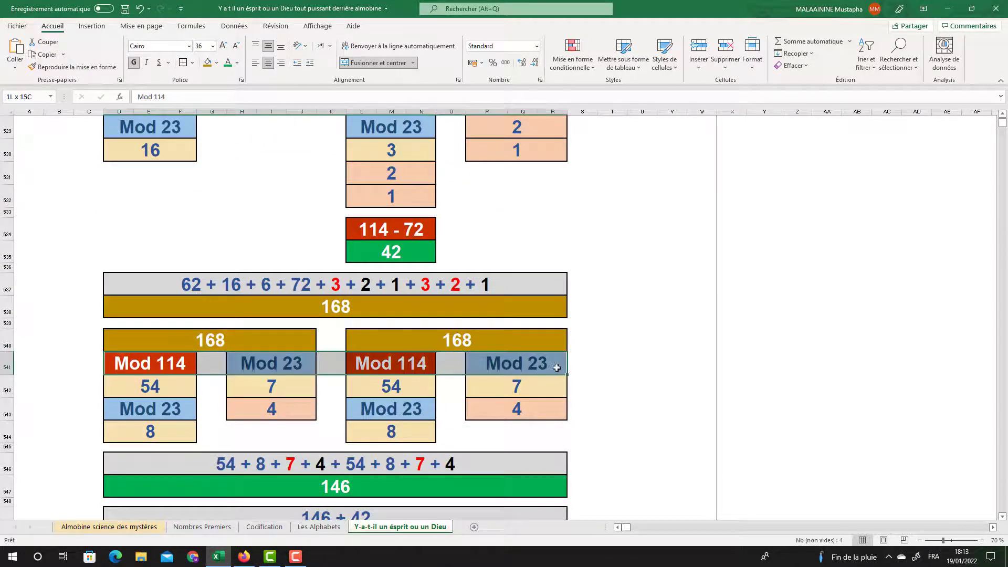
{"action": "left_click_drag", "start_coordinate": [149, 387], "coordinate": [556, 387]}
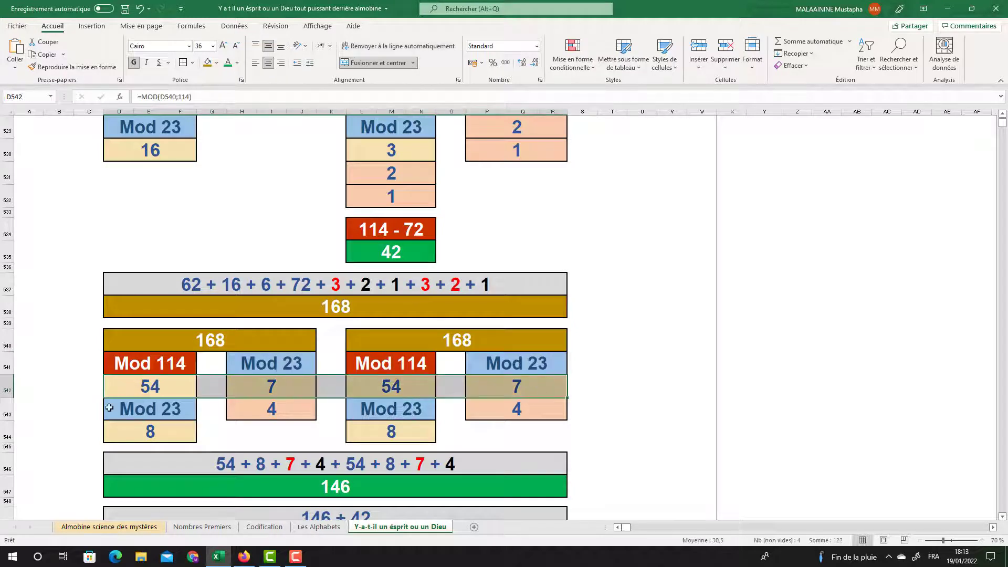
Step: Inspect each modulo result and rank in both tables: D542, D544, H542, H543, L542, L544, P542 and P543
{"action": "left_click", "coordinate": [141, 387]}
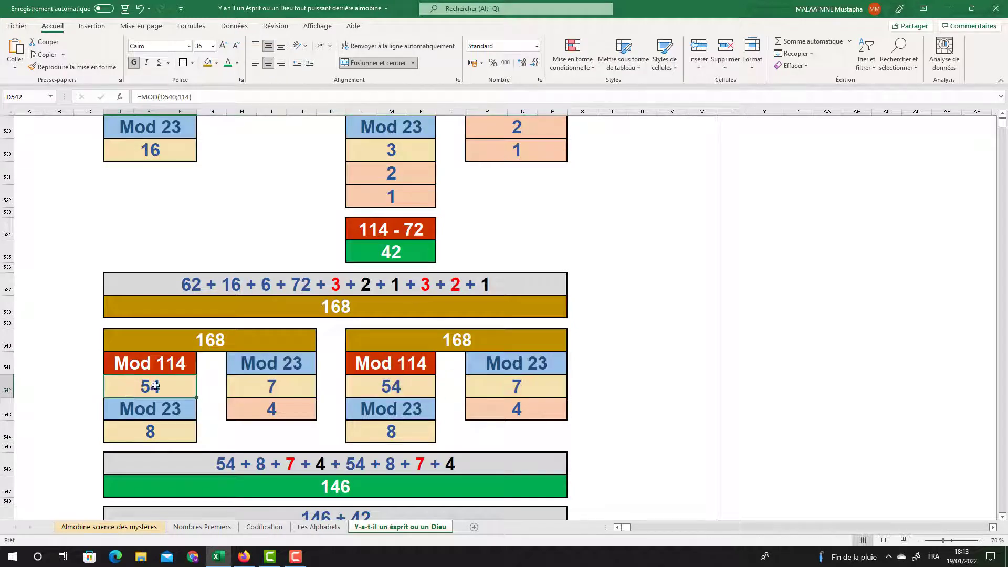
{"action": "left_click", "coordinate": [150, 436]}
{"action": "left_click", "coordinate": [282, 388]}
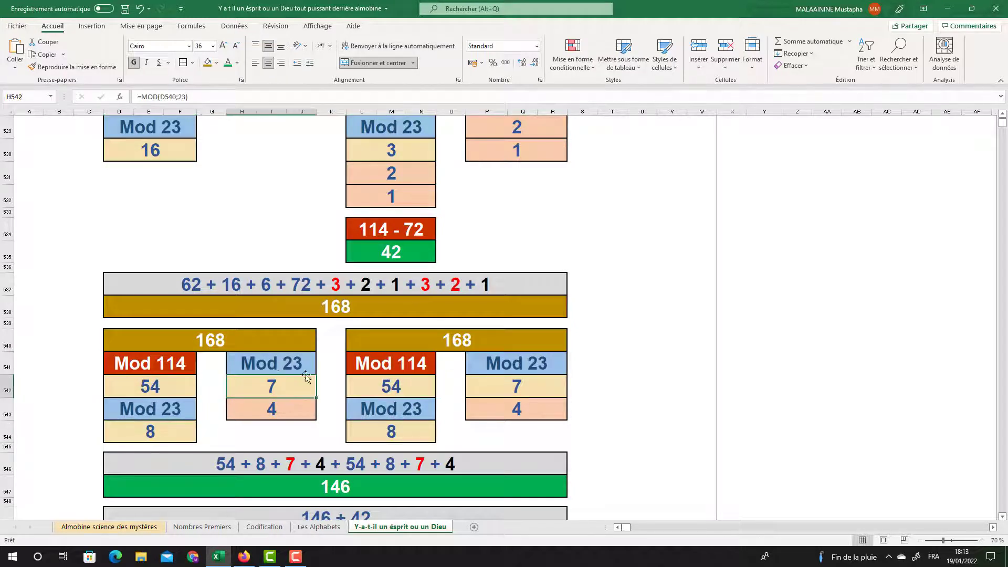
{"action": "left_click", "coordinate": [280, 403]}
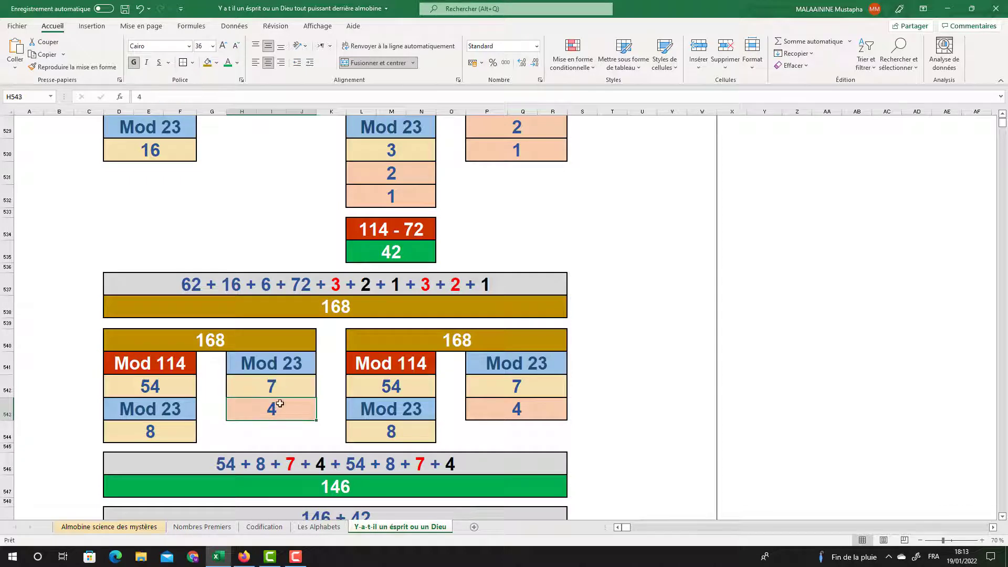
{"action": "left_click", "coordinate": [398, 388]}
{"action": "left_click", "coordinate": [393, 430]}
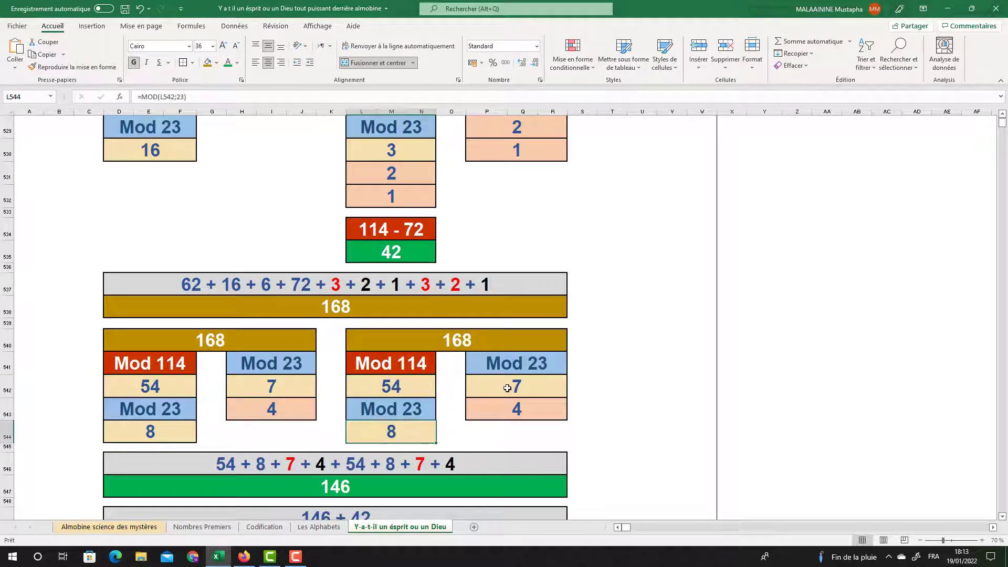
{"action": "left_click", "coordinate": [507, 388]}
{"action": "left_click", "coordinate": [508, 411]}
{"action": "scroll", "coordinate": [508, 408], "scroll_direction": "down", "scroll_amount": 1}
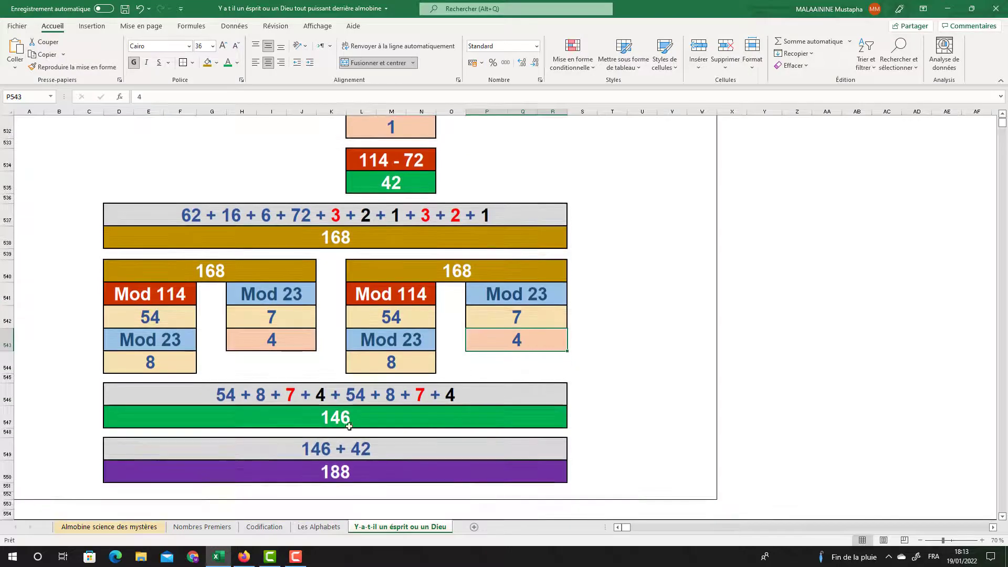
Step: Inspect the sum in D547 and the addition formula in D550, and compare the D550 total with the one in D518
{"action": "left_click", "coordinate": [345, 419]}
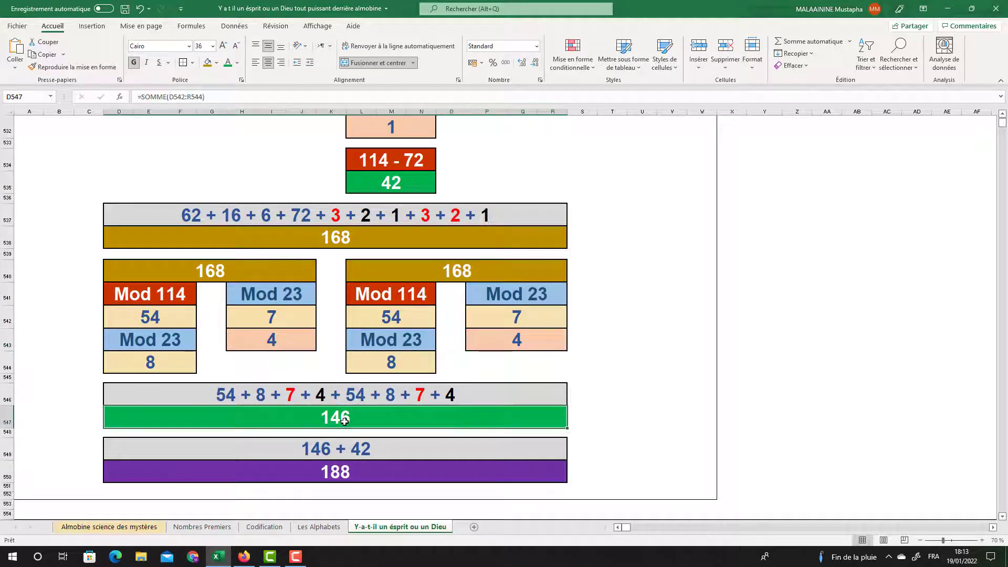
{"action": "double_click", "coordinate": [344, 461]}
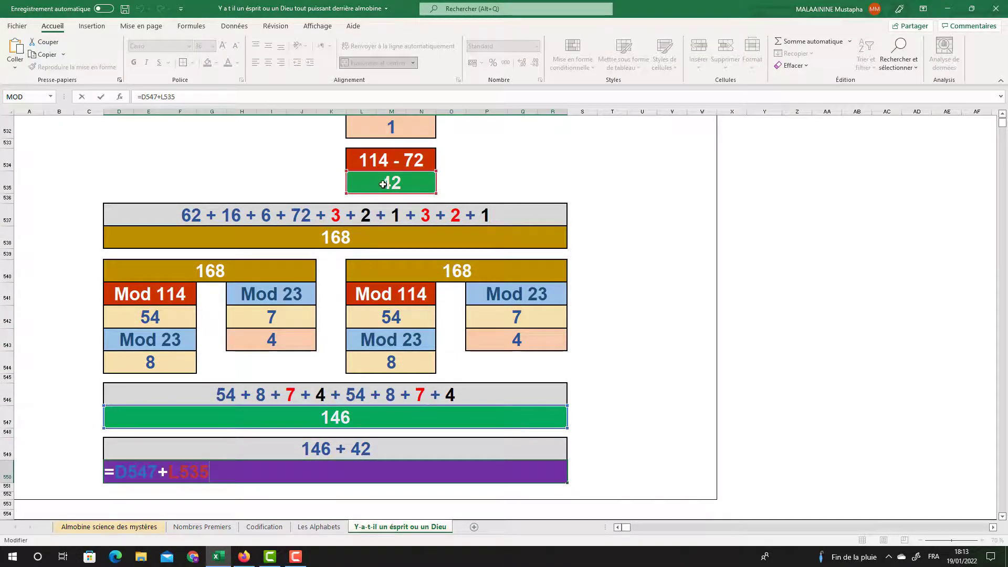
{"action": "key", "text": "Return"}
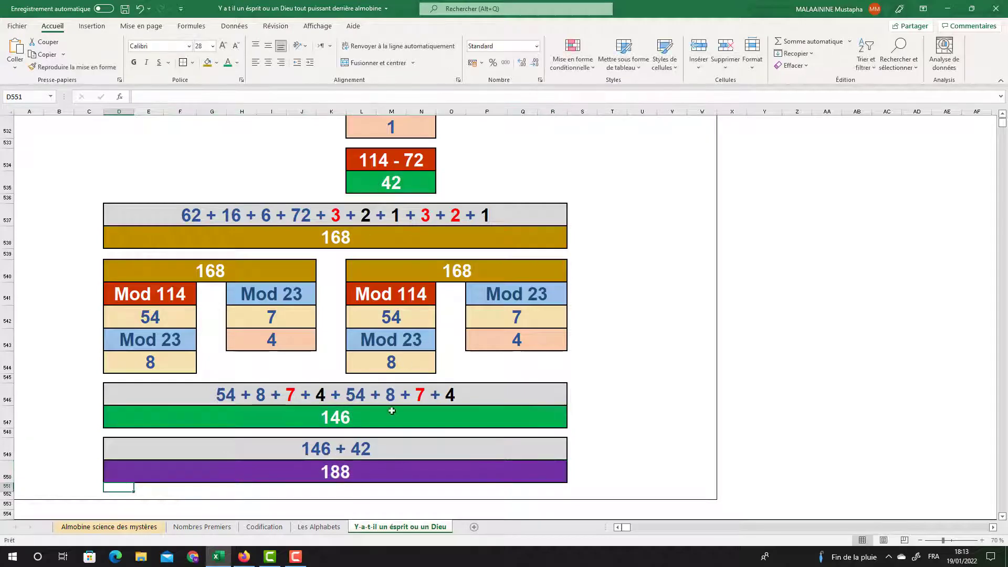
{"action": "scroll", "coordinate": [339, 474], "scroll_direction": "up", "scroll_amount": 7}
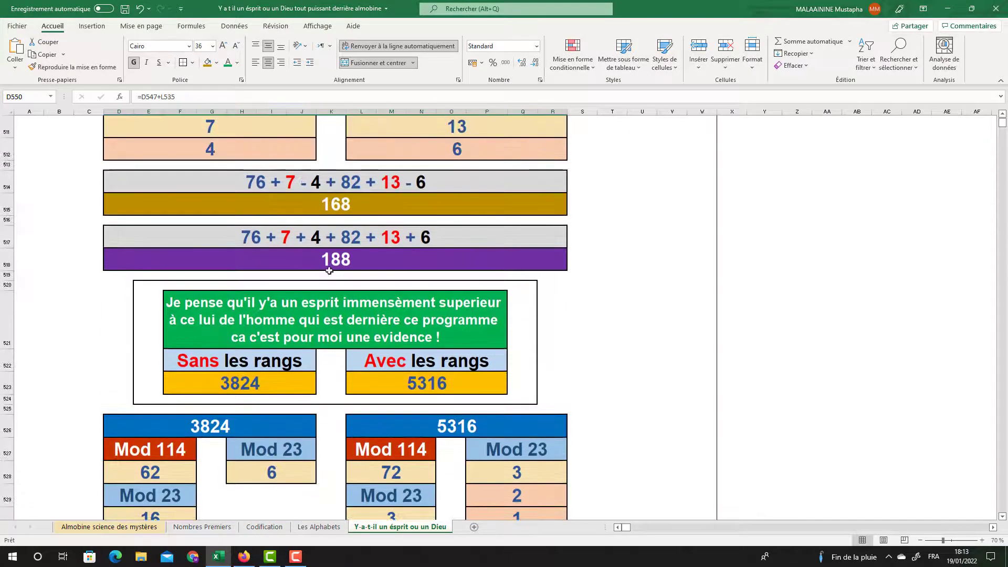
{"action": "left_click", "coordinate": [329, 263]}
{"action": "scroll", "coordinate": [329, 263], "scroll_direction": "up", "scroll_amount": 2}
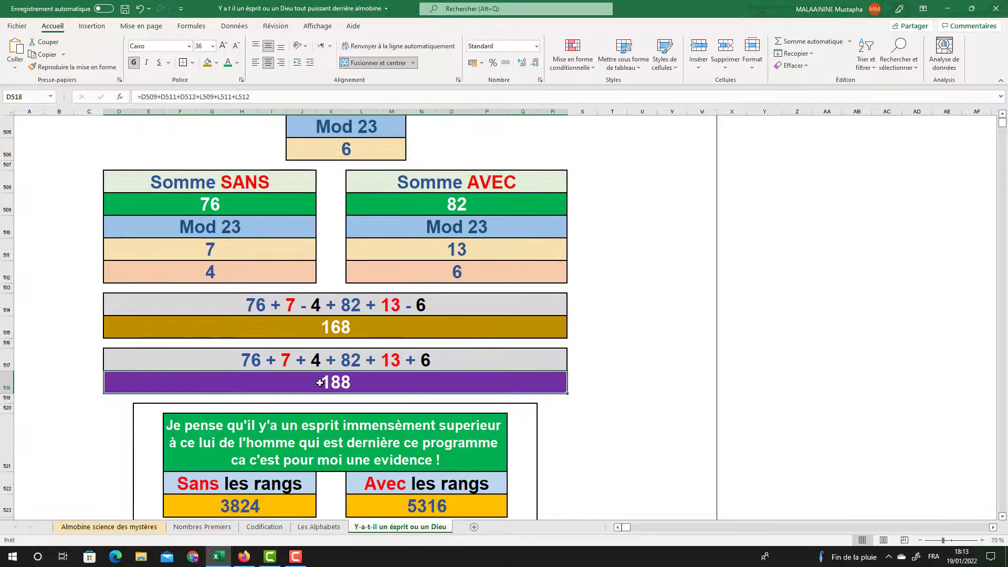
Step: Recheck the addition formula in D518 and review the verse translation and sourate tables above it
{"action": "double_click", "coordinate": [322, 381]}
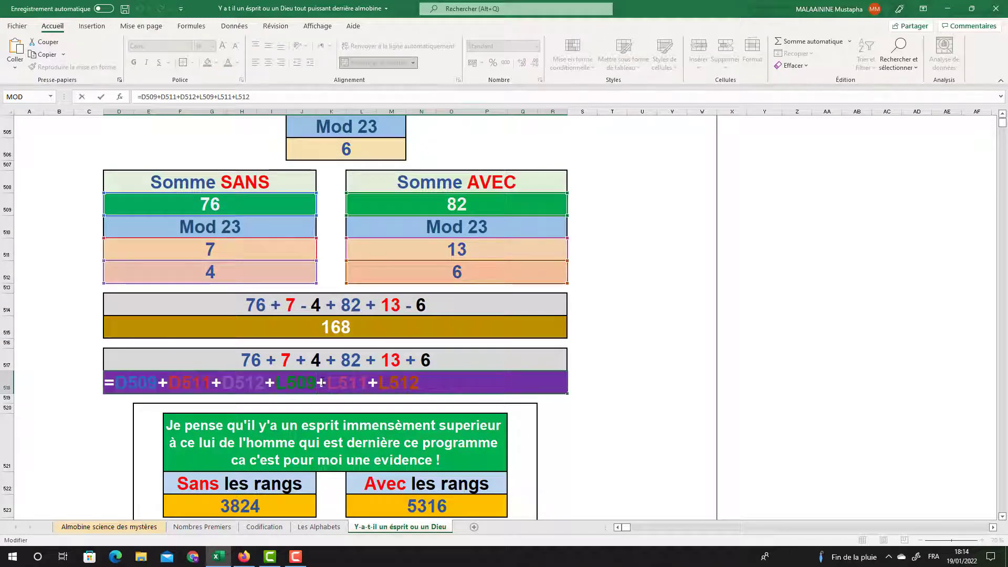
{"action": "key", "text": "Return"}
{"action": "scroll", "coordinate": [321, 381], "scroll_direction": "up", "scroll_amount": 3}
{"action": "scroll", "coordinate": [321, 380], "scroll_direction": "up", "scroll_amount": 10}
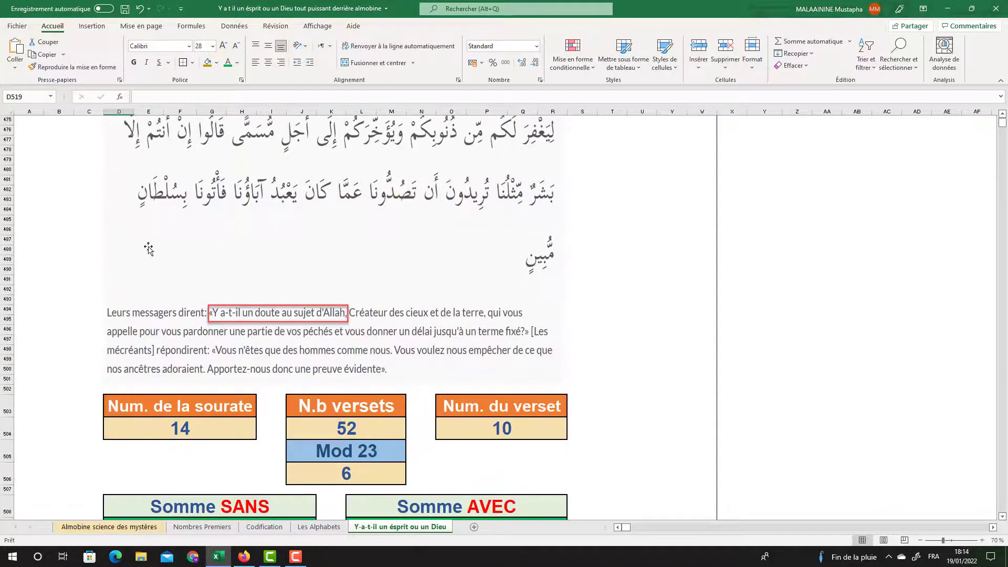
{"action": "scroll", "coordinate": [485, 344], "scroll_direction": "down", "scroll_amount": 3}
{"action": "scroll", "coordinate": [308, 322], "scroll_direction": "down", "scroll_amount": 14}
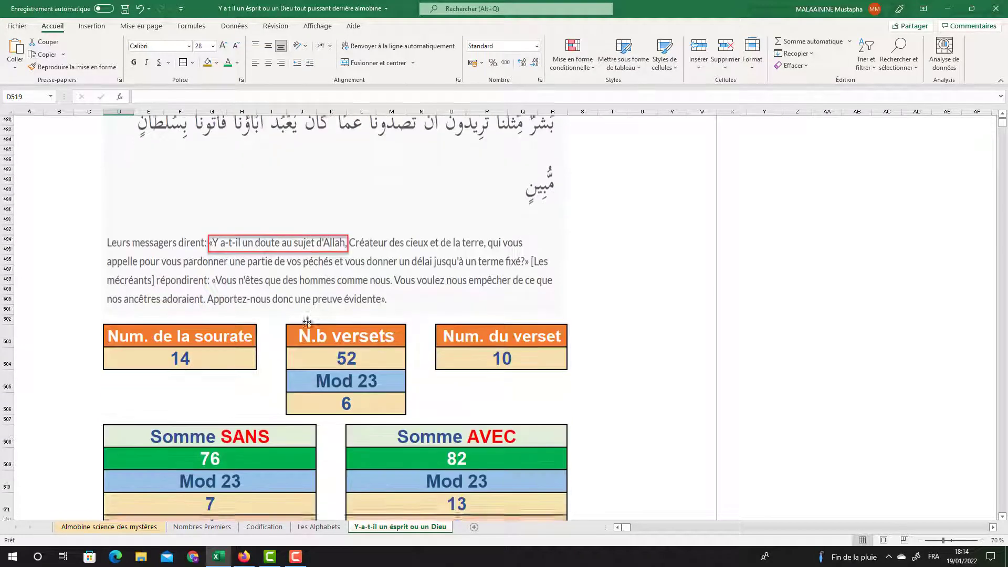
{"action": "scroll", "coordinate": [308, 322], "scroll_direction": "down", "scroll_amount": 10}
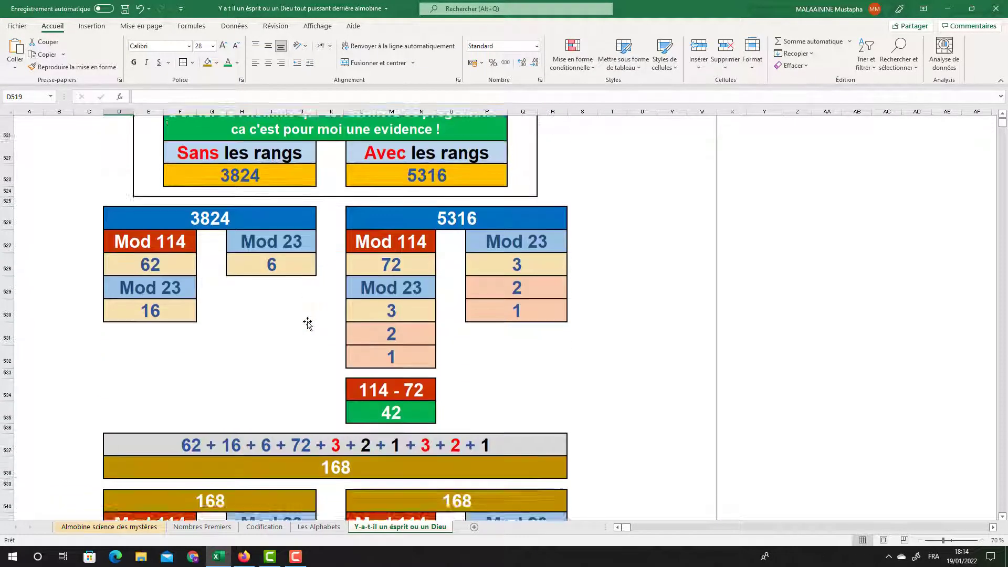
Step: Examine the "Aprés qui est cette intelligence ?" letter tables without and with ranks, highlighting rows 557 to 560 and the table from row 562
{"action": "scroll", "coordinate": [307, 321], "scroll_direction": "down", "scroll_amount": 3}
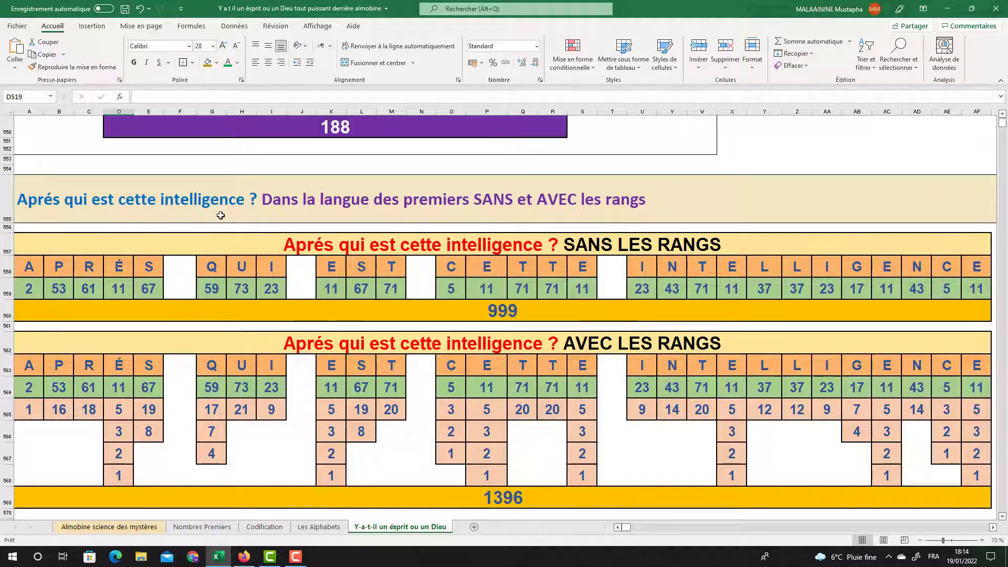
{"action": "scroll", "coordinate": [206, 217], "scroll_direction": "down", "scroll_amount": 1}
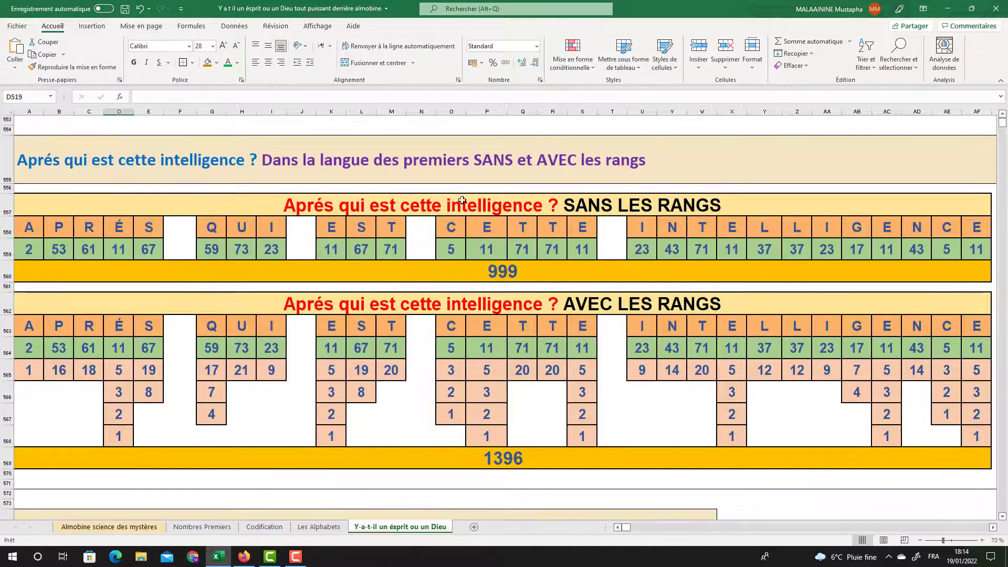
{"action": "left_click_drag", "start_coordinate": [462, 202], "coordinate": [467, 266]}
{"action": "scroll", "coordinate": [466, 266], "scroll_direction": "down", "scroll_amount": 3}
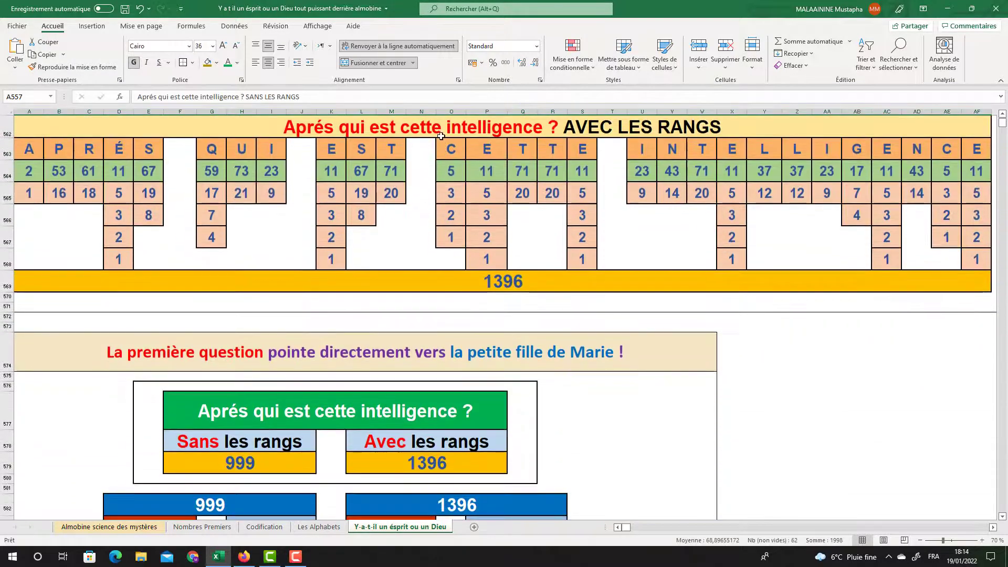
{"action": "left_click_drag", "start_coordinate": [441, 136], "coordinate": [429, 267]}
{"action": "scroll", "coordinate": [428, 268], "scroll_direction": "down", "scroll_amount": 5}
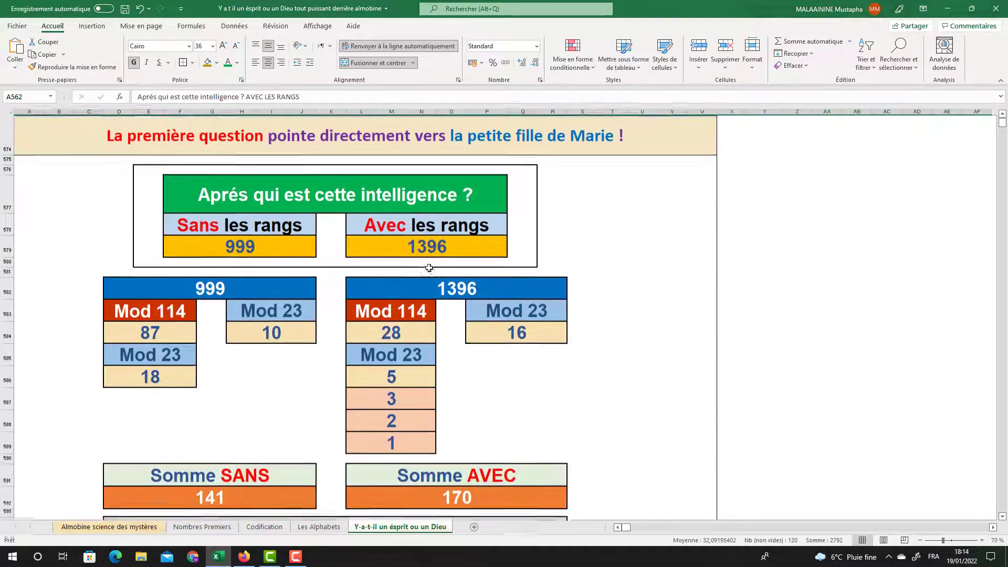
Step: Inspect the SOMME formulas in D592 and L592, their addition in D595, and the rank in D596
{"action": "double_click", "coordinate": [247, 434]}
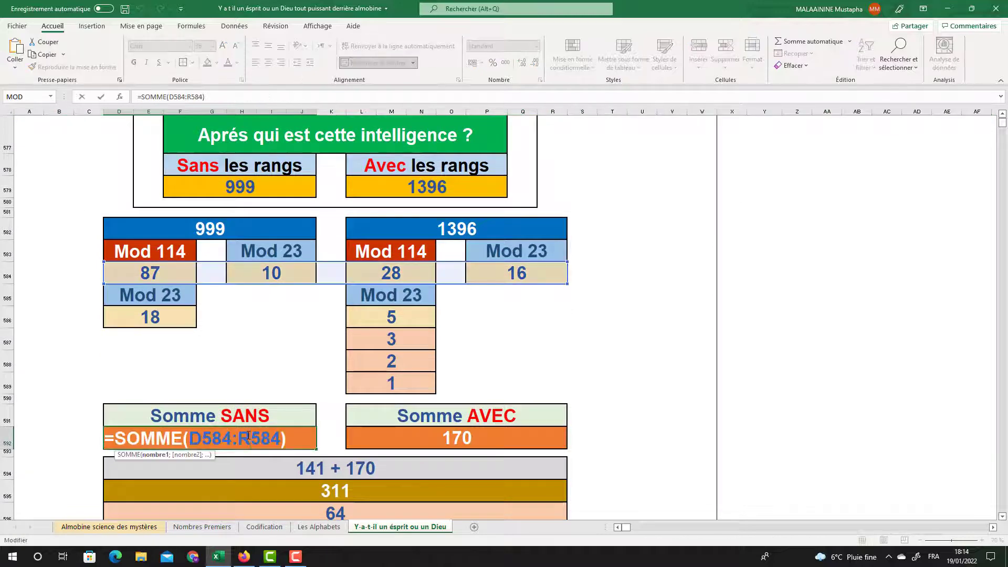
{"action": "key", "text": "Return"}
{"action": "double_click", "coordinate": [510, 438]}
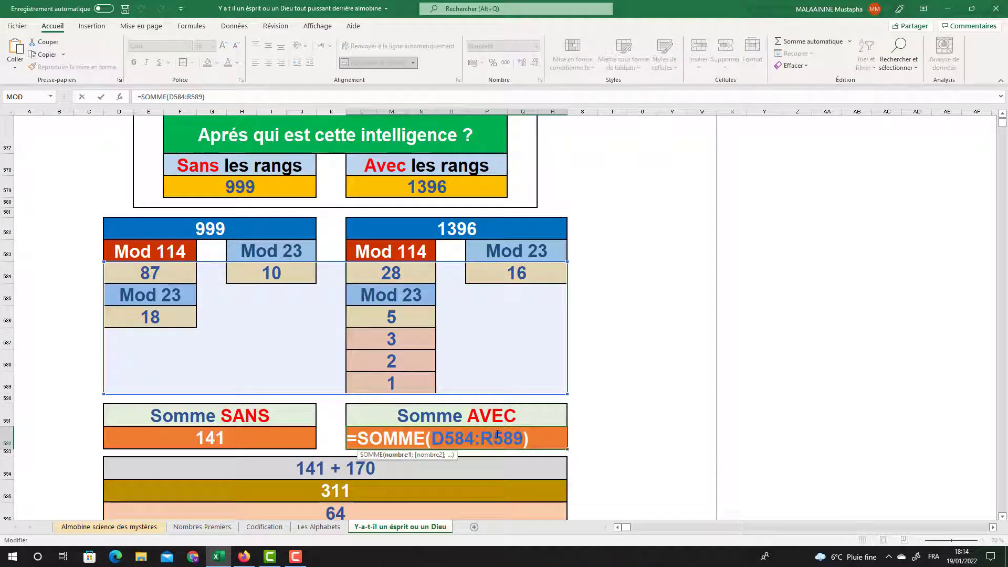
{"action": "key", "text": "Return"}
{"action": "scroll", "coordinate": [493, 432], "scroll_direction": "down", "scroll_amount": 1}
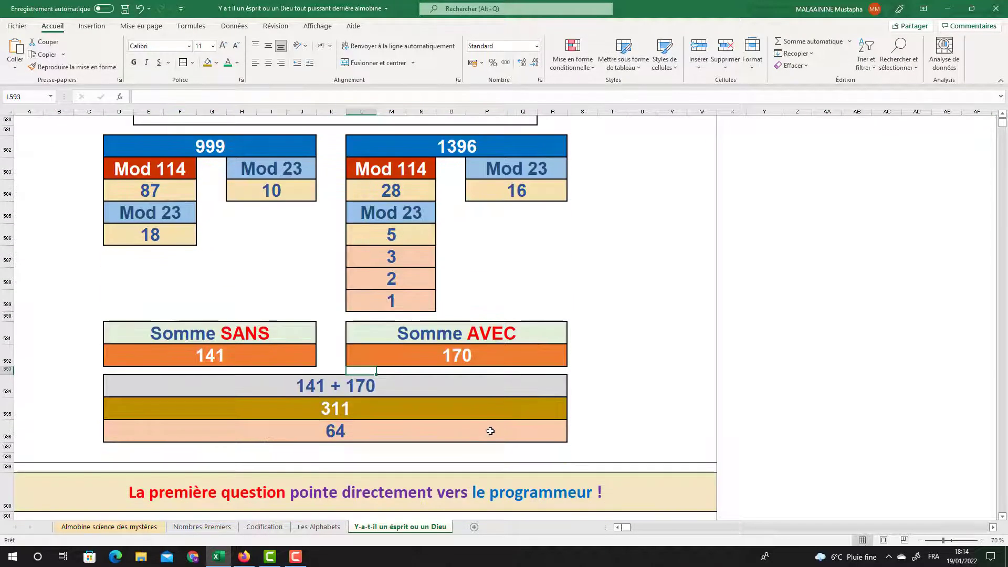
{"action": "left_click", "coordinate": [350, 414]}
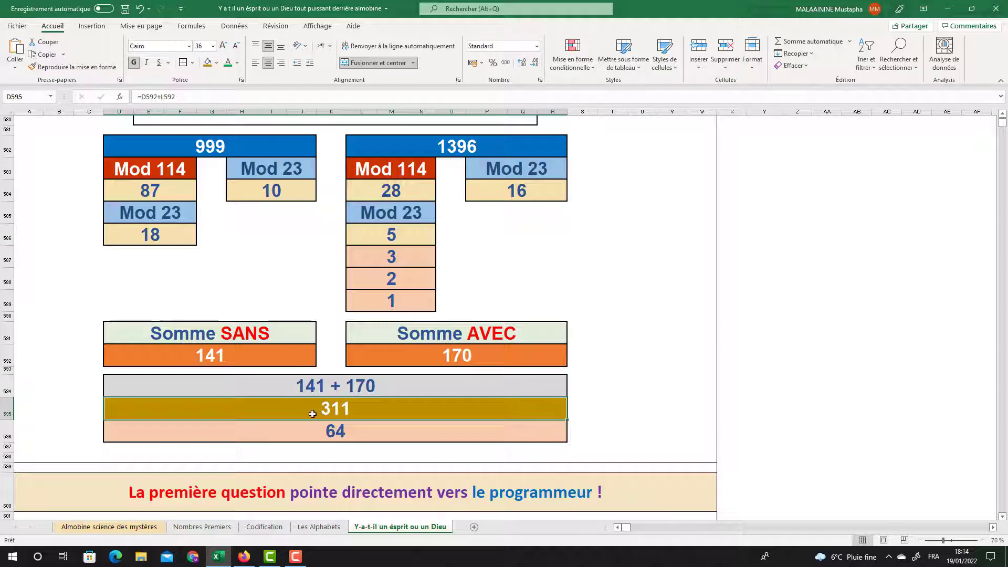
{"action": "left_click", "coordinate": [344, 429]}
Step: Review the question's "petite fille de Marie" block, then check the "programmeur" block's totals in row 605 and highlight the modulo results in row 610
{"action": "scroll", "coordinate": [341, 404], "scroll_direction": "down", "scroll_amount": 2}
{"action": "scroll", "coordinate": [337, 378], "scroll_direction": "up", "scroll_amount": 5}
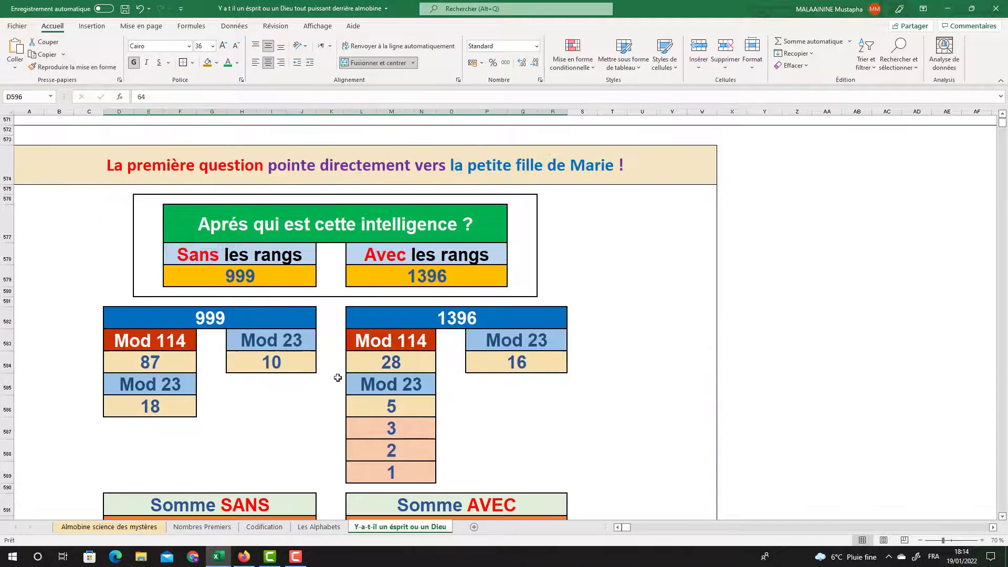
{"action": "scroll", "coordinate": [235, 256], "scroll_direction": "up", "scroll_amount": 1}
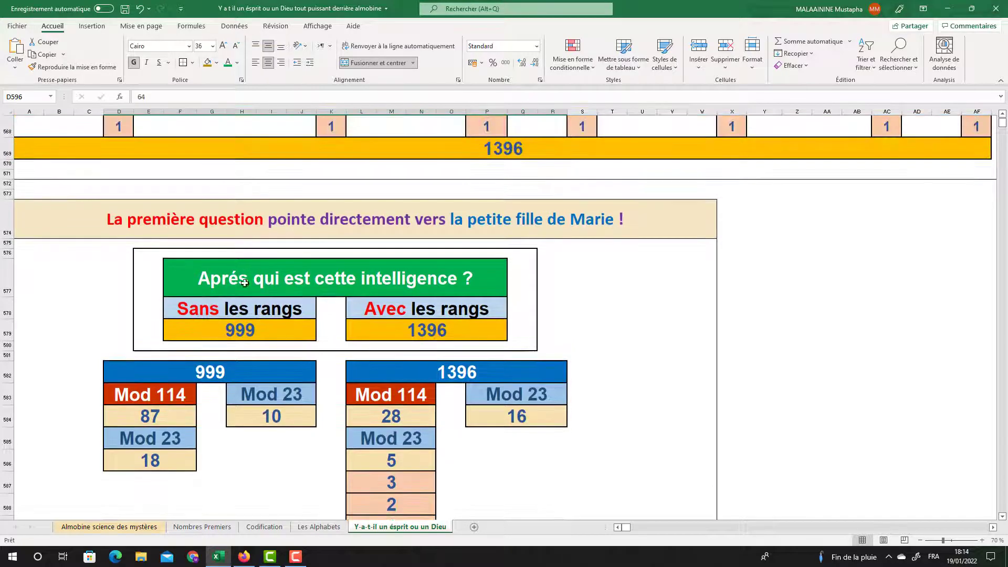
{"action": "scroll", "coordinate": [344, 294], "scroll_direction": "down", "scroll_amount": 3}
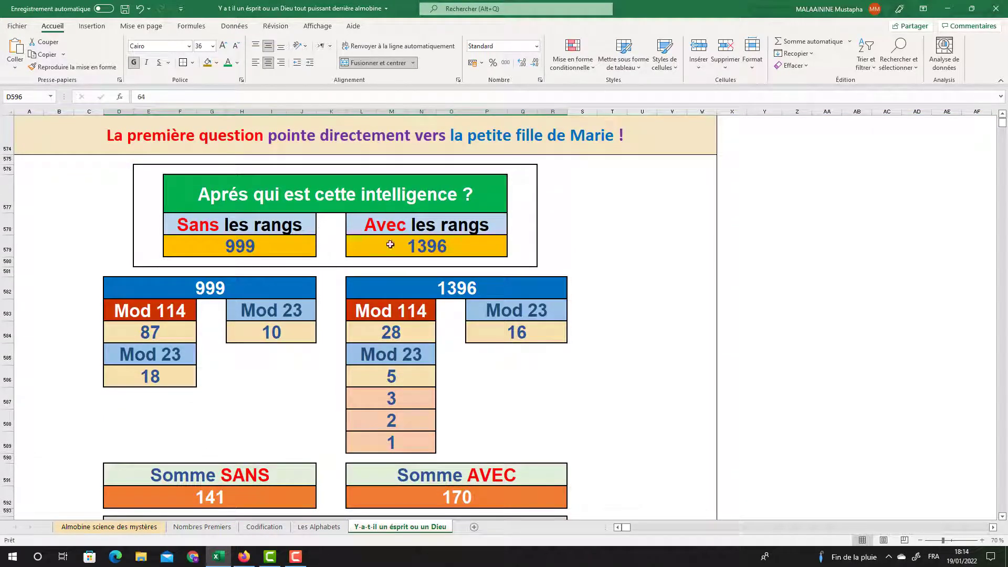
{"action": "scroll", "coordinate": [391, 260], "scroll_direction": "down", "scroll_amount": 7}
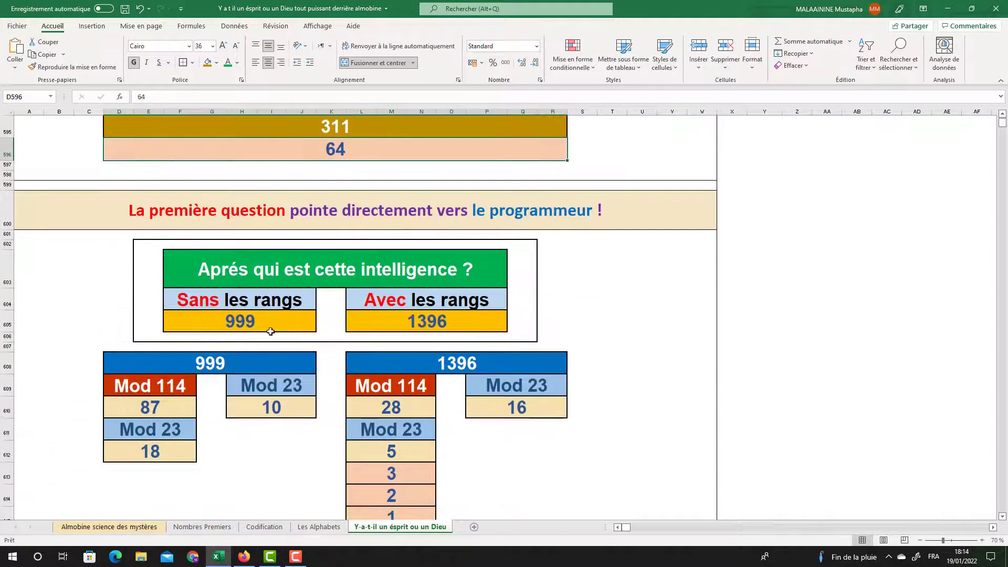
{"action": "left_click", "coordinate": [254, 323]}
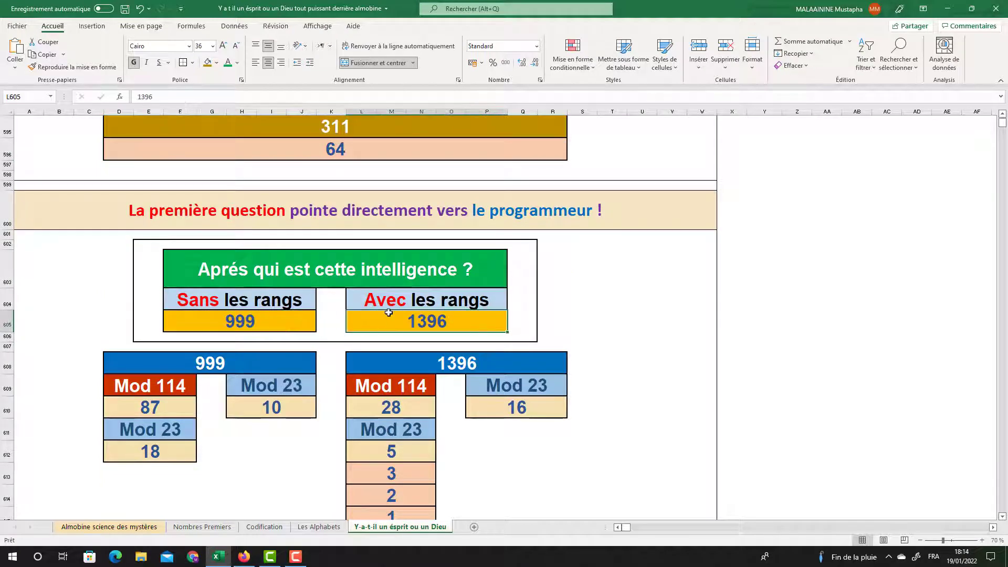
{"action": "scroll", "coordinate": [380, 311], "scroll_direction": "down", "scroll_amount": 1}
{"action": "left_click_drag", "start_coordinate": [152, 351], "coordinate": [568, 355]}
{"action": "left_click_drag", "start_coordinate": [460, 371], "coordinate": [167, 355]}
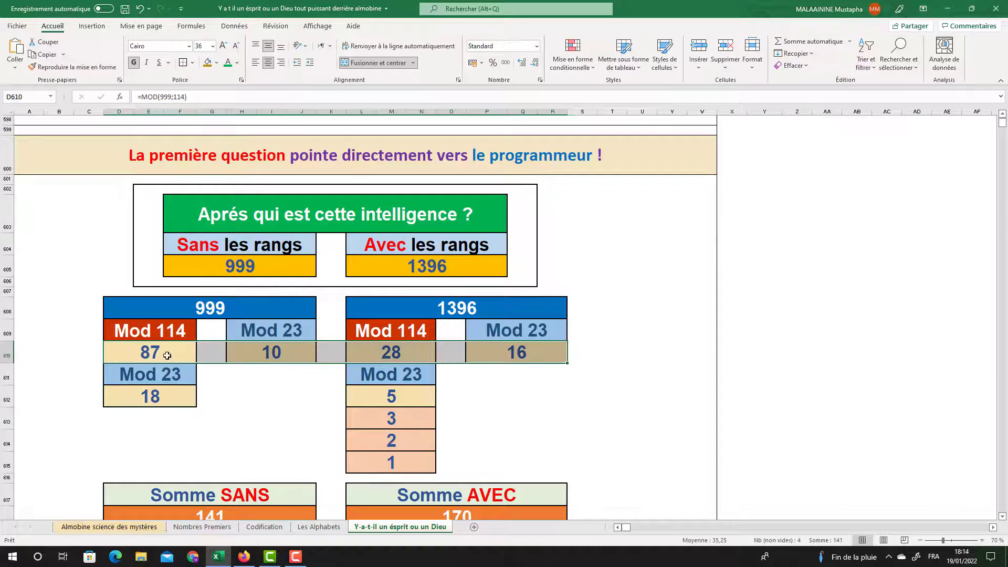
Step: Inspect the Mod 114 result in L610, the Mod 23 result in L612, and the successive ranks in L613 to L615
{"action": "left_click", "coordinate": [377, 352]}
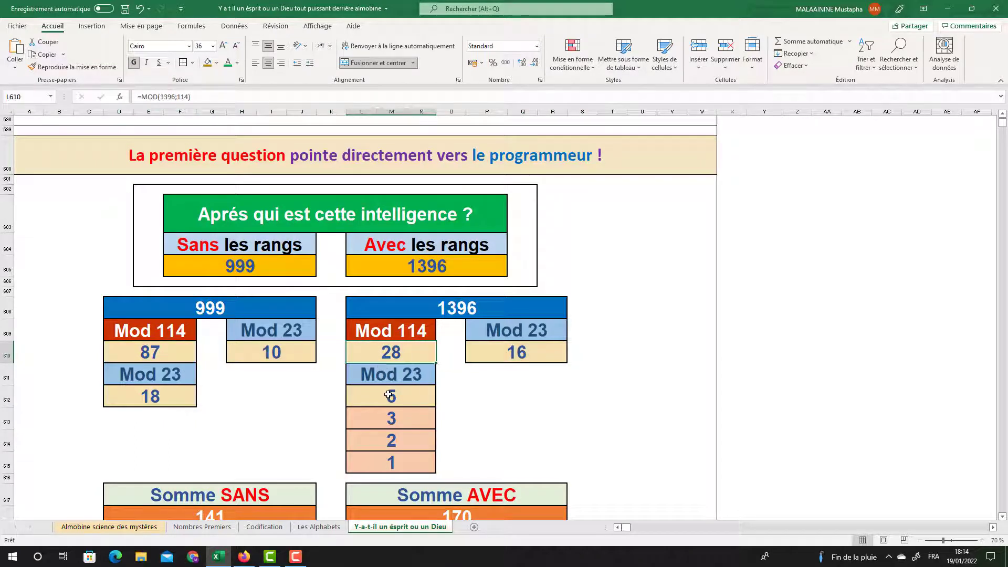
{"action": "left_click", "coordinate": [388, 394]}
{"action": "left_click", "coordinate": [393, 417]}
{"action": "left_click", "coordinate": [391, 439]}
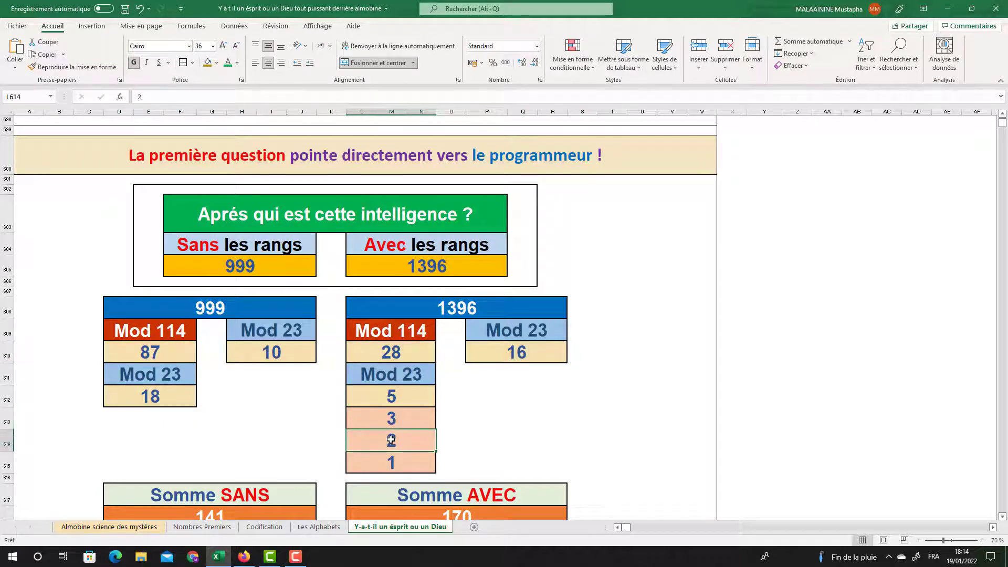
{"action": "left_click", "coordinate": [391, 458]}
{"action": "scroll", "coordinate": [404, 400], "scroll_direction": "down", "scroll_amount": 1}
{"action": "scroll", "coordinate": [404, 400], "scroll_direction": "down", "scroll_amount": 2}
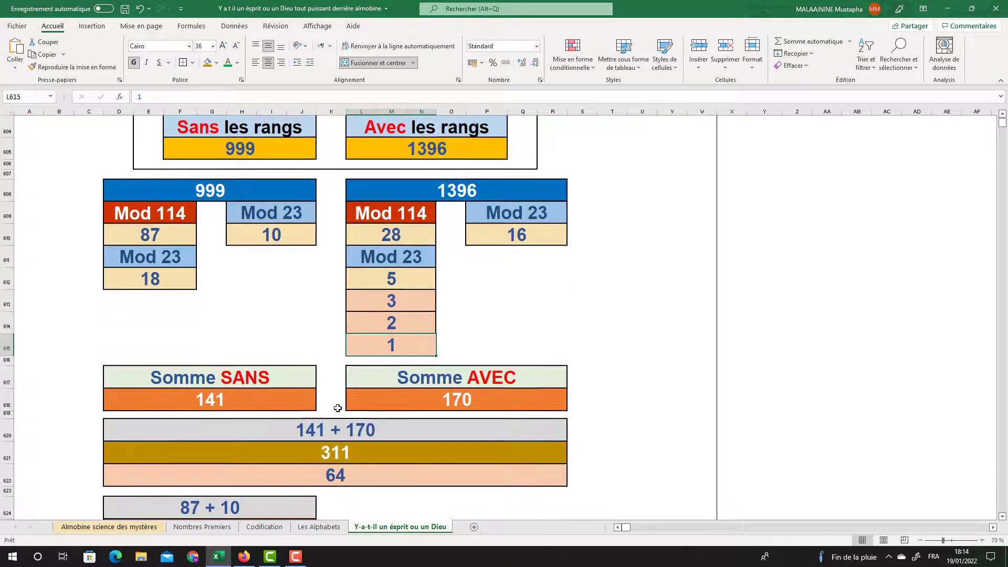
Step: Inspect the sum formulas in D618 and L618, their addition in D621, and the rank in D622
{"action": "double_click", "coordinate": [250, 400]}
{"action": "key", "text": "Return"}
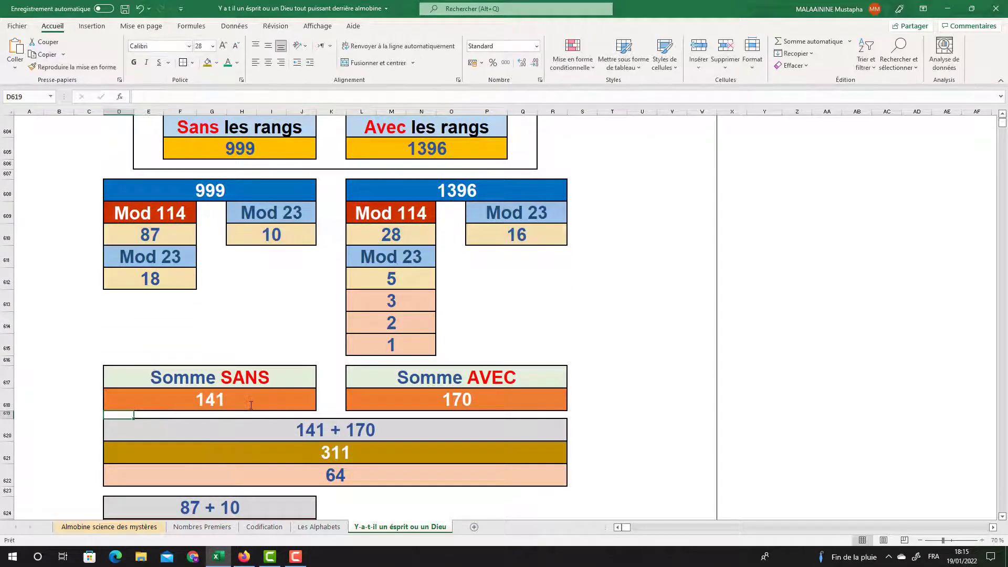
{"action": "double_click", "coordinate": [468, 399]}
{"action": "key", "text": "Return"}
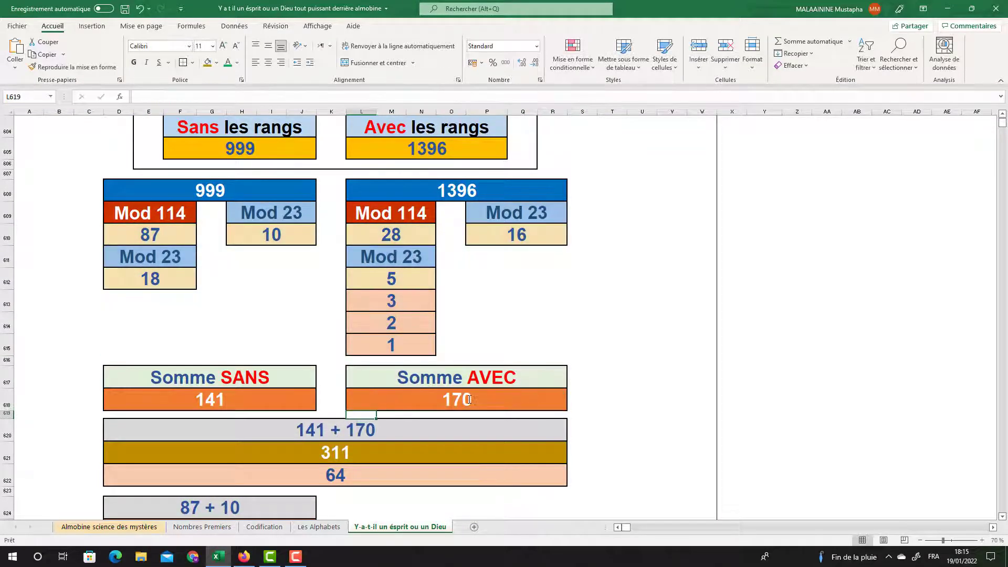
{"action": "scroll", "coordinate": [468, 399], "scroll_direction": "down", "scroll_amount": 1}
{"action": "left_click", "coordinate": [341, 402]}
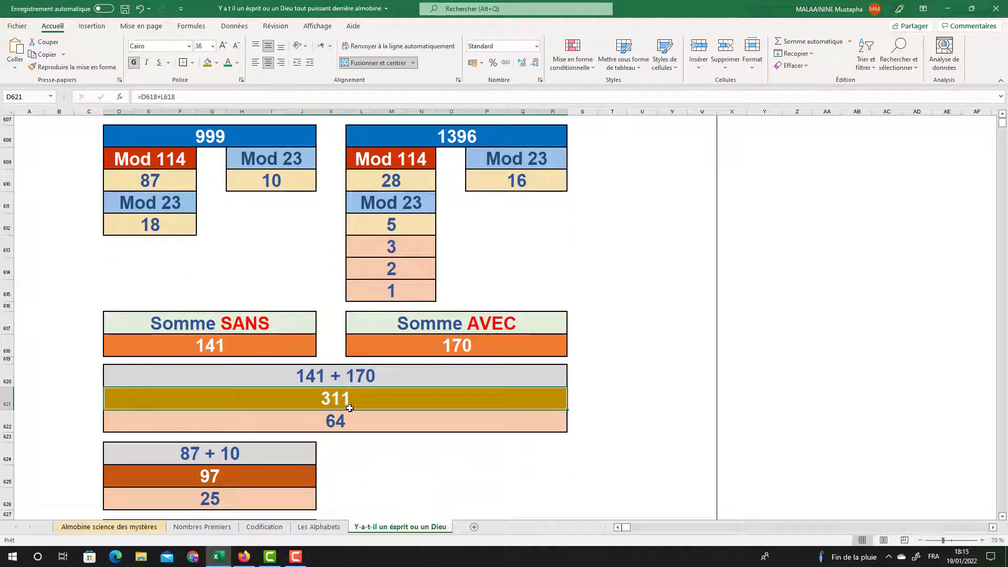
{"action": "left_click", "coordinate": [342, 415]}
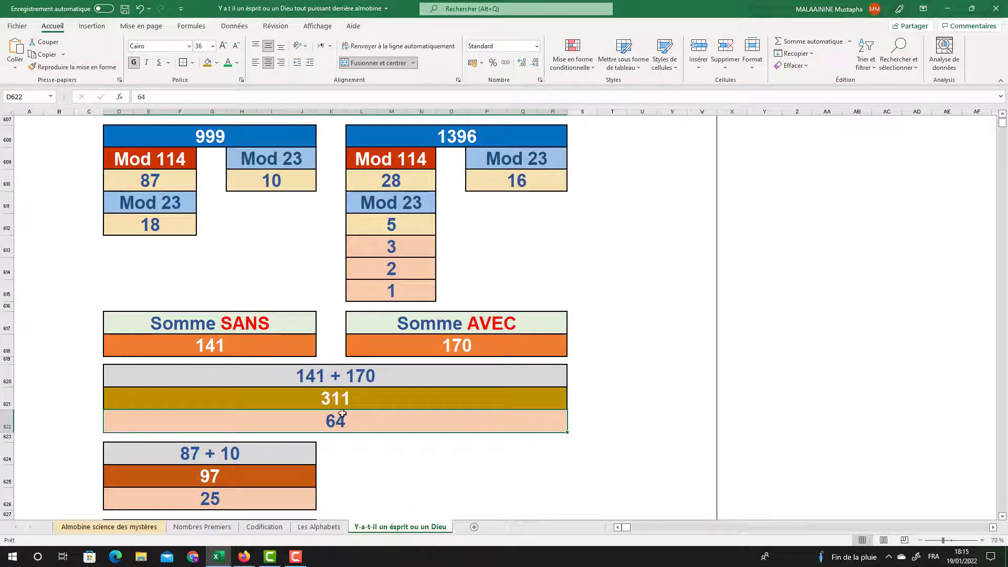
Step: Inspect the modulo results in D610 and H610, their addition in D625, and the rank in D626
{"action": "left_click", "coordinate": [149, 181]}
{"action": "left_click", "coordinate": [231, 187]}
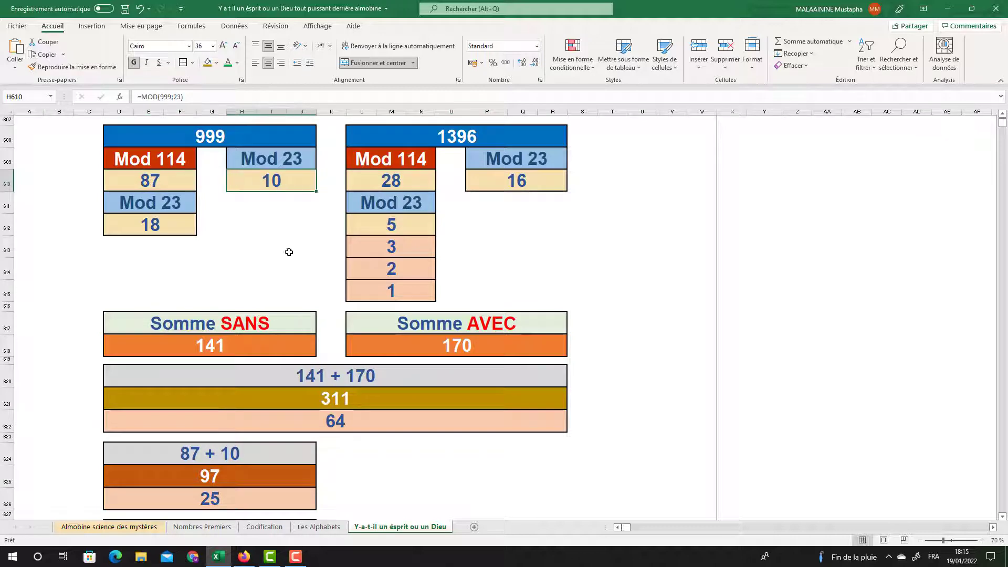
{"action": "left_click", "coordinate": [204, 475]}
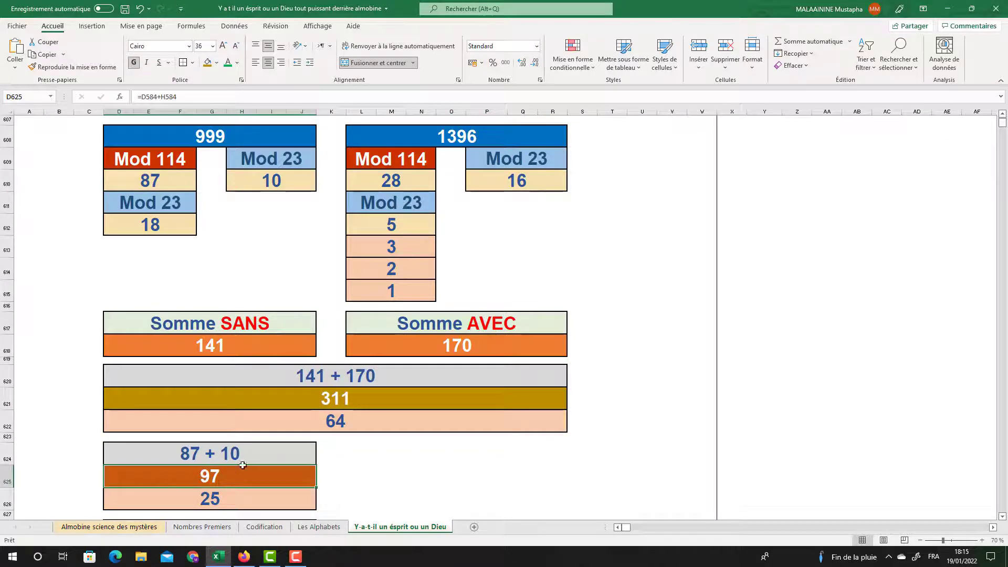
{"action": "scroll", "coordinate": [243, 465], "scroll_direction": "down", "scroll_amount": 1}
{"action": "left_click", "coordinate": [208, 450]}
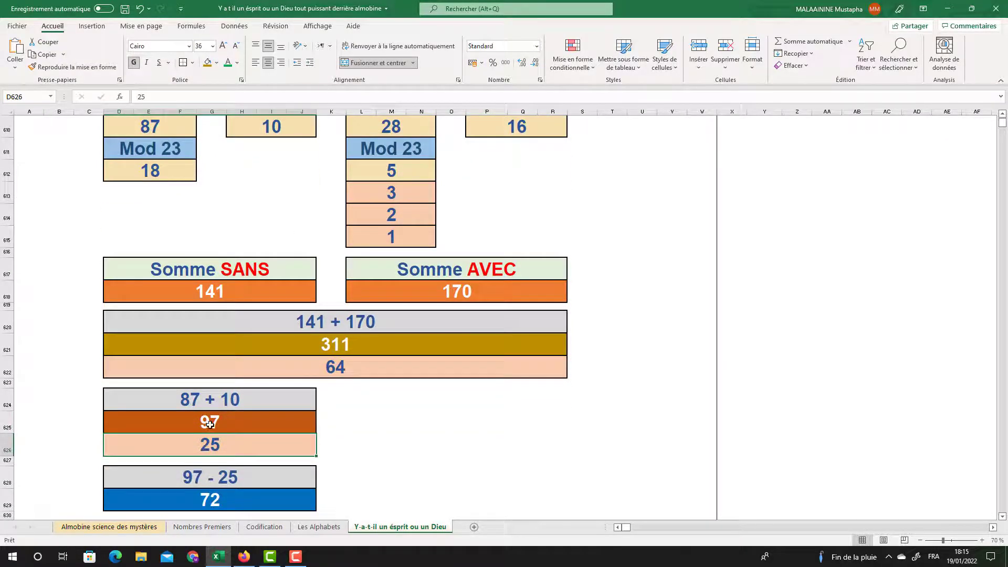
Step: Color the number 97 red and the number 25 black in the D628 subtraction label
{"action": "key", "text": "Down"}
{"action": "key", "text": "Down"}
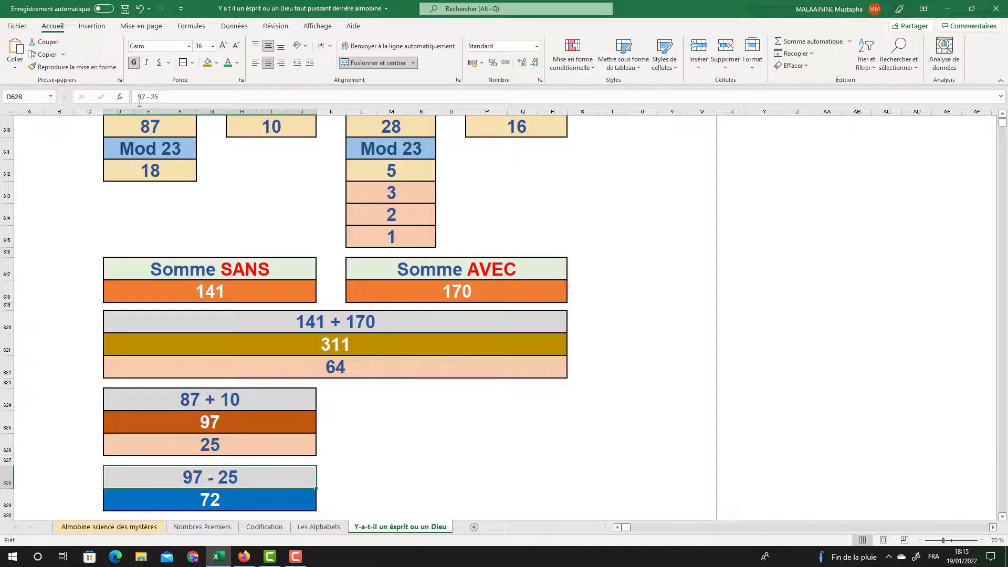
{"action": "double_click", "coordinate": [144, 97]}
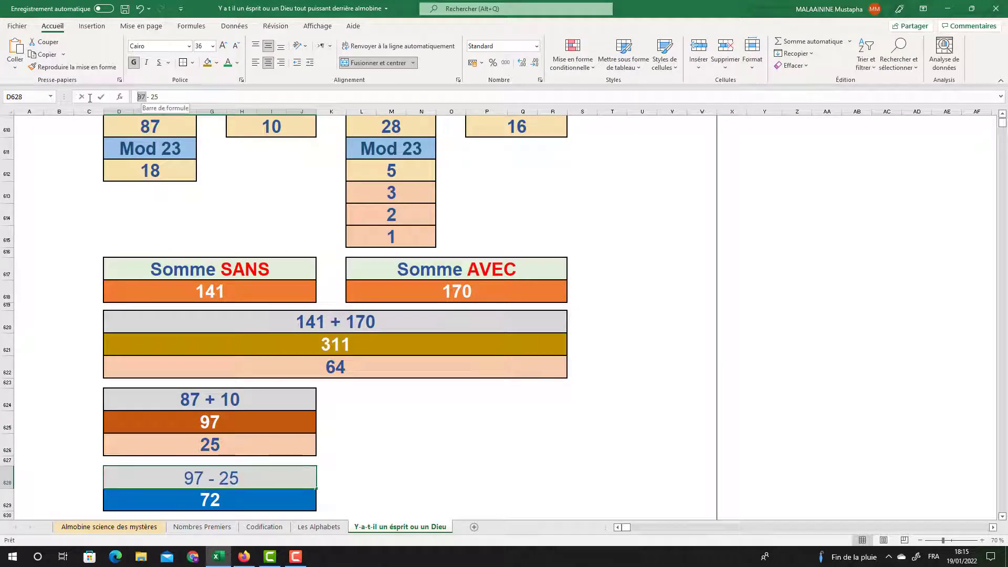
{"action": "left_click", "coordinate": [237, 63]}
{"action": "left_click", "coordinate": [236, 177]}
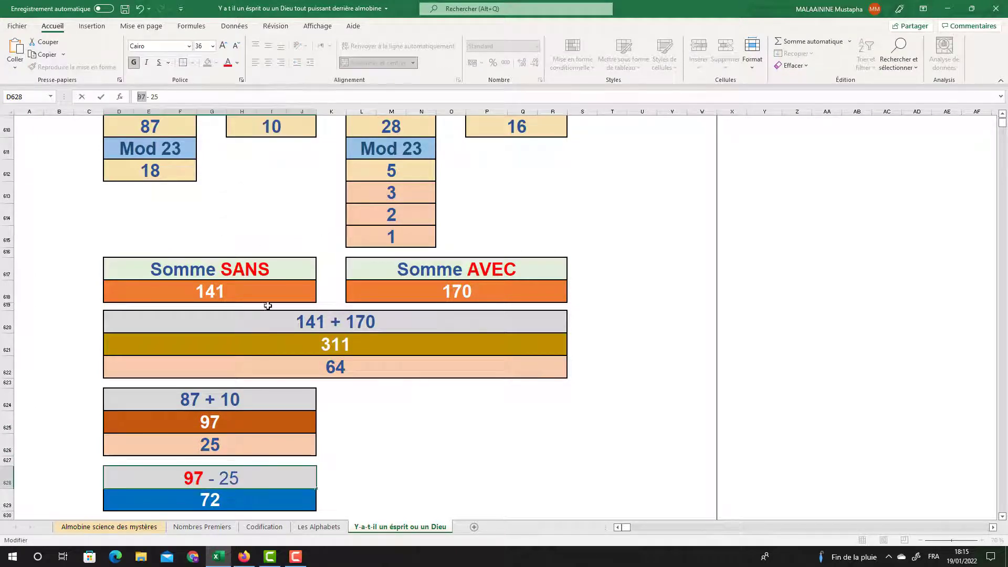
{"action": "double_click", "coordinate": [225, 477]}
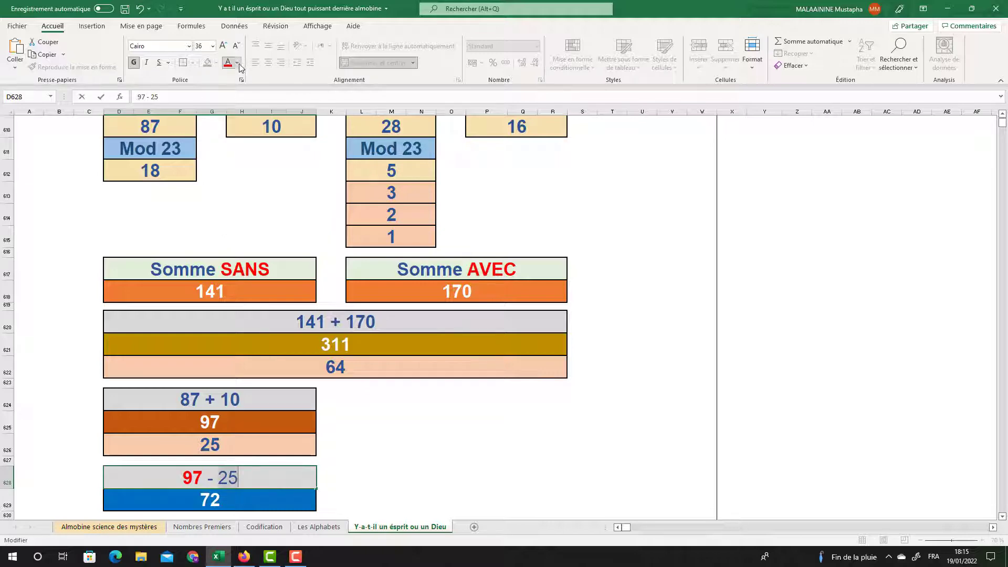
{"action": "left_click", "coordinate": [237, 63]}
{"action": "left_click", "coordinate": [235, 78]}
{"action": "left_click", "coordinate": [488, 403]}
Step: Inspect the subtraction results in D629 and D632
{"action": "scroll", "coordinate": [474, 401], "scroll_direction": "down", "scroll_amount": 1}
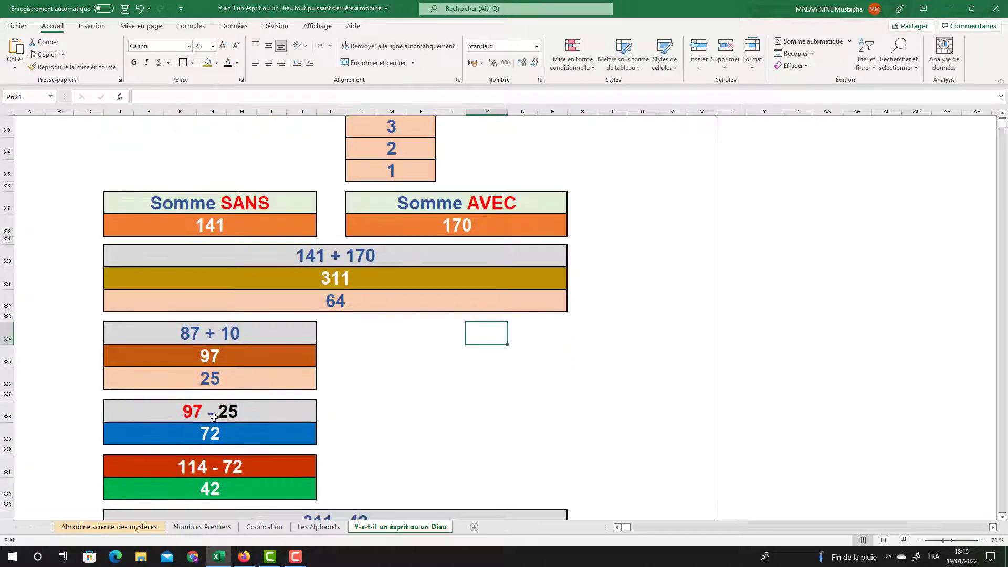
{"action": "left_click", "coordinate": [205, 433]}
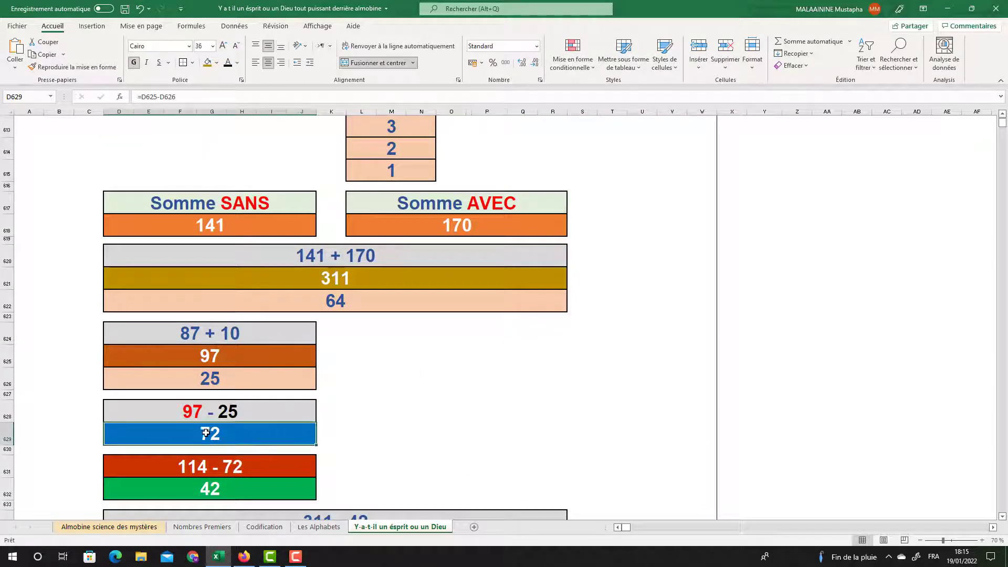
{"action": "left_click", "coordinate": [208, 488]}
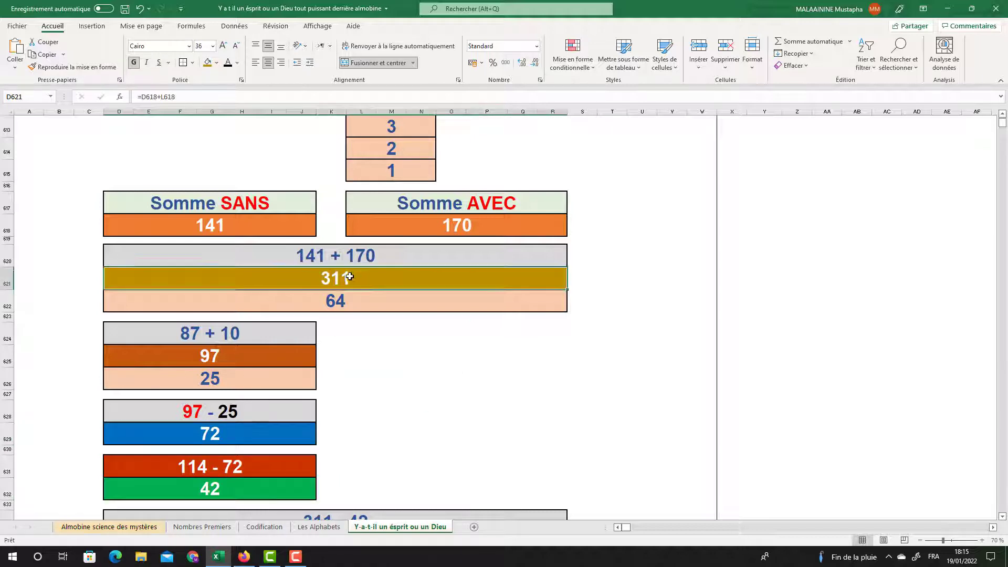
Step: Highlight the الله letter-value table with its total in D637:R640 and compare it with the question's sums above
{"action": "scroll", "coordinate": [325, 380], "scroll_direction": "down", "scroll_amount": 1}
{"action": "scroll", "coordinate": [370, 357], "scroll_direction": "down", "scroll_amount": 2}
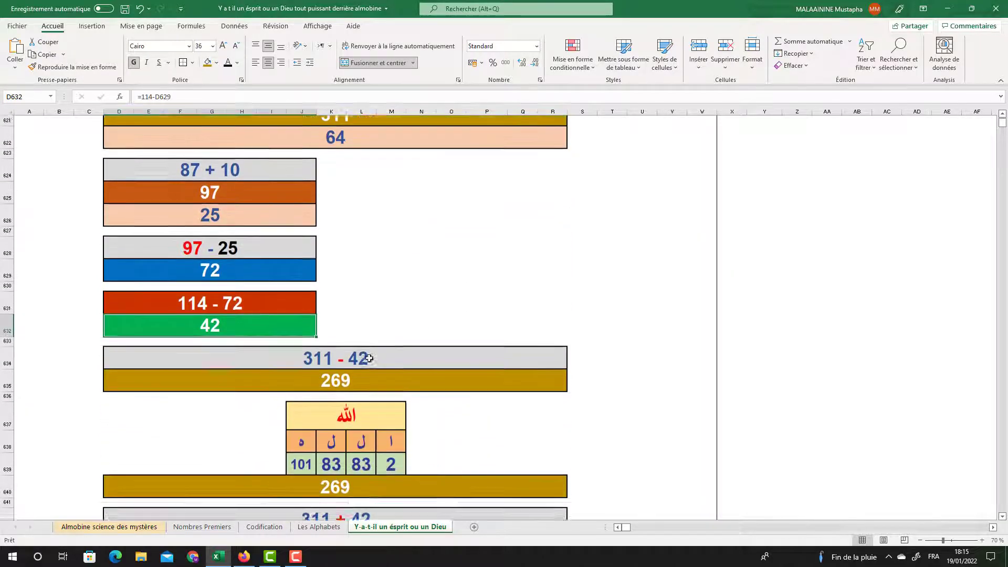
{"action": "left_click_drag", "start_coordinate": [135, 396], "coordinate": [480, 475]}
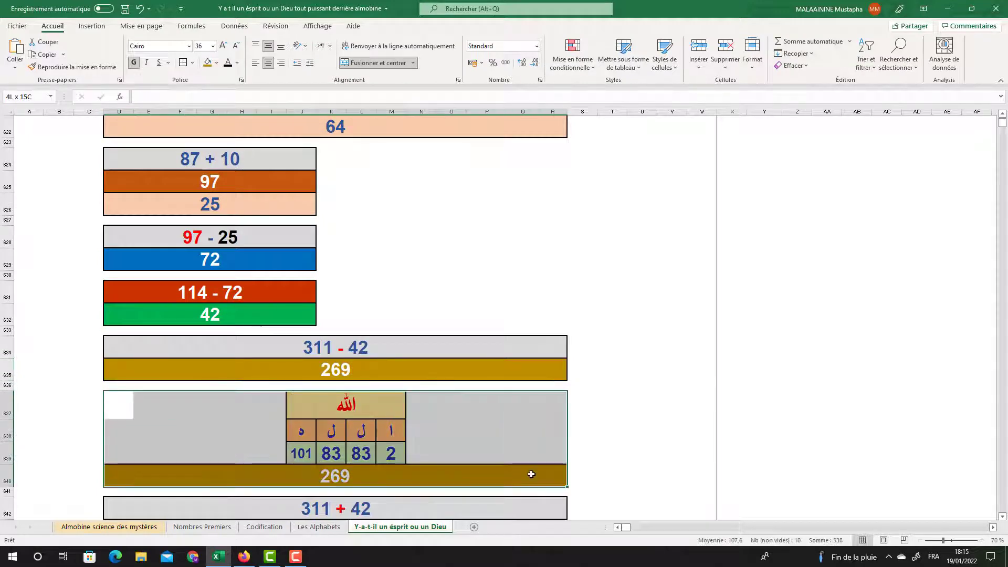
{"action": "scroll", "coordinate": [529, 296], "scroll_direction": "up", "scroll_amount": 7}
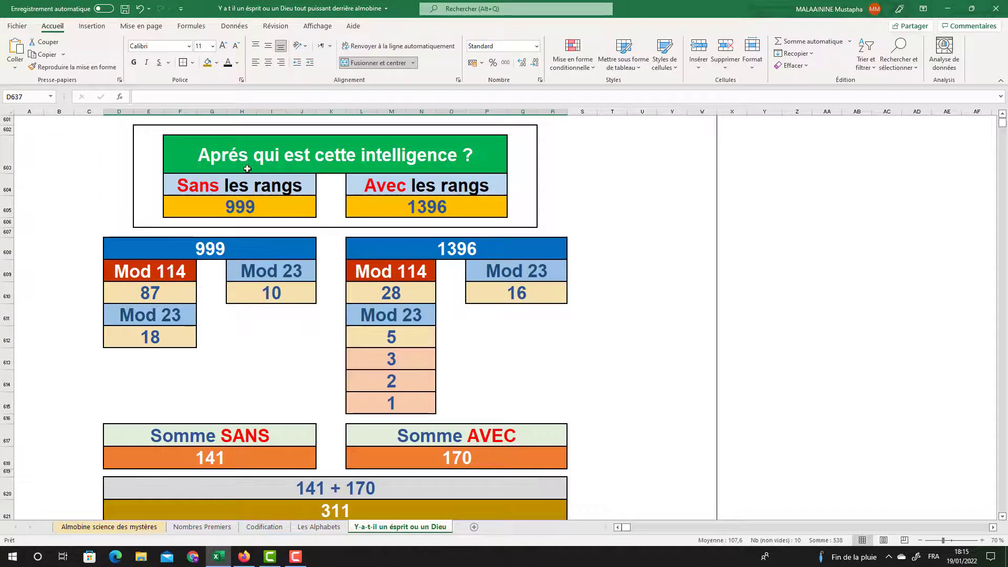
{"action": "scroll", "coordinate": [465, 225], "scroll_direction": "down", "scroll_amount": 8}
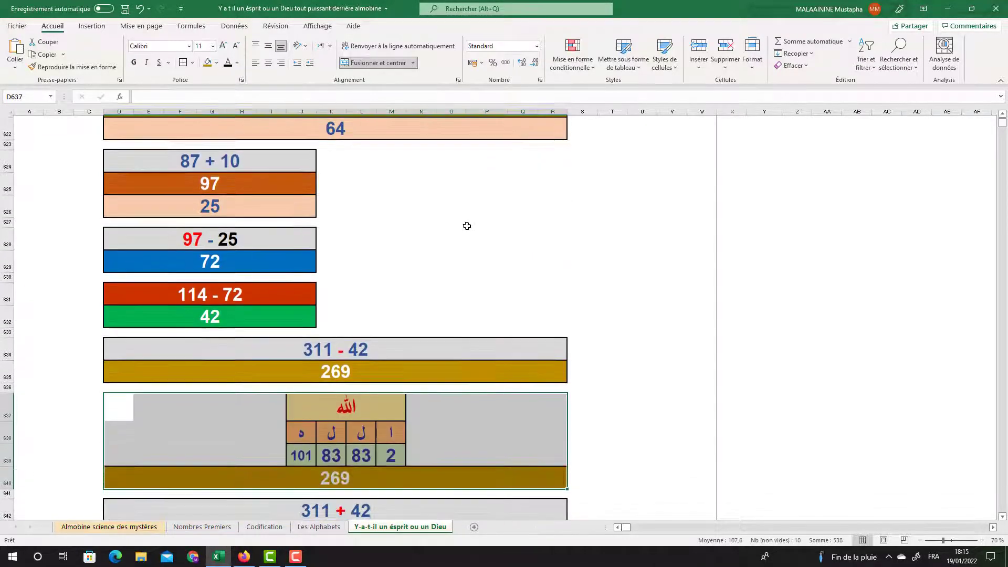
{"action": "left_click_drag", "start_coordinate": [139, 347], "coordinate": [523, 412]}
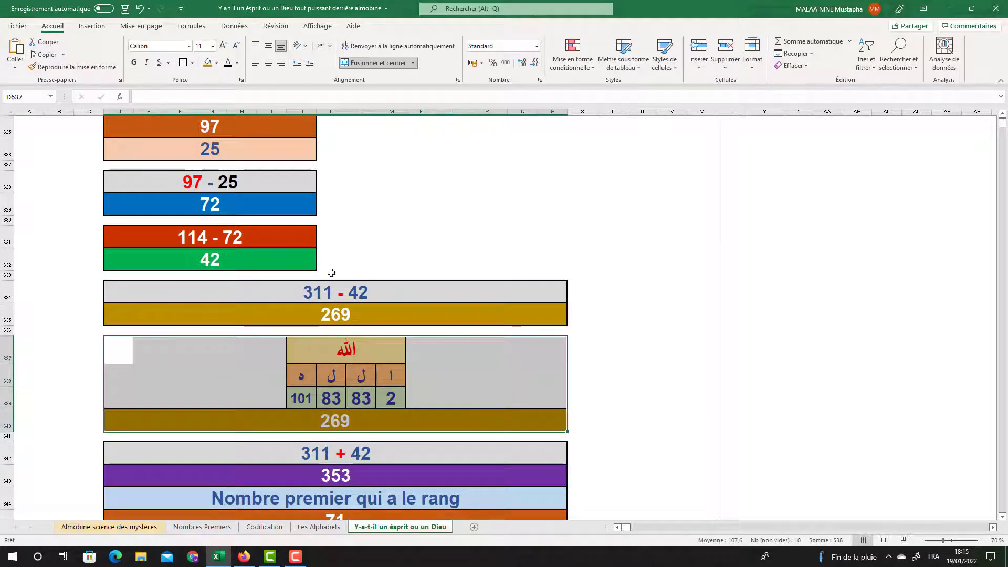
Step: Inspect the addition formula in D621, review the 311 + 42 and 91 + 269 blocks, and highlight the الله table in rows 659 to 663
{"action": "scroll", "coordinate": [398, 321], "scroll_direction": "up", "scroll_amount": 2}
{"action": "left_click", "coordinate": [331, 154]}
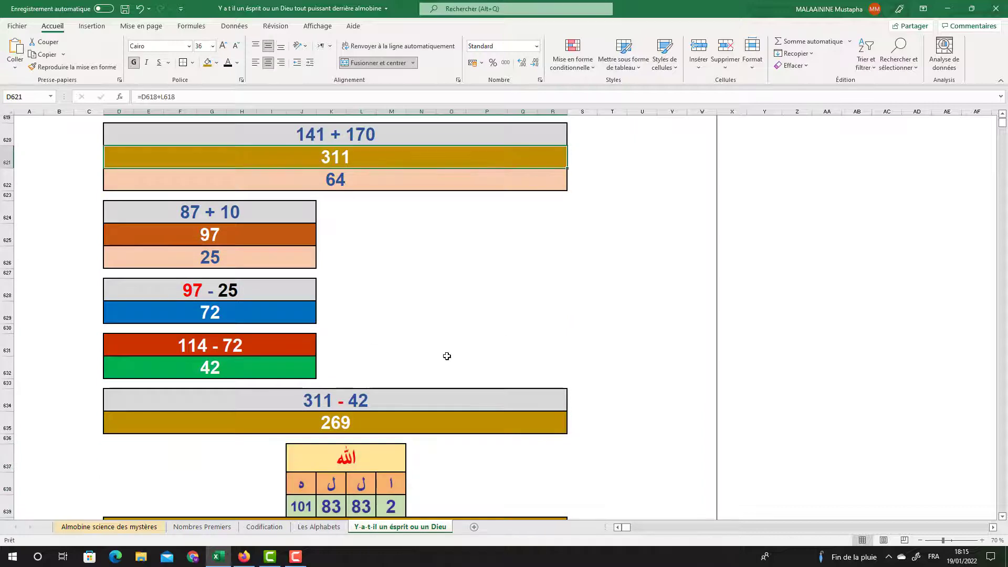
{"action": "scroll", "coordinate": [446, 353], "scroll_direction": "down", "scroll_amount": 3}
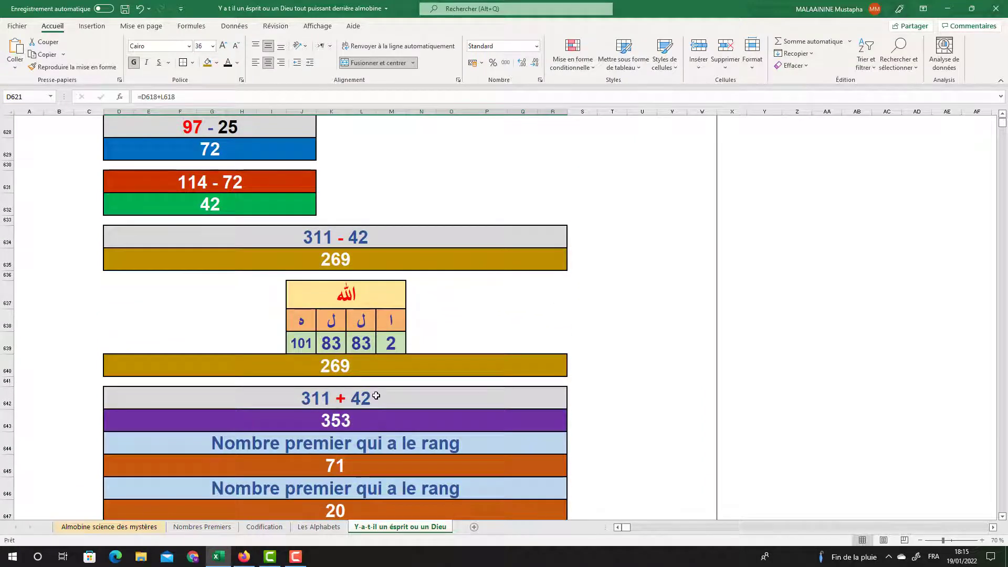
{"action": "scroll", "coordinate": [370, 395], "scroll_direction": "down", "scroll_amount": 2}
{"action": "scroll", "coordinate": [333, 317], "scroll_direction": "down", "scroll_amount": 1}
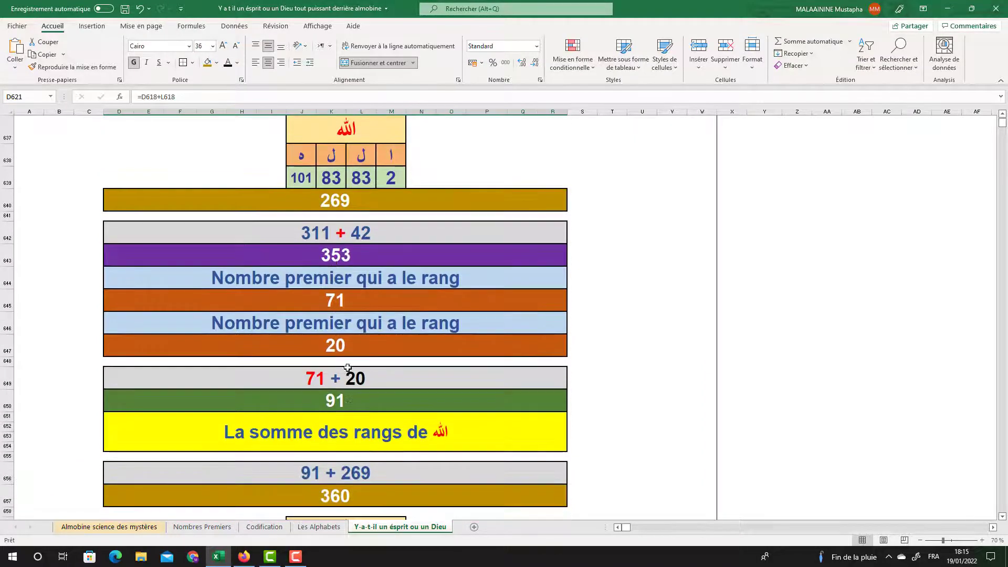
{"action": "scroll", "coordinate": [351, 401], "scroll_direction": "down", "scroll_amount": 3}
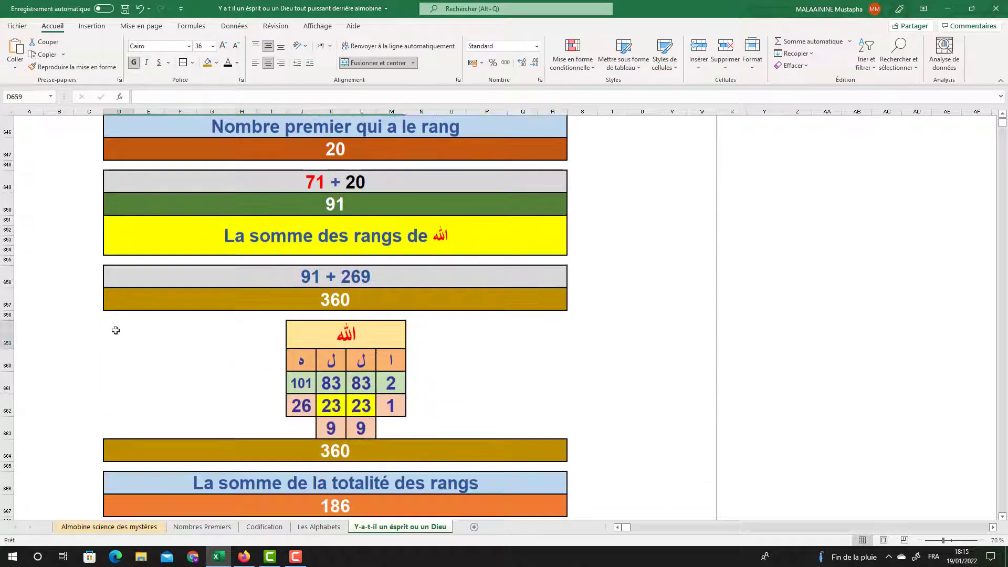
{"action": "left_click_drag", "start_coordinate": [115, 329], "coordinate": [571, 423]}
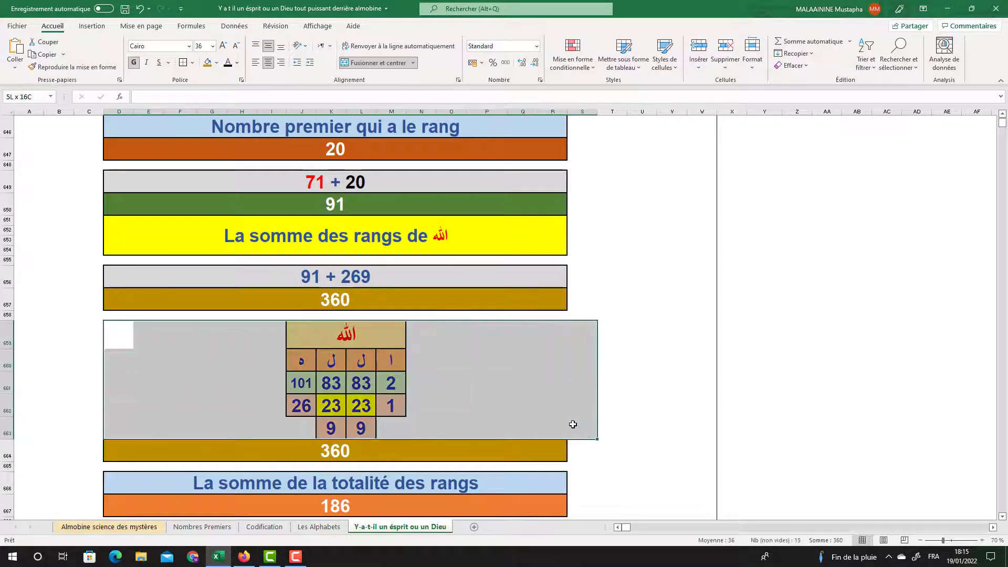
Step: Open the total-of-ranks formula in D667 and trace its referenced cells up through the sheet
{"action": "double_click", "coordinate": [342, 507]}
{"action": "scroll", "coordinate": [367, 466], "scroll_direction": "up", "scroll_amount": 4}
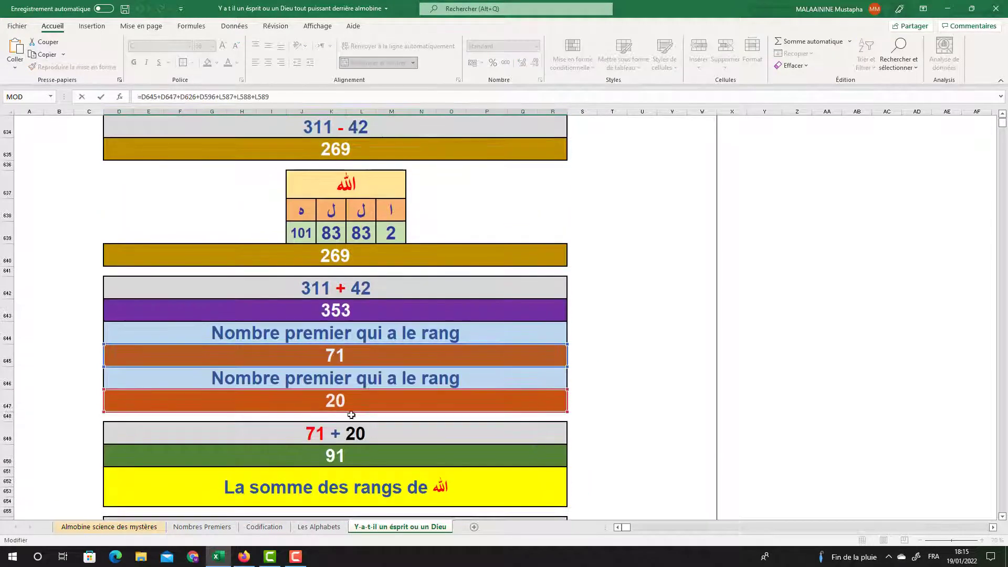
{"action": "scroll", "coordinate": [341, 358], "scroll_direction": "up", "scroll_amount": 5}
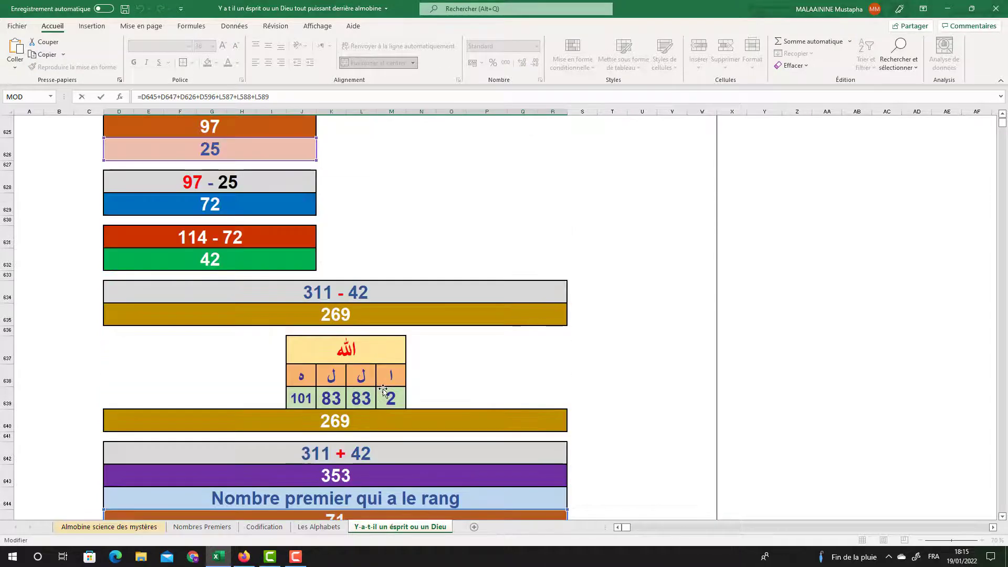
{"action": "scroll", "coordinate": [413, 381], "scroll_direction": "up", "scroll_amount": 4}
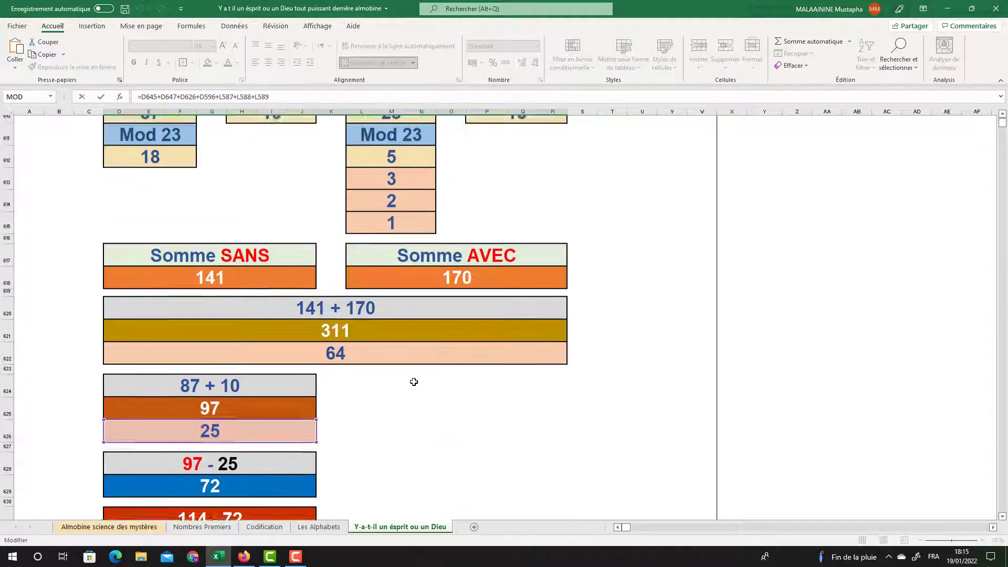
{"action": "scroll", "coordinate": [428, 416], "scroll_direction": "down", "scroll_amount": 7}
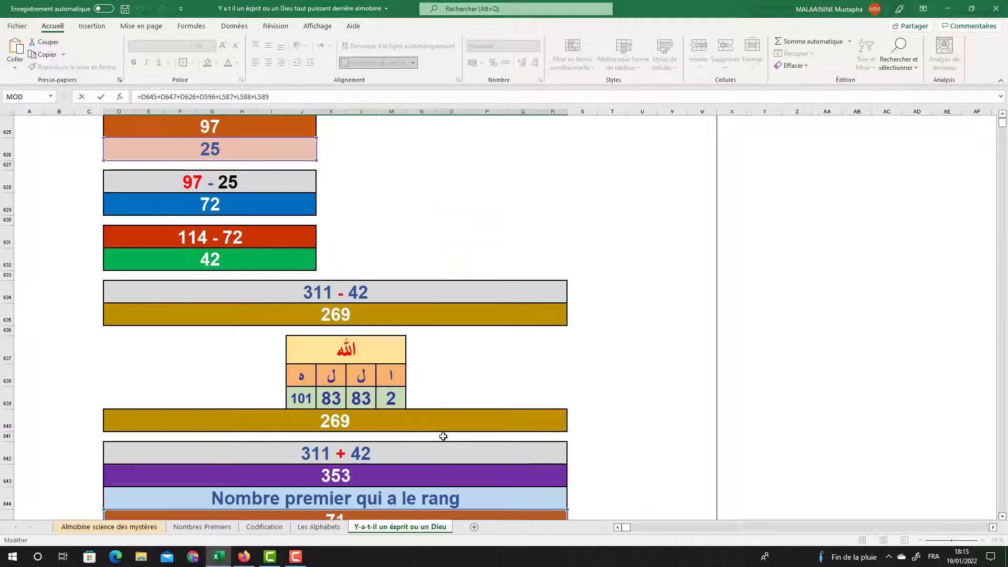
{"action": "scroll", "coordinate": [443, 437], "scroll_direction": "up", "scroll_amount": 5}
{"action": "scroll", "coordinate": [442, 436], "scroll_direction": "up", "scroll_amount": 2}
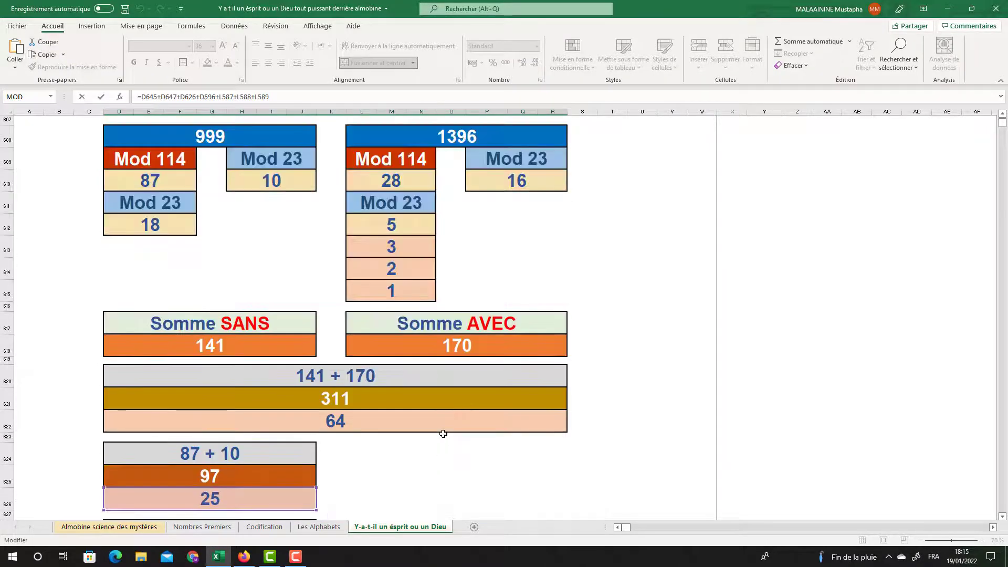
{"action": "key", "text": "End"}
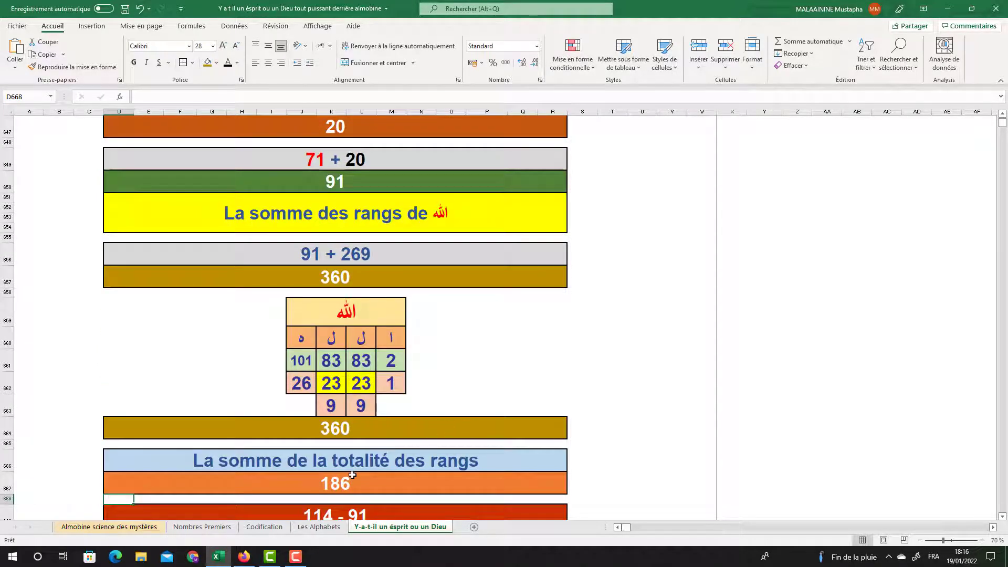
Step: Reopen the D667 formula, check its reference to the rank in D626, and close it without changes
{"action": "scroll", "coordinate": [419, 406], "scroll_direction": "up", "scroll_amount": 11}
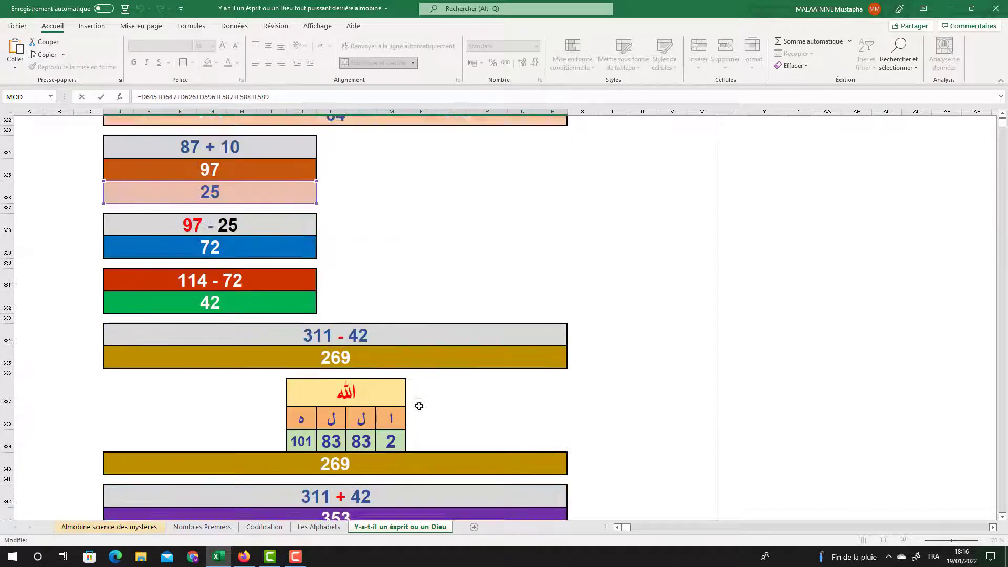
{"action": "scroll", "coordinate": [418, 406], "scroll_direction": "up", "scroll_amount": 2}
{"action": "scroll", "coordinate": [418, 405], "scroll_direction": "down", "scroll_amount": 6}
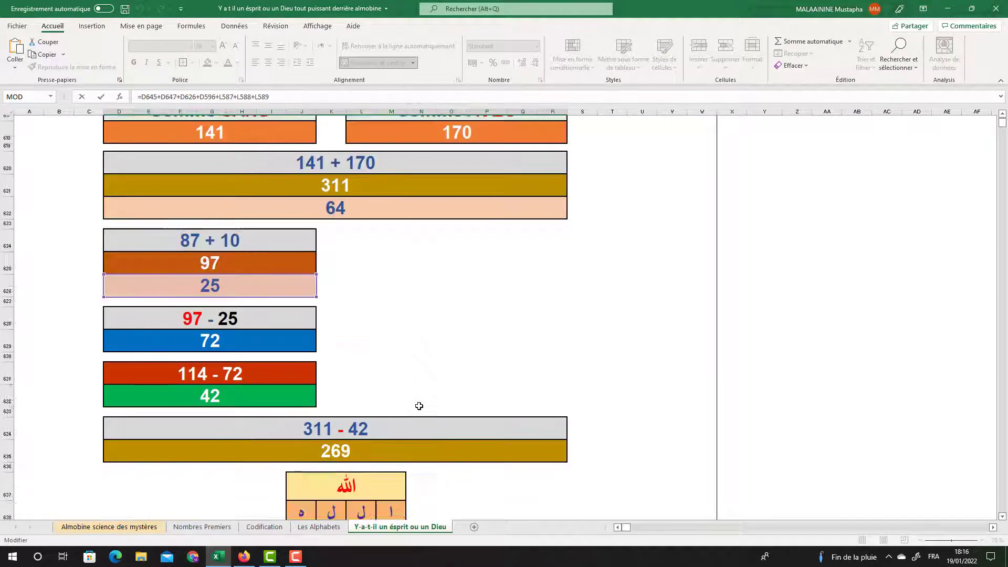
{"action": "scroll", "coordinate": [419, 406], "scroll_direction": "up", "scroll_amount": 1}
{"action": "scroll", "coordinate": [419, 406], "scroll_direction": "down", "scroll_amount": 3}
{"action": "scroll", "coordinate": [419, 406], "scroll_direction": "up", "scroll_amount": 5}
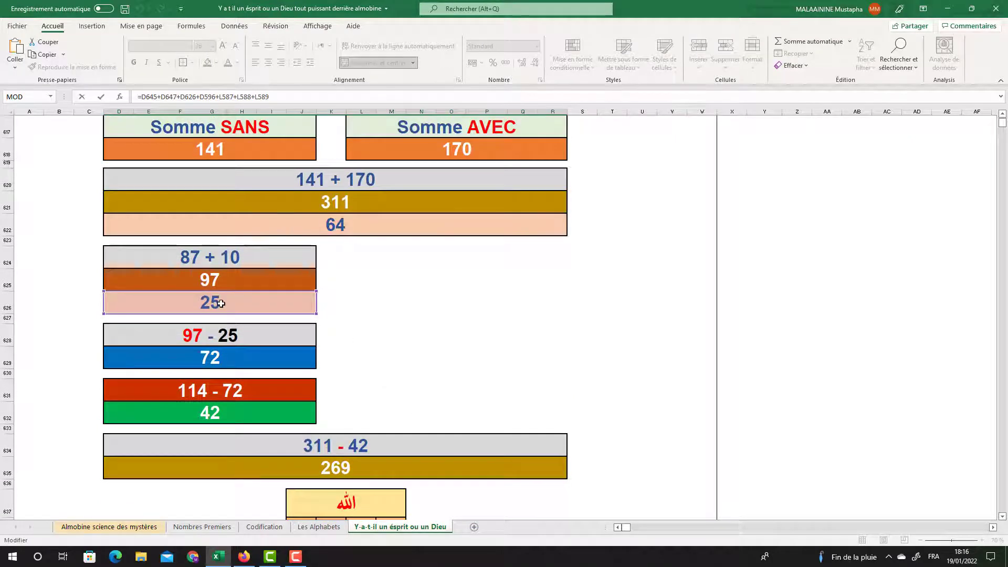
{"action": "key", "text": "Return"}
Step: Inspect the rank in D622 and compare it with the total-of-ranks formula in D667
{"action": "scroll", "coordinate": [326, 286], "scroll_direction": "up", "scroll_amount": 4}
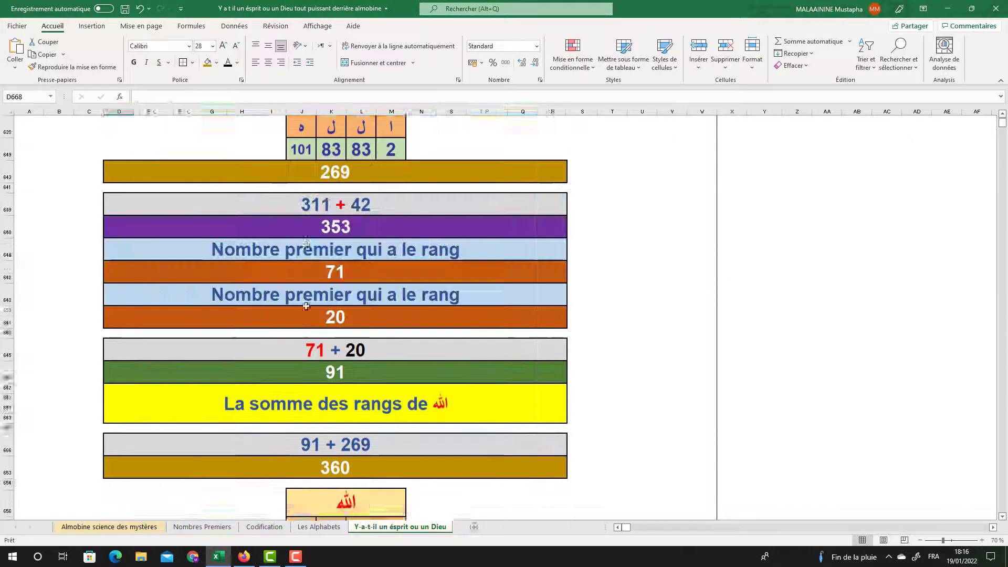
{"action": "scroll", "coordinate": [325, 286], "scroll_direction": "up", "scroll_amount": 4}
{"action": "scroll", "coordinate": [336, 294], "scroll_direction": "up", "scroll_amount": 3}
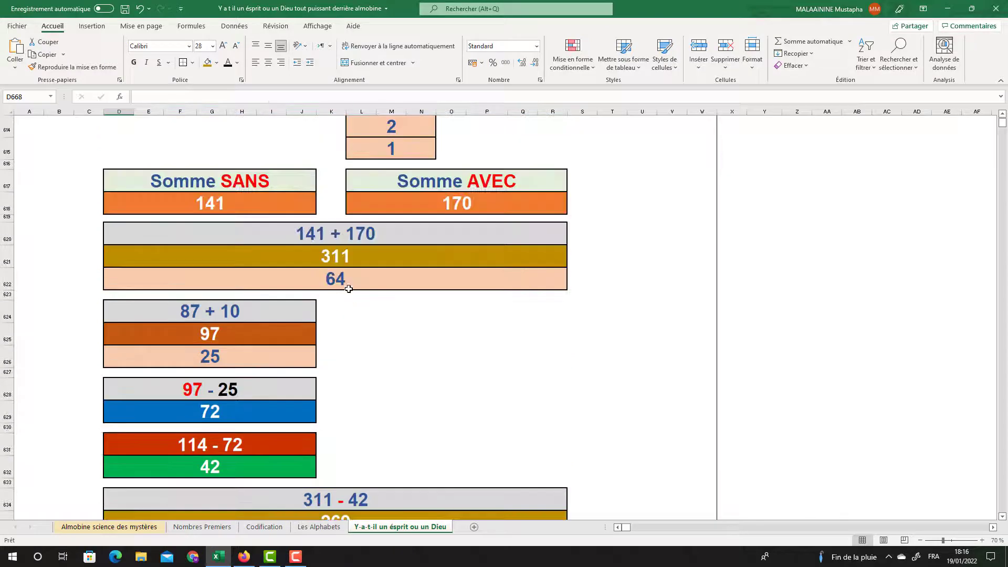
{"action": "left_click", "coordinate": [336, 283]}
{"action": "scroll", "coordinate": [346, 294], "scroll_direction": "down", "scroll_amount": 6}
{"action": "scroll", "coordinate": [348, 299], "scroll_direction": "down", "scroll_amount": 6}
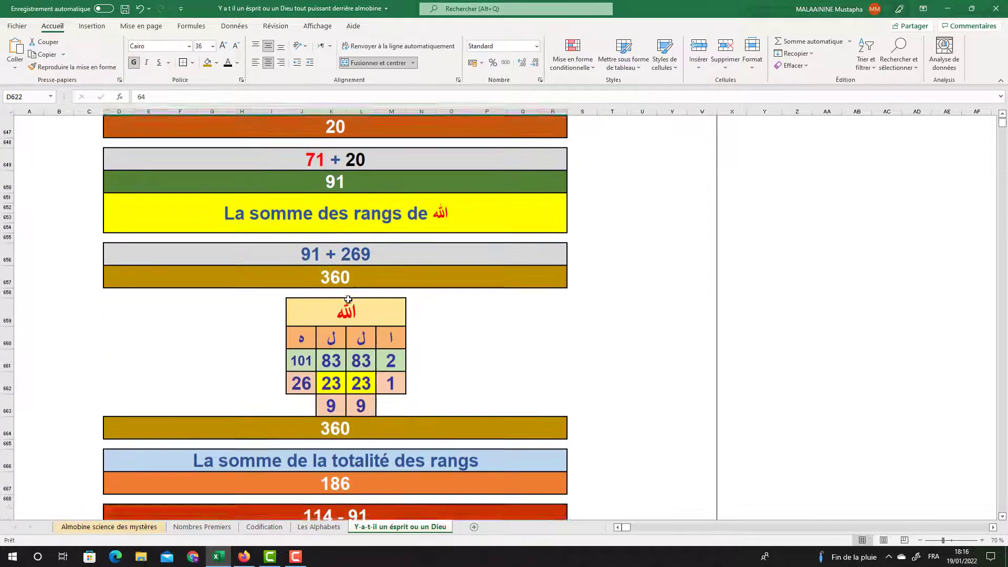
{"action": "left_click", "coordinate": [338, 393]}
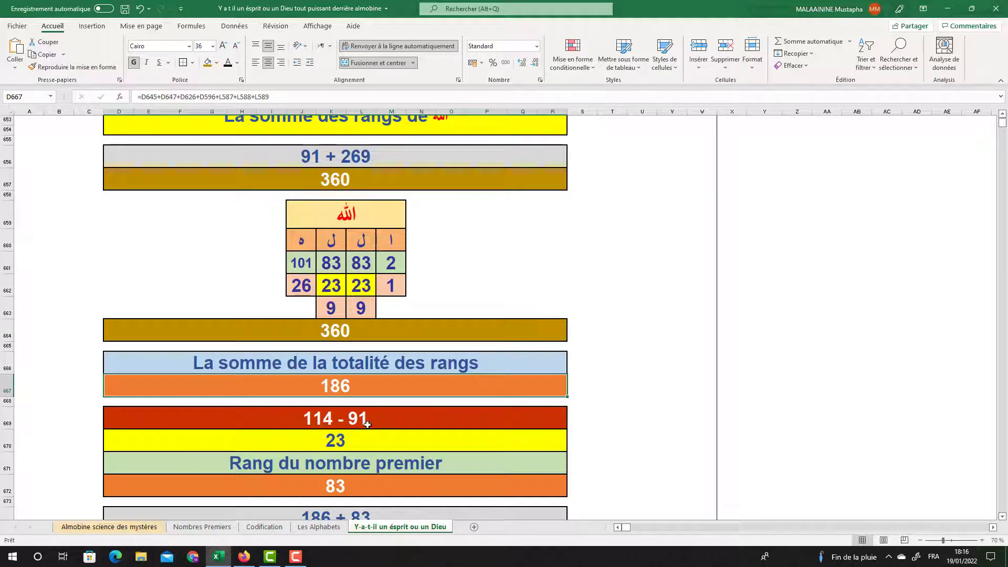
Step: Inspect the subtraction in D670 and the prime number in D672, and highlight the الله table in D677:R680
{"action": "left_click", "coordinate": [353, 441]}
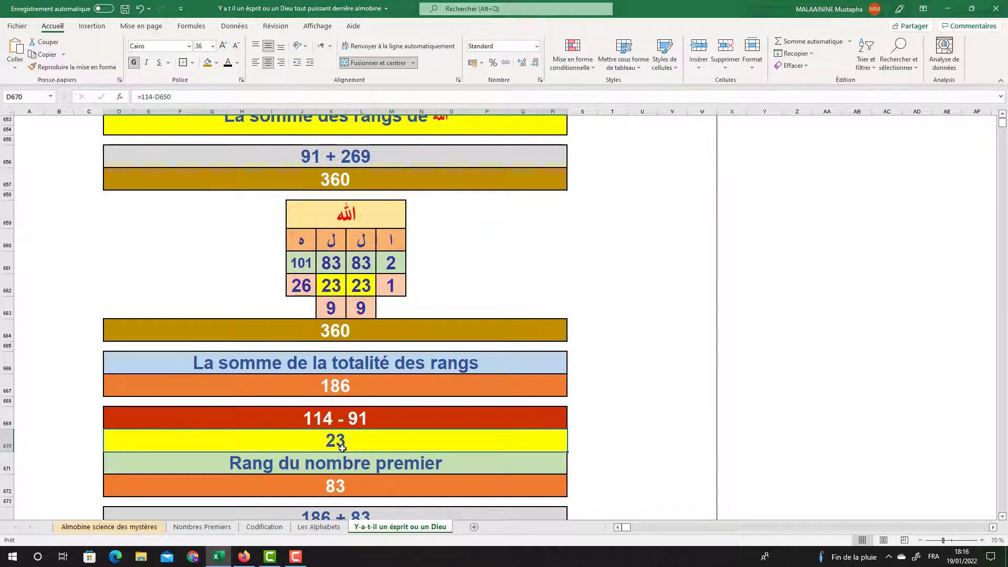
{"action": "left_click", "coordinate": [334, 479]}
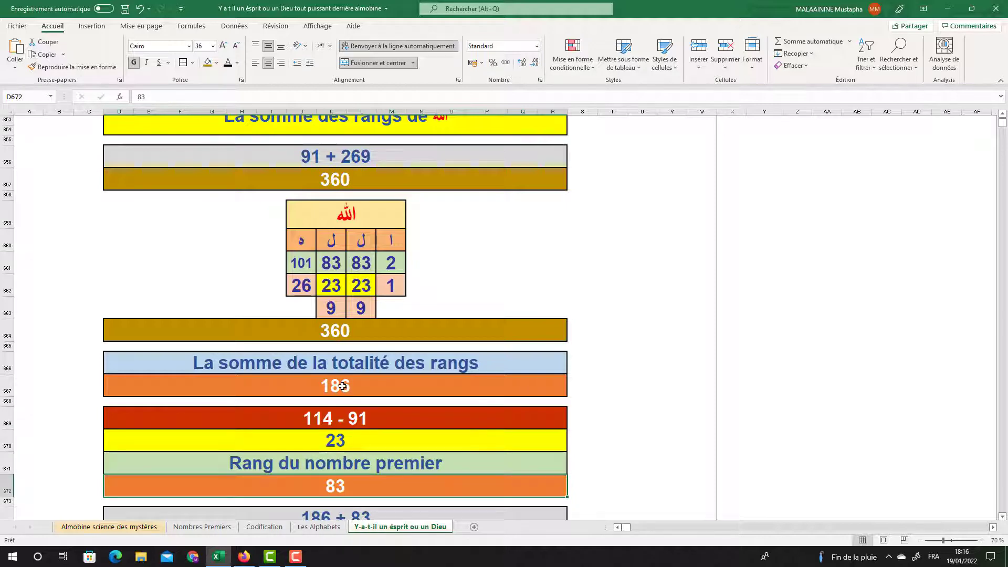
{"action": "scroll", "coordinate": [362, 378], "scroll_direction": "down", "scroll_amount": 2}
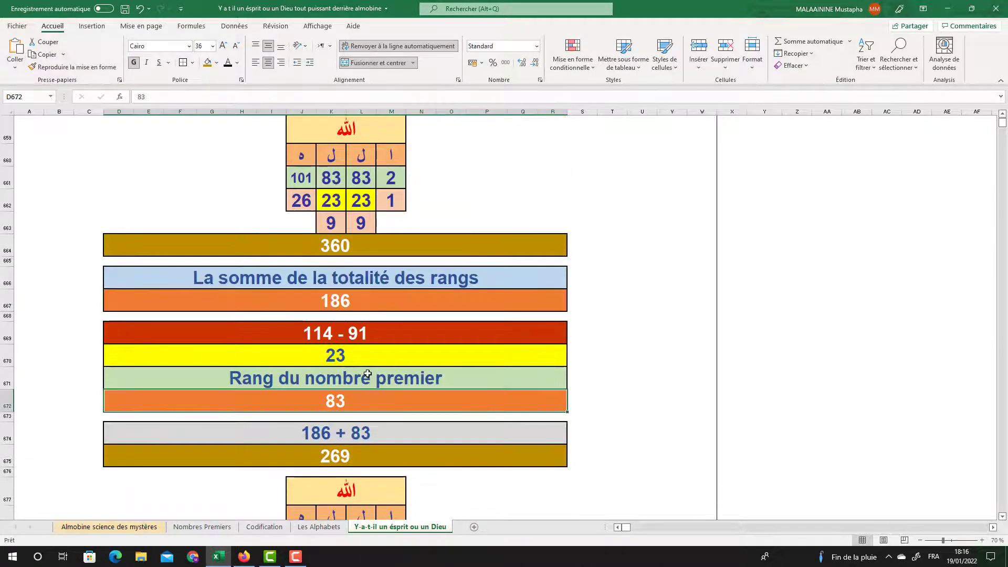
{"action": "scroll", "coordinate": [367, 374], "scroll_direction": "down", "scroll_amount": 3}
{"action": "left_click_drag", "start_coordinate": [131, 349], "coordinate": [528, 404]}
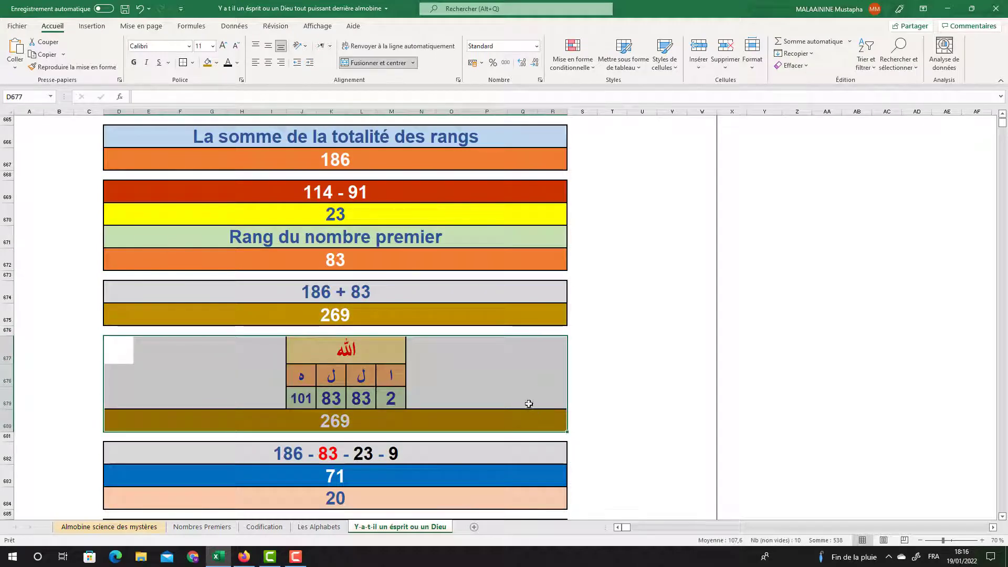
Step: Inspect the terms in D667, D672 and D670 and the subtraction formula in D683 that combines them
{"action": "left_click", "coordinate": [345, 164]}
{"action": "left_click", "coordinate": [333, 257]}
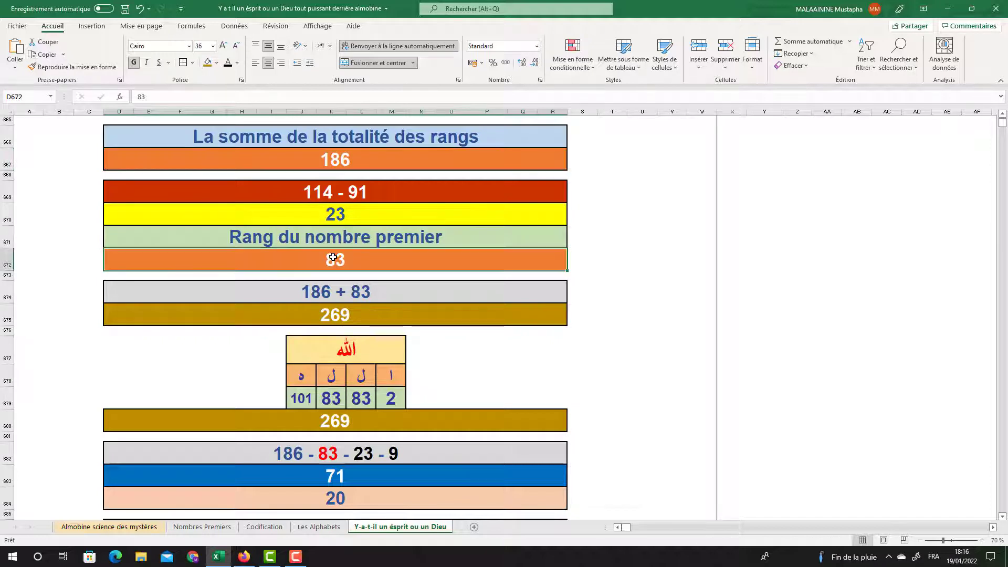
{"action": "left_click", "coordinate": [333, 214]}
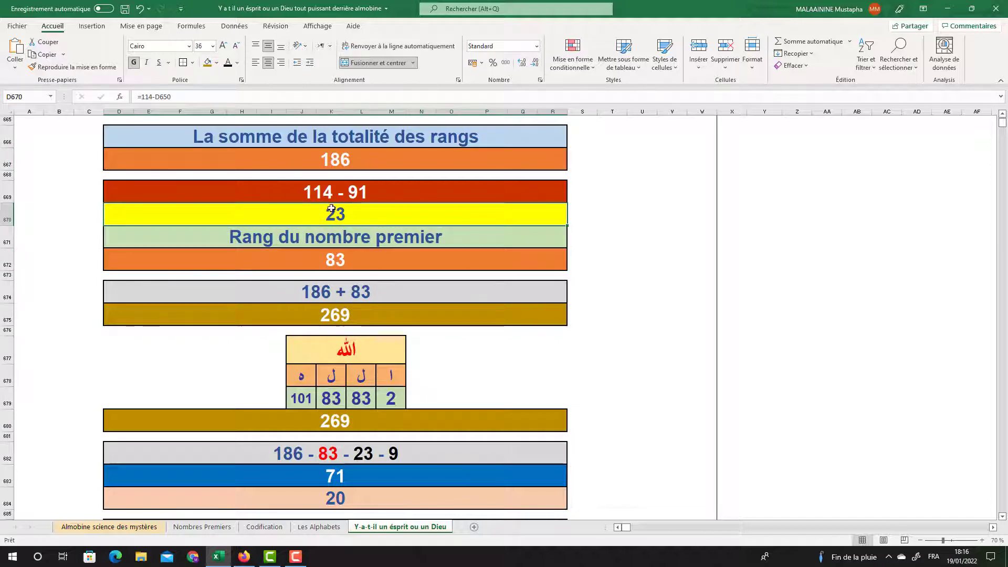
{"action": "scroll", "coordinate": [395, 447], "scroll_direction": "down", "scroll_amount": 1}
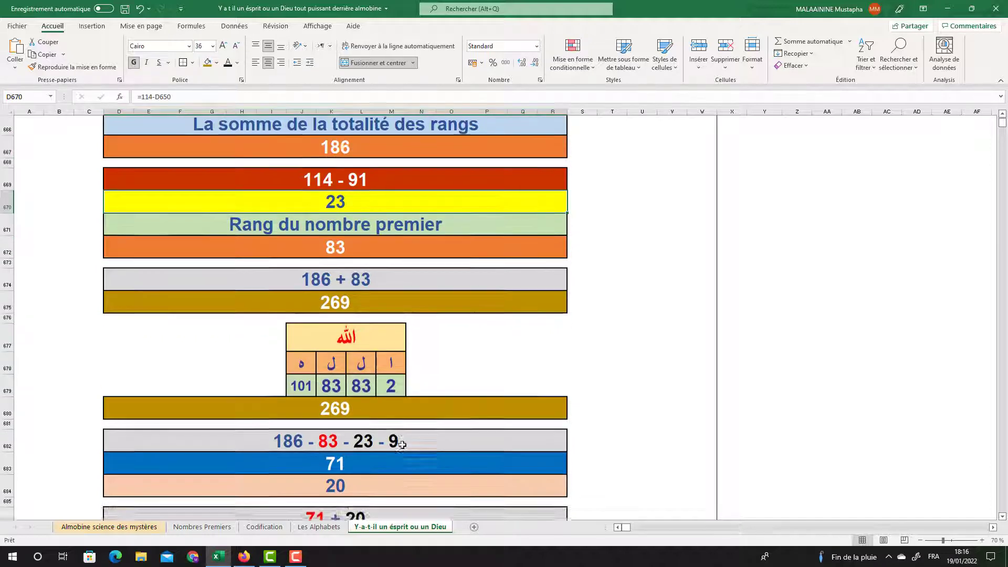
{"action": "left_click", "coordinate": [333, 425]}
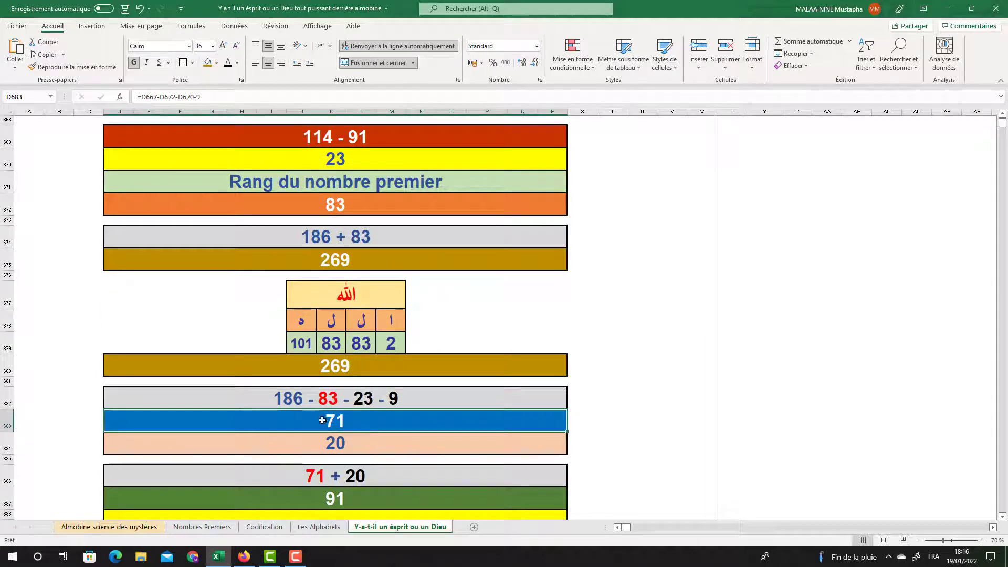
Step: Inspect the rank in D684, the addition in D687 and the sum in D675, and view the الله table in rows 696 to 701
{"action": "scroll", "coordinate": [338, 417], "scroll_direction": "down", "scroll_amount": 2}
{"action": "left_click", "coordinate": [337, 382]}
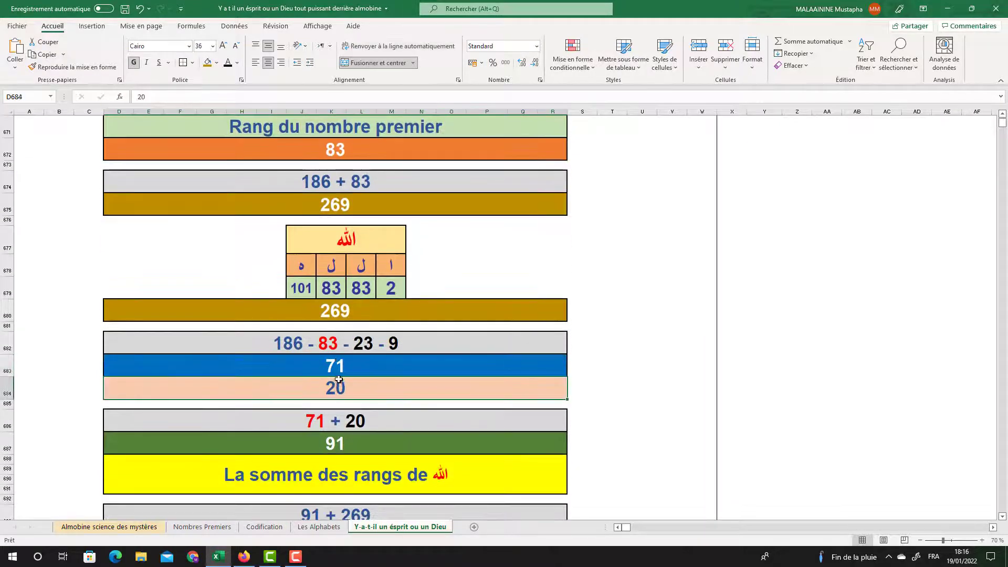
{"action": "scroll", "coordinate": [336, 382], "scroll_direction": "down", "scroll_amount": 1}
{"action": "left_click", "coordinate": [333, 389]}
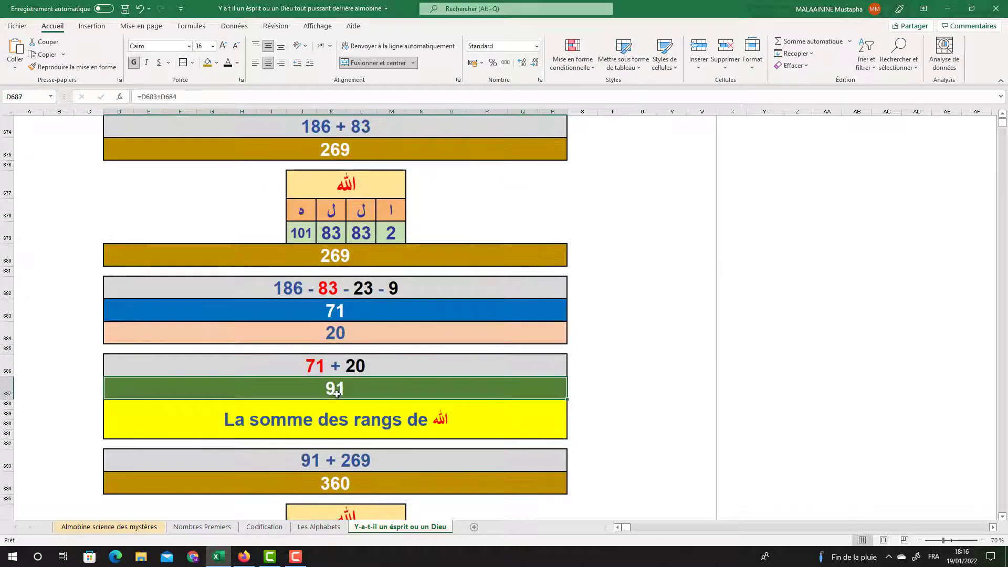
{"action": "left_click", "coordinate": [328, 151]}
{"action": "scroll", "coordinate": [428, 289], "scroll_direction": "down", "scroll_amount": 4}
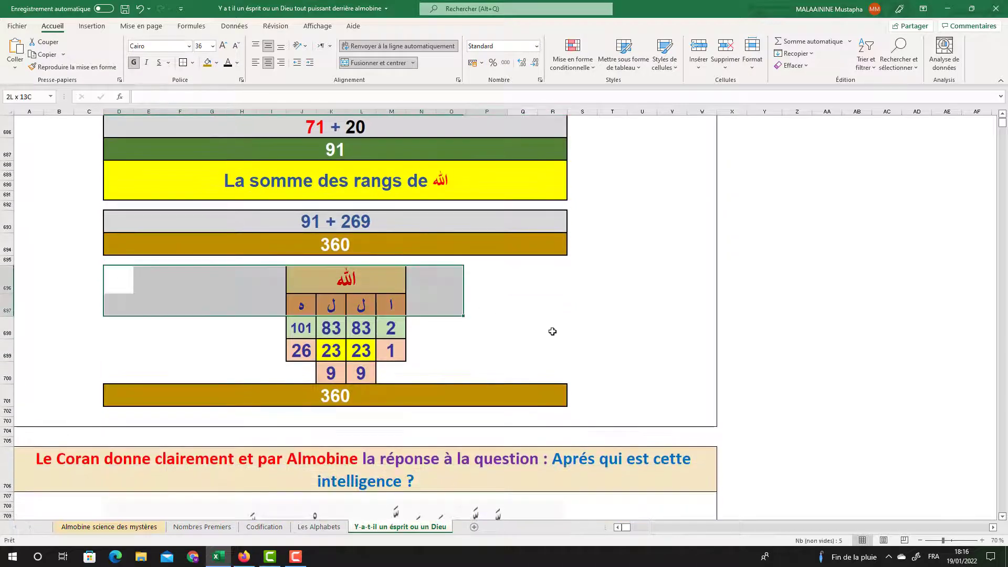
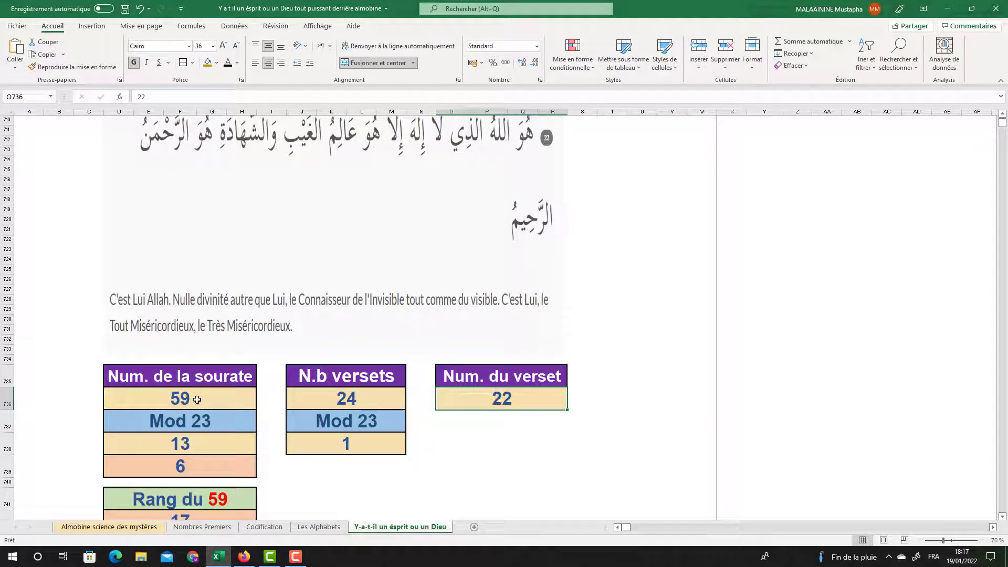
Step: Inspect the first two ranks of 59 in D742 and D743 under the sourate number table
{"action": "scroll", "coordinate": [189, 420], "scroll_direction": "down", "scroll_amount": 2}
{"action": "left_click", "coordinate": [181, 453]}
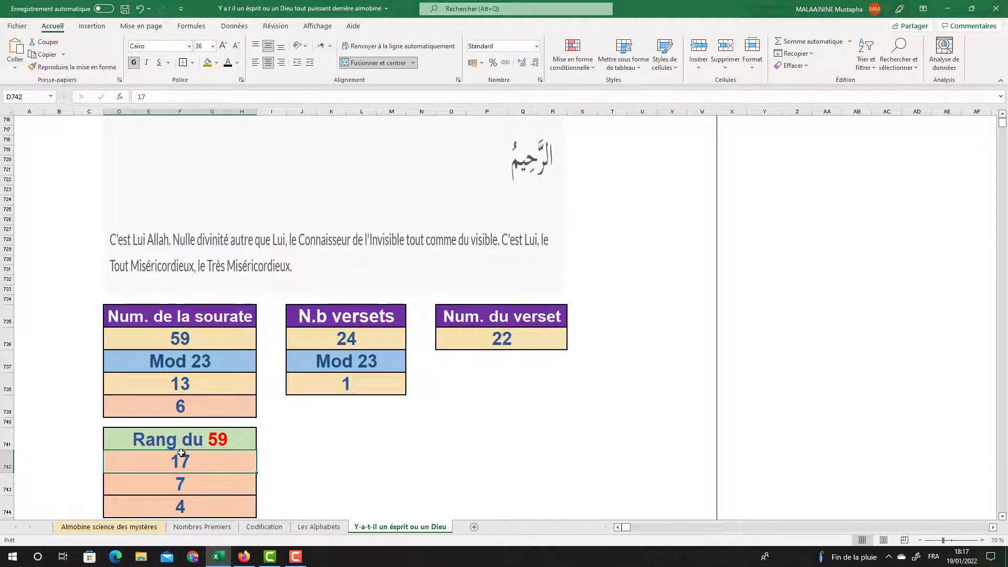
{"action": "scroll", "coordinate": [182, 453], "scroll_direction": "down", "scroll_amount": 1}
{"action": "left_click", "coordinate": [185, 450]}
{"action": "scroll", "coordinate": [187, 447], "scroll_direction": "down", "scroll_amount": 1}
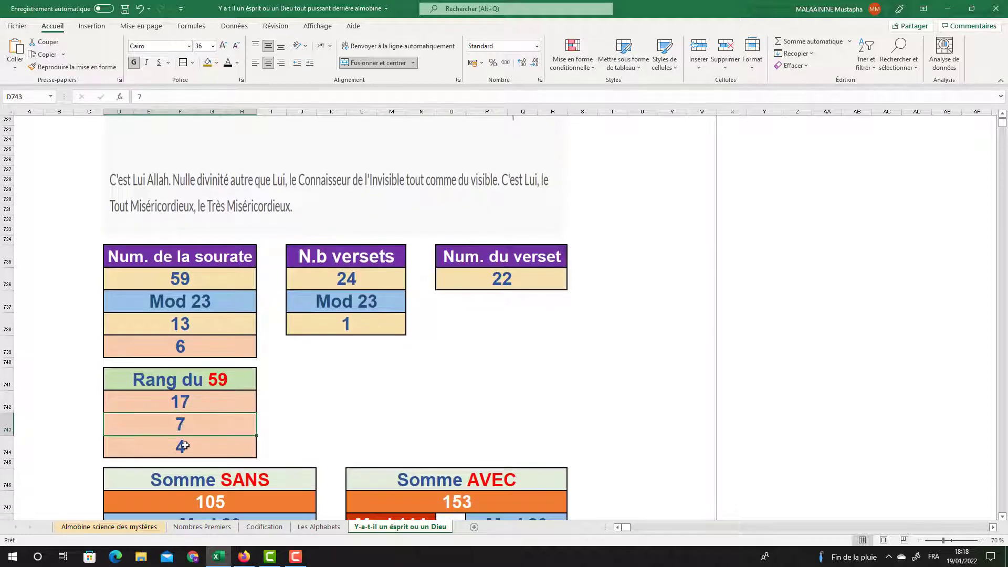
{"action": "scroll", "coordinate": [189, 457], "scroll_direction": "down", "scroll_amount": 1}
Step: Check the ranges used by the sum formulas in D747 (Somme SANS) and L747 (Somme AVEC)
{"action": "double_click", "coordinate": [195, 467]}
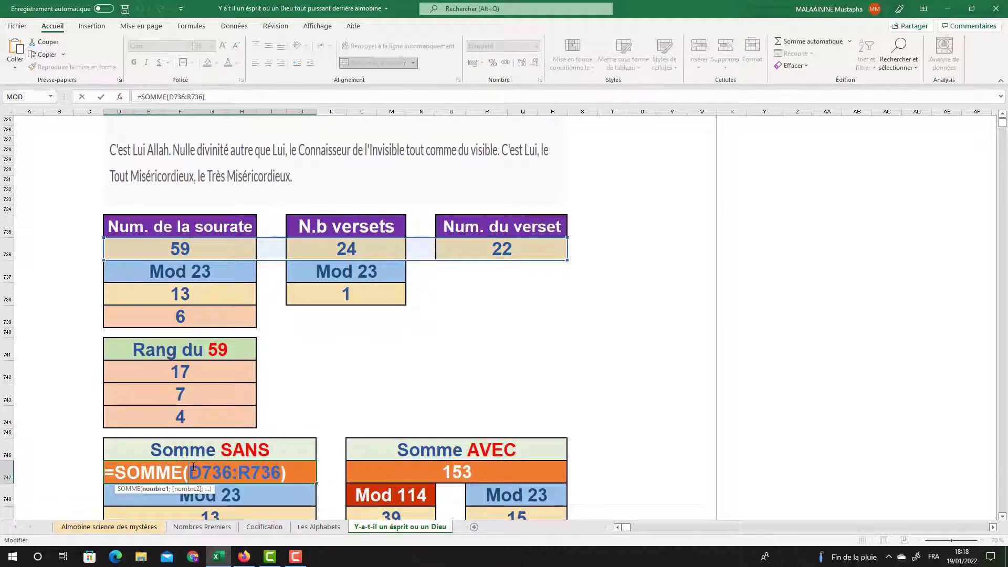
{"action": "key", "text": "Return"}
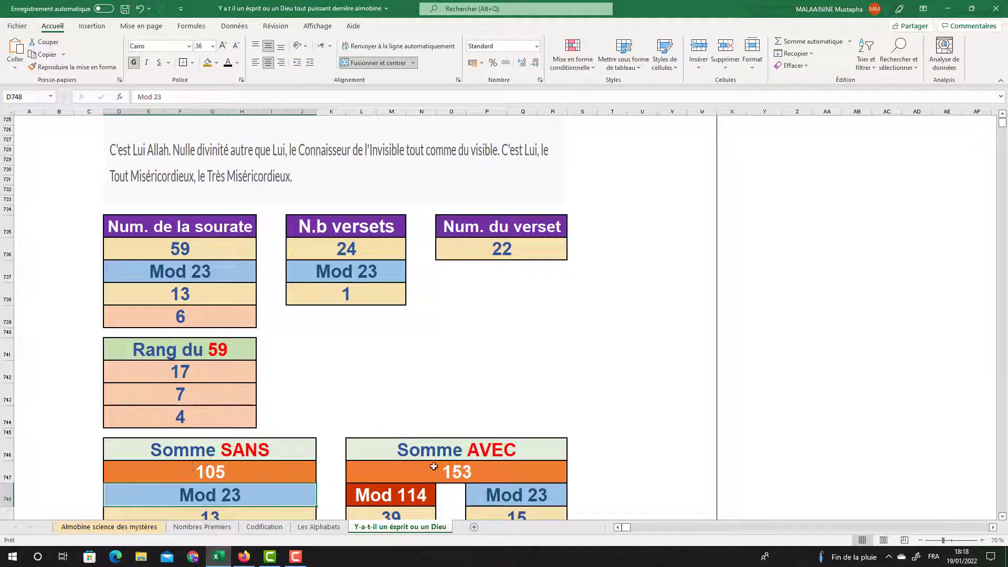
{"action": "double_click", "coordinate": [437, 469]}
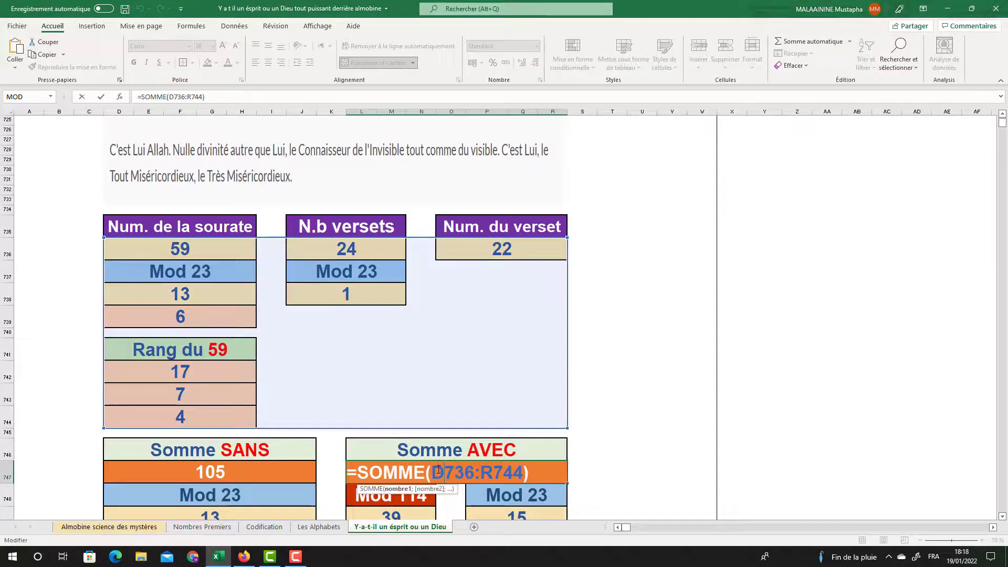
{"action": "key", "text": "Return"}
{"action": "scroll", "coordinate": [438, 462], "scroll_direction": "down", "scroll_amount": 2}
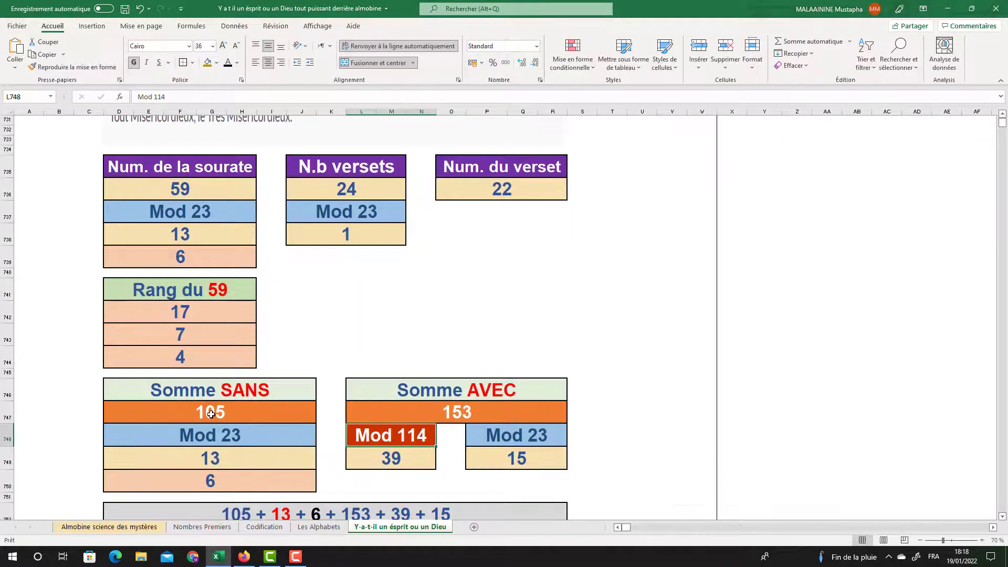
Step: Inspect the Somme SANS block from the sum in D747 through its Mod 23 result in D749 to the rank in D750
{"action": "left_click", "coordinate": [224, 402]}
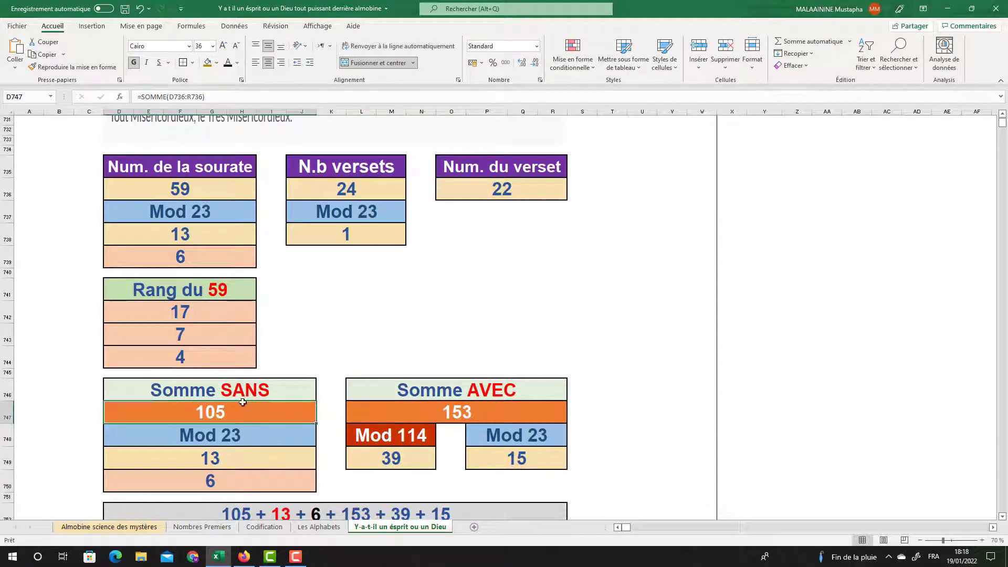
{"action": "left_click", "coordinate": [232, 436]}
{"action": "left_click", "coordinate": [234, 456]}
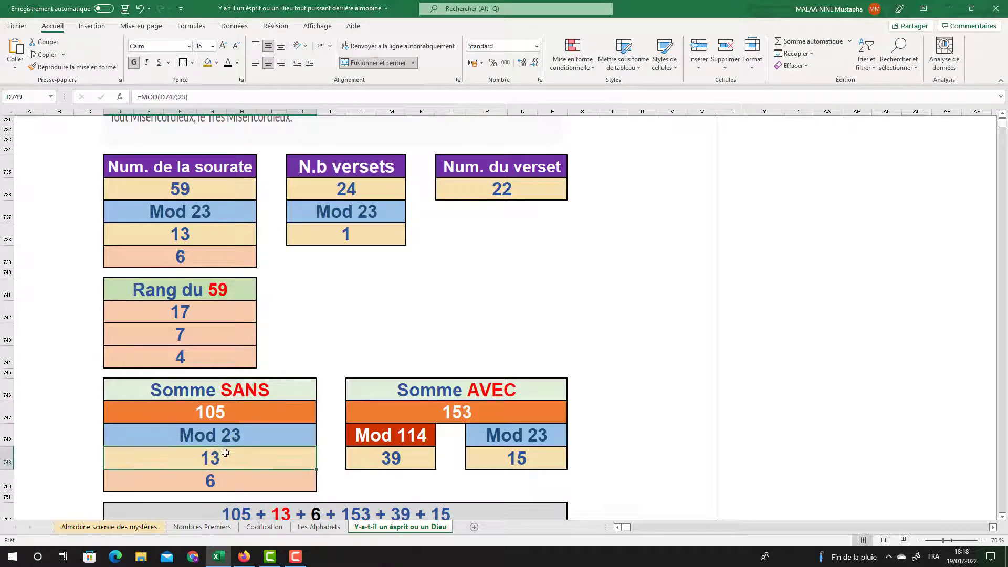
{"action": "scroll", "coordinate": [237, 453], "scroll_direction": "down", "scroll_amount": 1}
{"action": "left_click", "coordinate": [213, 450]}
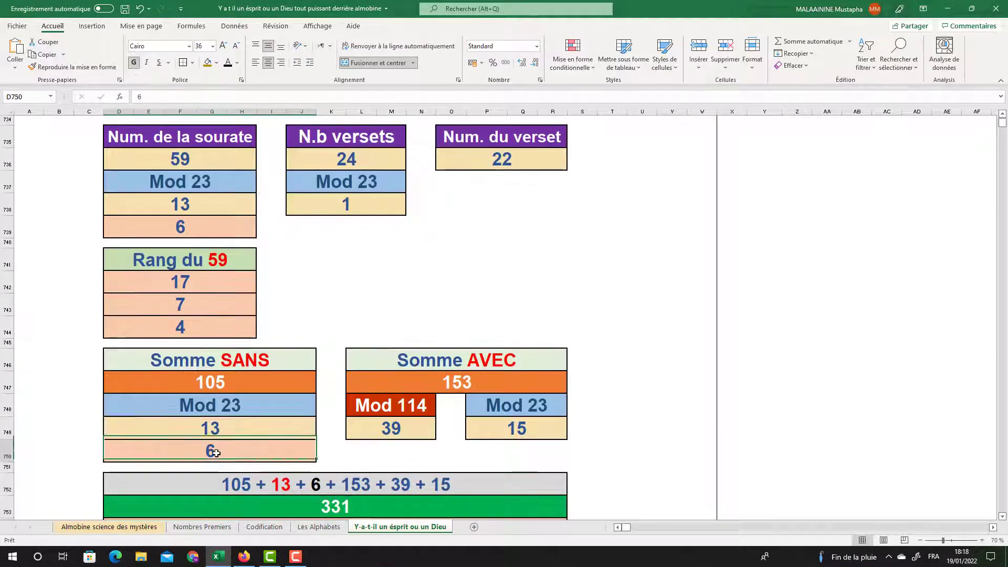
Step: Inspect the Somme AVEC total in L747 and its Mod 114 and Mod 23 columns
{"action": "left_click", "coordinate": [457, 383]}
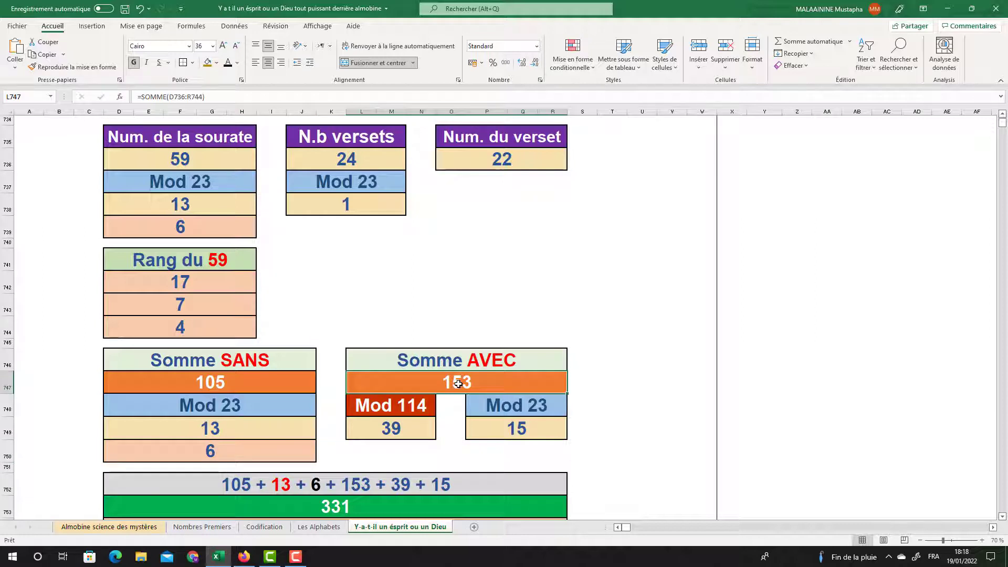
{"action": "left_click", "coordinate": [397, 410]}
{"action": "left_click", "coordinate": [508, 414]}
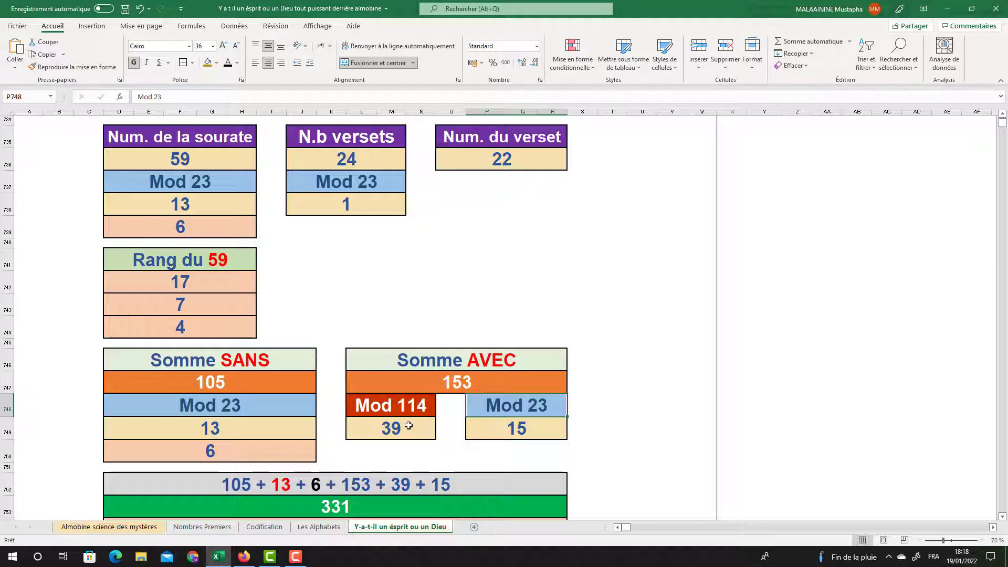
Step: Check the formula in D753 that totals the Somme SANS and Somme AVEC blocks
{"action": "scroll", "coordinate": [389, 417], "scroll_direction": "down", "scroll_amount": 1}
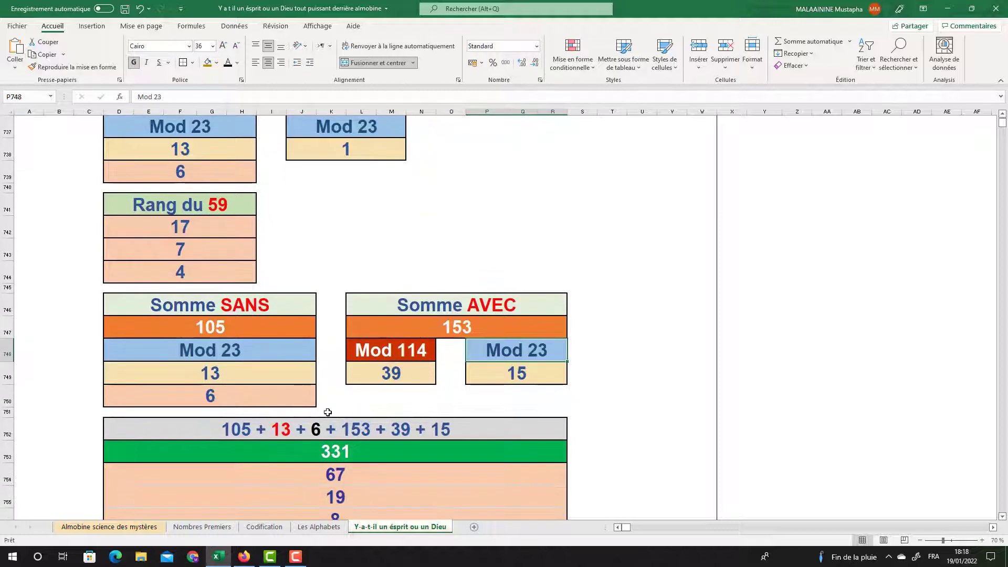
{"action": "double_click", "coordinate": [324, 451]}
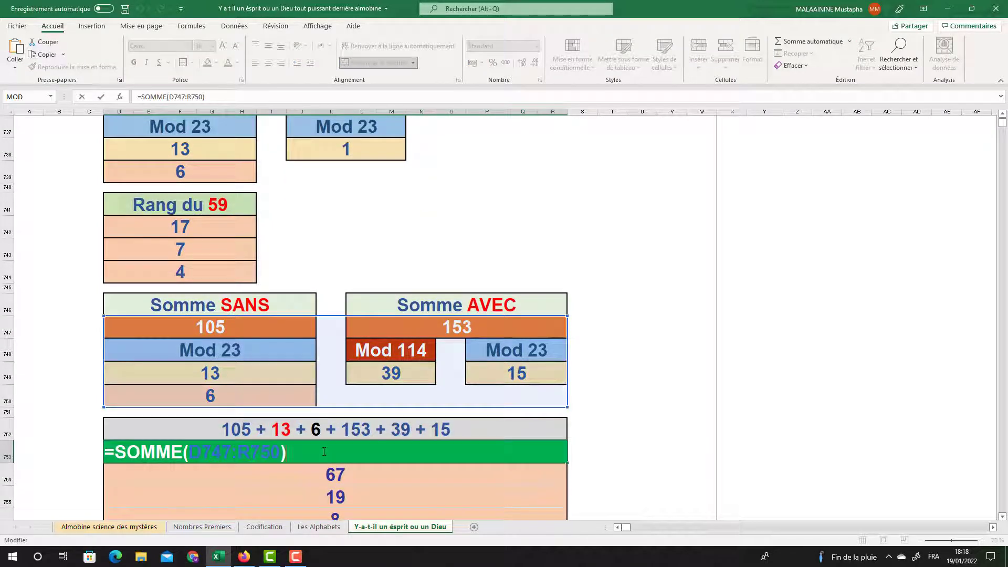
{"action": "key", "text": "Return"}
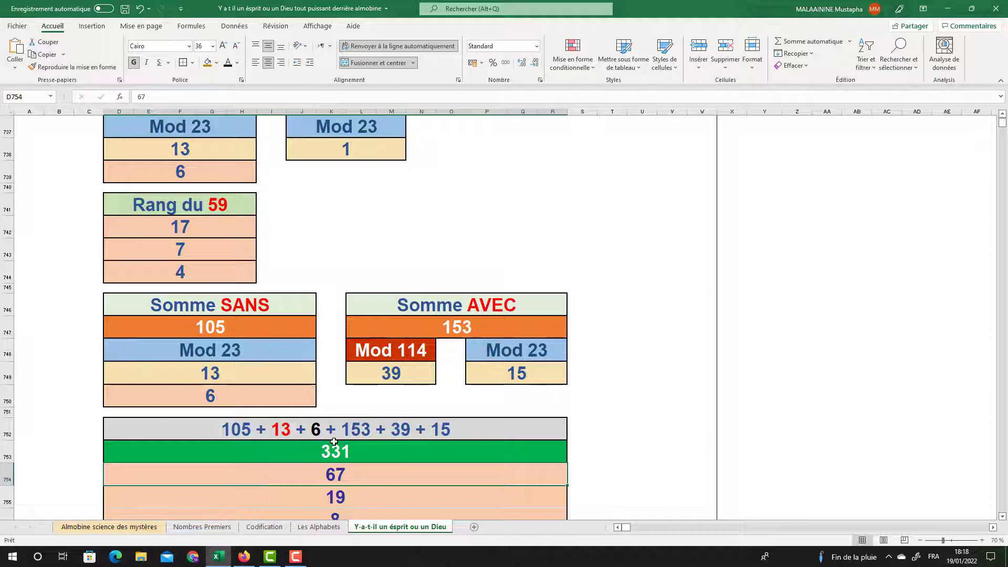
{"action": "scroll", "coordinate": [334, 442], "scroll_direction": "down", "scroll_amount": 1}
{"action": "left_click", "coordinate": [332, 385]}
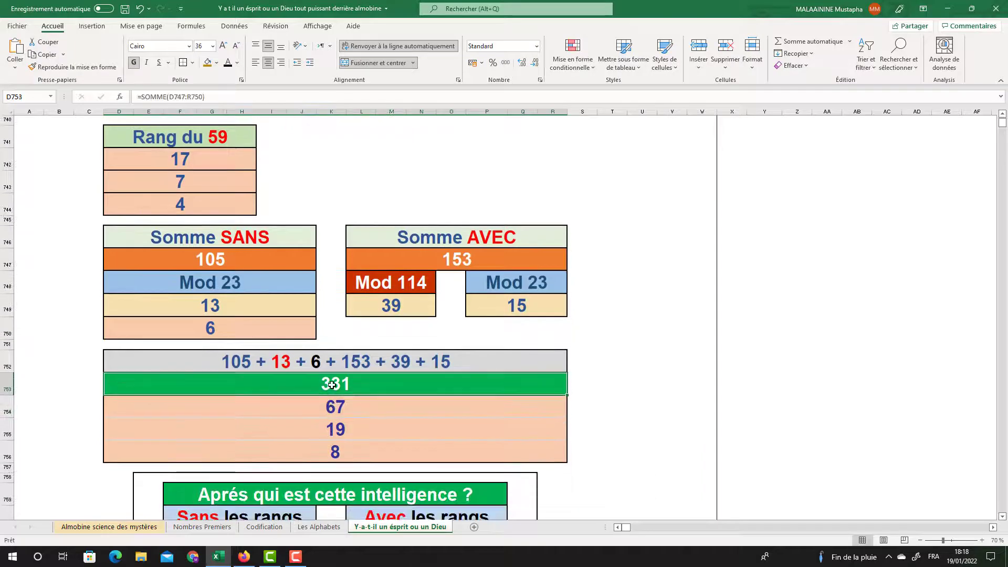
Step: Inspect the successive ranks in D754, D755 and D756 and the "Aprés qui est cette intelligence ?" heading in F759
{"action": "left_click", "coordinate": [337, 413]}
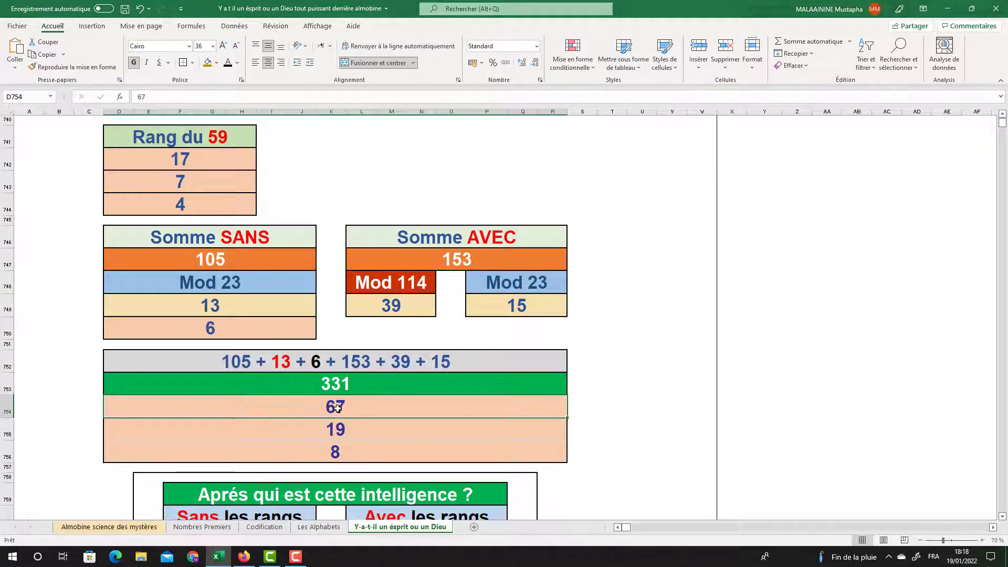
{"action": "left_click", "coordinate": [336, 430]}
{"action": "left_click", "coordinate": [333, 449]}
{"action": "scroll", "coordinate": [333, 449], "scroll_direction": "down", "scroll_amount": 2}
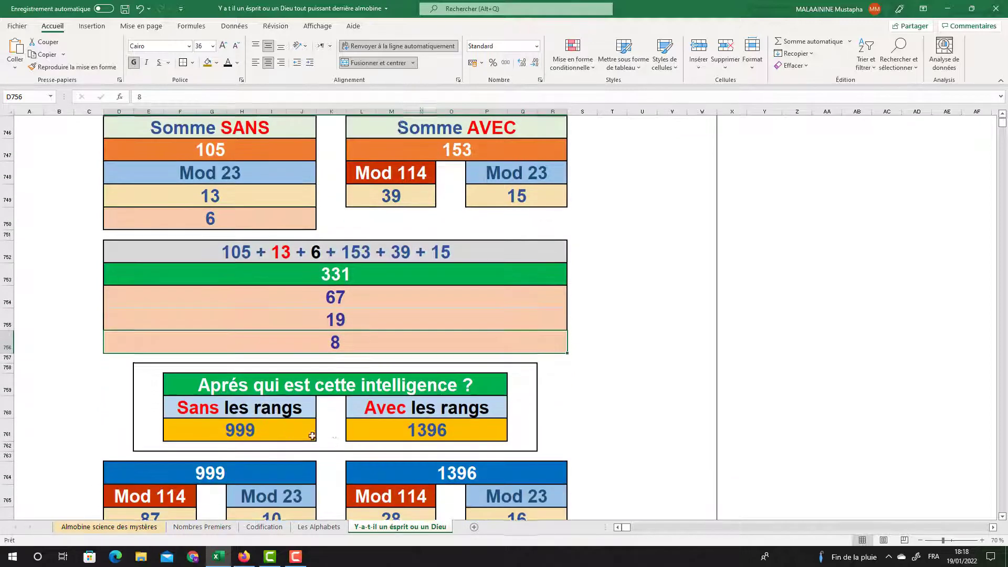
{"action": "left_click", "coordinate": [274, 391]}
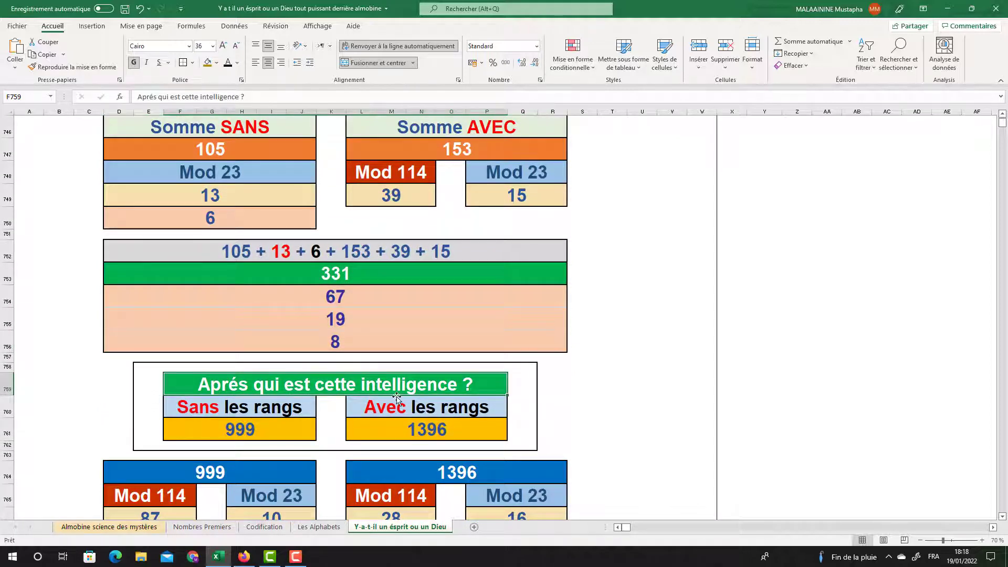
Step: Examine the modulo and sum tables for the question "Aprés qui est cette intelligence ?", comparing them with the summary block above
{"action": "scroll", "coordinate": [396, 398], "scroll_direction": "down", "scroll_amount": 3}
{"action": "scroll", "coordinate": [396, 398], "scroll_direction": "down", "scroll_amount": 1}
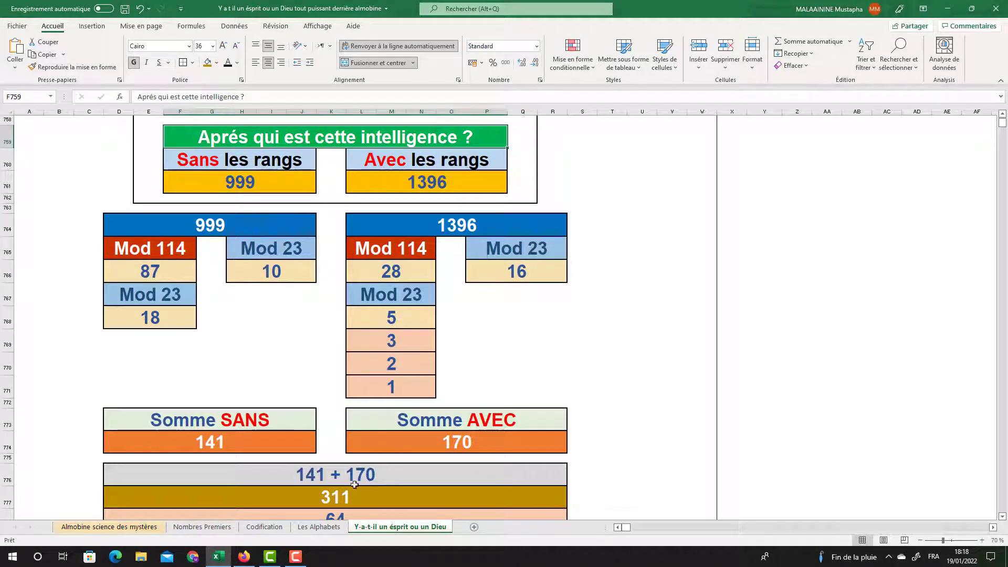
{"action": "scroll", "coordinate": [346, 490], "scroll_direction": "down", "scroll_amount": 2}
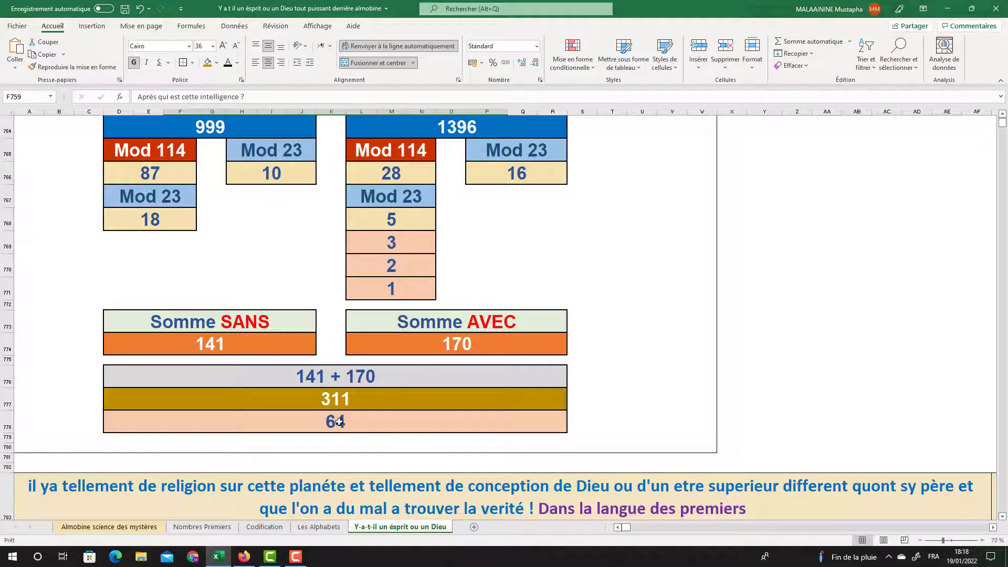
{"action": "left_click", "coordinate": [339, 421]}
{"action": "scroll", "coordinate": [342, 420], "scroll_direction": "up", "scroll_amount": 5}
{"action": "scroll", "coordinate": [342, 420], "scroll_direction": "down", "scroll_amount": 8}
{"action": "scroll", "coordinate": [341, 421], "scroll_direction": "up", "scroll_amount": 4}
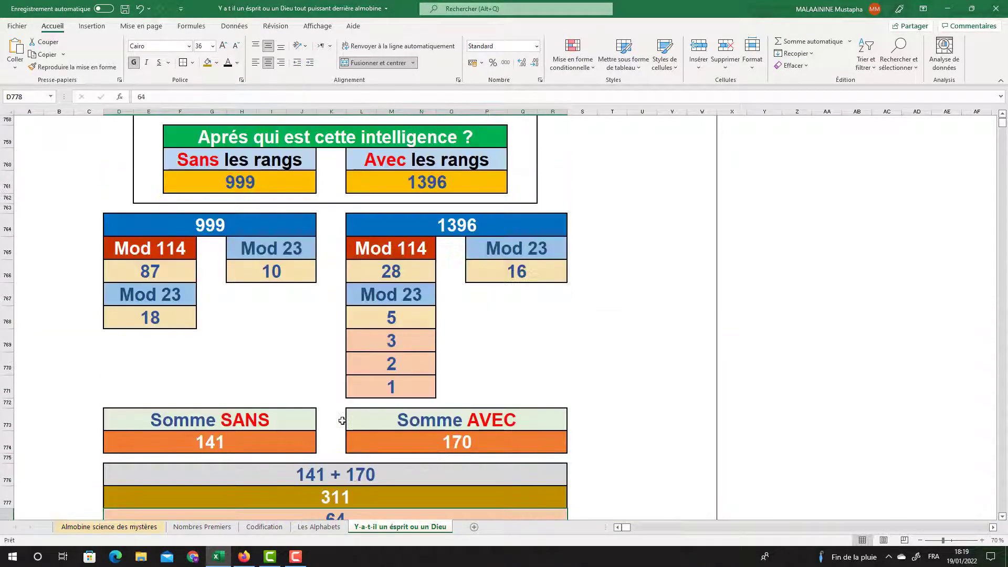
{"action": "scroll", "coordinate": [342, 421], "scroll_direction": "down", "scroll_amount": 1}
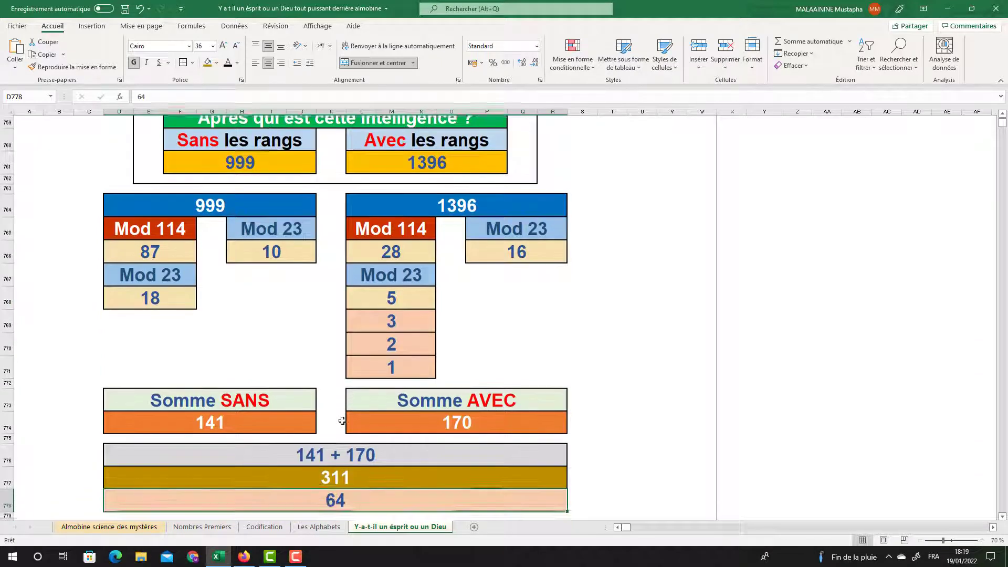
{"action": "scroll", "coordinate": [342, 421], "scroll_direction": "up", "scroll_amount": 2}
{"action": "scroll", "coordinate": [341, 420], "scroll_direction": "up", "scroll_amount": 2}
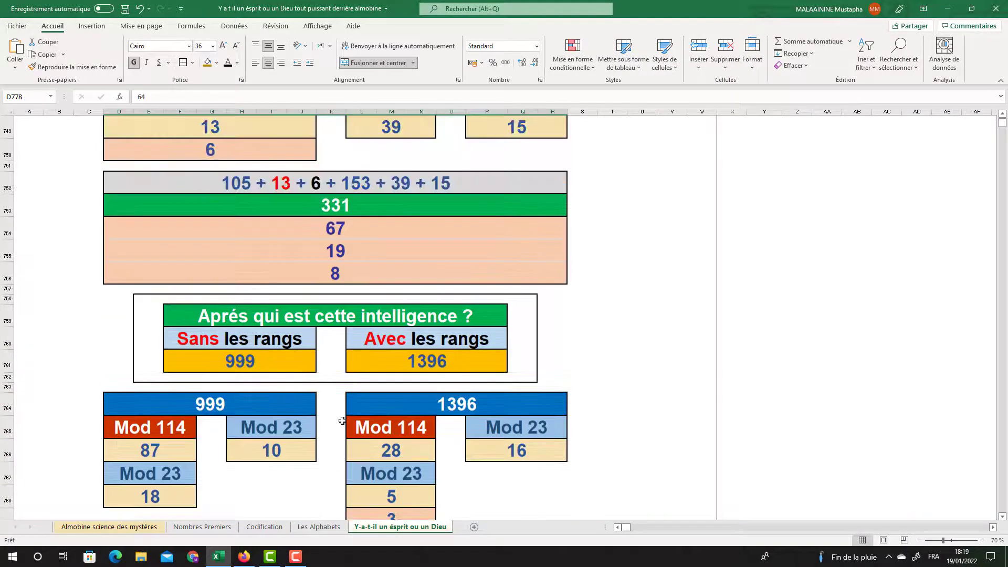
{"action": "scroll", "coordinate": [342, 420], "scroll_direction": "down", "scroll_amount": 1}
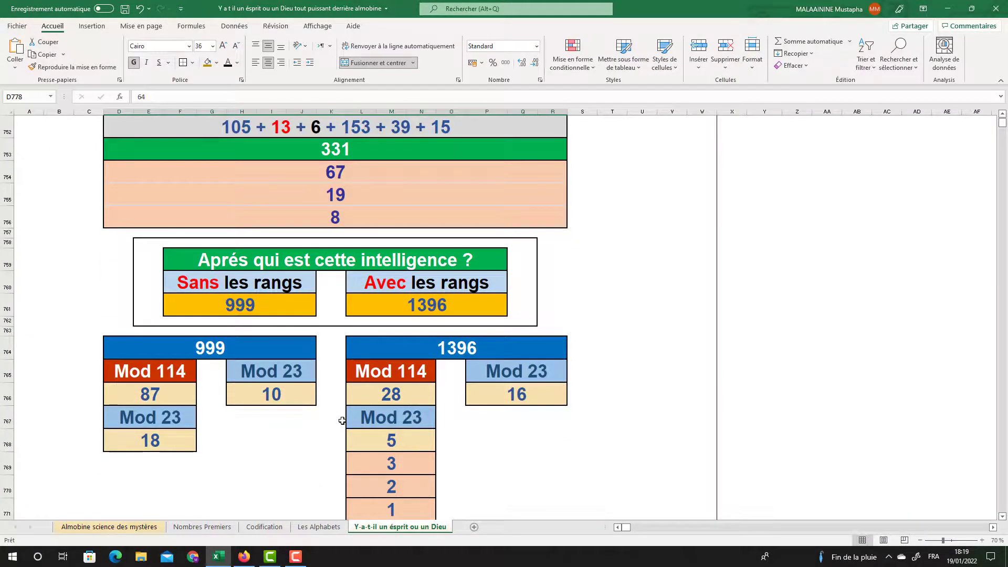
{"action": "scroll", "coordinate": [342, 420], "scroll_direction": "down", "scroll_amount": 3}
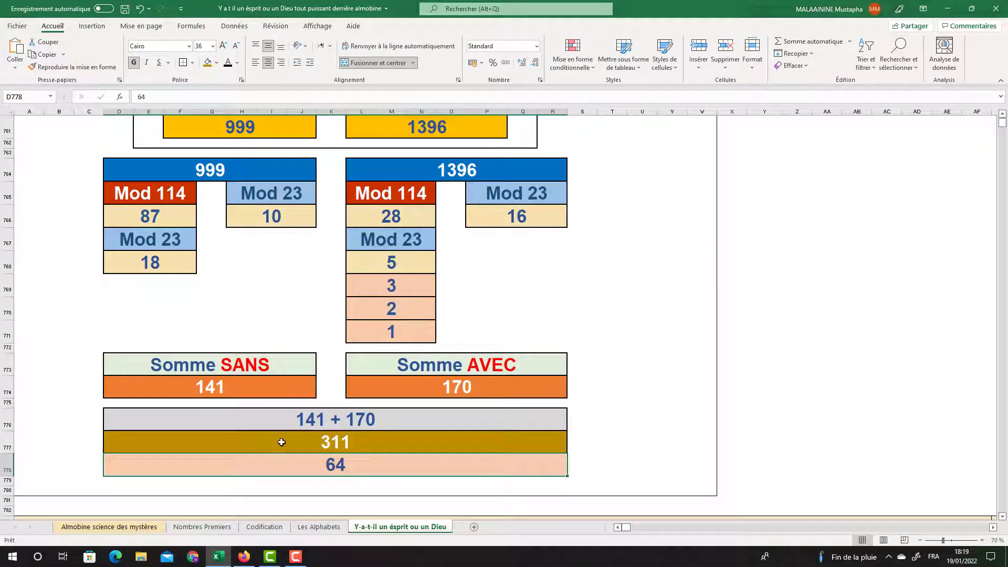
{"action": "scroll", "coordinate": [390, 422], "scroll_direction": "up", "scroll_amount": 5}
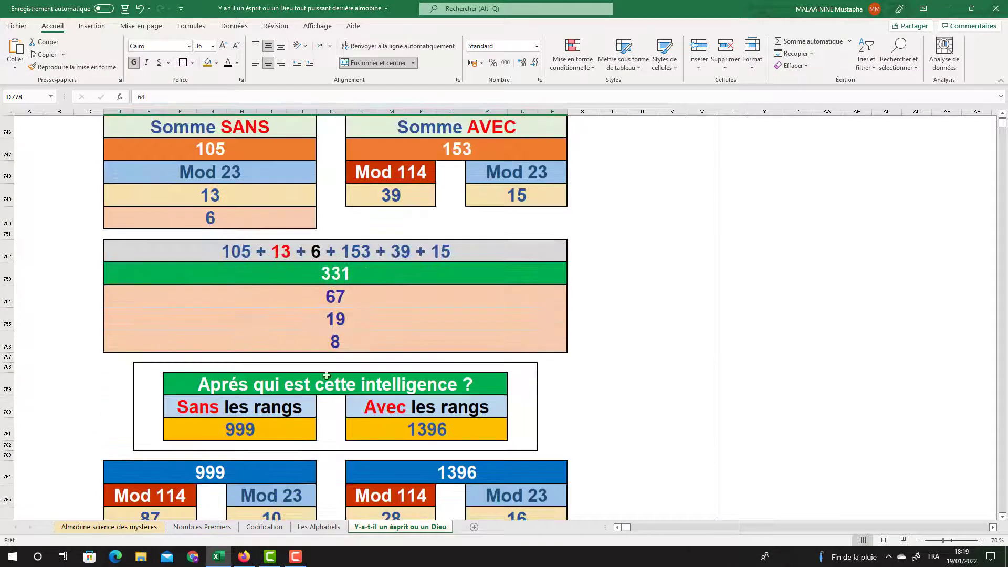
{"action": "scroll", "coordinate": [377, 388], "scroll_direction": "down", "scroll_amount": 5}
{"action": "scroll", "coordinate": [379, 381], "scroll_direction": "down", "scroll_amount": 1}
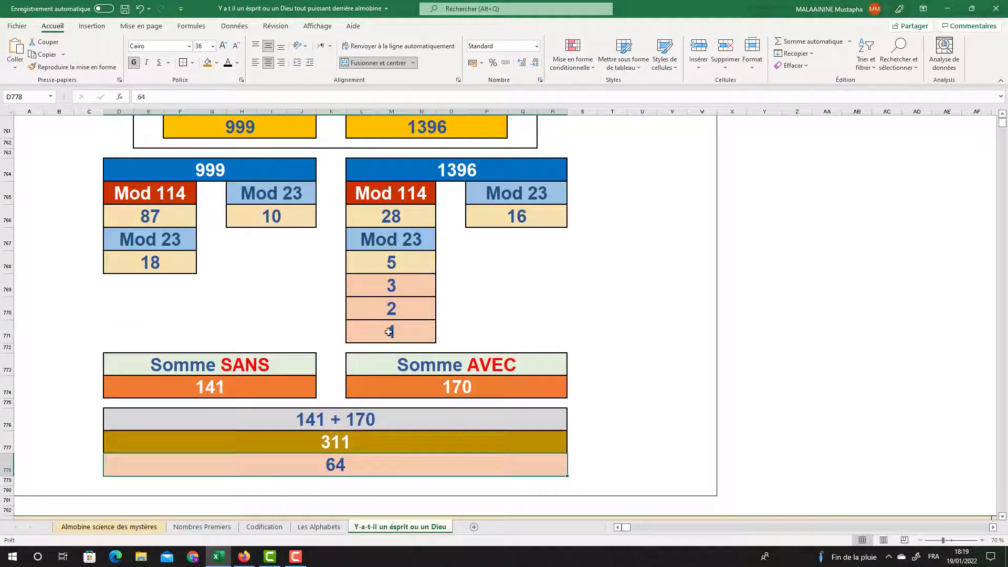
Step: Inspect the Mod 23 results for 999 and 1396, the rank under the 1396 result, and the combined sum
{"action": "left_click", "coordinate": [171, 262]}
{"action": "left_click", "coordinate": [409, 262]}
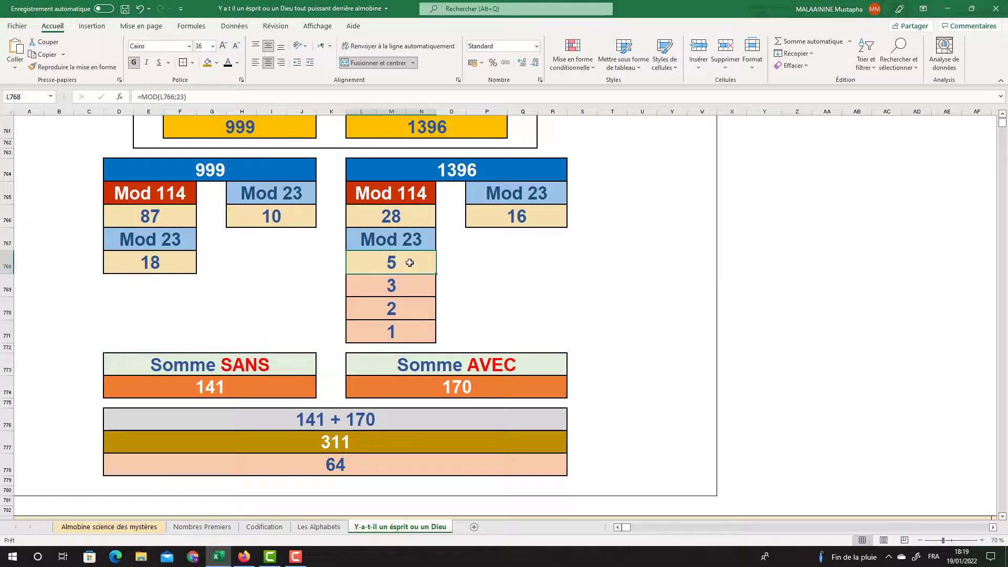
{"action": "left_click", "coordinate": [388, 295]}
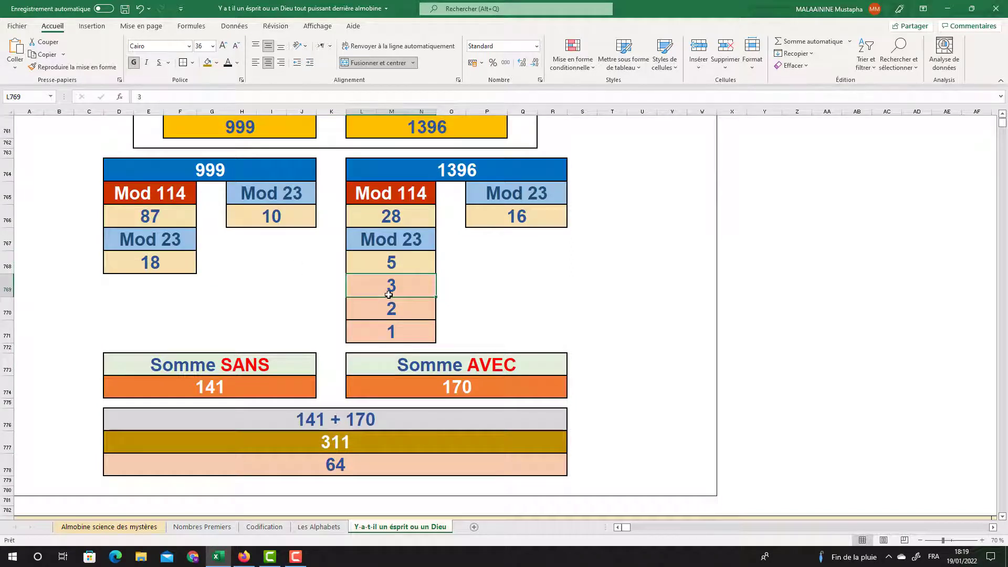
{"action": "left_click", "coordinate": [321, 447]}
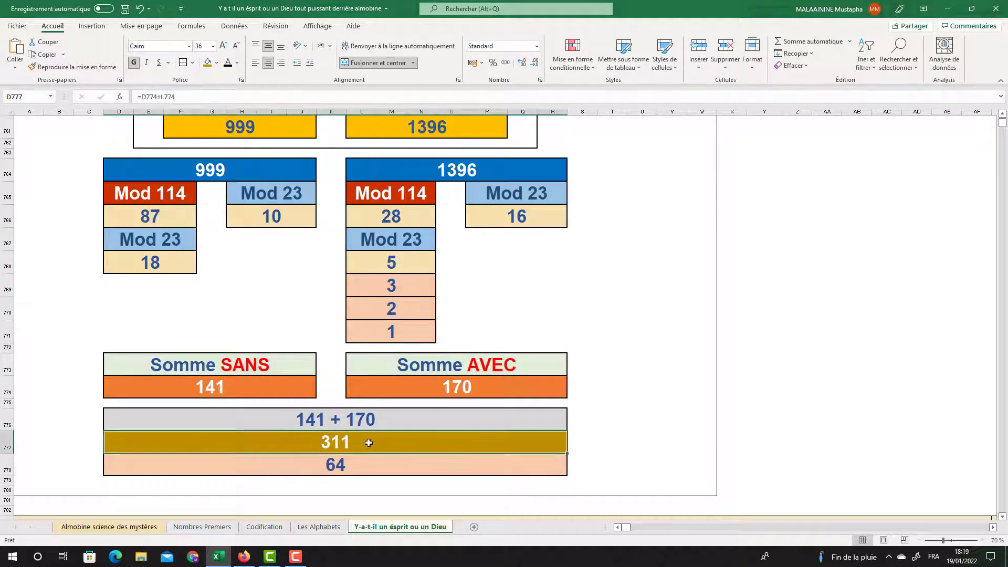
Step: Inspect the green total cell D753 above the question and compare it with the final combined sum below
{"action": "scroll", "coordinate": [368, 443], "scroll_direction": "up", "scroll_amount": 5}
{"action": "left_click", "coordinate": [339, 278]}
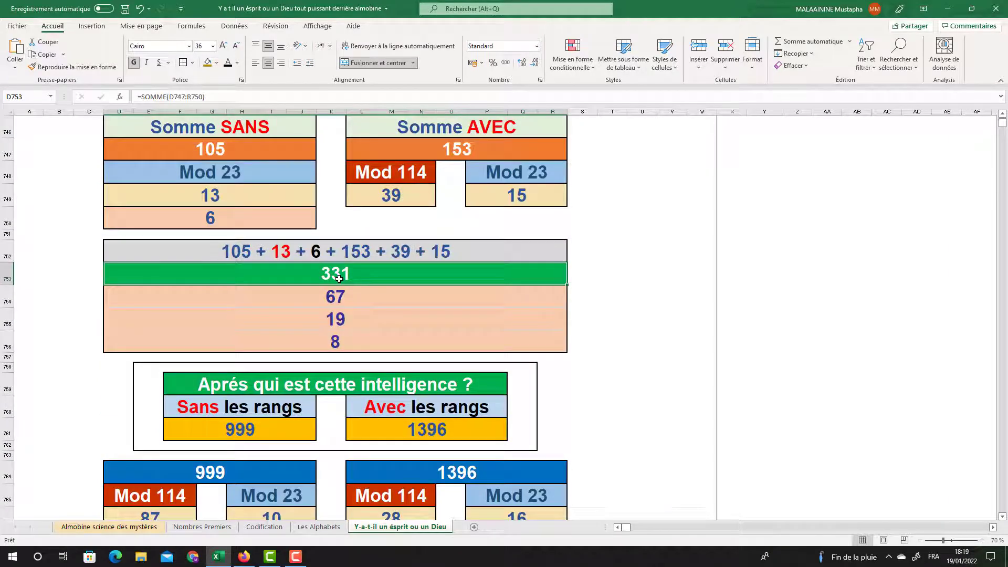
{"action": "scroll", "coordinate": [338, 278], "scroll_direction": "down", "scroll_amount": 3}
{"action": "scroll", "coordinate": [360, 416], "scroll_direction": "down", "scroll_amount": 3}
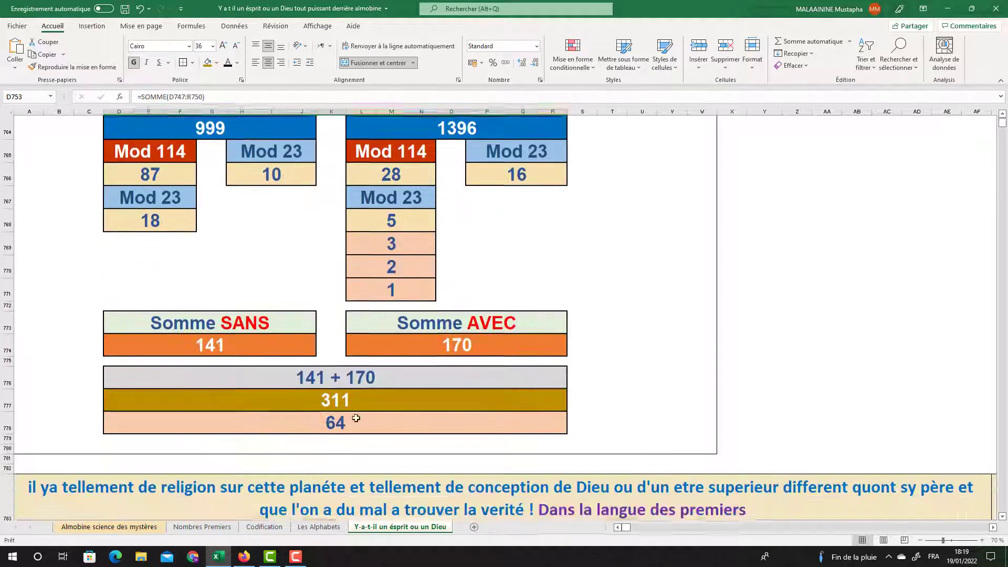
{"action": "scroll", "coordinate": [384, 417], "scroll_direction": "up", "scroll_amount": 6}
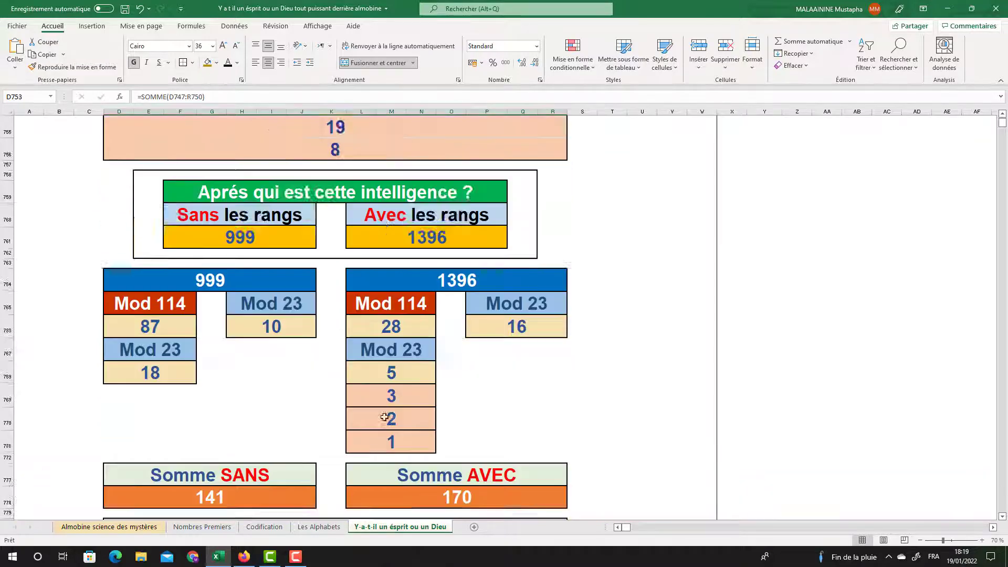
Step: Review the sourate and verse number tables under the quoted verse, selecting the Mod 23 results in D738:M739
{"action": "scroll", "coordinate": [384, 416], "scroll_direction": "up", "scroll_amount": 11}
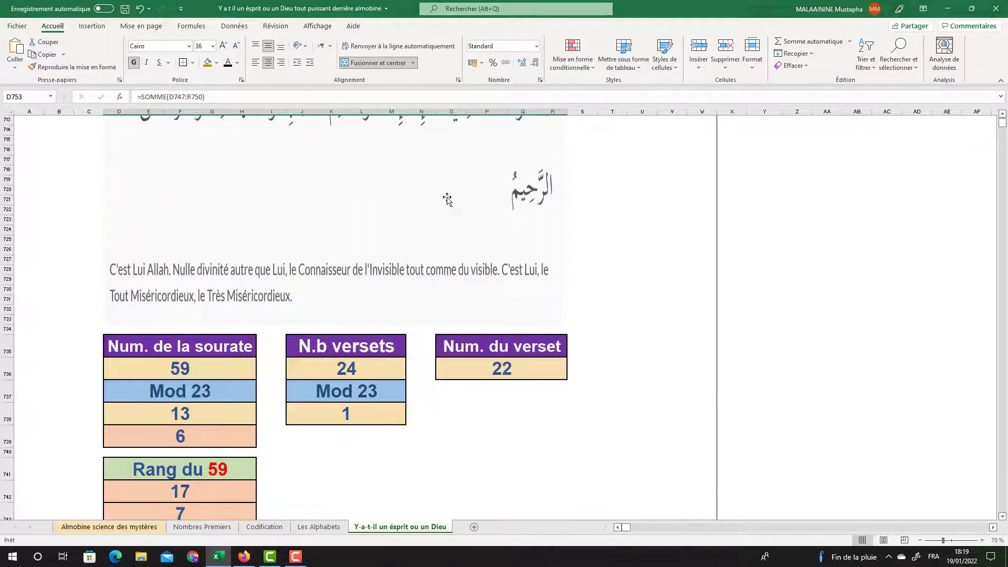
{"action": "scroll", "coordinate": [358, 250], "scroll_direction": "down", "scroll_amount": 6}
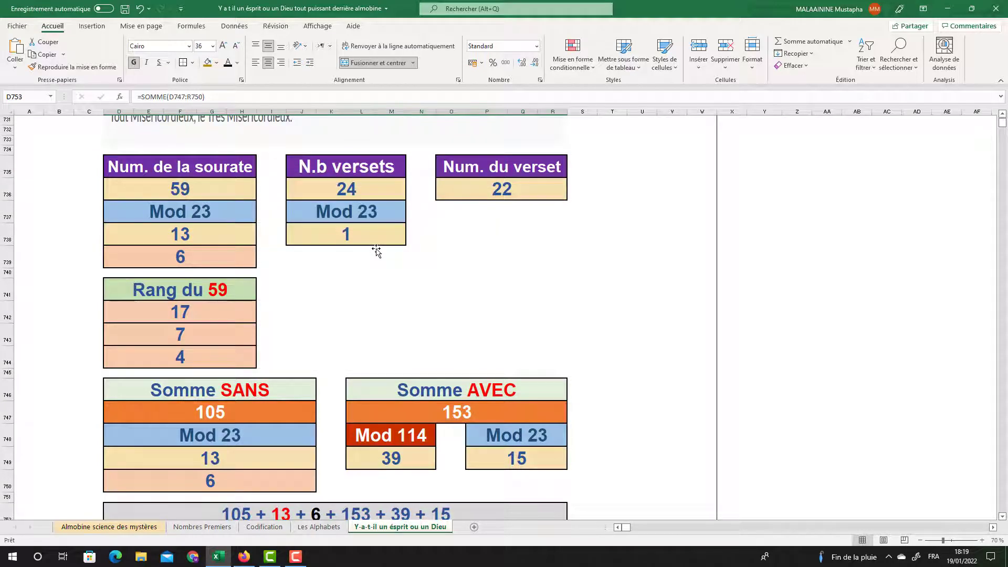
{"action": "scroll", "coordinate": [376, 251], "scroll_direction": "down", "scroll_amount": 4}
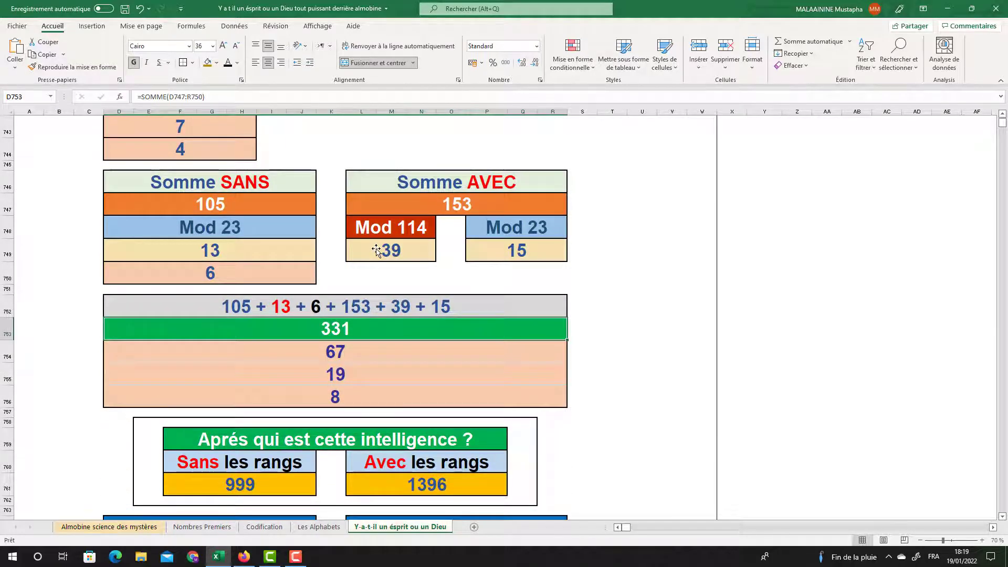
{"action": "scroll", "coordinate": [376, 251], "scroll_direction": "up", "scroll_amount": 5}
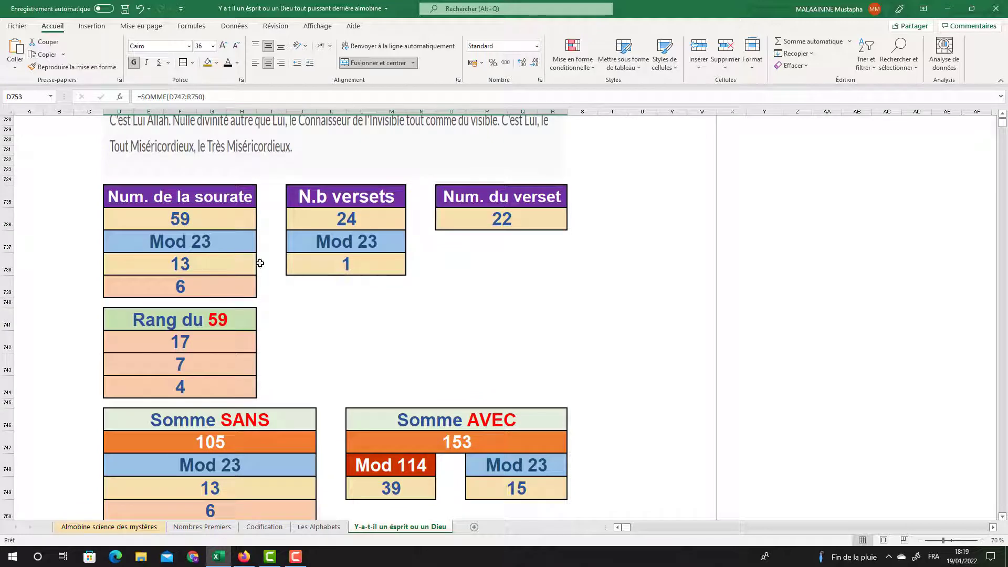
{"action": "left_click_drag", "start_coordinate": [175, 265], "coordinate": [364, 282]}
{"action": "left_click", "coordinate": [294, 265]}
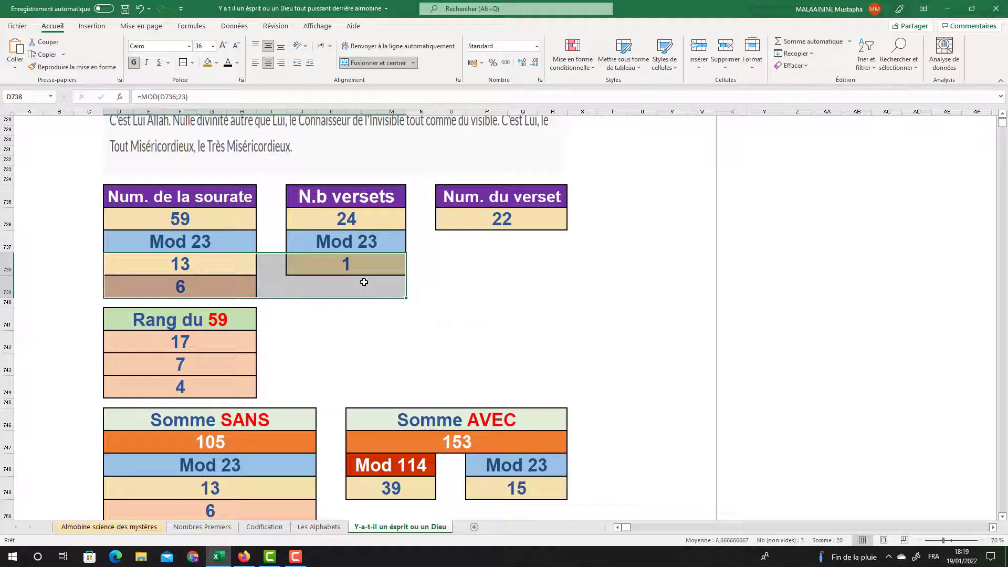
Step: Compare the final SANS plus AVEC total with the sourate's Mod 23 results and the green total in D753
{"action": "scroll", "coordinate": [364, 281], "scroll_direction": "down", "scroll_amount": 6}
{"action": "scroll", "coordinate": [364, 282], "scroll_direction": "down", "scroll_amount": 4}
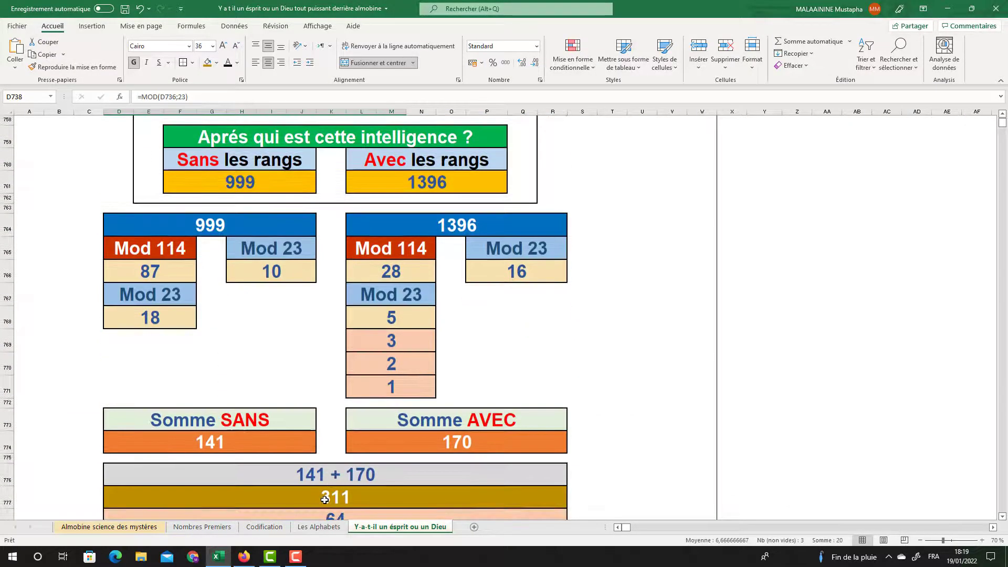
{"action": "left_click", "coordinate": [324, 499]}
{"action": "scroll", "coordinate": [254, 315], "scroll_direction": "up", "scroll_amount": 7}
{"action": "scroll", "coordinate": [252, 289], "scroll_direction": "up", "scroll_amount": 1}
{"action": "left_click_drag", "start_coordinate": [239, 206], "coordinate": [398, 230]}
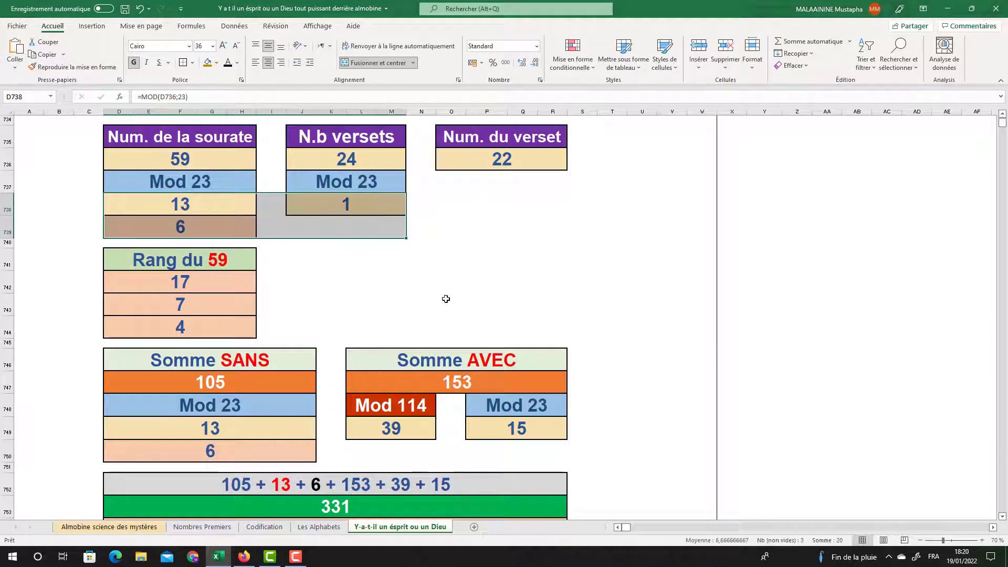
{"action": "scroll", "coordinate": [446, 298], "scroll_direction": "down", "scroll_amount": 2}
{"action": "left_click", "coordinate": [345, 382]}
{"action": "scroll", "coordinate": [345, 382], "scroll_direction": "up", "scroll_amount": 8}
Step: View the letter-value tables for the sentence "il ya tellement de religion" and select its SANS LES RANGS heading
{"action": "scroll", "coordinate": [402, 359], "scroll_direction": "down", "scroll_amount": 4}
{"action": "scroll", "coordinate": [401, 439], "scroll_direction": "down", "scroll_amount": 11}
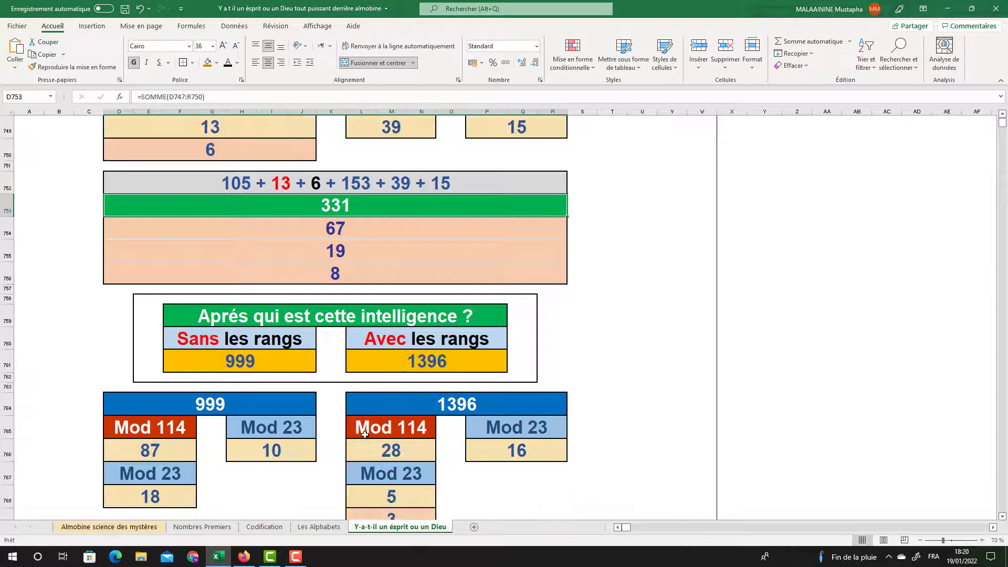
{"action": "scroll", "coordinate": [275, 424], "scroll_direction": "down", "scroll_amount": 5}
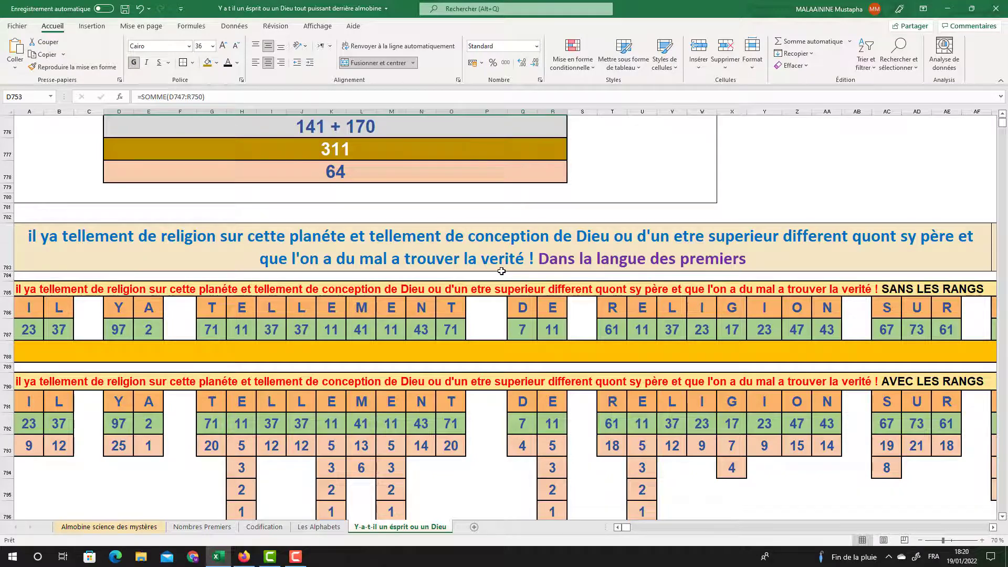
{"action": "scroll", "coordinate": [502, 271], "scroll_direction": "down", "scroll_amount": 2}
{"action": "left_click", "coordinate": [593, 193]}
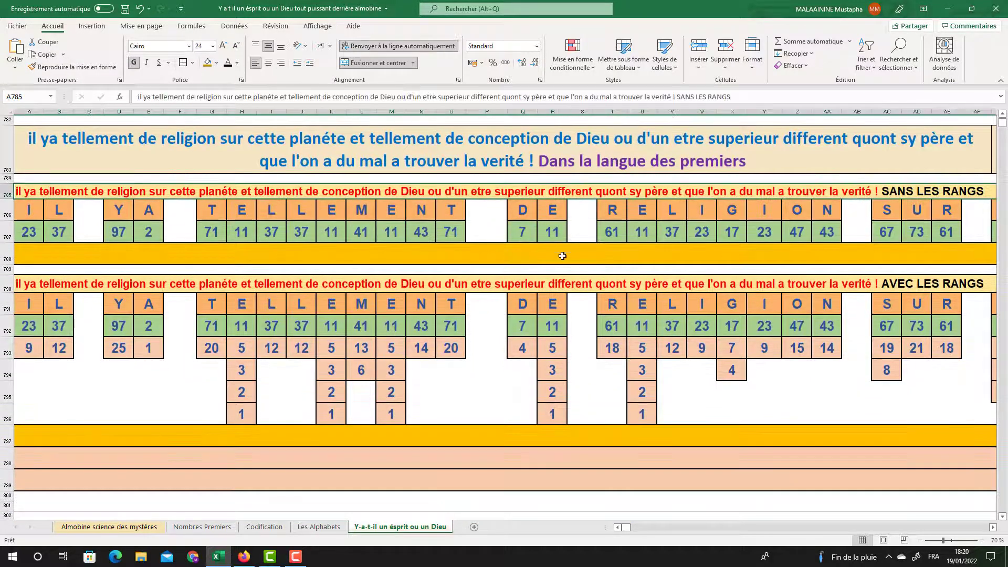
Step: Check the AVEC LES RANGS total and its rank rows across the full width of the sentence table
{"action": "scroll", "coordinate": [534, 285], "scroll_direction": "down", "scroll_amount": 2}
{"action": "left_click", "coordinate": [571, 308]}
{"action": "left_click", "coordinate": [556, 356]}
{"action": "scroll", "coordinate": [534, 344], "scroll_direction": "down", "scroll_amount": 1}
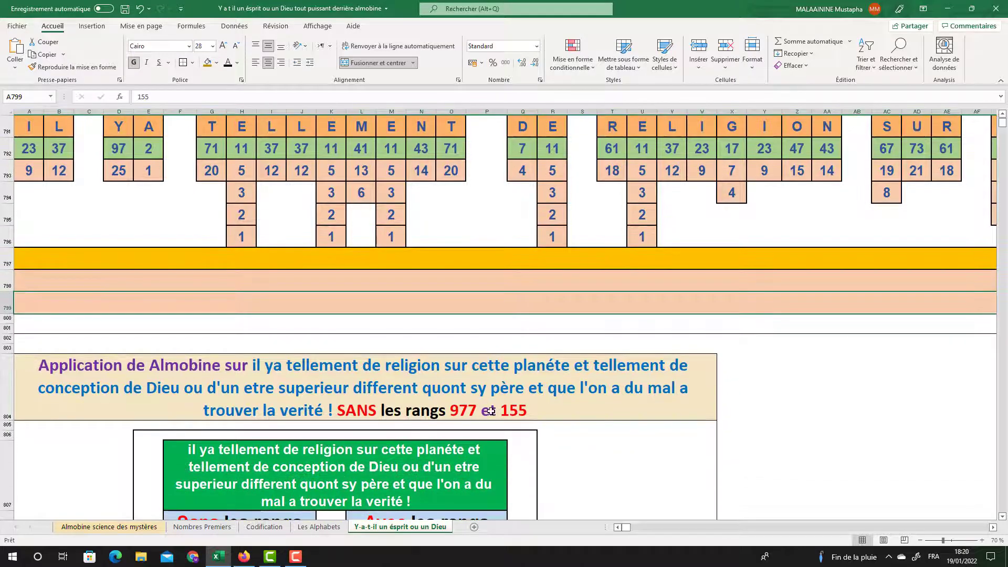
{"action": "left_click", "coordinate": [992, 527]}
{"action": "left_click_drag", "start_coordinate": [992, 527], "coordinate": [992, 527]}
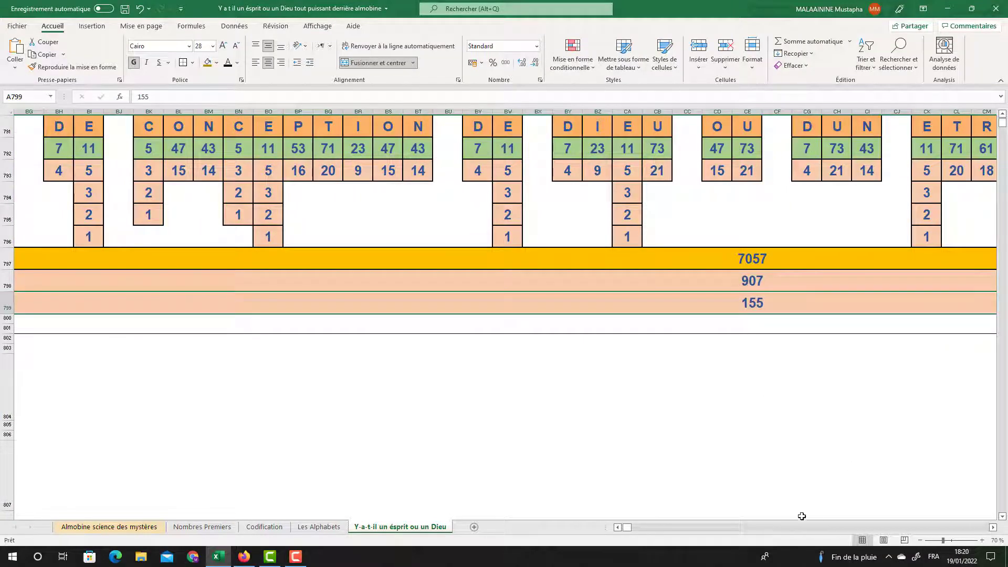
{"action": "left_click_drag", "start_coordinate": [628, 527], "coordinate": [623, 527]}
Step: Review the Almobine application for the religion sentence and select the modulo results of 5173 and 7057 in D816:R816
{"action": "scroll", "coordinate": [373, 379], "scroll_direction": "down", "scroll_amount": 1}
{"action": "scroll", "coordinate": [373, 379], "scroll_direction": "down", "scroll_amount": 3}
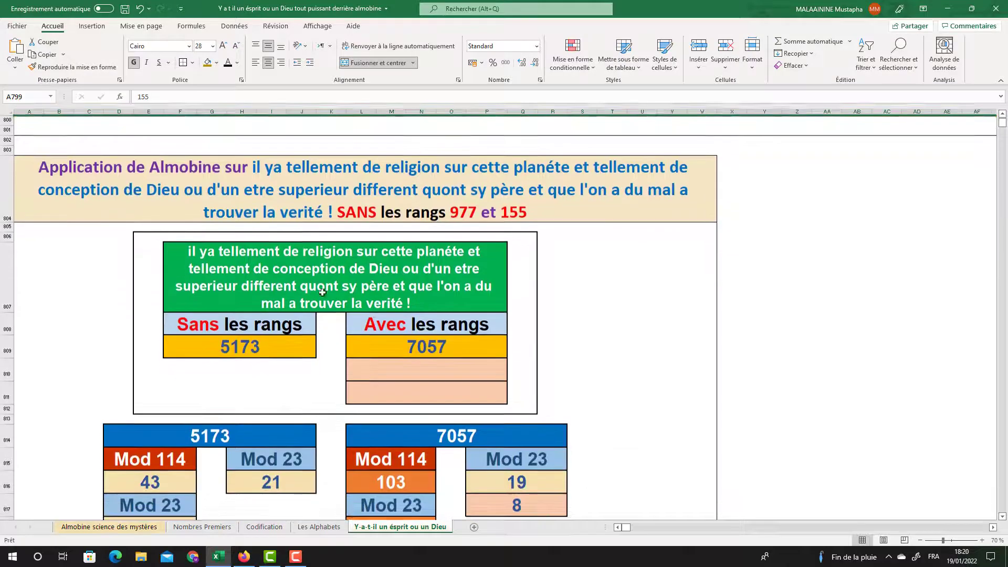
{"action": "scroll", "coordinate": [315, 375], "scroll_direction": "down", "scroll_amount": 1}
{"action": "scroll", "coordinate": [315, 375], "scroll_direction": "down", "scroll_amount": 1}
{"action": "left_click_drag", "start_coordinate": [170, 366], "coordinate": [533, 371]}
{"action": "scroll", "coordinate": [533, 371], "scroll_direction": "down", "scroll_amount": 2}
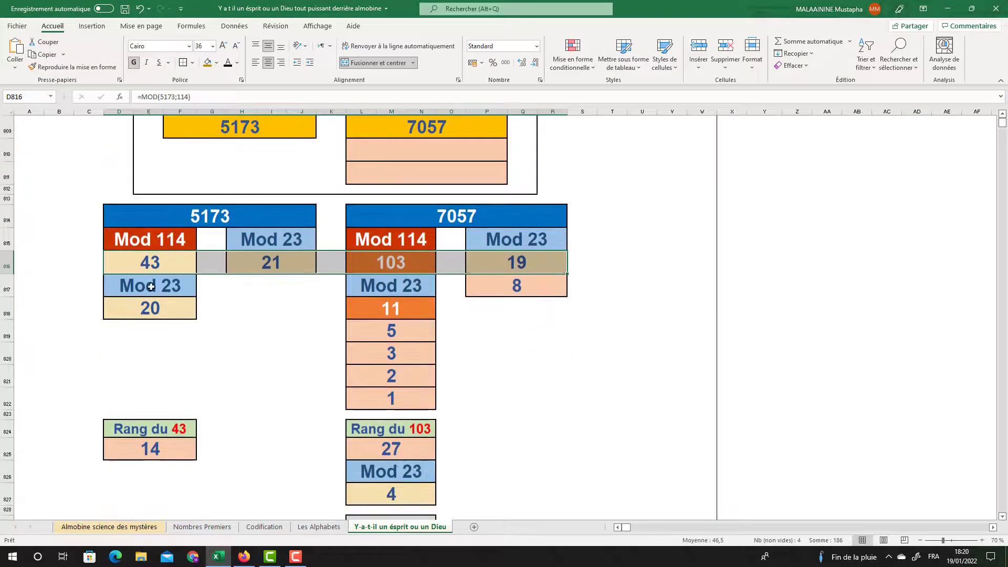
Step: Inspect the Mod 114 result of 5173, its Mod 23 reduction and its rank
{"action": "left_click", "coordinate": [153, 266]}
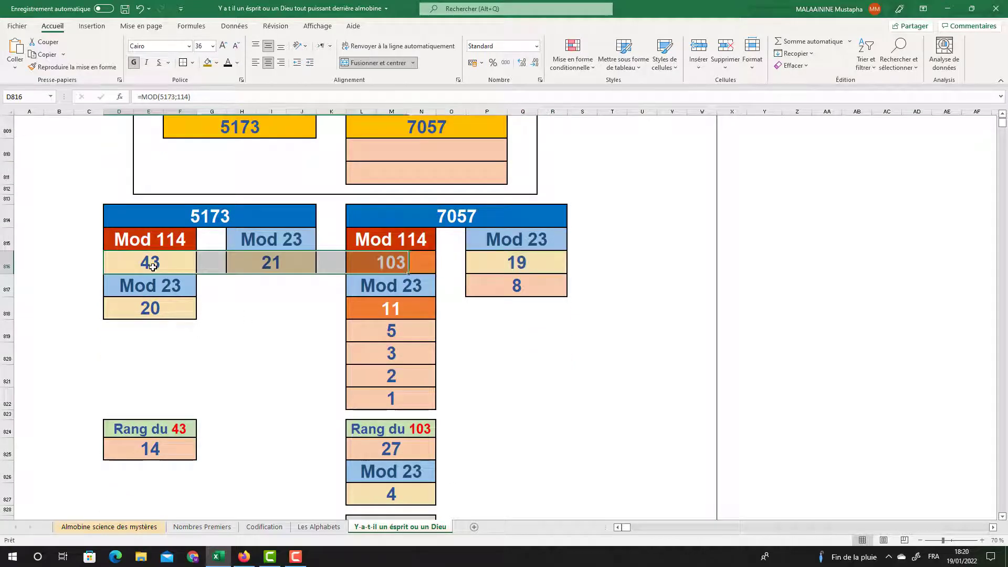
{"action": "left_click", "coordinate": [155, 311]}
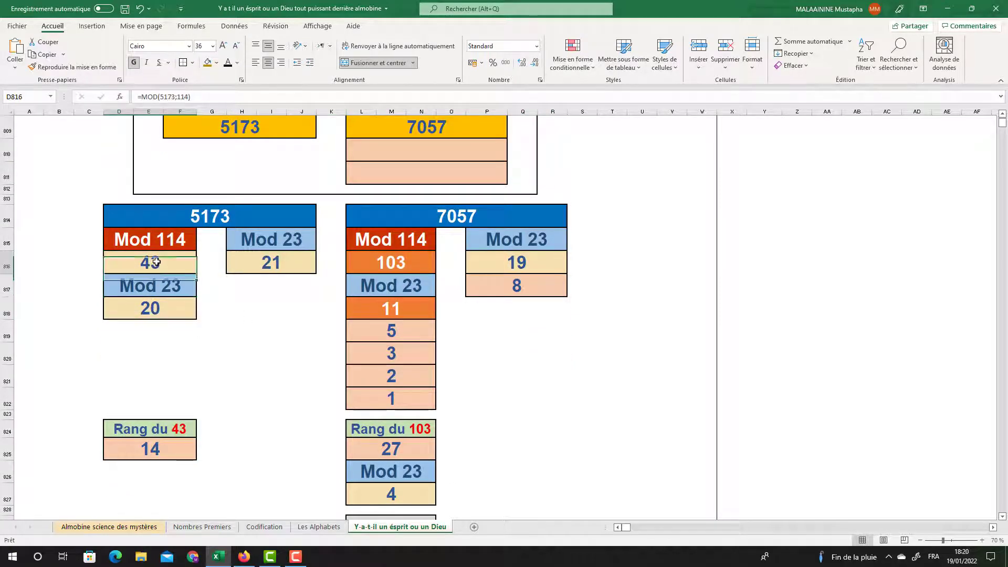
{"action": "left_click", "coordinate": [158, 449]}
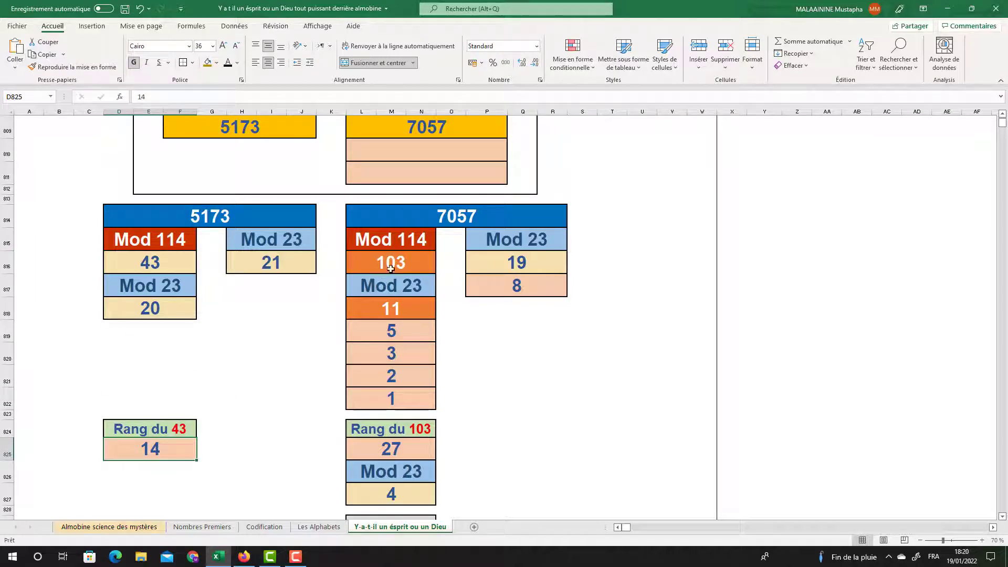
Step: Inspect the Mod 114 result of 7057 and follow its Mod 23 reduction through each successive rank below
{"action": "left_click", "coordinate": [415, 260]}
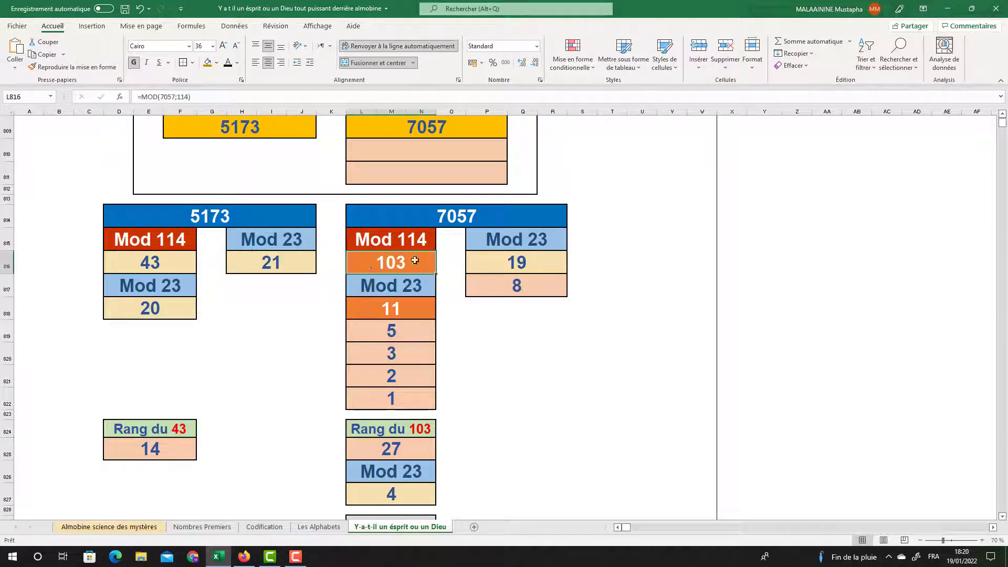
{"action": "left_click", "coordinate": [386, 313]}
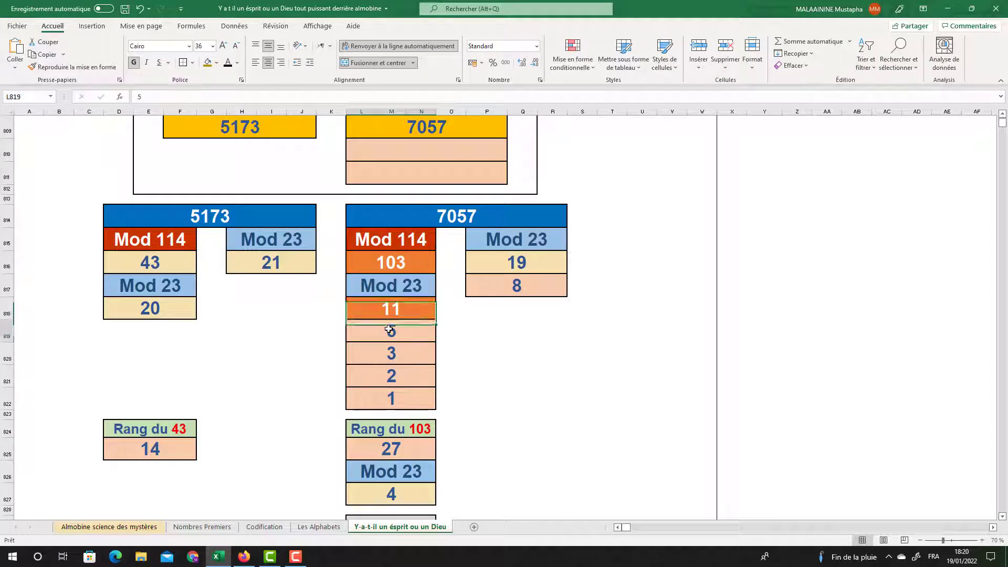
{"action": "left_click", "coordinate": [388, 329]}
{"action": "left_click", "coordinate": [387, 352]}
{"action": "left_click", "coordinate": [386, 376]}
{"action": "left_click", "coordinate": [387, 398]}
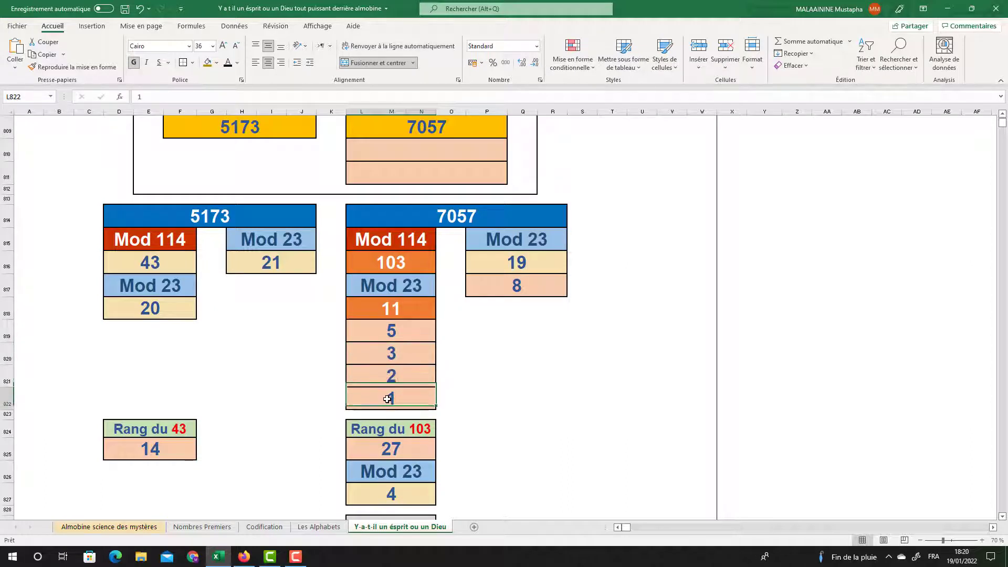
Step: Inspect the rank of 103 and its Mod 23 reduction, plus the direct Mod 23 result of 7057 and its rank
{"action": "left_click", "coordinate": [394, 263]}
{"action": "left_click", "coordinate": [393, 445]}
{"action": "left_click", "coordinate": [424, 473]}
{"action": "left_click", "coordinate": [391, 492]}
{"action": "left_click", "coordinate": [527, 265]}
{"action": "left_click", "coordinate": [518, 290]}
Step: Check the 103 + 11 sum in L830 against the Mod 23 result in L818
{"action": "scroll", "coordinate": [517, 288], "scroll_direction": "down", "scroll_amount": 2}
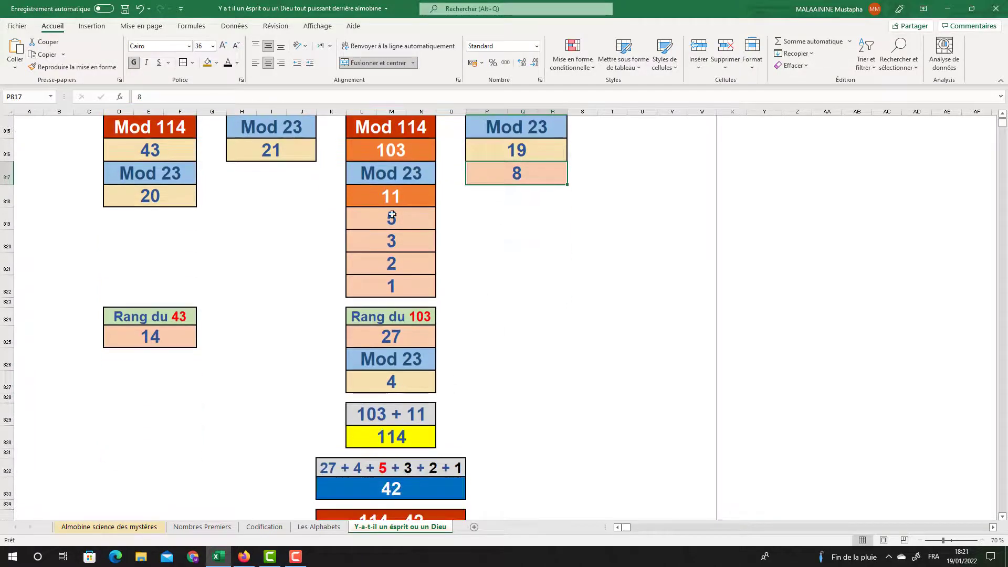
{"action": "left_click", "coordinate": [391, 197]}
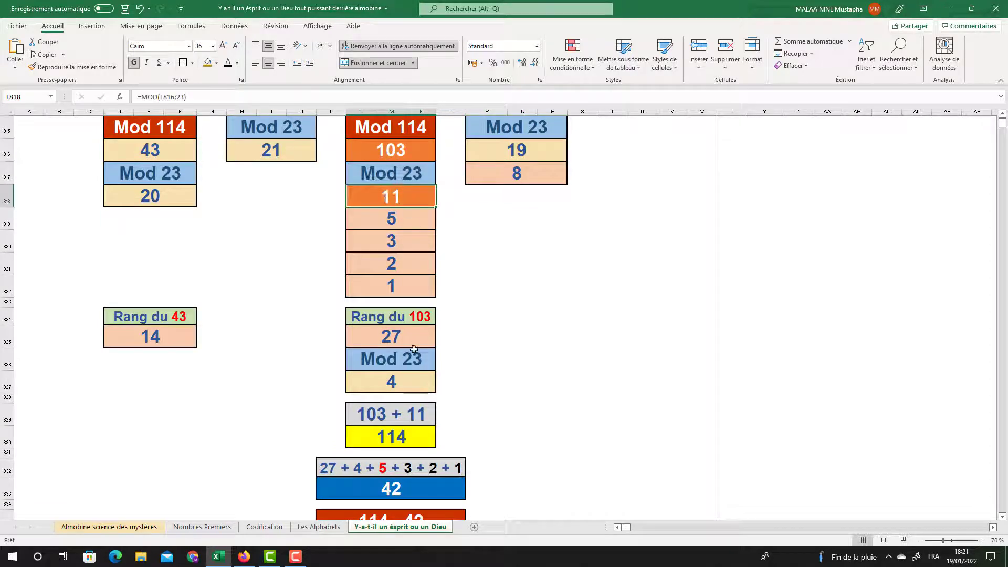
{"action": "left_click", "coordinate": [390, 438]}
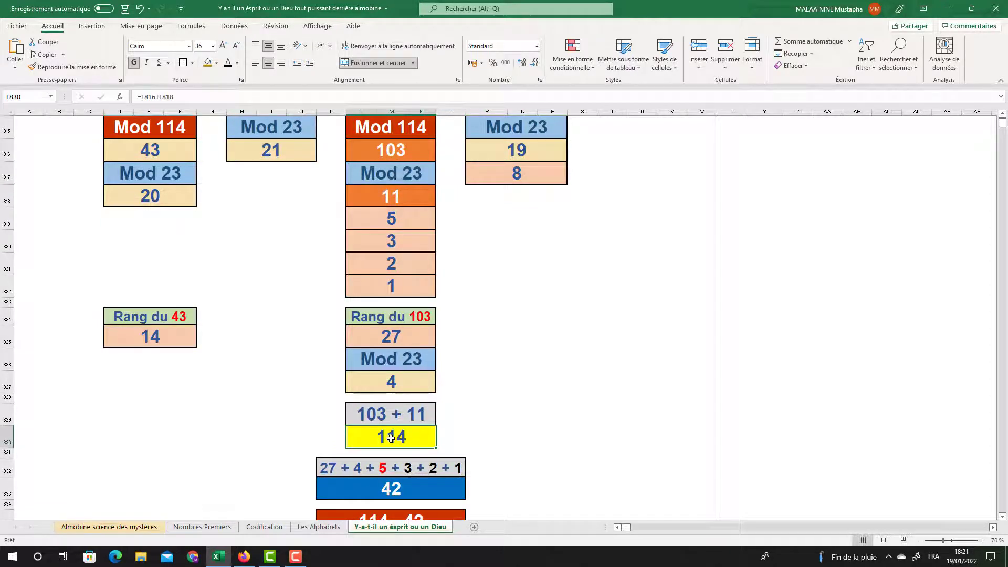
Step: Go through the terms in L825, L827 and L819:L822 and inspect their sum in K833
{"action": "left_click", "coordinate": [392, 342]}
{"action": "left_click", "coordinate": [388, 375]}
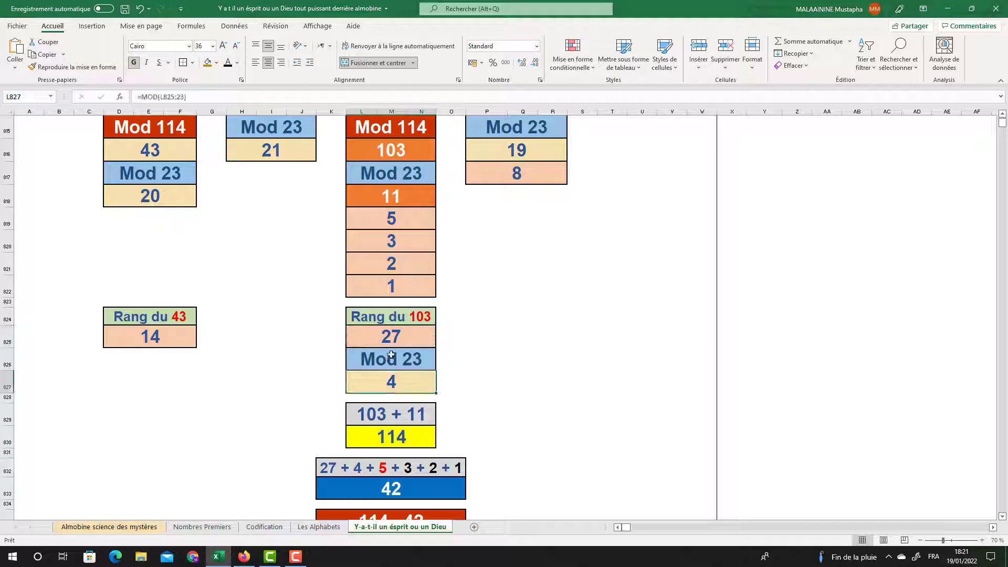
{"action": "left_click", "coordinate": [406, 224]}
{"action": "left_click", "coordinate": [406, 242]}
{"action": "left_click", "coordinate": [406, 264]}
{"action": "left_click", "coordinate": [407, 286]}
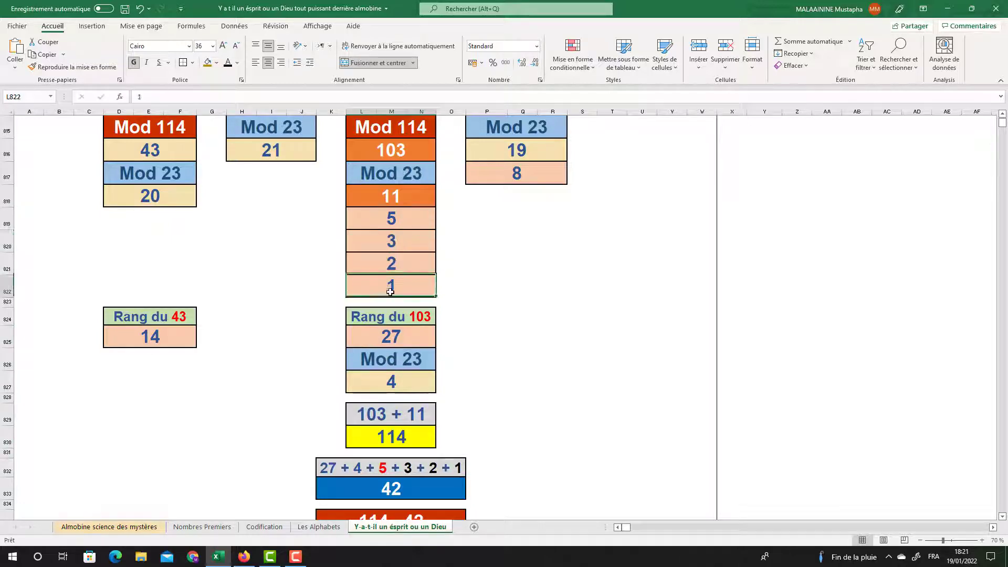
{"action": "left_click", "coordinate": [400, 487]}
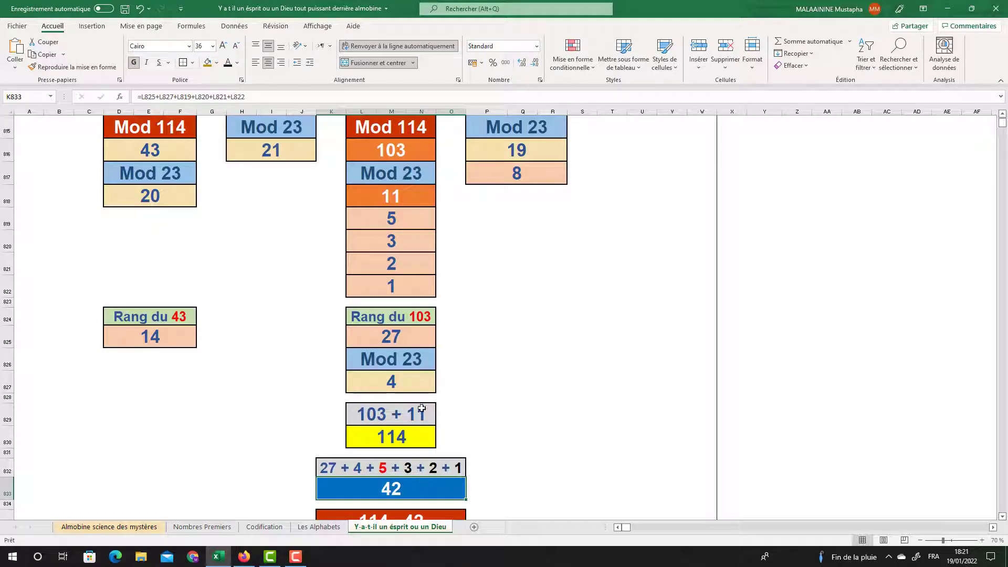
Step: Display the SOMME formula in D839 and trace its source range D816:R827, leaving the formula unchanged
{"action": "scroll", "coordinate": [421, 408], "scroll_direction": "down", "scroll_amount": 1}
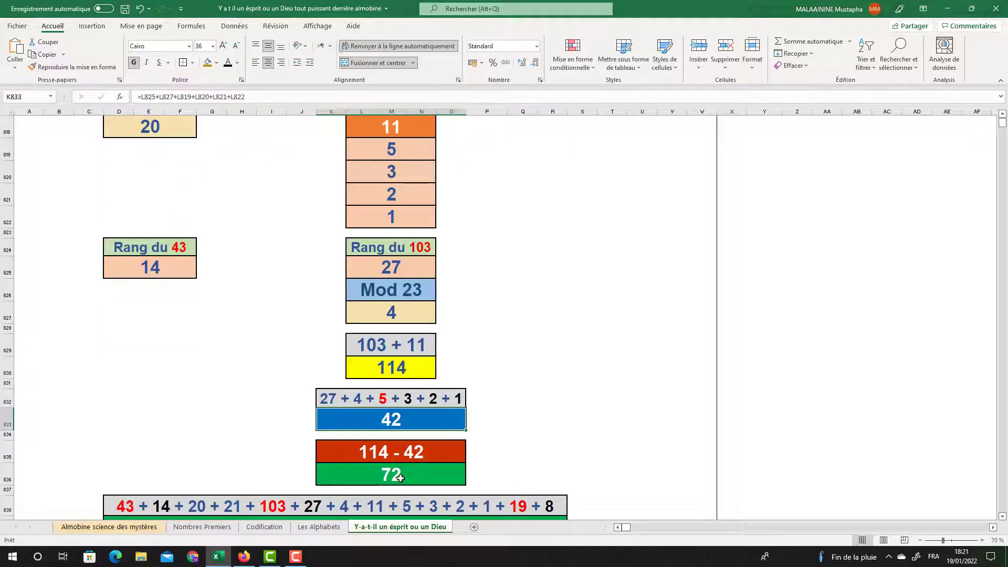
{"action": "key", "text": "Down"}
{"action": "key", "text": "Down"}
{"action": "key", "text": "Down"}
{"action": "key", "text": "Down"}
{"action": "key", "text": "Down"}
{"action": "key", "text": "Down"}
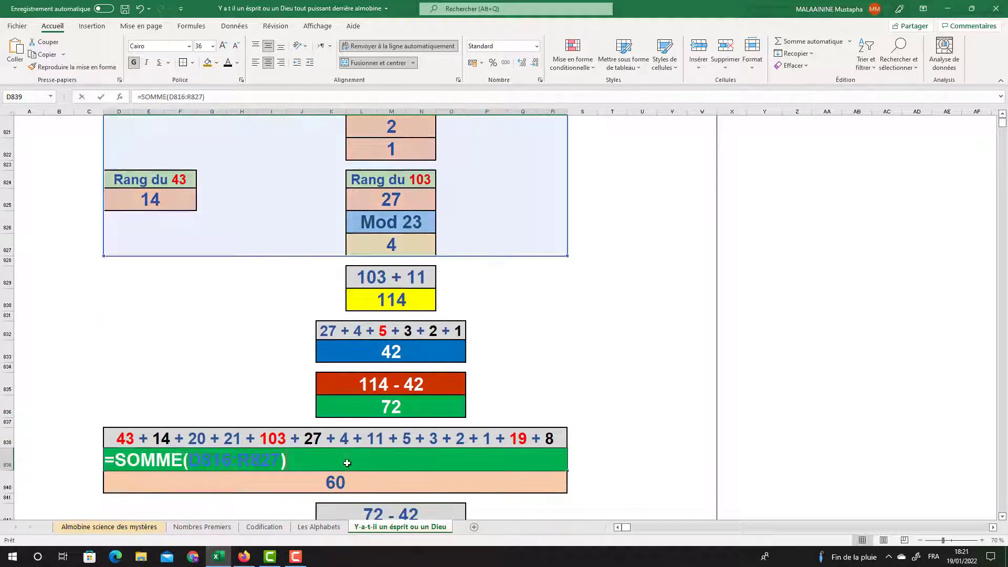
{"action": "key", "text": "F2"}
{"action": "scroll", "coordinate": [182, 291], "scroll_direction": "up", "scroll_amount": 4}
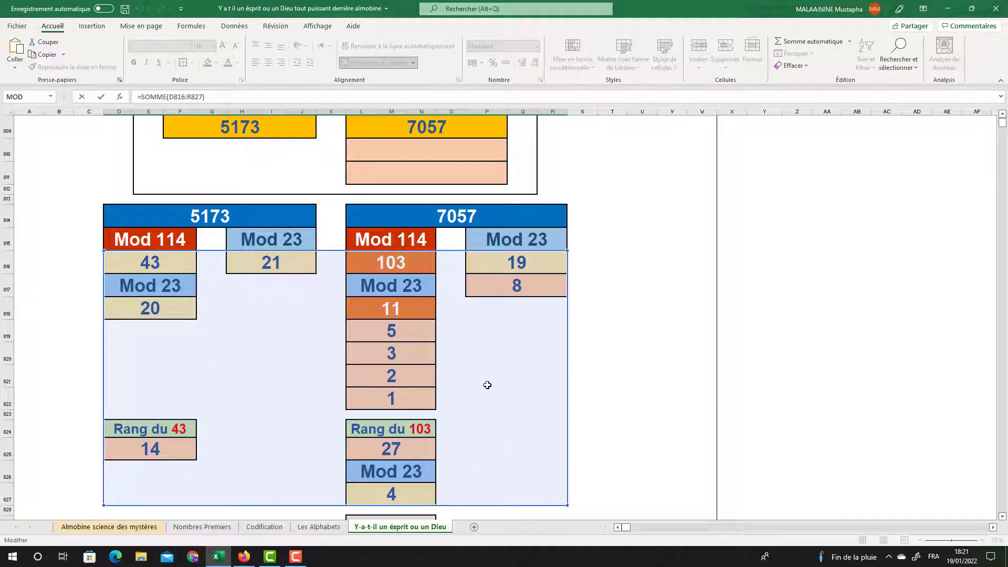
{"action": "scroll", "coordinate": [468, 383], "scroll_direction": "down", "scroll_amount": 1}
{"action": "key", "text": "Return"}
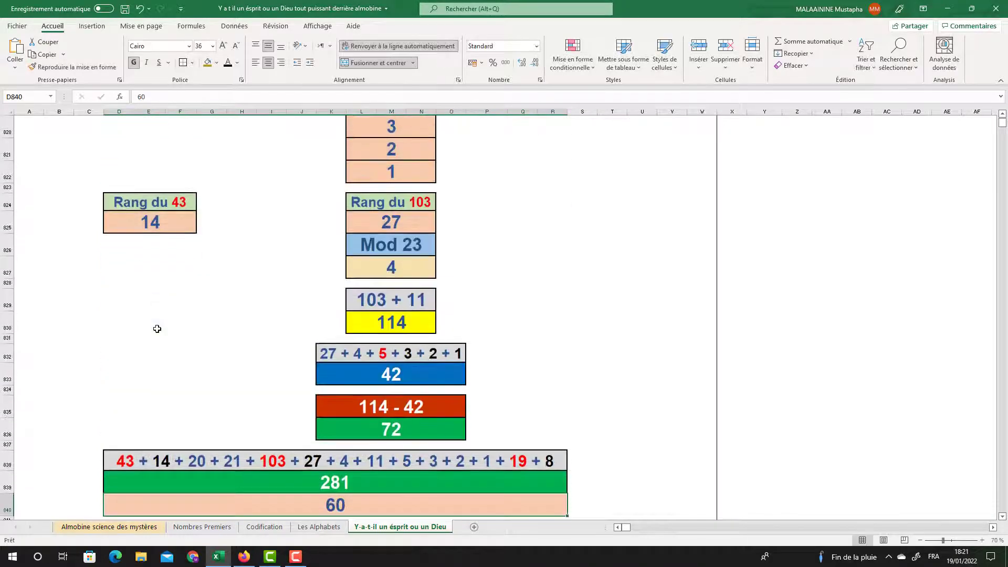
Step: Compare the overall total in D839 with the rank sum in K833
{"action": "left_click", "coordinate": [330, 482]}
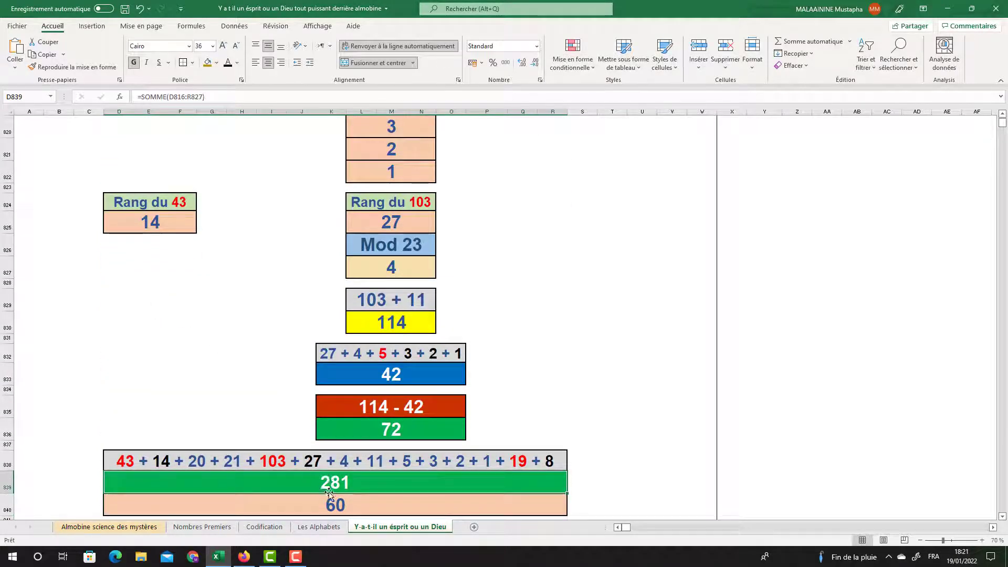
{"action": "left_click", "coordinate": [374, 377]}
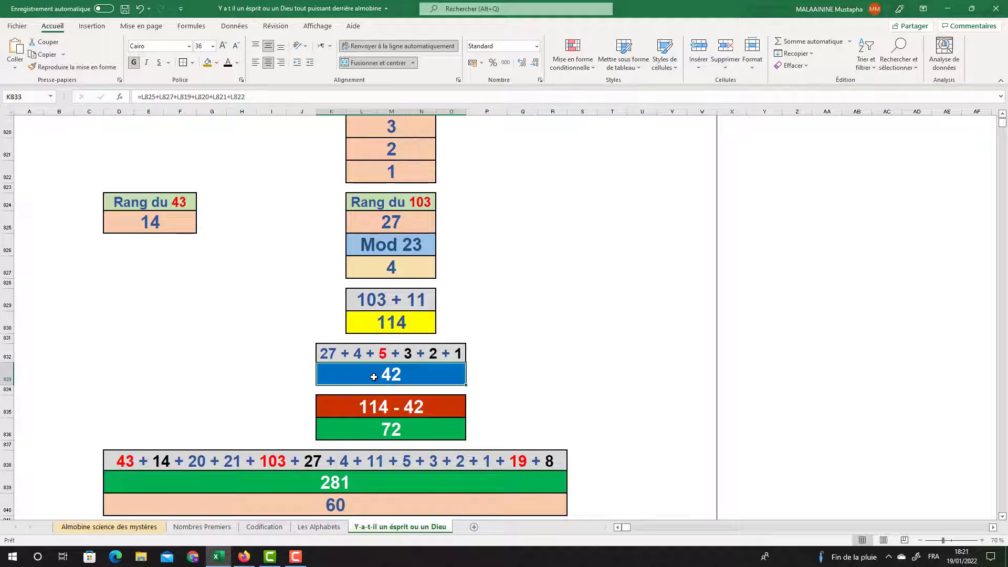
{"action": "left_click", "coordinate": [339, 483]}
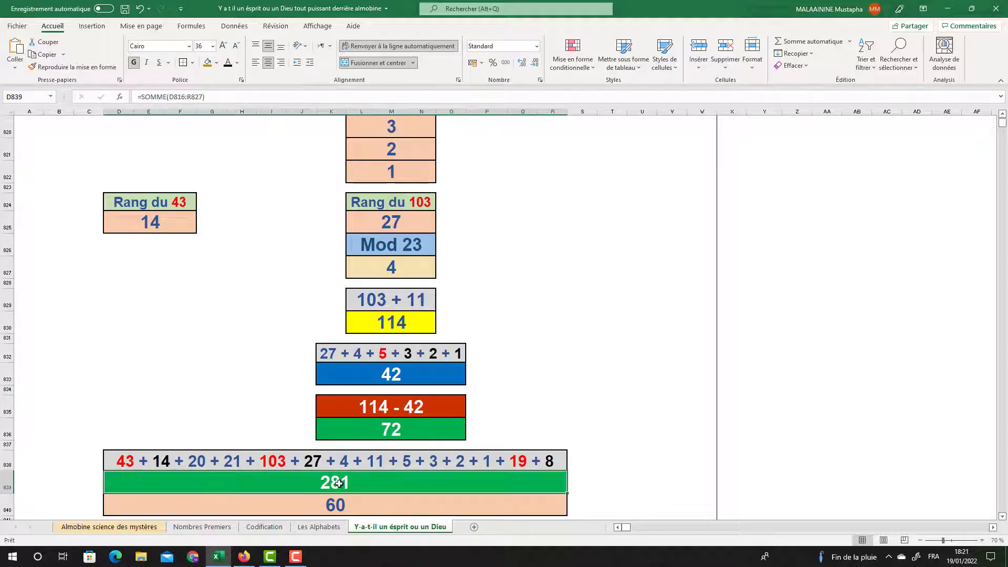
{"action": "left_click", "coordinate": [397, 377]}
{"action": "scroll", "coordinate": [396, 377], "scroll_direction": "down", "scroll_amount": 1}
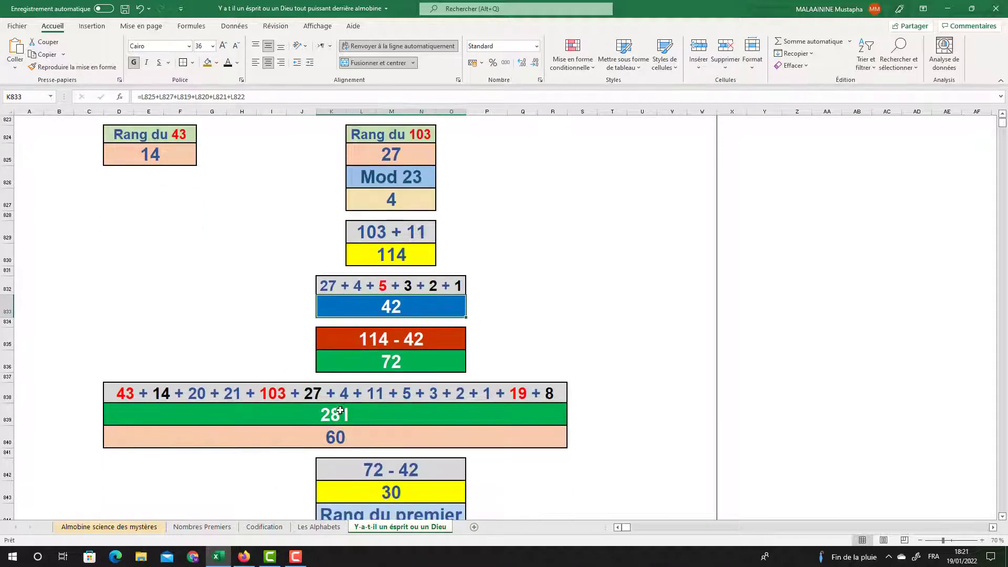
{"action": "left_click", "coordinate": [347, 417]}
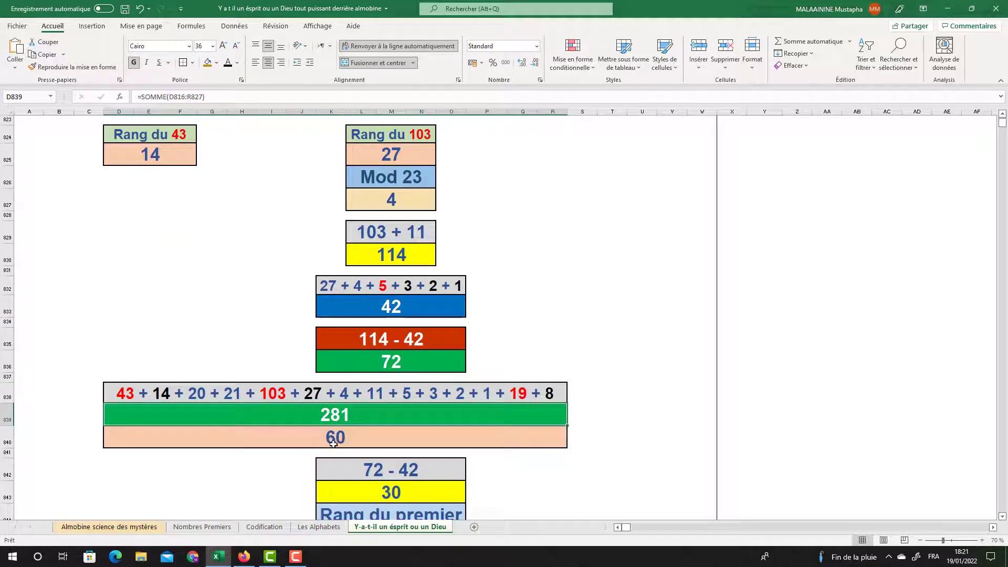
Step: Follow the 72 - 42 subtraction from K836 and K833 to its result and its Rang du premier
{"action": "left_click", "coordinate": [389, 366]}
{"action": "left_click", "coordinate": [389, 309]}
{"action": "scroll", "coordinate": [391, 325], "scroll_direction": "down", "scroll_amount": 2}
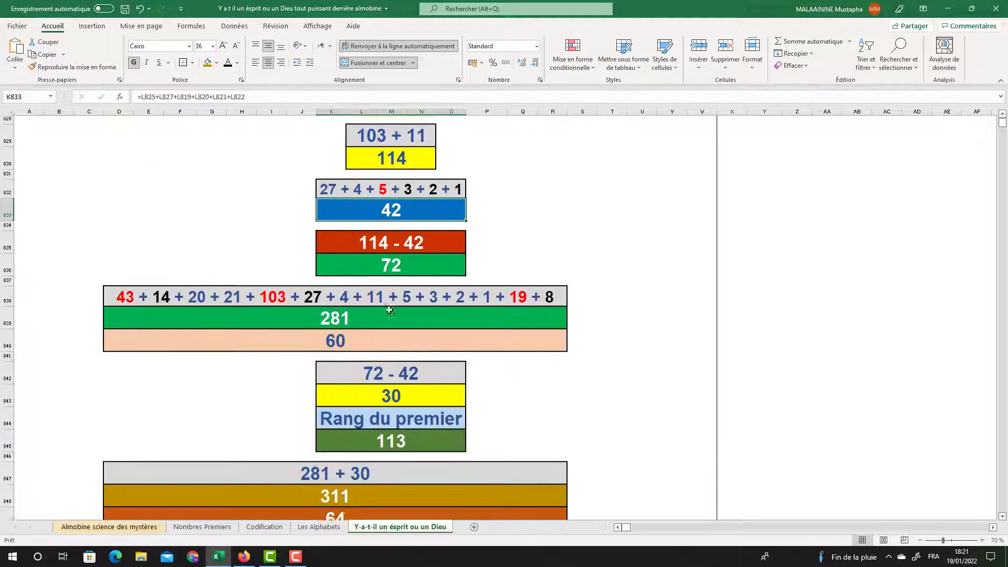
{"action": "left_click", "coordinate": [394, 385]}
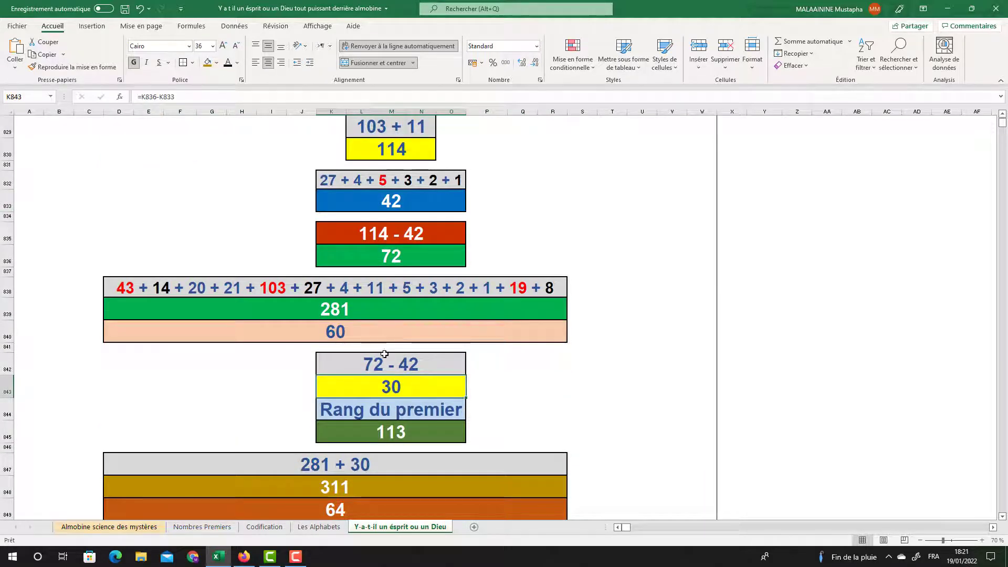
{"action": "left_click", "coordinate": [391, 438]}
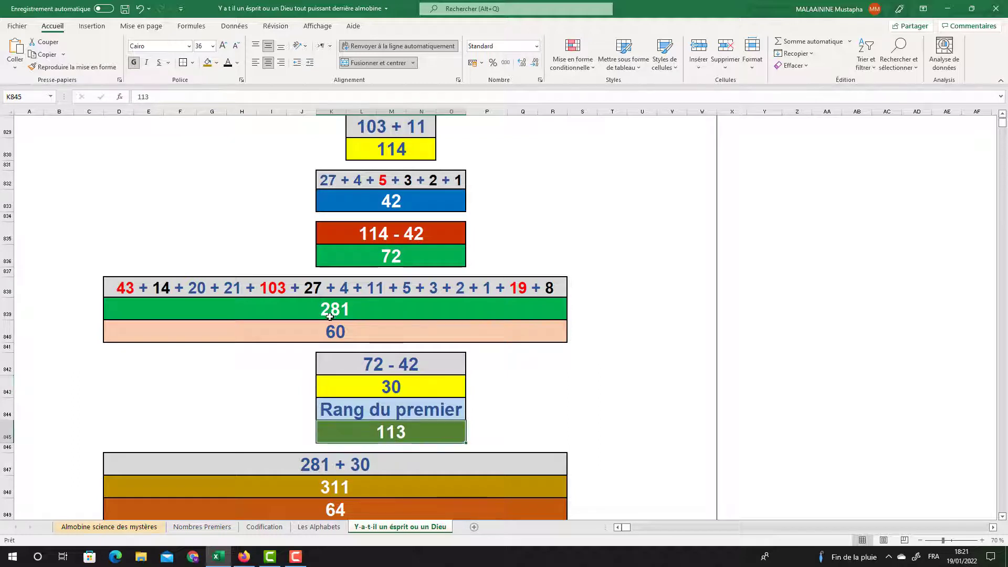
Step: Check the 281 + 30 addition in D848 against its two source cells, D839 and K843
{"action": "left_click", "coordinate": [330, 313]}
{"action": "left_click", "coordinate": [373, 379]}
{"action": "scroll", "coordinate": [373, 379], "scroll_direction": "down", "scroll_amount": 1}
{"action": "left_click", "coordinate": [334, 431]}
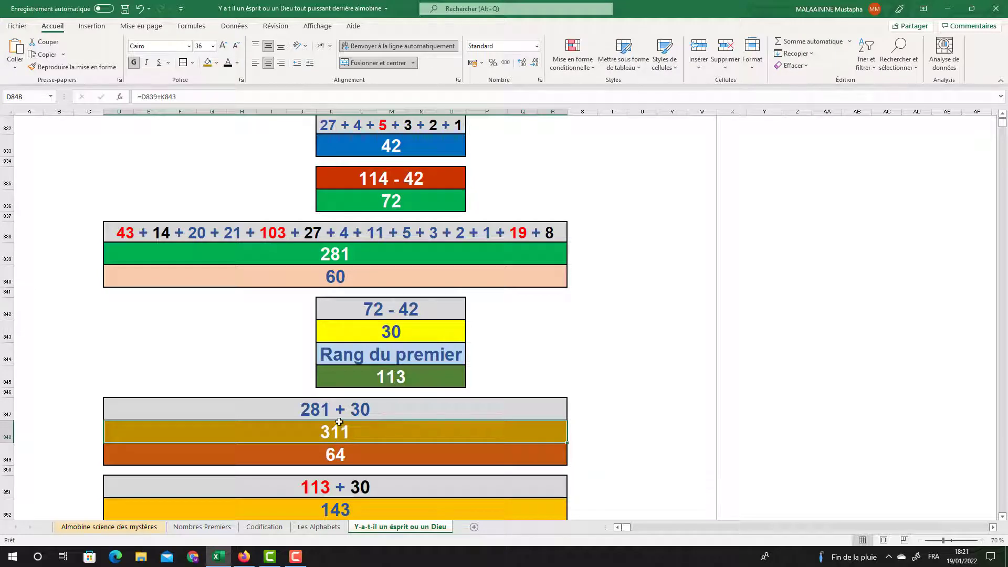
Step: Check the 113 + 30 addition in D852 against its source cells K845 and K843
{"action": "left_click", "coordinate": [379, 381]}
{"action": "left_click", "coordinate": [387, 332]}
{"action": "scroll", "coordinate": [389, 332], "scroll_direction": "down", "scroll_amount": 2}
{"action": "left_click", "coordinate": [352, 404]}
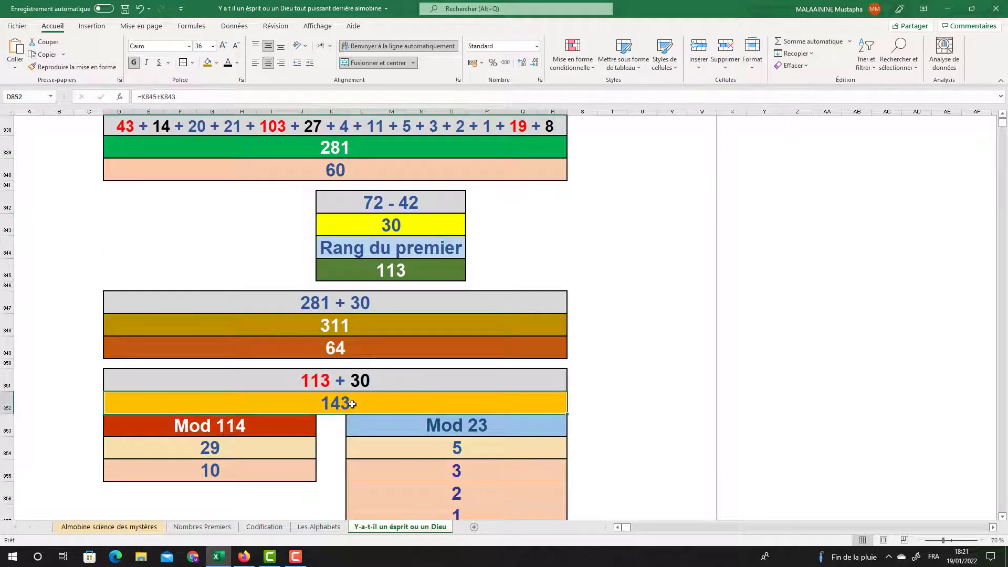
Step: Inspect the Mod 114 and Mod 23 results of the 113 + 30 sum and each rank beneath them
{"action": "scroll", "coordinate": [352, 403], "scroll_direction": "down", "scroll_amount": 1}
{"action": "left_click", "coordinate": [272, 383]}
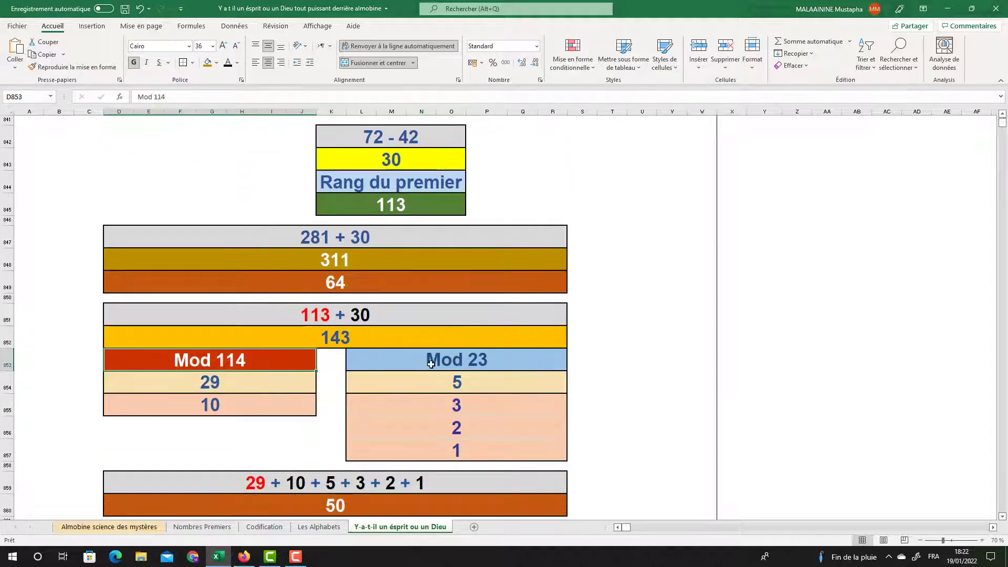
{"action": "left_click", "coordinate": [450, 385]}
{"action": "left_click", "coordinate": [289, 387]}
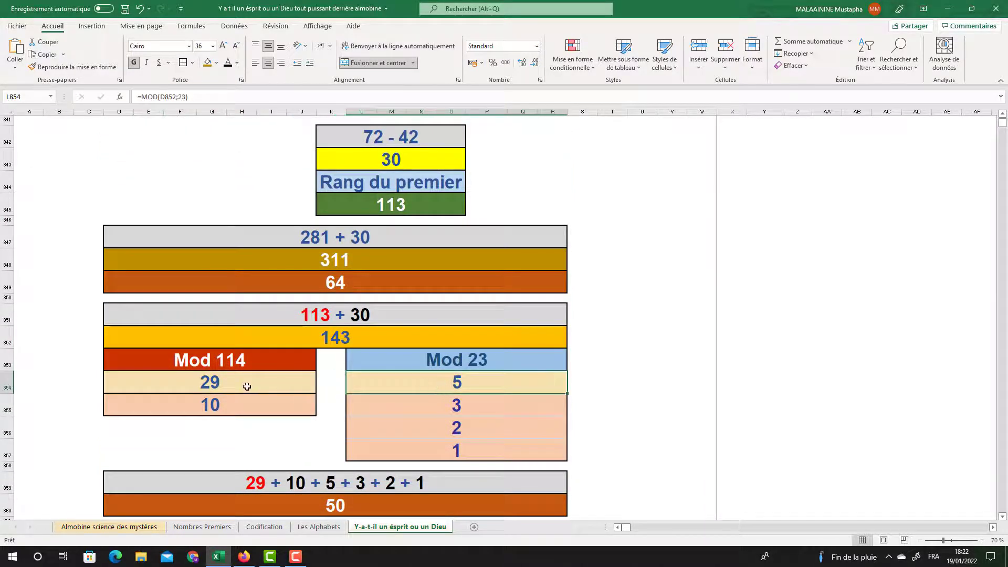
{"action": "left_click", "coordinate": [226, 405]}
{"action": "left_click", "coordinate": [467, 384]}
{"action": "left_click", "coordinate": [455, 403]}
{"action": "left_click", "coordinate": [455, 423]}
{"action": "key", "text": "Down"}
{"action": "scroll", "coordinate": [456, 427], "scroll_direction": "down", "scroll_amount": 1}
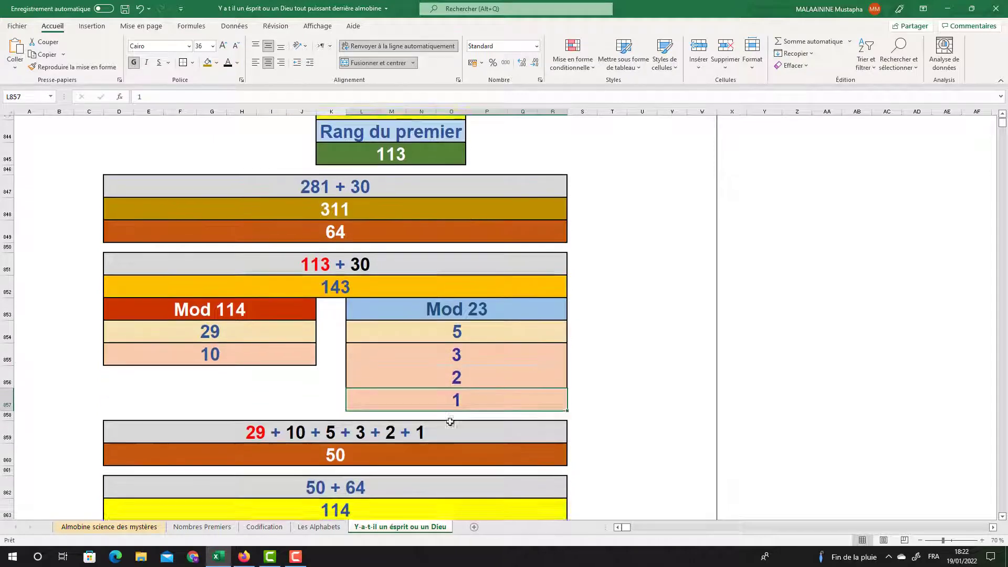
Step: Review the sum in D860 and the rank in D849, and inspect the 50 + 64 addition in D863
{"action": "left_click", "coordinate": [353, 446]}
{"action": "scroll", "coordinate": [352, 446], "scroll_direction": "up", "scroll_amount": 4}
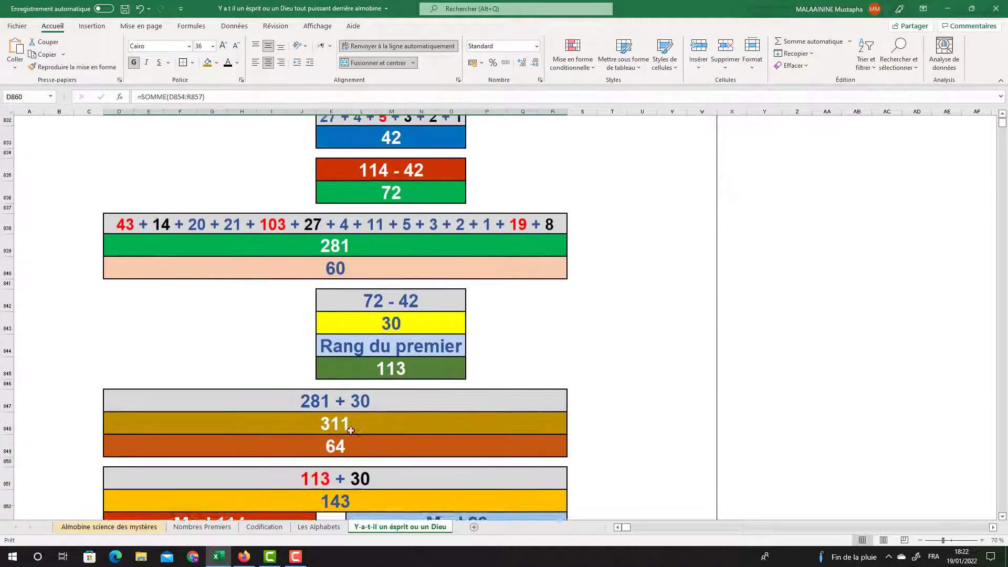
{"action": "scroll", "coordinate": [343, 281], "scroll_direction": "up", "scroll_amount": 2}
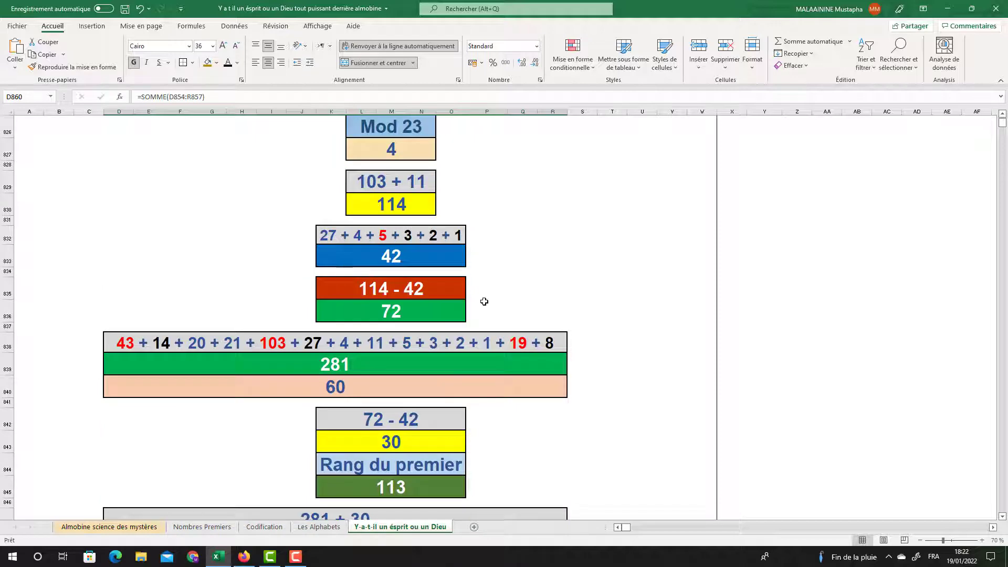
{"action": "scroll", "coordinate": [483, 301], "scroll_direction": "up", "scroll_amount": 1}
{"action": "scroll", "coordinate": [483, 301], "scroll_direction": "down", "scroll_amount": 6}
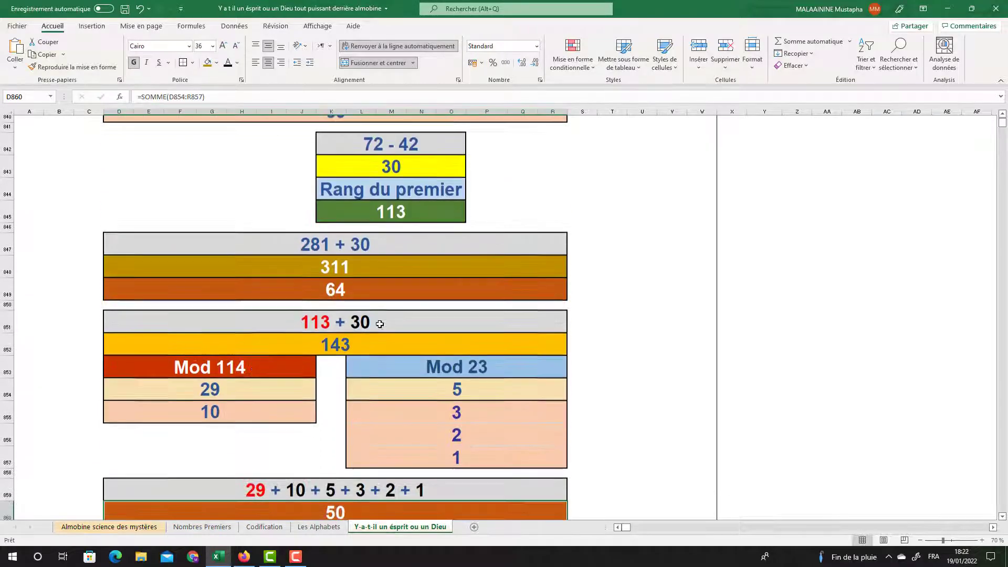
{"action": "left_click", "coordinate": [359, 285]}
{"action": "scroll", "coordinate": [371, 298], "scroll_direction": "down", "scroll_amount": 4}
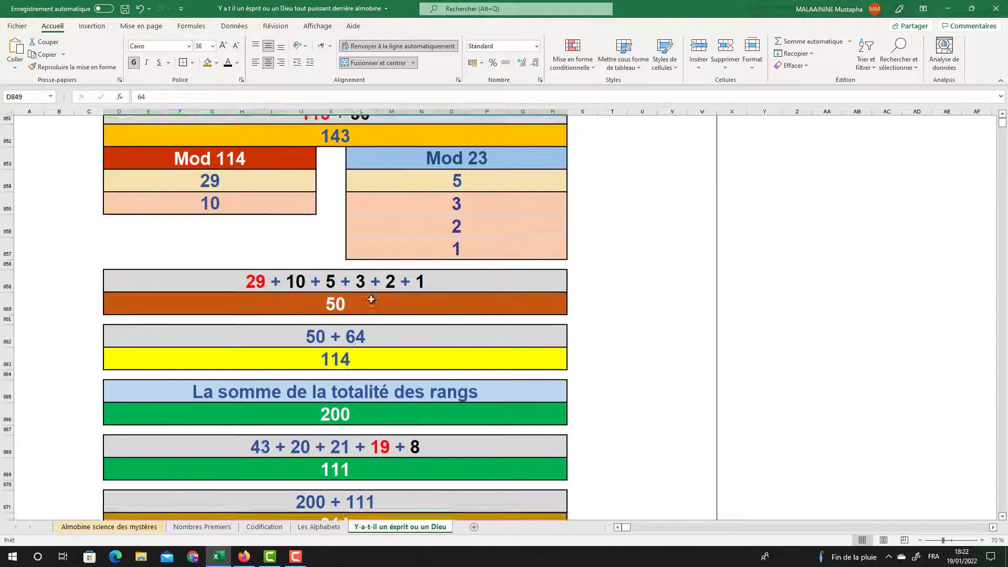
{"action": "left_click", "coordinate": [371, 327]}
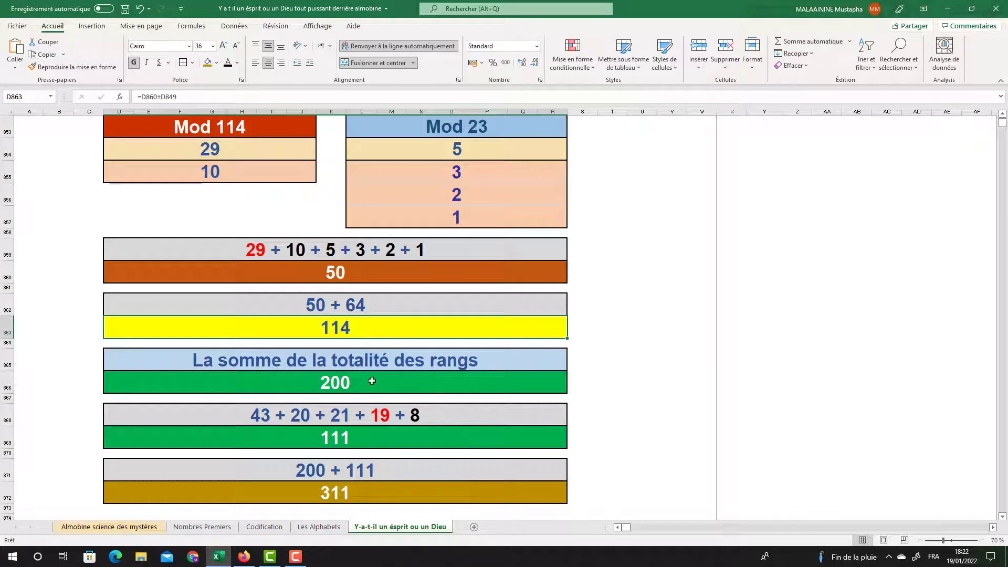
Step: Display the formula under "La somme de la totalité des rangs" and trace all its rank cells up to row 817
{"action": "double_click", "coordinate": [336, 385]}
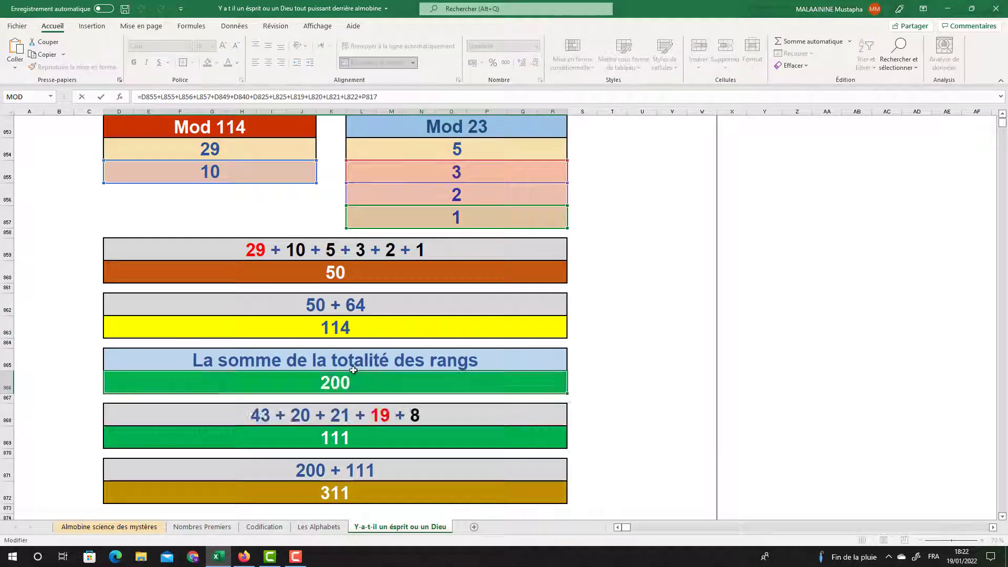
{"action": "scroll", "coordinate": [254, 299], "scroll_direction": "up", "scroll_amount": 2}
{"action": "scroll", "coordinate": [436, 348], "scroll_direction": "up", "scroll_amount": 5}
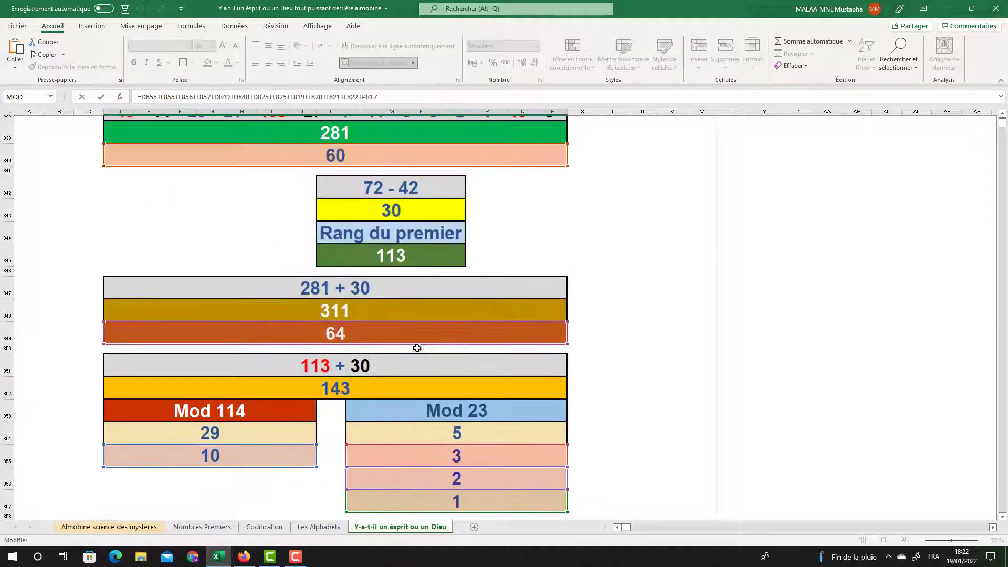
{"action": "scroll", "coordinate": [339, 278], "scroll_direction": "up", "scroll_amount": 7}
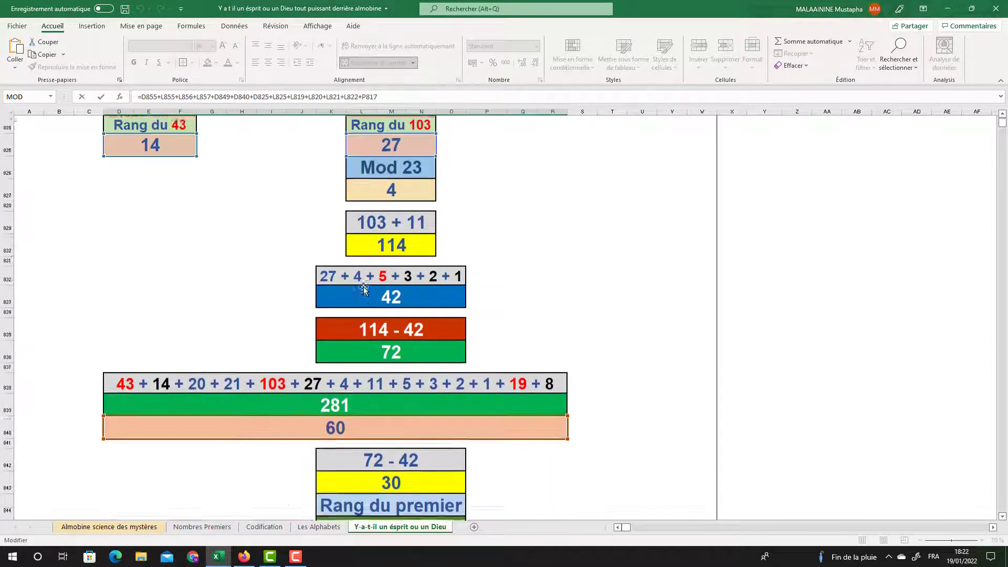
{"action": "scroll", "coordinate": [317, 296], "scroll_direction": "up", "scroll_amount": 1}
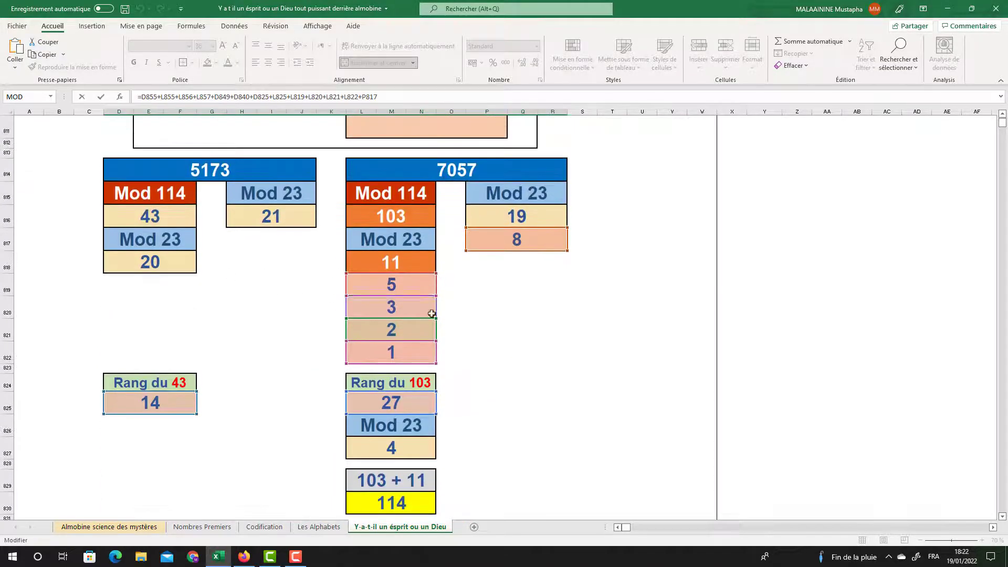
{"action": "key", "text": "Return"}
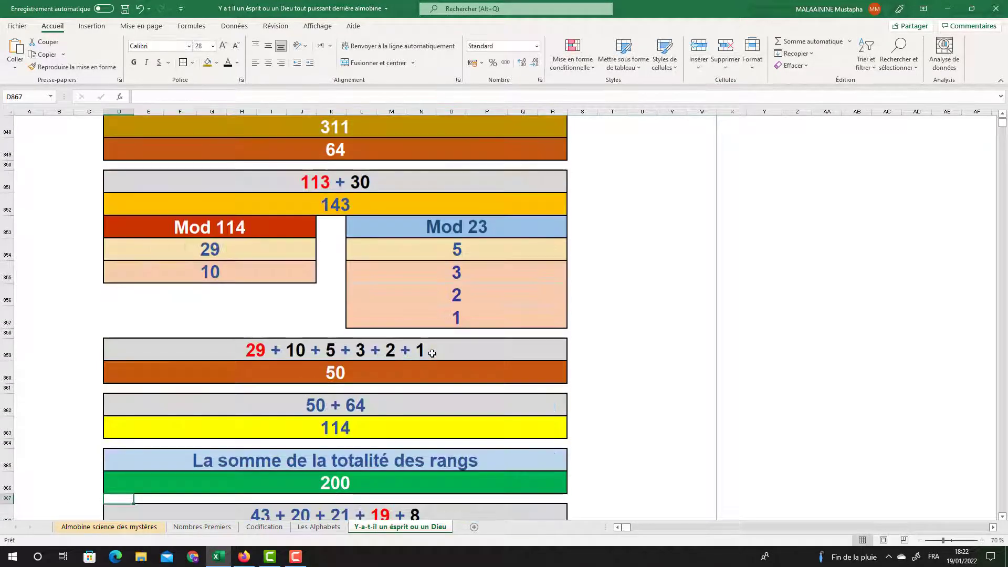
Step: Display the formula under 43 + 20 + 21 + 19 + 8 in D869 and trace its source cells in rows 816 to 818
{"action": "left_click", "coordinate": [337, 476]}
{"action": "scroll", "coordinate": [342, 462], "scroll_direction": "down", "scroll_amount": 2}
{"action": "double_click", "coordinate": [356, 420]}
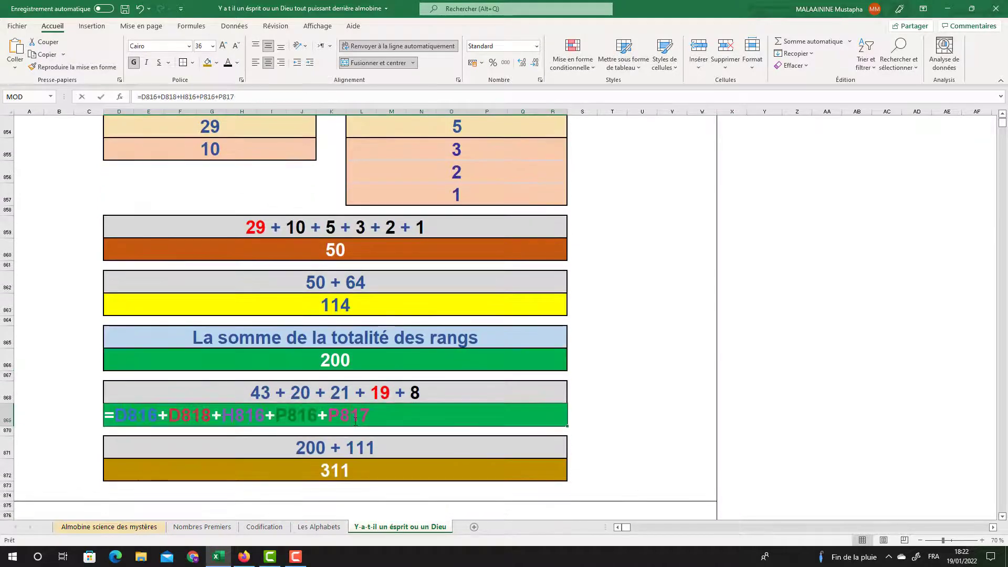
{"action": "scroll", "coordinate": [356, 421], "scroll_direction": "up", "scroll_amount": 14}
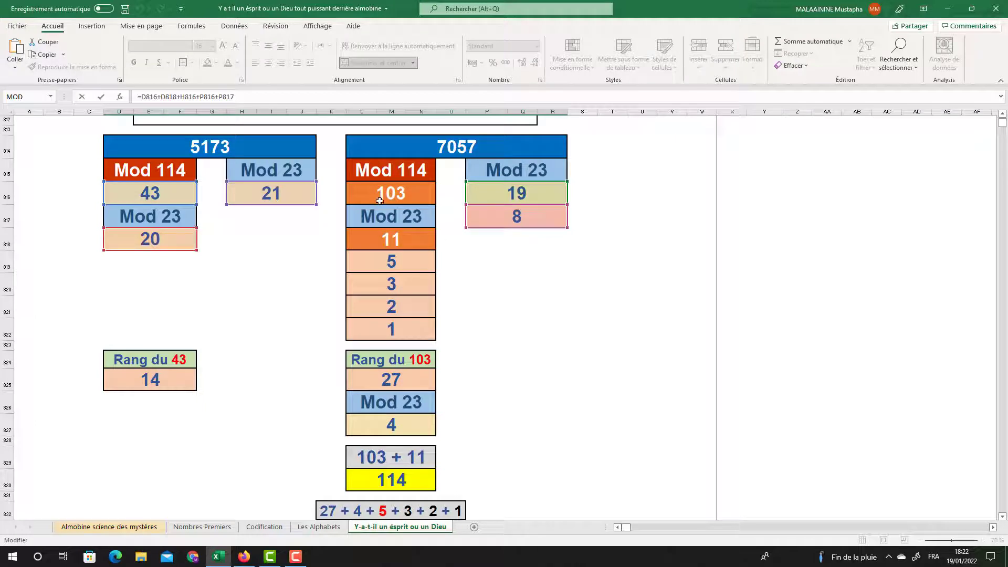
{"action": "scroll", "coordinate": [389, 489], "scroll_direction": "down", "scroll_amount": 1}
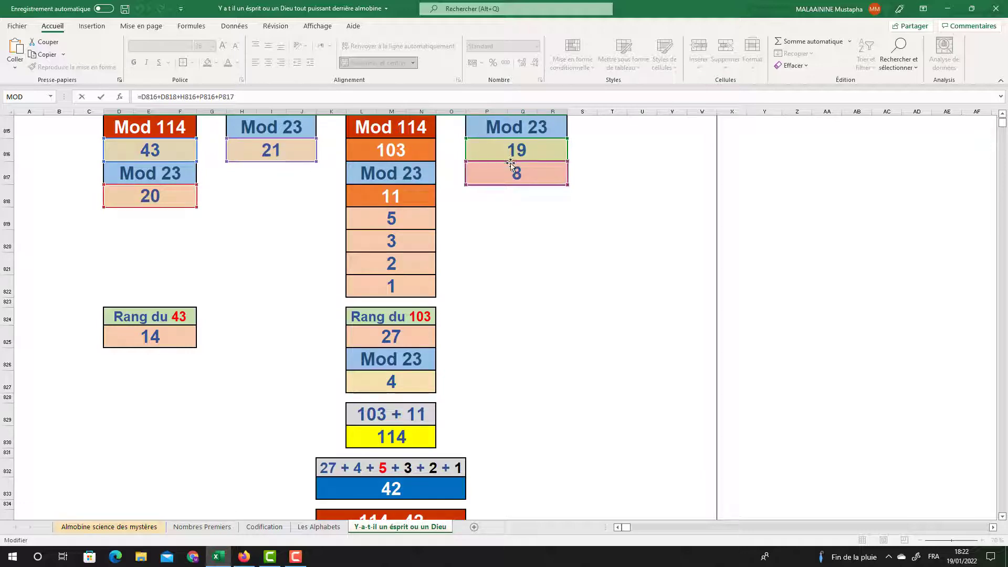
{"action": "key", "text": "Return"}
{"action": "left_click", "coordinate": [342, 489]}
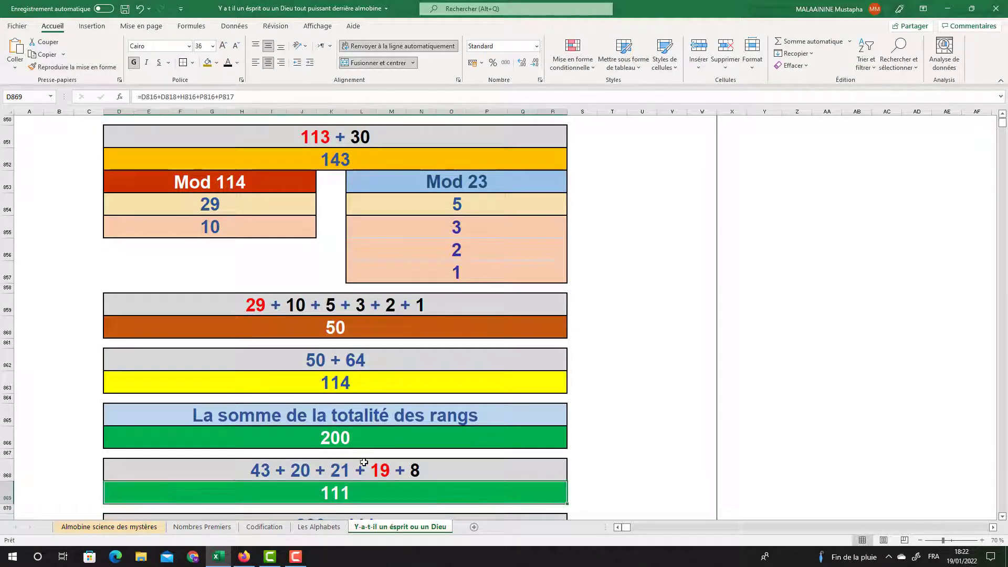
Step: Inspect the 200 + 111 addition in D872, and review the overall sum in D839 with its rank in D840
{"action": "scroll", "coordinate": [343, 436], "scroll_direction": "down", "scroll_amount": 1}
{"action": "scroll", "coordinate": [343, 435], "scroll_direction": "down", "scroll_amount": 2}
{"action": "left_click", "coordinate": [316, 370]}
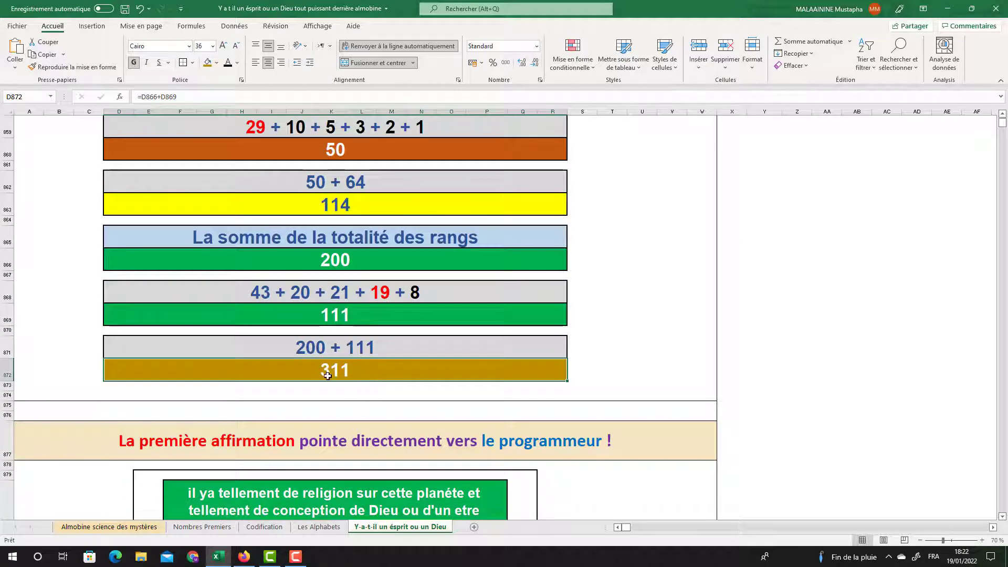
{"action": "scroll", "coordinate": [350, 375], "scroll_direction": "up", "scroll_amount": 7}
{"action": "scroll", "coordinate": [352, 375], "scroll_direction": "up", "scroll_amount": 3}
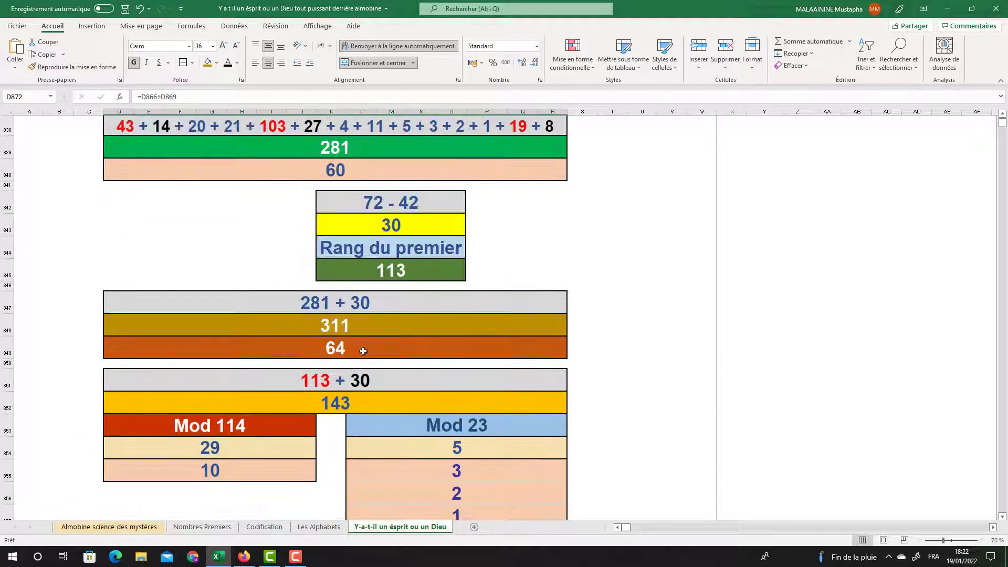
{"action": "left_click", "coordinate": [396, 202]}
{"action": "left_click", "coordinate": [342, 310]}
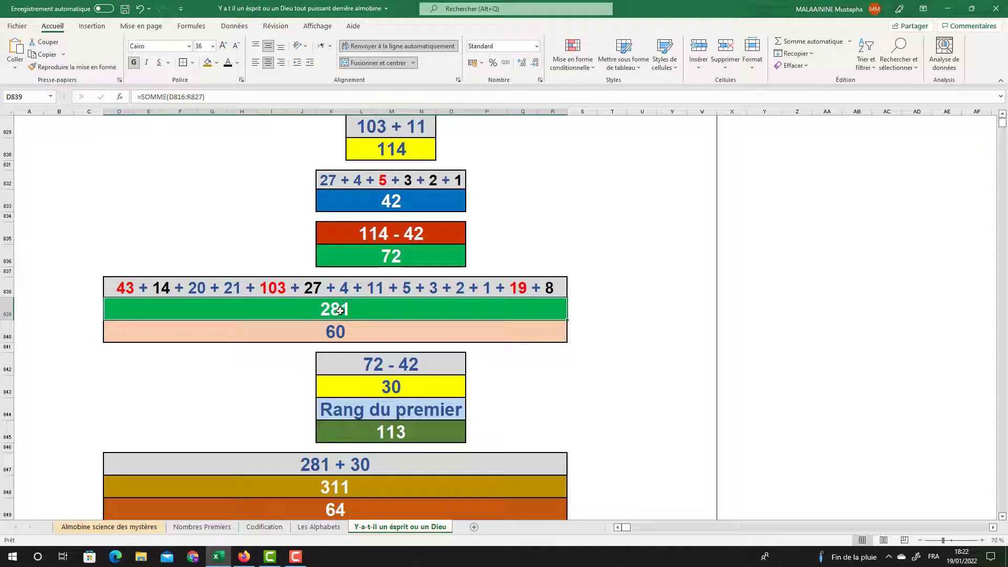
{"action": "left_click", "coordinate": [333, 332]}
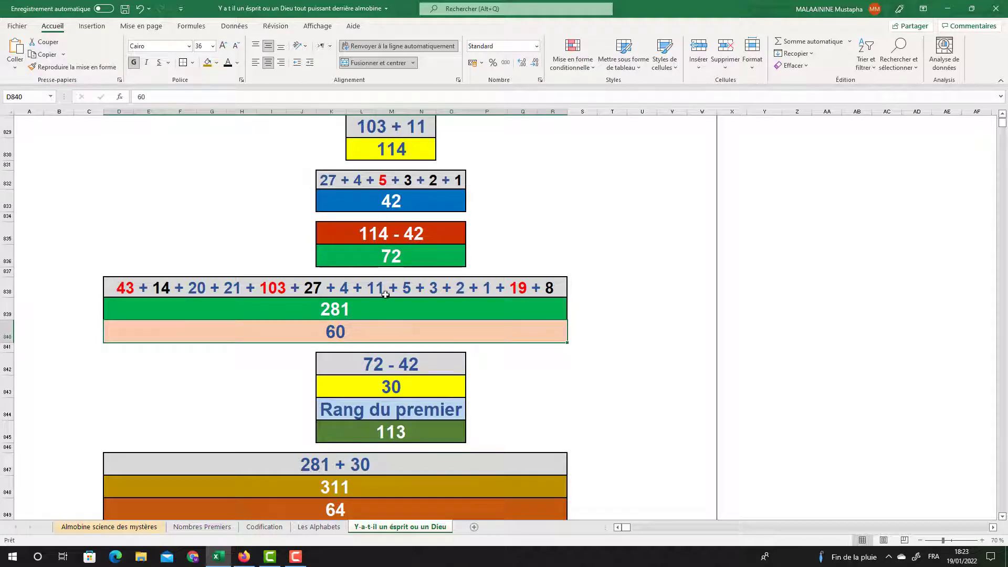
Step: Recheck the 200 + 111 result in D872 and relate it to the source sentence about religion in F807
{"action": "scroll", "coordinate": [385, 294], "scroll_direction": "down", "scroll_amount": 13}
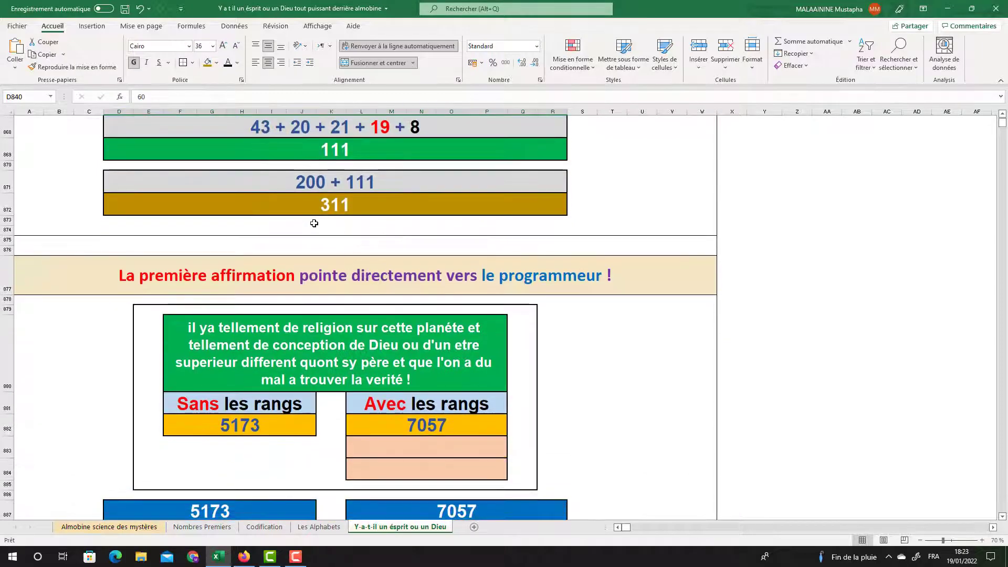
{"action": "scroll", "coordinate": [341, 238], "scroll_direction": "up", "scroll_amount": 2}
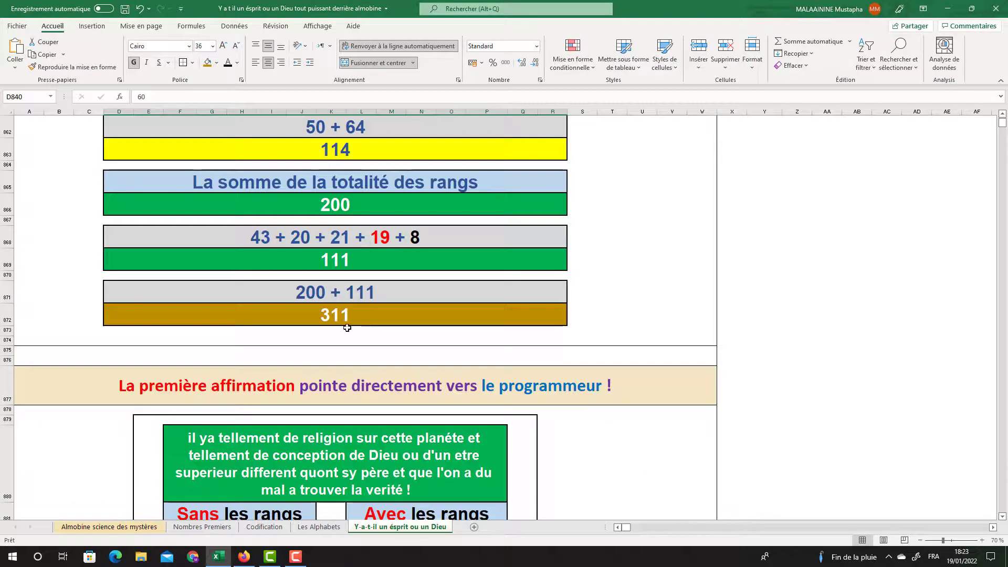
{"action": "left_click", "coordinate": [342, 319]}
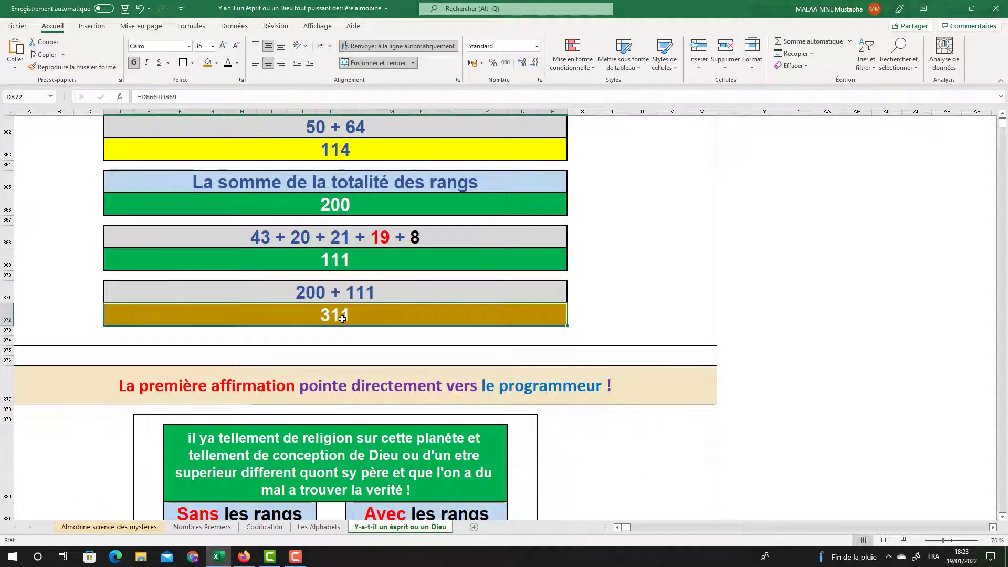
{"action": "scroll", "coordinate": [387, 234], "scroll_direction": "up", "scroll_amount": 20}
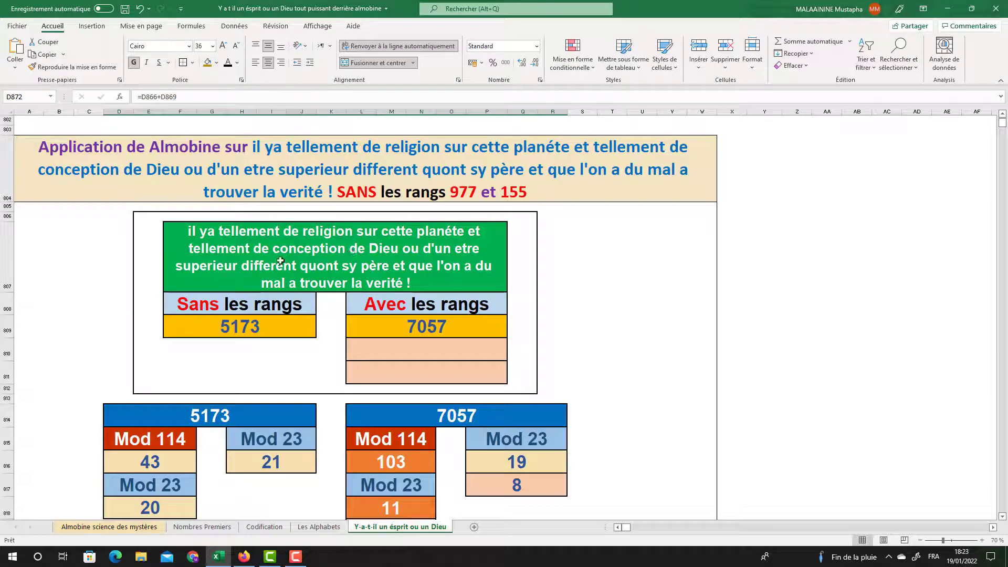
{"action": "left_click", "coordinate": [399, 255]}
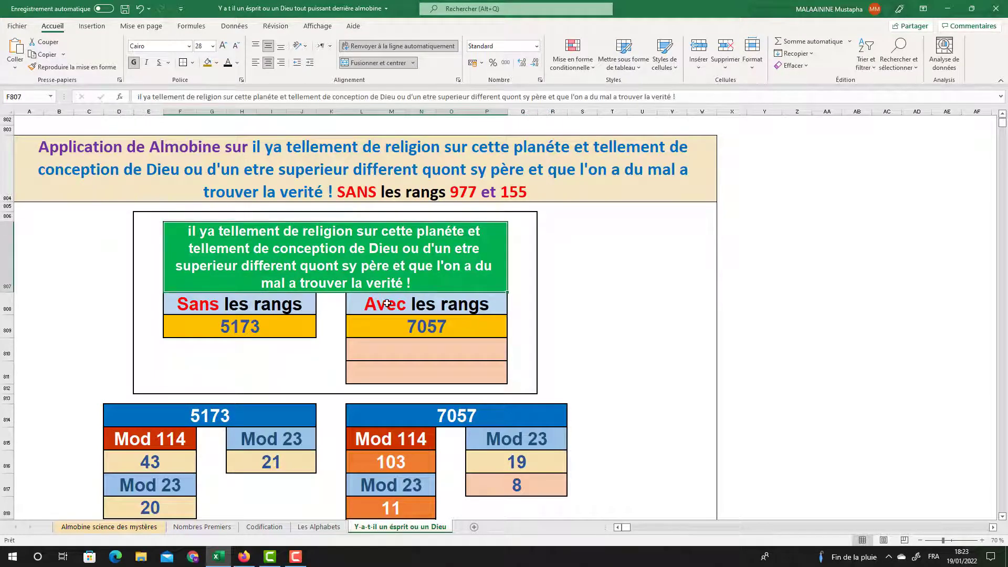
Step: Compare the D872 result with the 281 + 30 addition in D848, and inspect the rank sum in K833
{"action": "scroll", "coordinate": [391, 283], "scroll_direction": "down", "scroll_amount": 12}
{"action": "scroll", "coordinate": [387, 304], "scroll_direction": "down", "scroll_amount": 5}
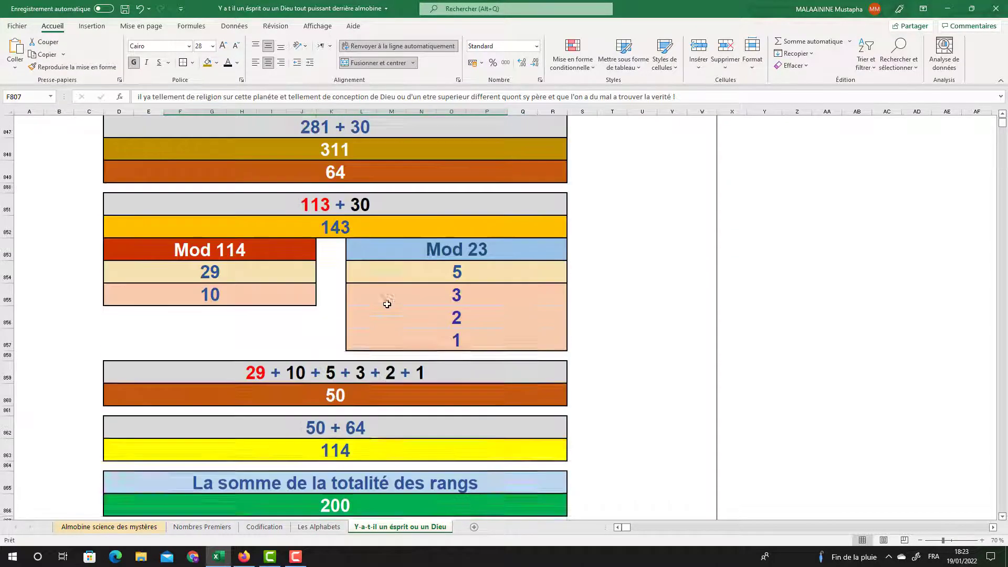
{"action": "scroll", "coordinate": [387, 304], "scroll_direction": "down", "scroll_amount": 2}
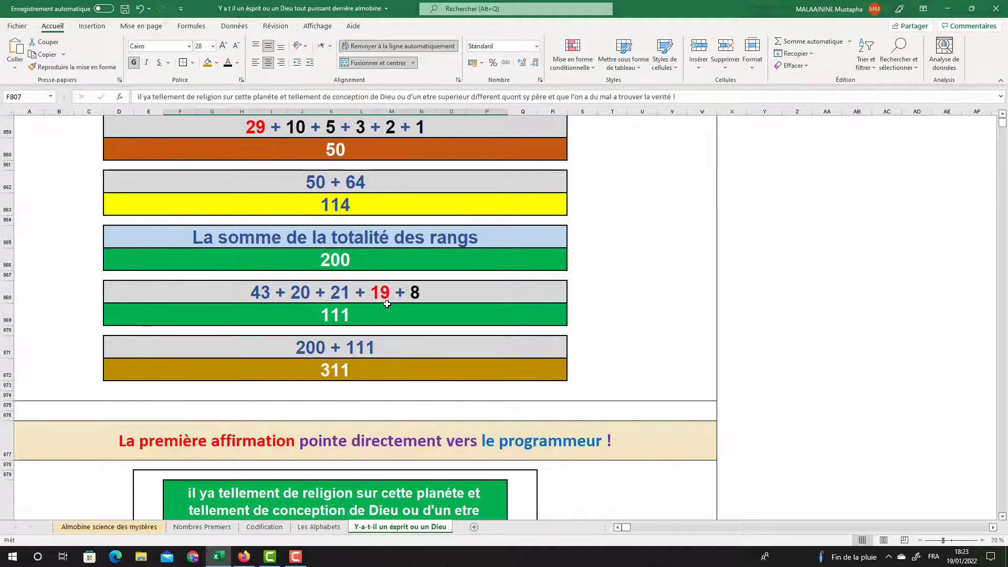
{"action": "left_click", "coordinate": [342, 363]}
{"action": "scroll", "coordinate": [345, 353], "scroll_direction": "up", "scroll_amount": 15}
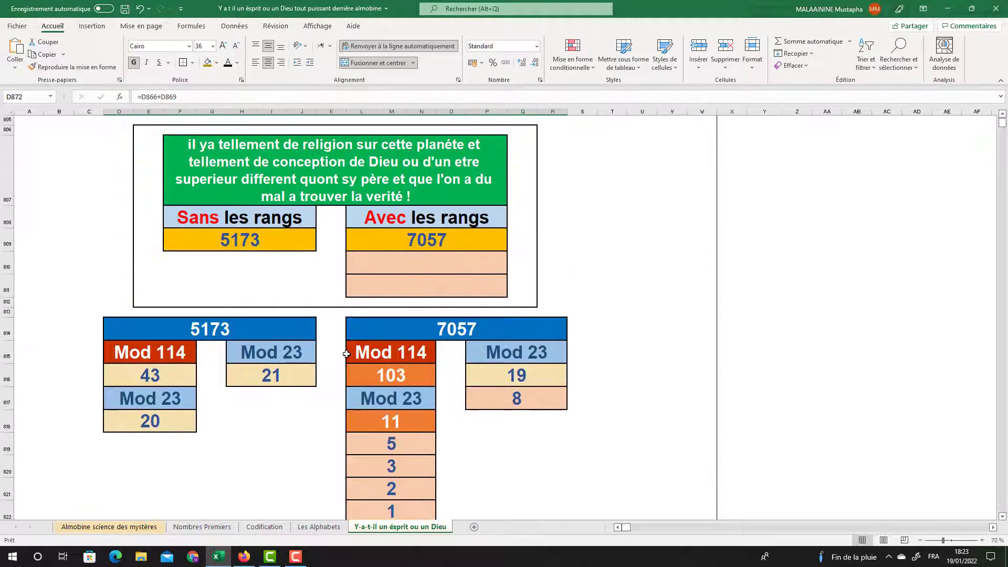
{"action": "scroll", "coordinate": [346, 354], "scroll_direction": "down", "scroll_amount": 9}
{"action": "left_click", "coordinate": [342, 335]}
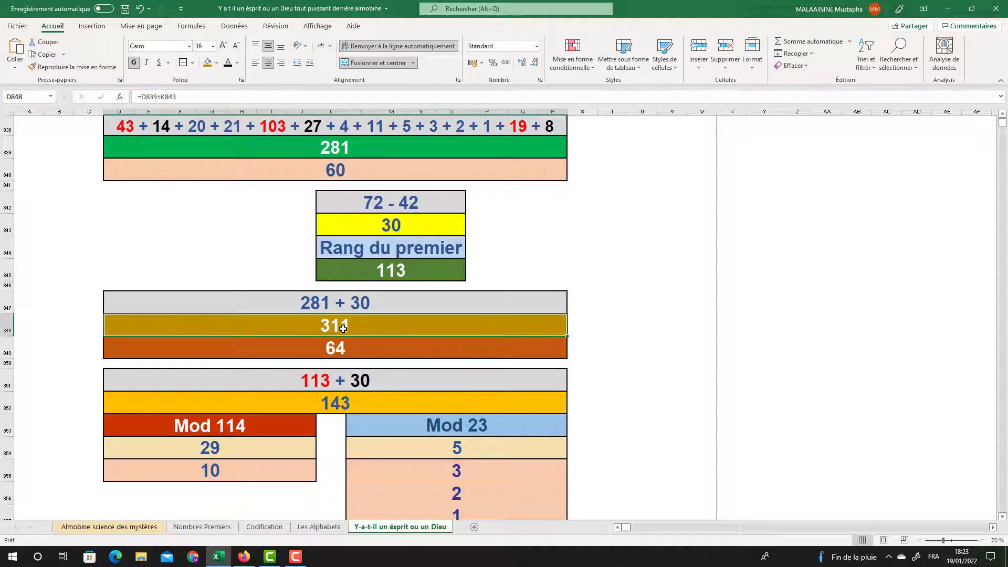
{"action": "scroll", "coordinate": [342, 331], "scroll_direction": "up", "scroll_amount": 3}
{"action": "left_click", "coordinate": [388, 204]}
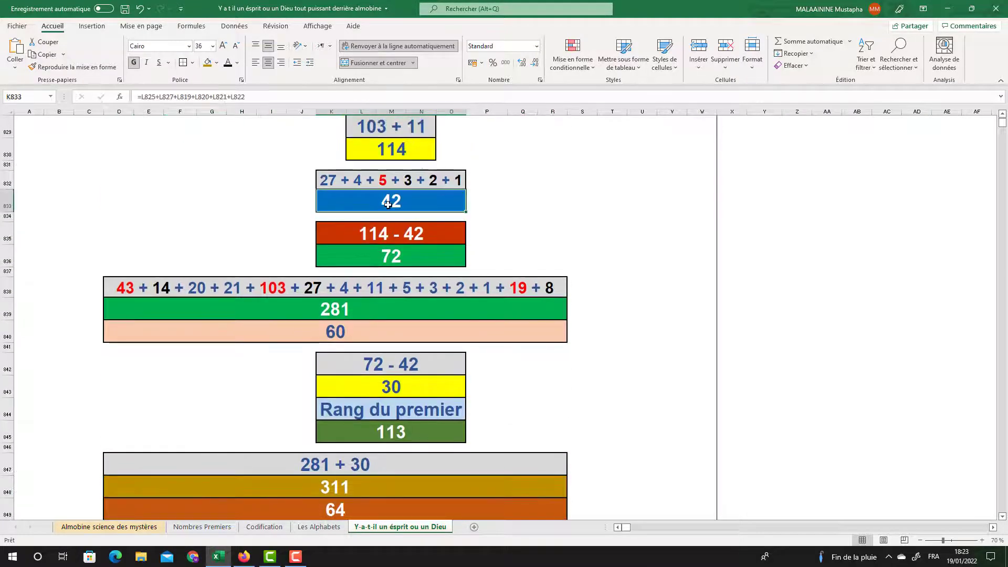
Step: Select the sentence's whole calculation block starting at C806 and go to the section "La première affirmation pointe directement vers le programmeur !"
{"action": "scroll", "coordinate": [382, 267], "scroll_direction": "down", "scroll_amount": 11}
{"action": "scroll", "coordinate": [382, 266], "scroll_direction": "up", "scroll_amount": 14}
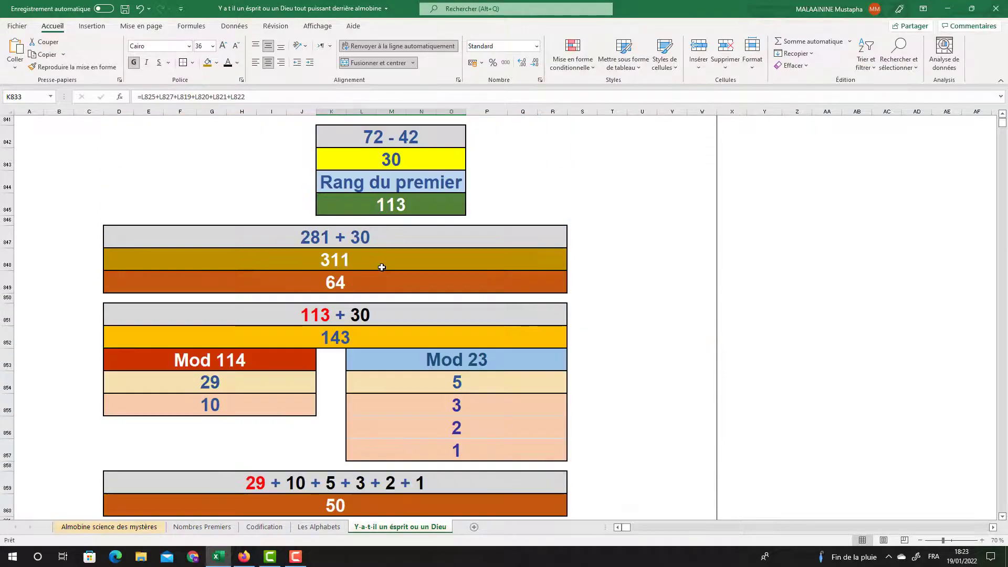
{"action": "scroll", "coordinate": [381, 266], "scroll_direction": "up", "scroll_amount": 5}
{"action": "left_click_drag", "start_coordinate": [99, 129], "coordinate": [517, 479]}
{"action": "scroll", "coordinate": [499, 386], "scroll_direction": "down", "scroll_amount": 5}
{"action": "scroll", "coordinate": [500, 388], "scroll_direction": "down", "scroll_amount": 4}
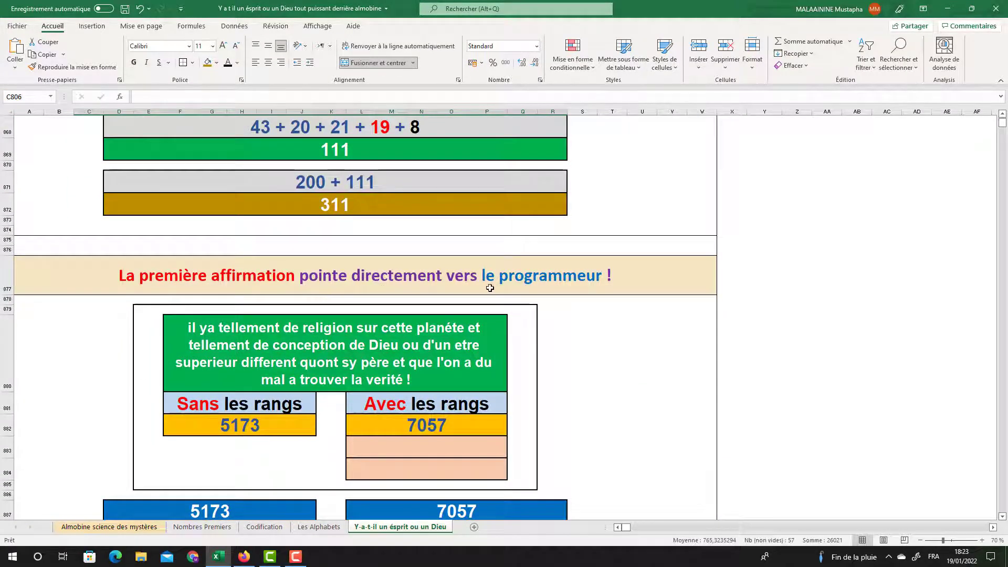
Step: Check the 281 + 60 - 72 calculation in D916 against its source cells, and select the الله letter table with its total beneath it
{"action": "scroll", "coordinate": [537, 284], "scroll_direction": "down", "scroll_amount": 10}
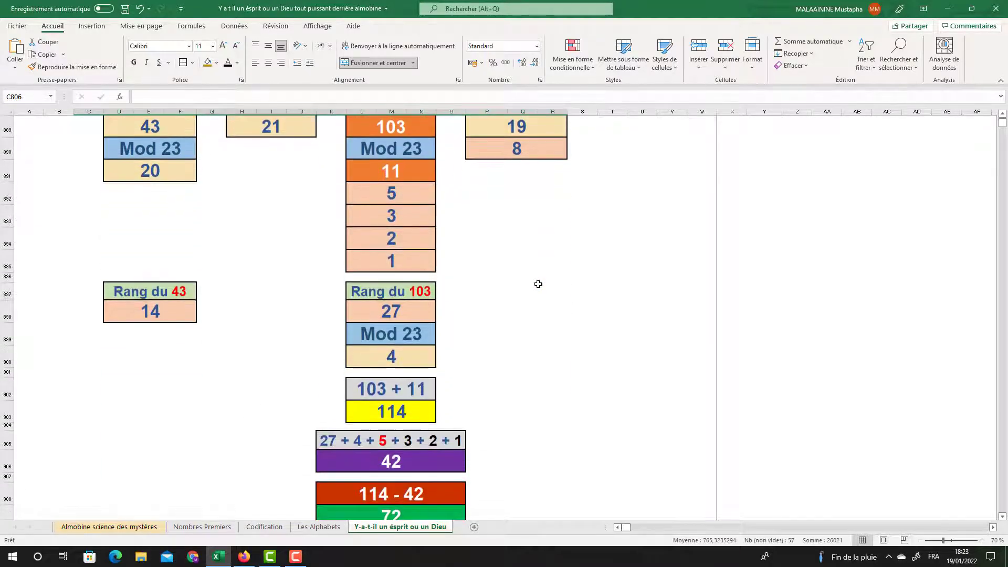
{"action": "scroll", "coordinate": [538, 284], "scroll_direction": "down", "scroll_amount": 3}
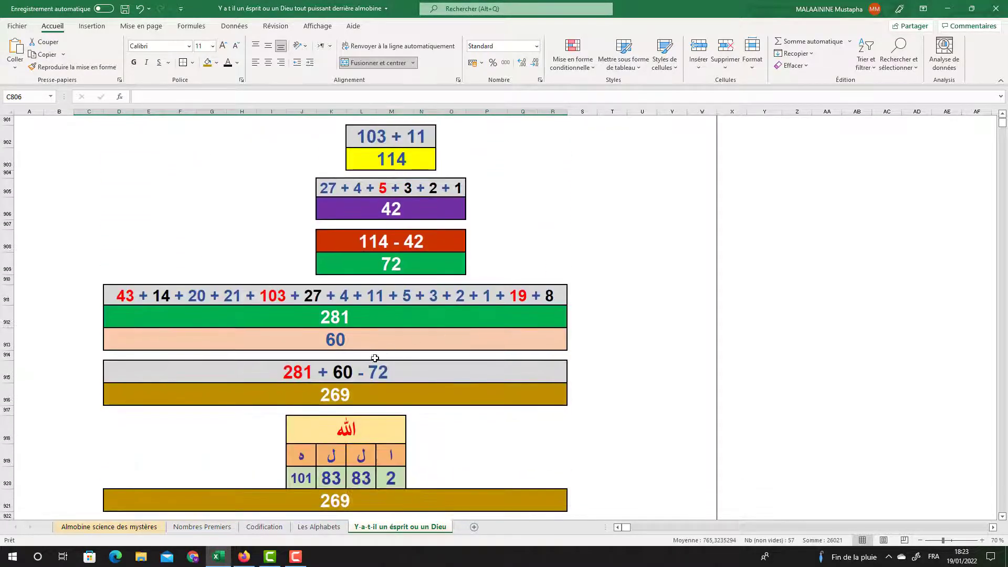
{"action": "left_click", "coordinate": [333, 323]}
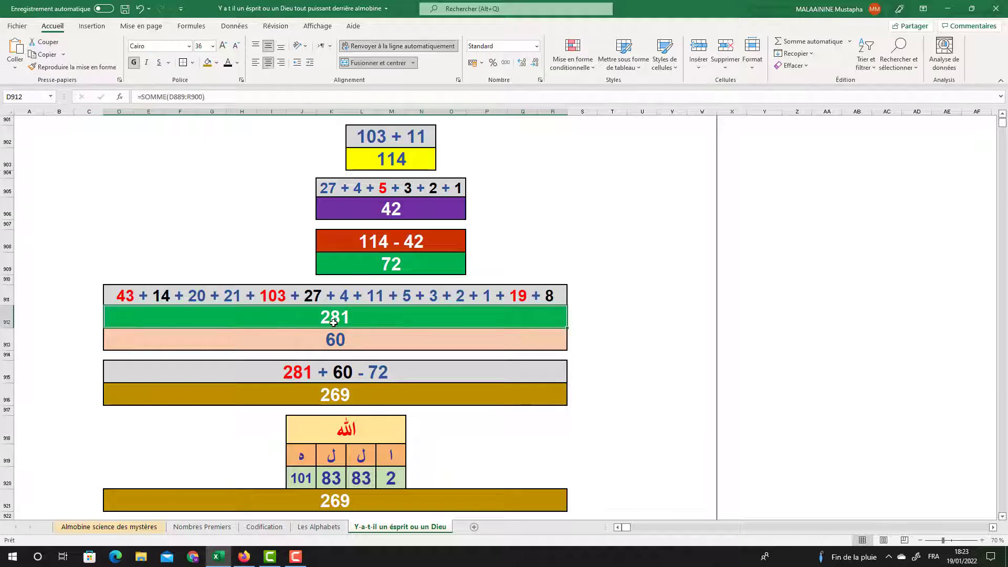
{"action": "left_click", "coordinate": [332, 340]}
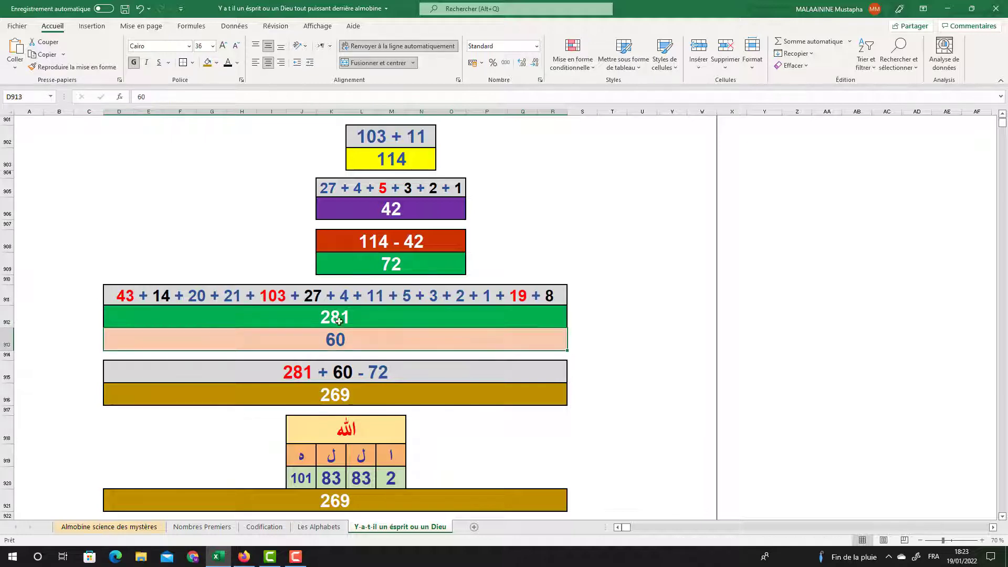
{"action": "left_click", "coordinate": [382, 270]}
{"action": "left_click", "coordinate": [347, 394]}
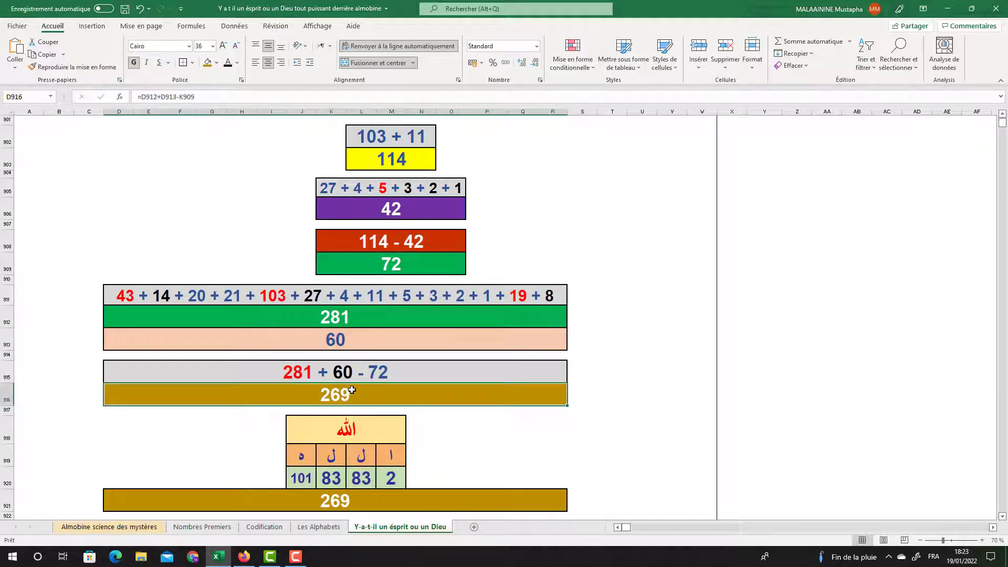
{"action": "scroll", "coordinate": [294, 386], "scroll_direction": "down", "scroll_amount": 1}
{"action": "left_click_drag", "start_coordinate": [121, 374], "coordinate": [537, 447]}
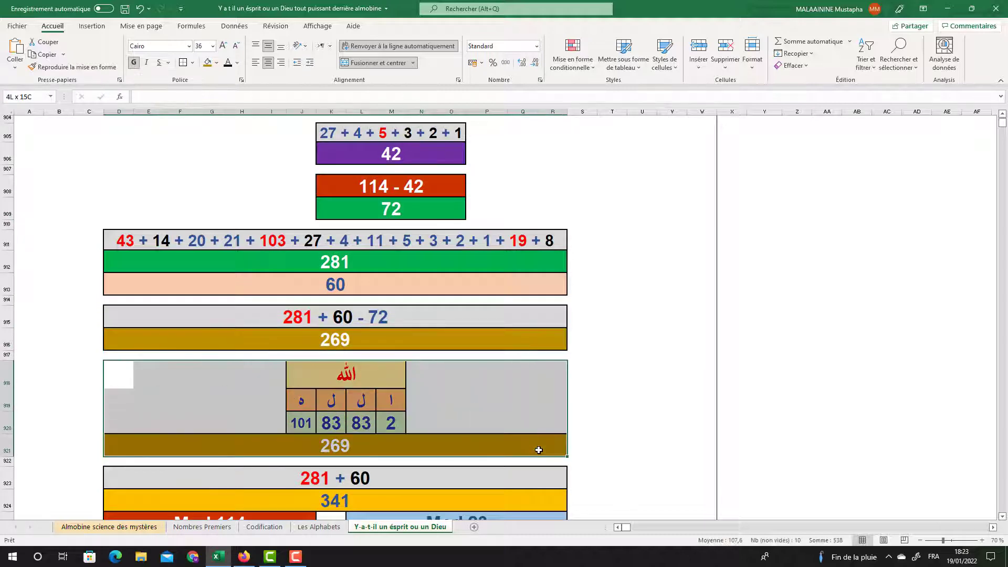
Step: Check the 281 + 60 addition in D924 against its source cells D912 and D913
{"action": "scroll", "coordinate": [479, 396], "scroll_direction": "down", "scroll_amount": 1}
{"action": "left_click", "coordinate": [348, 231]}
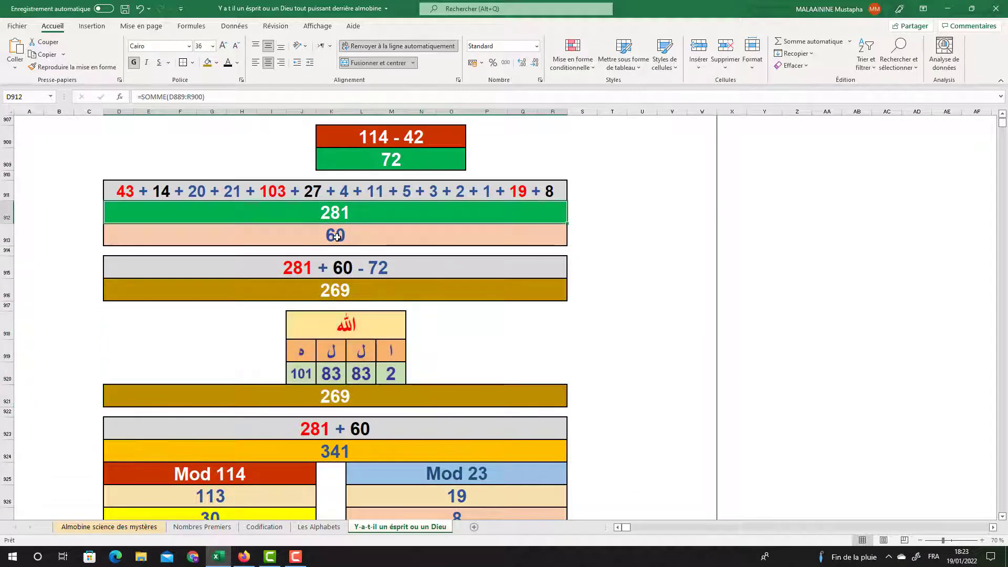
{"action": "scroll", "coordinate": [346, 288], "scroll_direction": "down", "scroll_amount": 2}
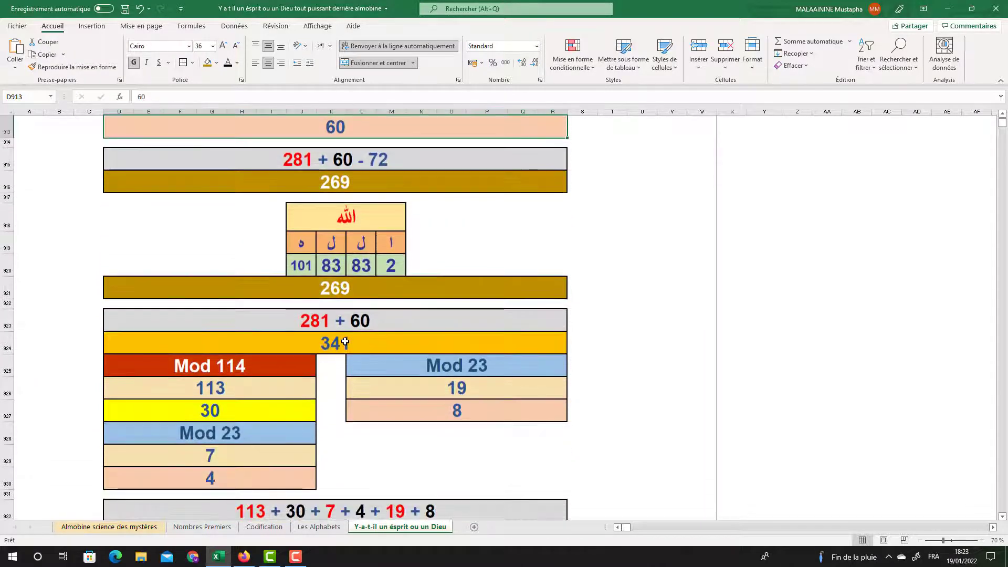
{"action": "left_click", "coordinate": [345, 341]}
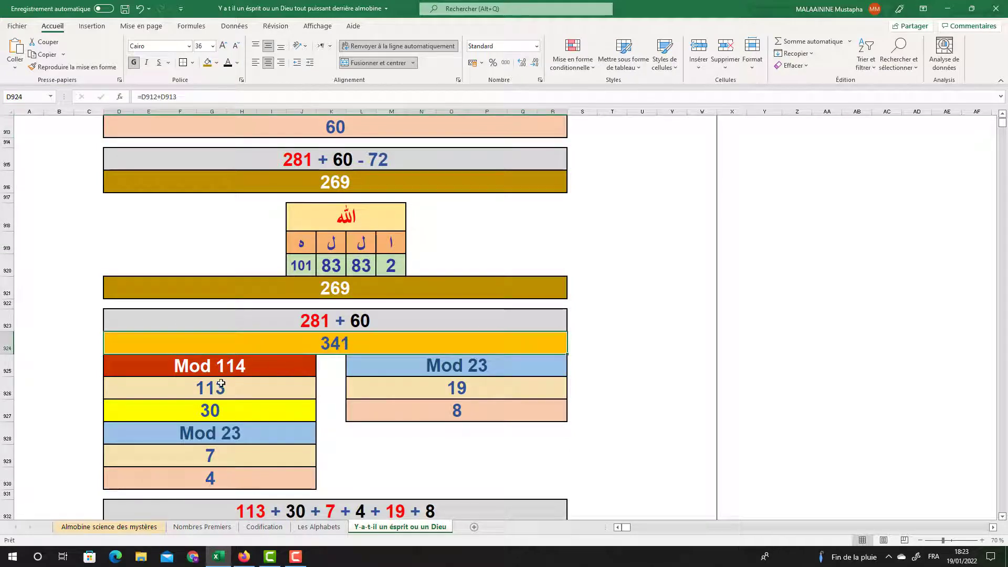
Step: Inspect the Mod 114 result of the 281 + 60 sum, its rank in D927 and that rank's Mod 23 in D929
{"action": "left_click", "coordinate": [430, 387]}
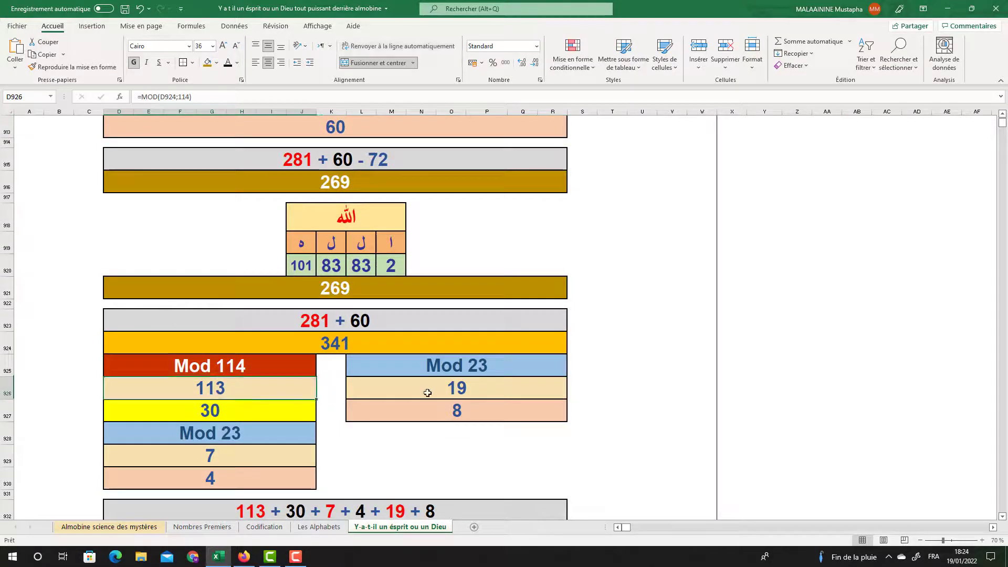
{"action": "left_click", "coordinate": [228, 398]}
{"action": "left_click", "coordinate": [231, 411]}
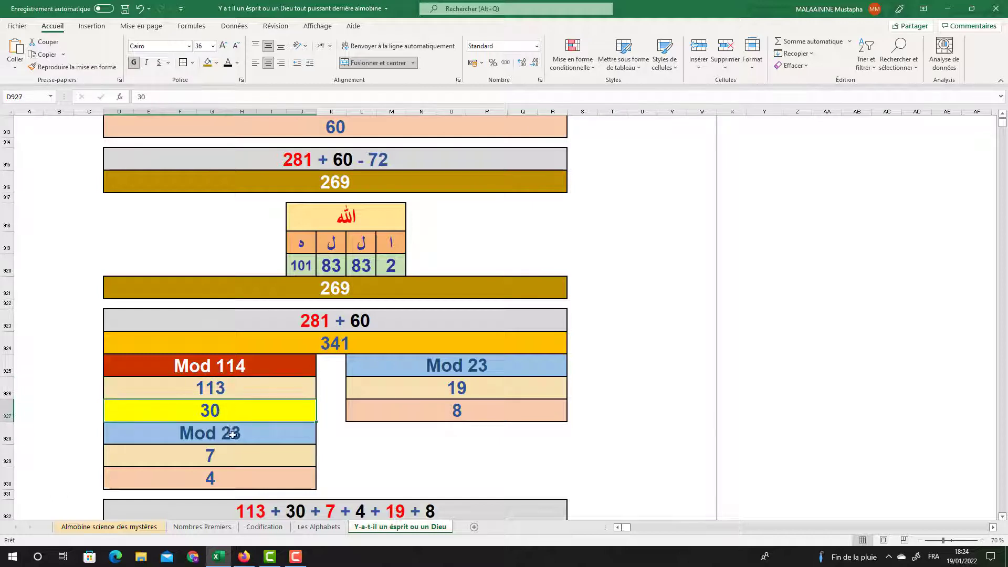
{"action": "left_click", "coordinate": [210, 456]}
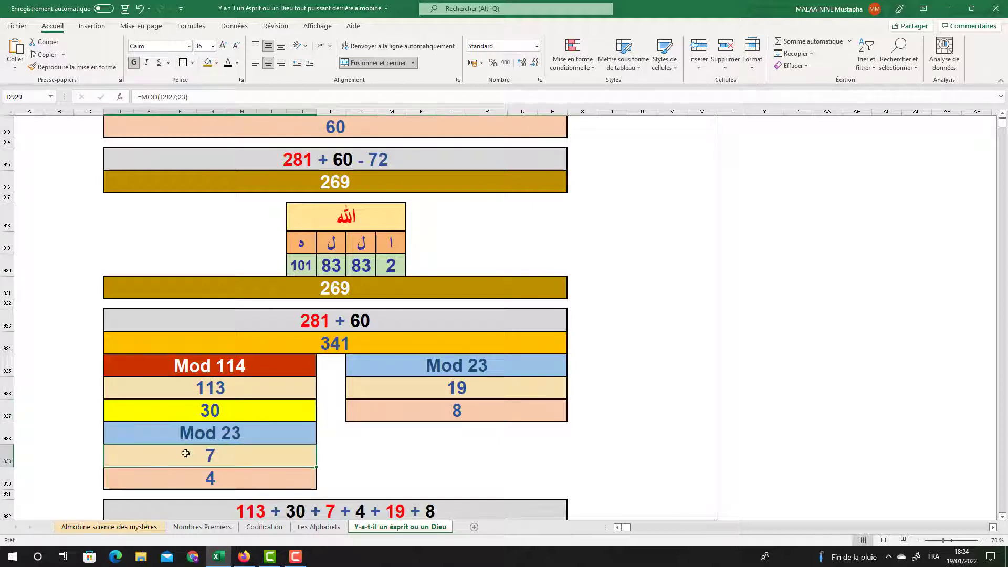
Step: Display the formula under 113 + 30 + 7 + 4 + 19 + 8 in D933 and check its source range D926:R930
{"action": "scroll", "coordinate": [335, 387], "scroll_direction": "down", "scroll_amount": 2}
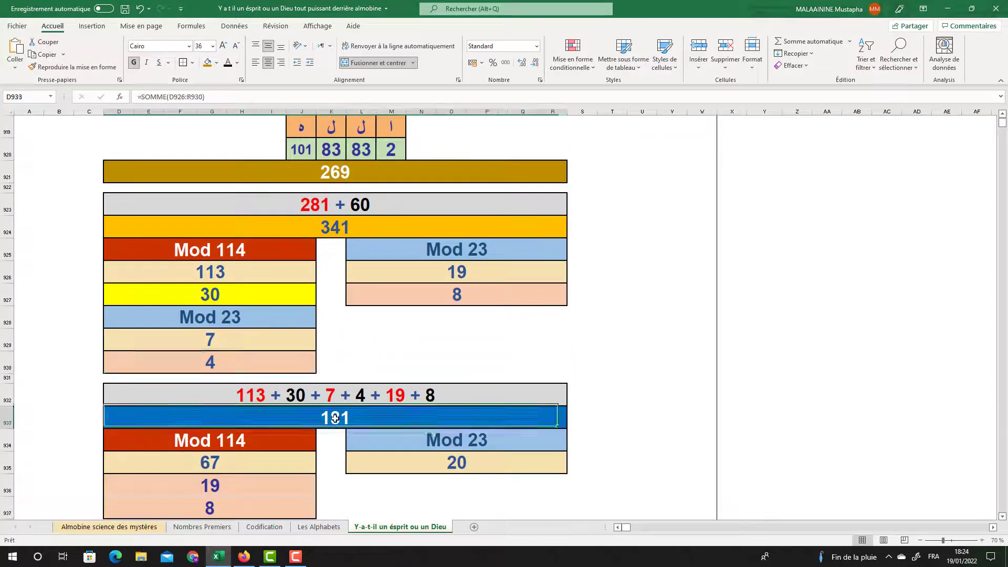
{"action": "double_click", "coordinate": [336, 418]}
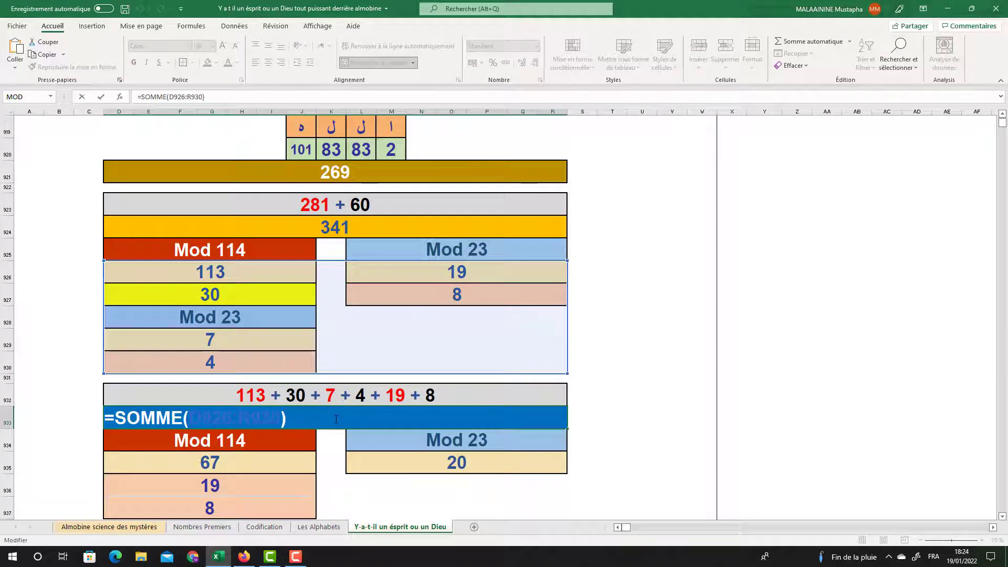
{"action": "key", "text": "Return"}
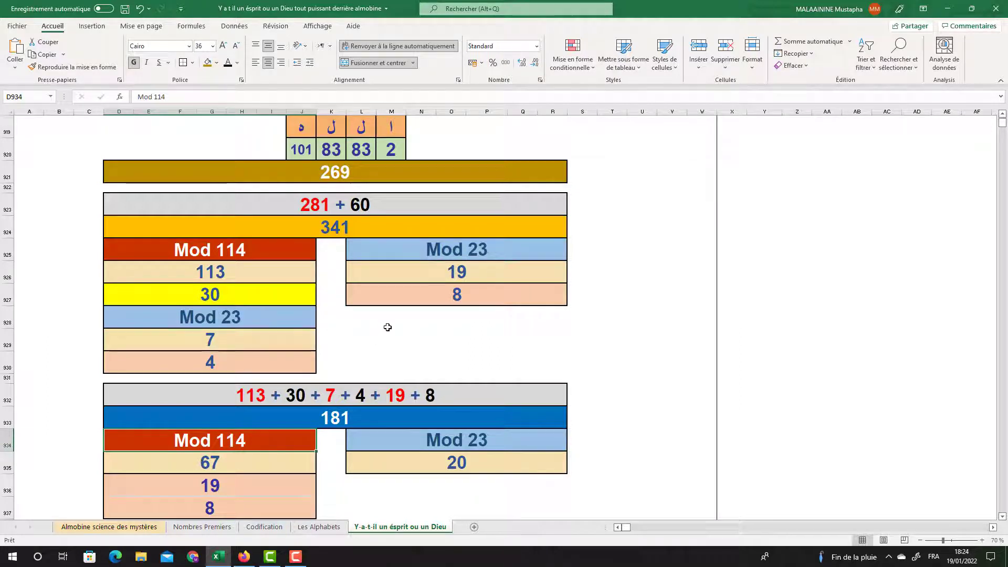
Step: Inspect the Mod 114 result and its successive ranks in D935:D937, plus the Mod 23 result in L935
{"action": "scroll", "coordinate": [389, 322], "scroll_direction": "down", "scroll_amount": 1}
{"action": "left_click", "coordinate": [212, 396]}
{"action": "left_click", "coordinate": [210, 417]}
{"action": "left_click", "coordinate": [211, 440]}
{"action": "left_click", "coordinate": [454, 395]}
{"action": "scroll", "coordinate": [452, 347], "scroll_direction": "down", "scroll_amount": 1}
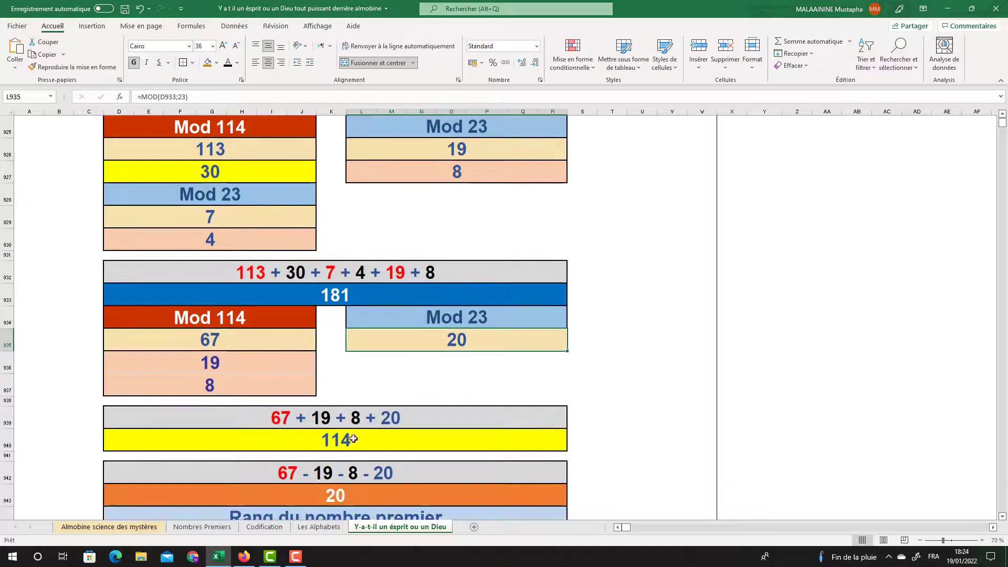
Step: Match the terms of 67 + 19 + 8 + 20 to their source cells in rows 935 to 937
{"action": "left_click_drag", "start_coordinate": [218, 343], "coordinate": [218, 365]}
{"action": "left_click", "coordinate": [217, 366]}
{"action": "left_click", "coordinate": [212, 385]}
{"action": "left_click", "coordinate": [423, 339]}
{"action": "scroll", "coordinate": [423, 300], "scroll_direction": "down", "scroll_amount": 1}
{"action": "scroll", "coordinate": [423, 299], "scroll_direction": "down", "scroll_amount": 1}
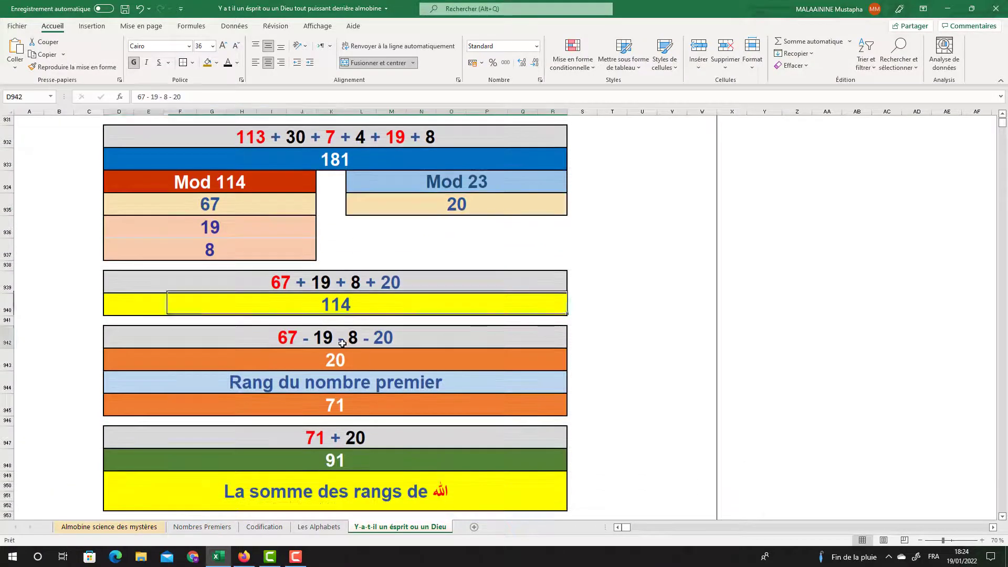
Step: Review the 67 - 19 - 8 - 20 result, its prime number and the 71 + 20 sum with its الله label in D949
{"action": "left_click", "coordinate": [349, 410]}
{"action": "left_click", "coordinate": [347, 369]}
{"action": "left_click", "coordinate": [343, 400]}
{"action": "scroll", "coordinate": [365, 418], "scroll_direction": "down", "scroll_amount": 1}
{"action": "left_click", "coordinate": [327, 434]}
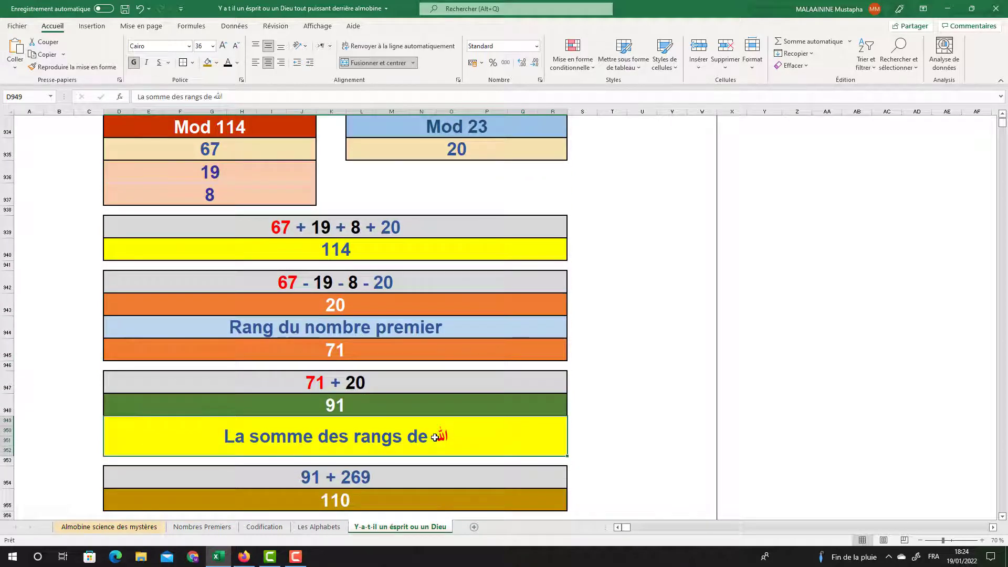
{"action": "scroll", "coordinate": [434, 435], "scroll_direction": "down", "scroll_amount": 1}
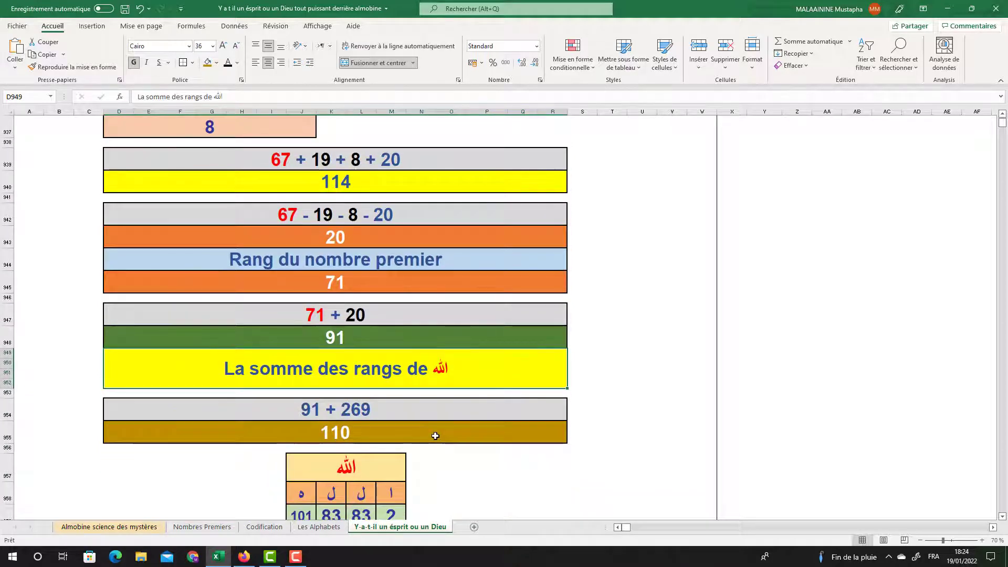
Step: Replace the content of D955 under 91 + 269 with the formula =D948+D916
{"action": "left_click", "coordinate": [348, 428]}
{"action": "type", "text": "="}
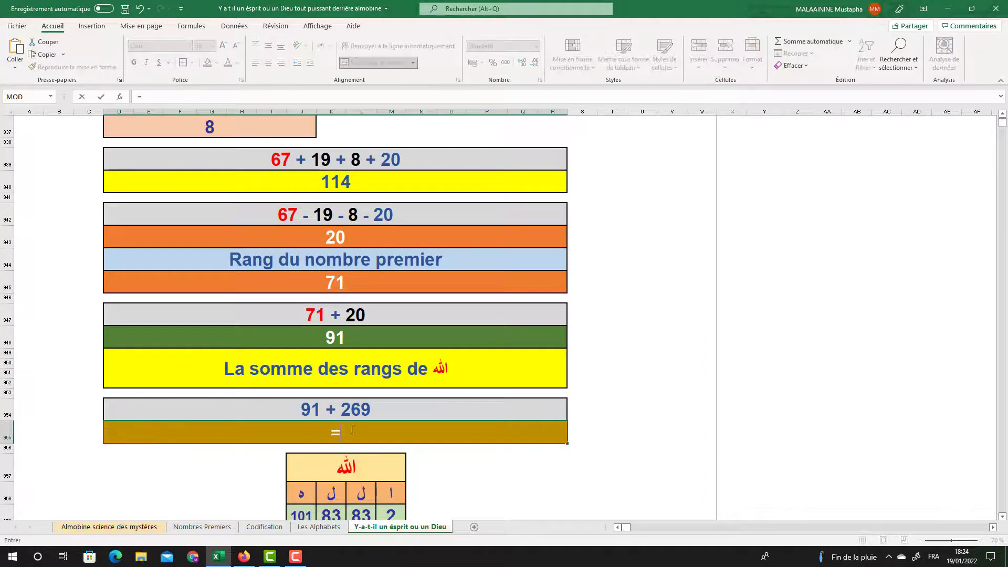
{"action": "left_click", "coordinate": [352, 343]}
{"action": "type", "text": "+"}
{"action": "scroll", "coordinate": [350, 340], "scroll_direction": "up", "scroll_amount": 6}
{"action": "scroll", "coordinate": [350, 340], "scroll_direction": "up", "scroll_amount": 2}
{"action": "left_click", "coordinate": [343, 186]}
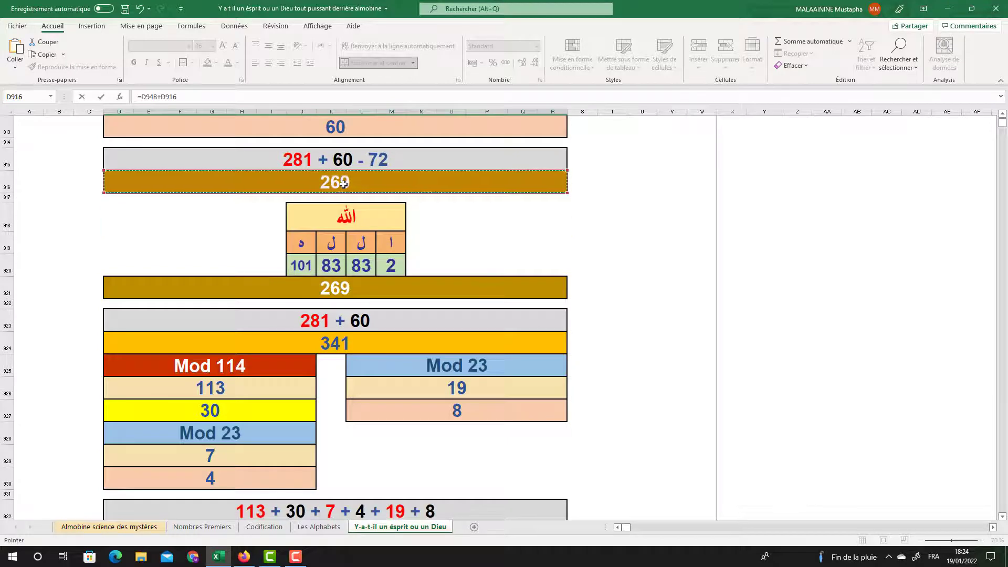
{"action": "scroll", "coordinate": [347, 189], "scroll_direction": "down", "scroll_amount": 10}
{"action": "key", "text": "Return"}
{"action": "scroll", "coordinate": [362, 195], "scroll_direction": "down", "scroll_amount": 1}
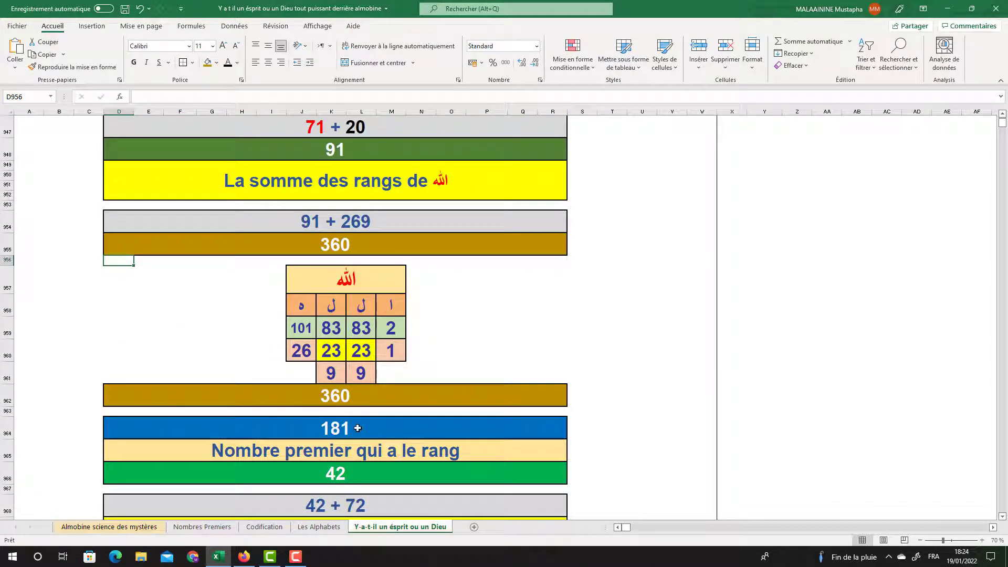
Step: Trace the terms of 42 + 72 to the prime rank in D966 and the 114 - 42 result in K909
{"action": "scroll", "coordinate": [403, 418], "scroll_direction": "down", "scroll_amount": 1}
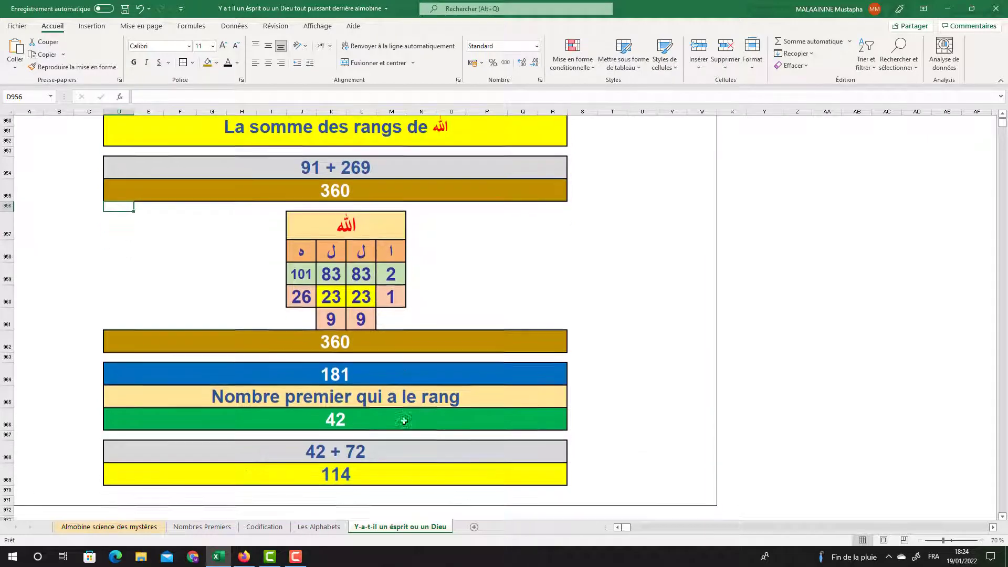
{"action": "left_click", "coordinate": [345, 421]}
{"action": "scroll", "coordinate": [354, 418], "scroll_direction": "up", "scroll_amount": 18}
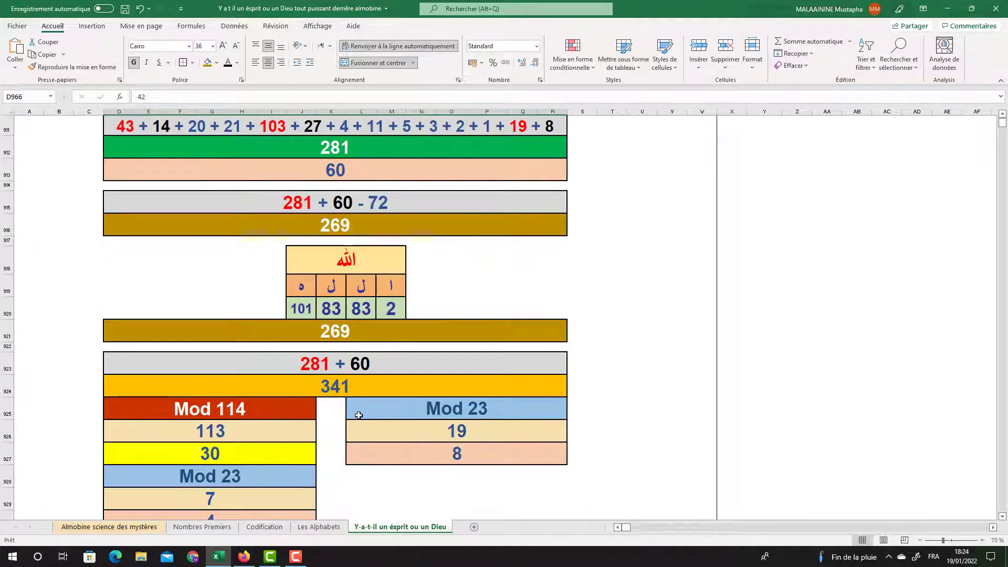
{"action": "left_click", "coordinate": [396, 361]}
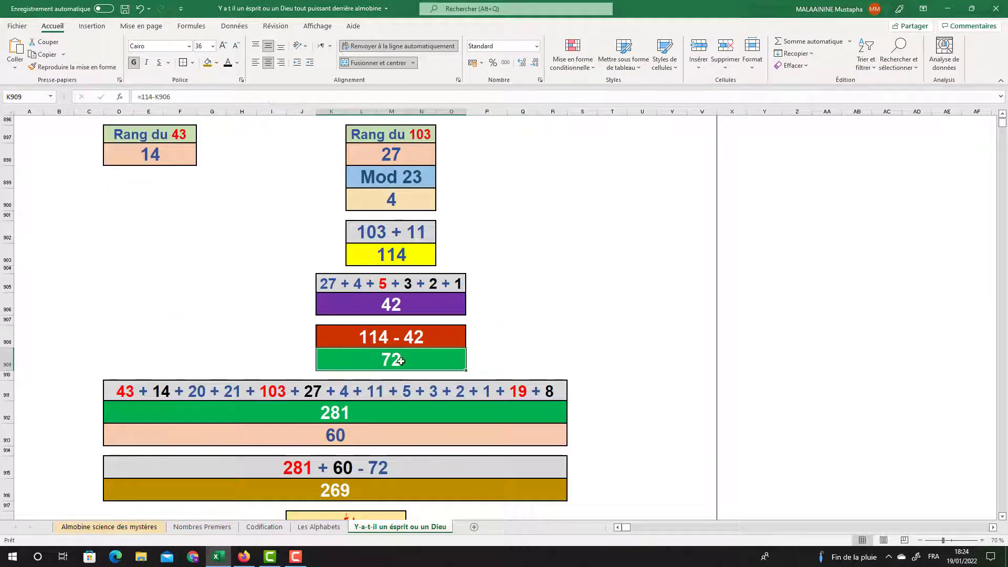
{"action": "scroll", "coordinate": [396, 361], "scroll_direction": "down", "scroll_amount": 4}
{"action": "scroll", "coordinate": [398, 362], "scroll_direction": "down", "scroll_amount": 1}
{"action": "scroll", "coordinate": [355, 384], "scroll_direction": "down", "scroll_amount": 9}
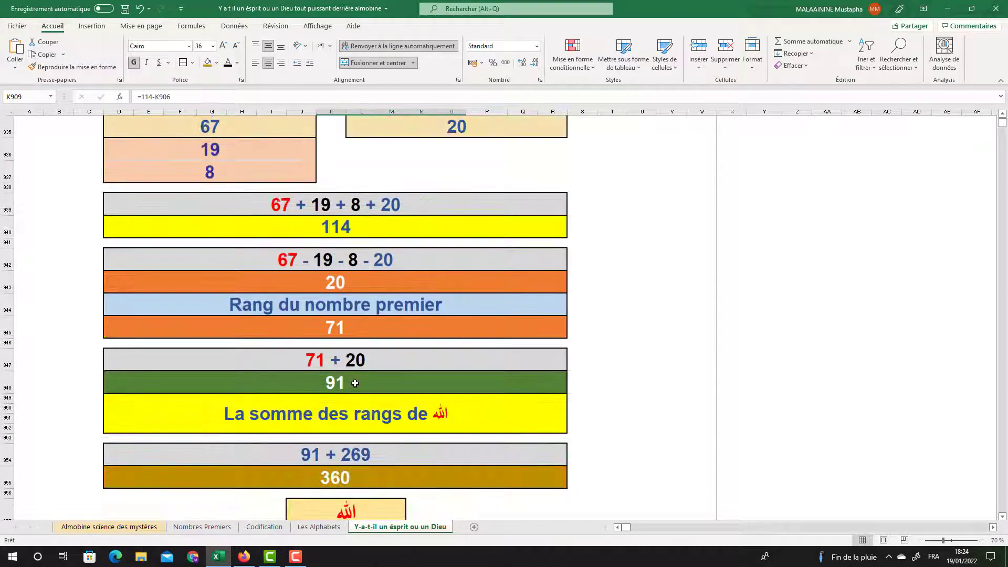
{"action": "scroll", "coordinate": [354, 384], "scroll_direction": "down", "scroll_amount": 10}
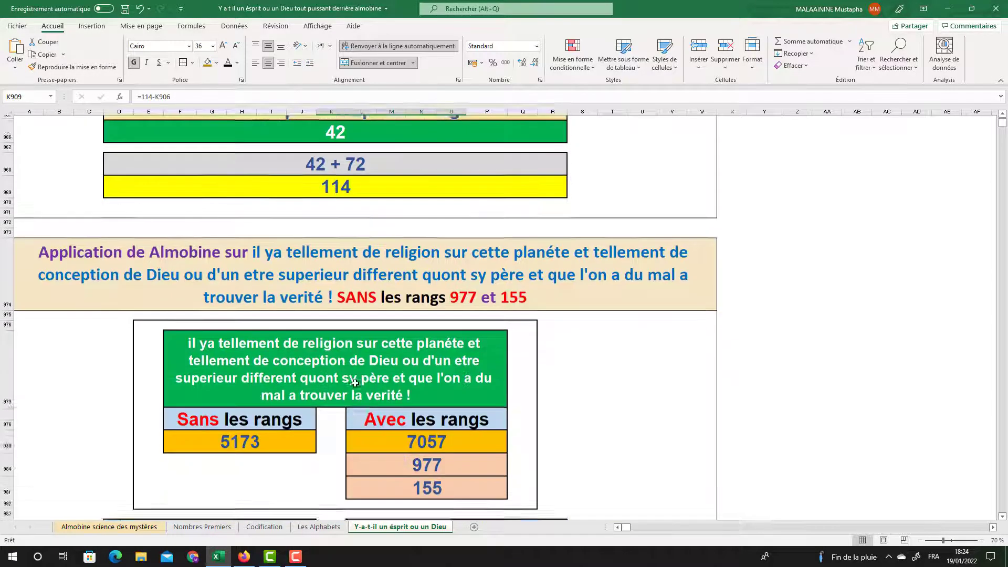
Step: Examine the sentence's totals without and with ranks, and check the L984 formula that adds ranks 977 and 155
{"action": "scroll", "coordinate": [355, 384], "scroll_direction": "down", "scroll_amount": 1}
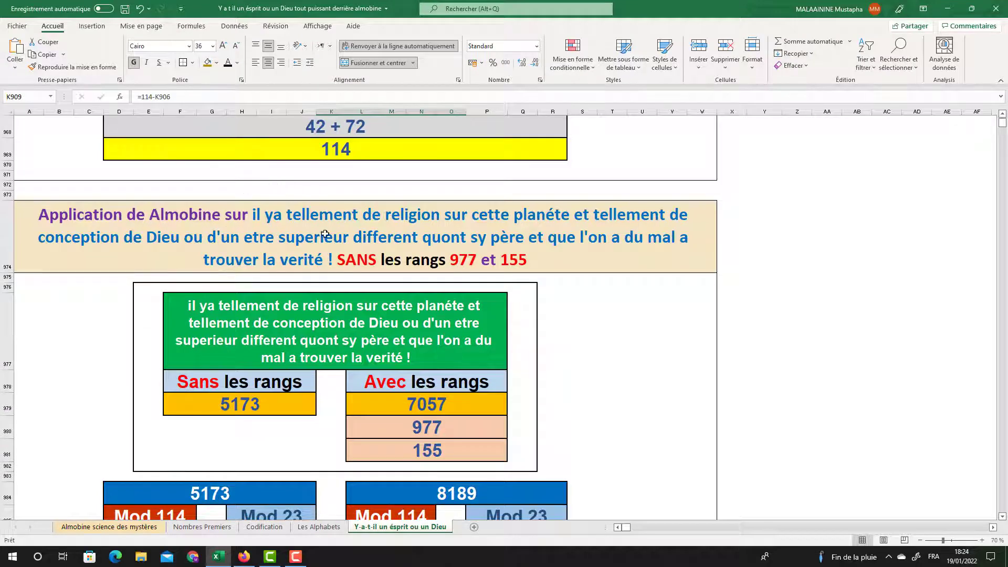
{"action": "scroll", "coordinate": [579, 230], "scroll_direction": "down", "scroll_amount": 2}
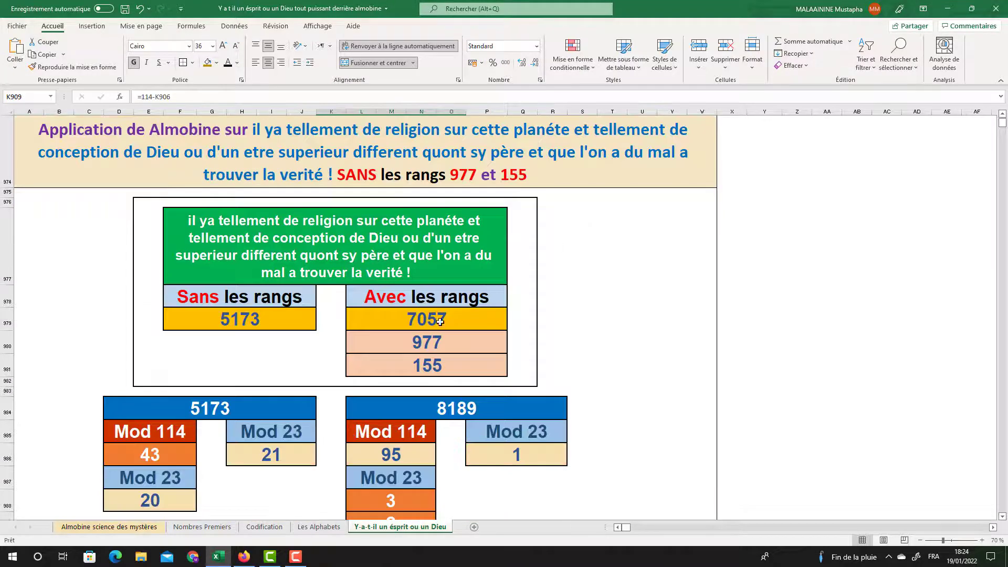
{"action": "left_click_drag", "start_coordinate": [415, 342], "coordinate": [415, 353]}
{"action": "scroll", "coordinate": [415, 353], "scroll_direction": "down", "scroll_amount": 2}
{"action": "left_click", "coordinate": [388, 314]}
{"action": "scroll", "coordinate": [435, 322], "scroll_direction": "down", "scroll_amount": 4}
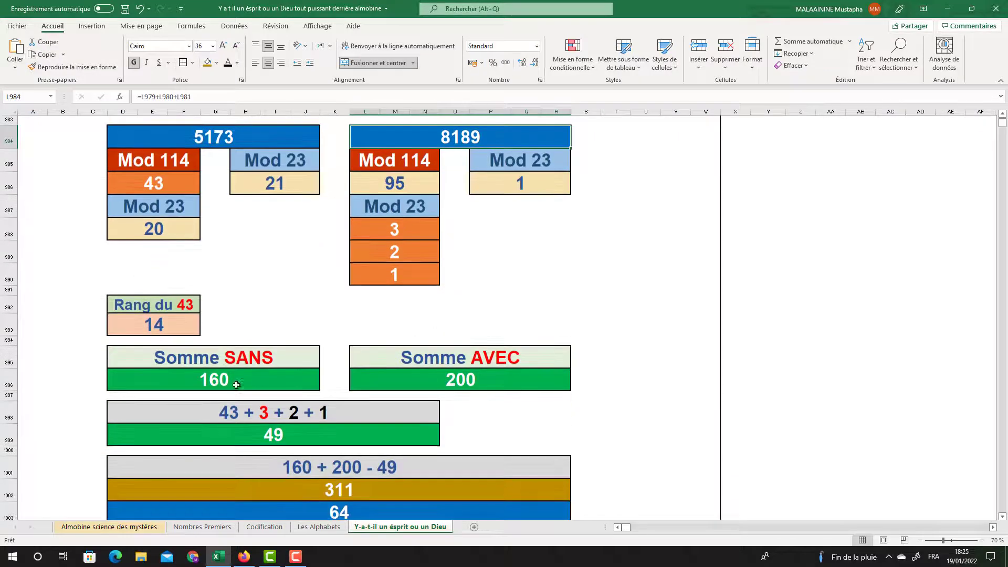
Step: Check the formulas behind Somme SANS in D996 and Somme AVEC in L996
{"action": "double_click", "coordinate": [230, 381]}
{"action": "key", "text": "Return"}
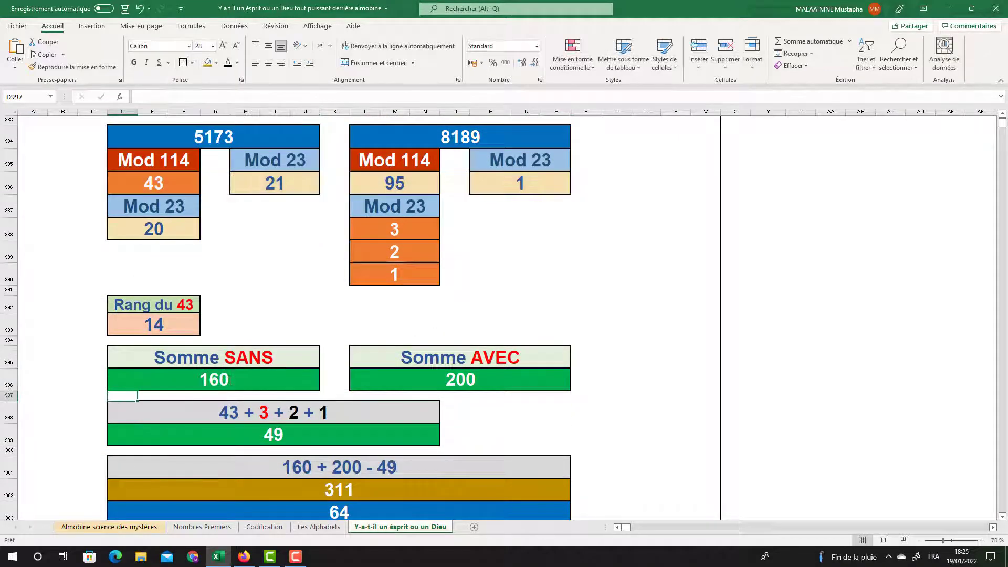
{"action": "double_click", "coordinate": [469, 374]}
{"action": "key", "text": "Return"}
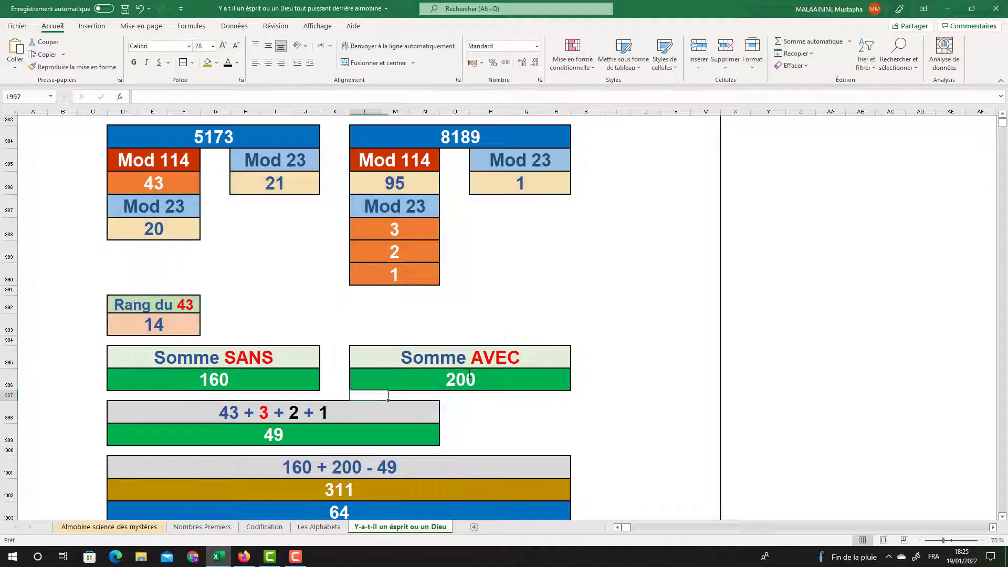
Step: Check the 43 + 3 + 2 + 1 formula in D999 against its source cells D986 and L988:L990
{"action": "double_click", "coordinate": [262, 438]}
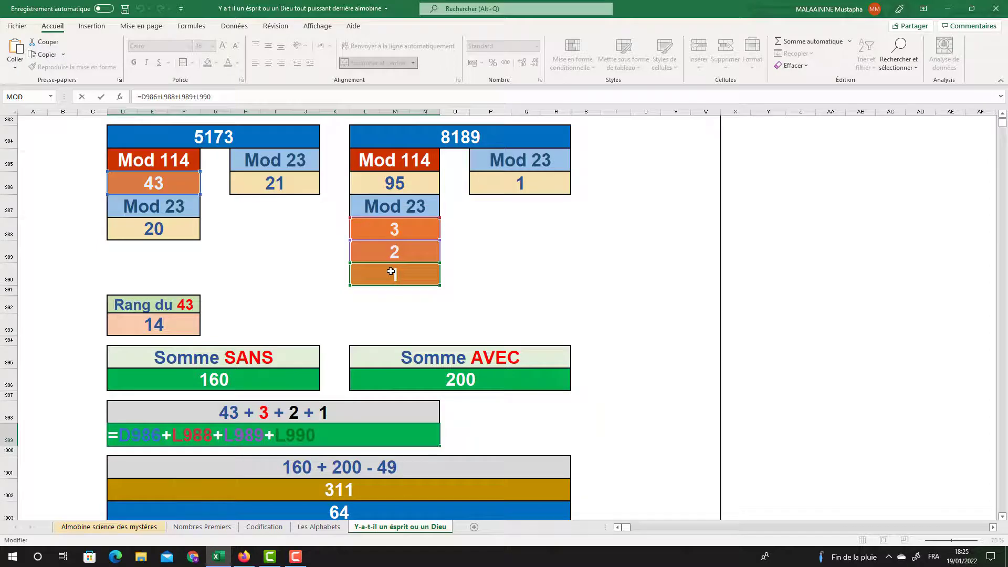
{"action": "key", "text": "Return"}
{"action": "left_click", "coordinate": [272, 428]}
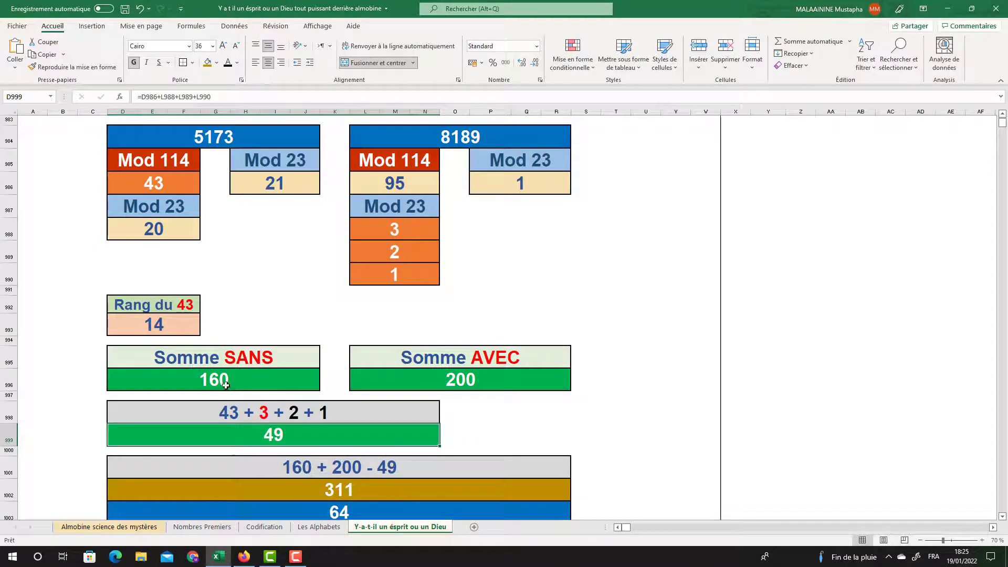
Step: Match the terms of 160 + 200 - 49 to their cells and inspect the D1002 result and its rank in D1003
{"action": "left_click", "coordinate": [220, 377]}
{"action": "left_click", "coordinate": [452, 387]}
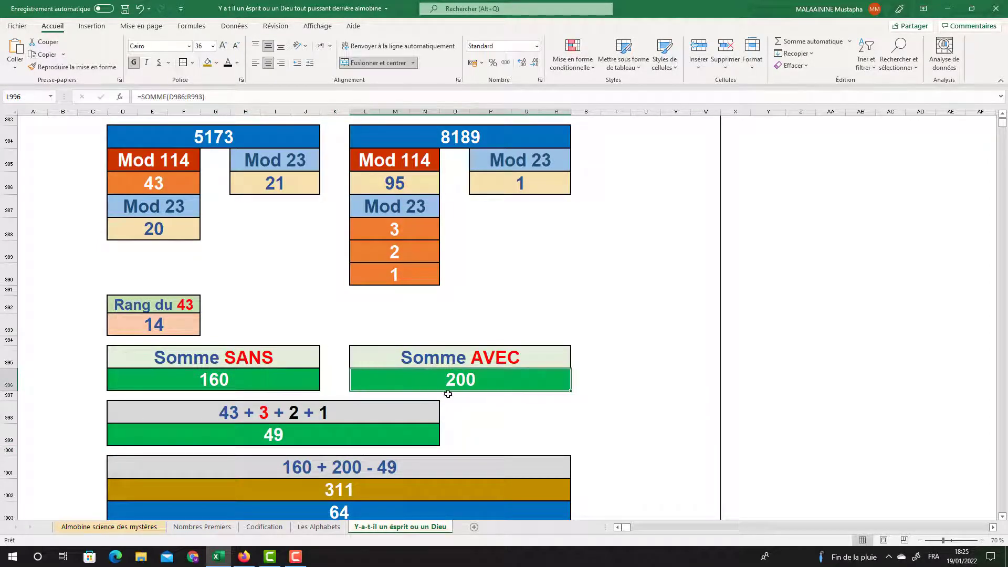
{"action": "left_click", "coordinate": [280, 427]}
{"action": "scroll", "coordinate": [331, 440], "scroll_direction": "down", "scroll_amount": 1}
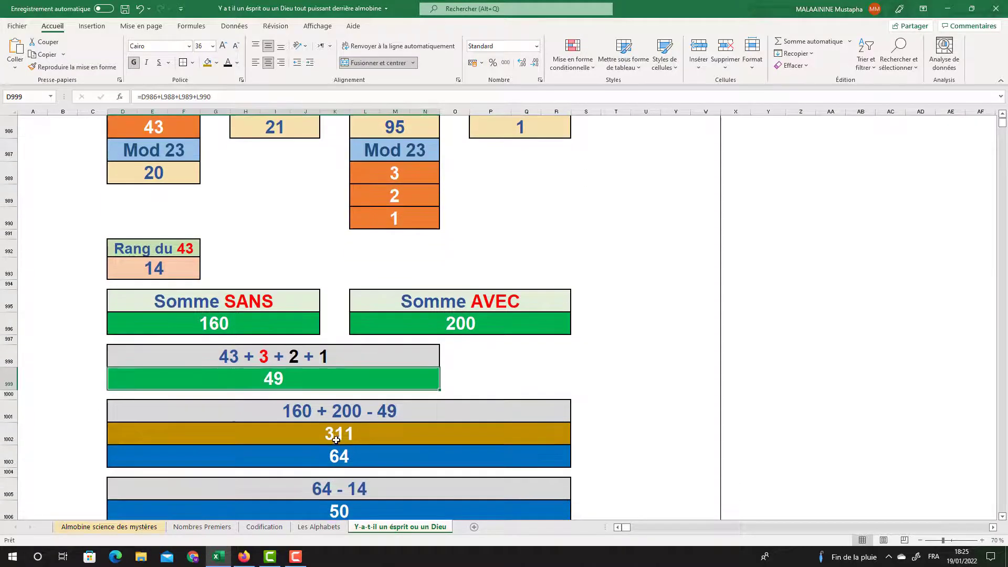
{"action": "left_click", "coordinate": [339, 437]}
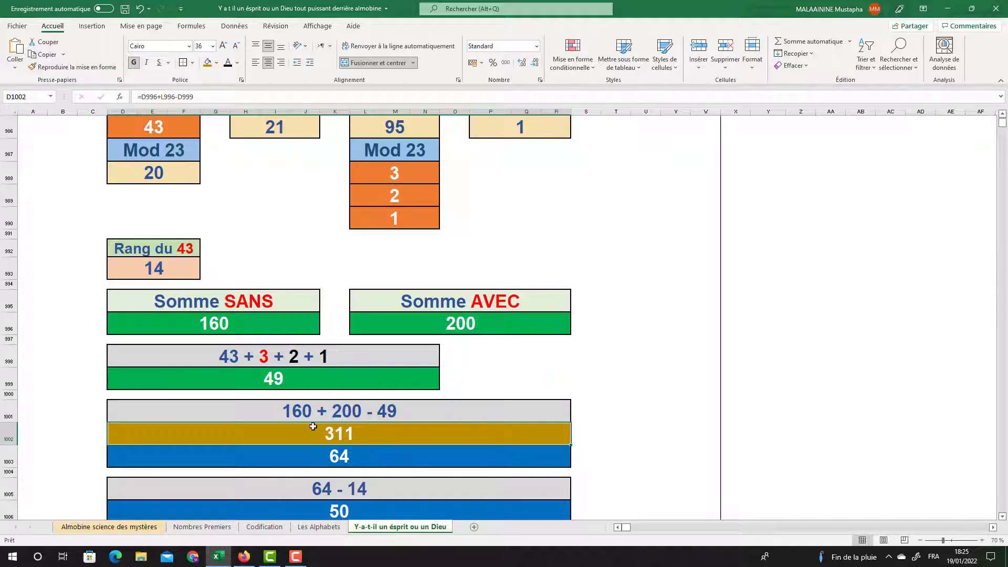
{"action": "left_click", "coordinate": [335, 456]}
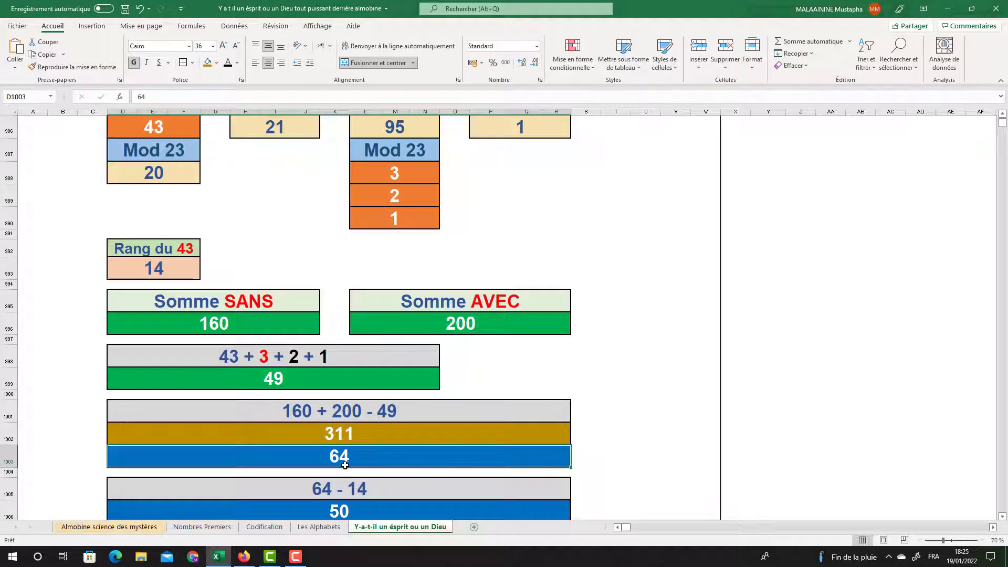
Step: Check the 64 - 14 formula in D1006 against its source cells and inspect the 64 + 50 sum in D1009
{"action": "scroll", "coordinate": [352, 480], "scroll_direction": "down", "scroll_amount": 1}
{"action": "double_click", "coordinate": [336, 443]}
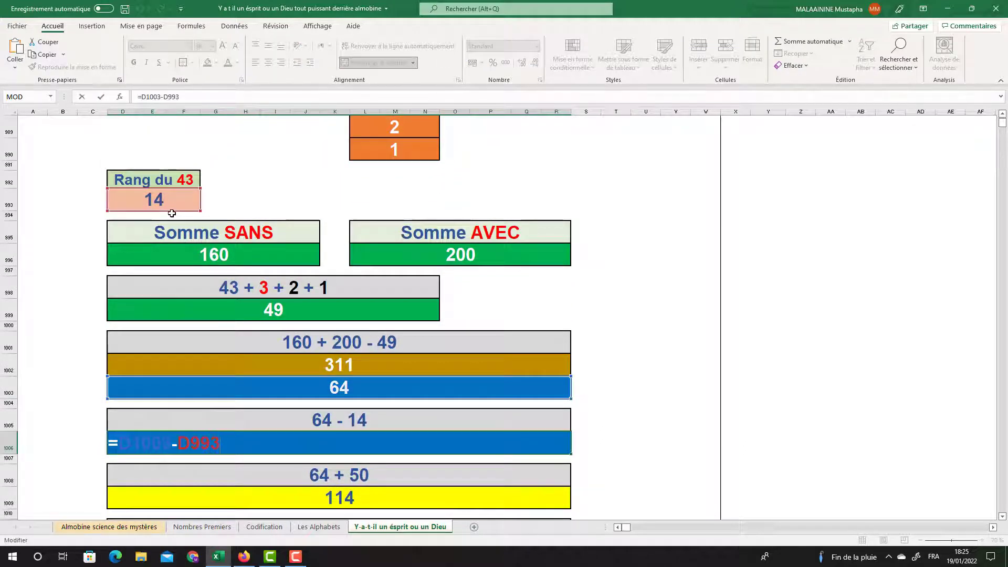
{"action": "key", "text": "Return"}
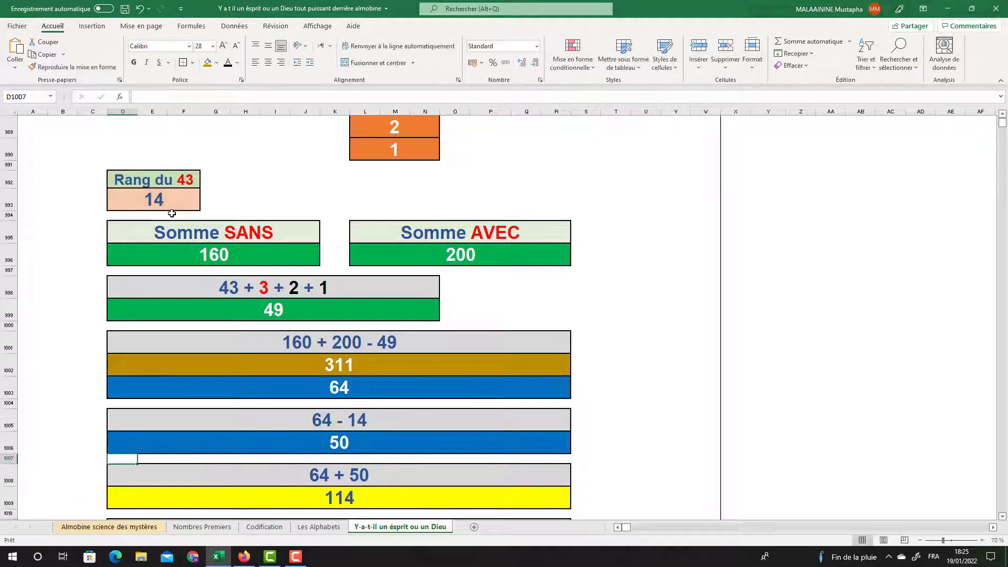
{"action": "left_click", "coordinate": [338, 387]}
{"action": "left_click", "coordinate": [345, 442]}
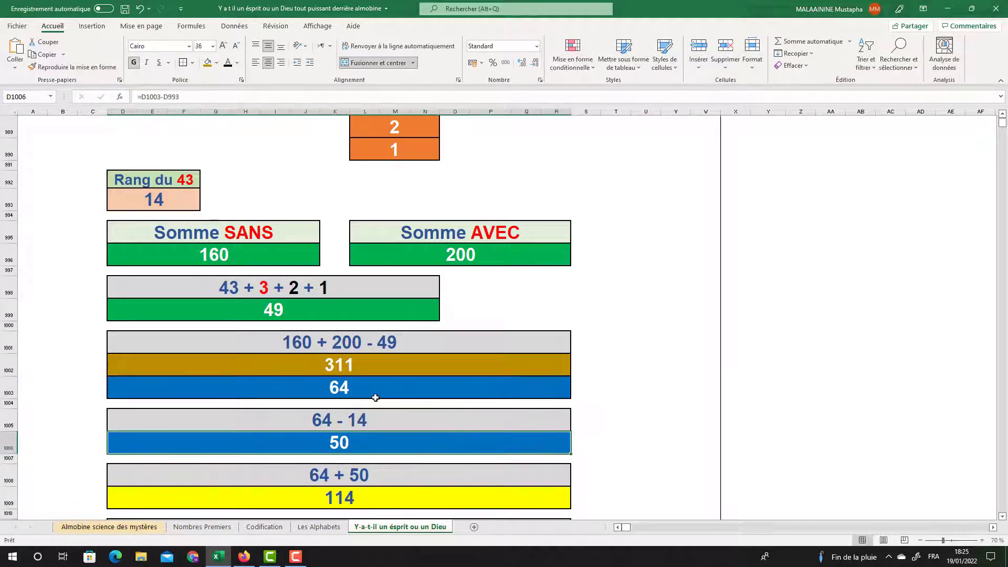
{"action": "scroll", "coordinate": [368, 399], "scroll_direction": "down", "scroll_amount": 2}
{"action": "left_click", "coordinate": [355, 394]}
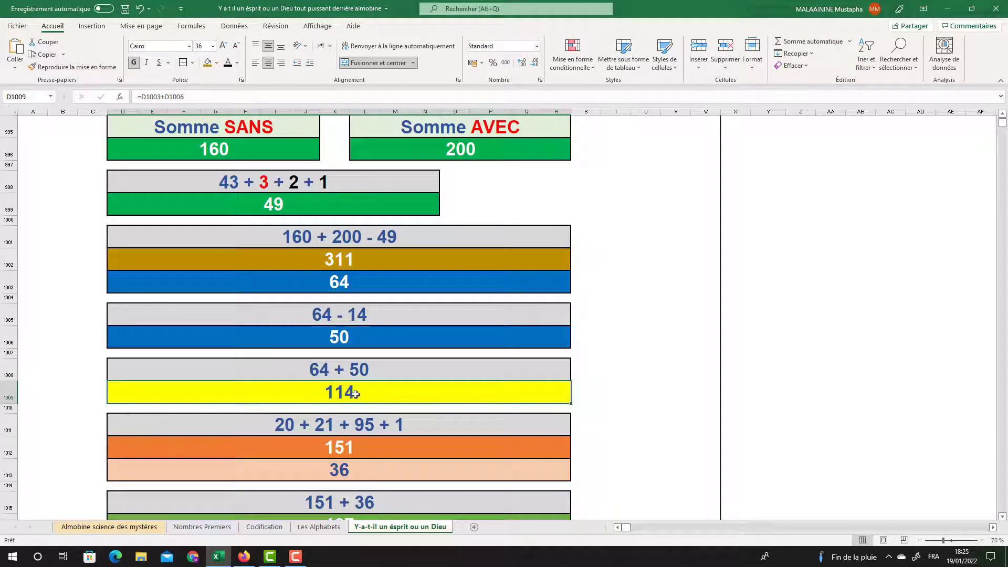
Step: Check the D1012 formula under 20 + 21 + 95 + 1 against its source cells in rows 986 and 988
{"action": "double_click", "coordinate": [341, 446]}
{"action": "scroll", "coordinate": [367, 420], "scroll_direction": "up", "scroll_amount": 6}
{"action": "scroll", "coordinate": [375, 405], "scroll_direction": "down", "scroll_amount": 3}
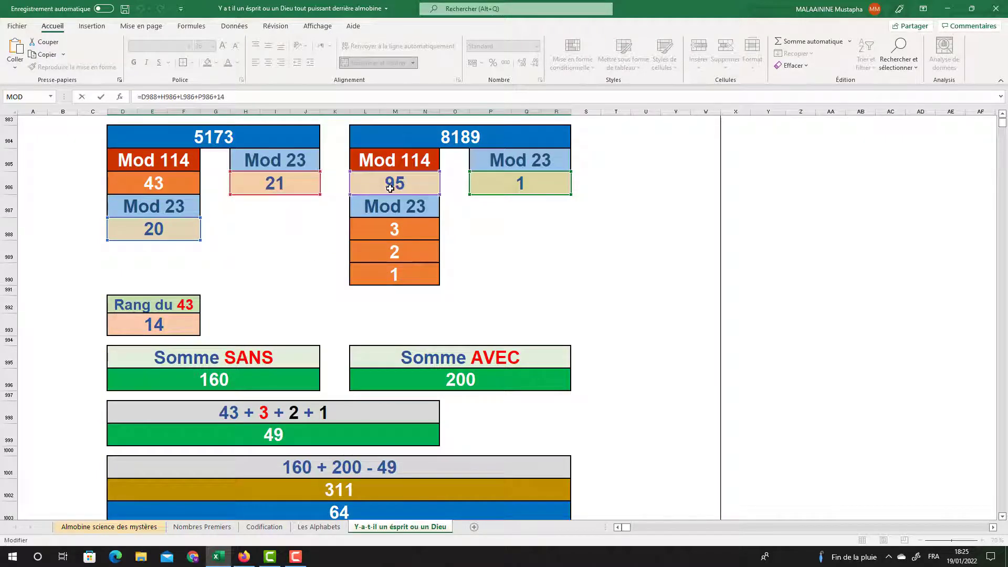
{"action": "key", "text": "Return"}
{"action": "scroll", "coordinate": [540, 201], "scroll_direction": "down", "scroll_amount": 2}
{"action": "left_click", "coordinate": [351, 368]}
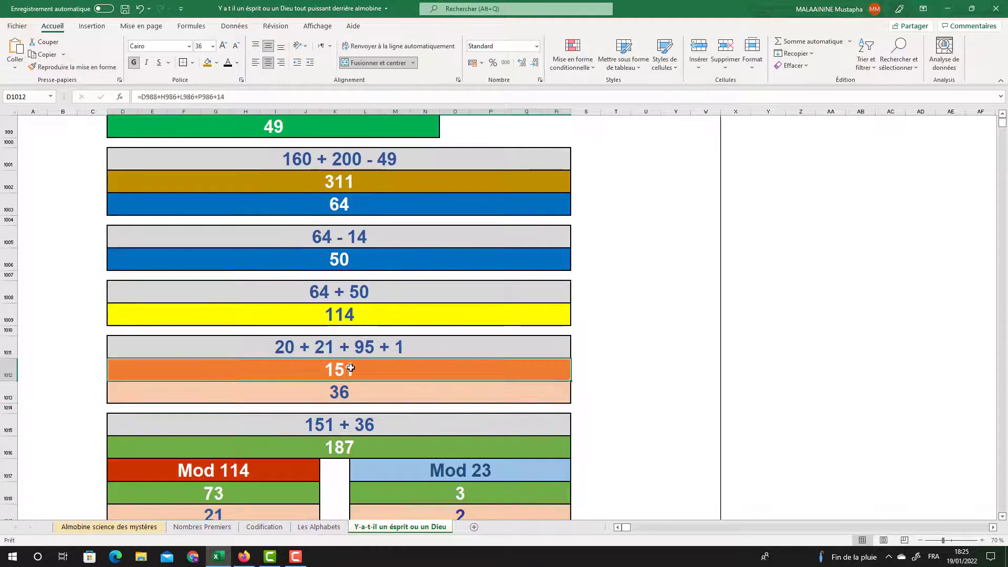
Step: Colour the number 151 red and the number 36 black in the 151 + 36 heading in D1015
{"action": "scroll", "coordinate": [346, 360], "scroll_direction": "down", "scroll_amount": 1}
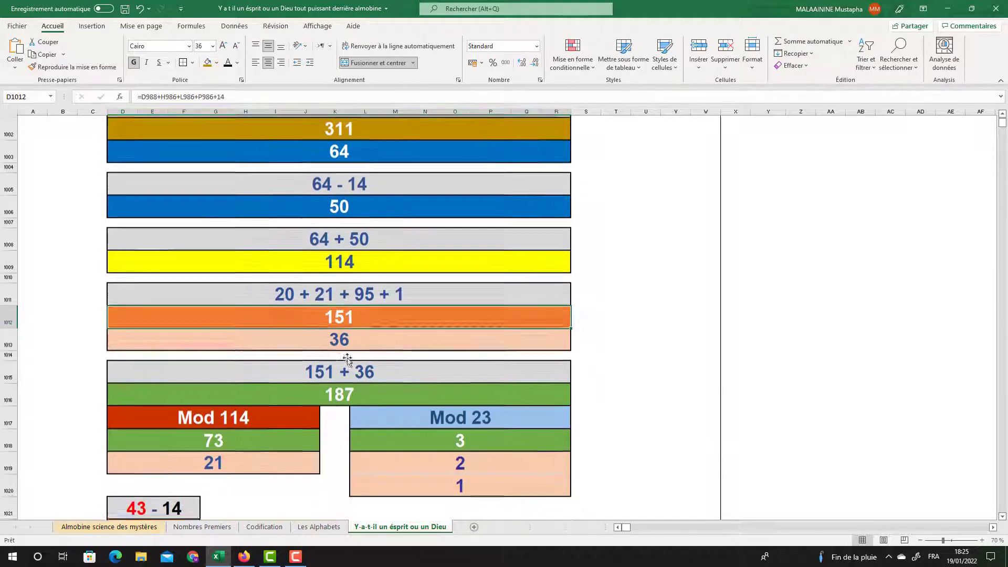
{"action": "left_click", "coordinate": [323, 368]}
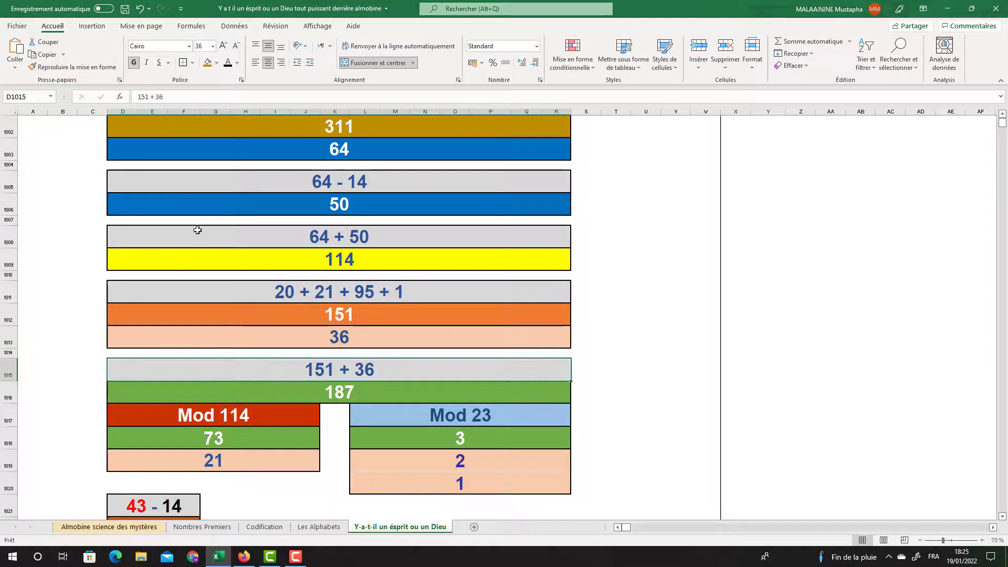
{"action": "double_click", "coordinate": [147, 96]}
{"action": "left_click", "coordinate": [237, 62]}
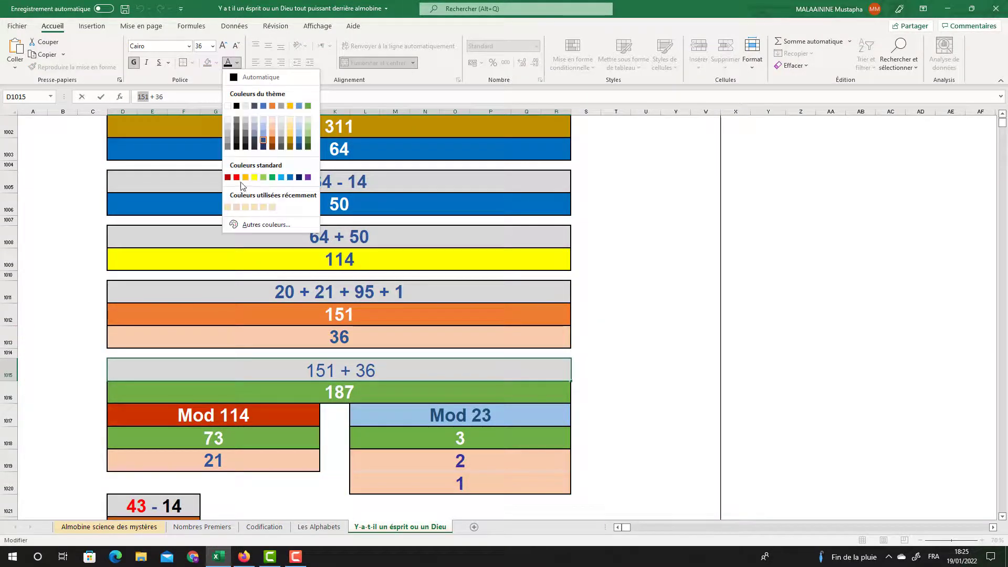
{"action": "left_click", "coordinate": [236, 177]}
{"action": "double_click", "coordinate": [358, 369]}
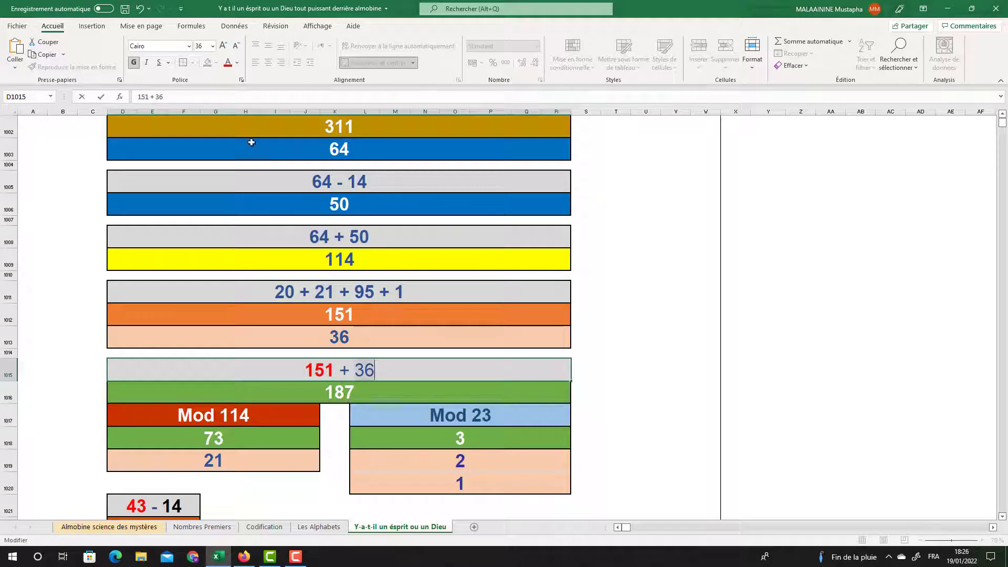
{"action": "left_click", "coordinate": [238, 62]}
{"action": "left_click", "coordinate": [269, 118]}
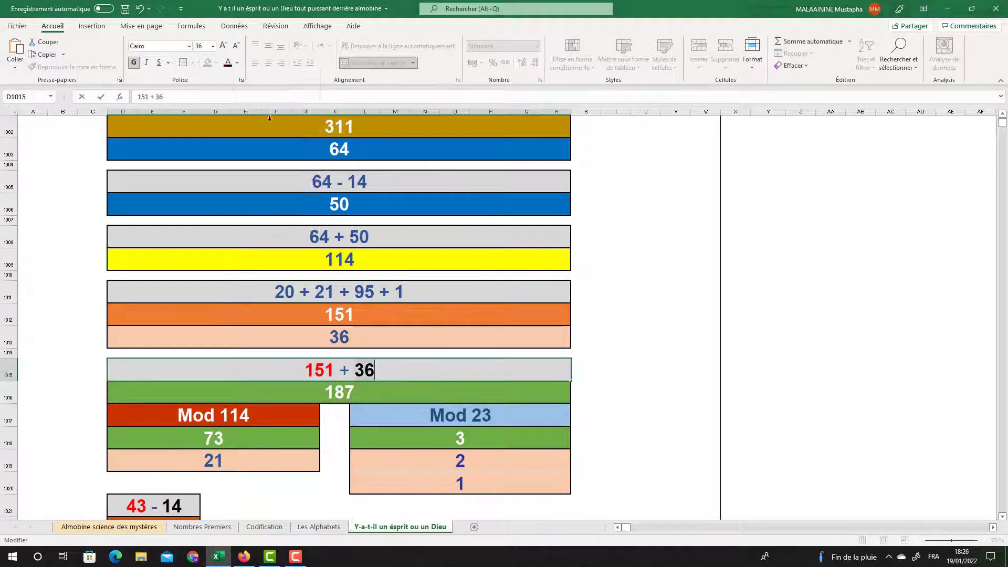
{"action": "left_click", "coordinate": [347, 395]}
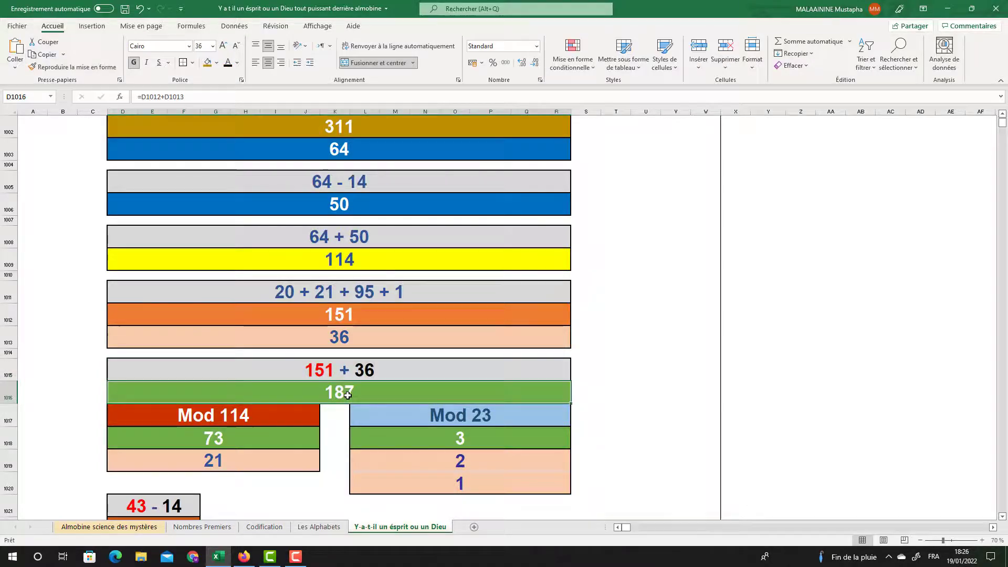
Step: Inspect the Mod 114 and Mod 23 results of the 151 + 36 sum and their ranks in rows 1018 to 1020
{"action": "left_click", "coordinate": [318, 410]}
{"action": "left_click", "coordinate": [230, 436]}
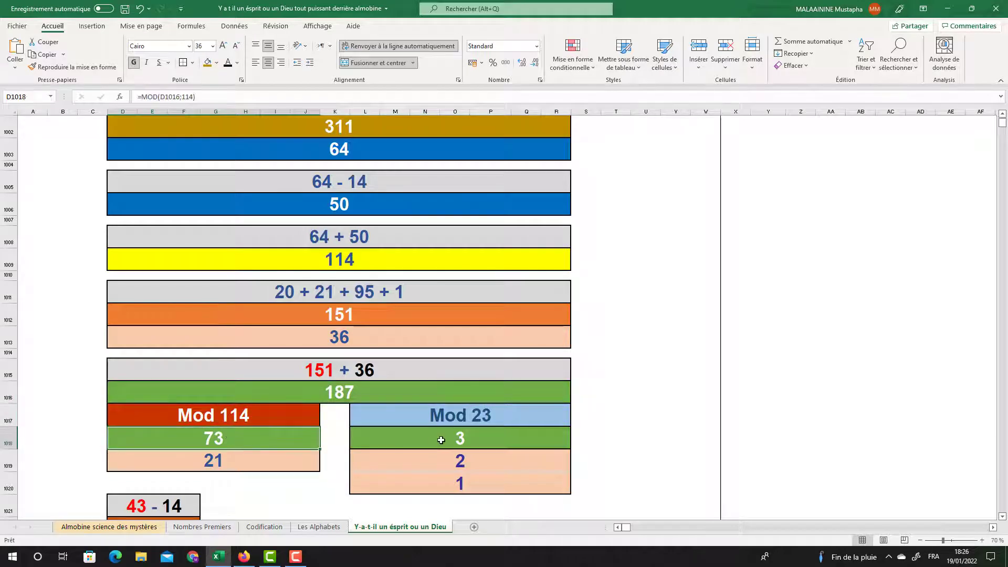
{"action": "scroll", "coordinate": [247, 399], "scroll_direction": "down", "scroll_amount": 1}
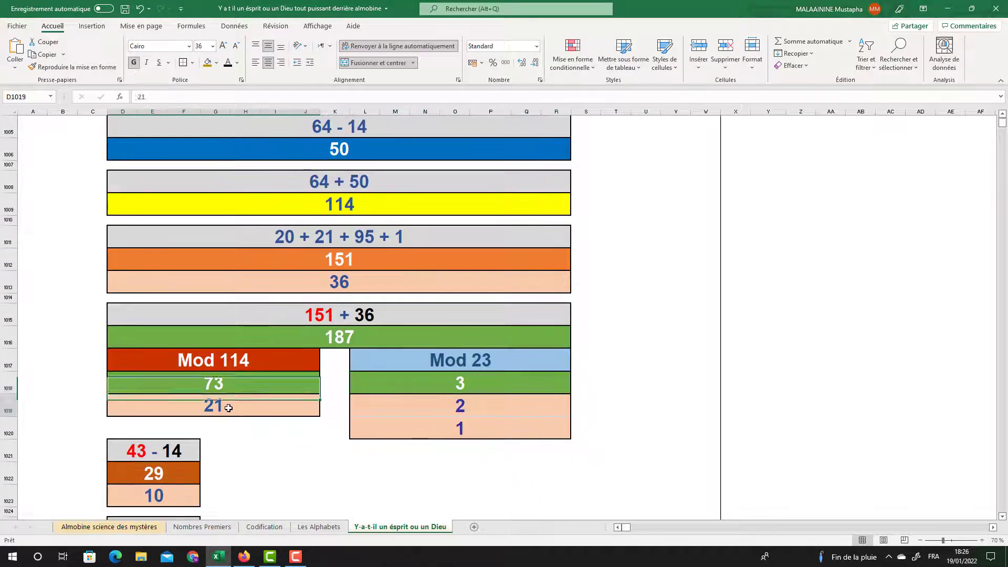
{"action": "left_click", "coordinate": [451, 392]}
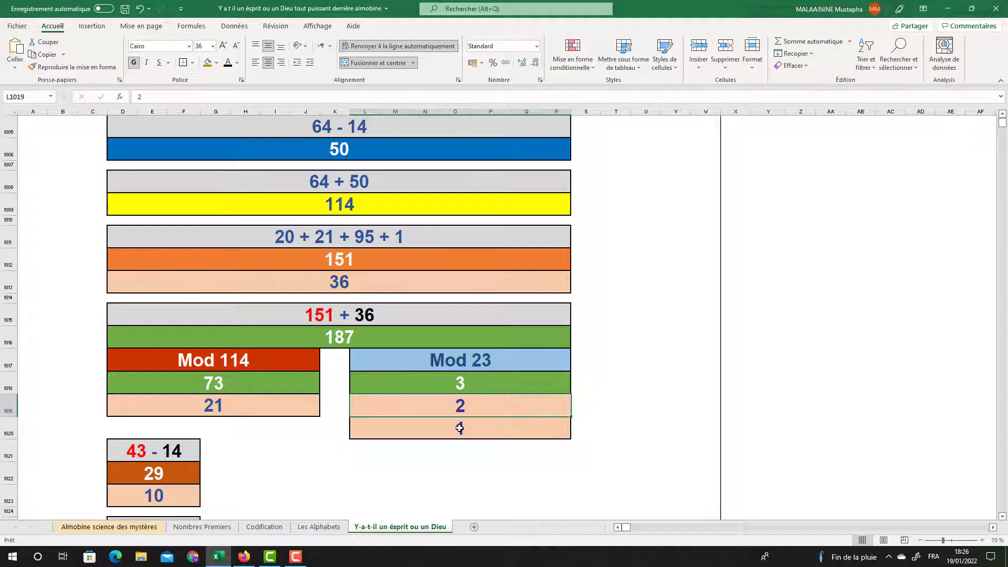
Step: Check the 43 - 14 formula in D1022 against D986 and D993, and inspect its rank in D1023
{"action": "double_click", "coordinate": [152, 472]}
{"action": "scroll", "coordinate": [232, 393], "scroll_direction": "up", "scroll_amount": 8}
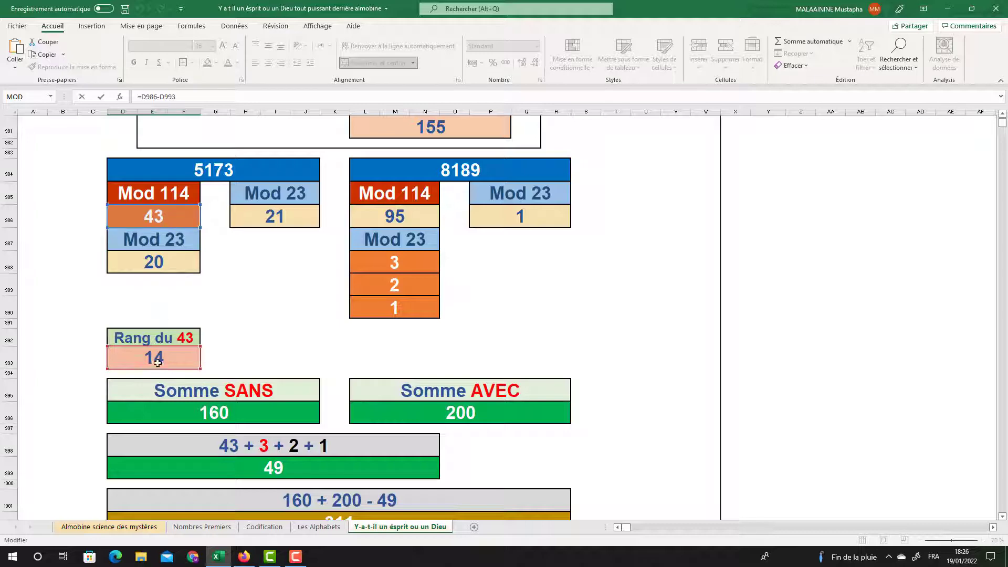
{"action": "key", "text": "ctrl+Return"}
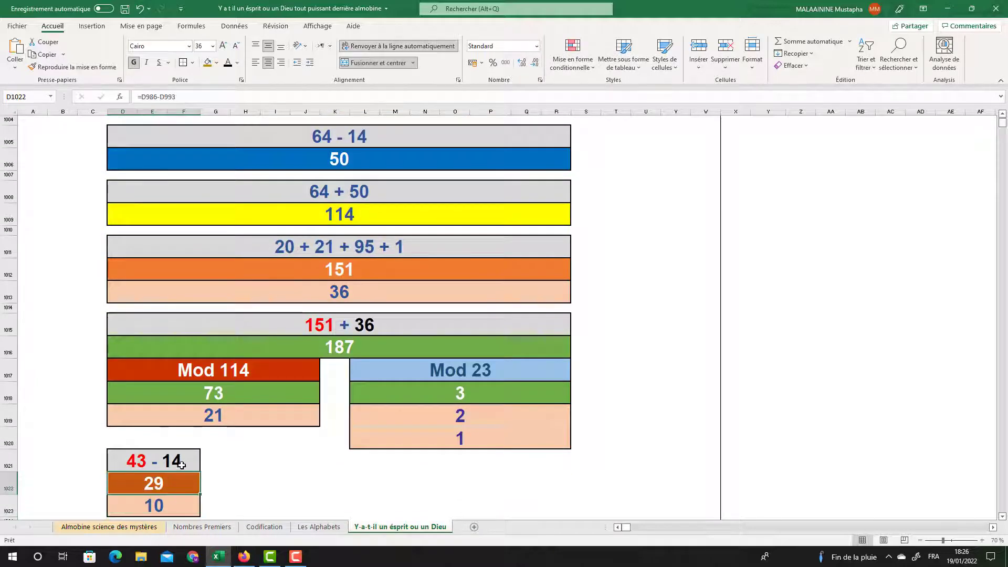
{"action": "left_click", "coordinate": [160, 457]}
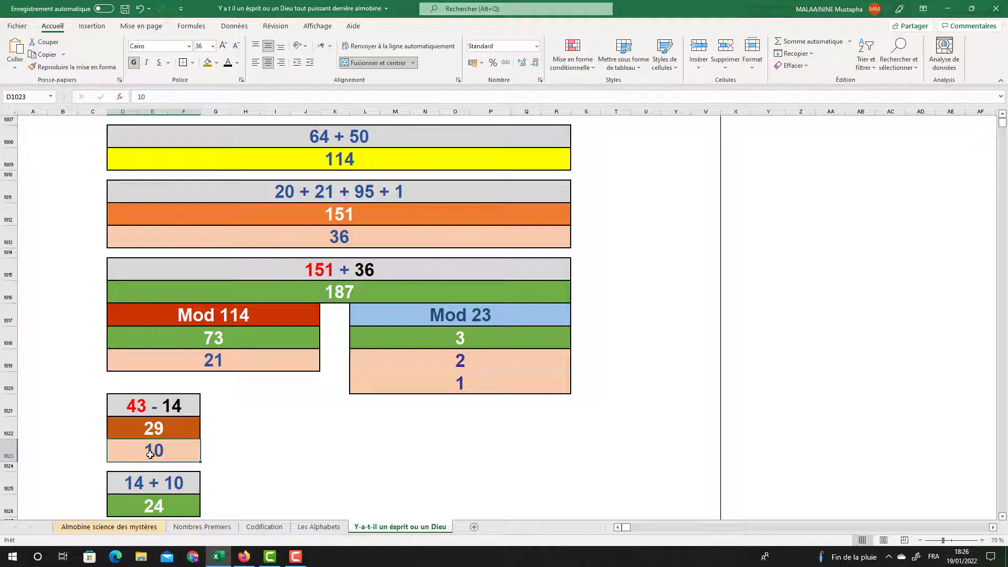
Step: Trace the 14 + 10 sum in D1026 back to the rank of 43 in D993
{"action": "scroll", "coordinate": [167, 447], "scroll_direction": "up", "scroll_amount": 6}
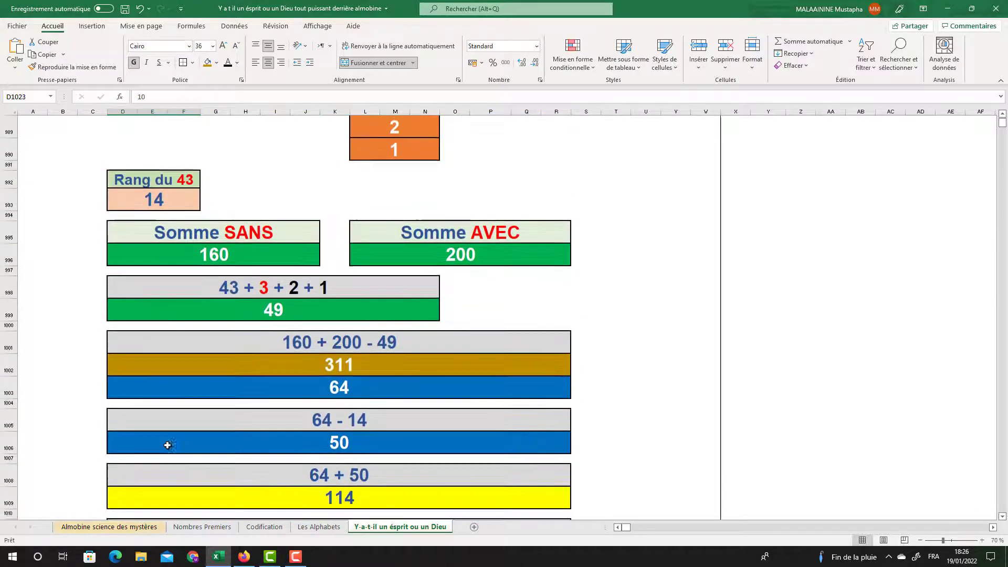
{"action": "left_click", "coordinate": [144, 204]}
{"action": "scroll", "coordinate": [201, 315], "scroll_direction": "down", "scroll_amount": 7}
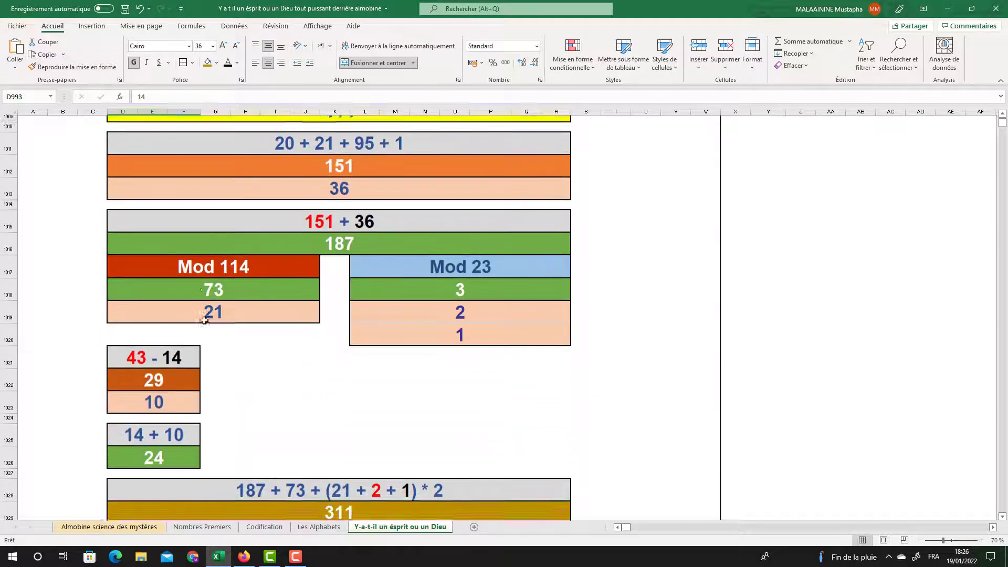
{"action": "left_click", "coordinate": [157, 451]}
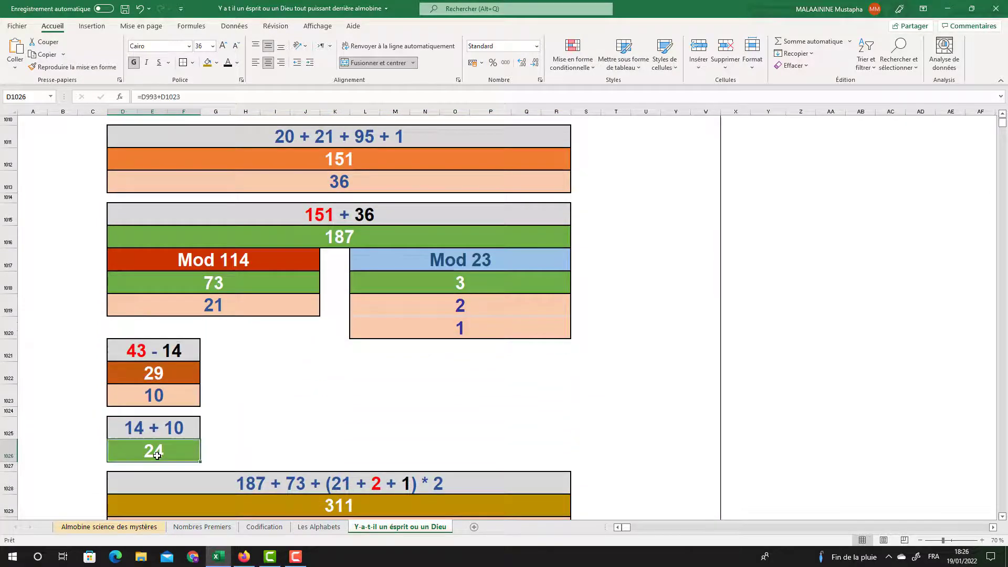
Step: Check the D1029 formula under 187 + 73 + (21 + 2 + 1) * 2 against its source cells in rows 1016 to 1020
{"action": "double_click", "coordinate": [329, 502]}
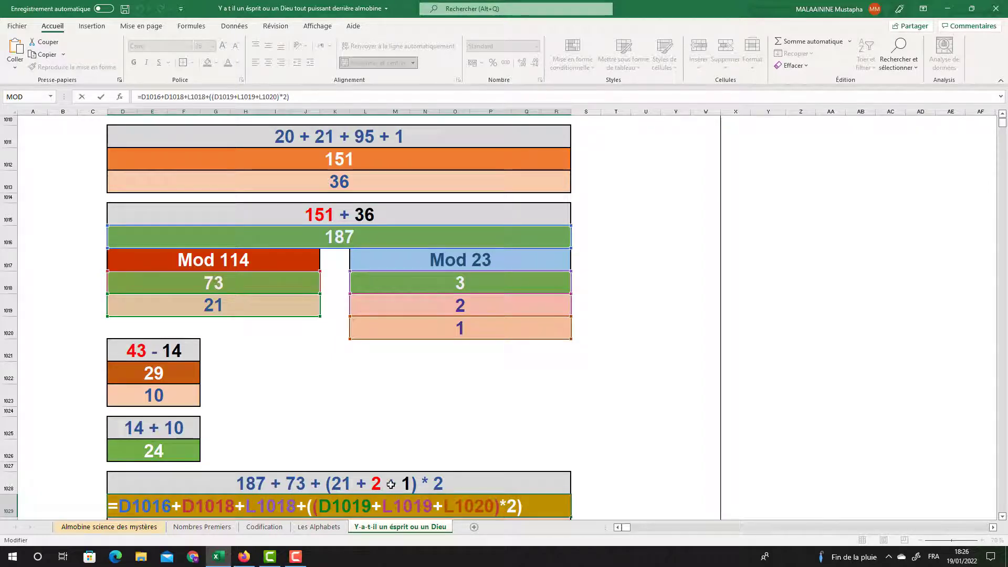
{"action": "key", "text": "Return"}
{"action": "left_click", "coordinate": [356, 475]}
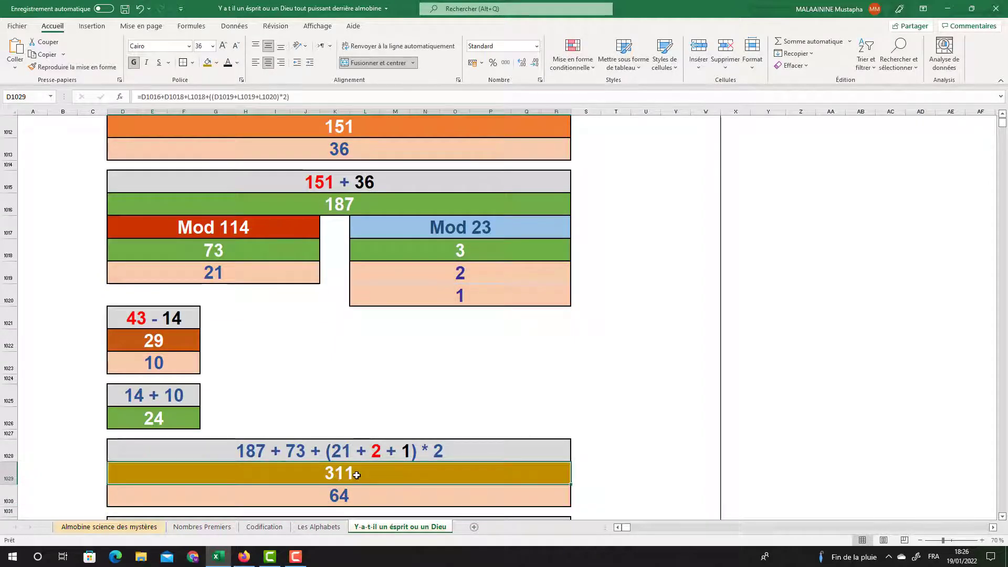
{"action": "scroll", "coordinate": [357, 475], "scroll_direction": "down", "scroll_amount": 1}
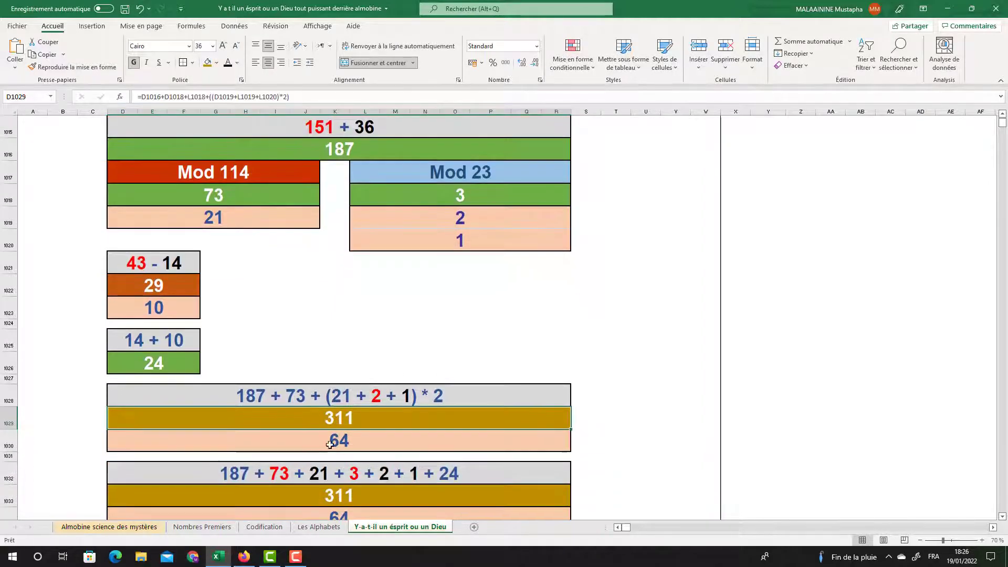
Step: Check the D1033 formula under 187 + 73 + 21 + 3 + 2 + 1 + 24 against its source cells
{"action": "double_click", "coordinate": [357, 498]}
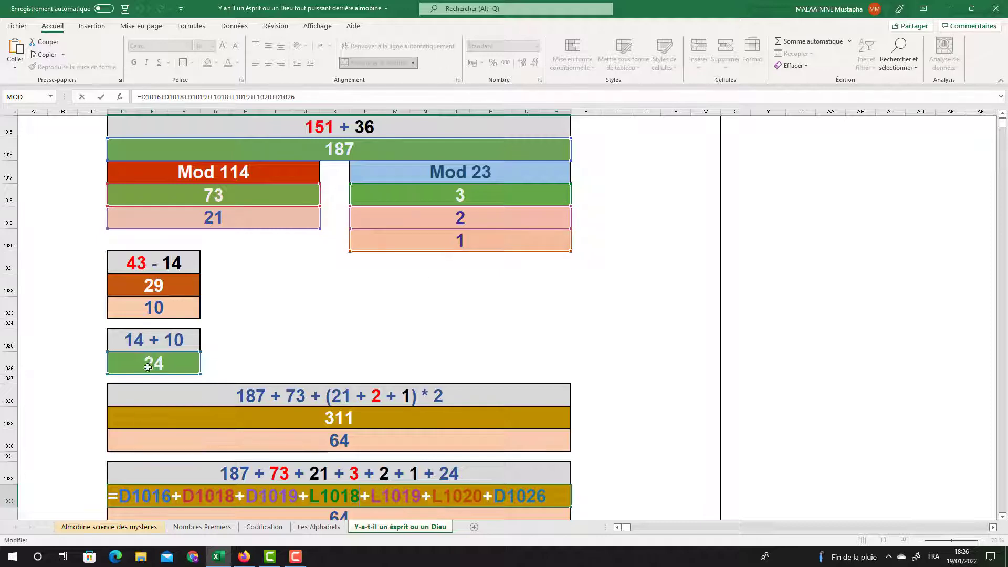
{"action": "key", "text": "Return"}
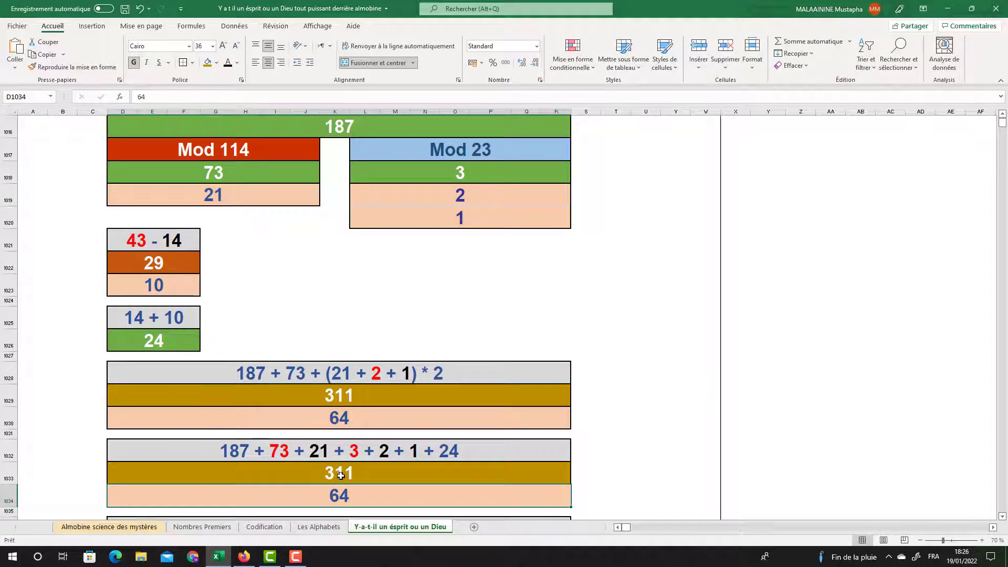
{"action": "key", "text": "Up"}
Step: Compare the sum of the ranks 21, 2 and 1 in rows 1019 and 1020 with D1026, and revisit the D1029 and D1033 results
{"action": "left_click_drag", "start_coordinate": [223, 190], "coordinate": [506, 220]}
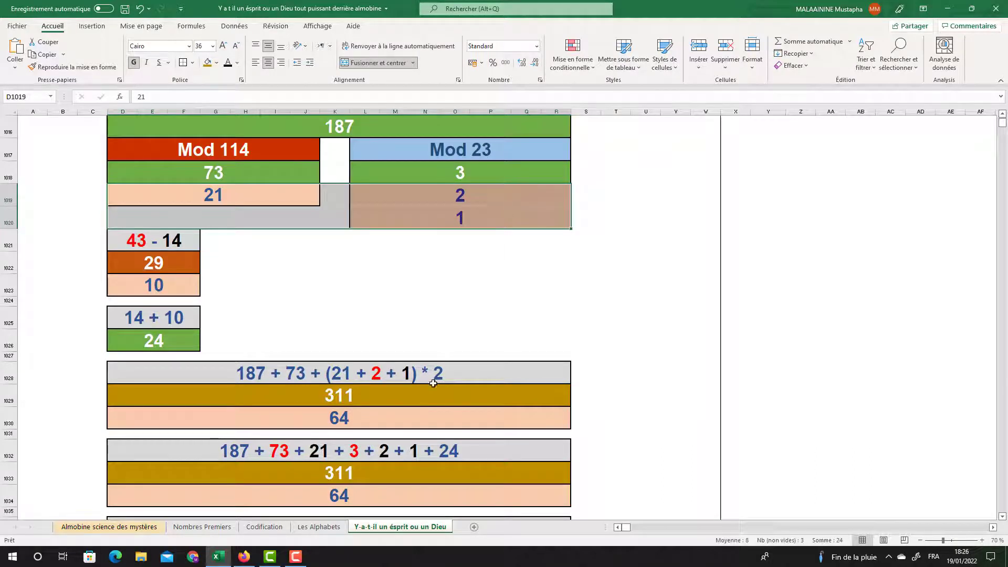
{"action": "left_click", "coordinate": [338, 401]}
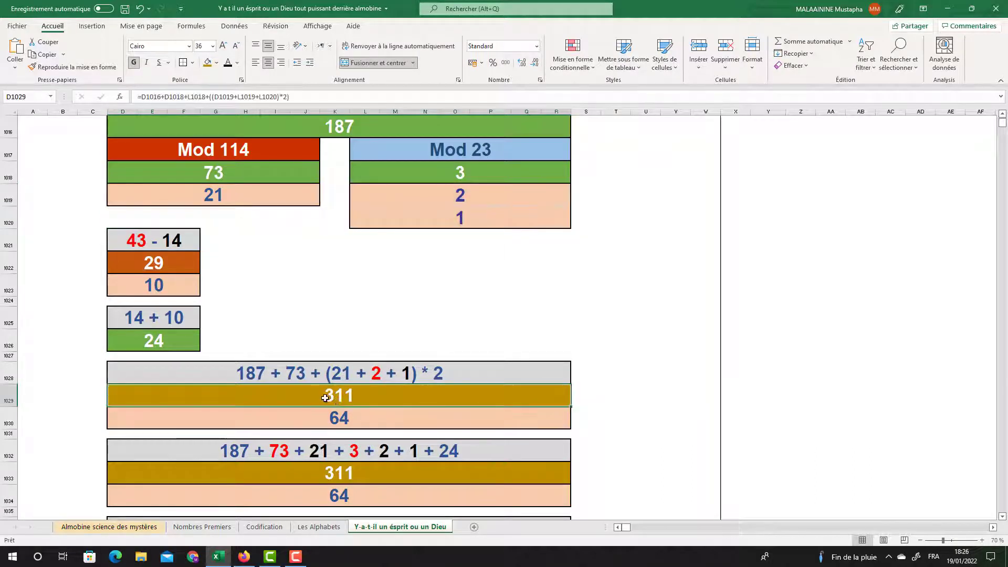
{"action": "left_click", "coordinate": [147, 343]}
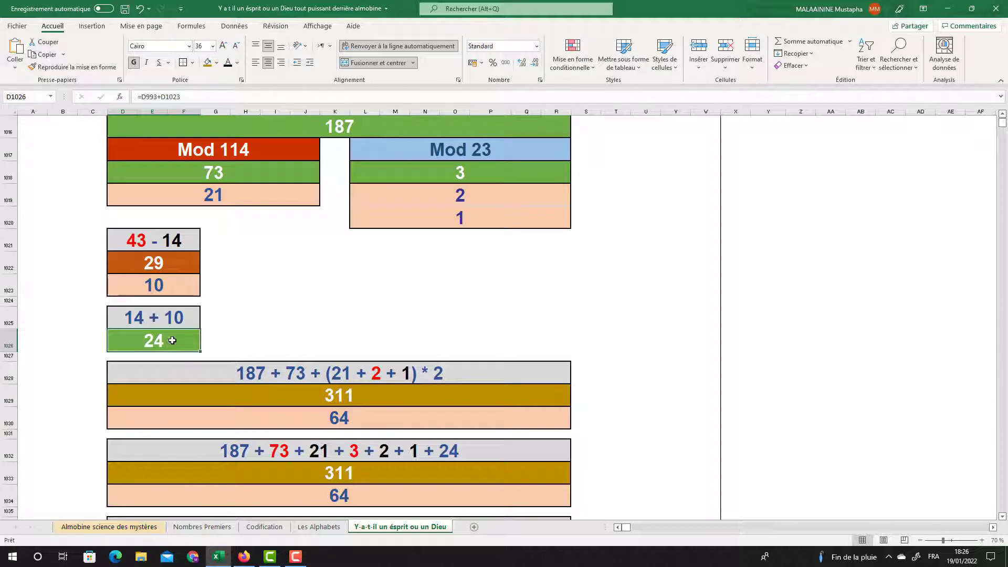
{"action": "scroll", "coordinate": [337, 350], "scroll_direction": "down", "scroll_amount": 2}
{"action": "left_click", "coordinate": [341, 342]}
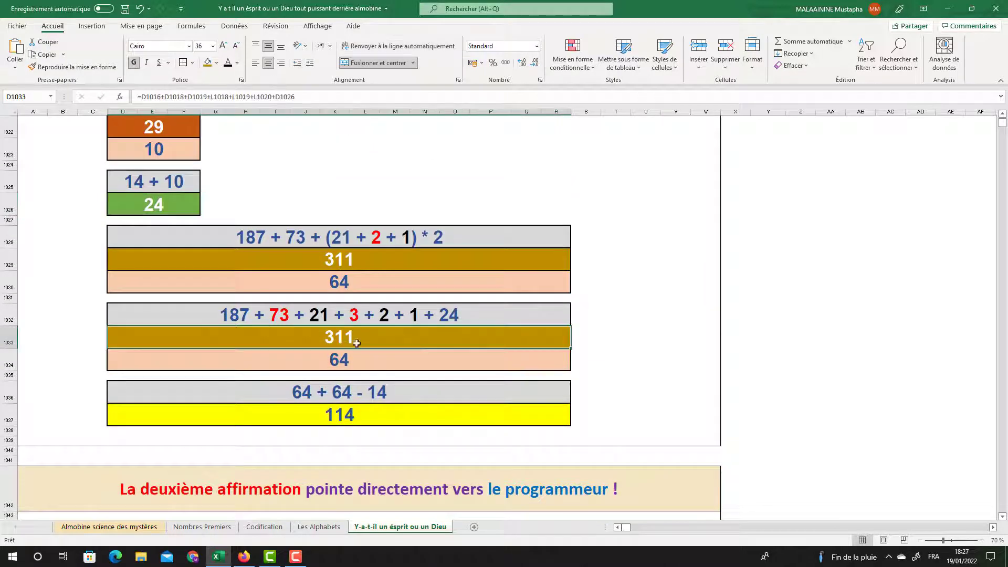
Step: Match the 64 + 64 - 14 formula in D1037 to the ranks in D1034 and D1030 and the rank of 43 in D993
{"action": "left_click", "coordinate": [345, 361]}
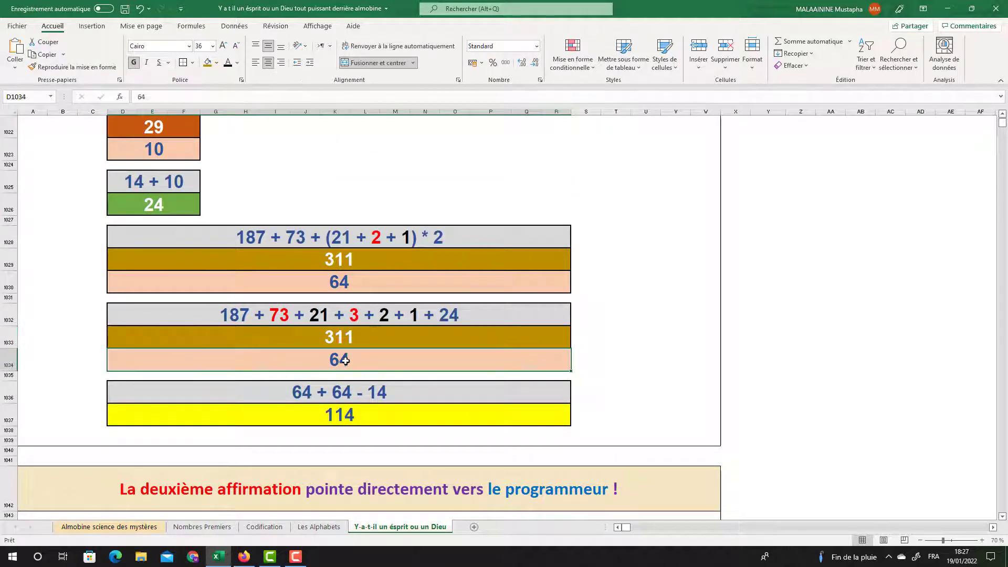
{"action": "left_click", "coordinate": [343, 283]}
{"action": "double_click", "coordinate": [348, 412]}
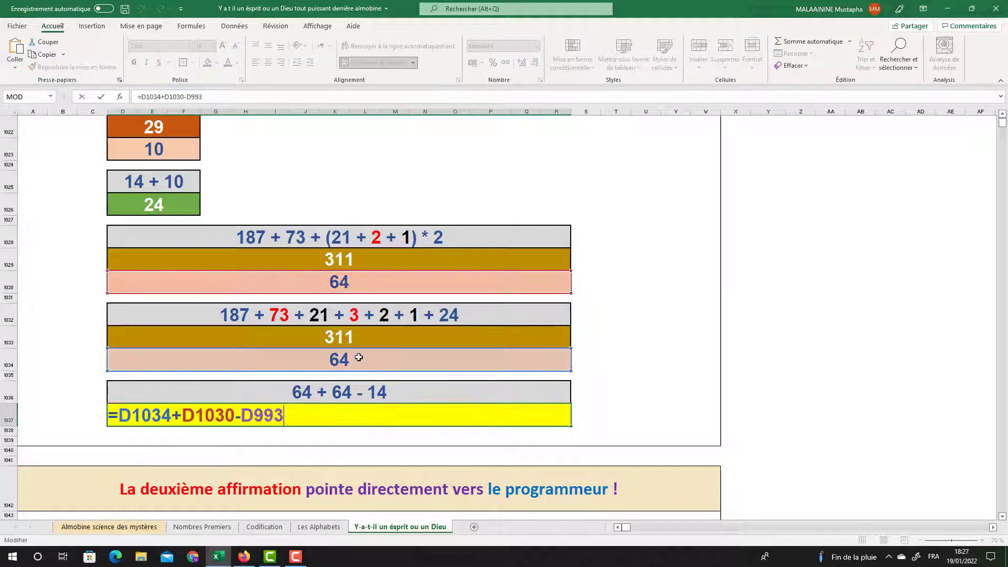
{"action": "scroll", "coordinate": [391, 356], "scroll_direction": "up", "scroll_amount": 15}
{"action": "scroll", "coordinate": [391, 360], "scroll_direction": "down", "scroll_amount": 6}
{"action": "scroll", "coordinate": [392, 360], "scroll_direction": "up", "scroll_amount": 2}
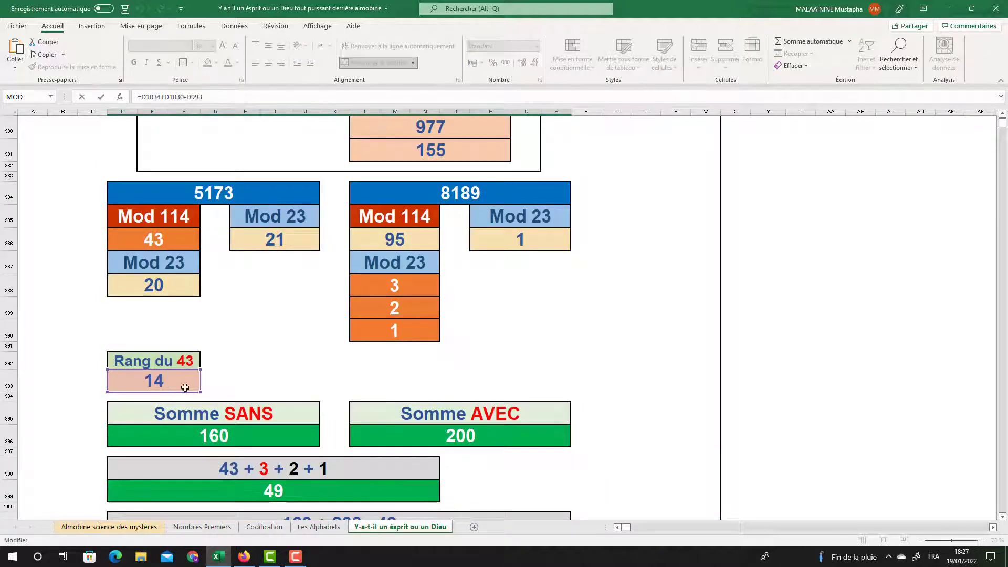
{"action": "key", "text": "Escape"}
{"action": "scroll", "coordinate": [185, 385], "scroll_direction": "down", "scroll_amount": 1}
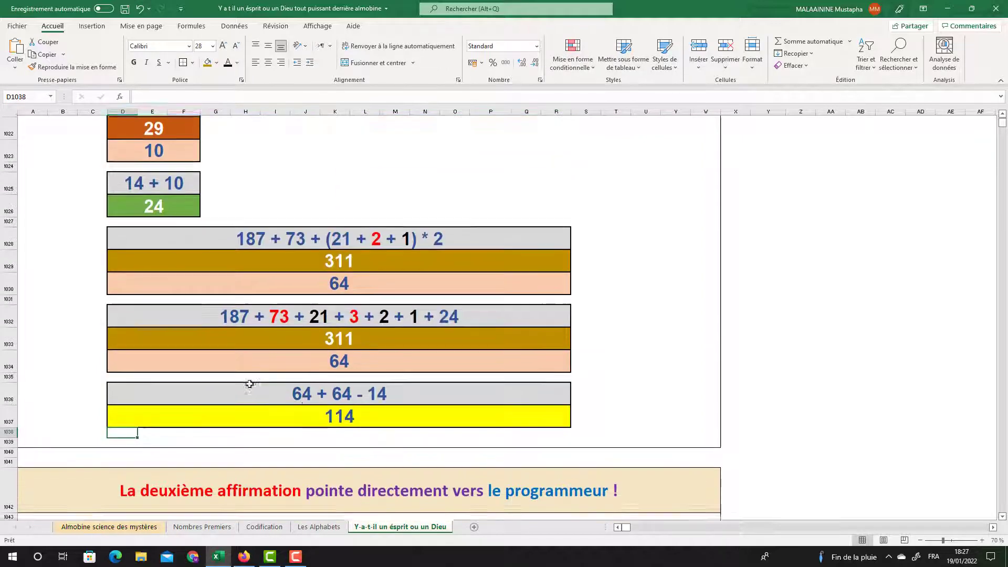
Step: Revisit the 160 + 200 - 49 result in D1002 and the modulo, rank and sum values above it
{"action": "scroll", "coordinate": [321, 414], "scroll_direction": "up", "scroll_amount": 11}
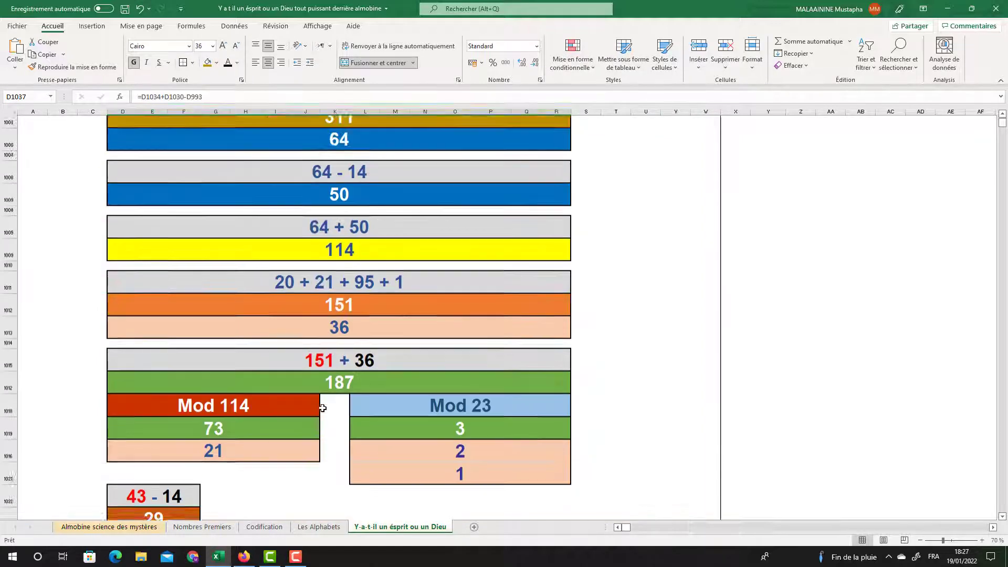
{"action": "scroll", "coordinate": [330, 419], "scroll_direction": "up", "scroll_amount": 1}
{"action": "left_click", "coordinate": [343, 429]}
{"action": "scroll", "coordinate": [344, 430], "scroll_direction": "up", "scroll_amount": 4}
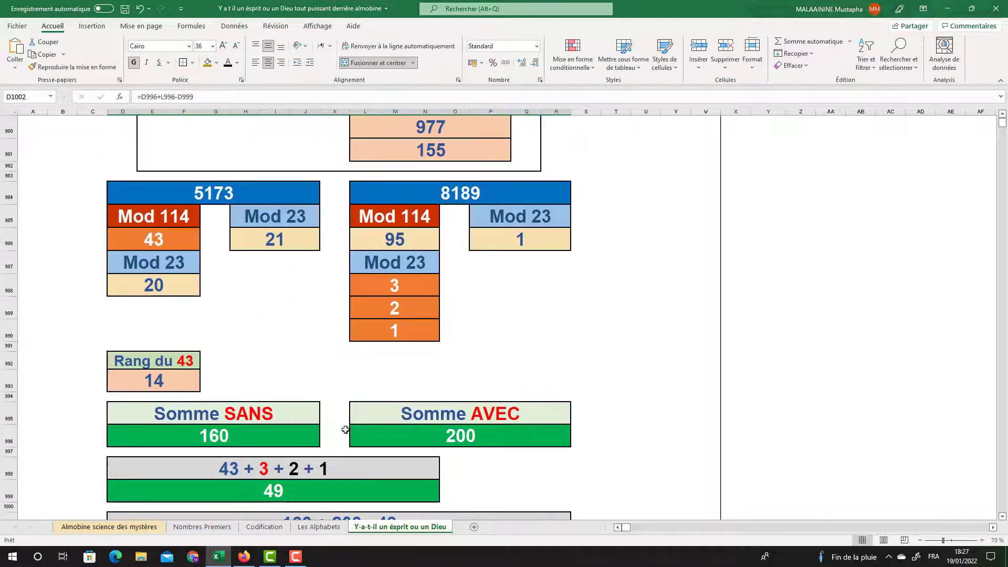
{"action": "scroll", "coordinate": [345, 430], "scroll_direction": "up", "scroll_amount": 1}
{"action": "scroll", "coordinate": [467, 389], "scroll_direction": "down", "scroll_amount": 11}
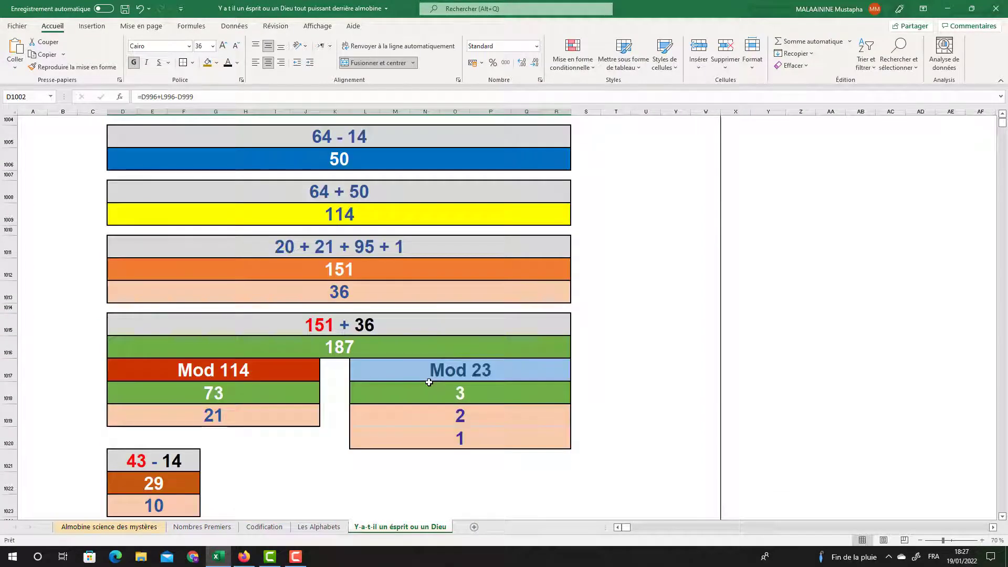
Step: Examine the block under "La deuxième affirmation pointe directement vers le programmeur !" and compare it with the calculations of the previous block
{"action": "scroll", "coordinate": [429, 382], "scroll_direction": "down", "scroll_amount": 7}
{"action": "scroll", "coordinate": [429, 382], "scroll_direction": "down", "scroll_amount": 3}
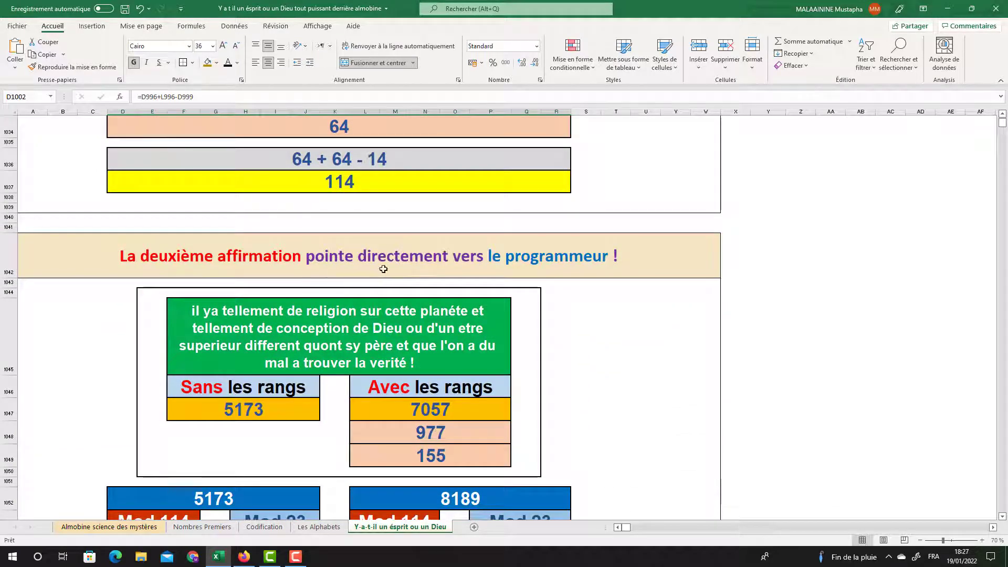
{"action": "scroll", "coordinate": [548, 263], "scroll_direction": "down", "scroll_amount": 4}
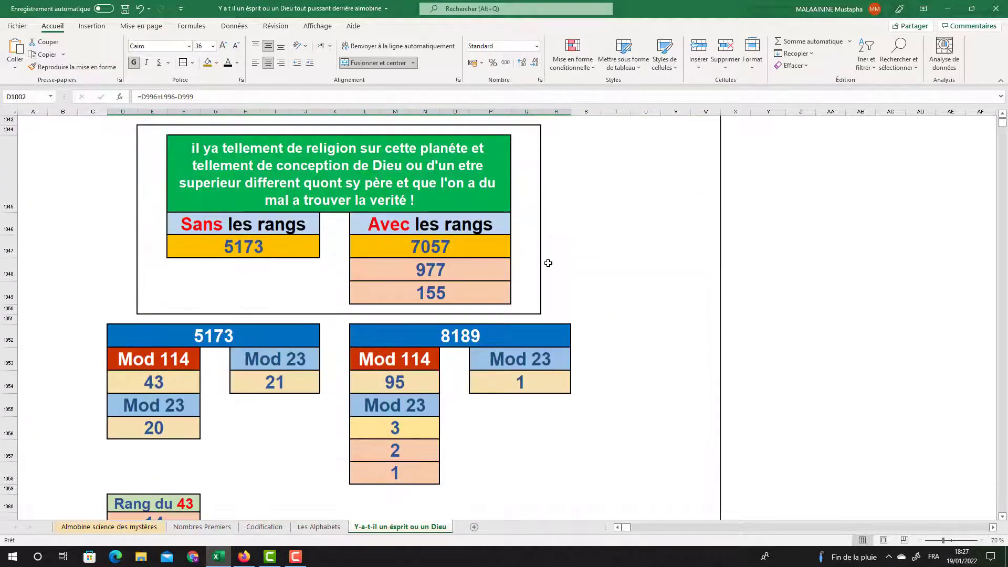
{"action": "scroll", "coordinate": [336, 273], "scroll_direction": "down", "scroll_amount": 3}
{"action": "scroll", "coordinate": [294, 283], "scroll_direction": "up", "scroll_amount": 2}
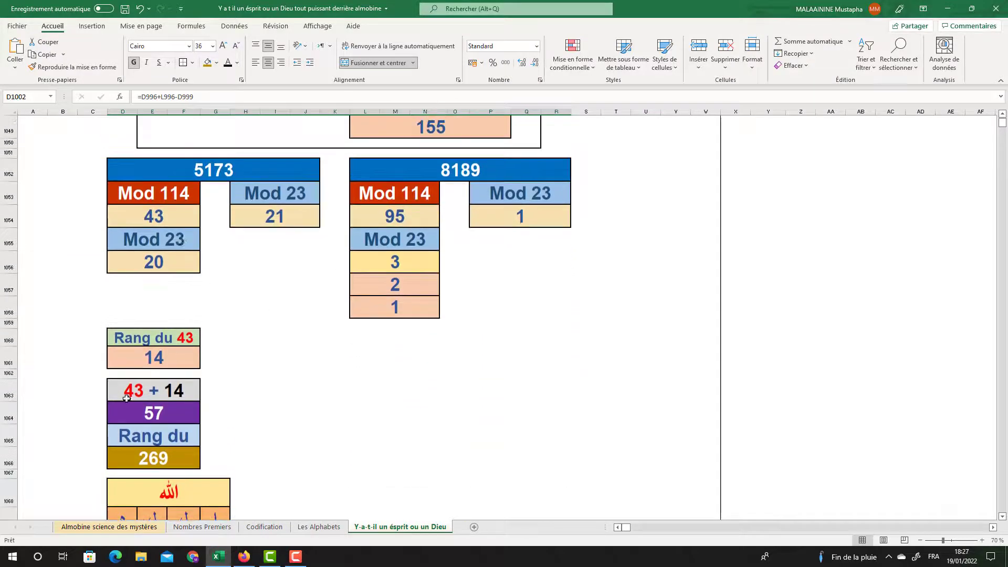
{"action": "scroll", "coordinate": [238, 383], "scroll_direction": "up", "scroll_amount": 13}
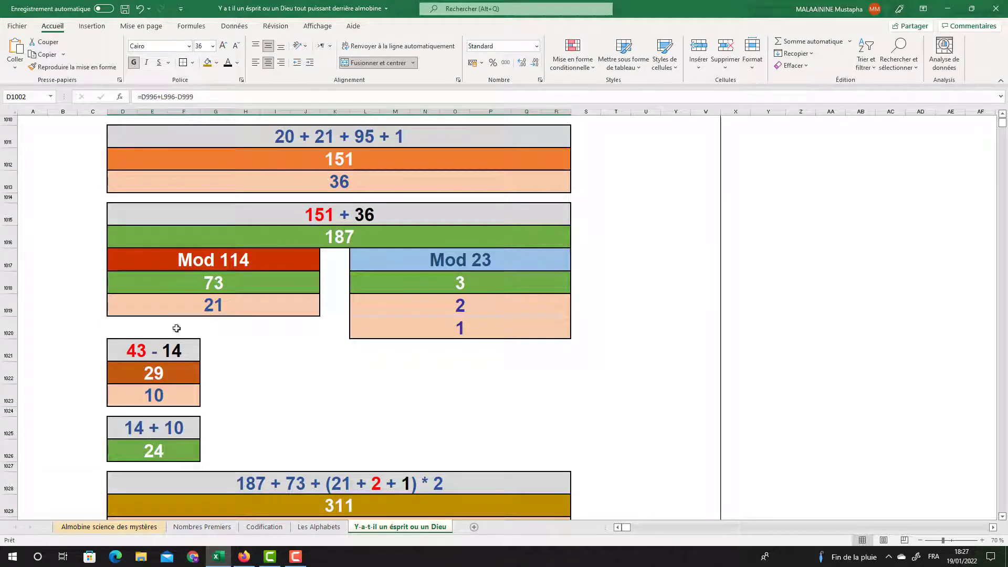
{"action": "scroll", "coordinate": [332, 288], "scroll_direction": "down", "scroll_amount": 13}
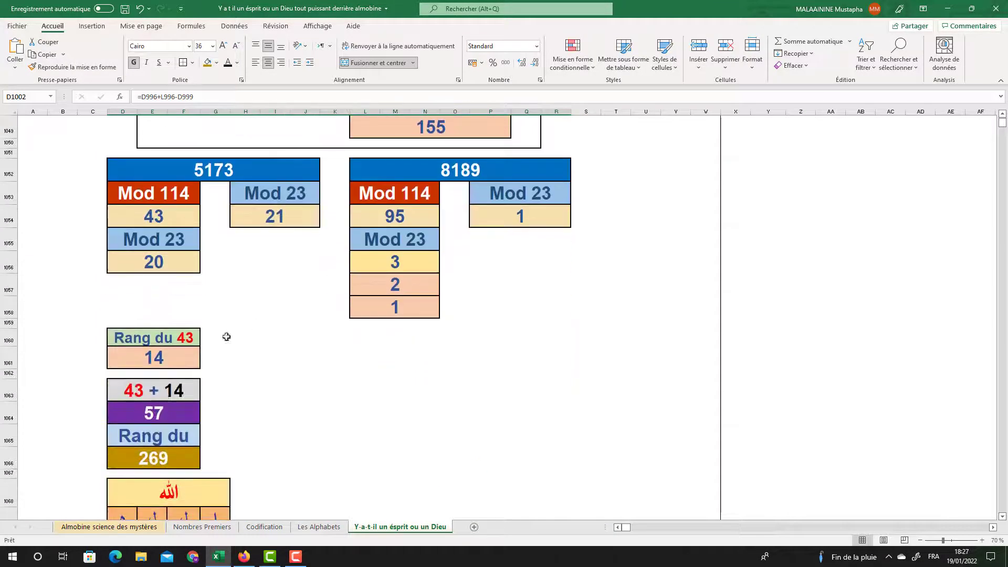
Step: Inspect the 43 + 14 sum in D1064 and highlight the الله letter-value table in rows 1068 to 1071
{"action": "left_click", "coordinate": [165, 417]}
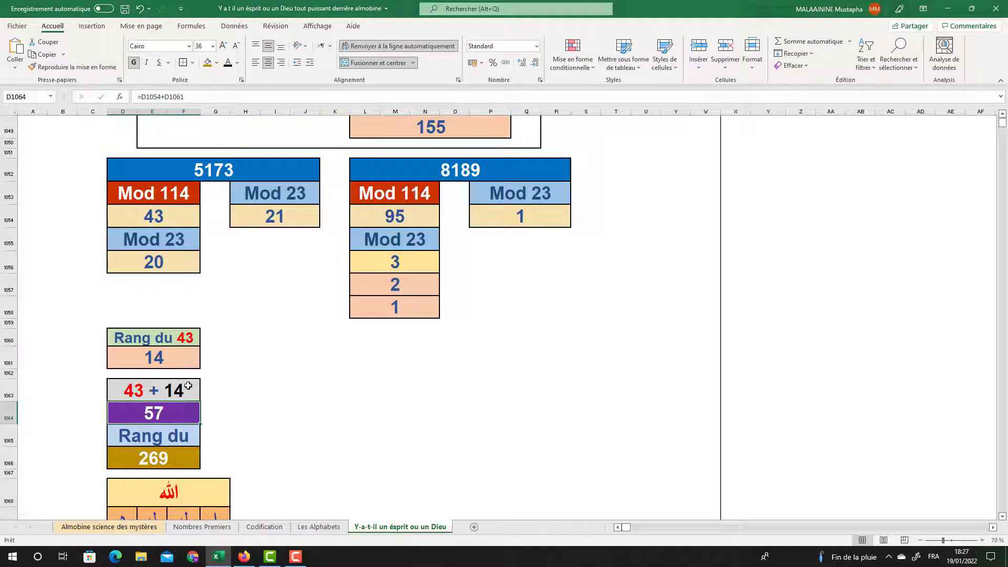
{"action": "scroll", "coordinate": [188, 386], "scroll_direction": "down", "scroll_amount": 2}
{"action": "left_click_drag", "start_coordinate": [188, 385], "coordinate": [193, 452]}
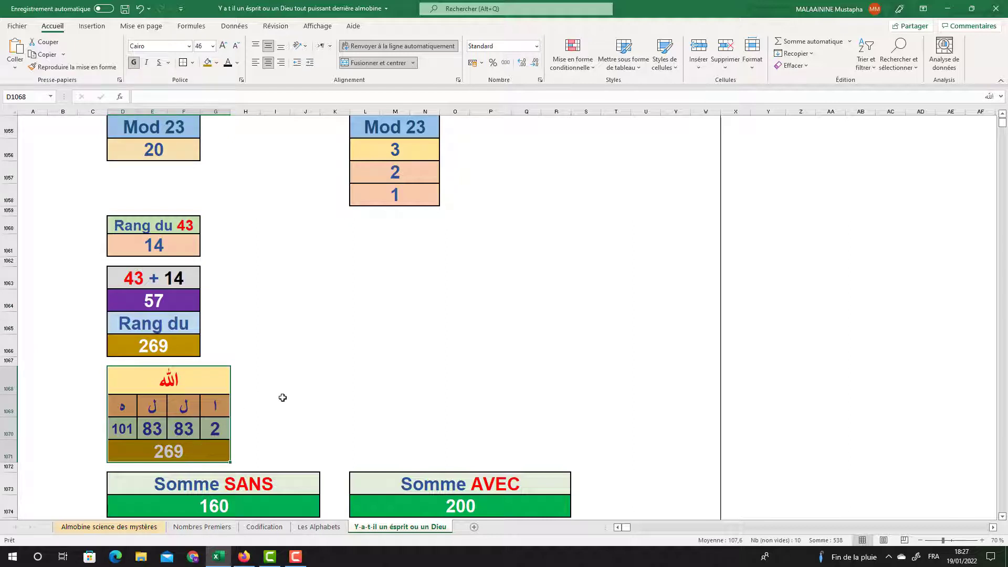
Step: Check the Somme SANS formula in D1074 against its source range D1054:R1054
{"action": "scroll", "coordinate": [282, 397], "scroll_direction": "down", "scroll_amount": 1}
{"action": "double_click", "coordinate": [284, 438]}
{"action": "scroll", "coordinate": [236, 341], "scroll_direction": "up", "scroll_amount": 4}
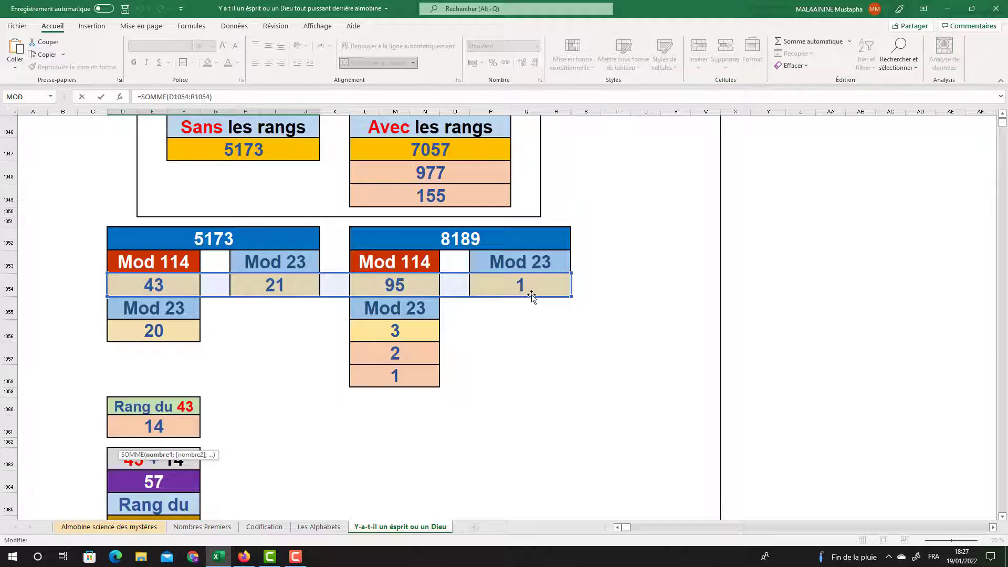
{"action": "key", "text": "Return"}
{"action": "scroll", "coordinate": [531, 297], "scroll_direction": "down", "scroll_amount": 2}
{"action": "scroll", "coordinate": [531, 297], "scroll_direction": "down", "scroll_amount": 2}
Step: Check the Somme AVEC formula in L1074 against its source range D1054:R1061
{"action": "left_click", "coordinate": [461, 484]}
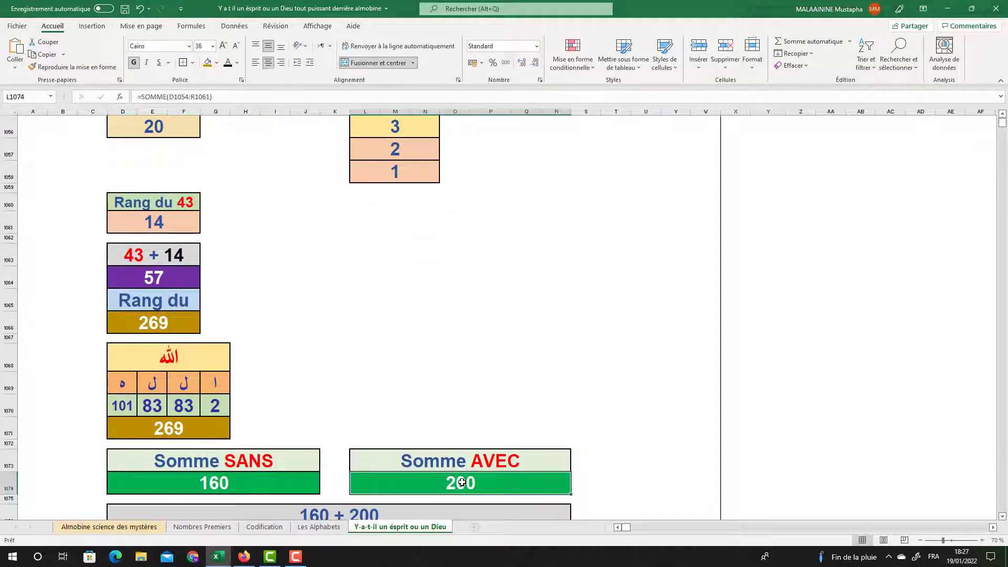
{"action": "double_click", "coordinate": [460, 481]}
{"action": "scroll", "coordinate": [467, 462], "scroll_direction": "up", "scroll_amount": 2}
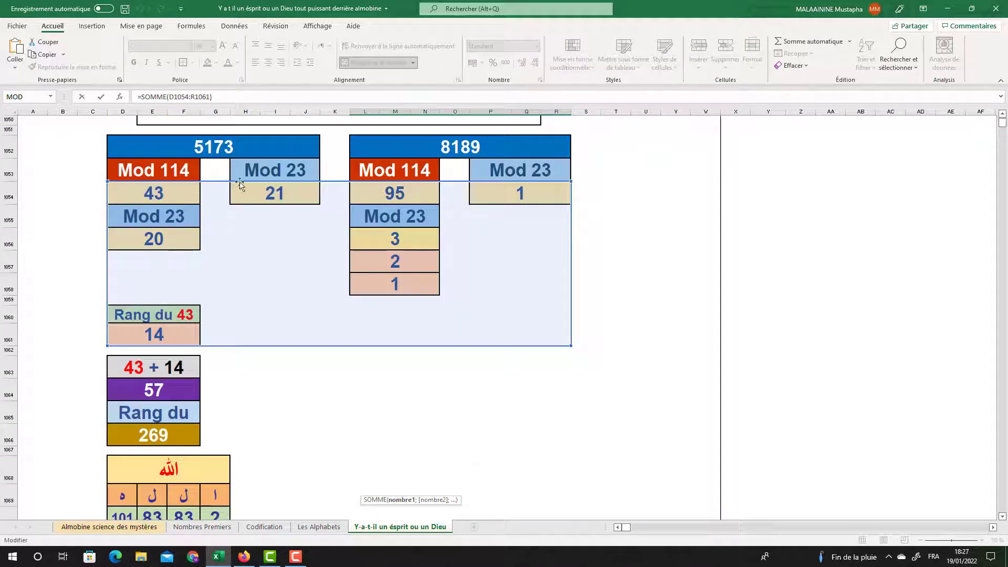
{"action": "key", "text": "Escape"}
{"action": "scroll", "coordinate": [508, 285], "scroll_direction": "down", "scroll_amount": 3}
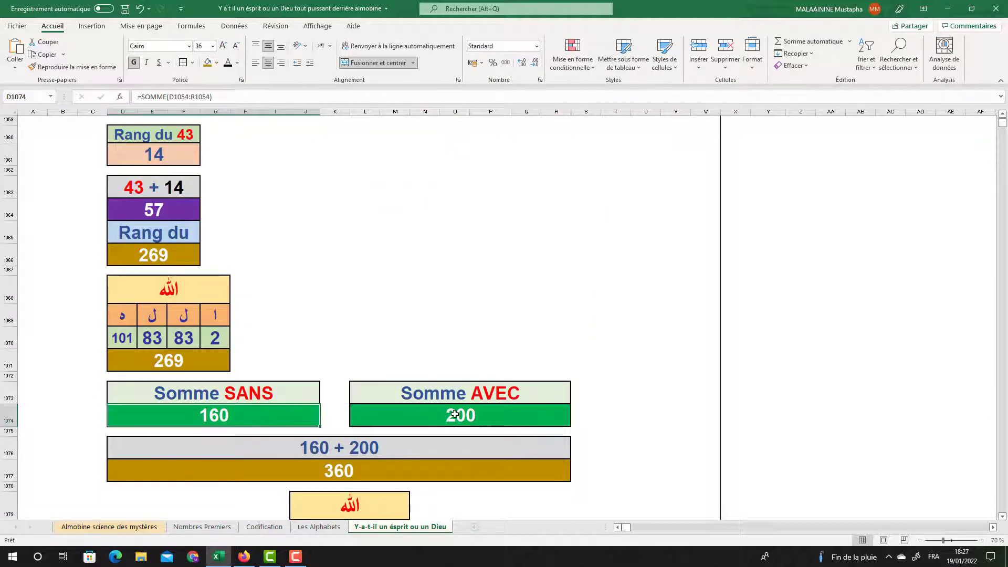
Step: Inspect the 160 + 200 sum in D1077 and compare it with the الله letter-value table in rows 1079 to 1084
{"action": "scroll", "coordinate": [438, 407], "scroll_direction": "down", "scroll_amount": 2}
{"action": "left_click", "coordinate": [347, 362]}
{"action": "scroll", "coordinate": [346, 362], "scroll_direction": "down", "scroll_amount": 1}
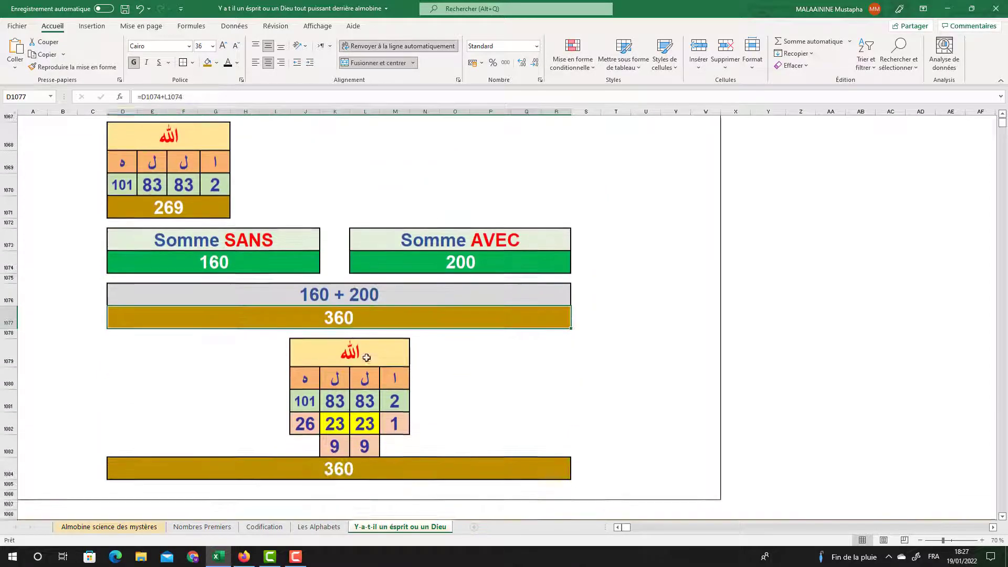
{"action": "left_click_drag", "start_coordinate": [135, 342], "coordinate": [551, 461]}
{"action": "scroll", "coordinate": [549, 420], "scroll_direction": "up", "scroll_amount": 1}
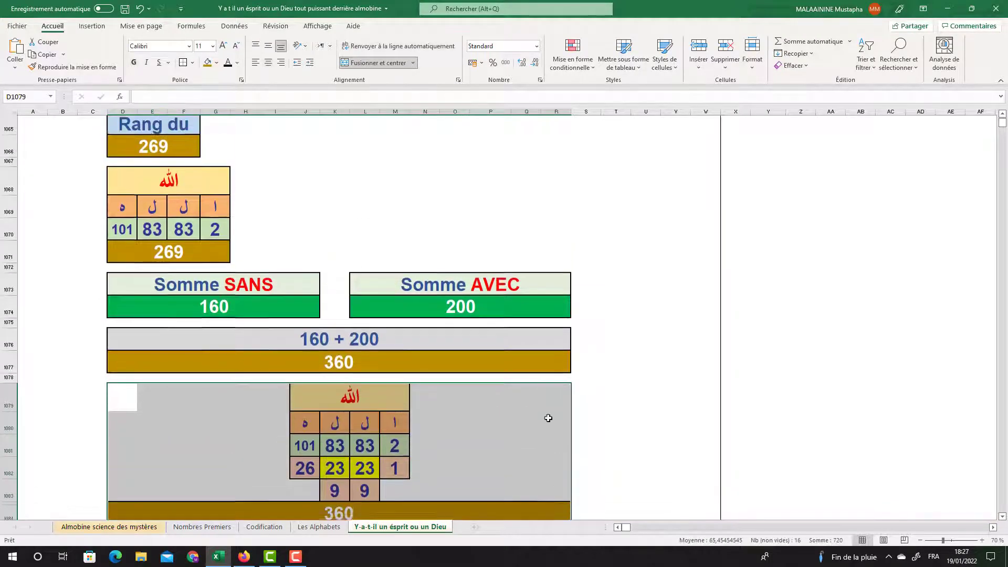
{"action": "left_click_drag", "start_coordinate": [192, 194], "coordinate": [225, 260]}
{"action": "scroll", "coordinate": [273, 242], "scroll_direction": "down", "scroll_amount": 2}
{"action": "left_click_drag", "start_coordinate": [121, 271], "coordinate": [546, 381]}
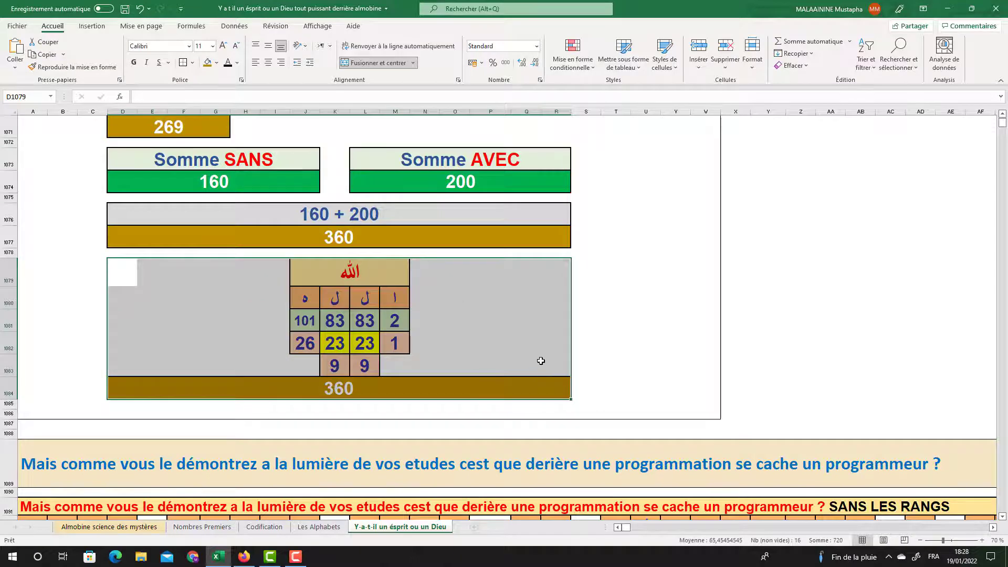
Step: Read the sentence "Mais comme vous le démontrez a la lumière de vos etudes" in row 1091 and its Almobine application block
{"action": "scroll", "coordinate": [540, 355], "scroll_direction": "down", "scroll_amount": 4}
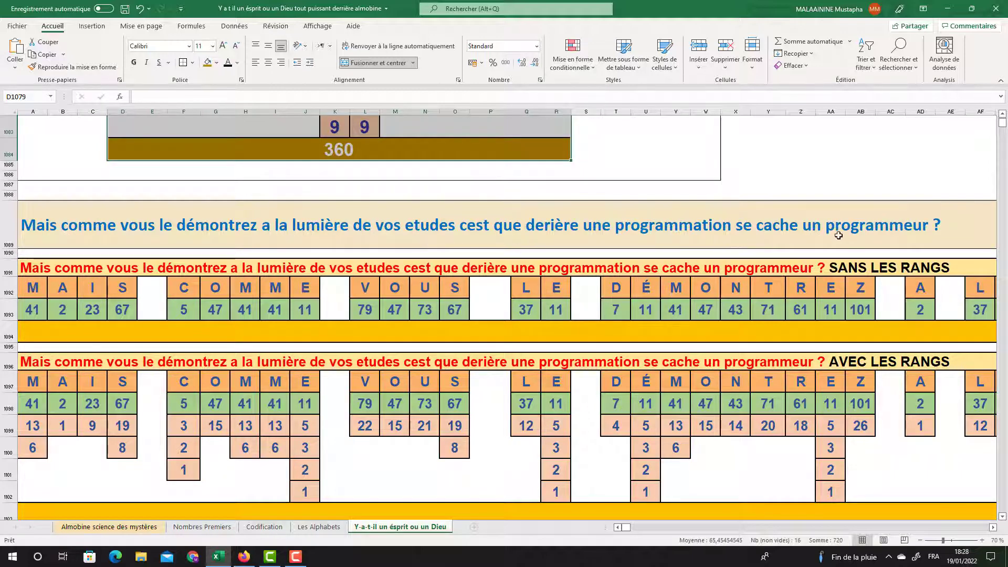
{"action": "scroll", "coordinate": [838, 235], "scroll_direction": "down", "scroll_amount": 1}
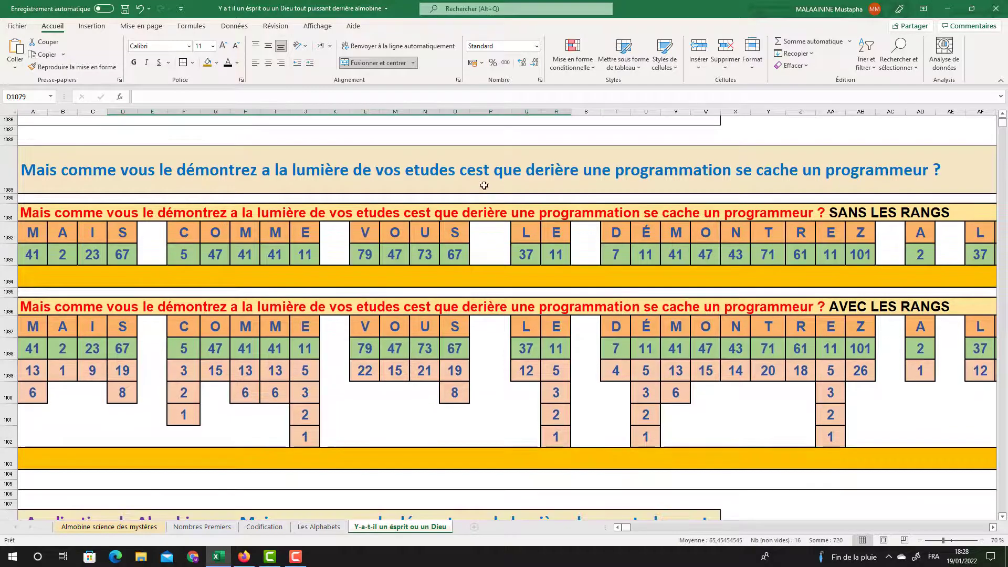
{"action": "left_click", "coordinate": [465, 213]}
{"action": "scroll", "coordinate": [460, 242], "scroll_direction": "down", "scroll_amount": 6}
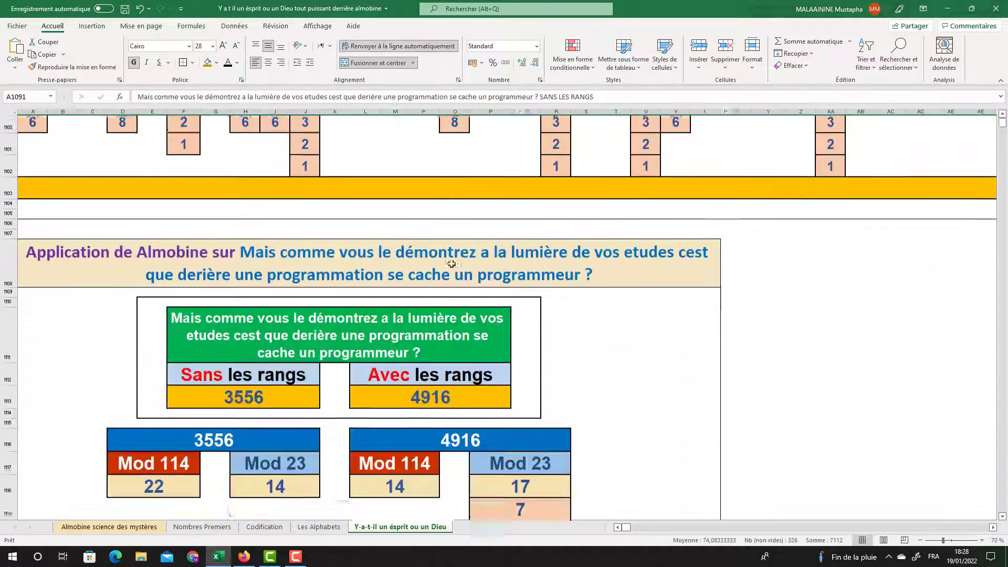
{"action": "scroll", "coordinate": [451, 264], "scroll_direction": "down", "scroll_amount": 1}
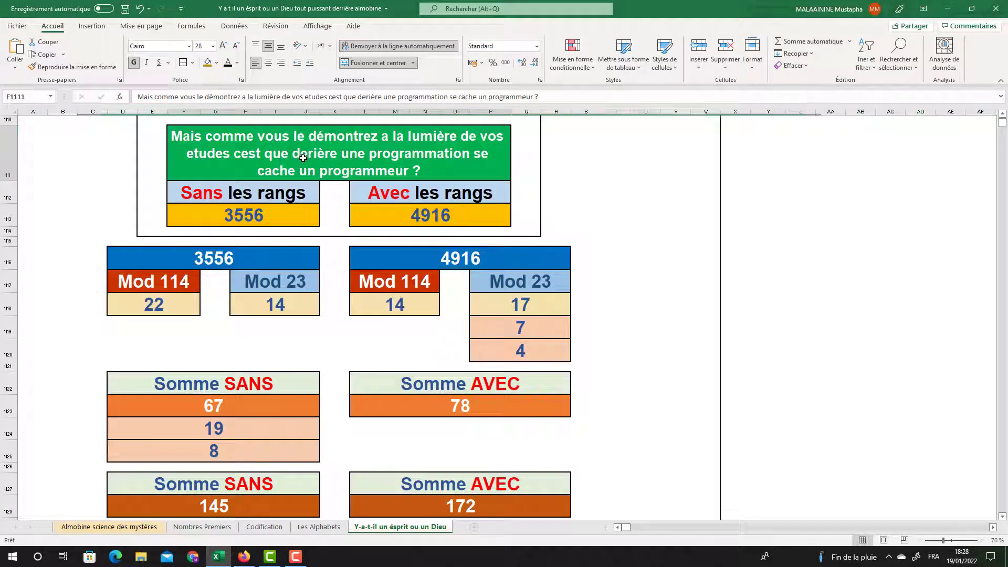
Step: Check the source ranges of the Somme SANS formula in D1123 and the Somme AVEC formula in L1123
{"action": "left_click", "coordinate": [215, 404]}
{"action": "double_click", "coordinate": [217, 402]}
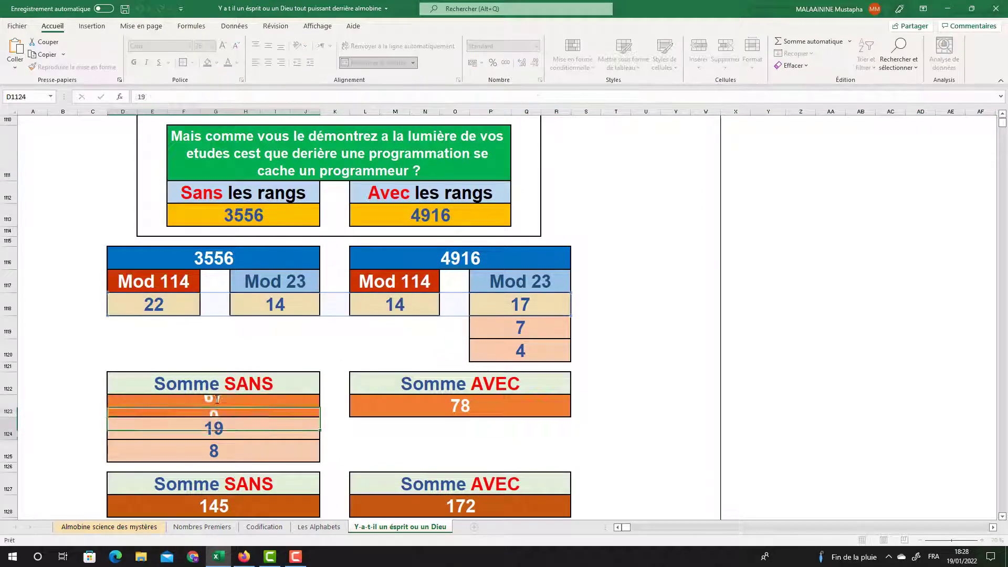
{"action": "key", "text": "Escape"}
{"action": "left_click", "coordinate": [410, 403]}
{"action": "double_click", "coordinate": [430, 405]}
{"action": "key", "text": "Return"}
Step: Inspect the Somme SANS value in D1123 and highlight its ranks in D1124:D1125
{"action": "left_click", "coordinate": [216, 404]}
{"action": "scroll", "coordinate": [226, 377], "scroll_direction": "down", "scroll_amount": 1}
{"action": "left_click", "coordinate": [218, 348]}
{"action": "left_click", "coordinate": [221, 359]}
{"action": "left_click", "coordinate": [231, 417]}
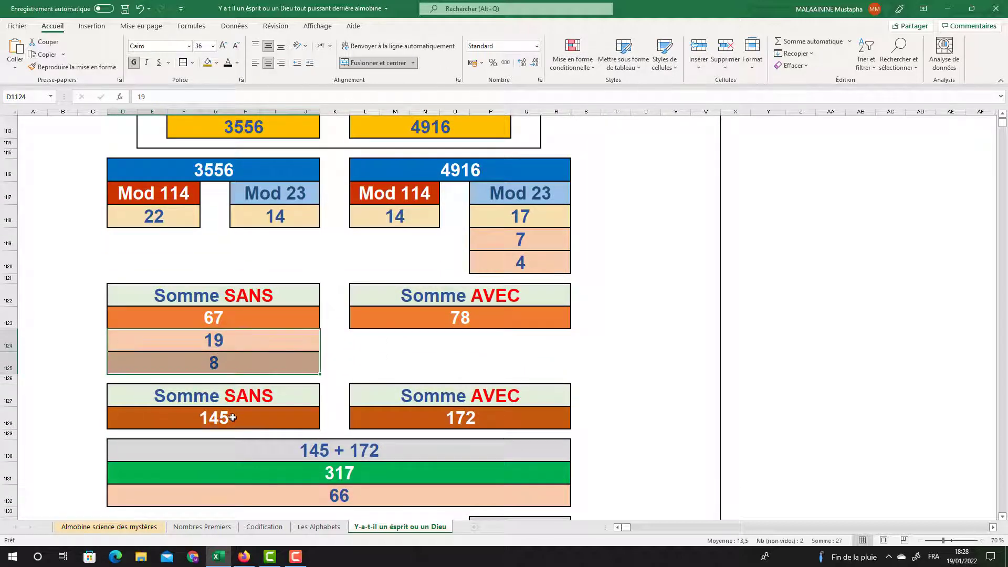
Step: Check the second pair of Somme SANS and Somme AVEC formulas in D1128 and L1128
{"action": "double_click", "coordinate": [231, 417]}
{"action": "key", "text": "Escape"}
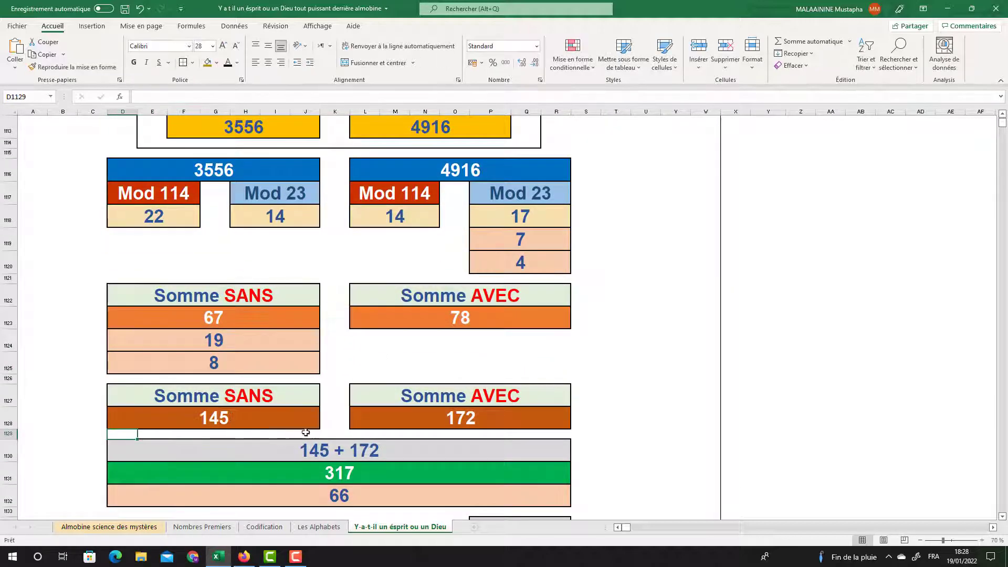
{"action": "double_click", "coordinate": [423, 416]}
{"action": "key", "text": "Return"}
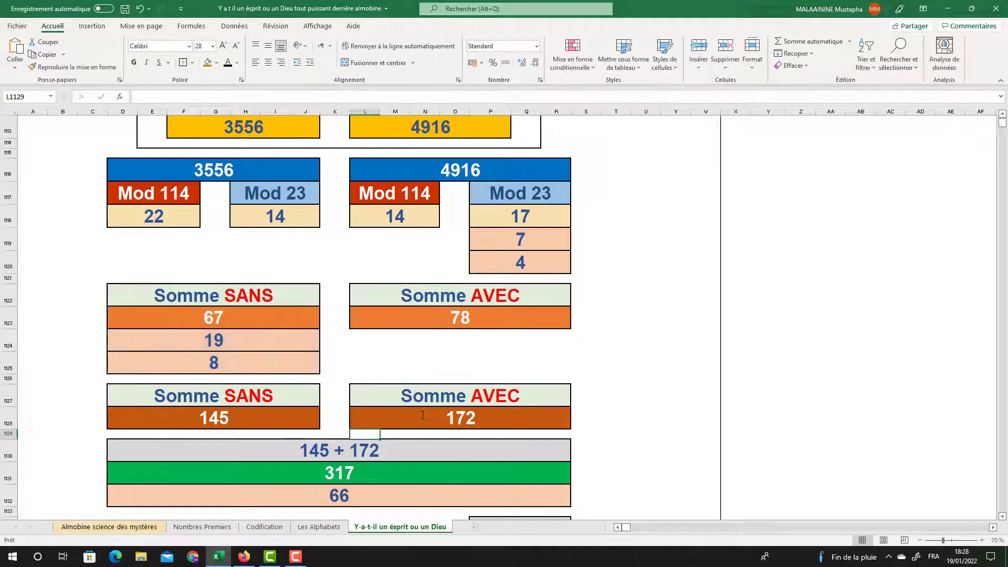
{"action": "left_click", "coordinate": [220, 422]}
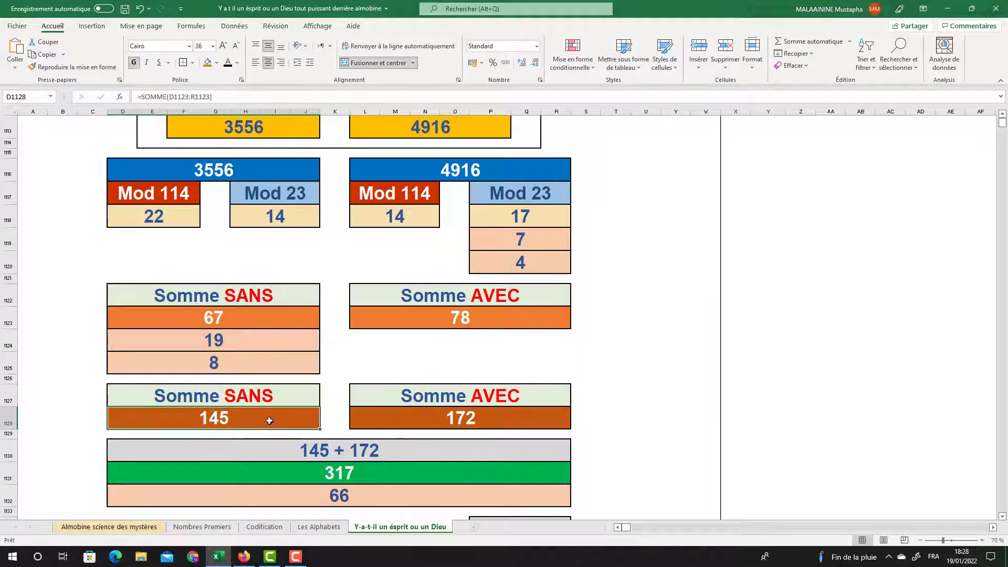
{"action": "left_click", "coordinate": [426, 424]}
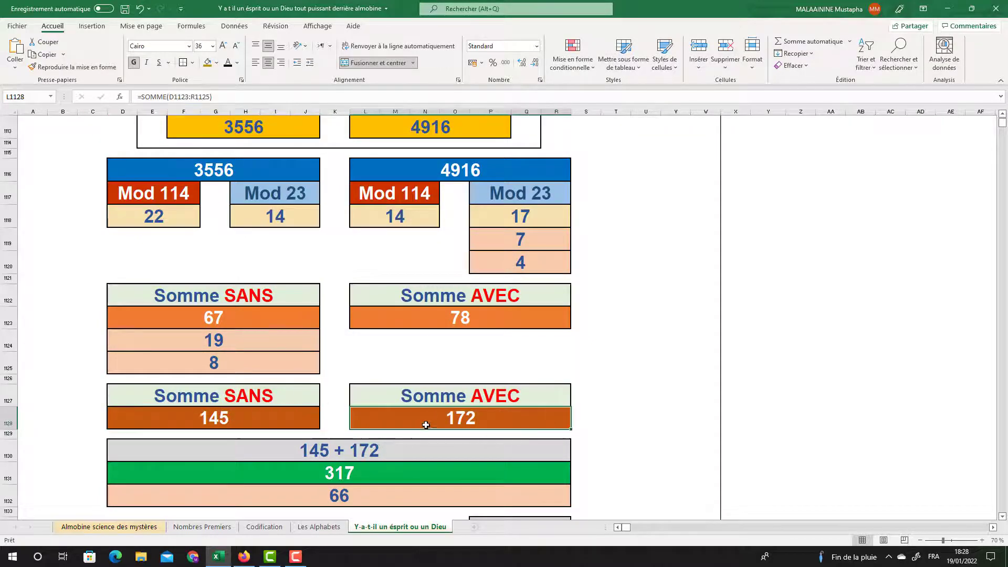
Step: Inspect the 145 + 172 sum and its rank in D1131:D1132, plus the Mod 23 value and ranks in P1118:P1120
{"action": "left_click", "coordinate": [339, 473]}
{"action": "scroll", "coordinate": [371, 442], "scroll_direction": "down", "scroll_amount": 1}
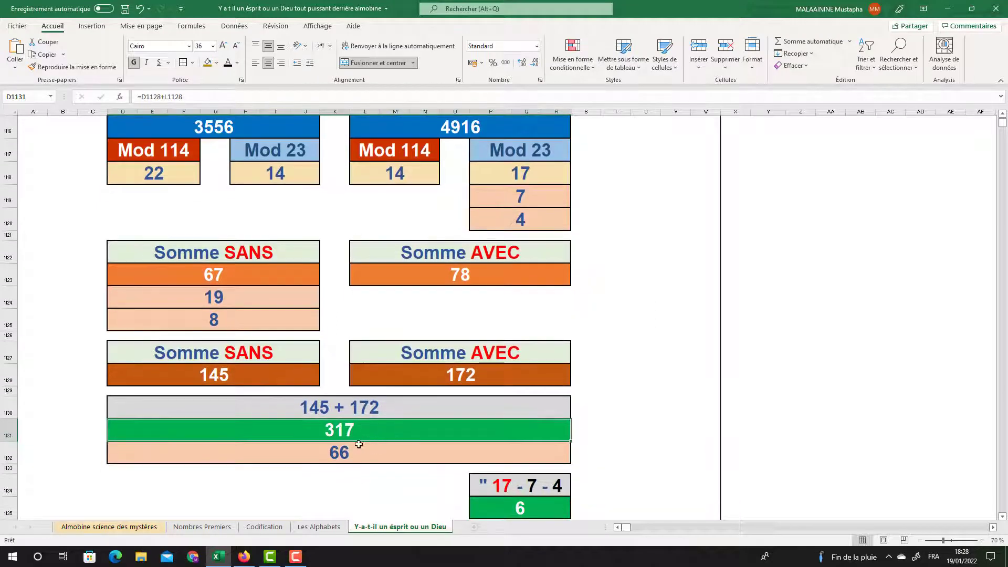
{"action": "left_click", "coordinate": [343, 452]}
{"action": "left_click_drag", "start_coordinate": [525, 176], "coordinate": [513, 223]}
{"action": "left_click", "coordinate": [521, 174]}
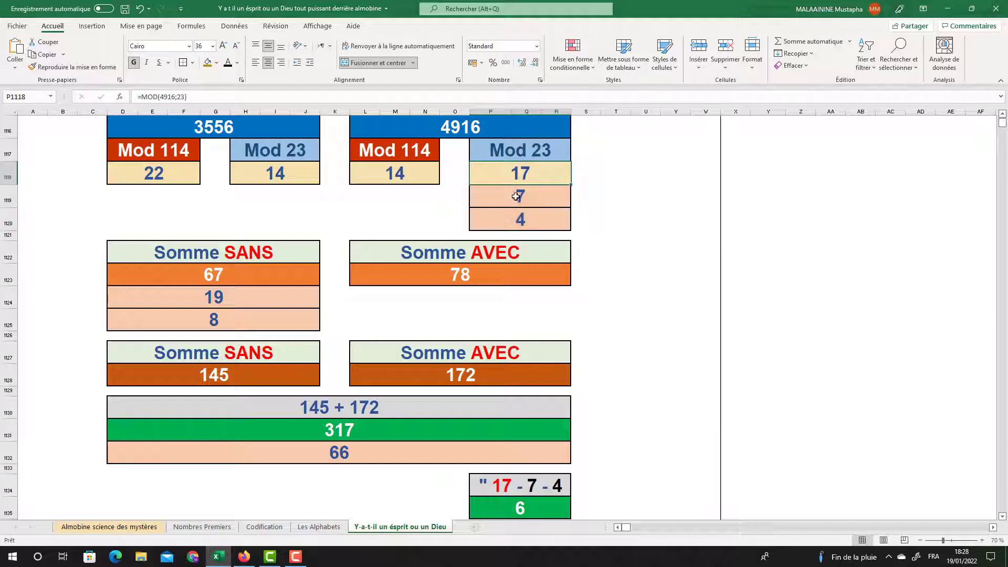
{"action": "left_click", "coordinate": [530, 219]}
{"action": "scroll", "coordinate": [539, 260], "scroll_direction": "down", "scroll_amount": 1}
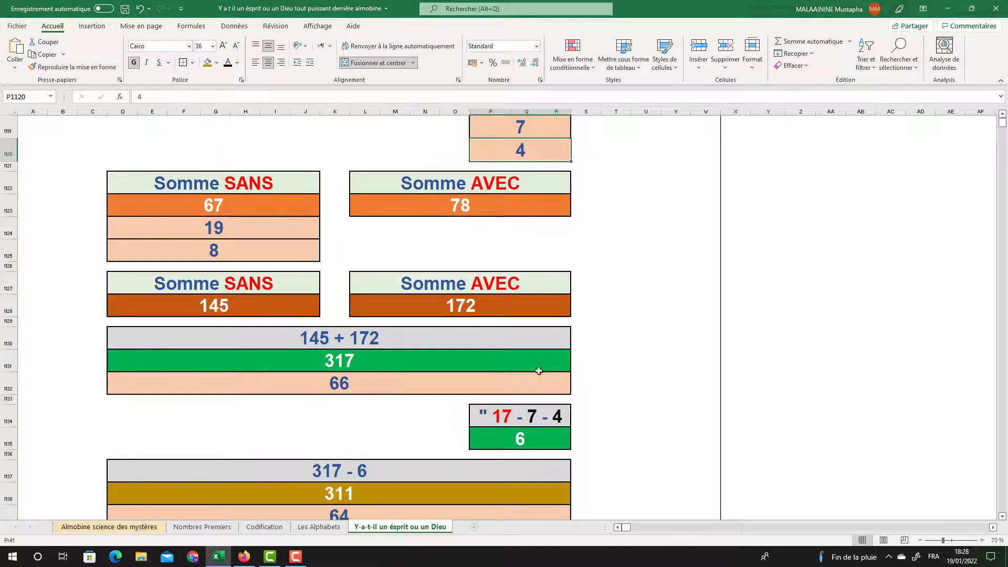
Step: Inspect the 317 - 6 subtraction in D1138, its source in D1131 and its rank in D1139
{"action": "left_click", "coordinate": [324, 363]}
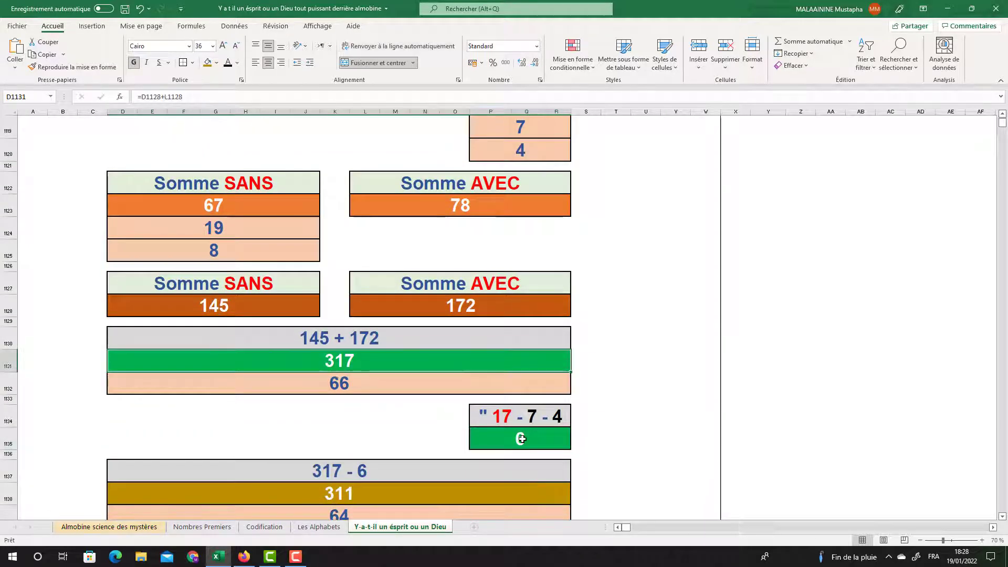
{"action": "scroll", "coordinate": [336, 367], "scroll_direction": "down", "scroll_amount": 2}
{"action": "left_click", "coordinate": [343, 374]}
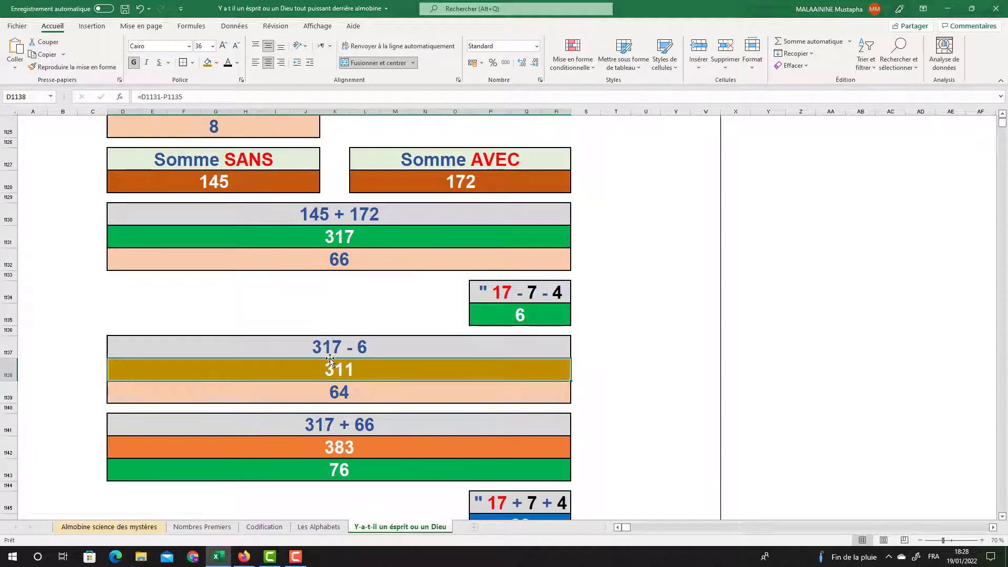
{"action": "left_click", "coordinate": [340, 394]}
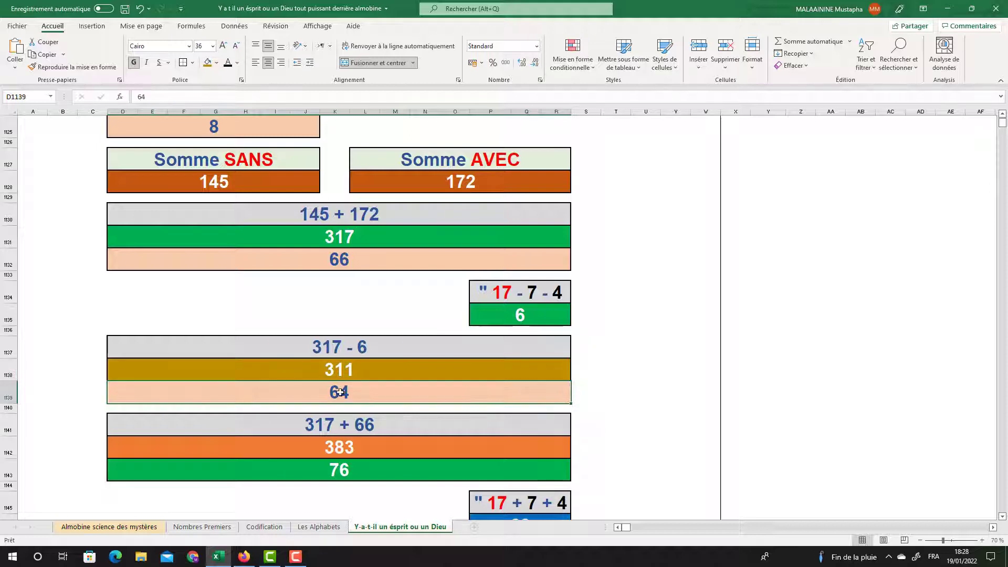
Step: Trace the 317 + 66 sum in D1142 from D1131 and D1132, and inspect its rank in D1143
{"action": "left_click", "coordinate": [338, 236]}
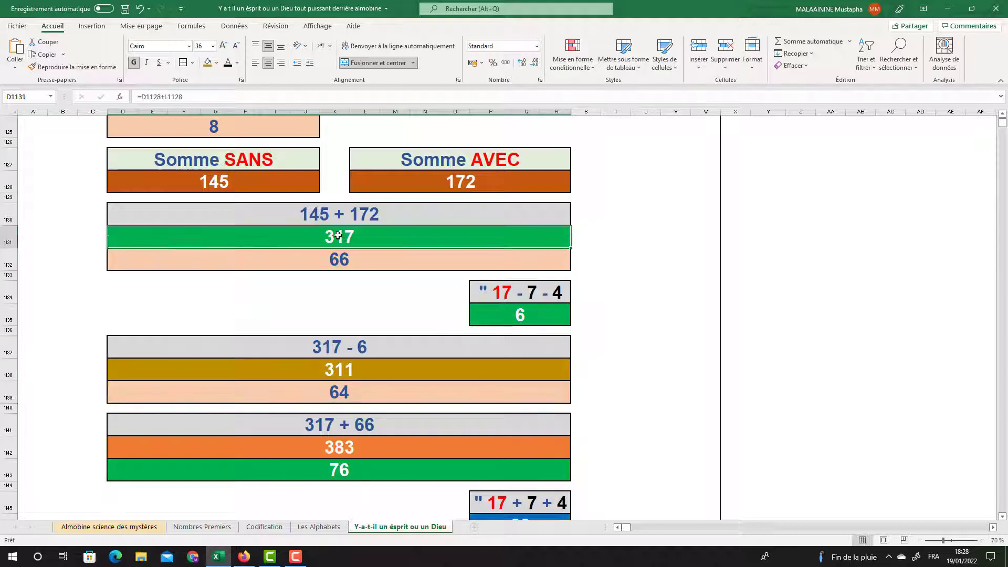
{"action": "left_click", "coordinate": [336, 269]}
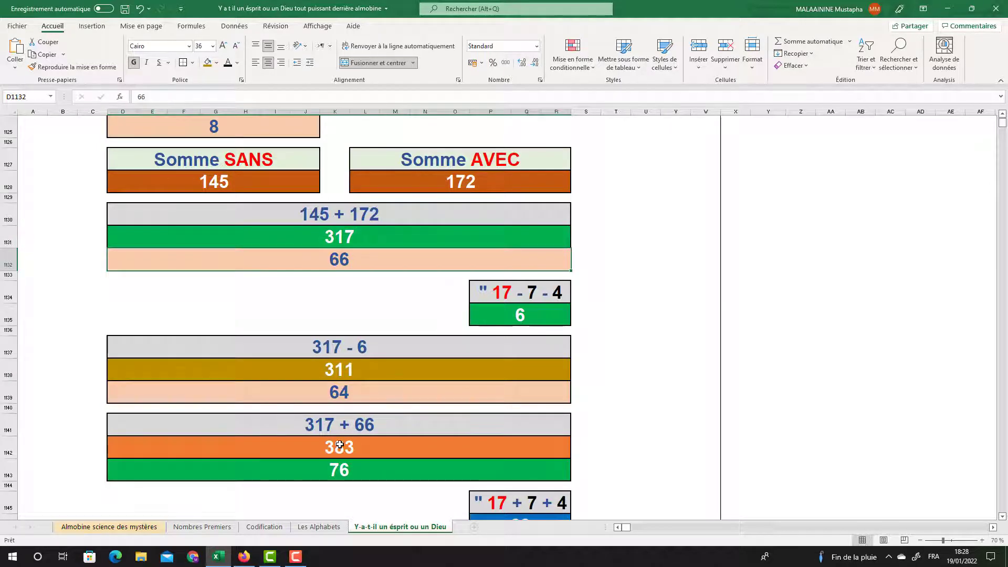
{"action": "left_click", "coordinate": [339, 446]}
{"action": "scroll", "coordinate": [326, 425], "scroll_direction": "down", "scroll_amount": 1}
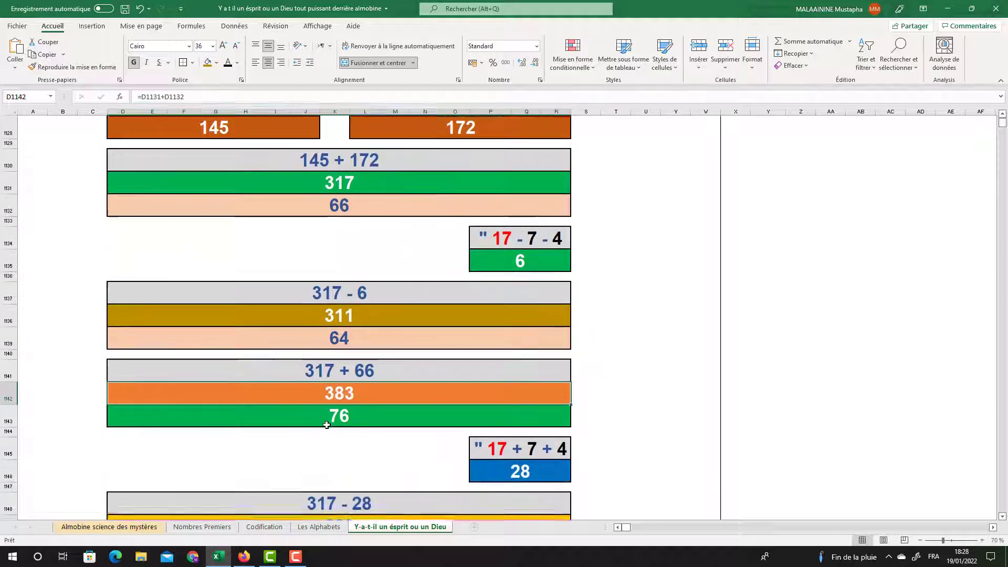
{"action": "left_click", "coordinate": [327, 421]}
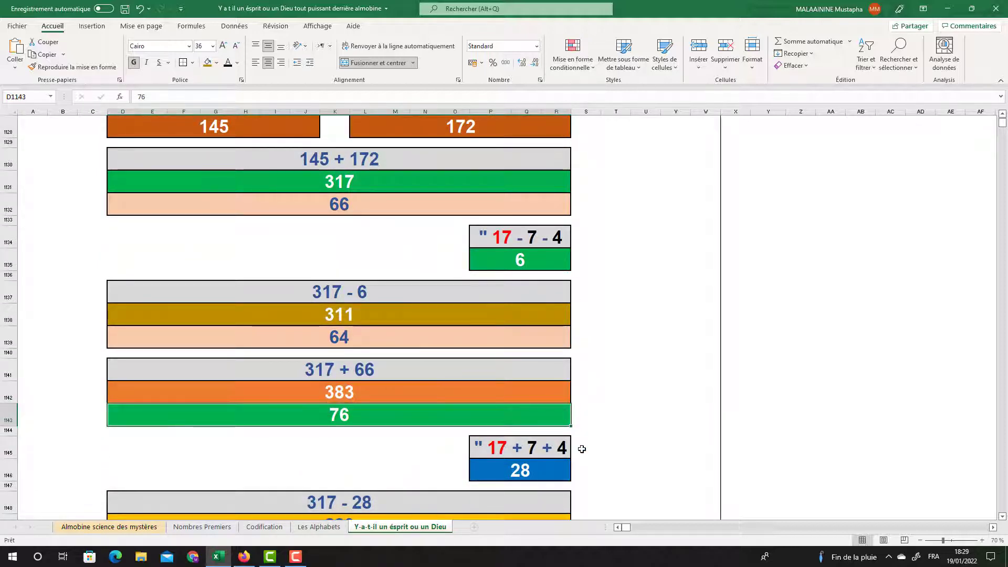
Step: Compare the 17 + 7 + 4 formula in P1146 with 17 - 7 - 4 in P1135, and inspect 317 - 28 in D1149
{"action": "scroll", "coordinate": [581, 446], "scroll_direction": "down", "scroll_amount": 1}
{"action": "left_click", "coordinate": [521, 416]}
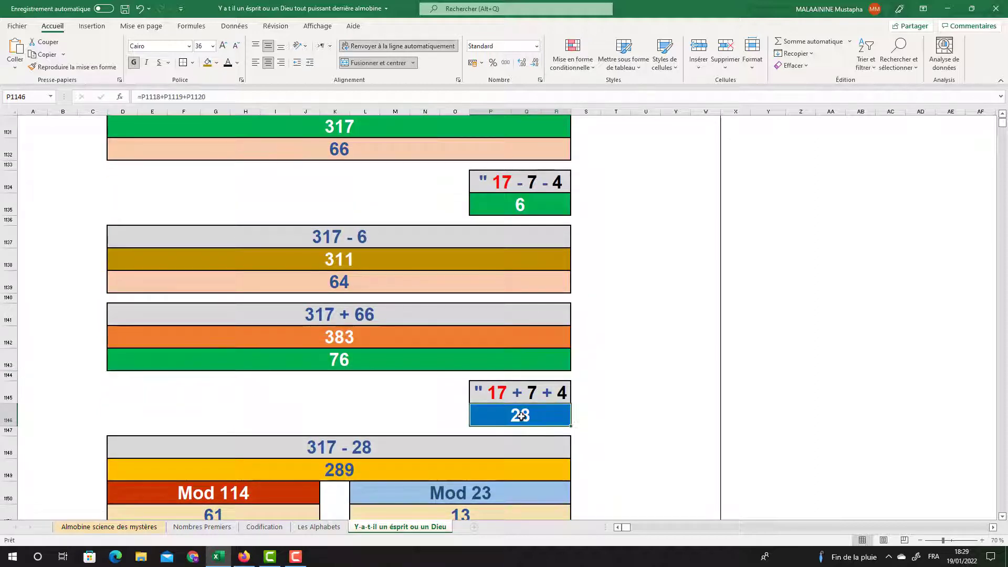
{"action": "left_click", "coordinate": [347, 131]}
{"action": "left_click", "coordinate": [522, 420]}
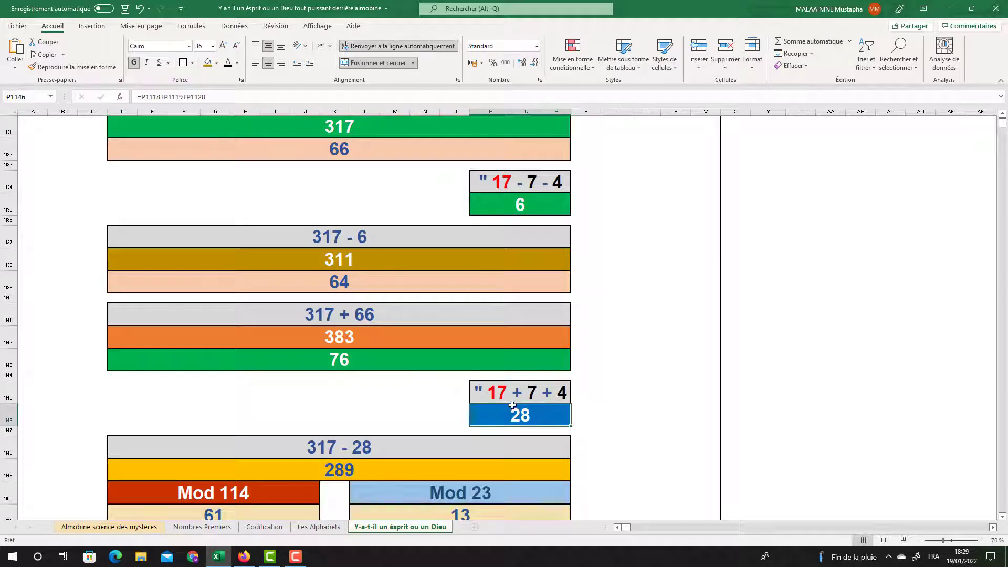
{"action": "left_click", "coordinate": [514, 204]}
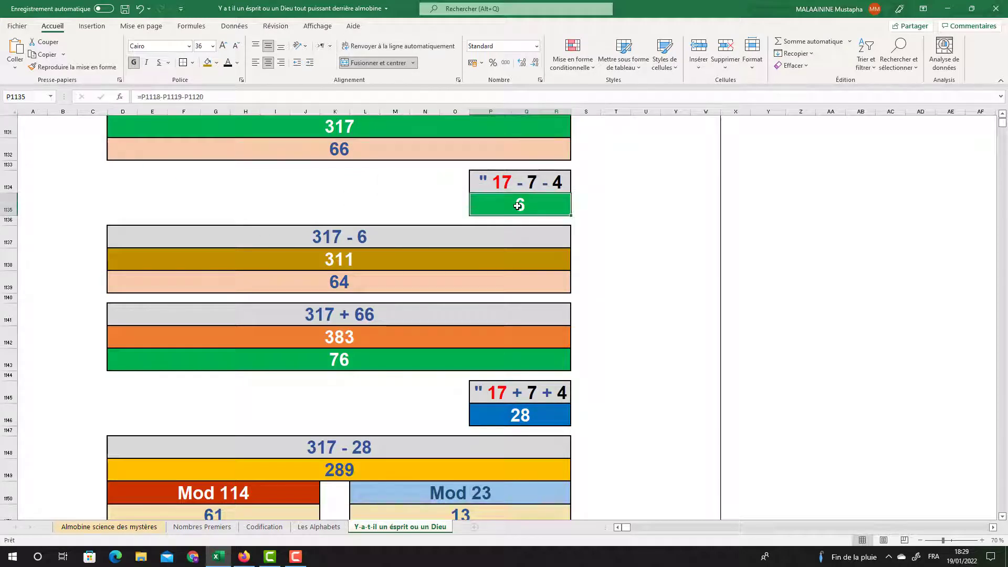
{"action": "left_click", "coordinate": [525, 418]}
{"action": "left_click", "coordinate": [335, 470]}
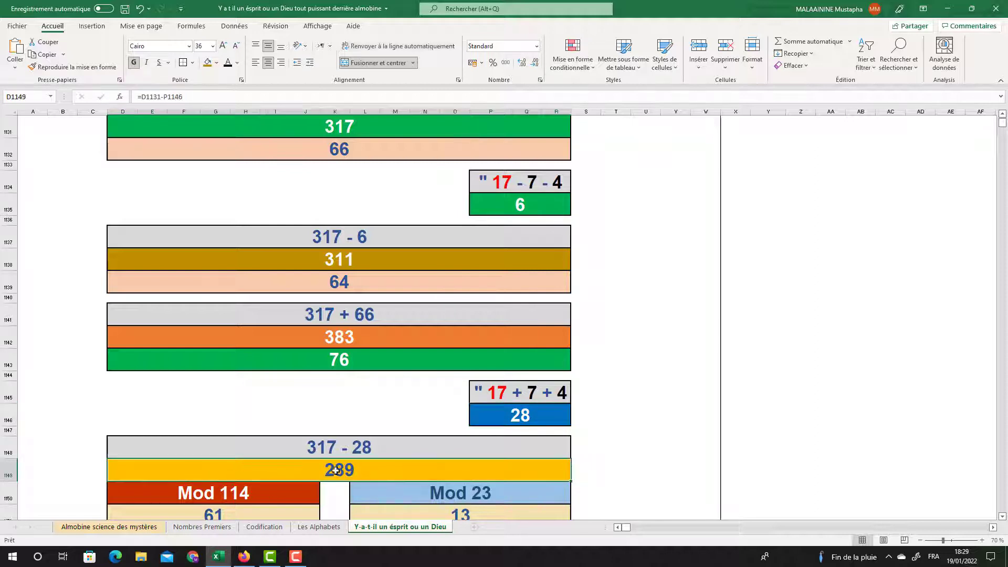
Step: Examine the Mod 114 and Mod 23 values and their ranks in rows 1151 and 1152 beneath the 317 - 28 result
{"action": "scroll", "coordinate": [339, 466], "scroll_direction": "down", "scroll_amount": 1}
{"action": "left_click", "coordinate": [241, 446]}
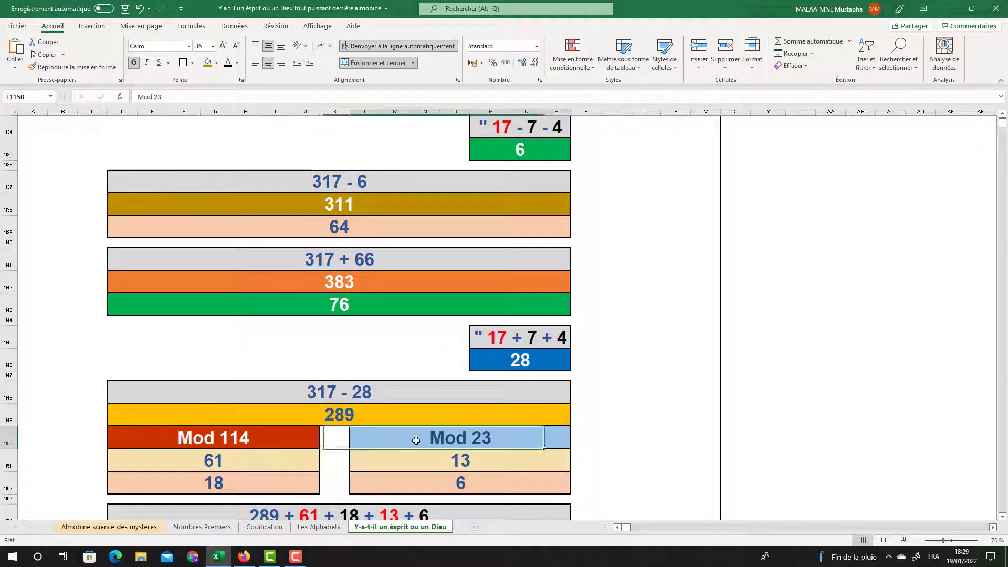
{"action": "scroll", "coordinate": [367, 430], "scroll_direction": "down", "scroll_amount": 1}
{"action": "left_click", "coordinate": [251, 407]}
{"action": "left_click", "coordinate": [461, 408]}
{"action": "left_click", "coordinate": [236, 414]}
{"action": "left_click", "coordinate": [228, 427]}
{"action": "left_click", "coordinate": [431, 412]}
{"action": "left_click", "coordinate": [451, 430]}
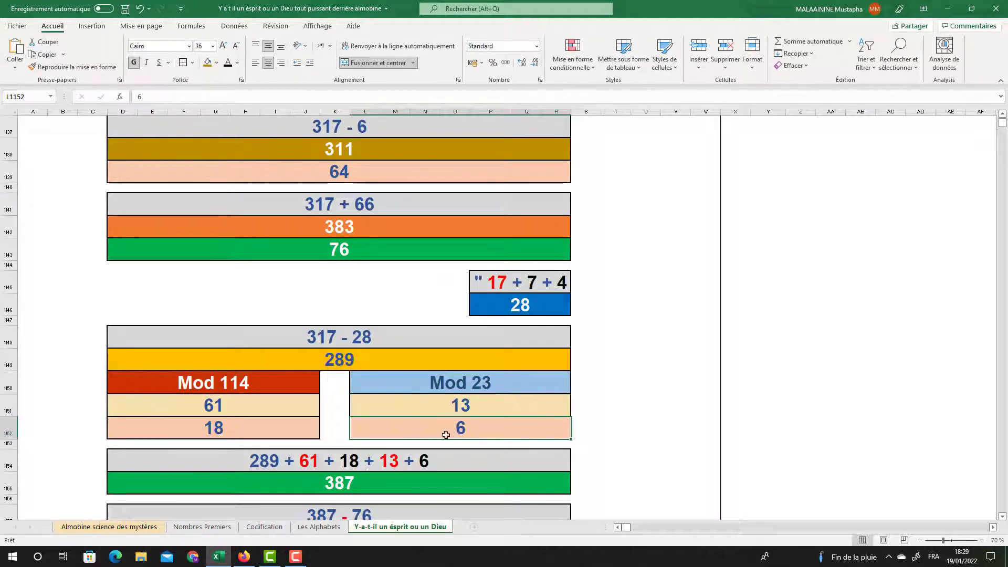
Step: Check the formula in D1155 that adds D1149, D1151, D1152, L1151 and L1152, and revisit the rank in D1143
{"action": "double_click", "coordinate": [354, 478]}
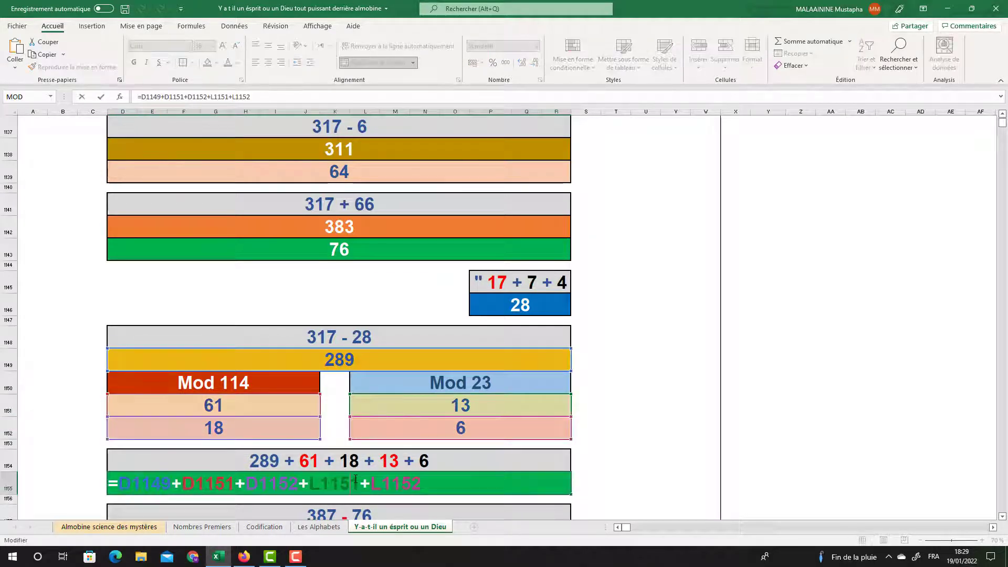
{"action": "key", "text": "Return"}
{"action": "left_click", "coordinate": [341, 487]}
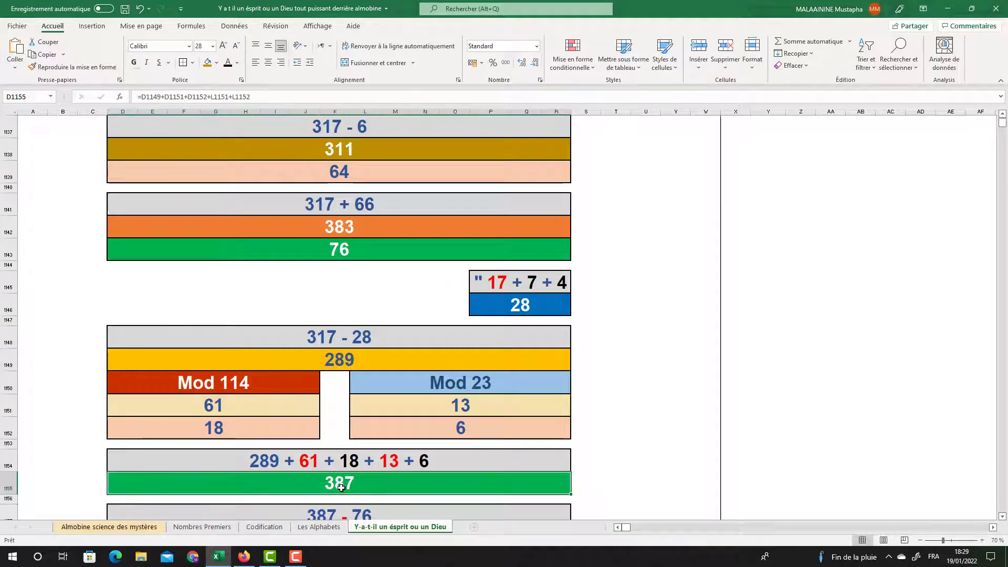
{"action": "left_click", "coordinate": [339, 256]}
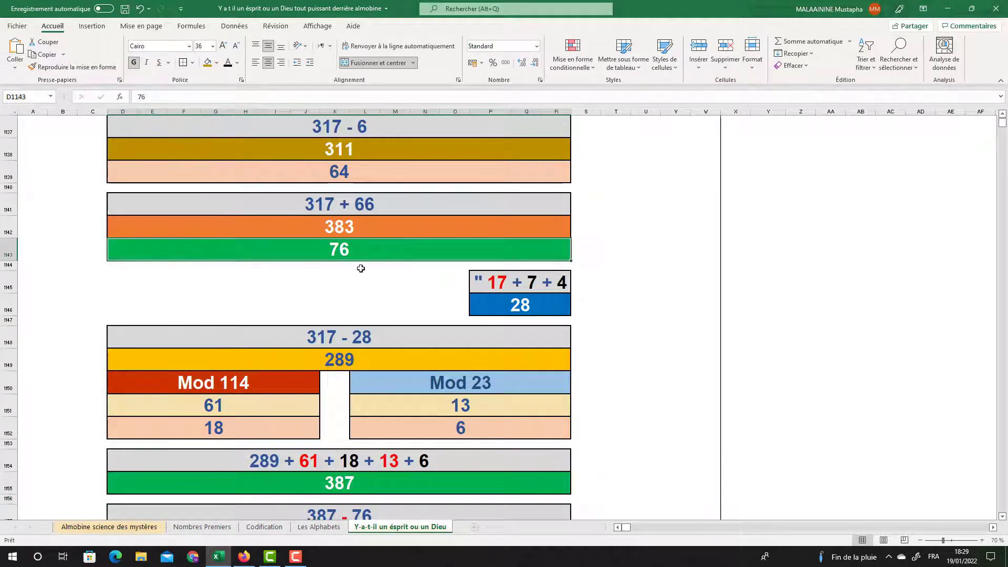
Step: Check the 387 - 76 result in D1158 and the rank in D1162, and trace the 90 + 18 + 6 formula in D1165
{"action": "scroll", "coordinate": [360, 269], "scroll_direction": "down", "scroll_amount": 3}
{"action": "left_click", "coordinate": [337, 360]}
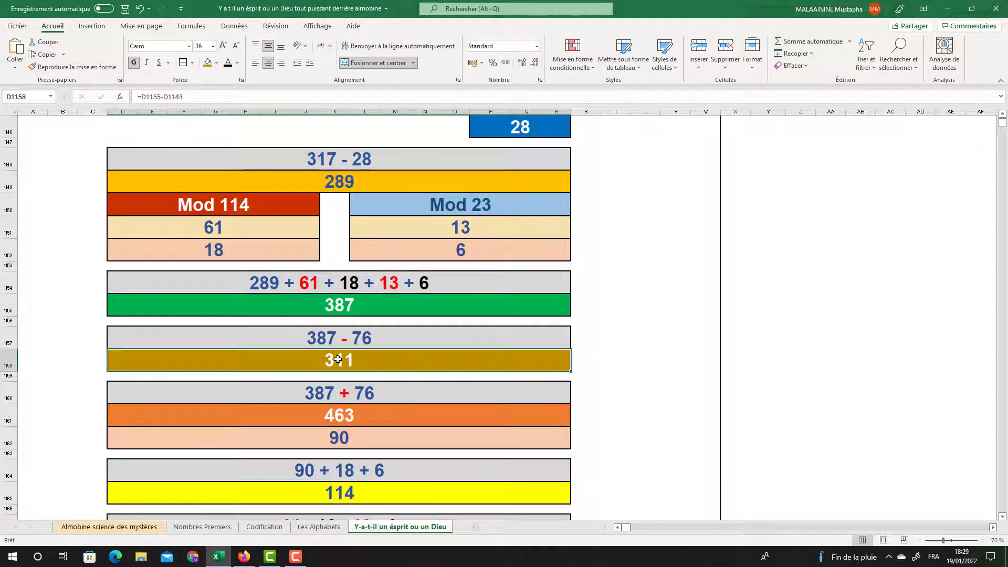
{"action": "left_click", "coordinate": [345, 308]}
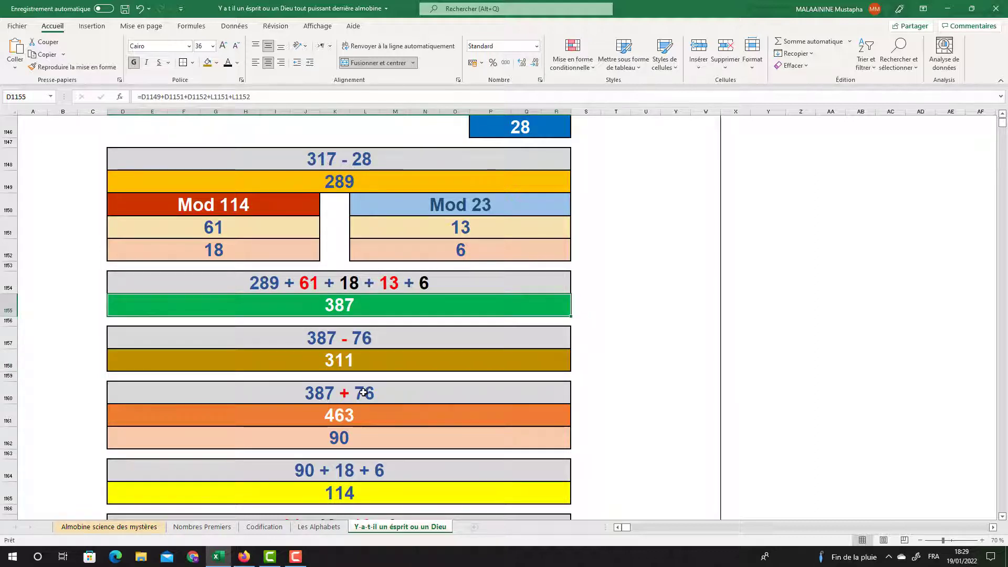
{"action": "left_click", "coordinate": [336, 441]}
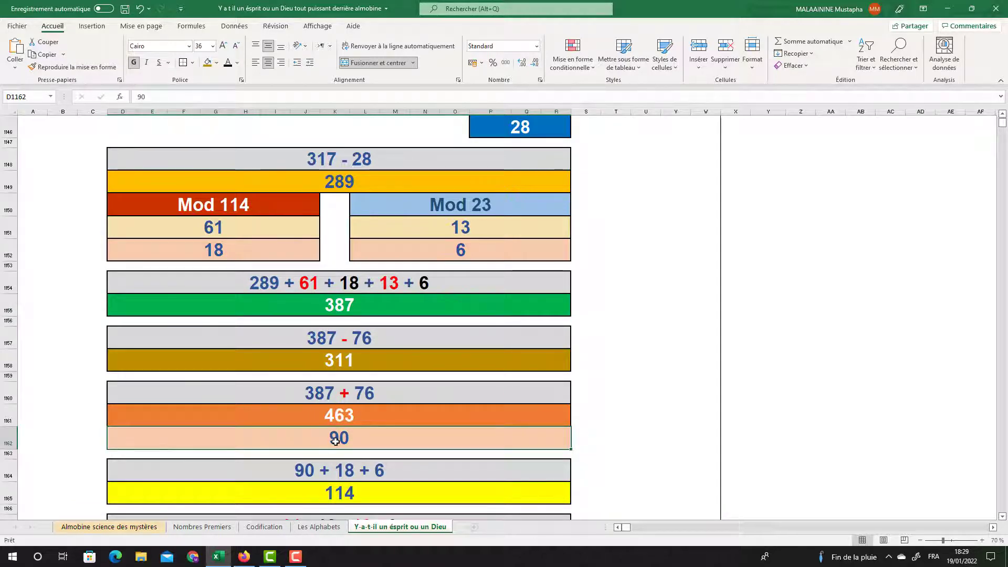
{"action": "double_click", "coordinate": [366, 499]}
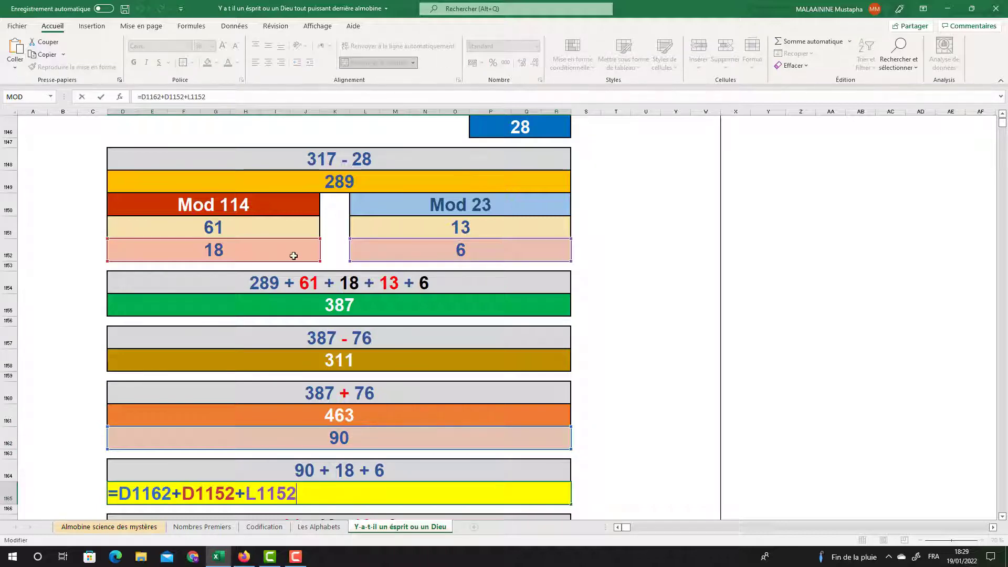
{"action": "key", "text": "Escape"}
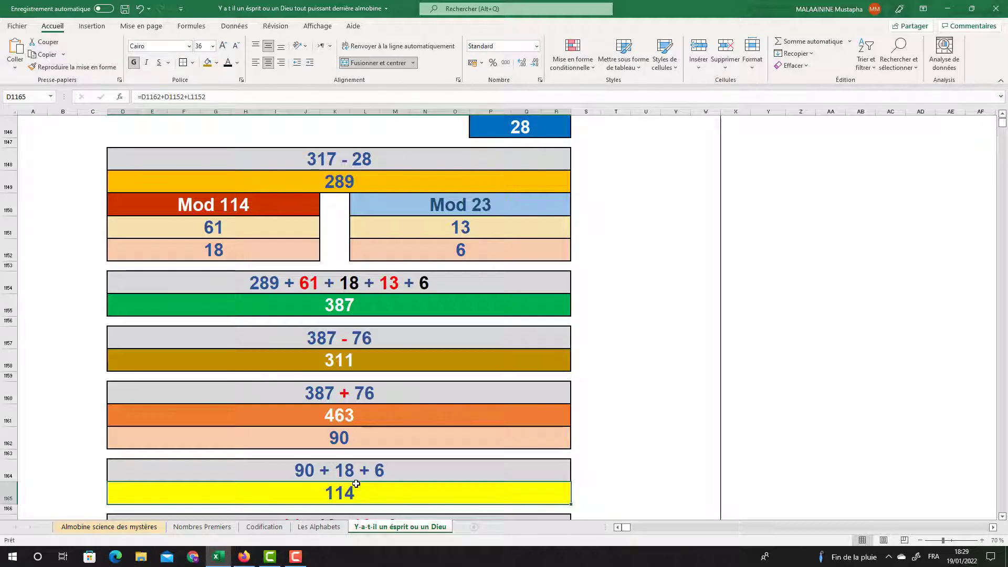
Step: Review the Mod 114 and Mod 23 values and ranks in rows 1150 to 1152 that feed the 61 - 18 - 13 - 6 calculation
{"action": "scroll", "coordinate": [348, 472], "scroll_direction": "down", "scroll_amount": 1}
{"action": "left_click", "coordinate": [216, 171]}
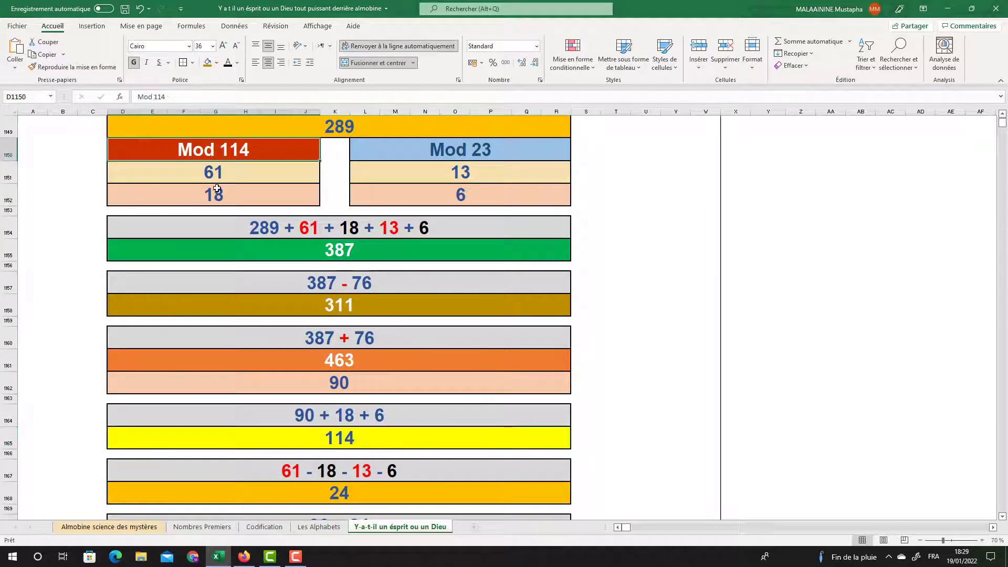
{"action": "left_click", "coordinate": [452, 170]}
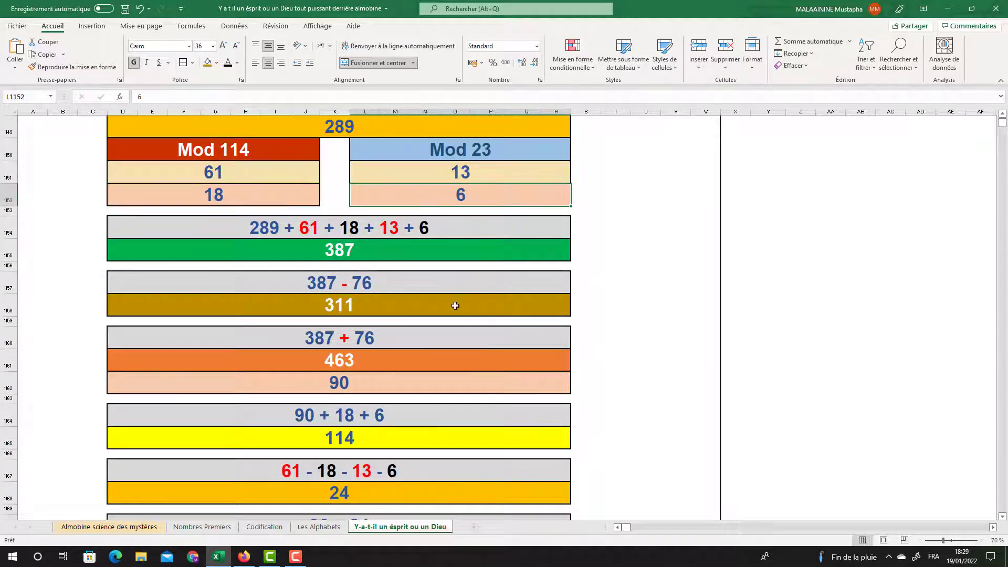
{"action": "scroll", "coordinate": [454, 304], "scroll_direction": "down", "scroll_amount": 1}
{"action": "left_click", "coordinate": [315, 425]}
{"action": "left_click", "coordinate": [239, 126]}
{"action": "left_click", "coordinate": [443, 126]}
Step: Revisit the earlier religion sentence's ranks in D1061 and D1023, and select the ranks under Mod 114 and Mod 23 from row 1019
{"action": "scroll", "coordinate": [451, 232], "scroll_direction": "up", "scroll_amount": 20}
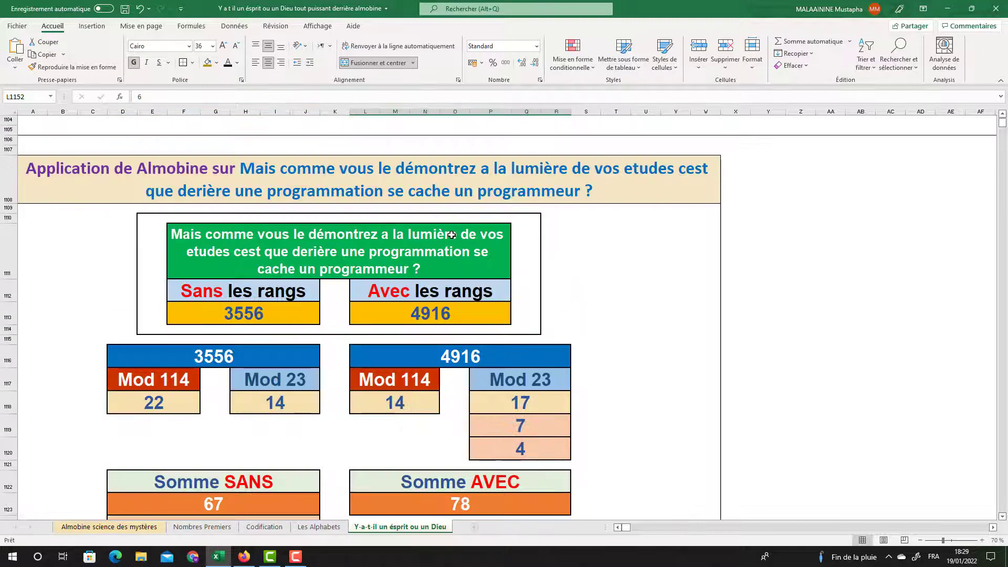
{"action": "scroll", "coordinate": [452, 235], "scroll_direction": "up", "scroll_amount": 4}
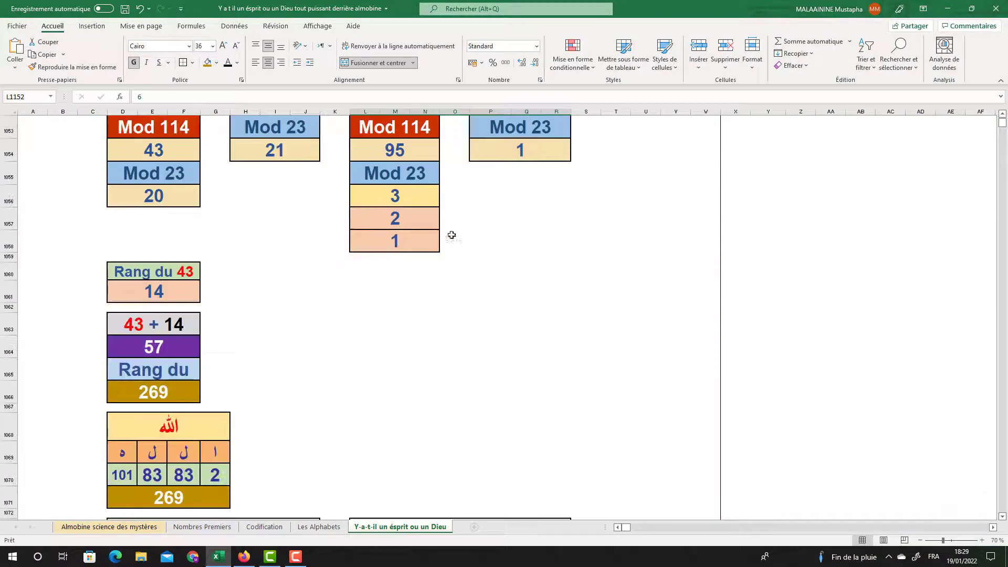
{"action": "left_click", "coordinate": [160, 289]}
{"action": "scroll", "coordinate": [219, 292], "scroll_direction": "up", "scroll_amount": 7}
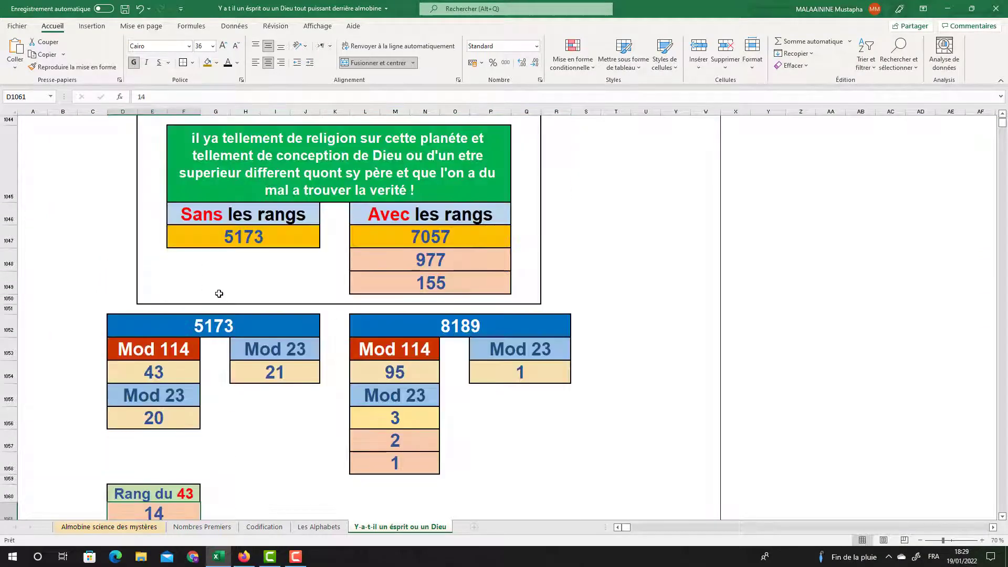
{"action": "scroll", "coordinate": [220, 295], "scroll_direction": "down", "scroll_amount": 14}
{"action": "scroll", "coordinate": [219, 295], "scroll_direction": "up", "scroll_amount": 7}
{"action": "scroll", "coordinate": [220, 295], "scroll_direction": "up", "scroll_amount": 14}
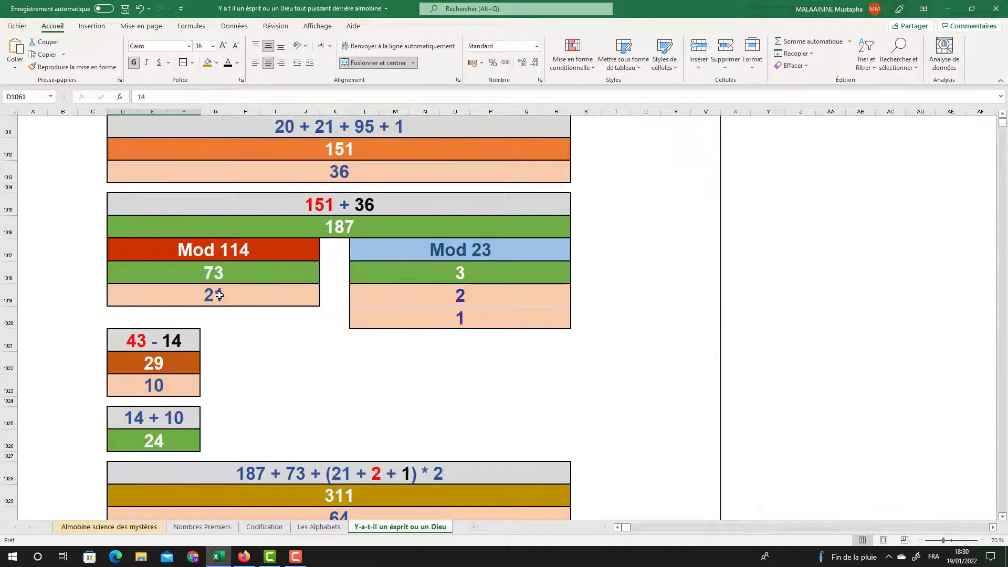
{"action": "left_click", "coordinate": [168, 378]}
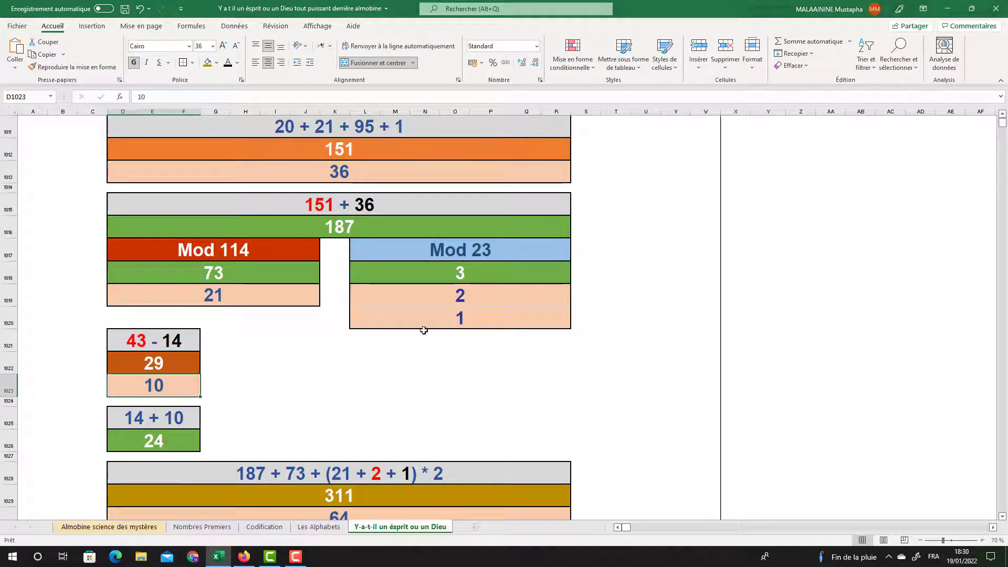
{"action": "left_click_drag", "start_coordinate": [235, 295], "coordinate": [391, 324]}
Step: Return to the 317 - 28 block, select the Mod 114 and Mod 23 ranks in row 1152, and recheck the rank in D1162
{"action": "scroll", "coordinate": [391, 324], "scroll_direction": "down", "scroll_amount": 20}
{"action": "scroll", "coordinate": [391, 325], "scroll_direction": "down", "scroll_amount": 20}
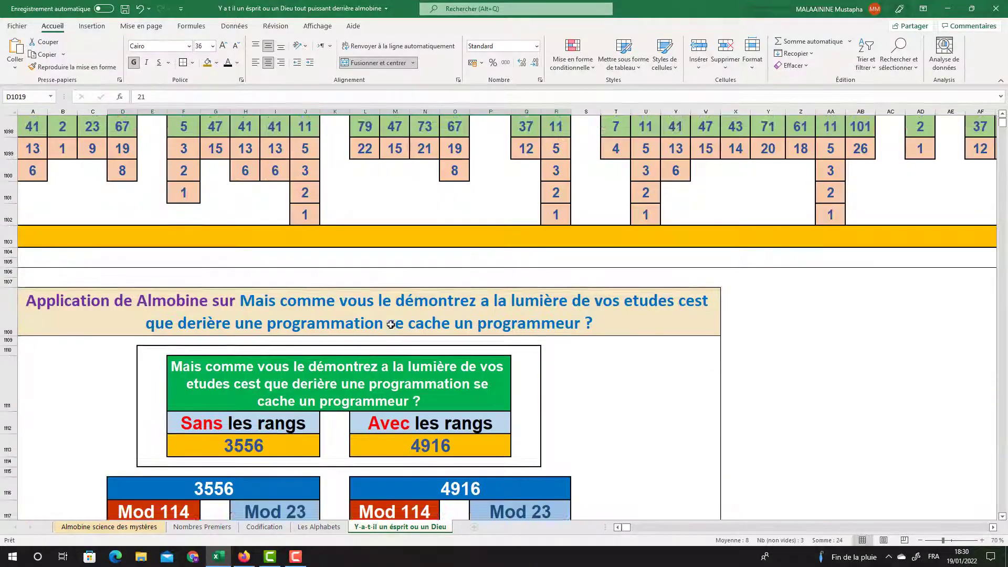
{"action": "scroll", "coordinate": [390, 324], "scroll_direction": "down", "scroll_amount": 4}
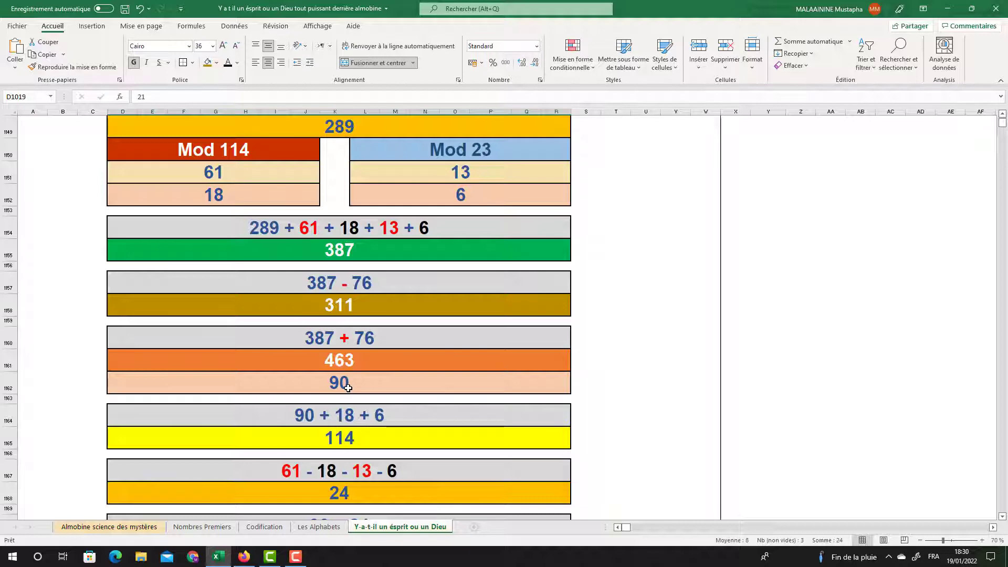
{"action": "left_click_drag", "start_coordinate": [213, 199], "coordinate": [445, 201]}
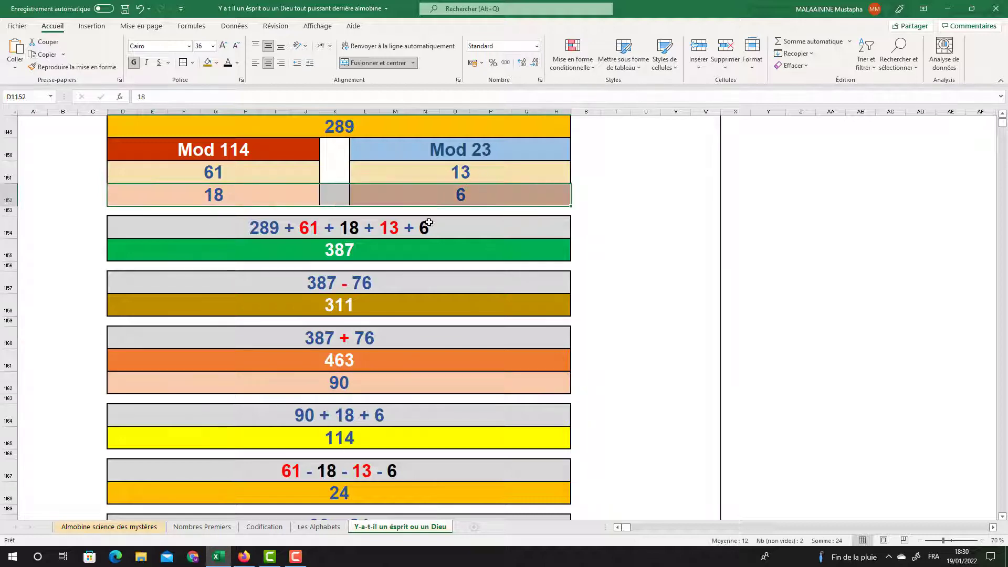
{"action": "scroll", "coordinate": [428, 222], "scroll_direction": "down", "scroll_amount": 1}
{"action": "left_click", "coordinate": [380, 365]}
{"action": "scroll", "coordinate": [398, 336], "scroll_direction": "up", "scroll_amount": 2}
{"action": "left_click", "coordinate": [229, 250]}
{"action": "left_click", "coordinate": [446, 249]}
{"action": "scroll", "coordinate": [430, 269], "scroll_direction": "down", "scroll_amount": 2}
{"action": "scroll", "coordinate": [430, 268], "scroll_direction": "down", "scroll_amount": 1}
{"action": "left_click", "coordinate": [373, 267]}
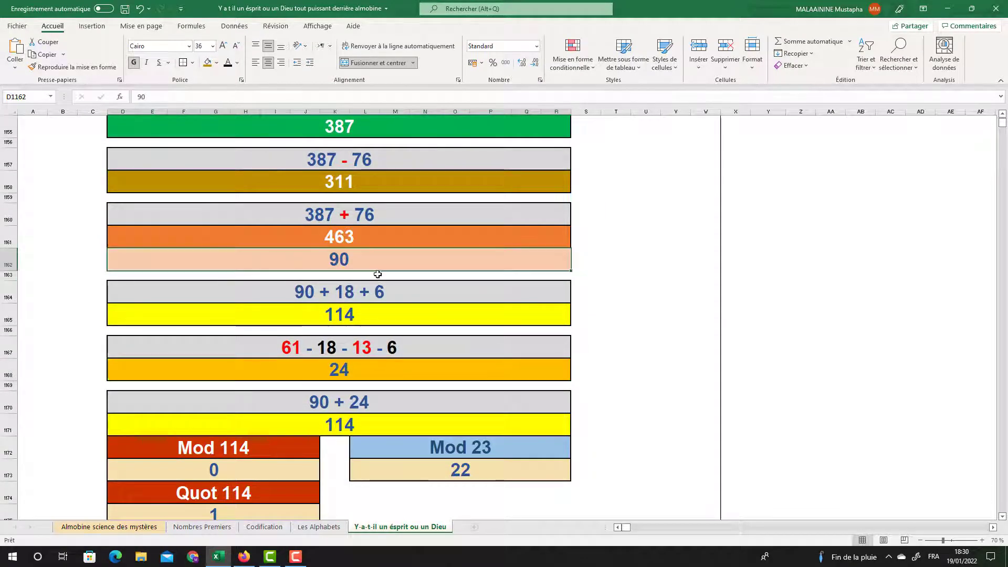
Step: Examine the 90 + 24 block's Mod 114, Quot 114 and Mod 23 values, and the 0 + 1 + 22 formula in D1178
{"action": "scroll", "coordinate": [373, 274], "scroll_direction": "down", "scroll_amount": 1}
{"action": "left_click", "coordinate": [371, 371]}
{"action": "scroll", "coordinate": [367, 362], "scroll_direction": "down", "scroll_amount": 1}
{"action": "left_click", "coordinate": [428, 337]}
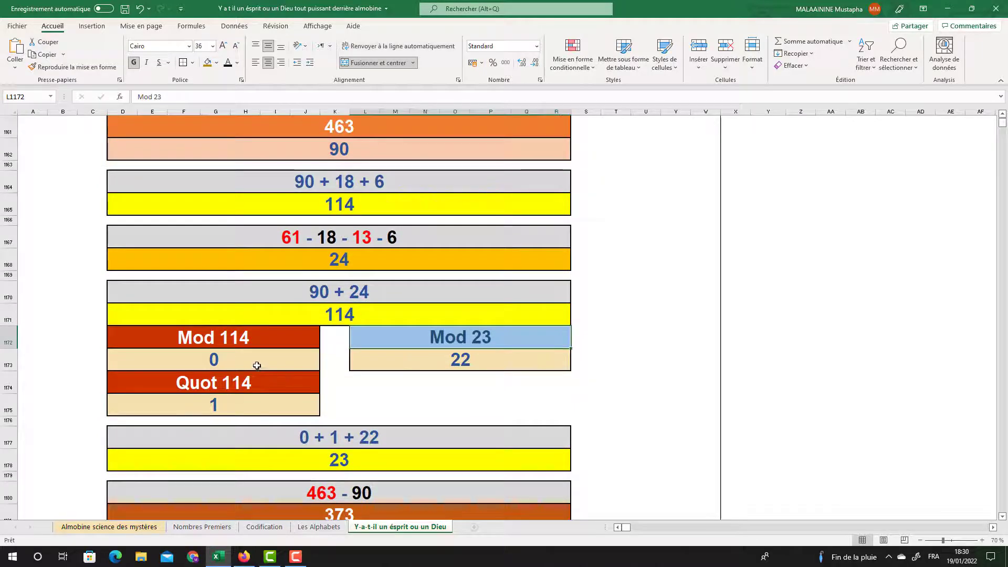
{"action": "left_click", "coordinate": [456, 360]}
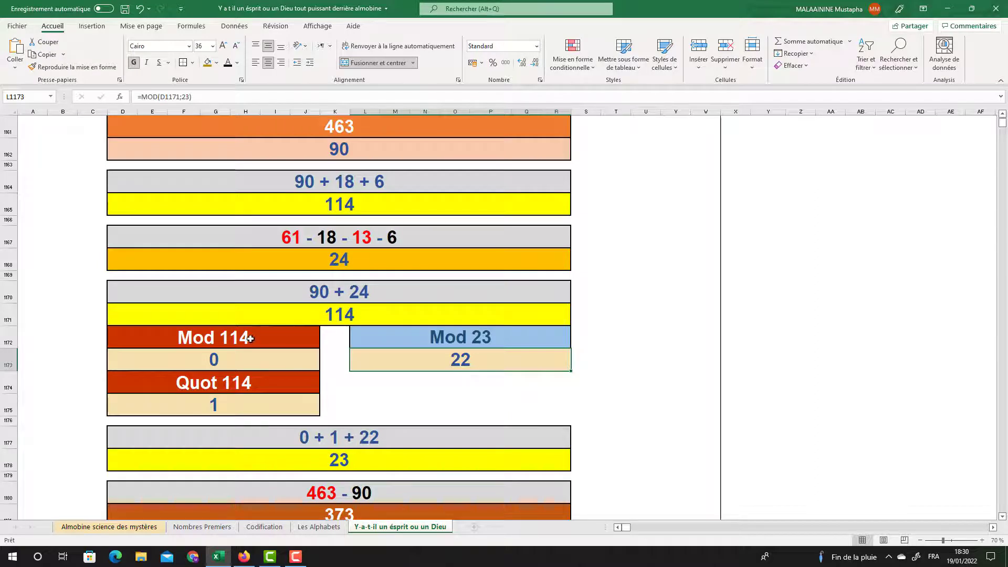
{"action": "left_click", "coordinate": [223, 406]}
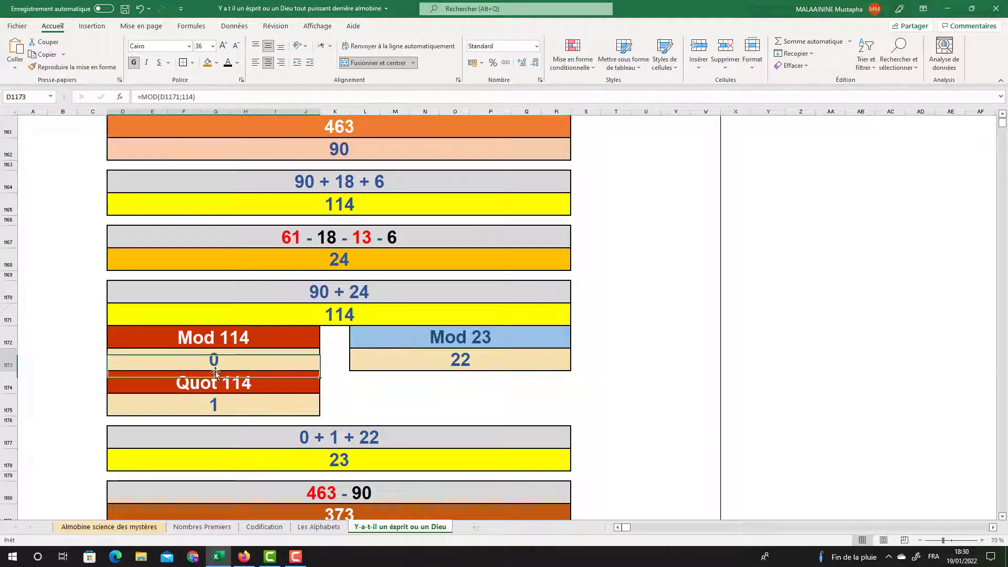
{"action": "scroll", "coordinate": [440, 363], "scroll_direction": "down", "scroll_amount": 1}
{"action": "left_click", "coordinate": [321, 405]}
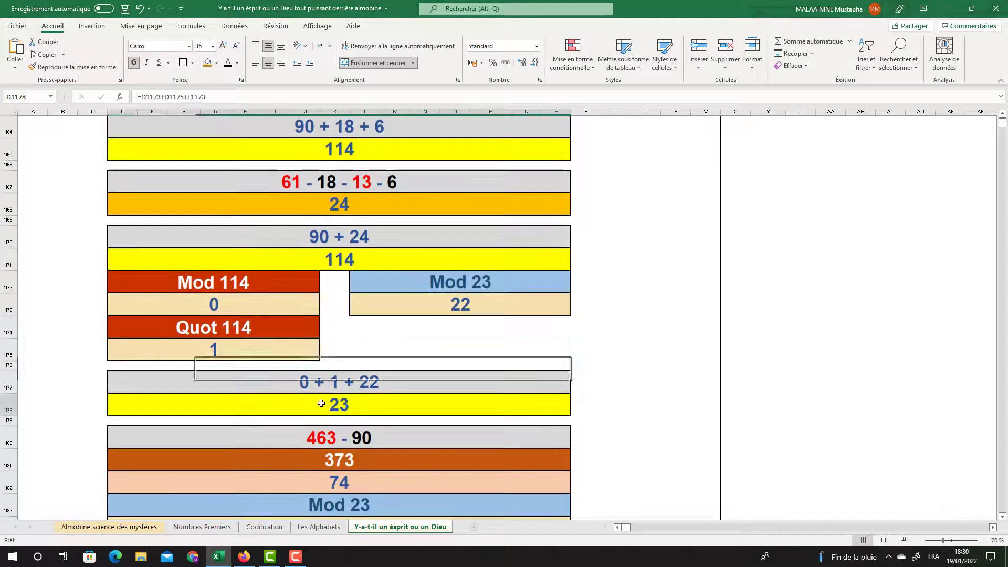
Step: Trace the 463 - 90 subtraction in D1181 from D1161 and D1162, and inspect its rank in D1182
{"action": "scroll", "coordinate": [391, 325], "scroll_direction": "up", "scroll_amount": 3}
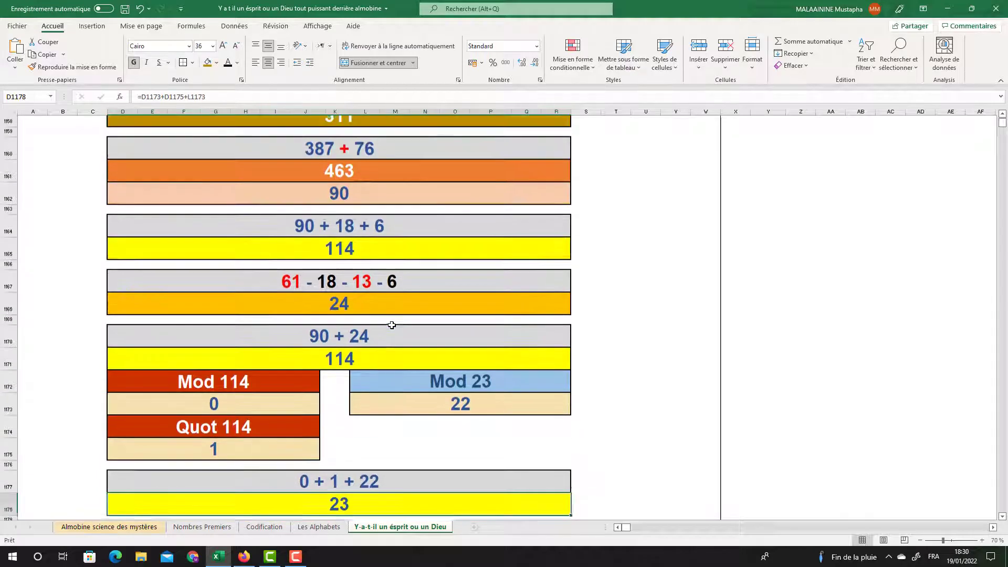
{"action": "left_click", "coordinate": [347, 242]}
{"action": "left_click", "coordinate": [345, 259]}
{"action": "scroll", "coordinate": [330, 362], "scroll_direction": "down", "scroll_amount": 5}
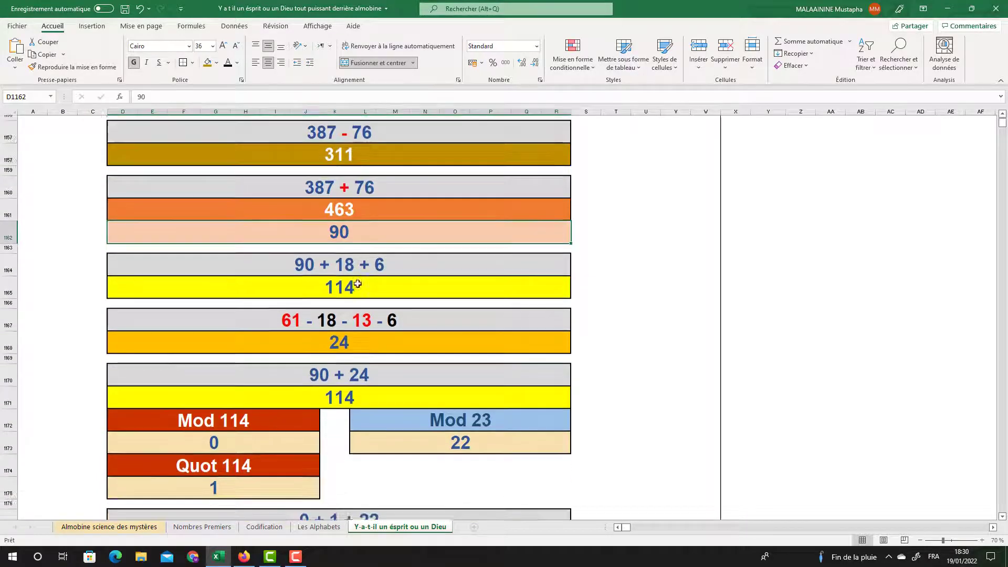
{"action": "left_click", "coordinate": [331, 355]}
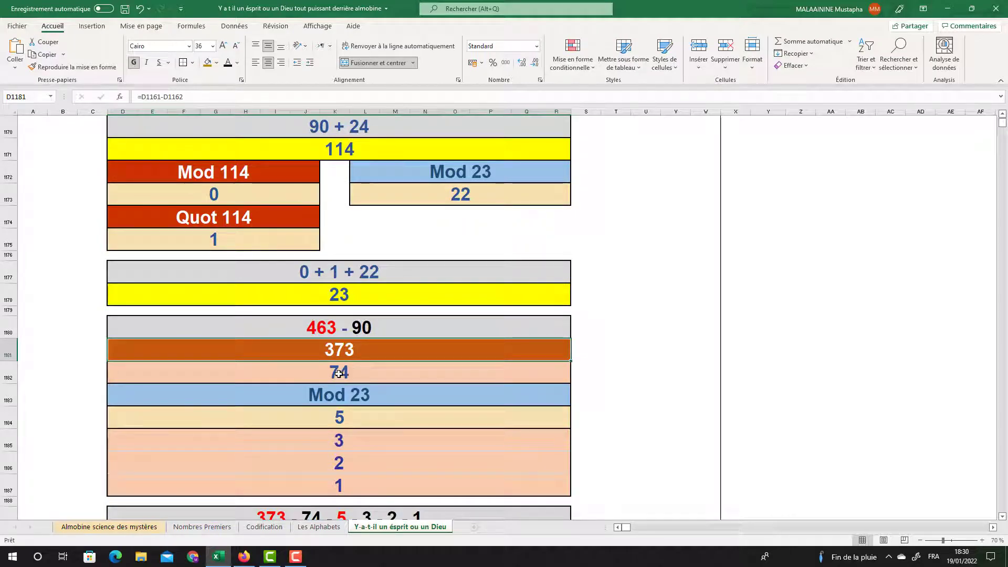
{"action": "left_click", "coordinate": [339, 373]}
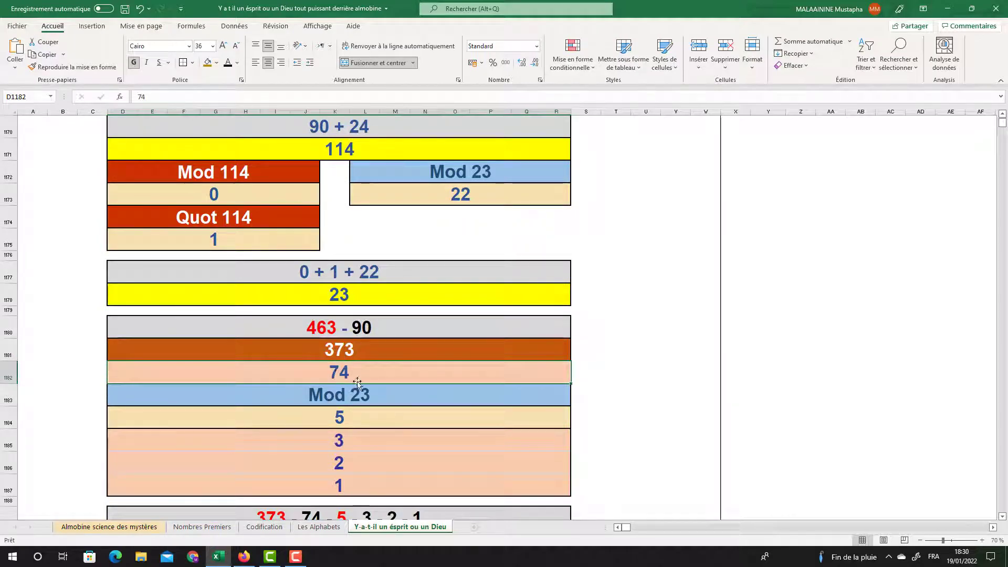
Step: Inspect the Mod 23 formula in D1184 and the successive ranks in D1185, D1186 and D1187
{"action": "left_click", "coordinate": [350, 390]}
{"action": "left_click", "coordinate": [329, 414]}
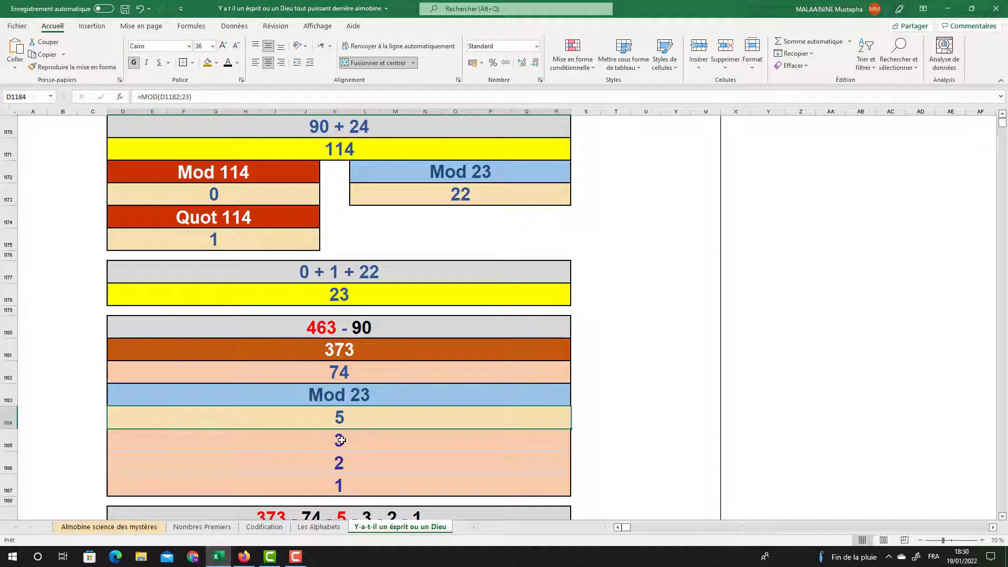
{"action": "left_click", "coordinate": [341, 440]}
{"action": "left_click", "coordinate": [344, 465]}
{"action": "left_click", "coordinate": [346, 480]}
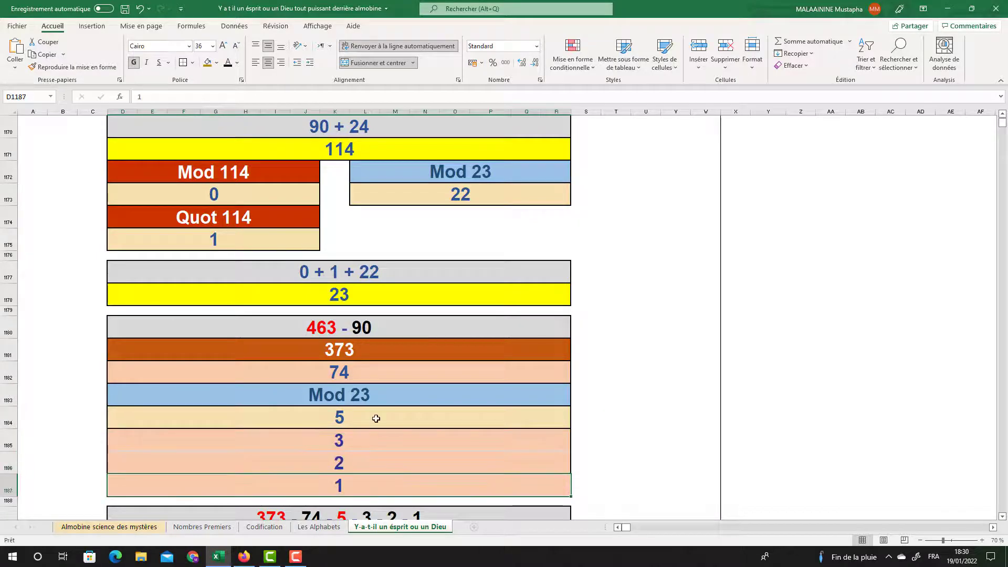
Step: Trace the 373 - 74 - 5 - 3 - 2 - 1 formula in D1190 through its source cells from D1181 to D1187
{"action": "scroll", "coordinate": [375, 418], "scroll_direction": "down", "scroll_amount": 1}
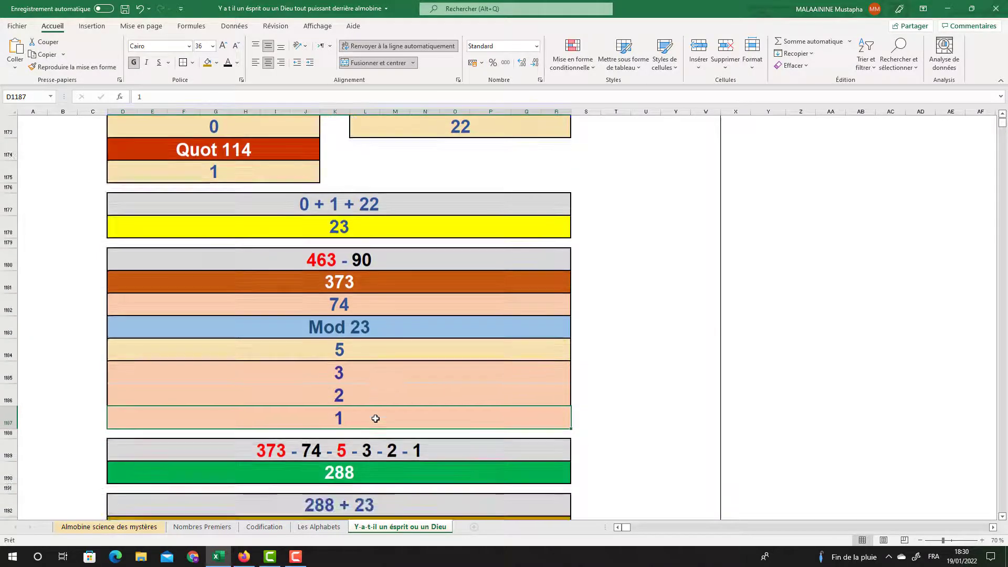
{"action": "left_click", "coordinate": [357, 283]}
{"action": "left_click", "coordinate": [348, 304]}
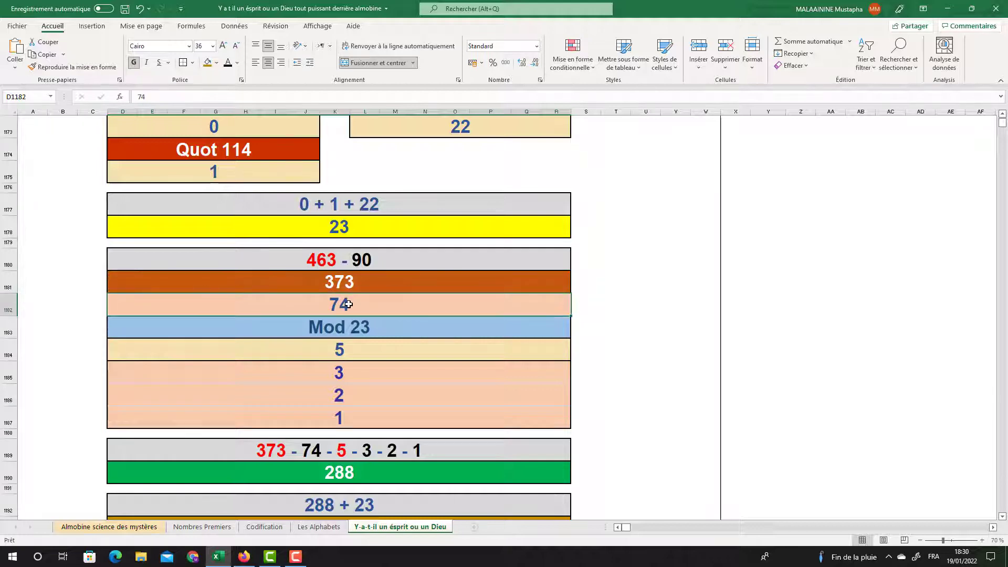
{"action": "left_click", "coordinate": [341, 348]}
{"action": "left_click", "coordinate": [344, 372]}
{"action": "left_click", "coordinate": [344, 400]}
{"action": "left_click", "coordinate": [349, 415]}
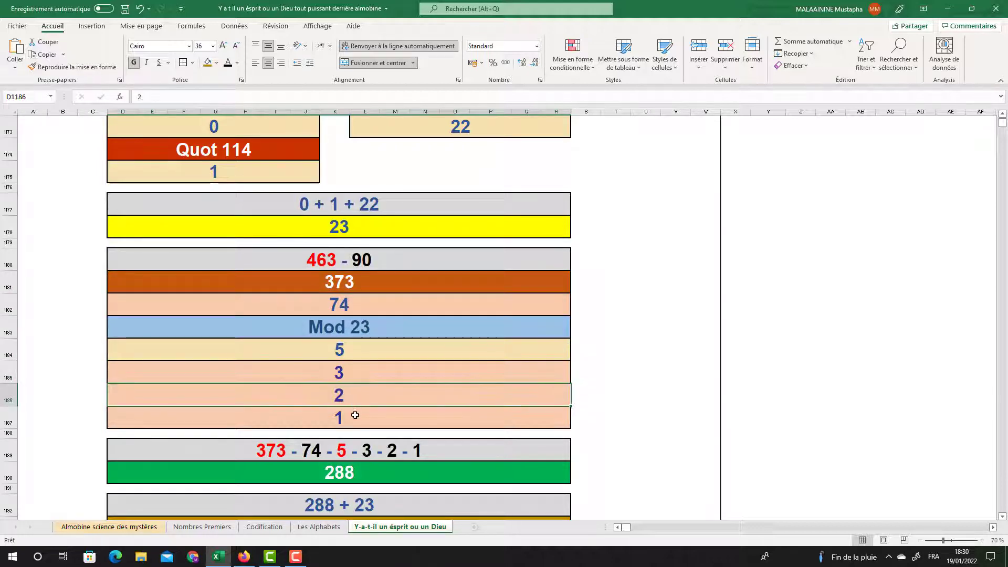
{"action": "left_click", "coordinate": [340, 476]}
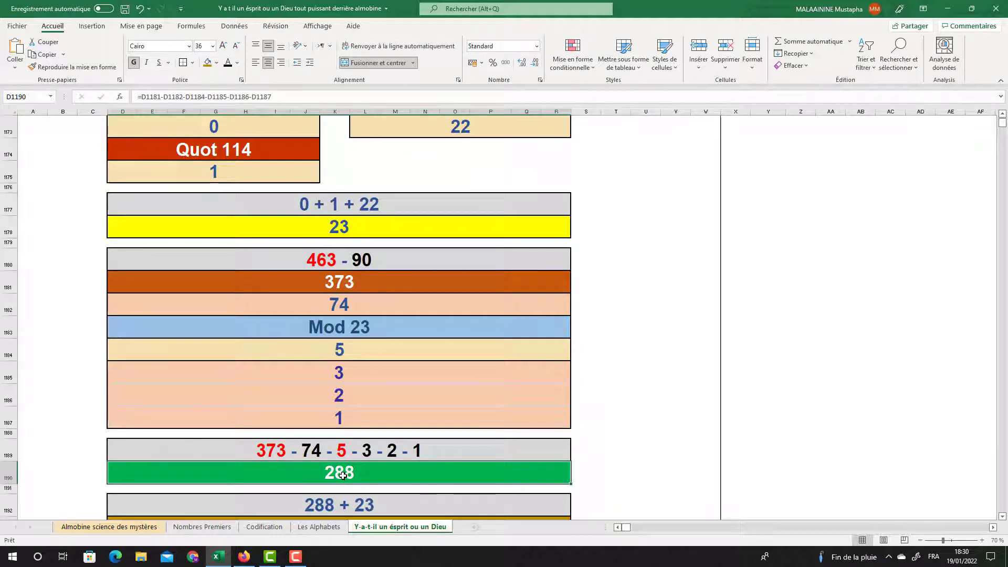
Step: Check the 288 + 23 formula in D1193 against its source value in D1178
{"action": "left_click", "coordinate": [340, 235]}
{"action": "scroll", "coordinate": [337, 326], "scroll_direction": "down", "scroll_amount": 3}
{"action": "left_click", "coordinate": [330, 346]}
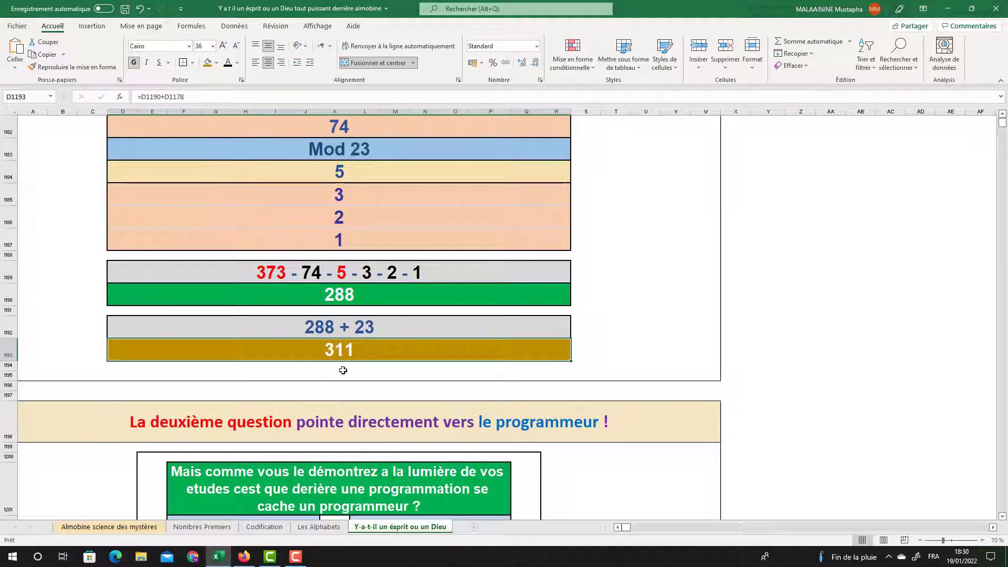
Step: Review the section on the second question pointing to the programmer, checking the Somme SANS formula in D1213 and the 145 + 172 sum in D1221
{"action": "scroll", "coordinate": [342, 370], "scroll_direction": "down", "scroll_amount": 3}
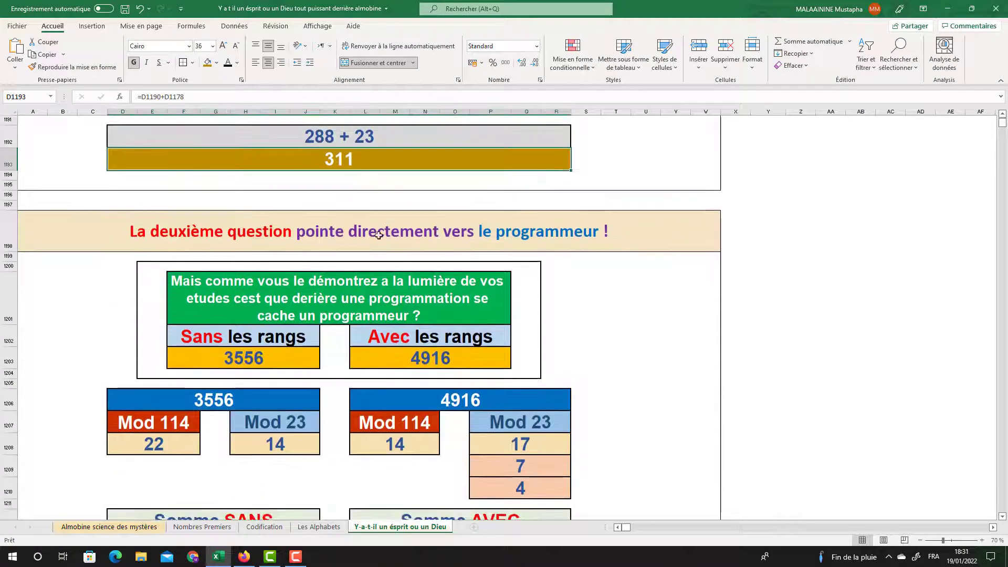
{"action": "scroll", "coordinate": [594, 227], "scroll_direction": "down", "scroll_amount": 3}
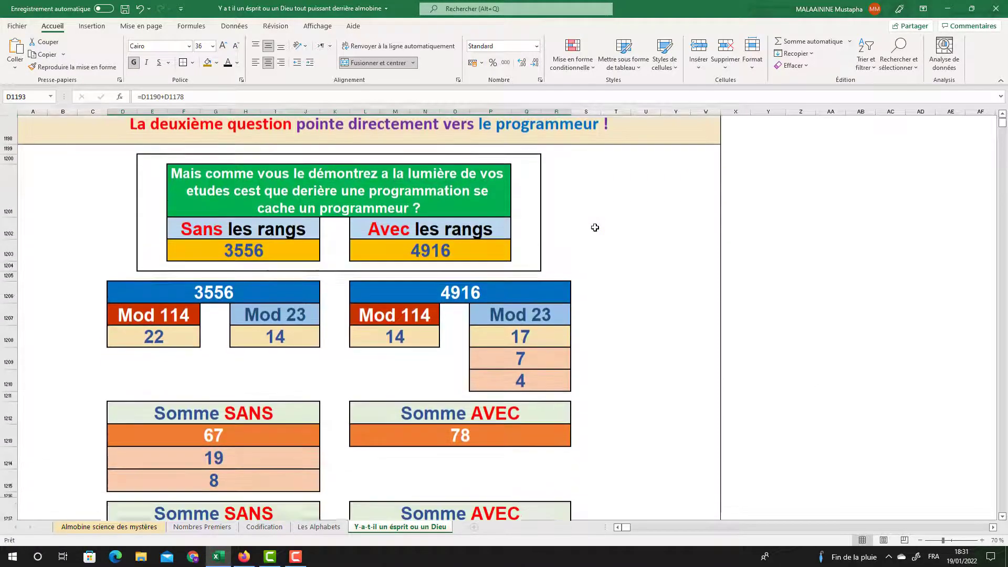
{"action": "double_click", "coordinate": [224, 402]}
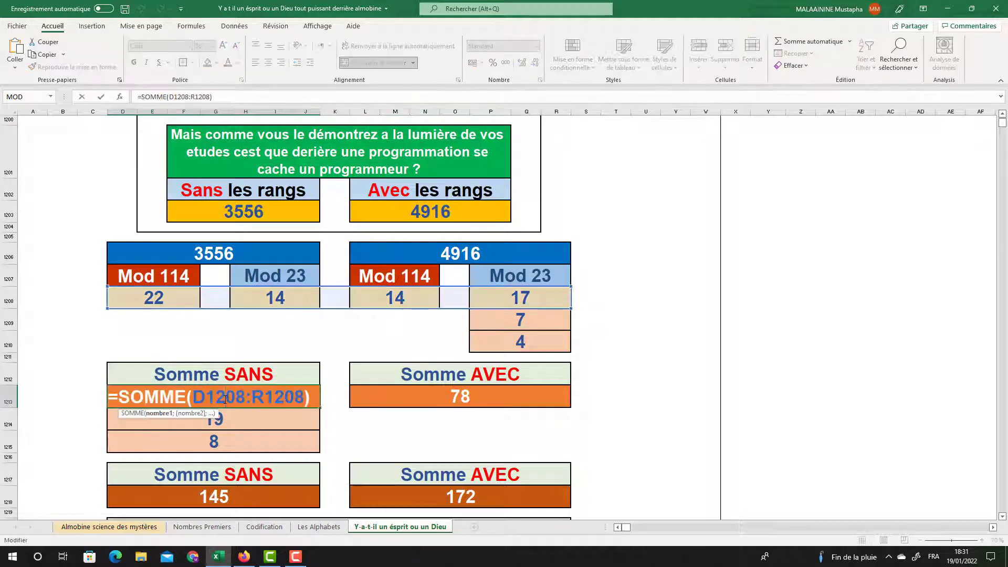
{"action": "key", "text": "Return"}
{"action": "scroll", "coordinate": [288, 386], "scroll_direction": "down", "scroll_amount": 1}
{"action": "scroll", "coordinate": [287, 386], "scroll_direction": "down", "scroll_amount": 2}
{"action": "left_click", "coordinate": [347, 402]}
{"action": "left_click", "coordinate": [351, 425]}
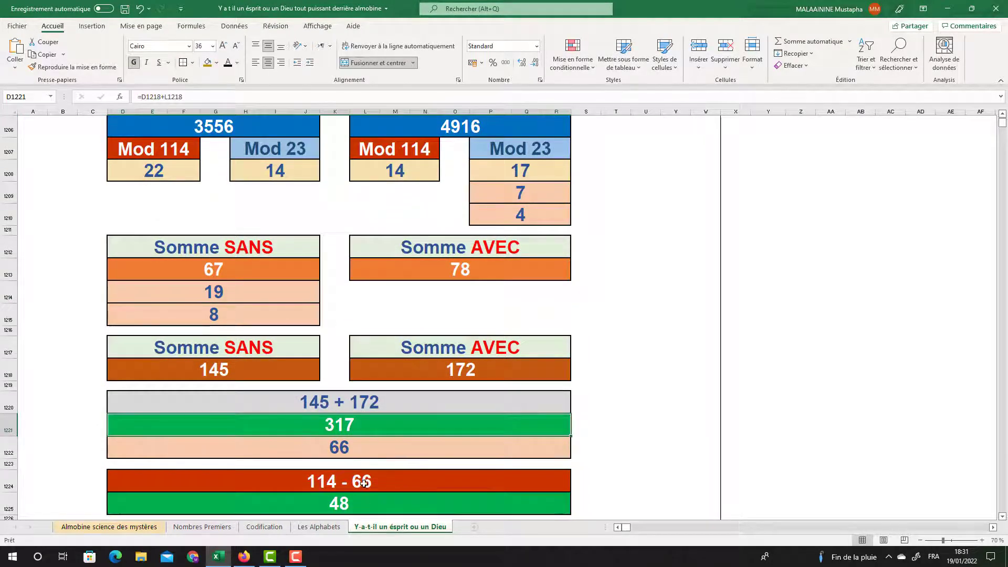
Step: Check the 114 - 66 formula in D1225 and highlight the 317 - 48 result together with the الله letter-value table beneath it
{"action": "scroll", "coordinate": [369, 471], "scroll_direction": "down", "scroll_amount": 1}
{"action": "left_click", "coordinate": [343, 445]}
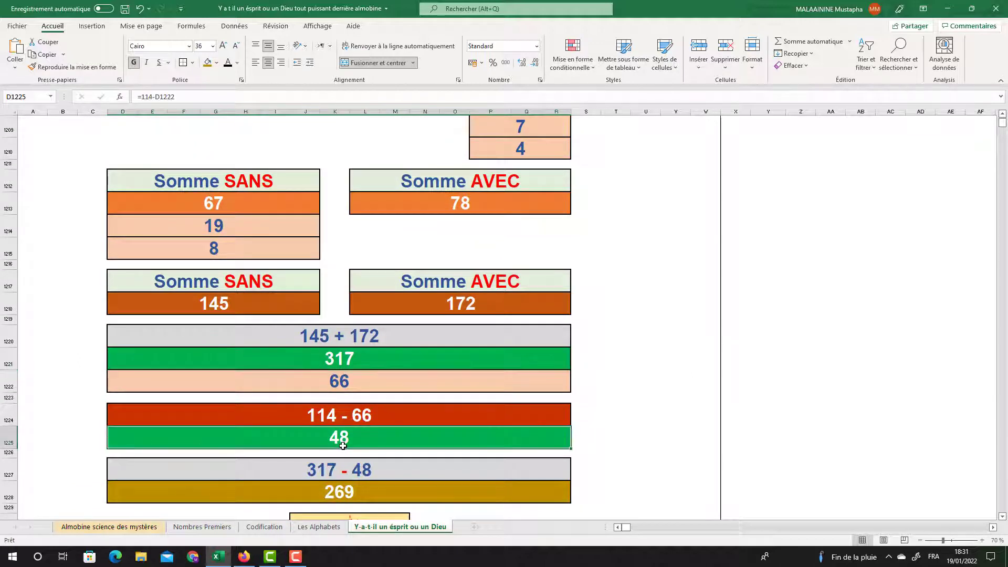
{"action": "left_click", "coordinate": [349, 360]}
{"action": "scroll", "coordinate": [345, 443], "scroll_direction": "down", "scroll_amount": 2}
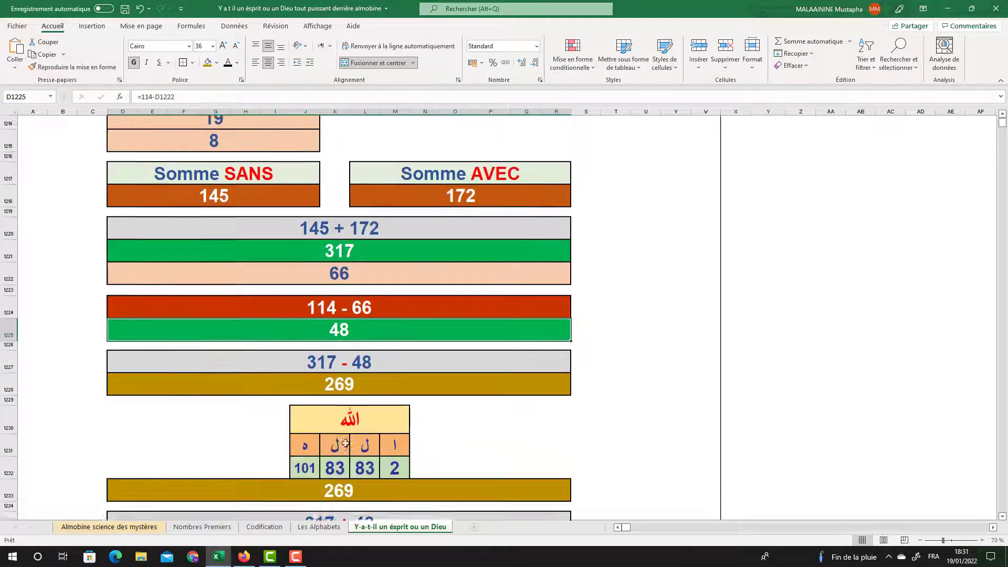
{"action": "left_click_drag", "start_coordinate": [121, 384], "coordinate": [580, 479]}
{"action": "scroll", "coordinate": [579, 479], "scroll_direction": "up", "scroll_amount": 3}
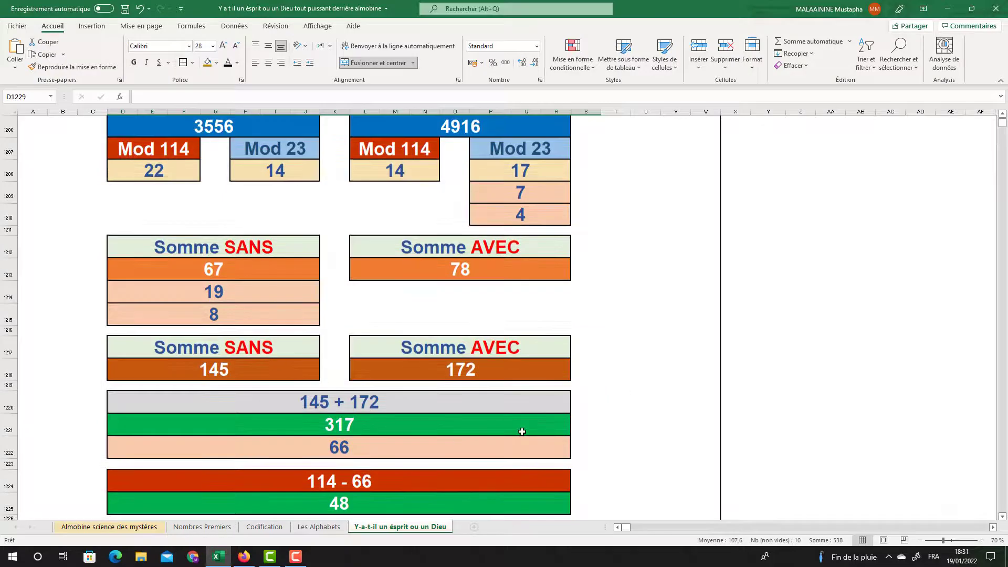
Step: Trace the 317 - 48 formula in D1228 through its source cells D1221 and D1225
{"action": "scroll", "coordinate": [360, 439], "scroll_direction": "down", "scroll_amount": 2}
{"action": "left_click", "coordinate": [352, 436]}
{"action": "scroll", "coordinate": [352, 435], "scroll_direction": "down", "scroll_amount": 2}
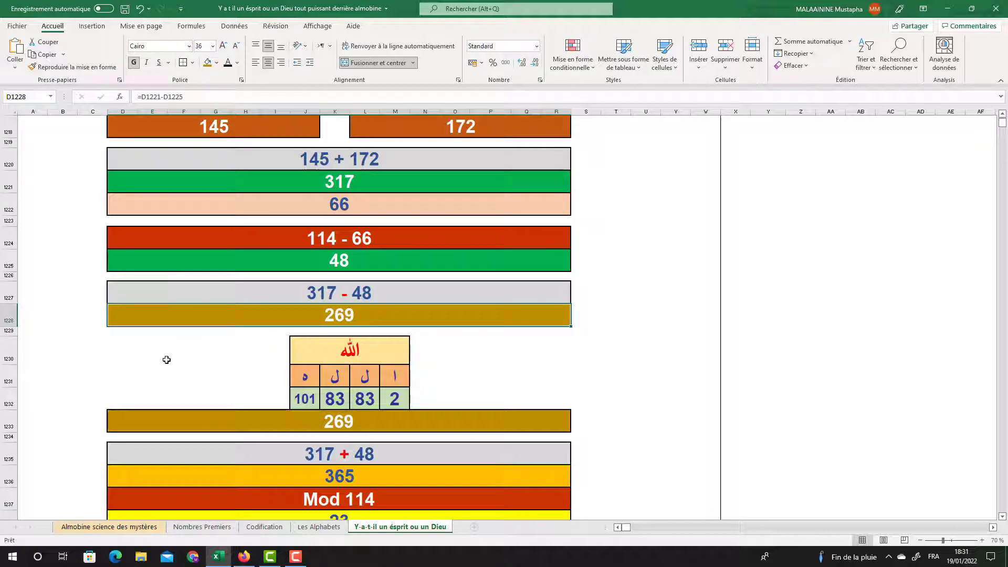
{"action": "left_click", "coordinate": [336, 183]}
{"action": "left_click", "coordinate": [346, 259]}
{"action": "scroll", "coordinate": [338, 367], "scroll_direction": "down", "scroll_amount": 1}
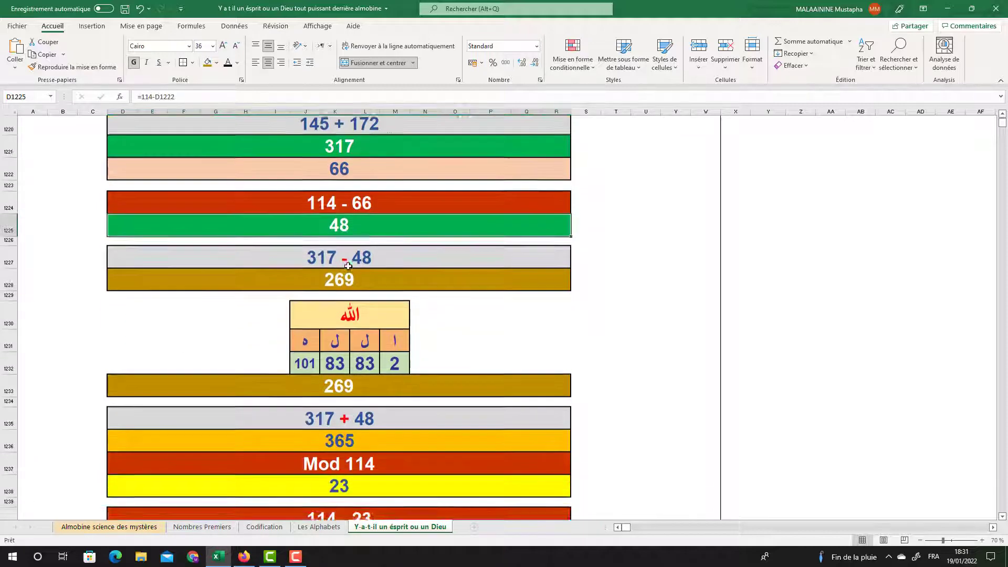
Step: Inspect the 317 + 48 sum in D1236, its Mod 114 in D1238 and the 114 - 23 formula in D1241
{"action": "left_click", "coordinate": [334, 426]}
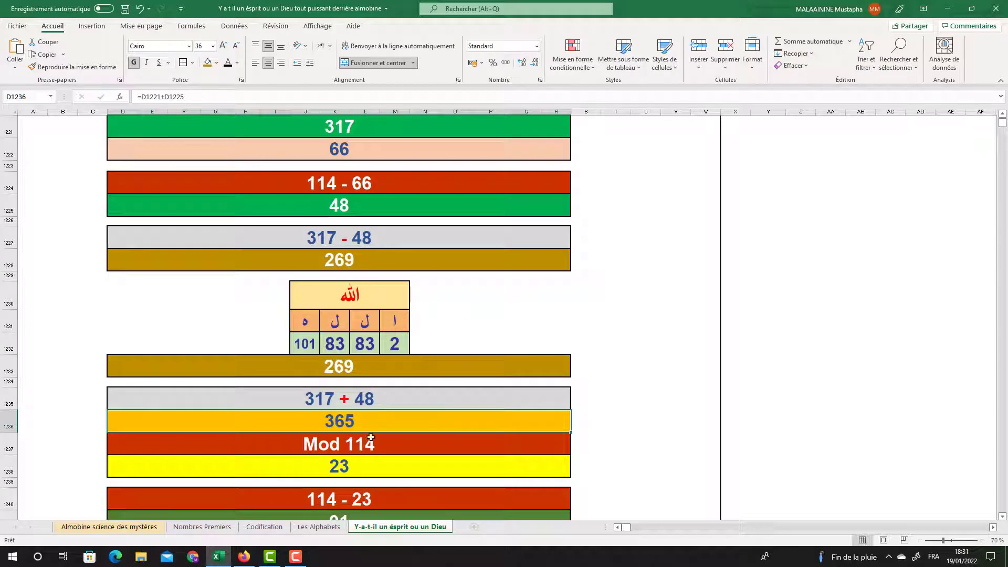
{"action": "left_click", "coordinate": [346, 466]}
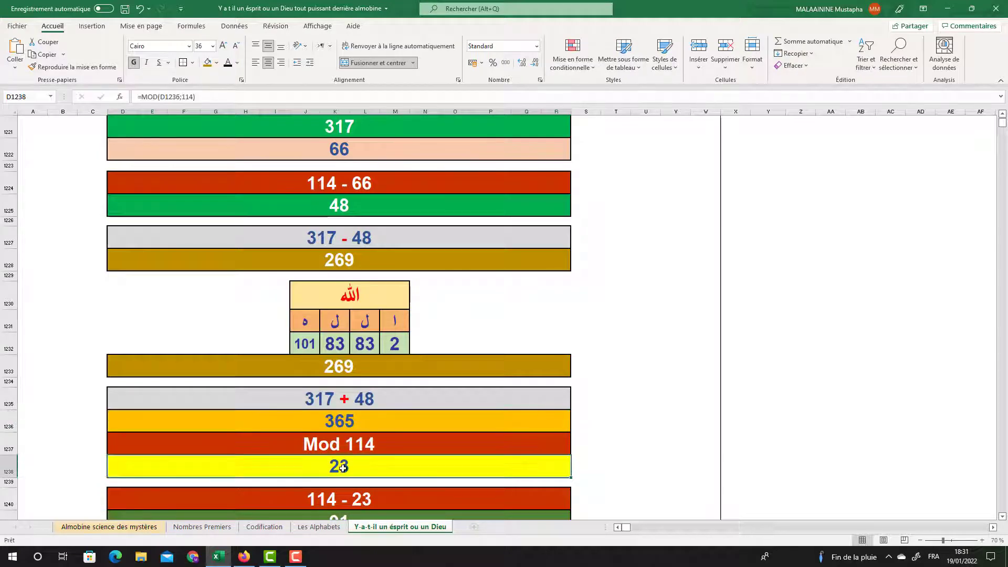
{"action": "scroll", "coordinate": [356, 472], "scroll_direction": "down", "scroll_amount": 1}
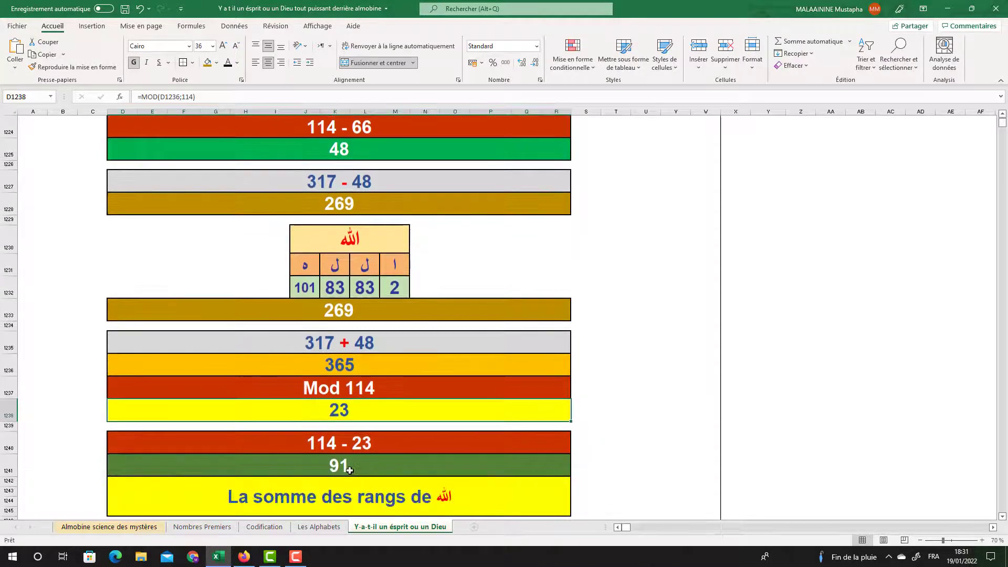
{"action": "left_click", "coordinate": [349, 470]}
{"action": "scroll", "coordinate": [368, 462], "scroll_direction": "down", "scroll_amount": 1}
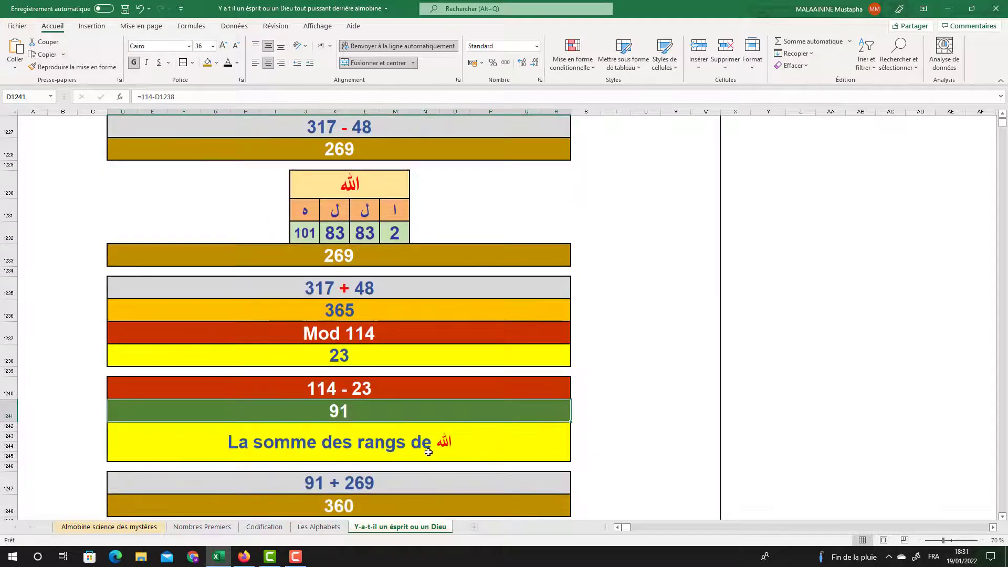
Step: Compare the 91 + 269 sum in D1248 with the الله values and ranks table ending at row 1255
{"action": "left_click", "coordinate": [353, 151]}
{"action": "scroll", "coordinate": [383, 365], "scroll_direction": "down", "scroll_amount": 3}
{"action": "left_click_drag", "start_coordinate": [339, 323], "coordinate": [325, 475]}
{"action": "scroll", "coordinate": [324, 472], "scroll_direction": "down", "scroll_amount": 2}
{"action": "scroll", "coordinate": [324, 470], "scroll_direction": "down", "scroll_amount": 2}
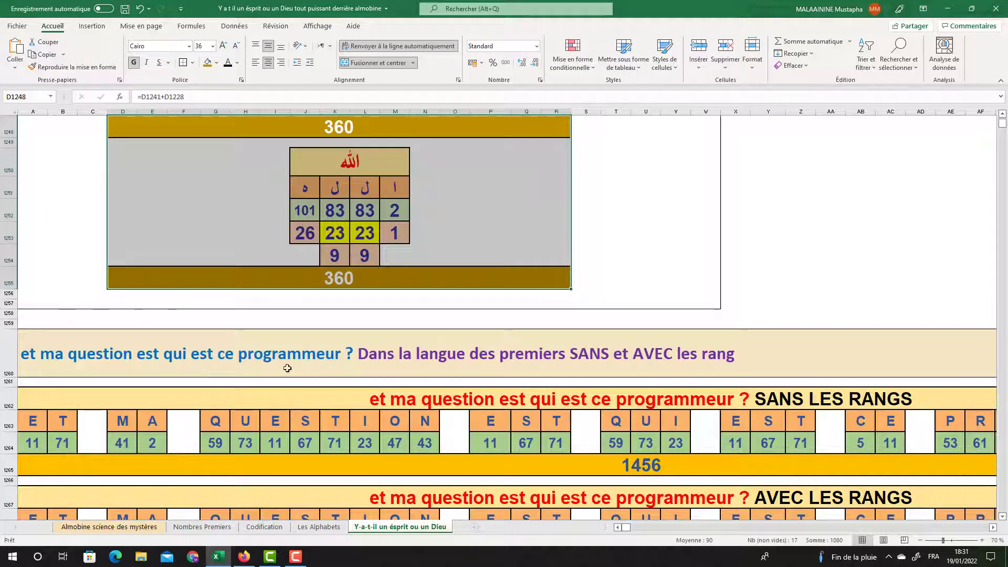
Step: Review the SANS LES RANGS and AVEC LES RANGS letter tables for "et ma question est qui est ce programmeur ?"
{"action": "left_click", "coordinate": [451, 399]}
{"action": "scroll", "coordinate": [455, 270], "scroll_direction": "down", "scroll_amount": 2}
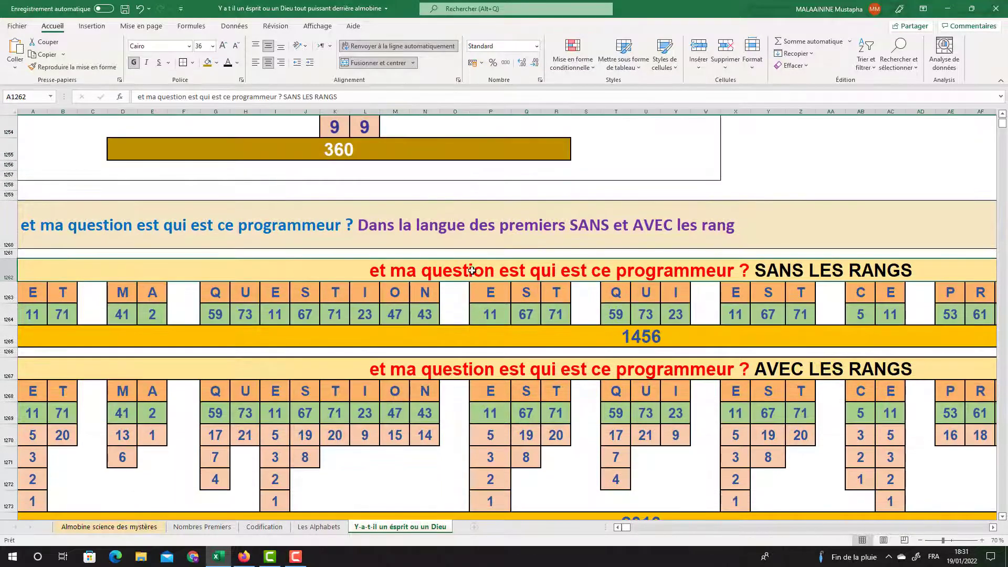
{"action": "scroll", "coordinate": [770, 273], "scroll_direction": "down", "scroll_amount": 2}
{"action": "left_click_drag", "start_coordinate": [617, 234], "coordinate": [446, 438]}
{"action": "scroll", "coordinate": [511, 297], "scroll_direction": "down", "scroll_amount": 1}
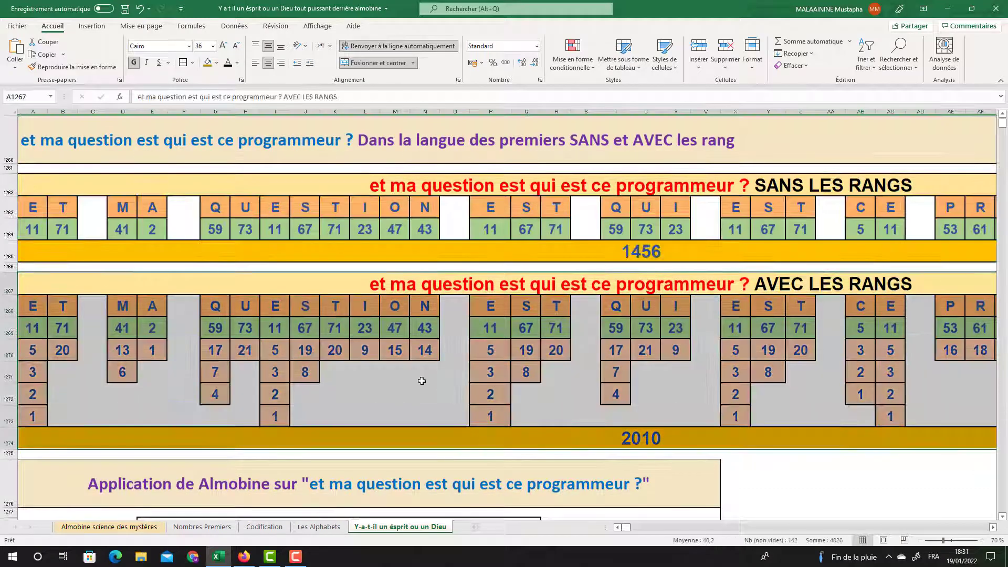
Step: In the Almobine application block, inspect the Mod 114, Mod 23 and rank cells under 1456 in columns D and H
{"action": "scroll", "coordinate": [427, 387], "scroll_direction": "down", "scroll_amount": 5}
{"action": "left_click_drag", "start_coordinate": [112, 198], "coordinate": [580, 450]}
{"action": "scroll", "coordinate": [581, 445], "scroll_direction": "down", "scroll_amount": 1}
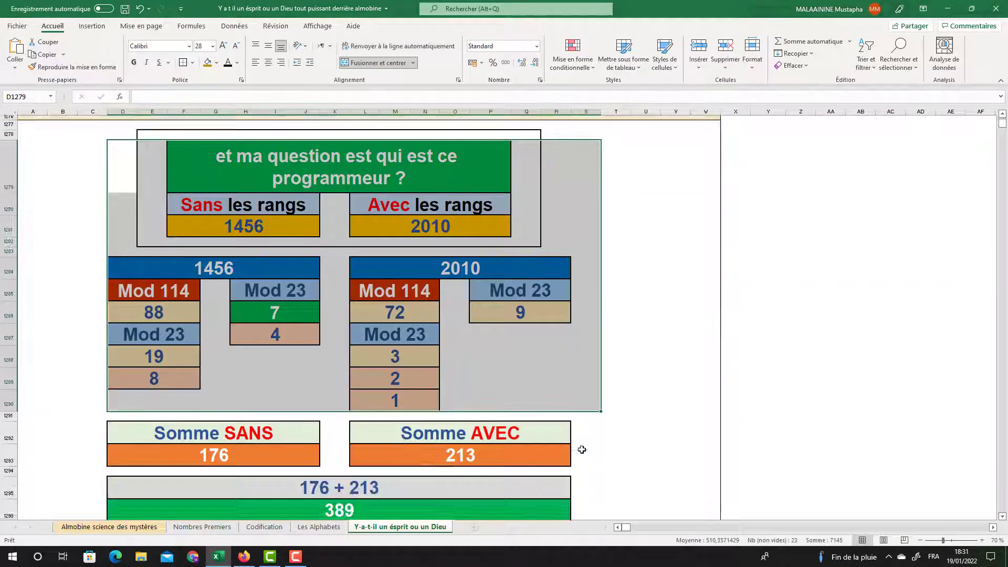
{"action": "left_click", "coordinate": [171, 302]}
{"action": "left_click", "coordinate": [173, 342]}
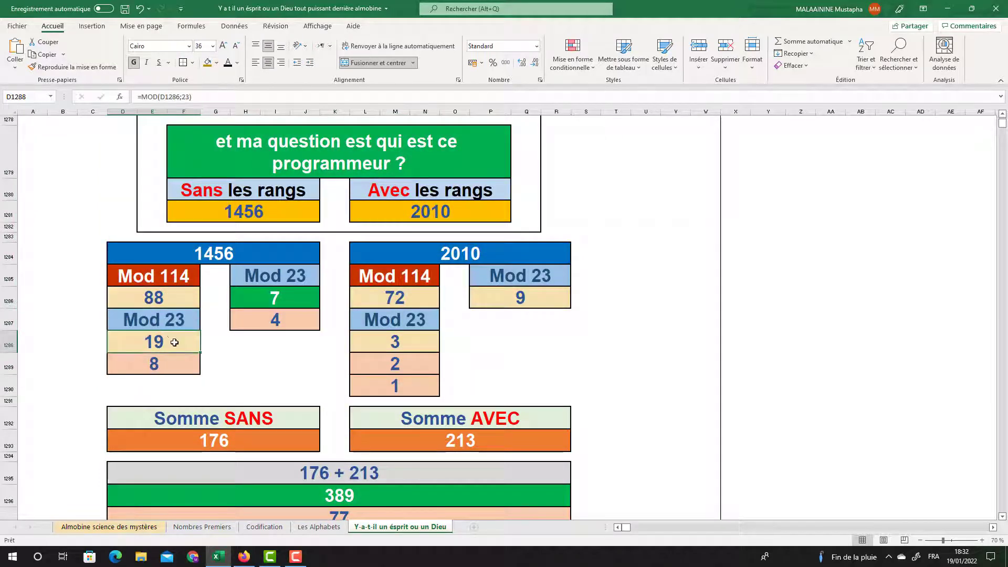
{"action": "left_click", "coordinate": [159, 362]}
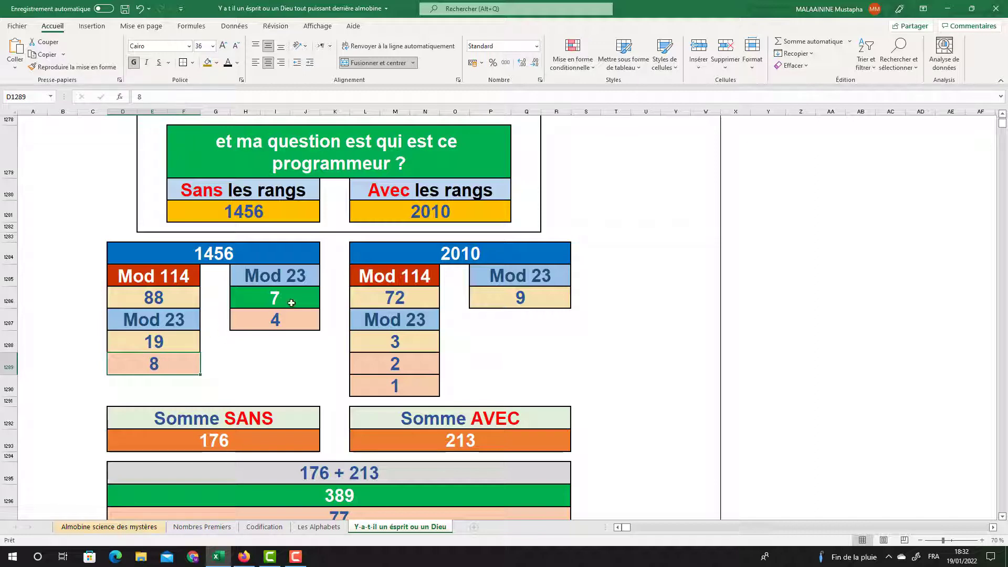
{"action": "left_click", "coordinate": [293, 298]}
{"action": "left_click", "coordinate": [279, 318]}
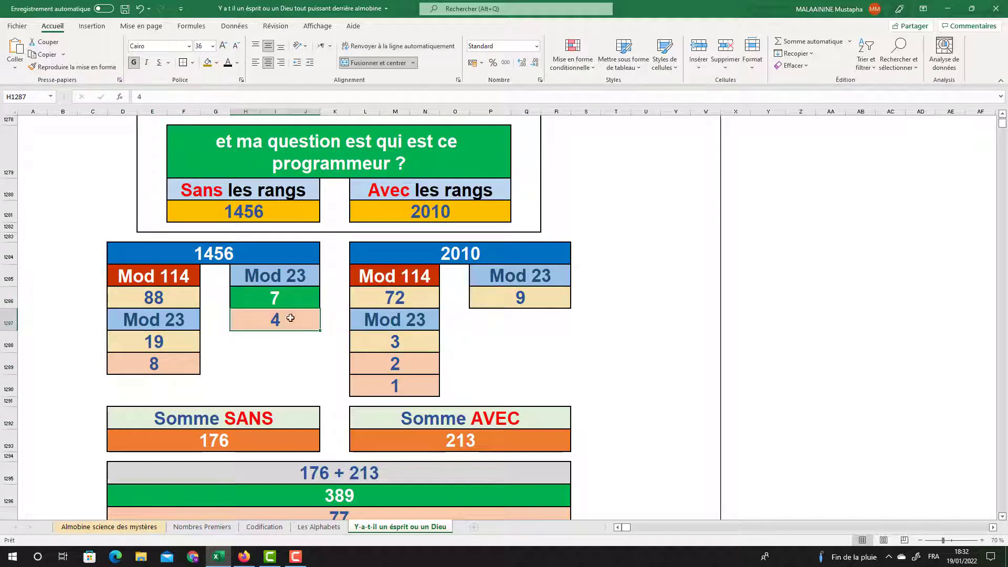
Step: Inspect the Mod 114 and Mod 23 formulas under 2010 in L1286 and L1288 and the ranks in L1289 and L1290
{"action": "left_click", "coordinate": [403, 299]}
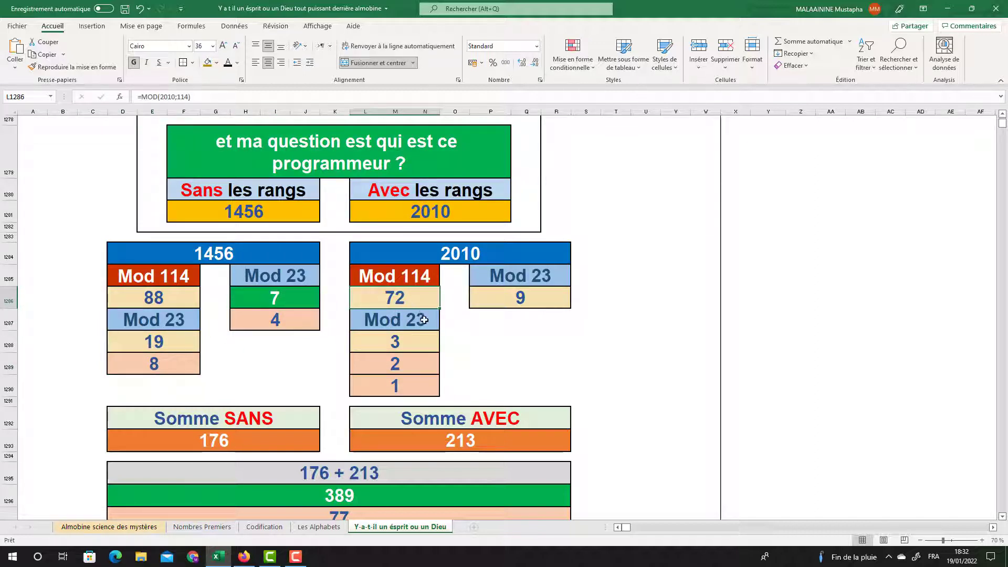
{"action": "left_click", "coordinate": [398, 338]}
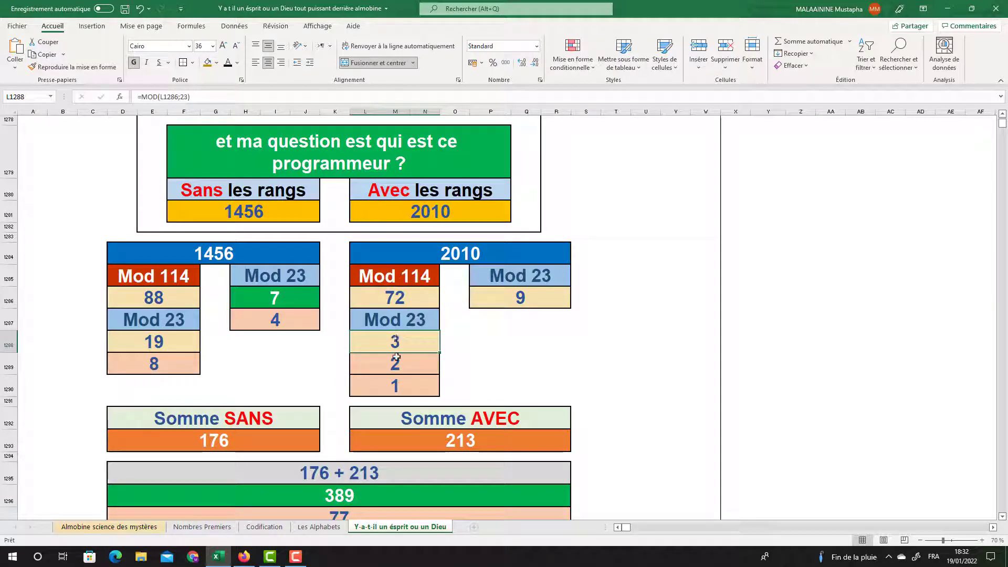
{"action": "left_click", "coordinate": [398, 362]}
{"action": "left_click", "coordinate": [398, 382]}
Step: Verify the source ranges of the Somme SANS formula in D1293 and the Somme AVEC formula in L1293
{"action": "double_click", "coordinate": [221, 435]}
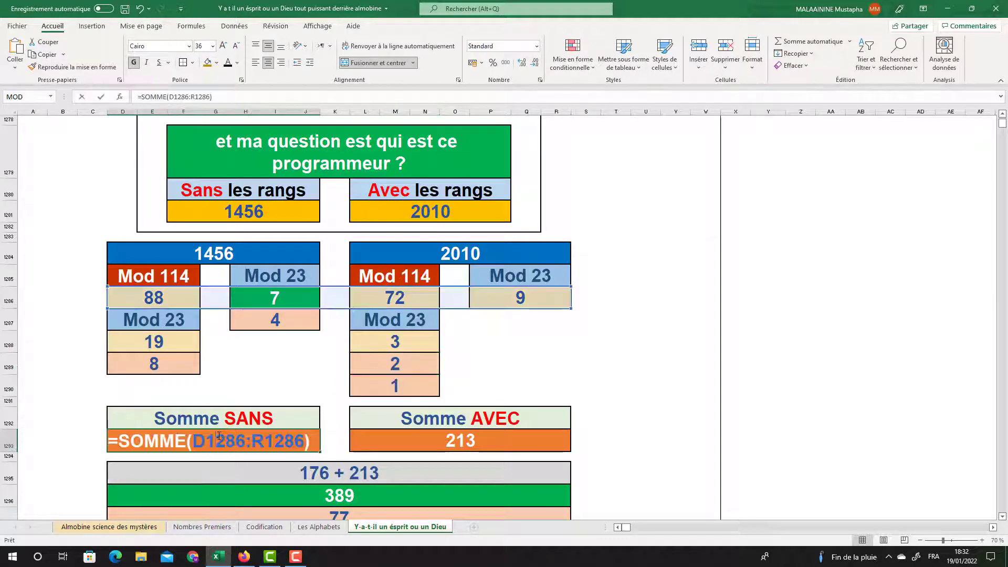
{"action": "key", "text": "Return"}
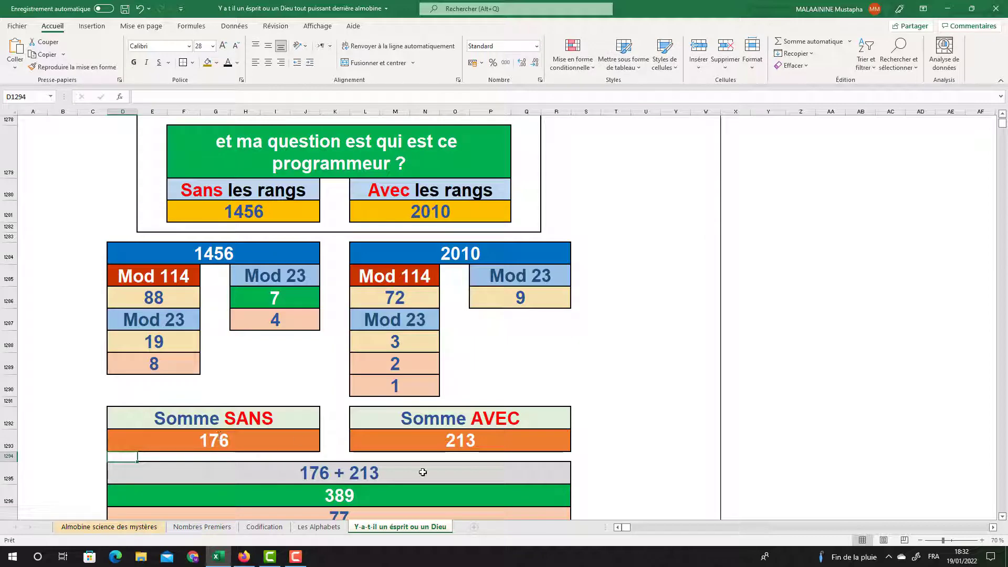
{"action": "double_click", "coordinate": [427, 441]}
{"action": "key", "text": "Return"}
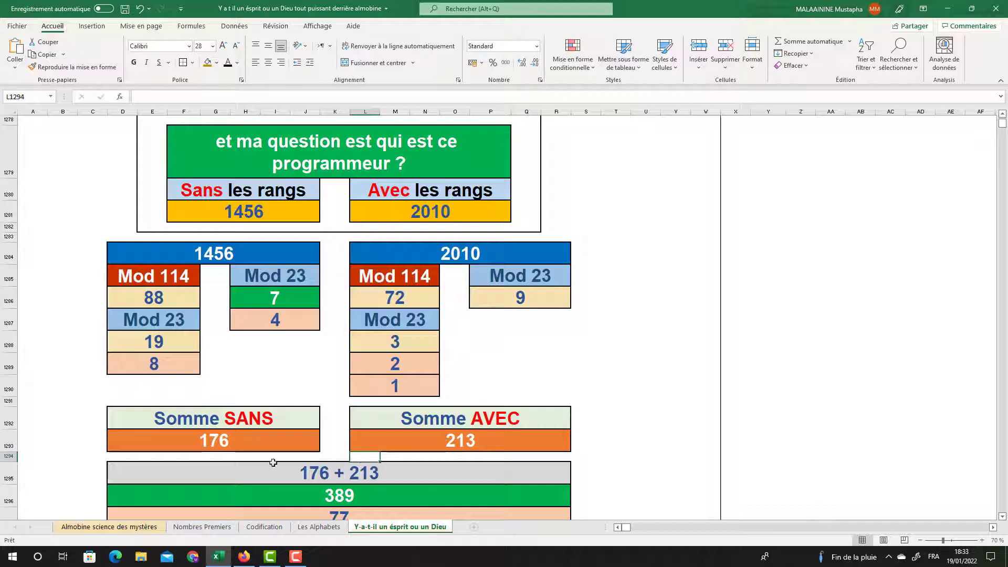
{"action": "left_click", "coordinate": [237, 440]}
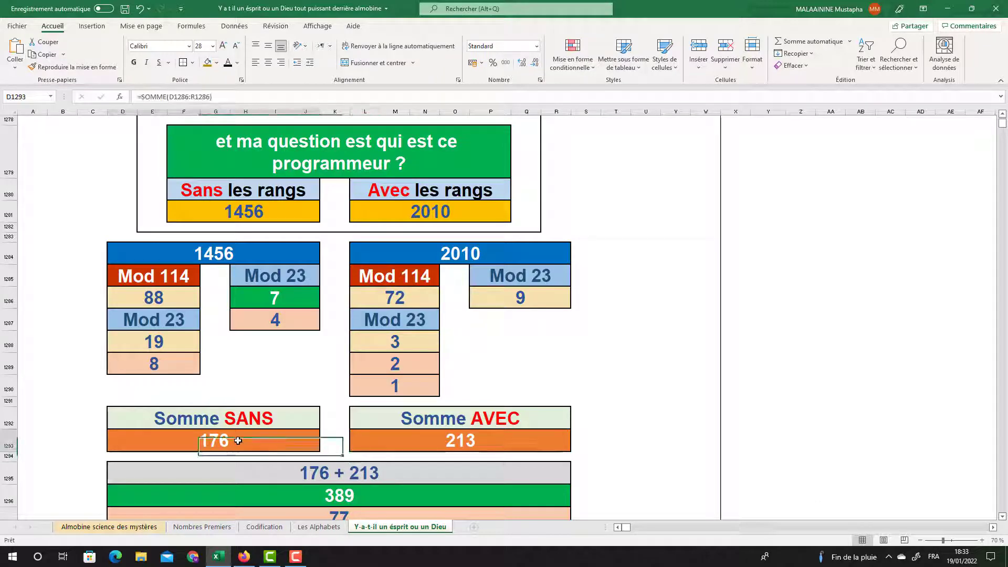
{"action": "left_click", "coordinate": [433, 442]}
Step: Check the 176 + 213 sum in D1296, its rank in D1297 and the Mod 23 formula in D1299
{"action": "scroll", "coordinate": [433, 441], "scroll_direction": "down", "scroll_amount": 2}
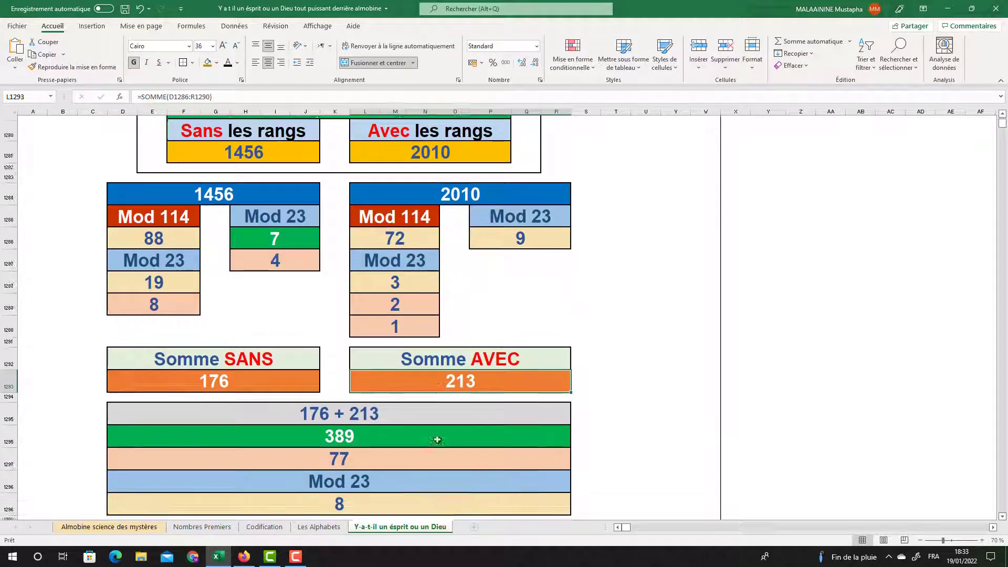
{"action": "left_click", "coordinate": [342, 371]}
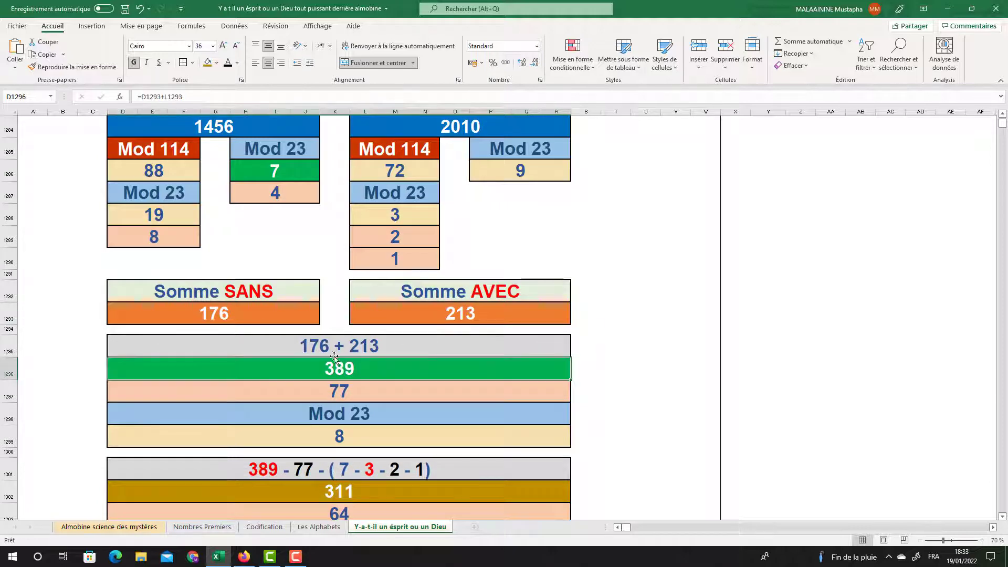
{"action": "left_click", "coordinate": [336, 392]}
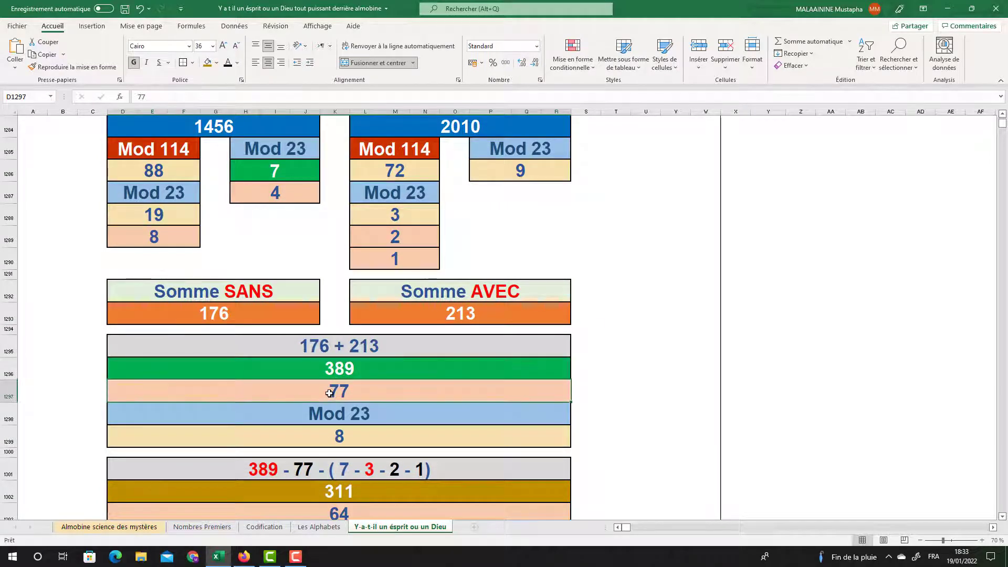
{"action": "left_click", "coordinate": [334, 443]}
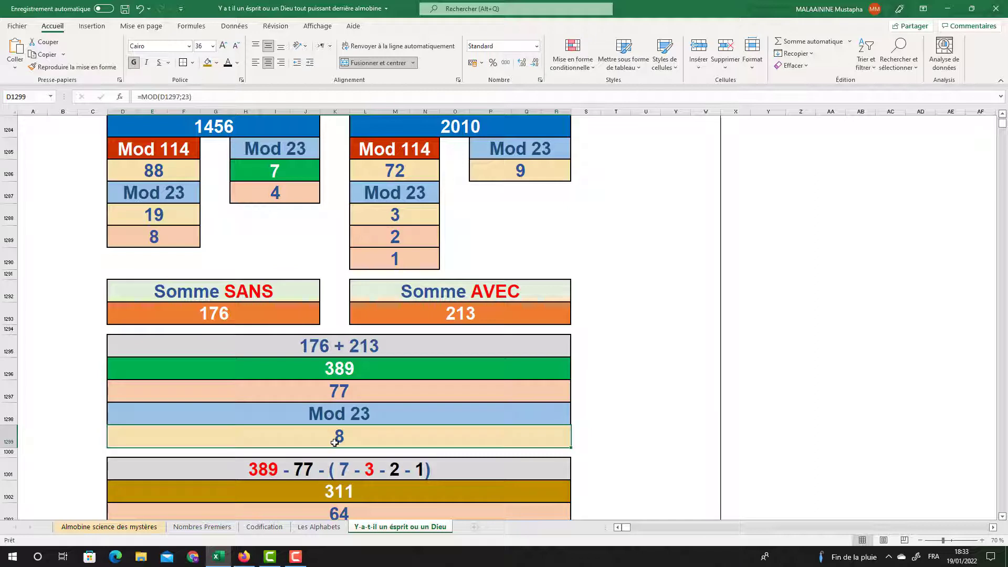
{"action": "left_click", "coordinate": [332, 370]}
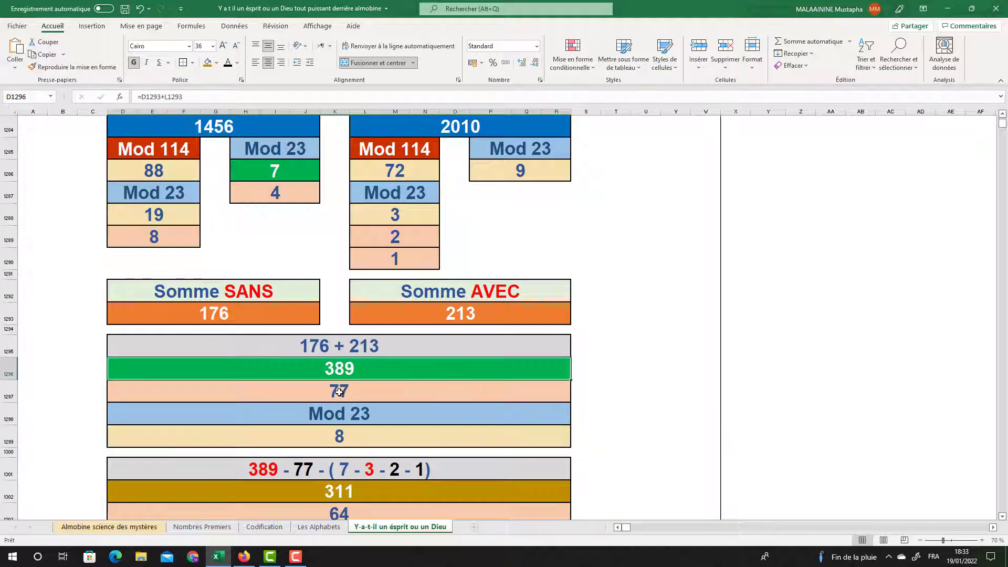
{"action": "left_click", "coordinate": [339, 392]}
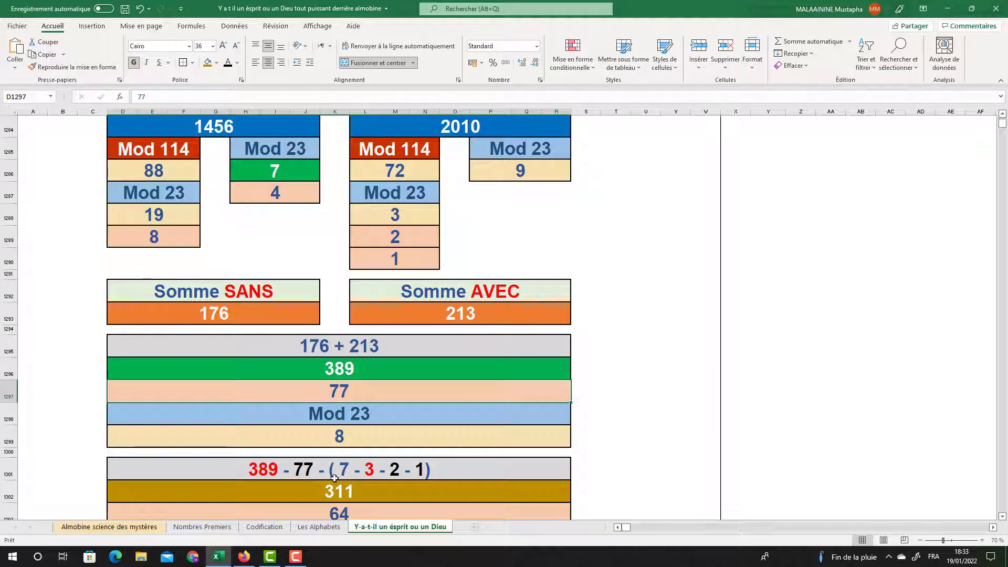
Step: Trace the source cells of the 389 - 77 - (7 - 3 - 2 - 1) formula in D1302 and check its rank in D1303
{"action": "double_click", "coordinate": [348, 491]}
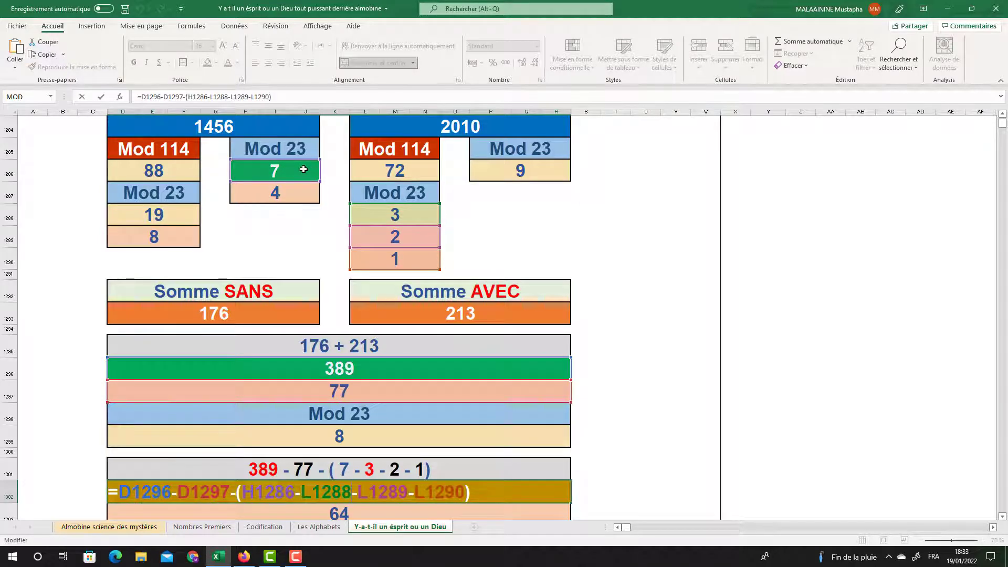
{"action": "key", "text": "Return"}
{"action": "left_click", "coordinate": [334, 472]}
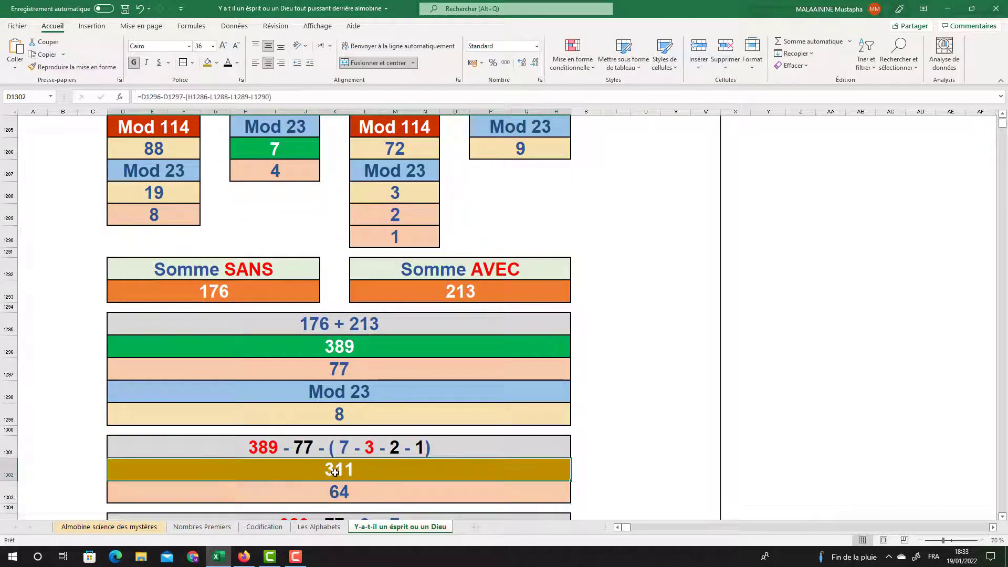
{"action": "scroll", "coordinate": [335, 455], "scroll_direction": "down", "scroll_amount": 1}
{"action": "scroll", "coordinate": [335, 456], "scroll_direction": "down", "scroll_amount": 1}
{"action": "left_click", "coordinate": [339, 423]}
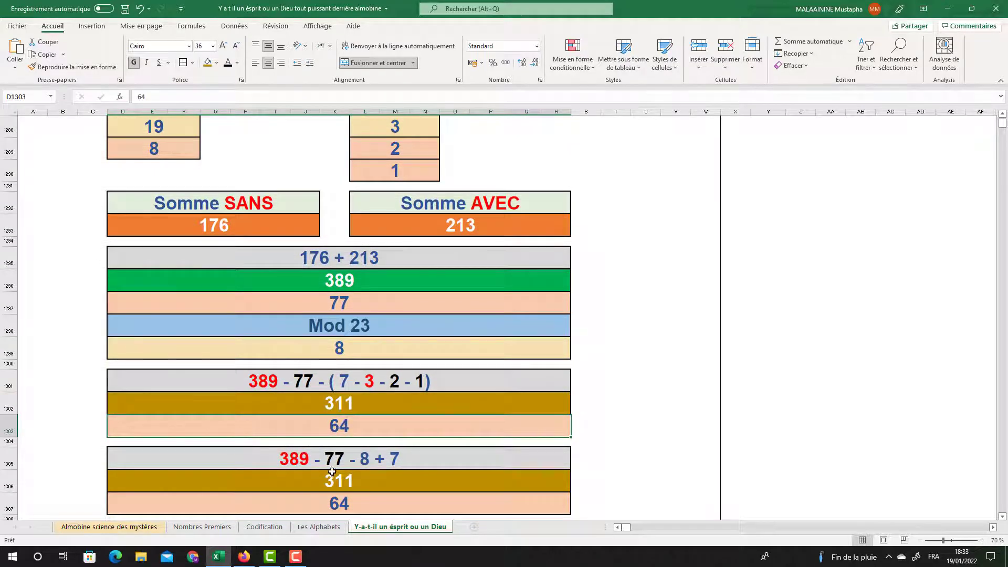
Step: Locate the source values for the 389 - 77 - 8 + 7 calculation in D1296, D1297, D1299 and H1286
{"action": "left_click", "coordinate": [314, 277]}
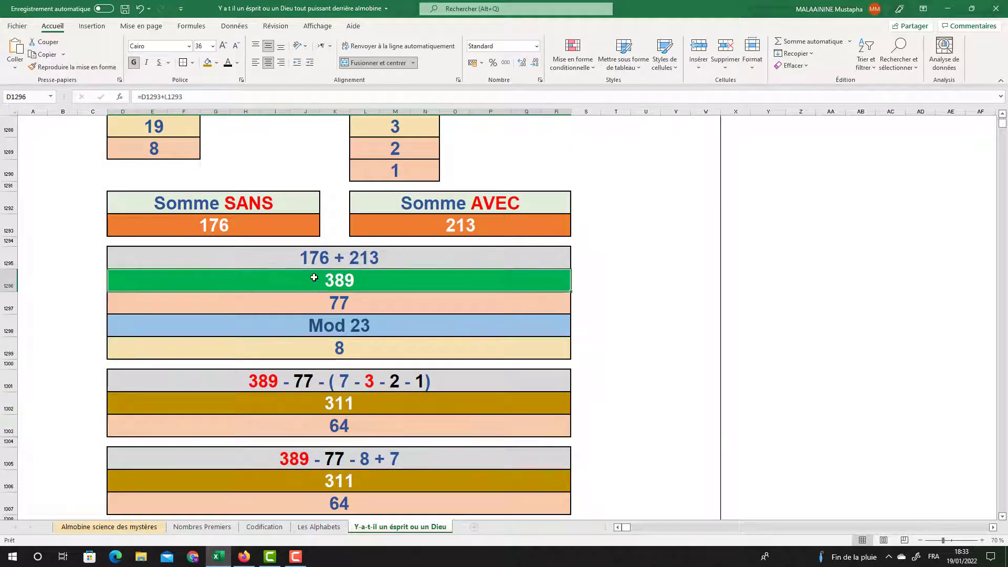
{"action": "left_click", "coordinate": [334, 307]}
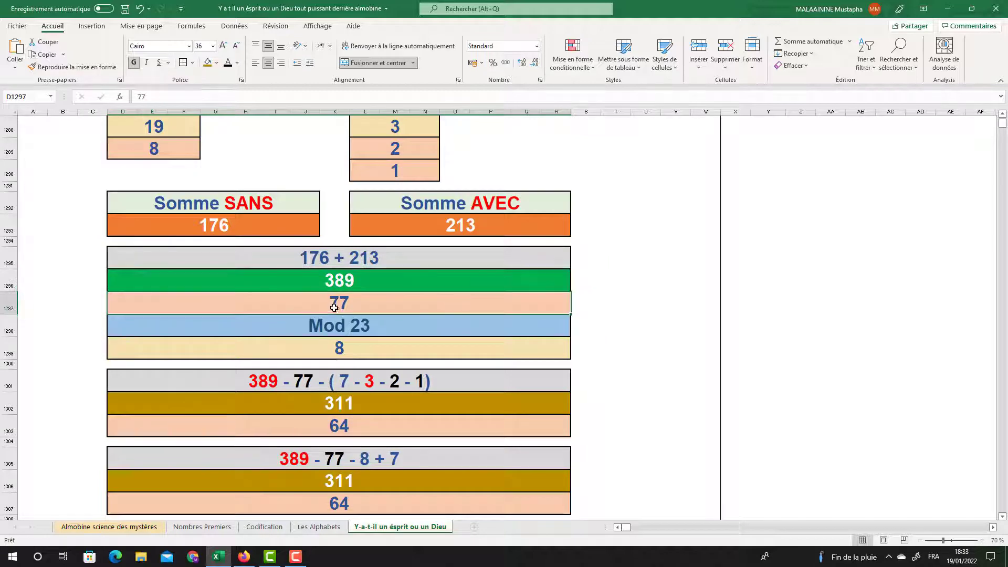
{"action": "left_click", "coordinate": [336, 352]}
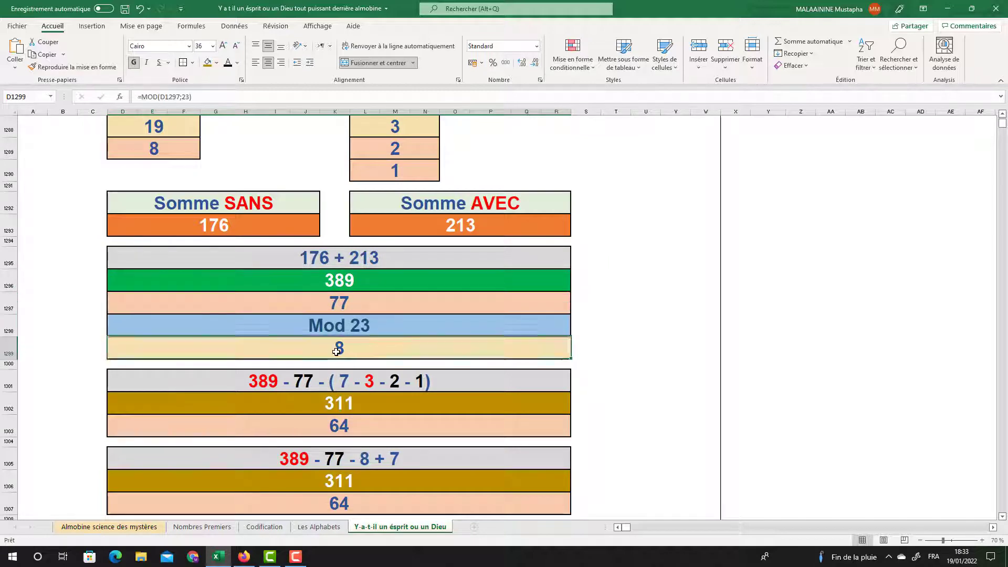
{"action": "scroll", "coordinate": [335, 352], "scroll_direction": "up", "scroll_amount": 2}
{"action": "left_click", "coordinate": [275, 190]}
{"action": "scroll", "coordinate": [294, 254], "scroll_direction": "down", "scroll_amount": 4}
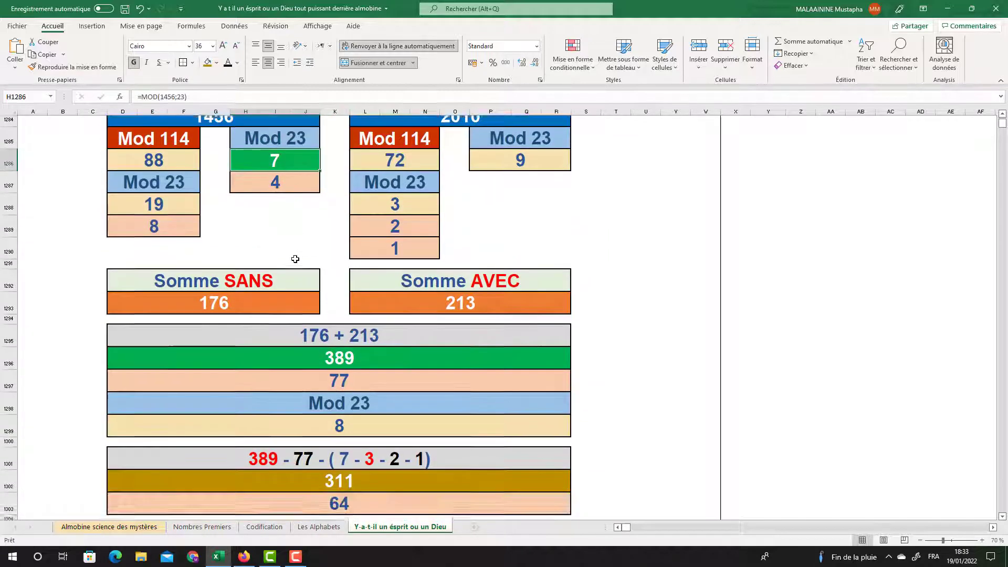
Step: Check the 389 - 77 - 8 + 7 formula in D1306 and its rank, and trace the source cells of the sum in D1310
{"action": "left_click", "coordinate": [331, 362]}
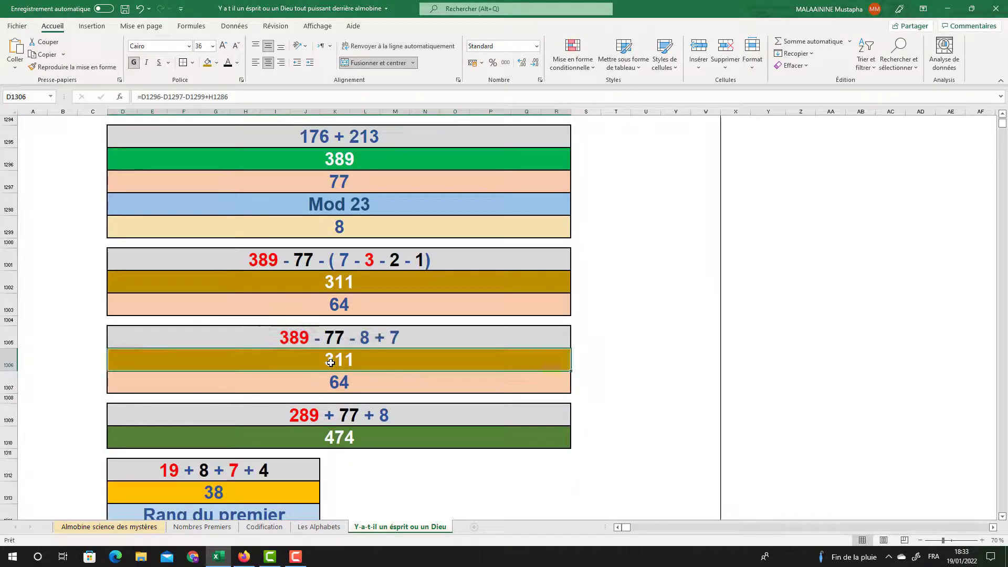
{"action": "left_click", "coordinate": [345, 390]}
{"action": "double_click", "coordinate": [347, 443]}
{"action": "scroll", "coordinate": [342, 363], "scroll_direction": "up", "scroll_amount": 3}
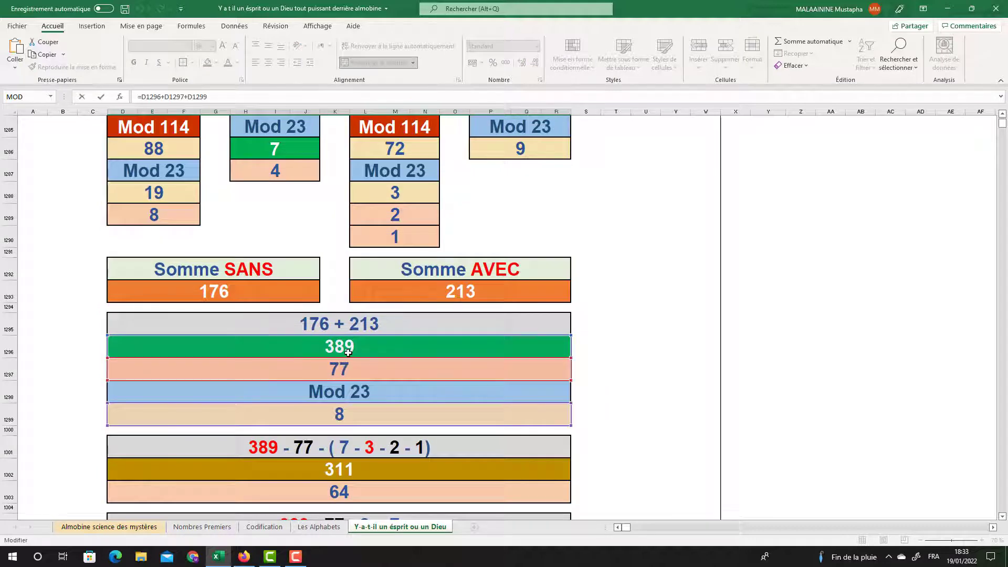
{"action": "scroll", "coordinate": [342, 364], "scroll_direction": "down", "scroll_amount": 2}
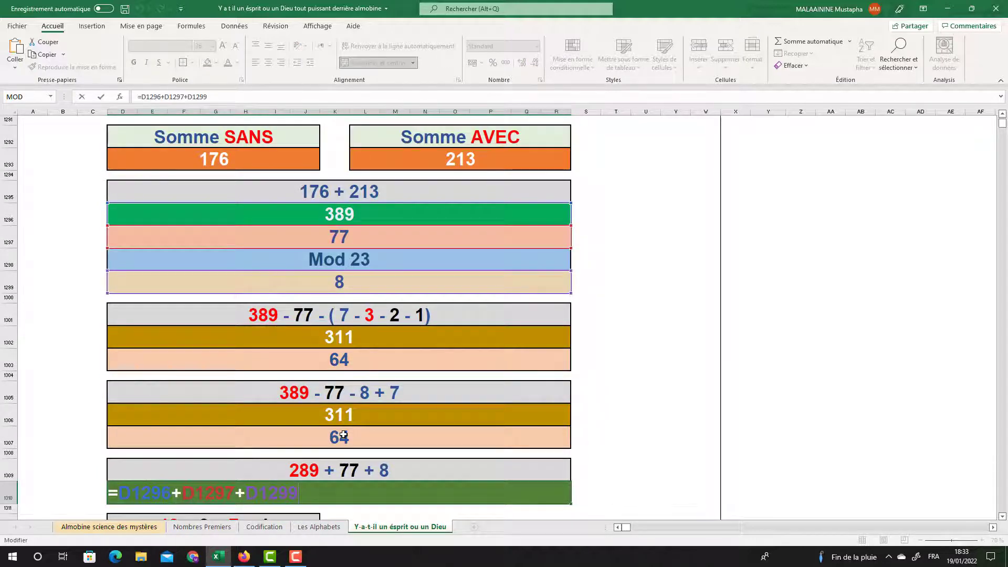
{"action": "key", "text": "Return"}
Step: Replace the first number of the sum label in D1309 with 3
{"action": "left_click", "coordinate": [346, 467]}
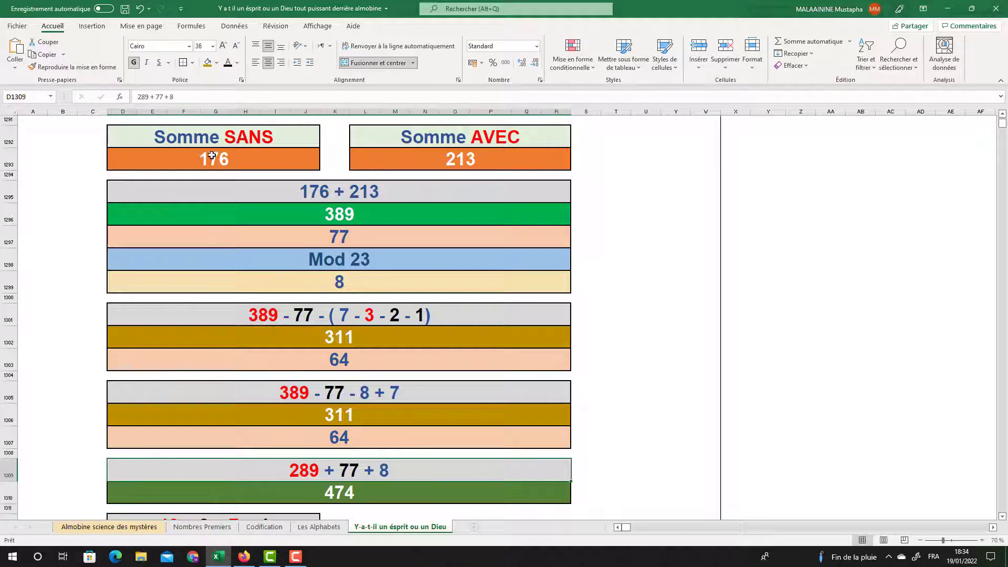
{"action": "double_click", "coordinate": [144, 98]}
{"action": "type", "text": "3"}
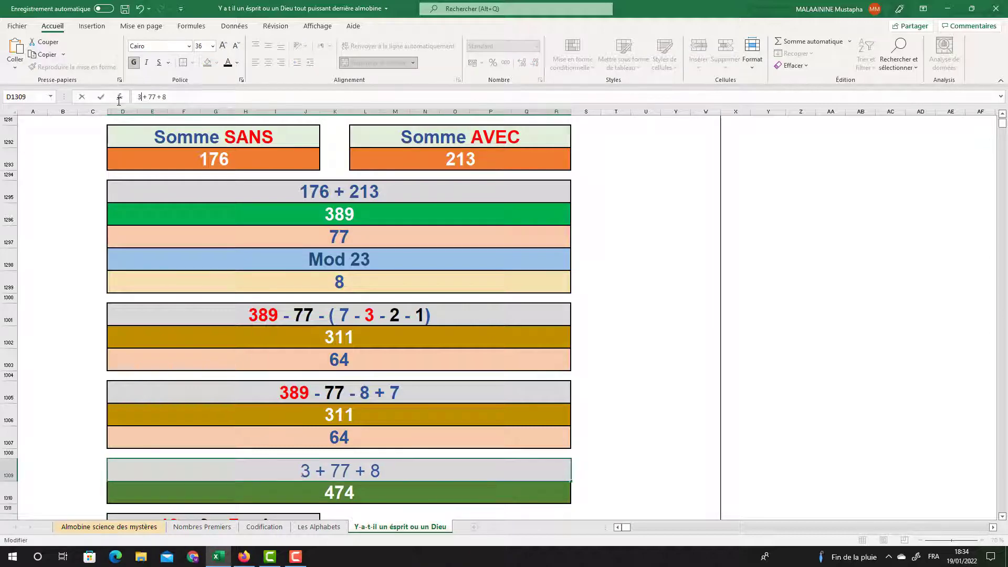
{"action": "key", "text": "Return"}
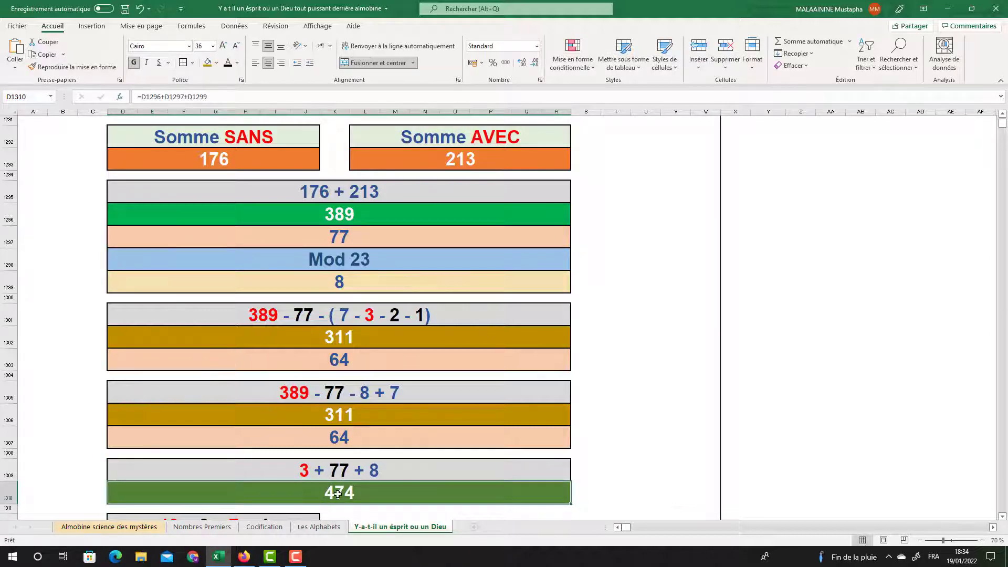
Step: Trace the source cells of the 19 + 8 + 7 + 4 sum in D1313 among the modulo results and ranks
{"action": "scroll", "coordinate": [337, 493], "scroll_direction": "down", "scroll_amount": 1}
{"action": "double_click", "coordinate": [233, 496]}
{"action": "scroll", "coordinate": [284, 436], "scroll_direction": "up", "scroll_amount": 3}
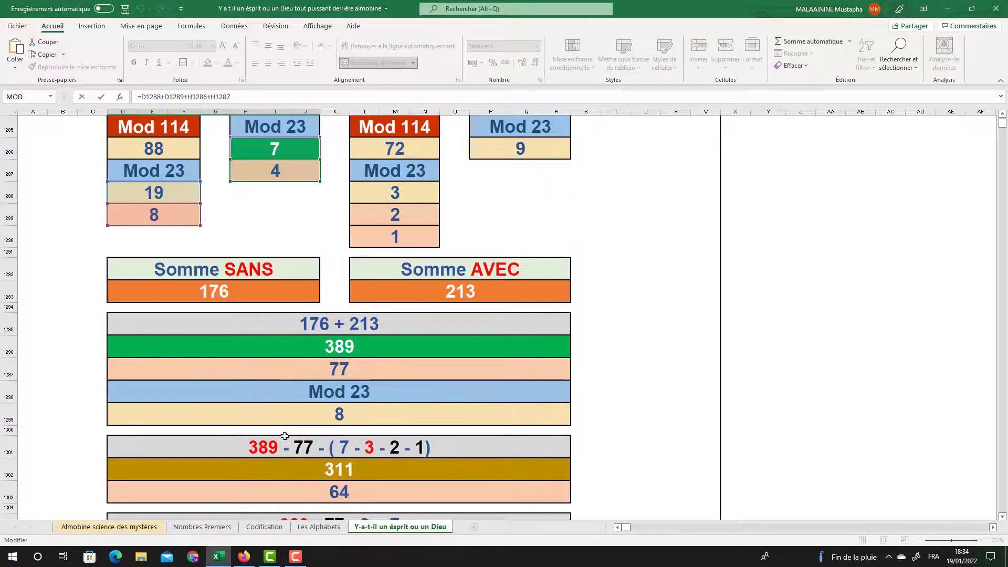
{"action": "scroll", "coordinate": [284, 436], "scroll_direction": "up", "scroll_amount": 1}
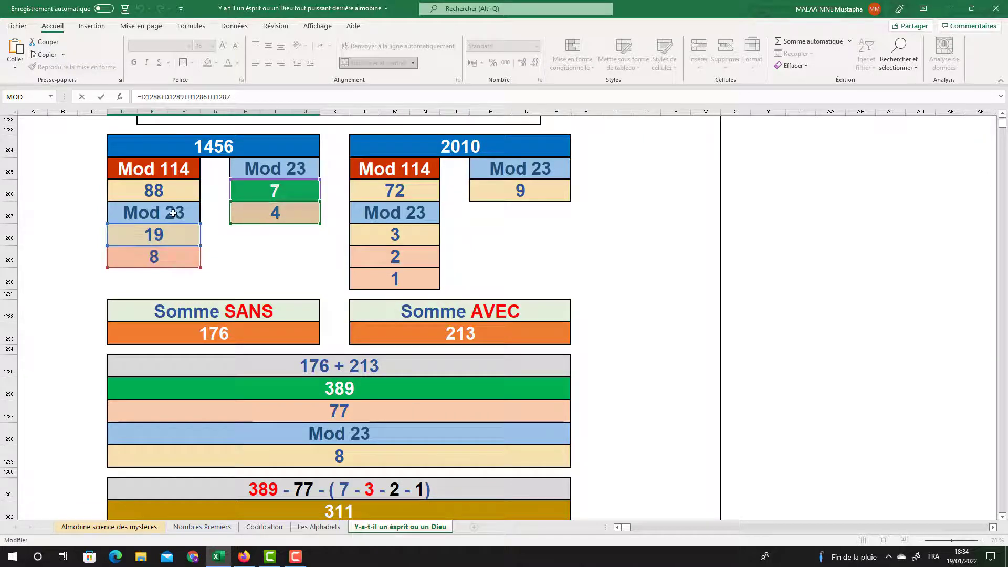
{"action": "key", "text": "Return"}
Step: Check the Rang du premier value in D1315 and the 474 - 163 formula in D1318 against its terms in D1310 and D1315
{"action": "scroll", "coordinate": [180, 247], "scroll_direction": "down", "scroll_amount": 2}
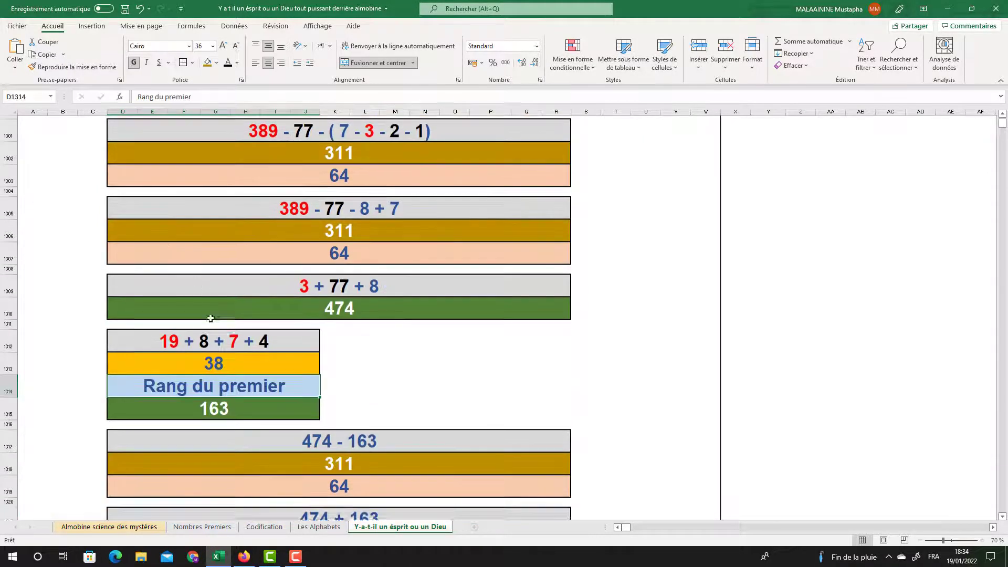
{"action": "left_click", "coordinate": [225, 360]}
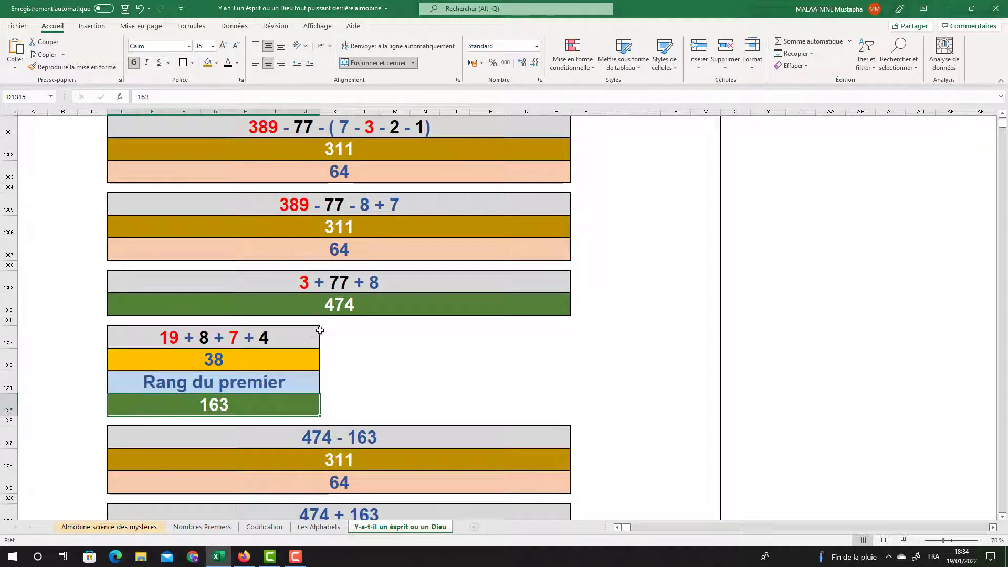
{"action": "left_click", "coordinate": [337, 307]}
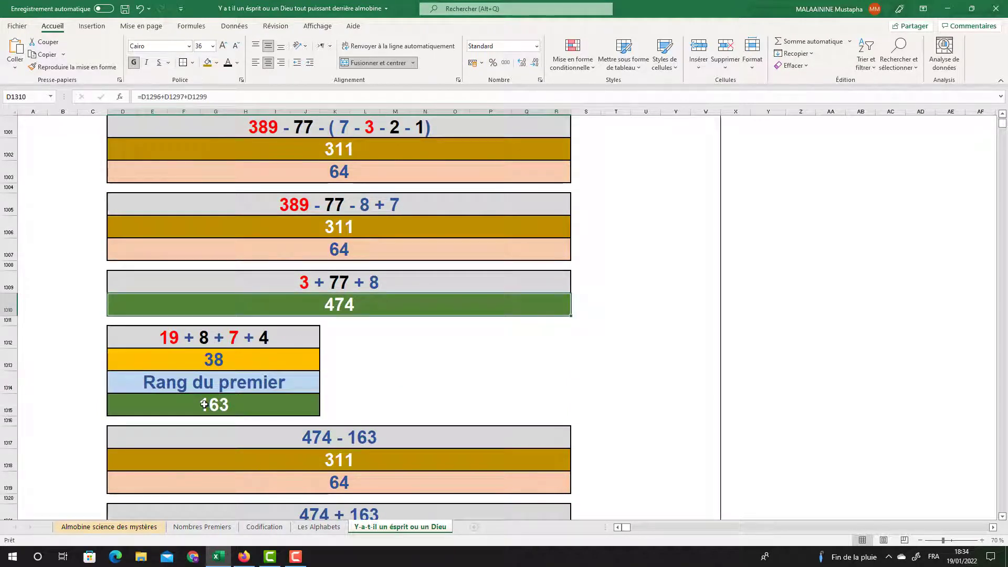
{"action": "scroll", "coordinate": [237, 393], "scroll_direction": "down", "scroll_amount": 1}
{"action": "left_click", "coordinate": [321, 389]}
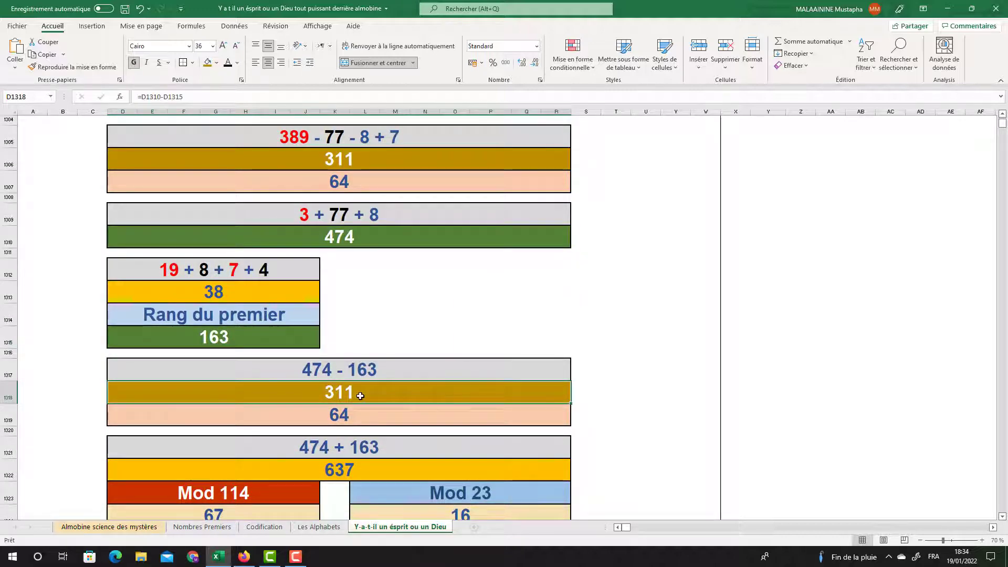
{"action": "left_click", "coordinate": [338, 239]}
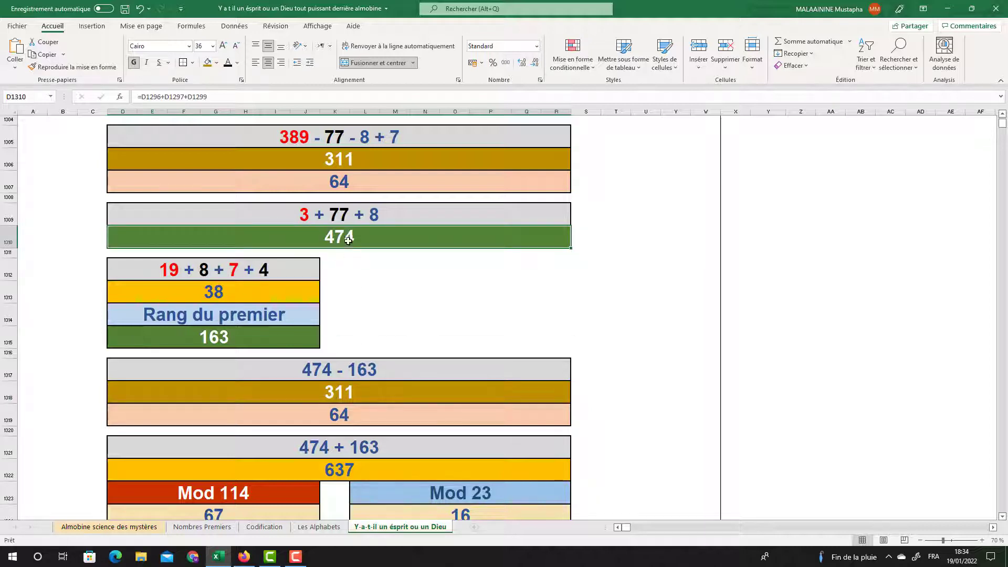
{"action": "left_click", "coordinate": [222, 342]}
Step: Check the 474 + 163 sum in D1322, its Mod 114 and Mod 23 results in row 1324, and the rank in D1326
{"action": "scroll", "coordinate": [286, 320], "scroll_direction": "down", "scroll_amount": 2}
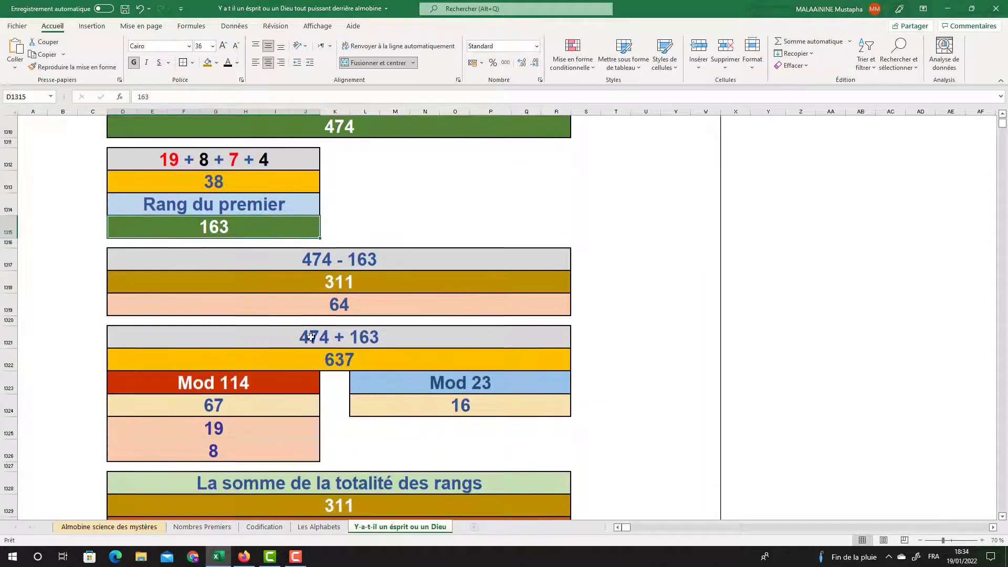
{"action": "left_click", "coordinate": [350, 364]}
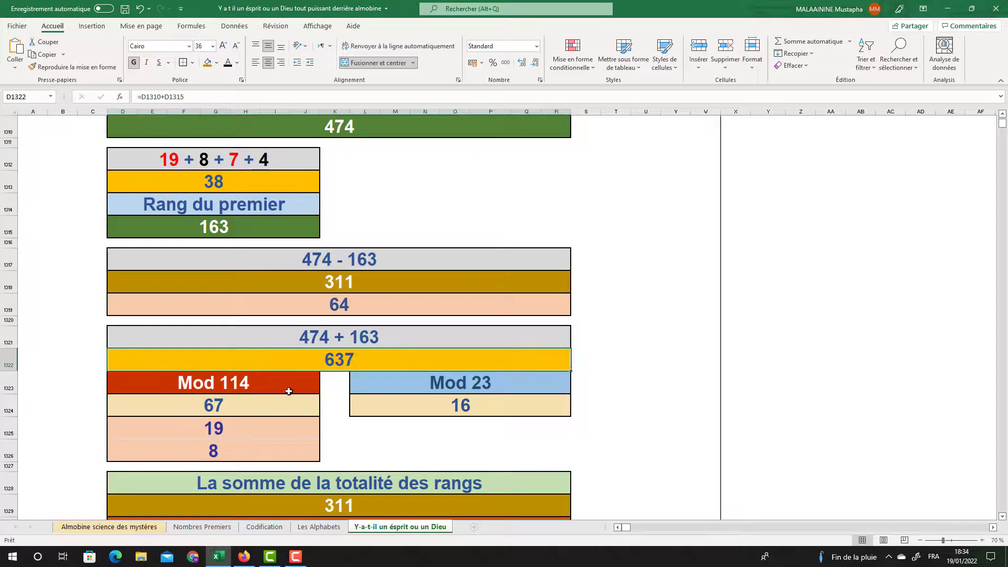
{"action": "left_click", "coordinate": [245, 407]}
{"action": "key", "text": "Right"}
{"action": "key", "text": "Right"}
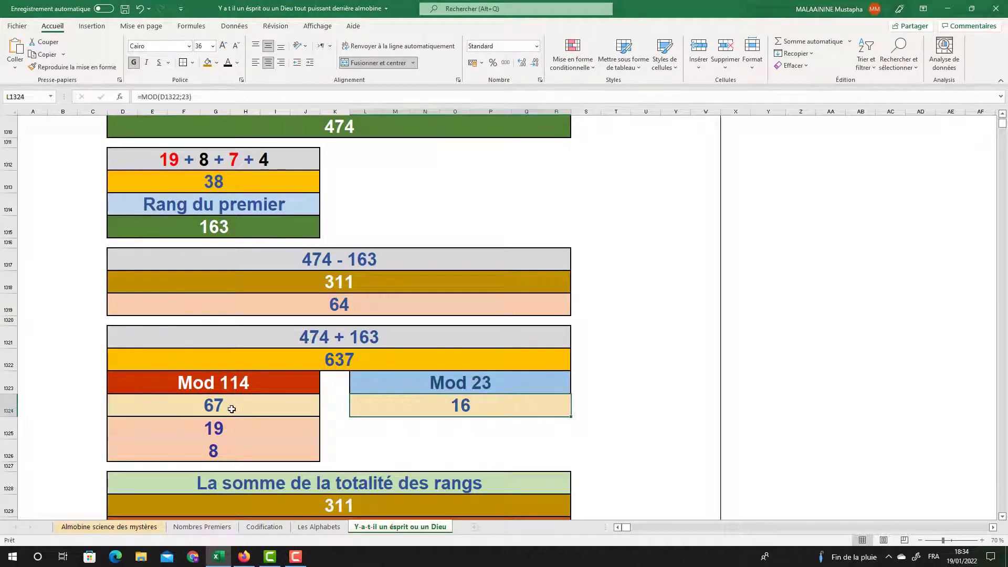
{"action": "left_click", "coordinate": [219, 446]}
Step: Trace all the rank cells added in the La somme de la totalité des rangs formula in D1329
{"action": "scroll", "coordinate": [263, 410], "scroll_direction": "down", "scroll_amount": 1}
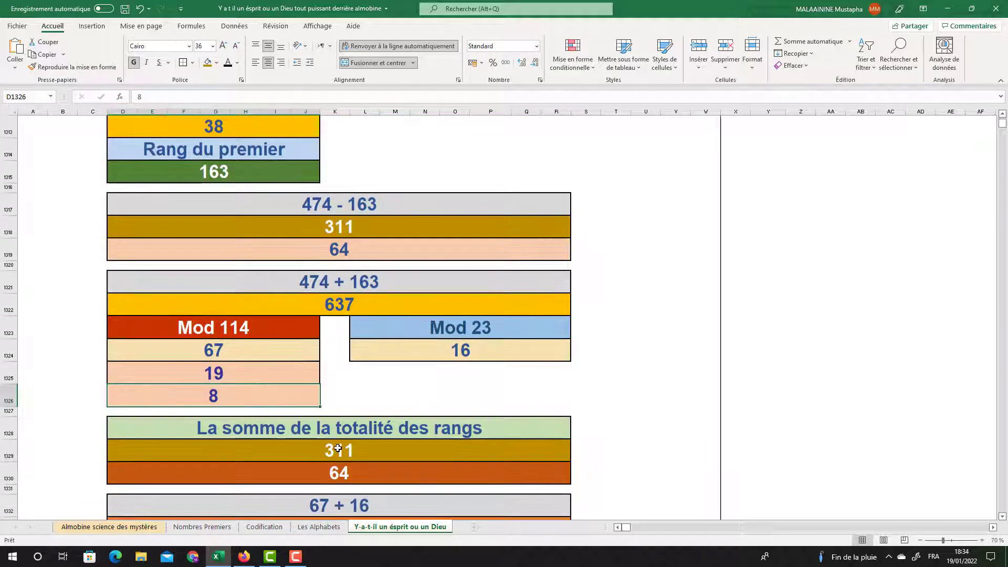
{"action": "double_click", "coordinate": [338, 449]}
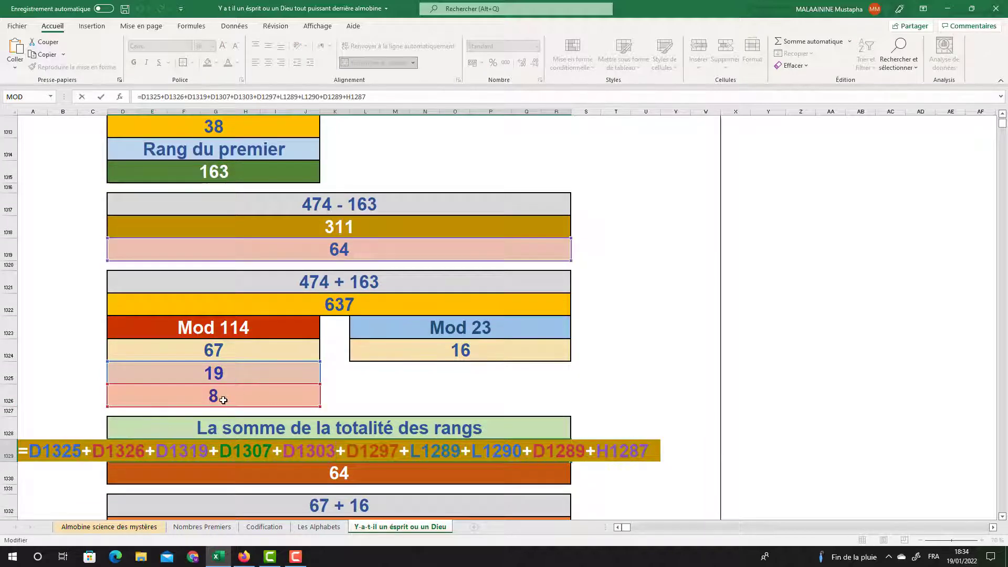
{"action": "scroll", "coordinate": [356, 309], "scroll_direction": "up", "scroll_amount": 6}
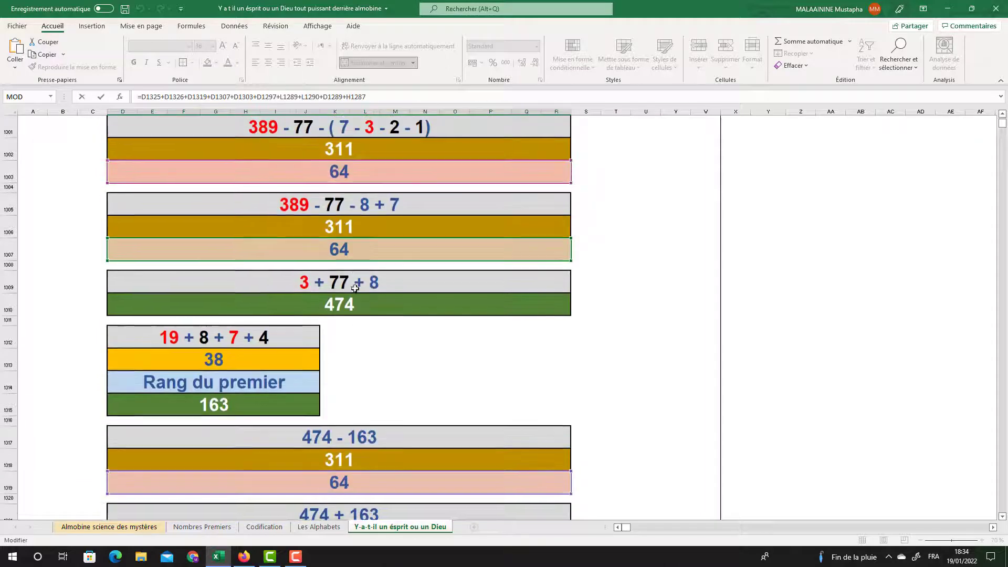
{"action": "scroll", "coordinate": [365, 299], "scroll_direction": "up", "scroll_amount": 3}
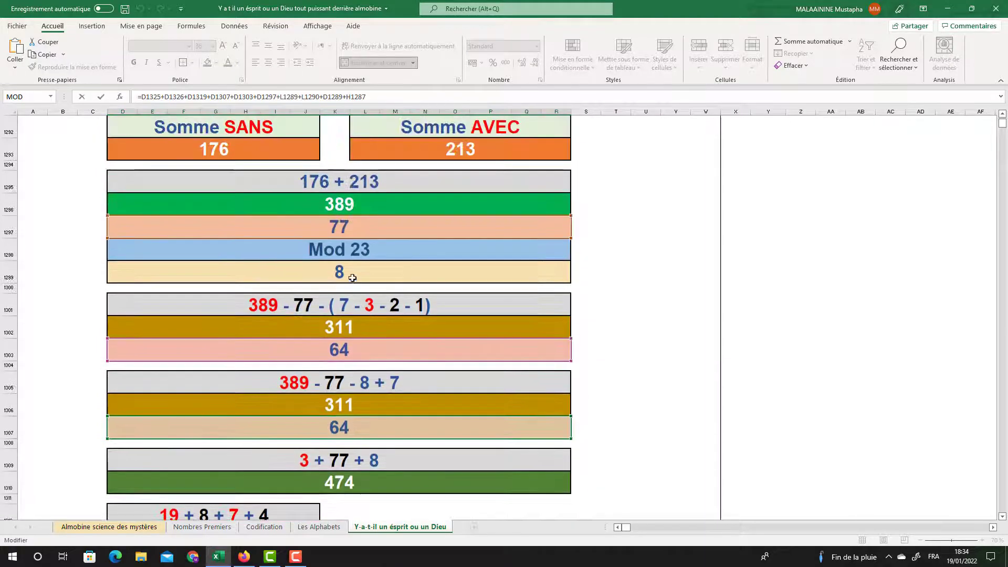
{"action": "scroll", "coordinate": [372, 296], "scroll_direction": "up", "scroll_amount": 1}
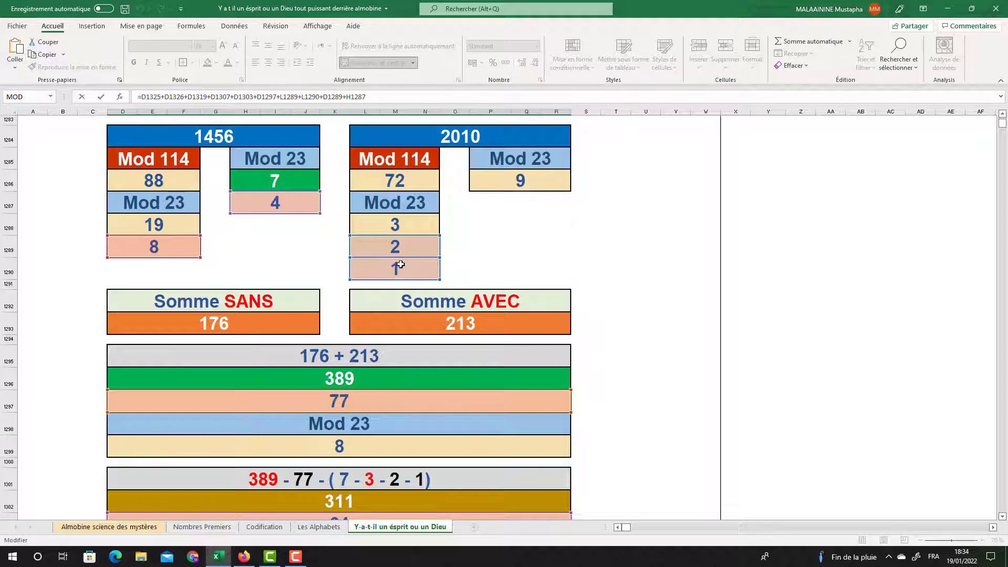
Step: Leave the ranks-total formula unchanged, then inspect its rank cell and the Mod 114 and Mod 23 cells of 474 + 163
{"action": "key", "text": "Escape"}
{"action": "scroll", "coordinate": [335, 420], "scroll_direction": "down", "scroll_amount": 1}
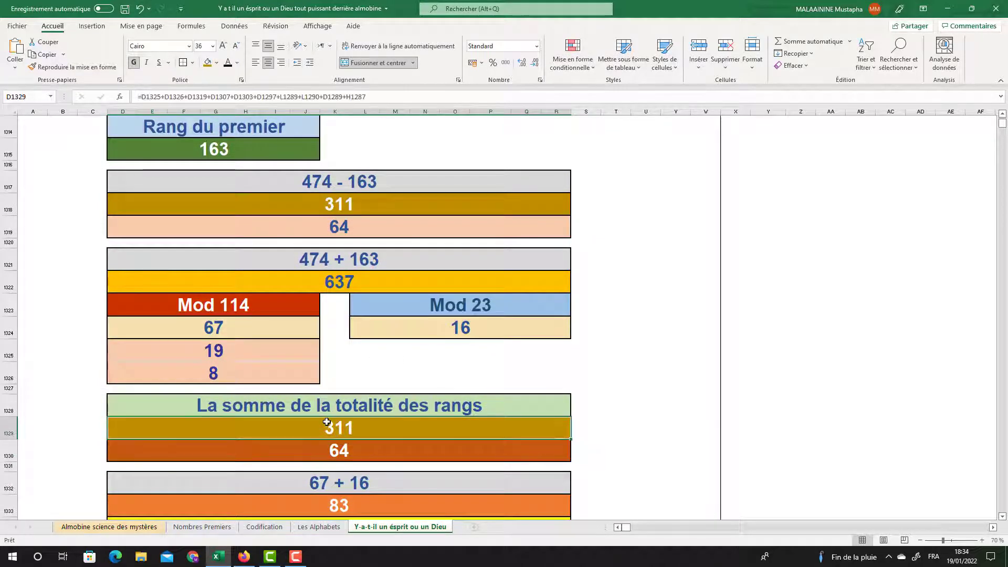
{"action": "left_click", "coordinate": [331, 453]}
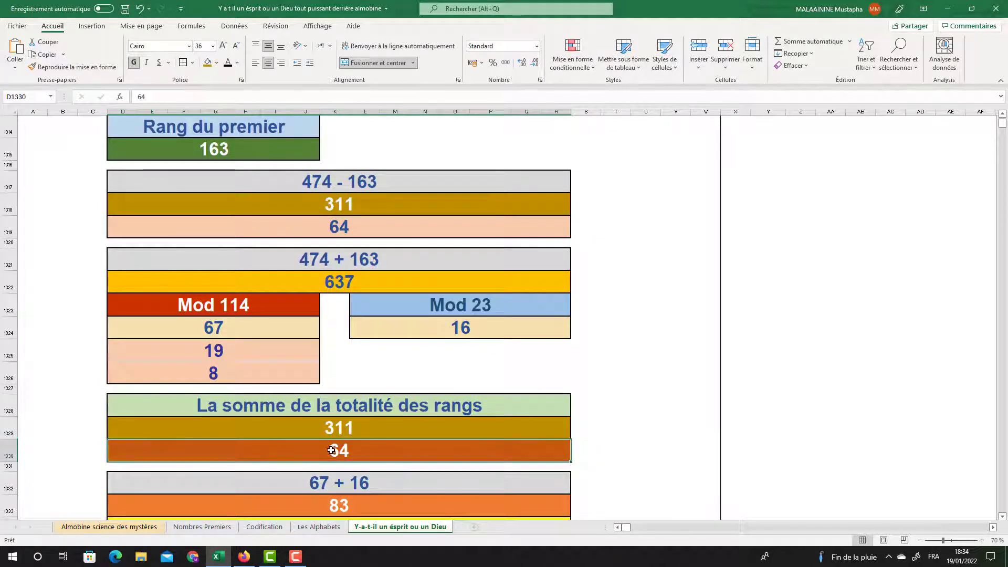
{"action": "left_click", "coordinate": [214, 333]}
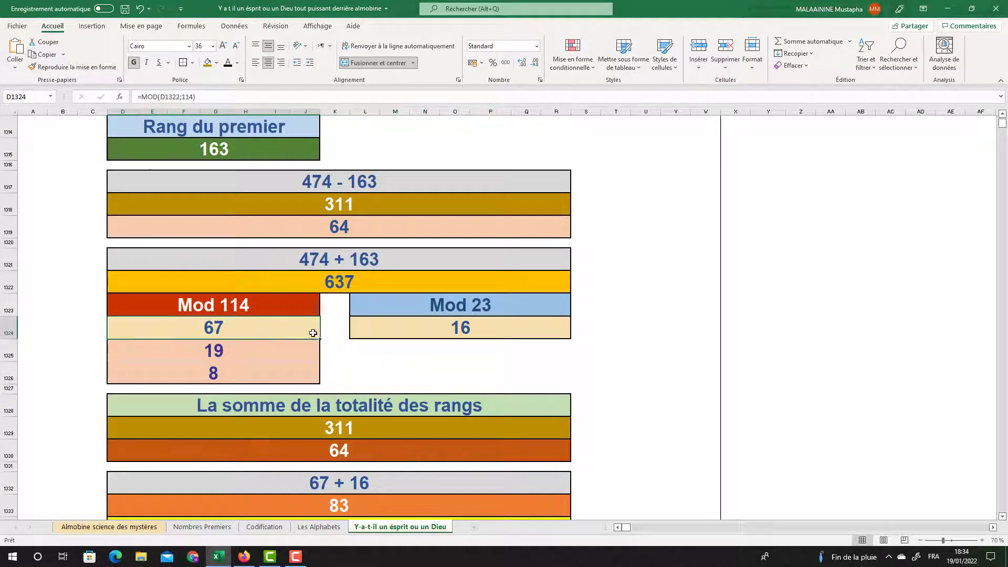
{"action": "left_click_drag", "start_coordinate": [219, 351], "coordinate": [218, 371]}
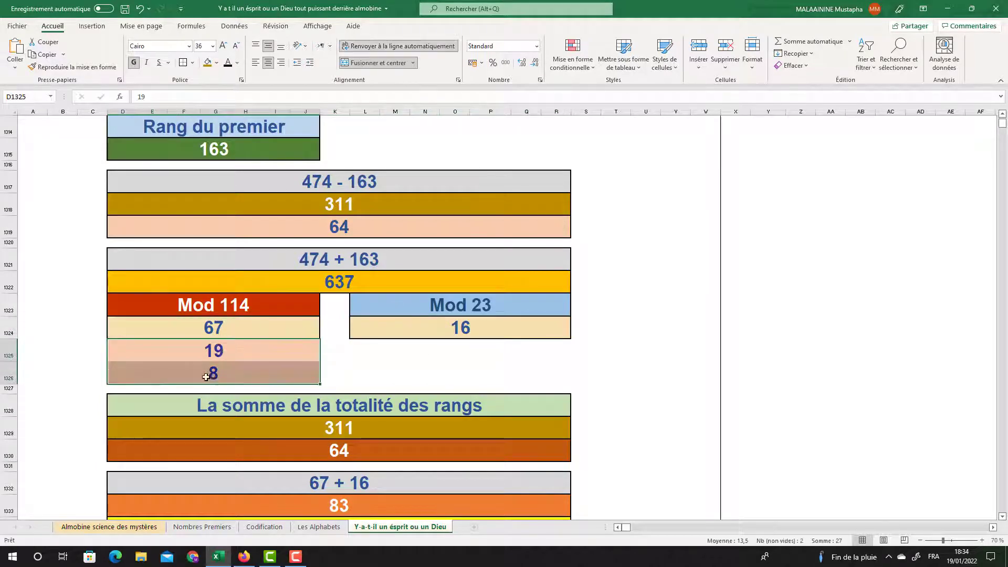
{"action": "left_click", "coordinate": [435, 326]}
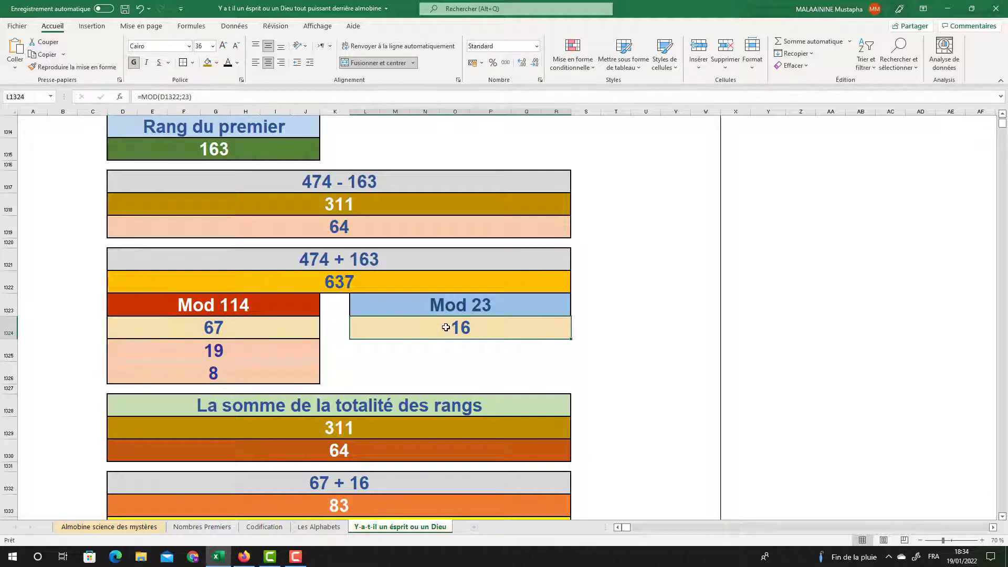
Step: Inspect the result cell of the 67 + 16 block and the rank cells beneath it
{"action": "scroll", "coordinate": [434, 331], "scroll_direction": "down", "scroll_amount": 2}
{"action": "left_click", "coordinate": [339, 385]}
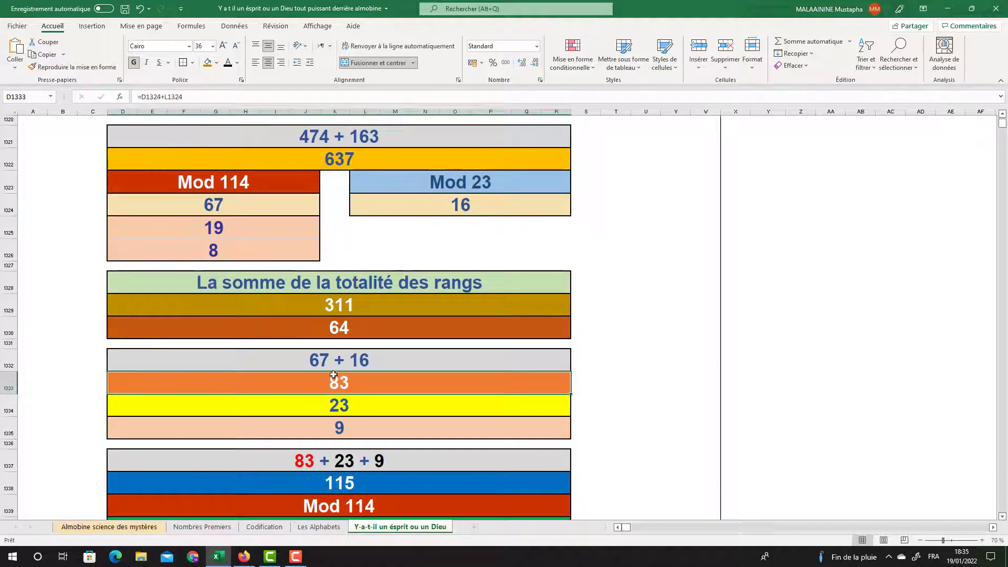
{"action": "scroll", "coordinate": [350, 376], "scroll_direction": "down", "scroll_amount": 1}
{"action": "left_click", "coordinate": [344, 350]}
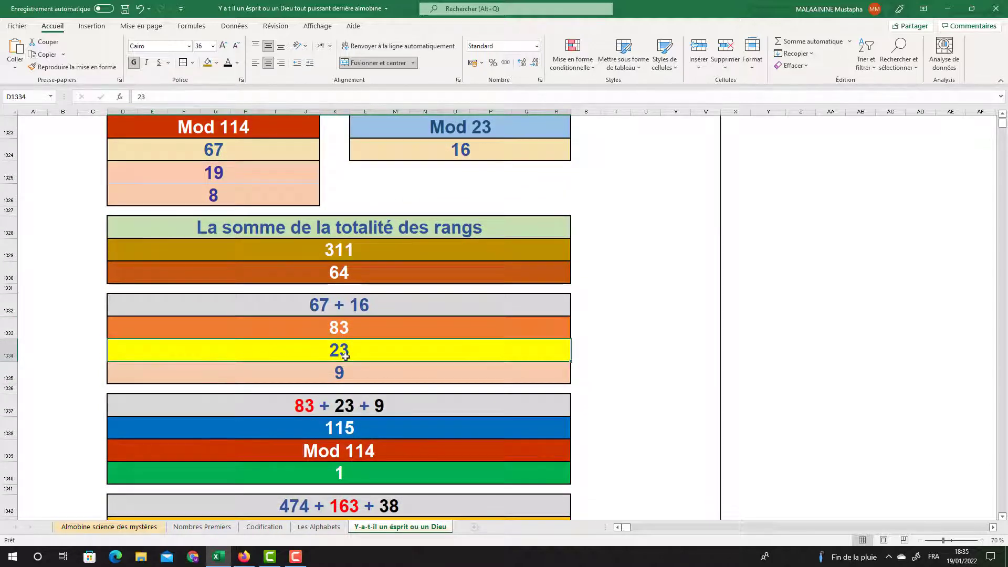
{"action": "left_click", "coordinate": [341, 374]}
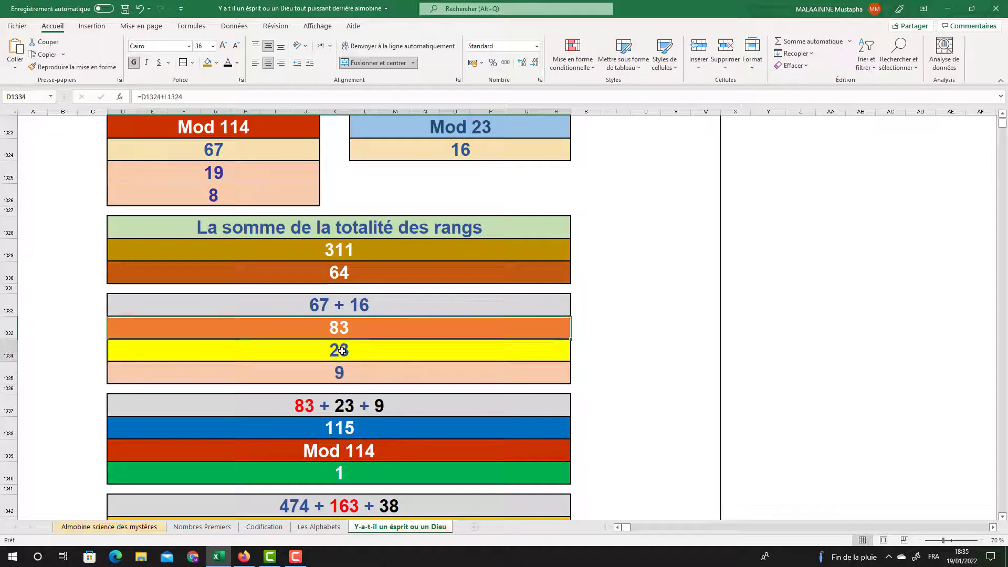
Step: Inspect the 83 + 23 + 9 sum and its Mod 114 formula
{"action": "scroll", "coordinate": [340, 354], "scroll_direction": "down", "scroll_amount": 1}
{"action": "left_click", "coordinate": [350, 362]}
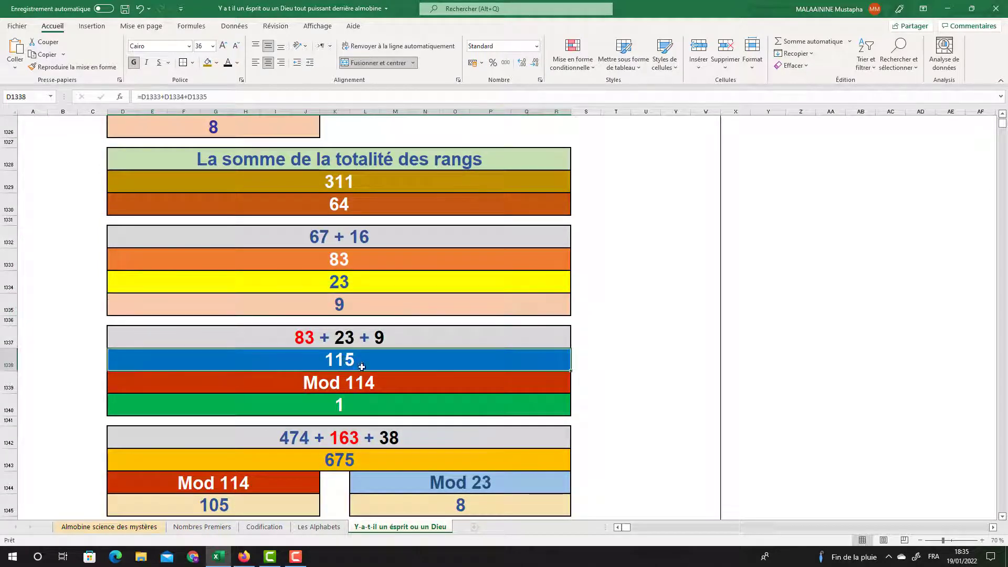
{"action": "left_click", "coordinate": [340, 412]}
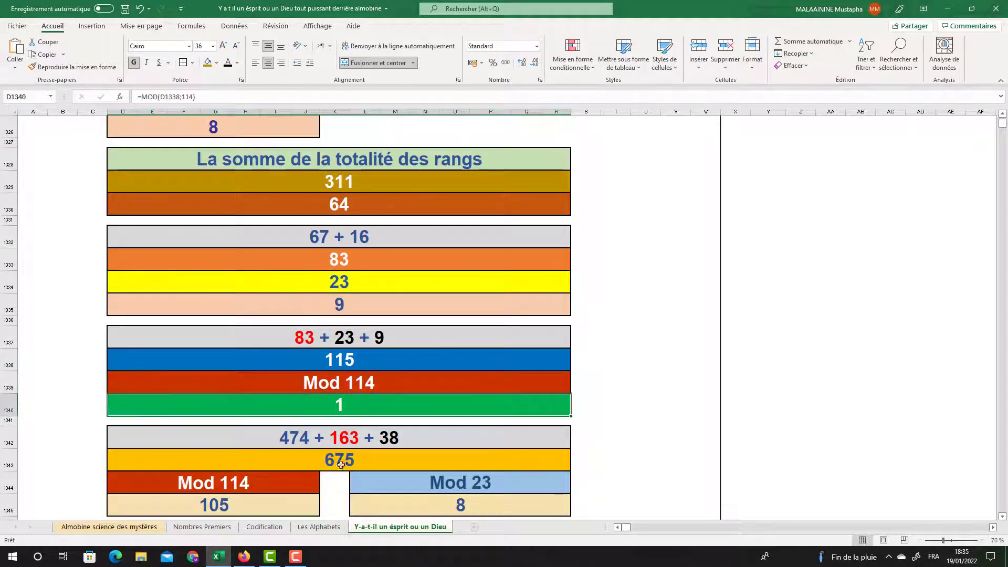
Step: Trace the source cells of the 474 + 163 + 38 sum formula, then close the formula unchanged
{"action": "double_click", "coordinate": [333, 462]}
{"action": "scroll", "coordinate": [327, 275], "scroll_direction": "up", "scroll_amount": 5}
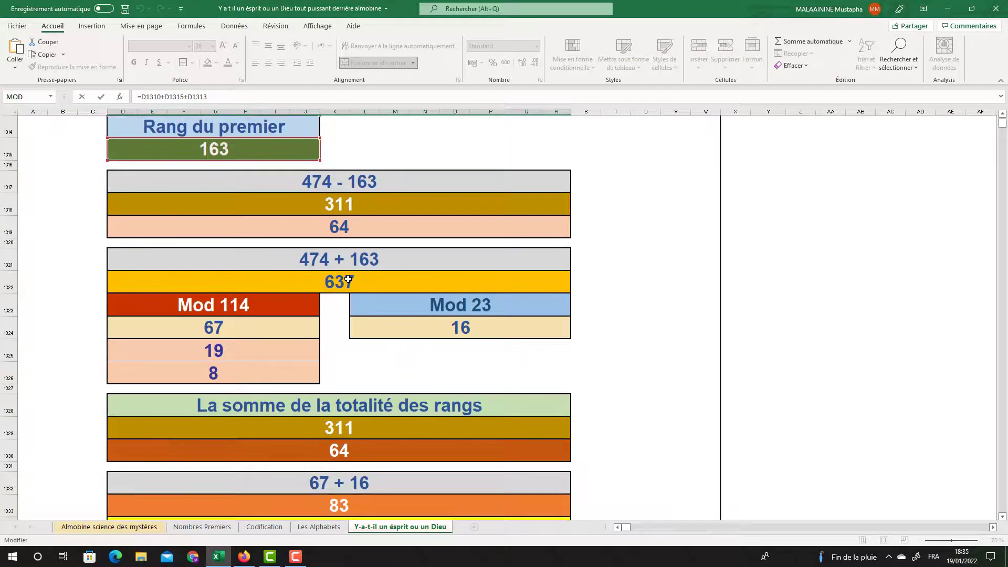
{"action": "scroll", "coordinate": [383, 306], "scroll_direction": "up", "scroll_amount": 1}
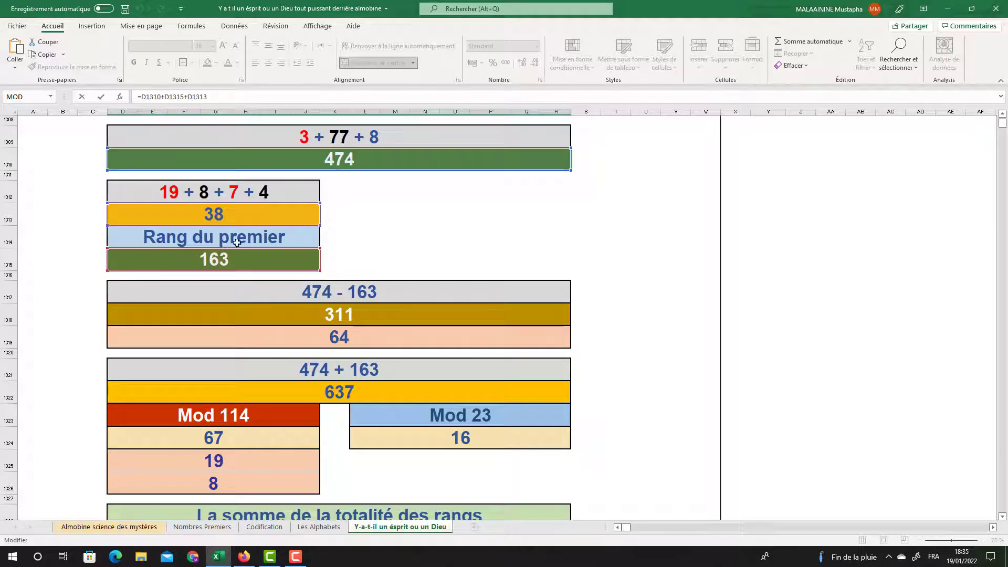
{"action": "key", "text": "Return"}
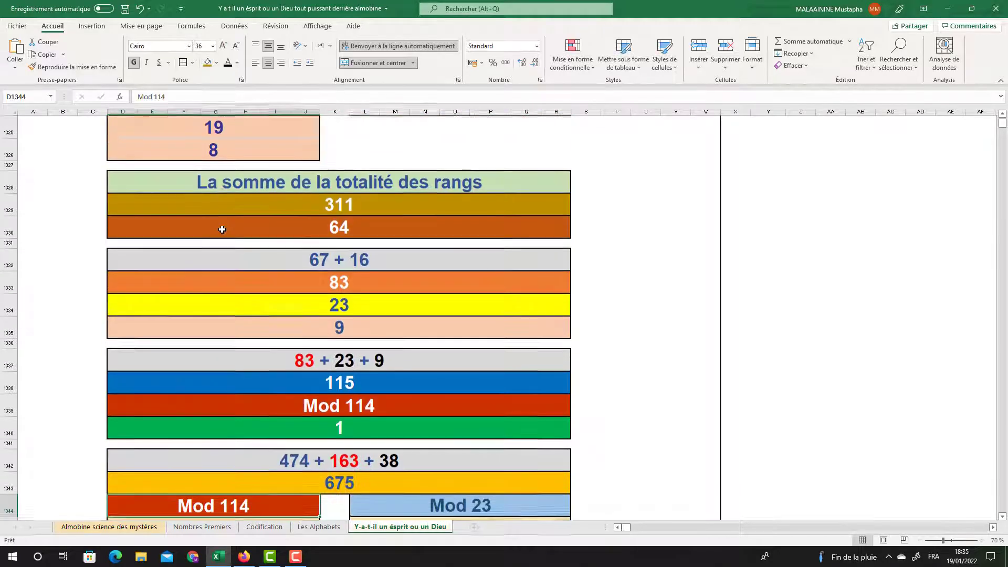
{"action": "key", "text": "Return"}
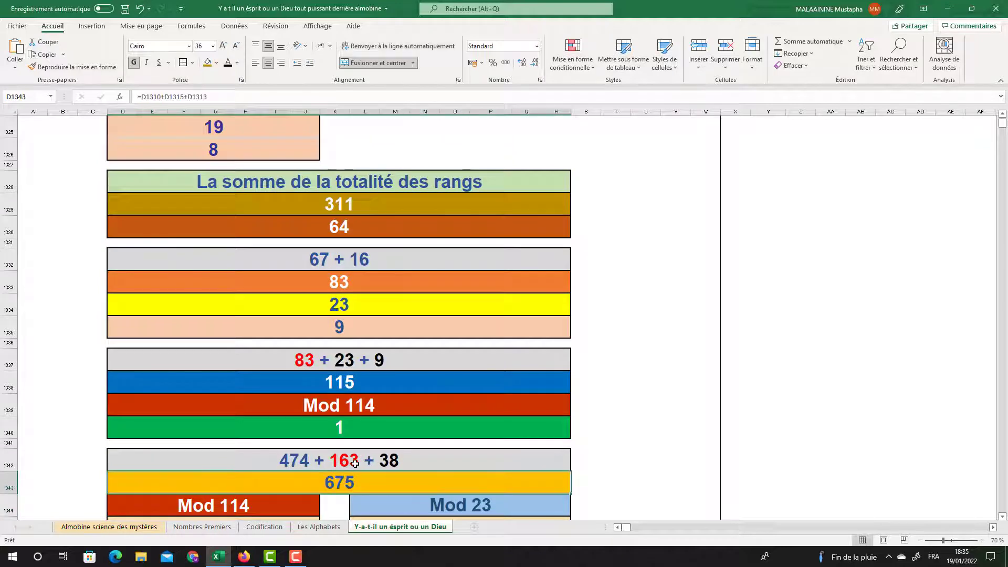
Step: Inspect the Mod 114 and Mod 23 formulas below the 474 + 163 + 38 sum
{"action": "scroll", "coordinate": [393, 446], "scroll_direction": "down", "scroll_amount": 2}
{"action": "left_click", "coordinate": [440, 408]}
{"action": "left_click", "coordinate": [231, 401]}
{"action": "left_click", "coordinate": [495, 411]}
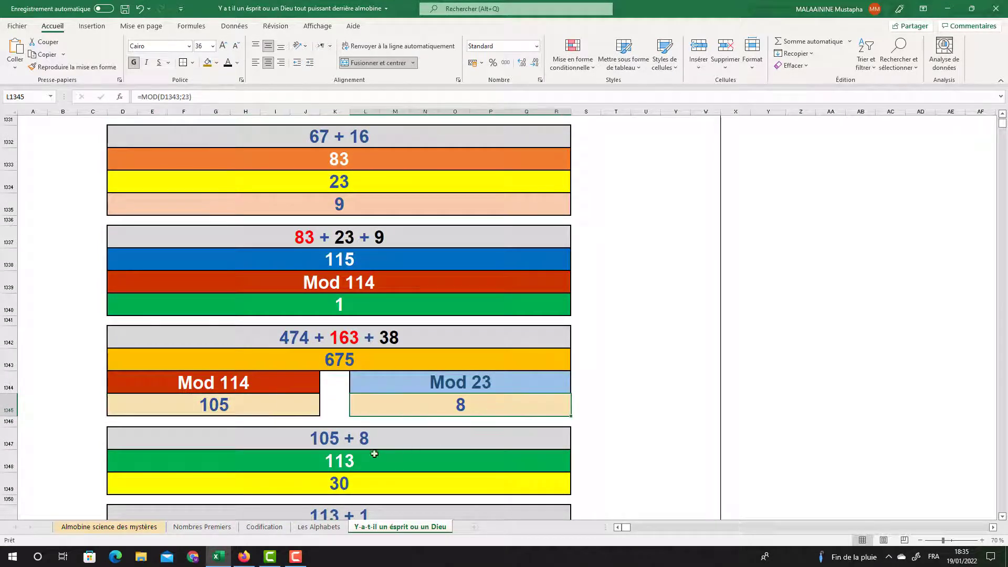
Step: Inspect the result cells of the 105 + 8 and 113 + 1 blocks
{"action": "left_click", "coordinate": [344, 455]}
{"action": "scroll", "coordinate": [353, 431], "scroll_direction": "down", "scroll_amount": 1}
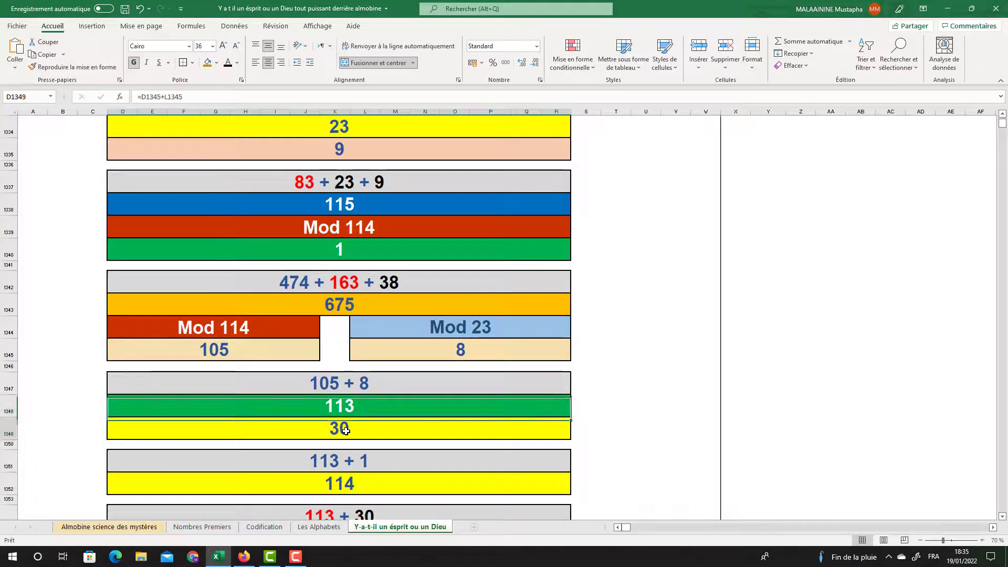
{"action": "scroll", "coordinate": [355, 272], "scroll_direction": "down", "scroll_amount": 1}
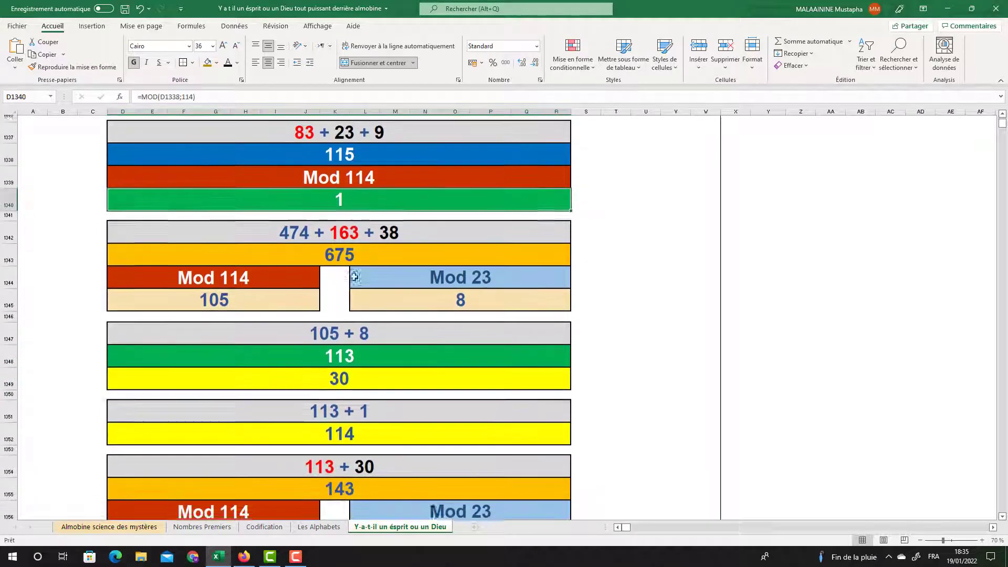
{"action": "left_click", "coordinate": [336, 426]}
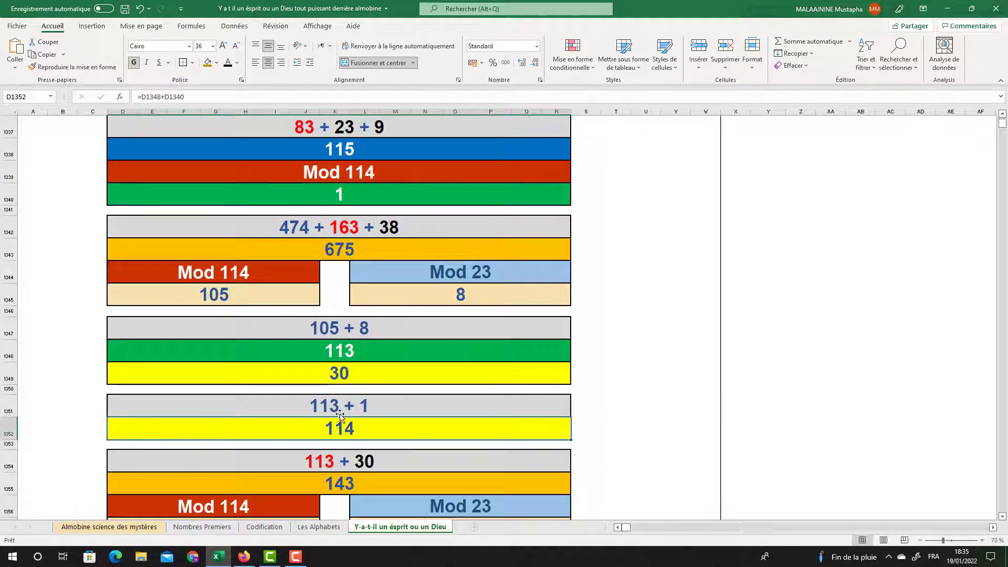
Step: Inspect the 113 + 30 sum with its Mod 114 and Mod 23 cells, and the 29 + 10 + 5 + 3 + 2 + 1 total
{"action": "scroll", "coordinate": [344, 358], "scroll_direction": "down", "scroll_amount": 2}
{"action": "left_click", "coordinate": [345, 362]}
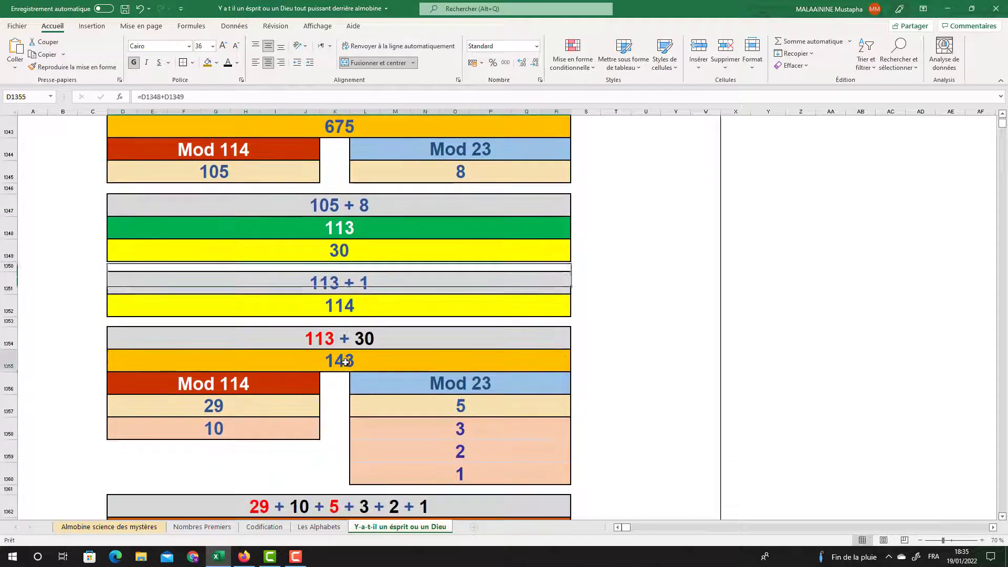
{"action": "left_click", "coordinate": [248, 402]}
{"action": "left_click", "coordinate": [444, 408]}
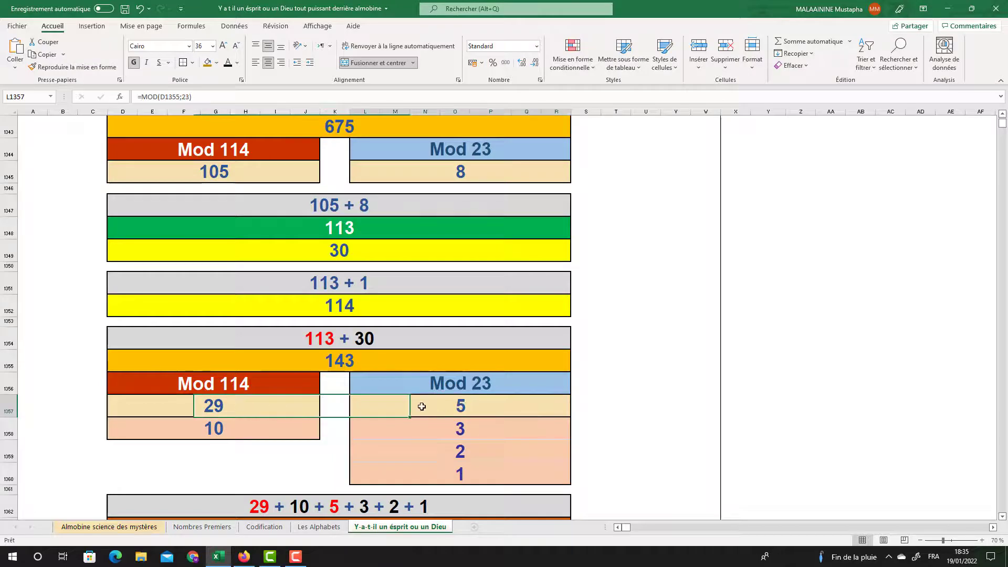
{"action": "scroll", "coordinate": [332, 454], "scroll_direction": "down", "scroll_amount": 1}
{"action": "left_click", "coordinate": [332, 454]}
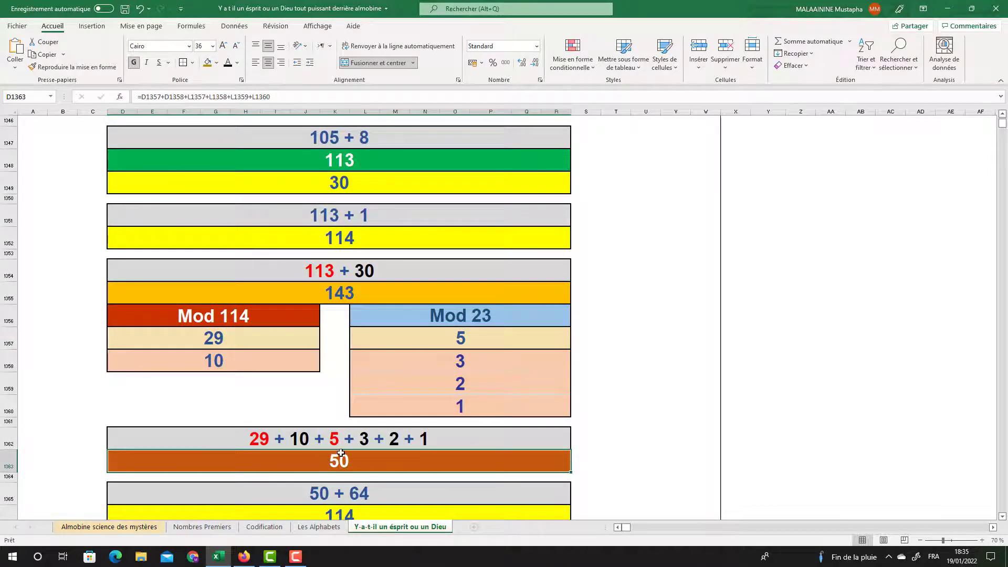
Step: Check the rank cell under "La somme de la totalité des rangs" against the 50 + 64 sum that uses it
{"action": "scroll", "coordinate": [336, 447], "scroll_direction": "up", "scroll_amount": 5}
{"action": "scroll", "coordinate": [340, 438], "scroll_direction": "up", "scroll_amount": 3}
{"action": "left_click", "coordinate": [340, 297]}
{"action": "scroll", "coordinate": [355, 319], "scroll_direction": "down", "scroll_amount": 7}
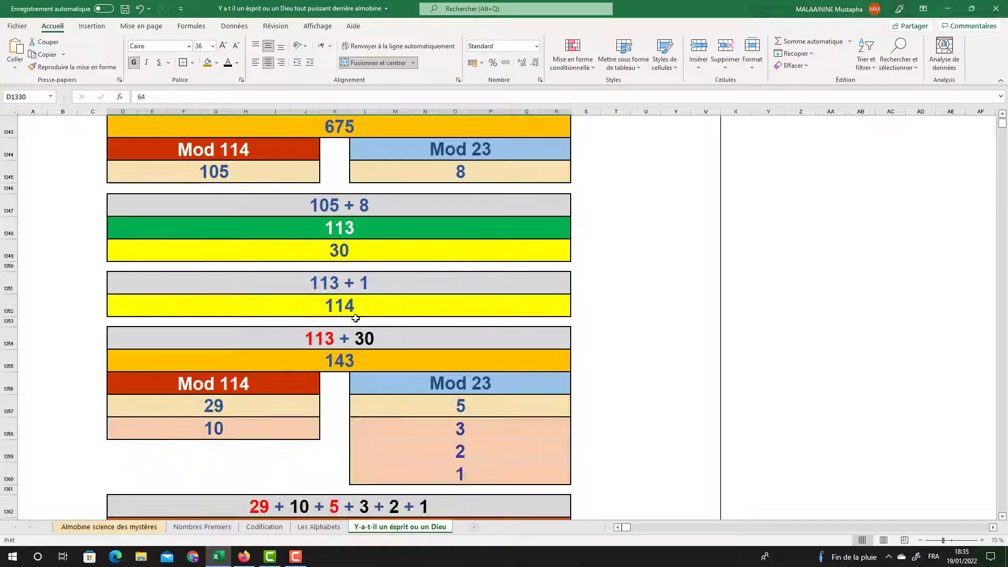
{"action": "scroll", "coordinate": [355, 318], "scroll_direction": "down", "scroll_amount": 3}
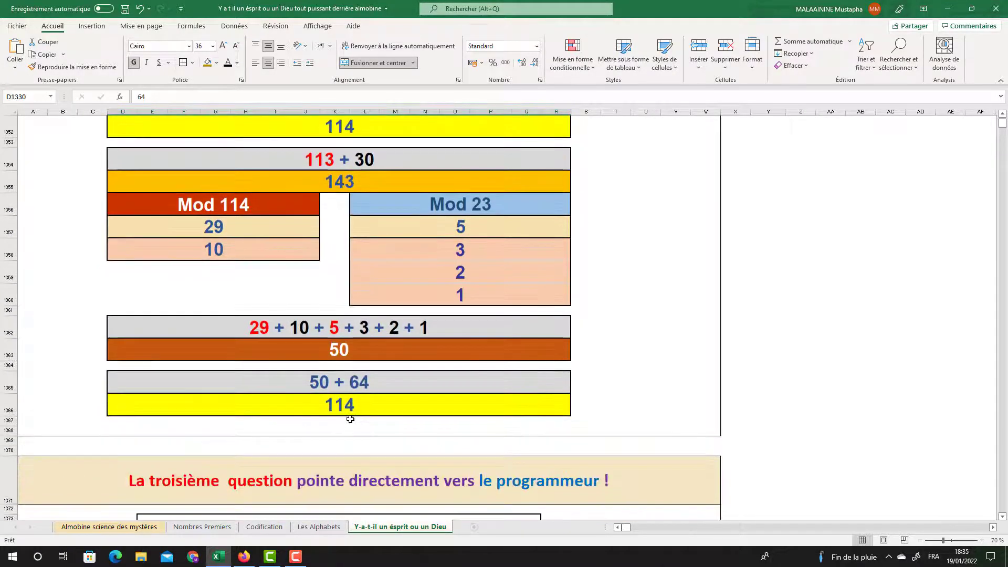
{"action": "left_click", "coordinate": [351, 407]}
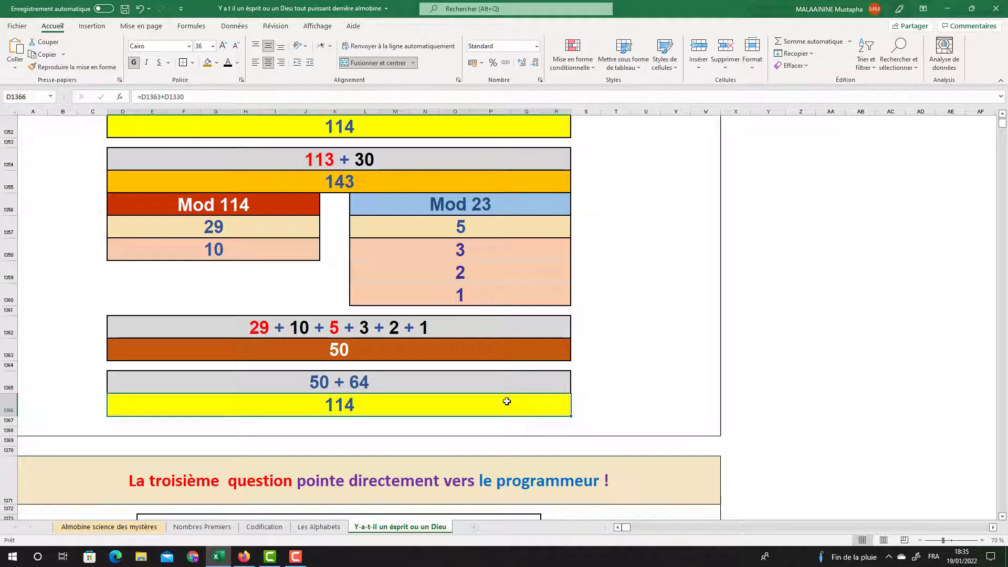
Step: Recheck the total under "La somme de la totalité des rangs", then go to the third question's section about the programmer
{"action": "scroll", "coordinate": [506, 401], "scroll_direction": "down", "scroll_amount": 4}
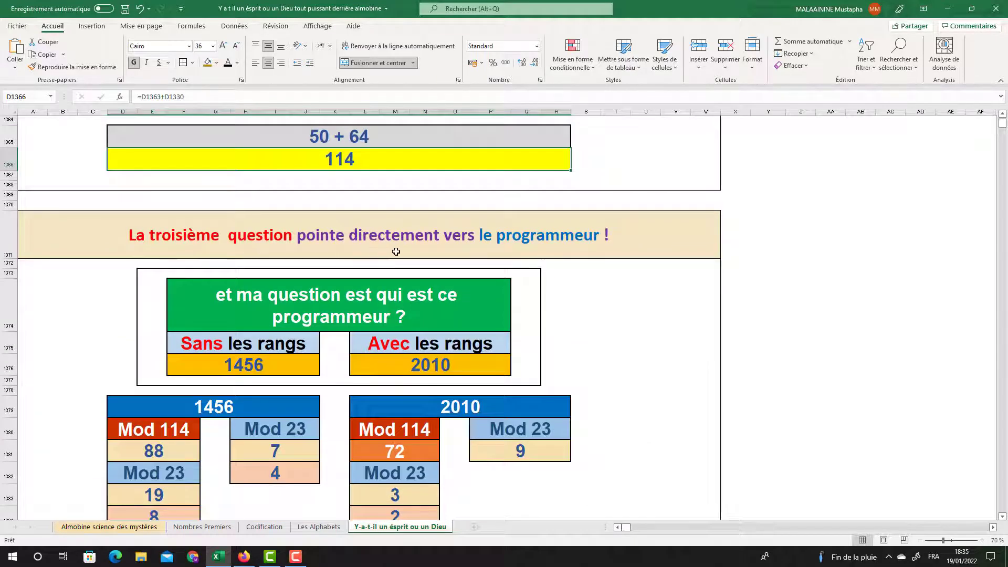
{"action": "scroll", "coordinate": [541, 251], "scroll_direction": "up", "scroll_amount": 15}
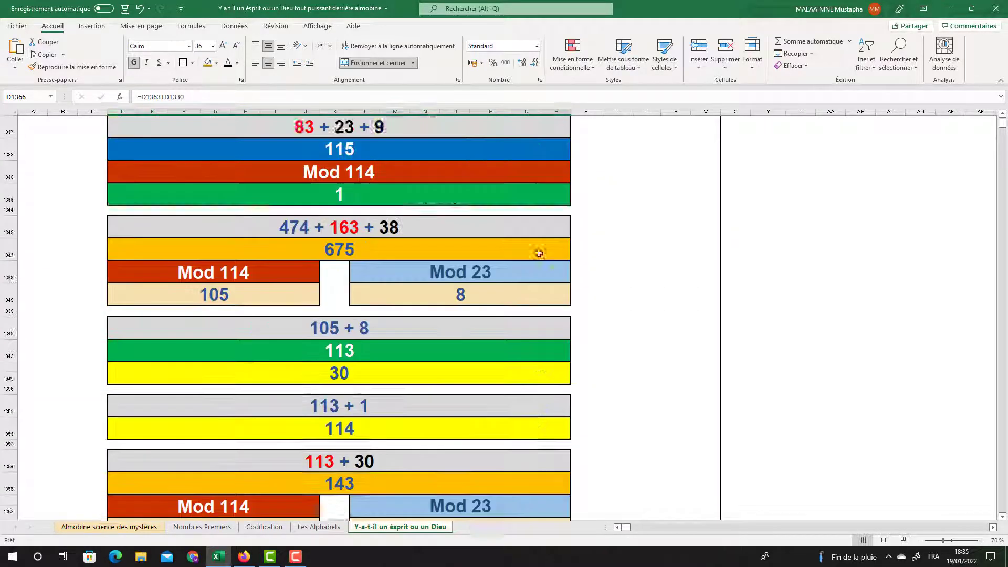
{"action": "left_click", "coordinate": [356, 372]}
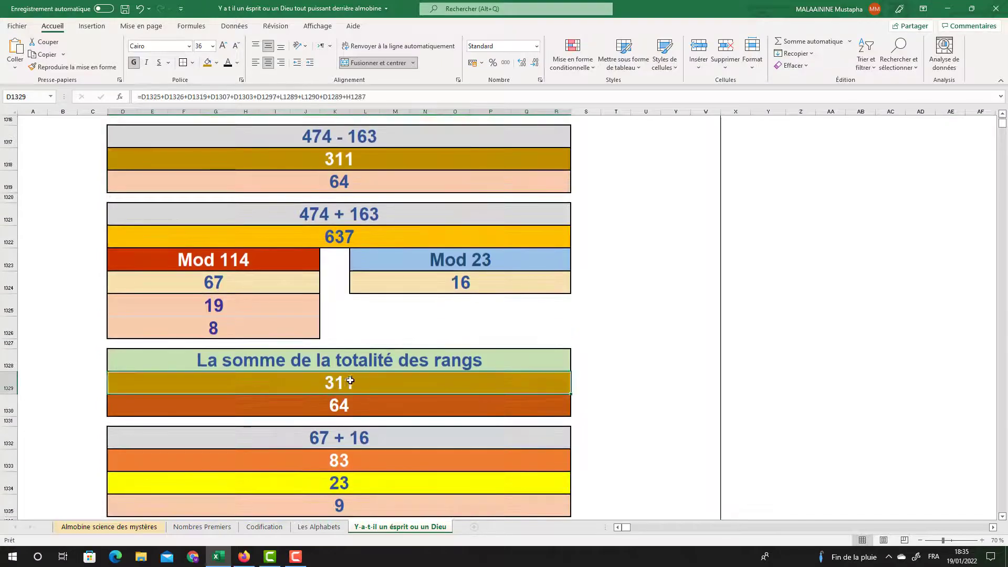
{"action": "scroll", "coordinate": [356, 371], "scroll_direction": "down", "scroll_amount": 14}
{"action": "scroll", "coordinate": [356, 371], "scroll_direction": "down", "scroll_amount": 5}
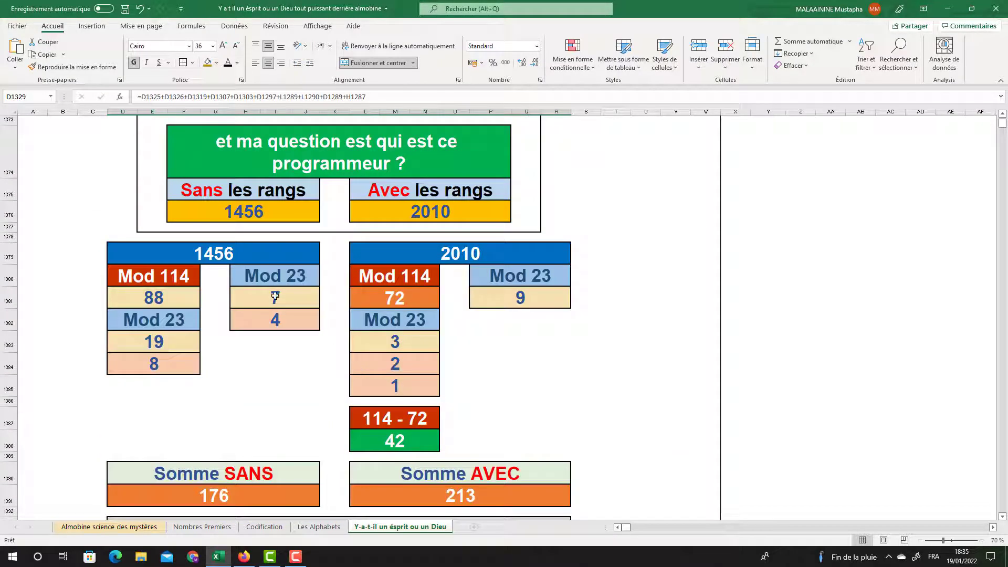
Step: Examine the ranges summed by the Somme SANS and Somme AVEC formulas of the third question, leaving both unchanged
{"action": "scroll", "coordinate": [314, 260], "scroll_direction": "down", "scroll_amount": 1}
{"action": "double_click", "coordinate": [225, 411]}
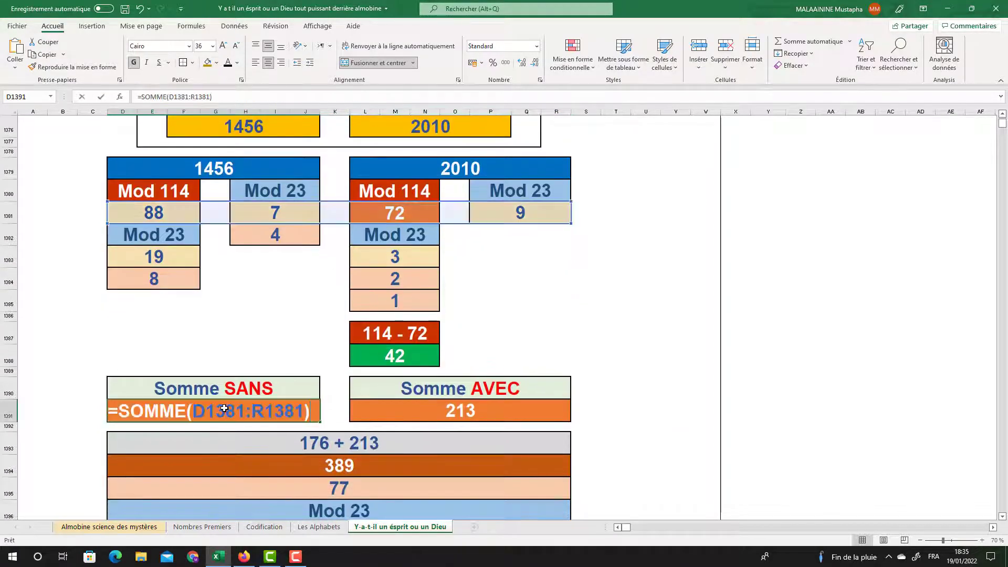
{"action": "key", "text": "Escape"}
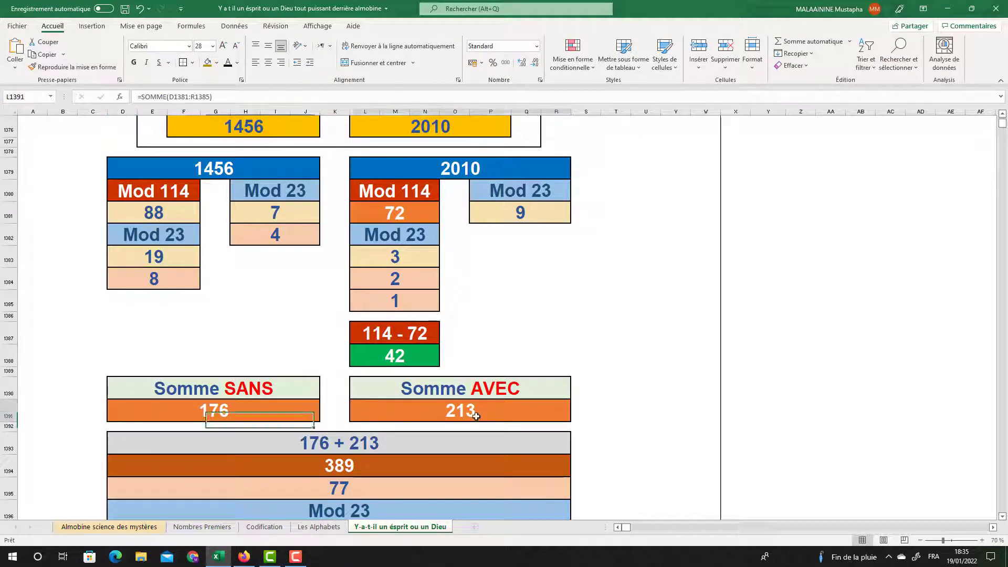
{"action": "left_click", "coordinate": [476, 414]}
{"action": "double_click", "coordinate": [475, 414]}
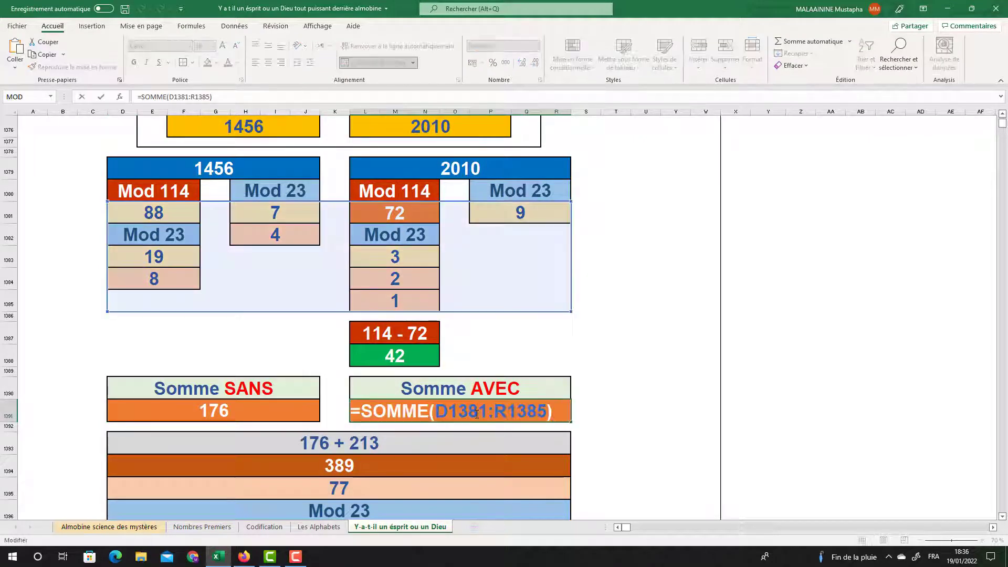
{"action": "key", "text": "Return"}
Step: Inspect the Mod 114 cell of 2010, the 114 - 72 difference, and the Somme SANS and Somme AVEC cells
{"action": "left_click_drag", "start_coordinate": [395, 213], "coordinate": [384, 297]}
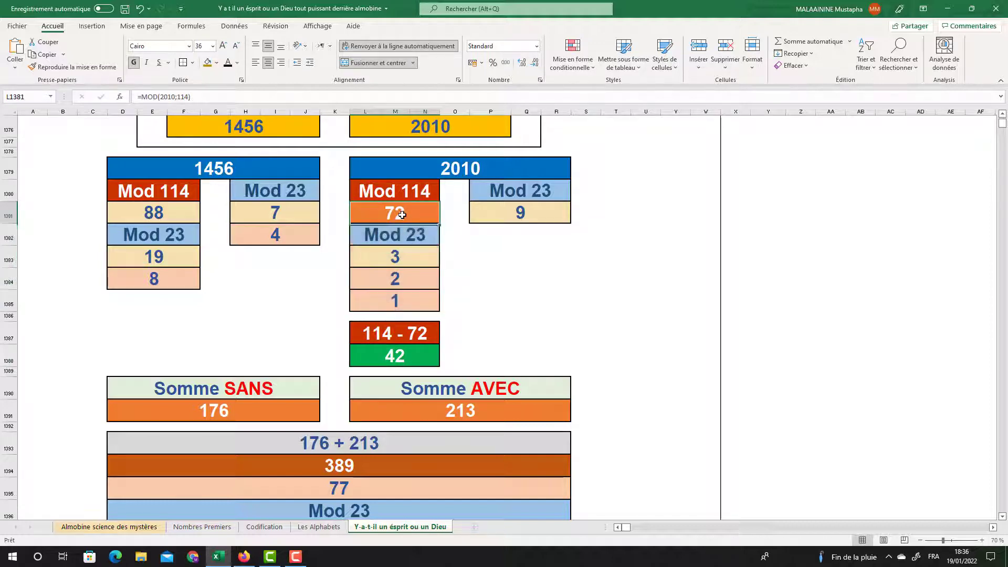
{"action": "left_click", "coordinate": [401, 358]}
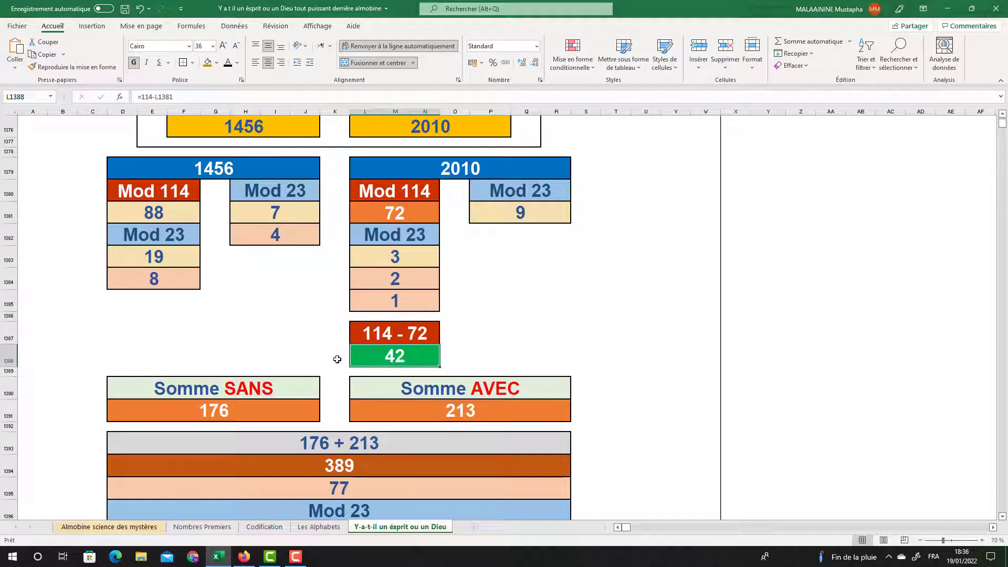
{"action": "left_click", "coordinate": [222, 407]}
{"action": "left_click", "coordinate": [388, 412]}
Step: Inspect the 176 + 213 sum formula and the rank cell beneath it
{"action": "key", "text": "Down"}
{"action": "key", "text": "Down"}
{"action": "key", "text": "Down"}
{"action": "scroll", "coordinate": [384, 429], "scroll_direction": "down", "scroll_amount": 1}
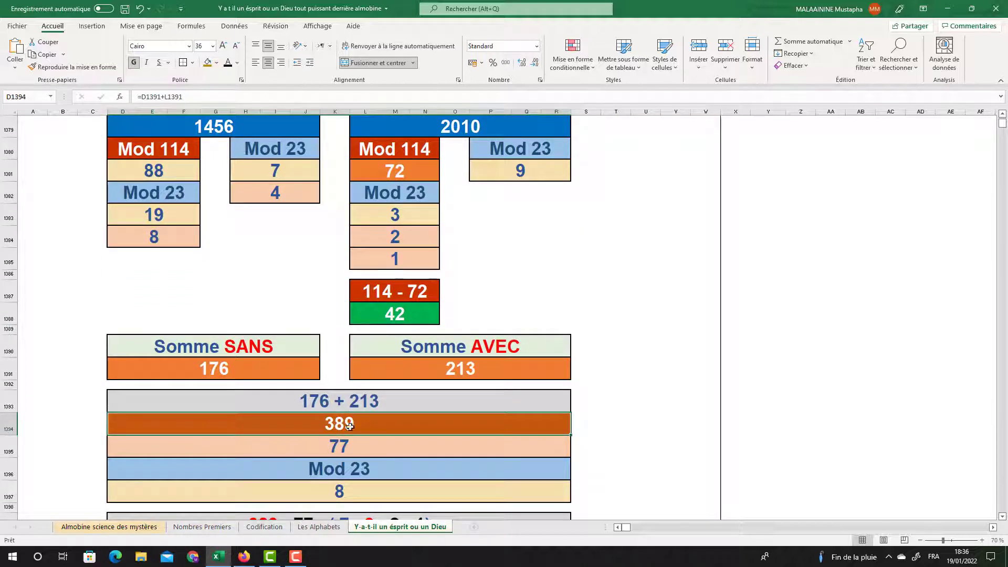
{"action": "left_click", "coordinate": [345, 448]}
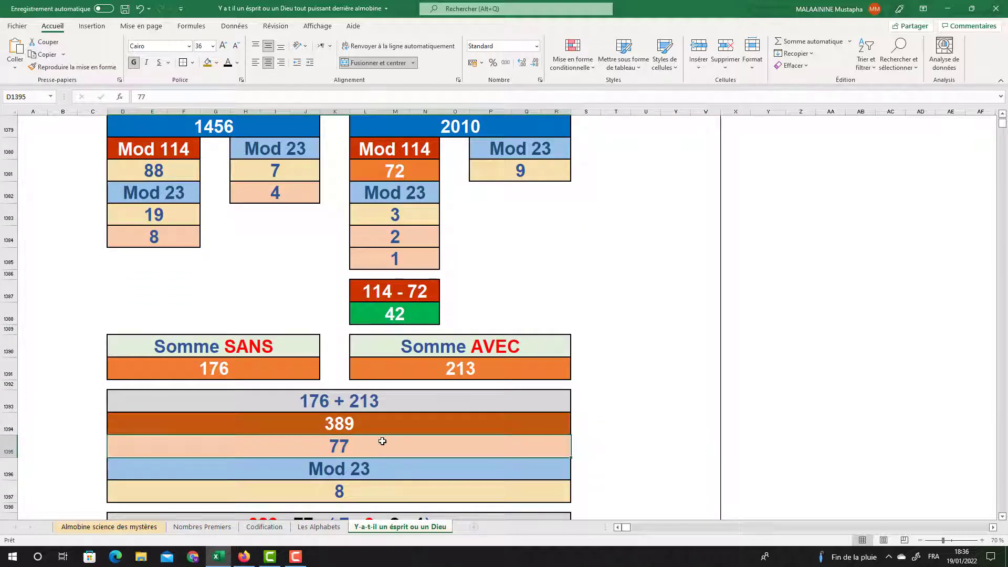
Step: Inspect the Mod 23 cell under 176 + 213, the result cell of 389 - 77 - ( 7 - 3 - 2 - 1), and the 114 - 72 difference
{"action": "scroll", "coordinate": [383, 441], "scroll_direction": "down", "scroll_amount": 1}
{"action": "left_click", "coordinate": [342, 434]}
{"action": "scroll", "coordinate": [349, 431], "scroll_direction": "down", "scroll_amount": 1}
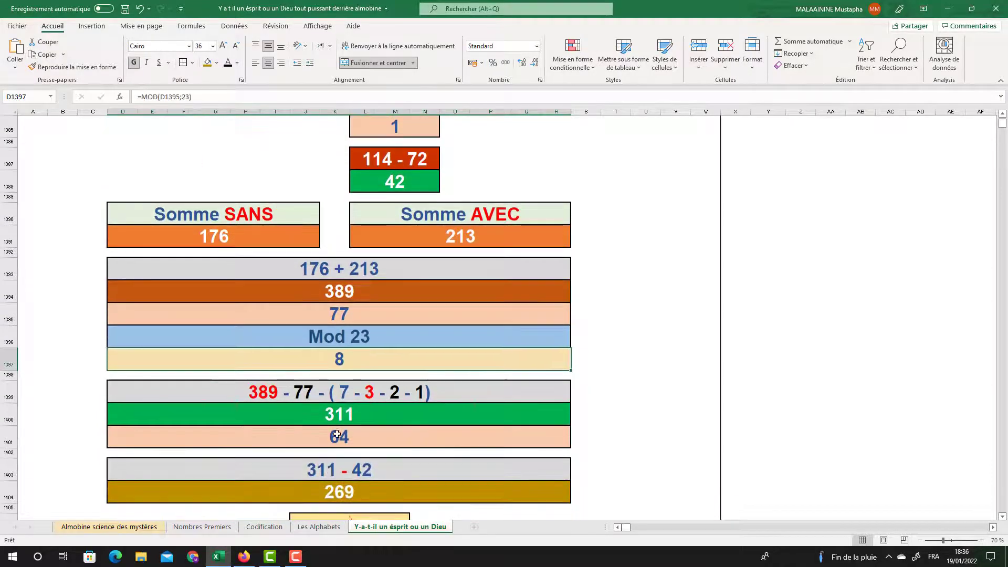
{"action": "left_click", "coordinate": [344, 420]}
{"action": "left_click", "coordinate": [406, 185]}
Step: Inspect the 311 - 42 result, highlight the الله letter table beneath it, and recheck the 389 - 77 - ( 7 - 3 - 2 - 1) formula
{"action": "scroll", "coordinate": [385, 271], "scroll_direction": "down", "scroll_amount": 3}
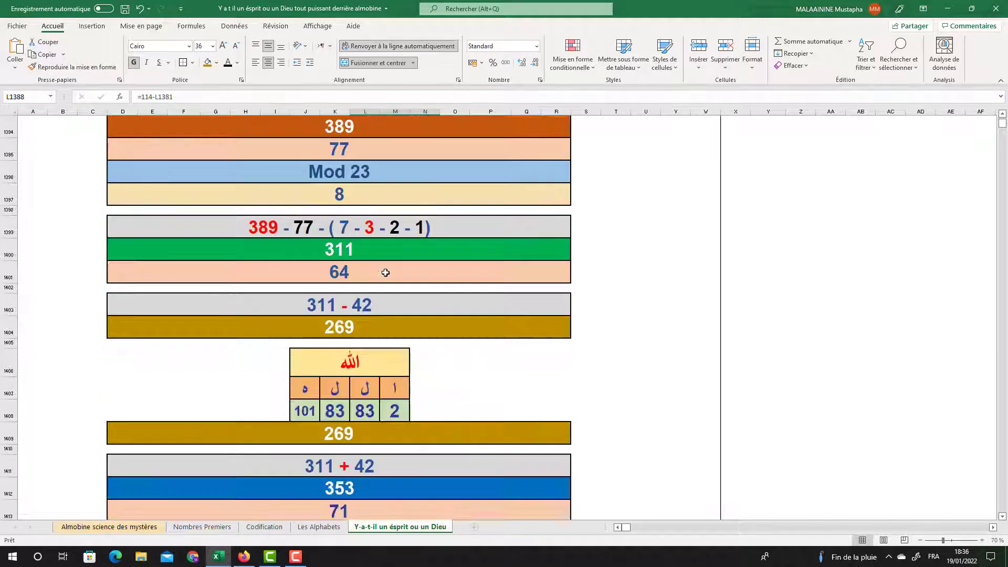
{"action": "left_click", "coordinate": [352, 333]}
{"action": "left_click_drag", "start_coordinate": [124, 350], "coordinate": [527, 417]}
{"action": "left_click", "coordinate": [338, 252]}
Step: Inspect the 311 + 42 sum, the two rank cells beneath it, and the 71 + 20 sum
{"action": "scroll", "coordinate": [339, 251], "scroll_direction": "down", "scroll_amount": 2}
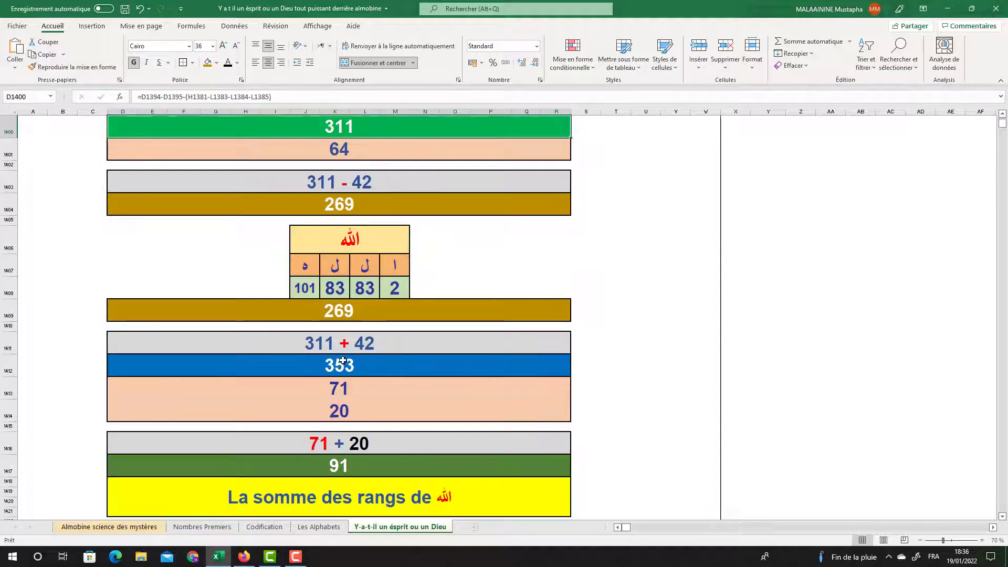
{"action": "left_click", "coordinate": [342, 360]}
{"action": "left_click", "coordinate": [344, 391]}
{"action": "left_click", "coordinate": [321, 415]}
{"action": "scroll", "coordinate": [374, 431], "scroll_direction": "down", "scroll_amount": 3}
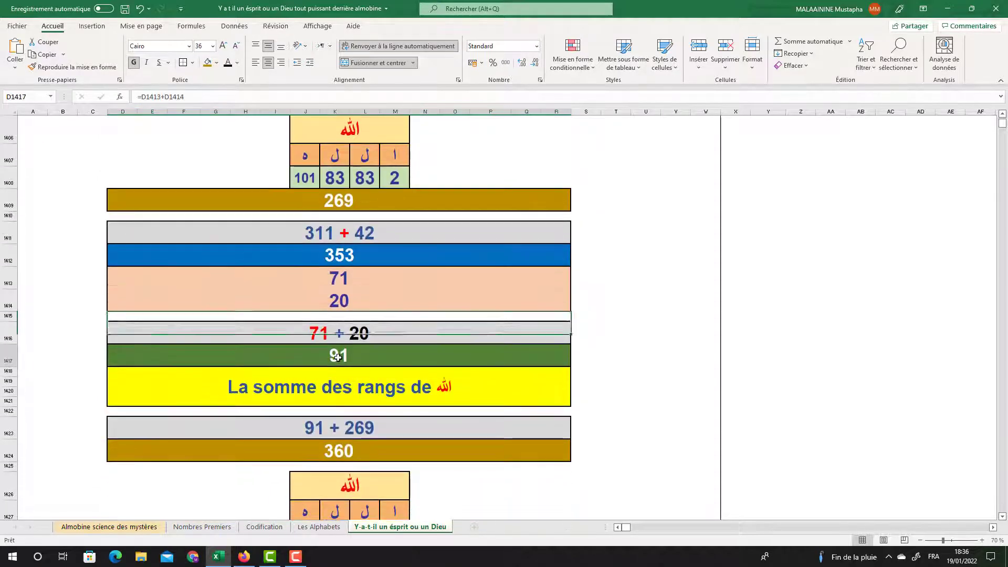
{"action": "left_click", "coordinate": [370, 344]}
Step: Highlight the block with the الله letter table and its ranks beneath the 91 + 269 sum
{"action": "scroll", "coordinate": [370, 340], "scroll_direction": "down", "scroll_amount": 1}
{"action": "scroll", "coordinate": [370, 340], "scroll_direction": "down", "scroll_amount": 1}
{"action": "left_click_drag", "start_coordinate": [152, 289], "coordinate": [547, 401]}
{"action": "scroll", "coordinate": [511, 319], "scroll_direction": "down", "scroll_amount": 4}
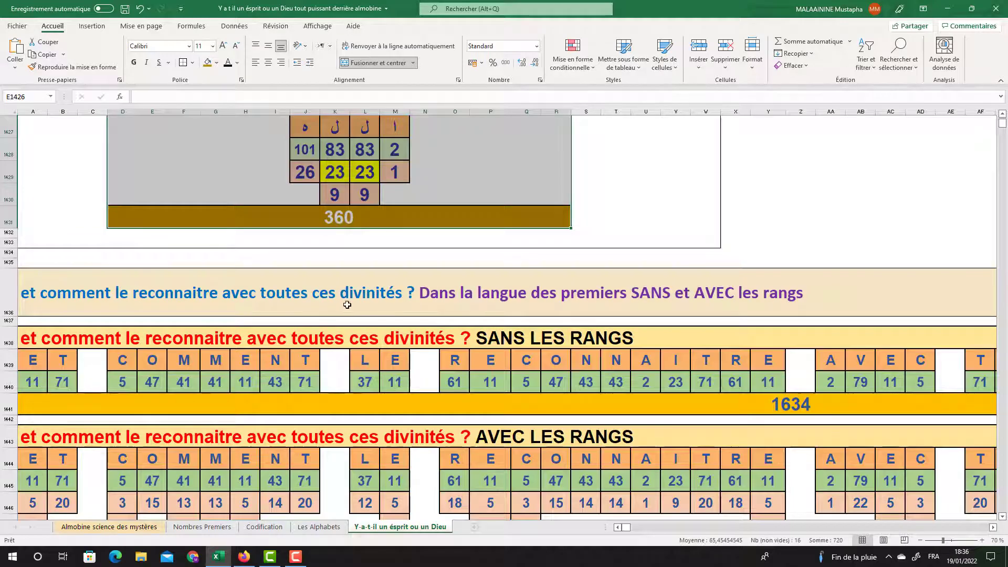
Step: Go to the section on recognising him among all divinities and select its SANS LES RANGS and AVEC LES RANGS headings in turn
{"action": "scroll", "coordinate": [412, 305], "scroll_direction": "down", "scroll_amount": 1}
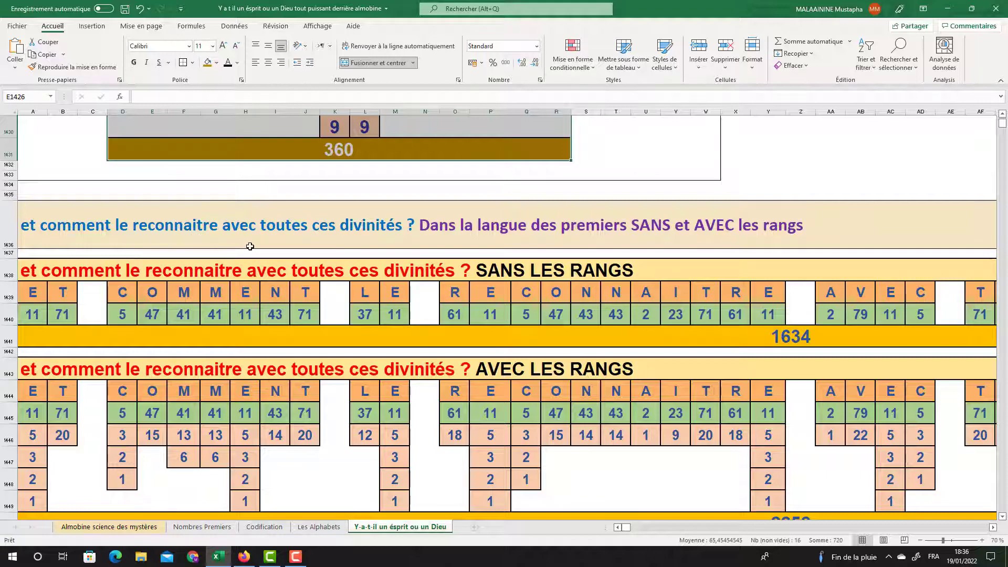
{"action": "scroll", "coordinate": [250, 246], "scroll_direction": "down", "scroll_amount": 2}
{"action": "left_click", "coordinate": [480, 223]}
{"action": "scroll", "coordinate": [479, 223], "scroll_direction": "down", "scroll_amount": 1}
{"action": "left_click", "coordinate": [485, 209]}
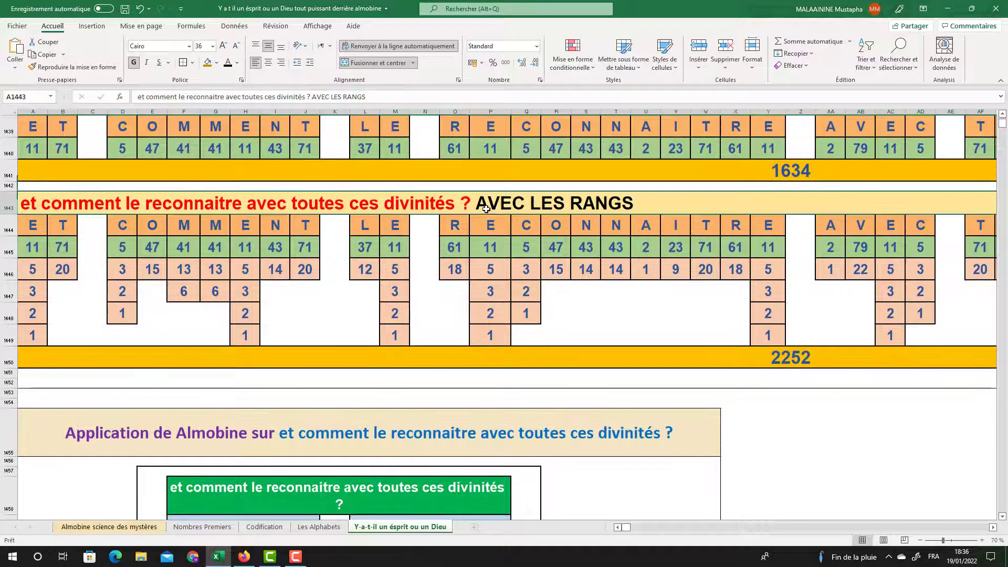
Step: Set the font size of the green "et comment le reconnaitre avec toutes ces divinités ?" heading to 27
{"action": "scroll", "coordinate": [486, 209], "scroll_direction": "down", "scroll_amount": 3}
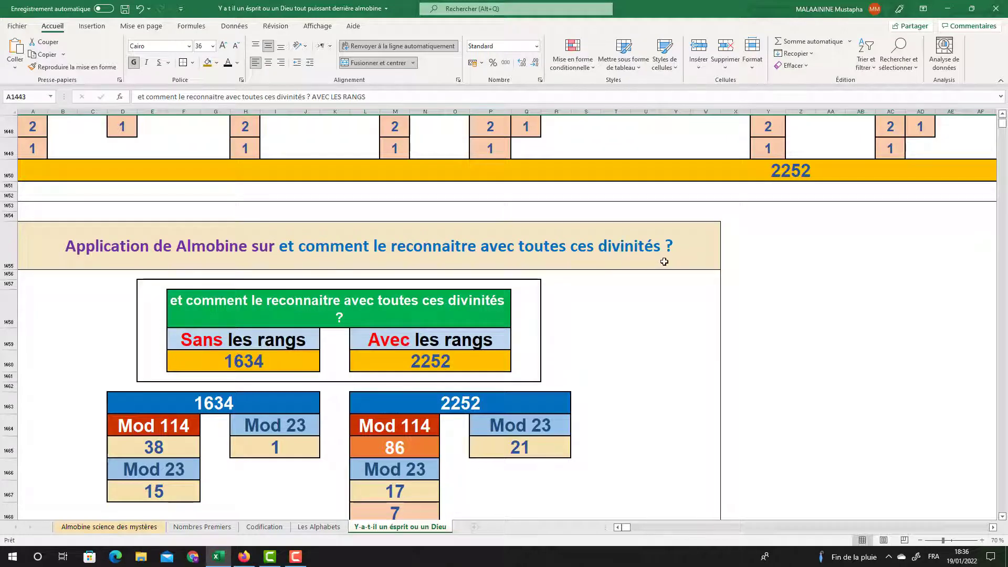
{"action": "left_click", "coordinate": [317, 300]}
{"action": "left_click", "coordinate": [205, 48]}
{"action": "type", "text": "27"}
{"action": "key", "text": "Return"}
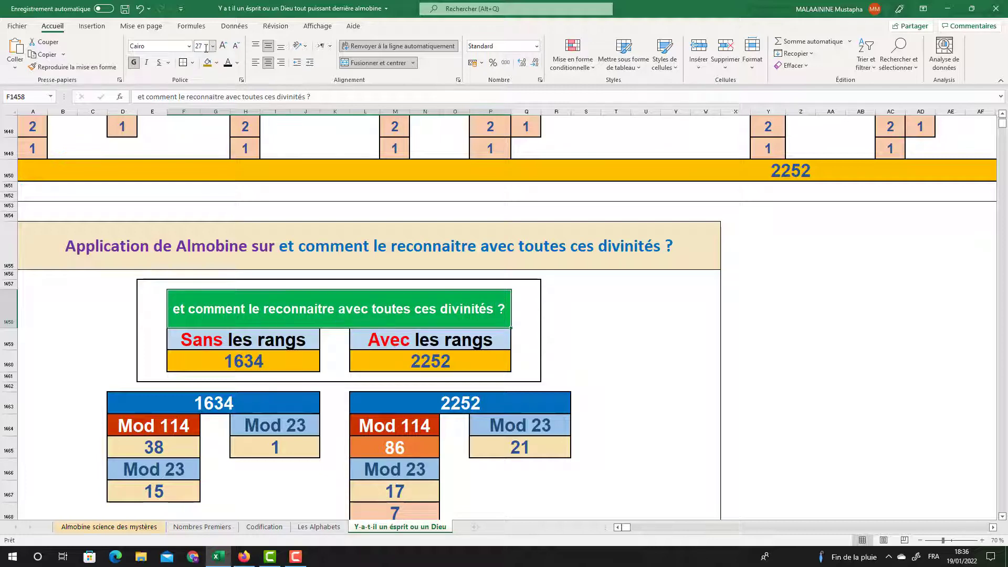
Step: Inspect the Mod 114 cells of 1634 and 2252, plus the Mod 23 and rank cells in the Mod 114 column of 2252
{"action": "scroll", "coordinate": [325, 305], "scroll_direction": "down", "scroll_amount": 3}
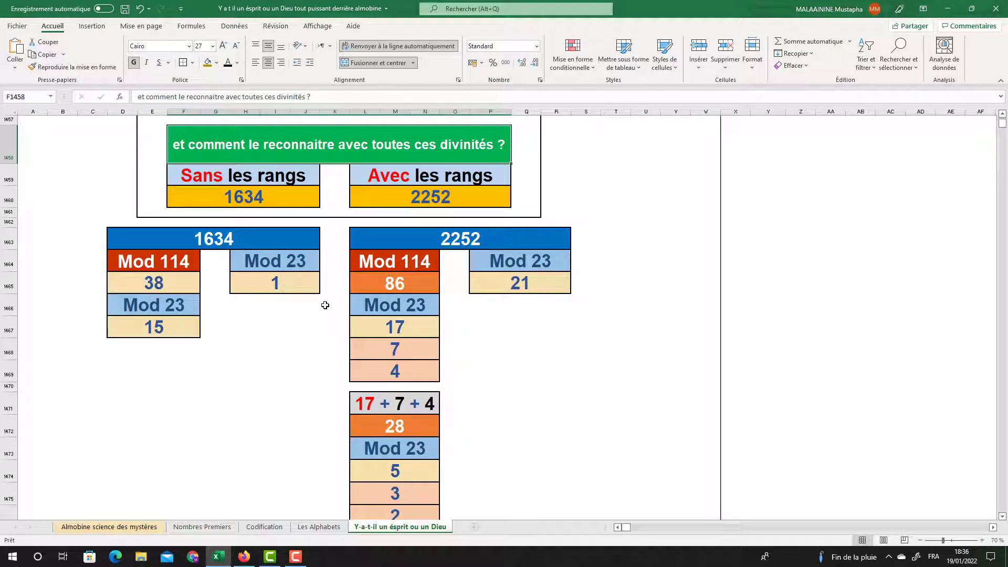
{"action": "left_click_drag", "start_coordinate": [389, 283], "coordinate": [378, 417]}
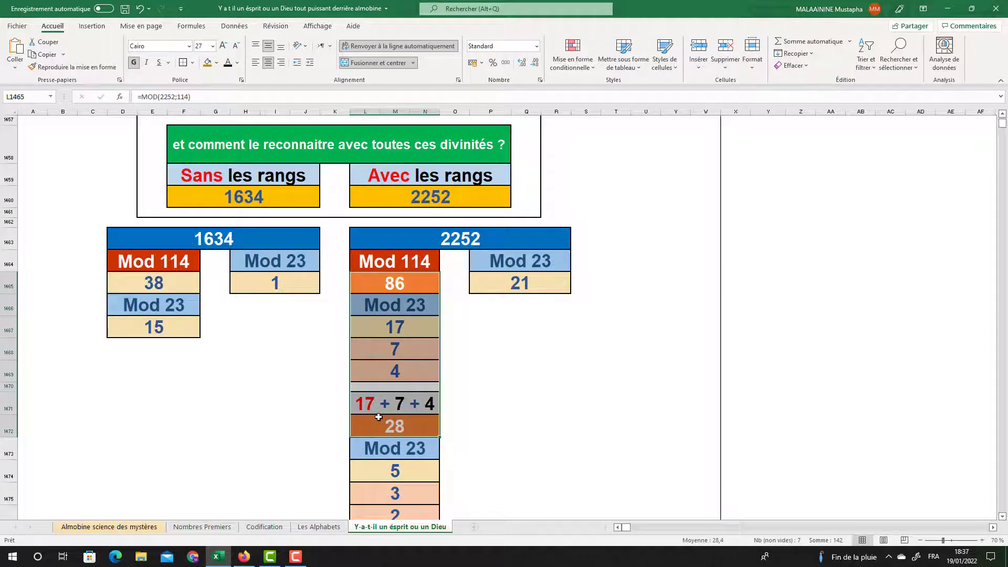
{"action": "left_click", "coordinate": [270, 304]}
{"action": "left_click", "coordinate": [156, 282]}
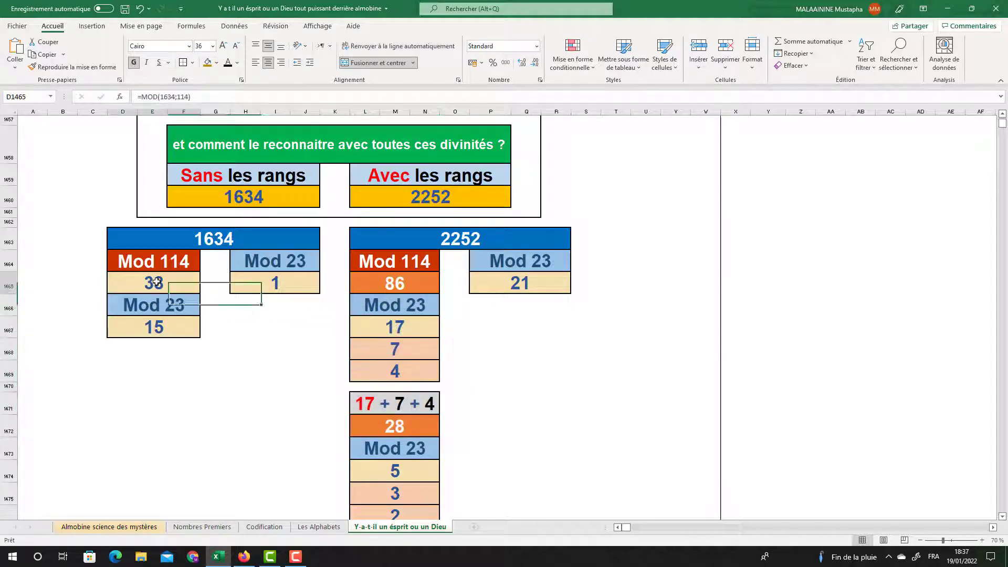
{"action": "left_click_drag", "start_coordinate": [394, 287], "coordinate": [396, 317]}
{"action": "left_click", "coordinate": [397, 318]}
{"action": "left_click", "coordinate": [399, 346]}
{"action": "left_click", "coordinate": [398, 369]}
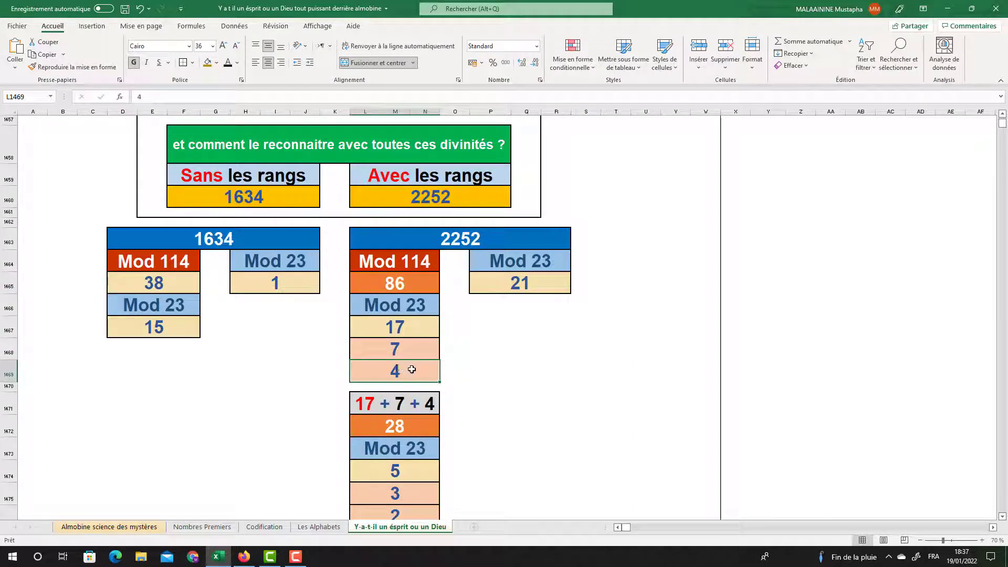
Step: Recheck the Mod 23 and rank cells feeding 17 + 7 + 4, and inspect that sum's formula
{"action": "left_click", "coordinate": [405, 331]}
{"action": "left_click", "coordinate": [398, 349]}
{"action": "left_click", "coordinate": [396, 370]}
{"action": "left_click", "coordinate": [399, 425]}
Step: Inspect the Mod 23 cell and the three ranks beneath the 17 + 7 + 4 sum in the 2252 column
{"action": "scroll", "coordinate": [398, 425], "scroll_direction": "down", "scroll_amount": 2}
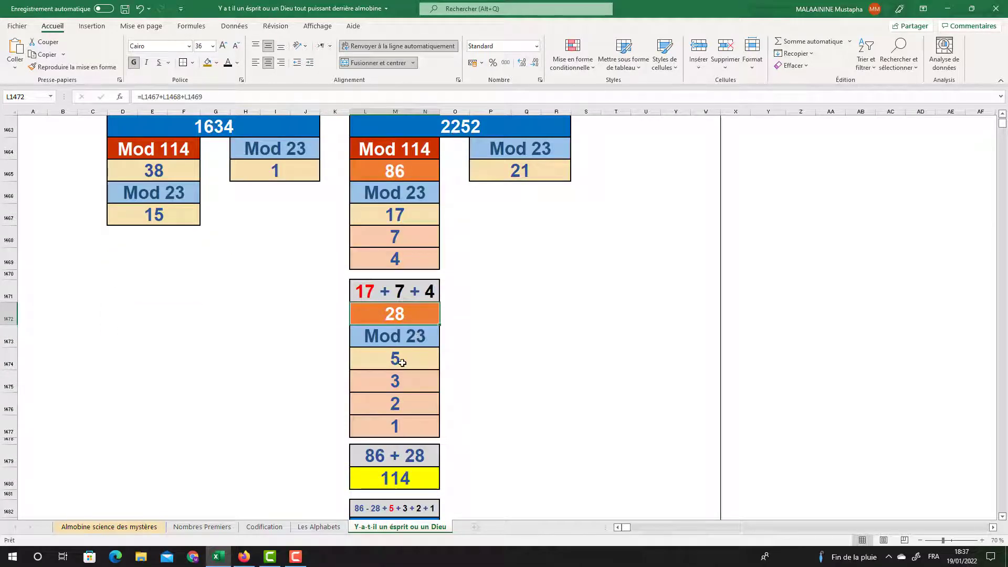
{"action": "left_click", "coordinate": [402, 362]}
{"action": "left_click", "coordinate": [399, 381]}
{"action": "left_click", "coordinate": [397, 403]}
{"action": "left_click", "coordinate": [396, 426]}
Step: Trace the Mod 114 cell of 2252 and the 17 + 7 + 4 sum to the 86 + 28 total
{"action": "left_click", "coordinate": [388, 171]}
{"action": "left_click", "coordinate": [395, 215]}
{"action": "left_click", "coordinate": [395, 313]}
{"action": "scroll", "coordinate": [398, 409], "scroll_direction": "down", "scroll_amount": 1}
{"action": "left_click", "coordinate": [397, 410]}
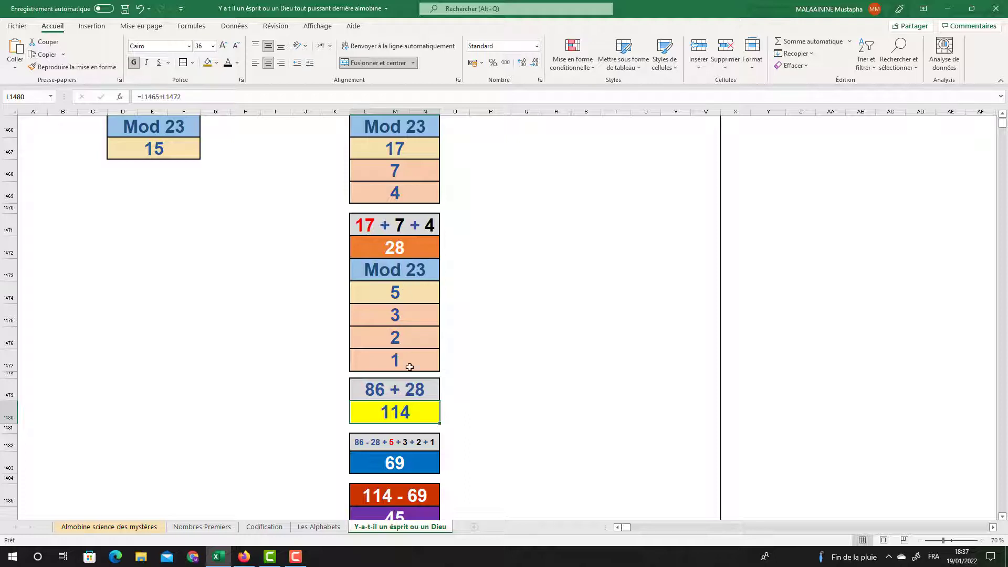
Step: Trace the terms of 86 - 28 + 5 + 3 + 2 + 1 through the 2252 column, ending on the result's formula
{"action": "scroll", "coordinate": [410, 262], "scroll_direction": "up", "scroll_amount": 1}
{"action": "left_click", "coordinate": [401, 170]}
{"action": "left_click", "coordinate": [396, 315]}
{"action": "key", "text": "Down"}
{"action": "key", "text": "Down"}
{"action": "key", "text": "Down"}
{"action": "key", "text": "Down"}
{"action": "key", "text": "Down"}
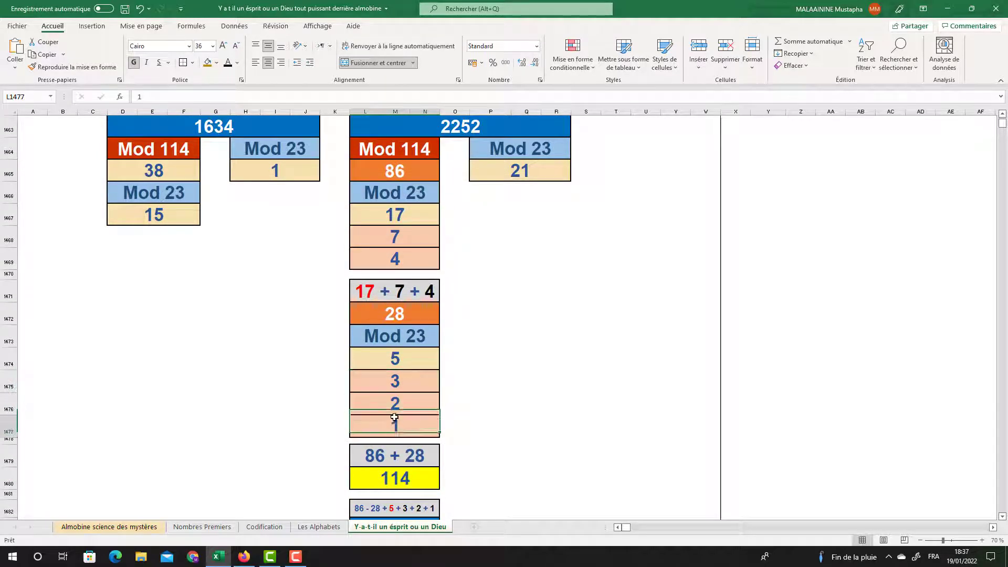
{"action": "scroll", "coordinate": [429, 360], "scroll_direction": "down", "scroll_amount": 1}
{"action": "scroll", "coordinate": [429, 360], "scroll_direction": "down", "scroll_amount": 2}
{"action": "left_click", "coordinate": [406, 398]}
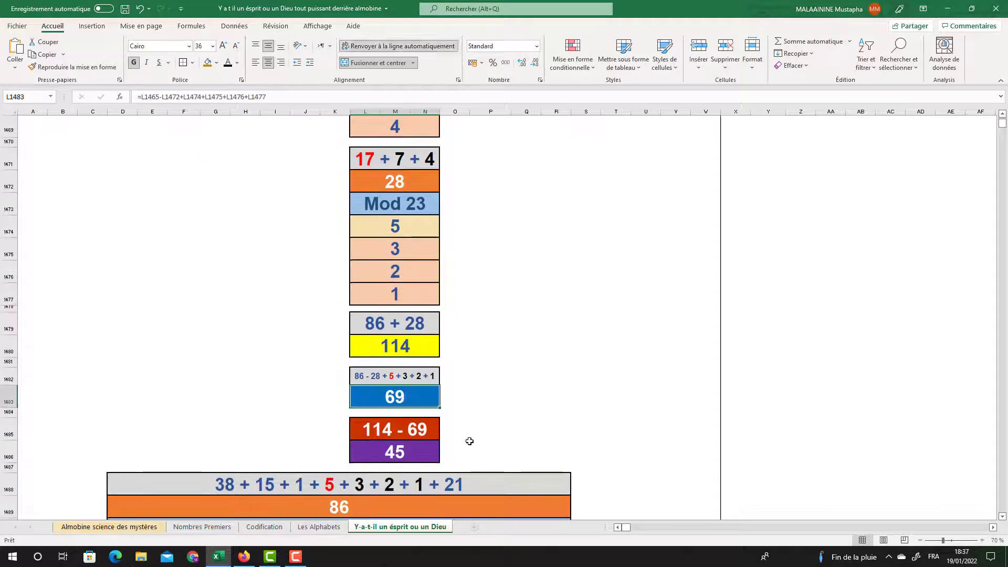
Step: Inspect the 114 - 69 difference and examine the cells referenced by the 38 + 15 + 1 + 5 + 3 + 2 + 1 + 21 formula, leaving it unchanged
{"action": "scroll", "coordinate": [433, 437], "scroll_direction": "down", "scroll_amount": 1}
{"action": "left_click", "coordinate": [400, 401]}
{"action": "double_click", "coordinate": [366, 455]}
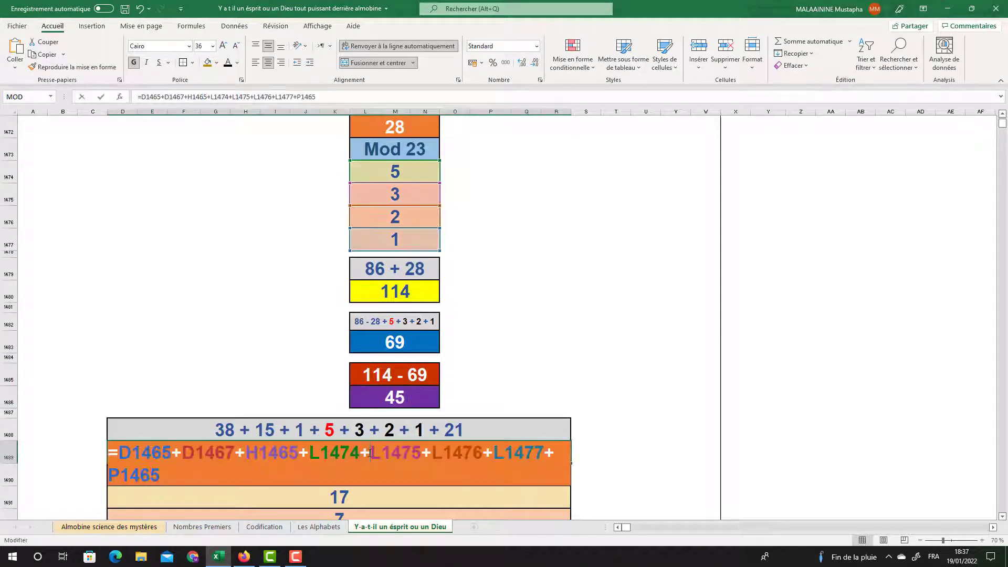
{"action": "scroll", "coordinate": [179, 339], "scroll_direction": "up", "scroll_amount": 5}
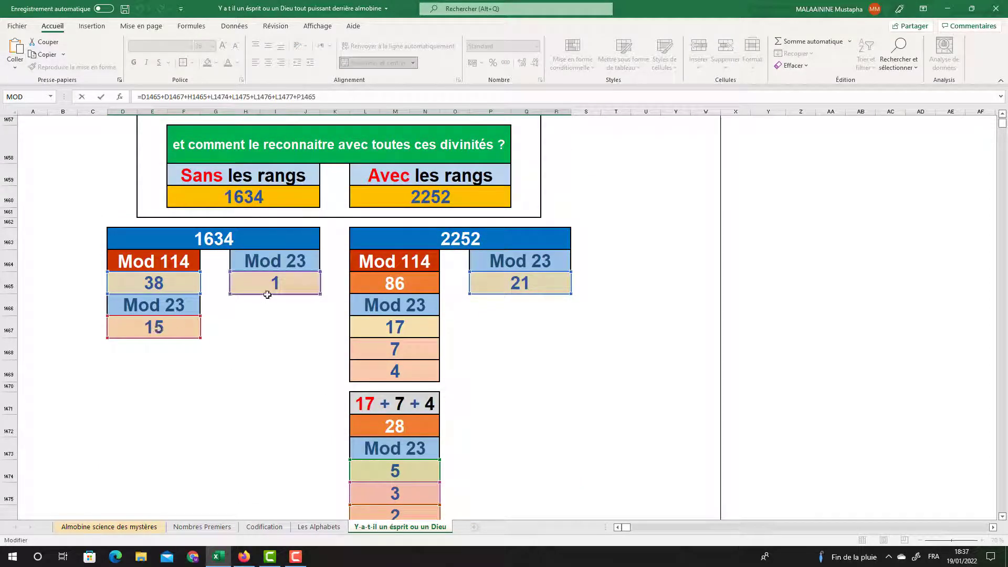
{"action": "scroll", "coordinate": [512, 288], "scroll_direction": "down", "scroll_amount": 3}
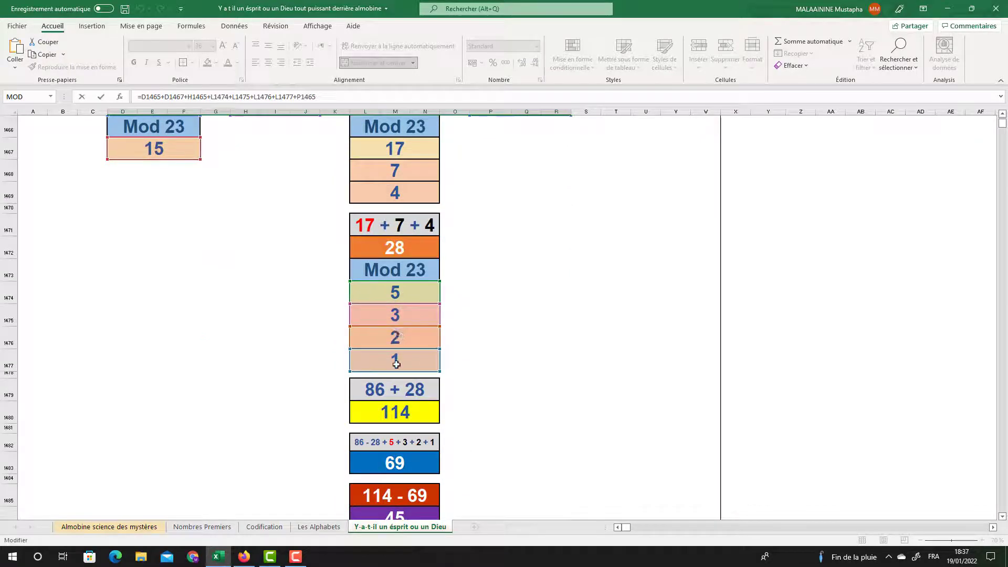
{"action": "key", "text": "Return"}
{"action": "left_click", "coordinate": [335, 482]}
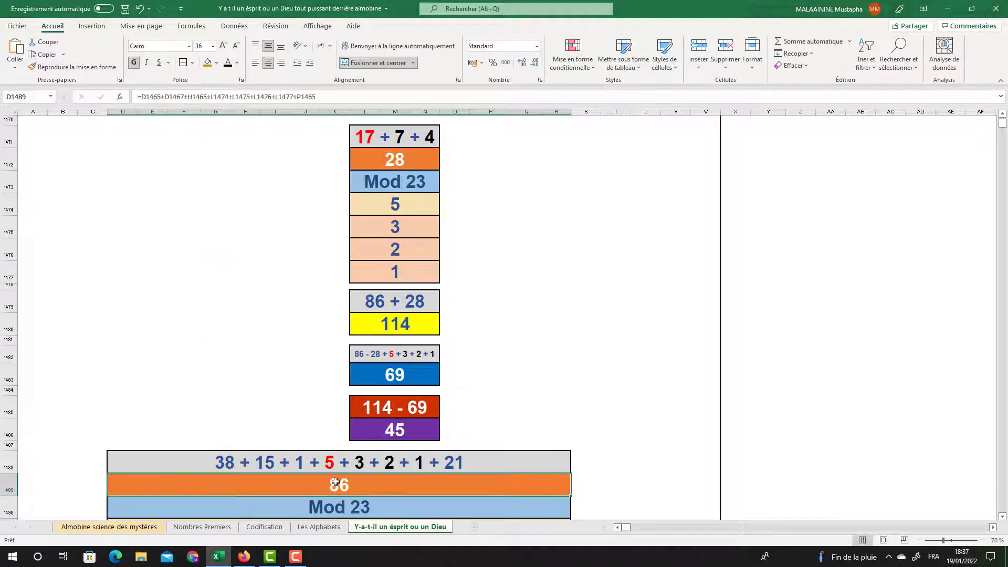
Step: Inspect the Mod 23 cell and ranks under the 38 + 15 + 1 + 5 + 3 + 2 + 1 + 21 sum, then the wide 17 + 7 + 4 sum
{"action": "scroll", "coordinate": [378, 417], "scroll_direction": "down", "scroll_amount": 2}
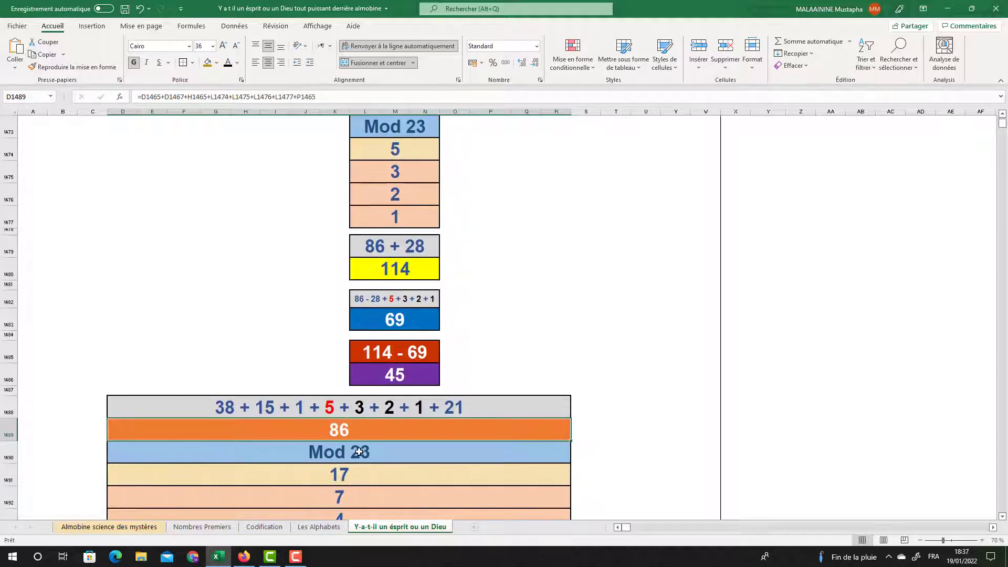
{"action": "left_click", "coordinate": [335, 398]}
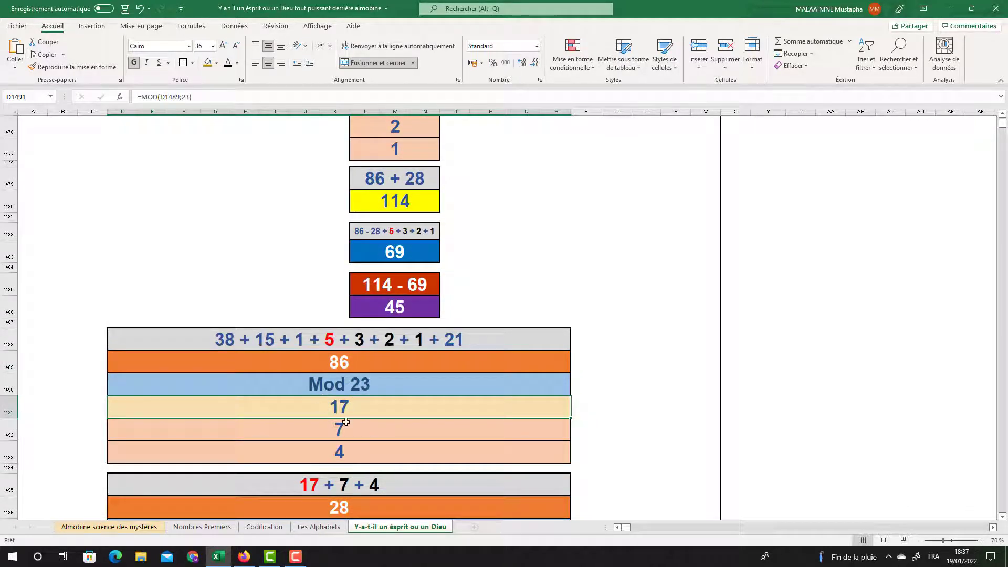
{"action": "left_click", "coordinate": [340, 433]}
{"action": "key", "text": "Down"}
{"action": "key", "text": "Down"}
{"action": "scroll", "coordinate": [351, 367], "scroll_direction": "down", "scroll_amount": 1}
{"action": "key", "text": "Down"}
{"action": "key", "text": "Down"}
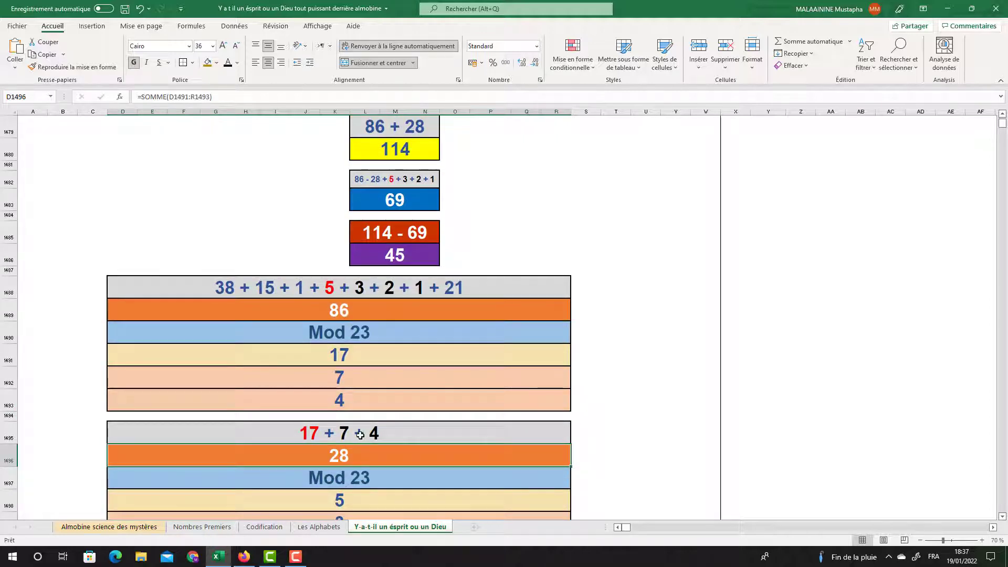
Step: Walk through the Mod 23 cell and the ranks beneath the wide 17 + 7 + 4 block
{"action": "scroll", "coordinate": [360, 434], "scroll_direction": "down", "scroll_amount": 1}
{"action": "key", "text": "Down"}
{"action": "scroll", "coordinate": [339, 446], "scroll_direction": "down", "scroll_amount": 1}
{"action": "key", "text": "Down"}
{"action": "key", "text": "Down"}
{"action": "key", "text": "Down"}
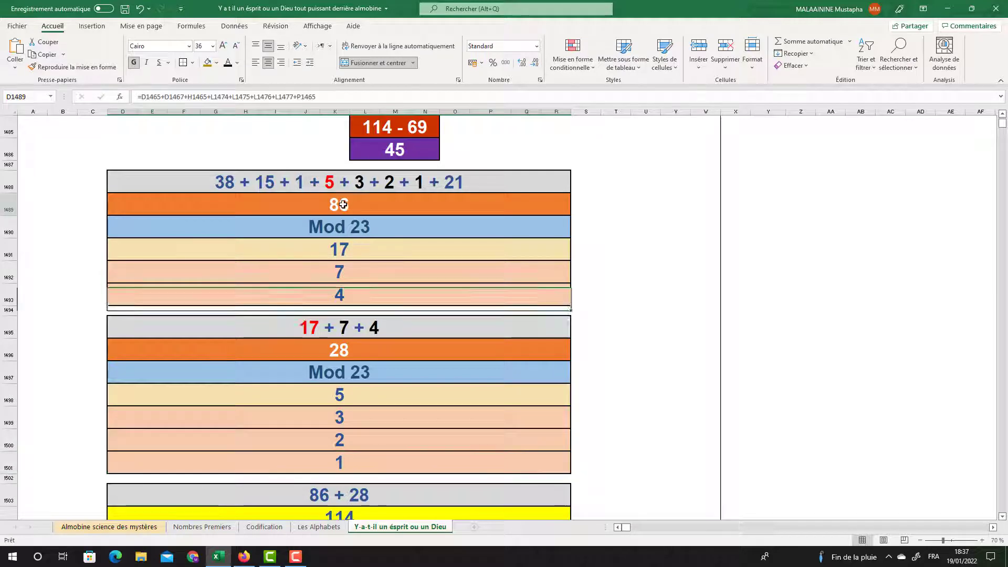
Step: Trace the two orange sum cells to the wide 86 + 28 total and inspect its formula
{"action": "left_click", "coordinate": [341, 205]}
{"action": "left_click", "coordinate": [347, 349]}
{"action": "scroll", "coordinate": [346, 347], "scroll_direction": "down", "scroll_amount": 2}
{"action": "left_click", "coordinate": [341, 389]}
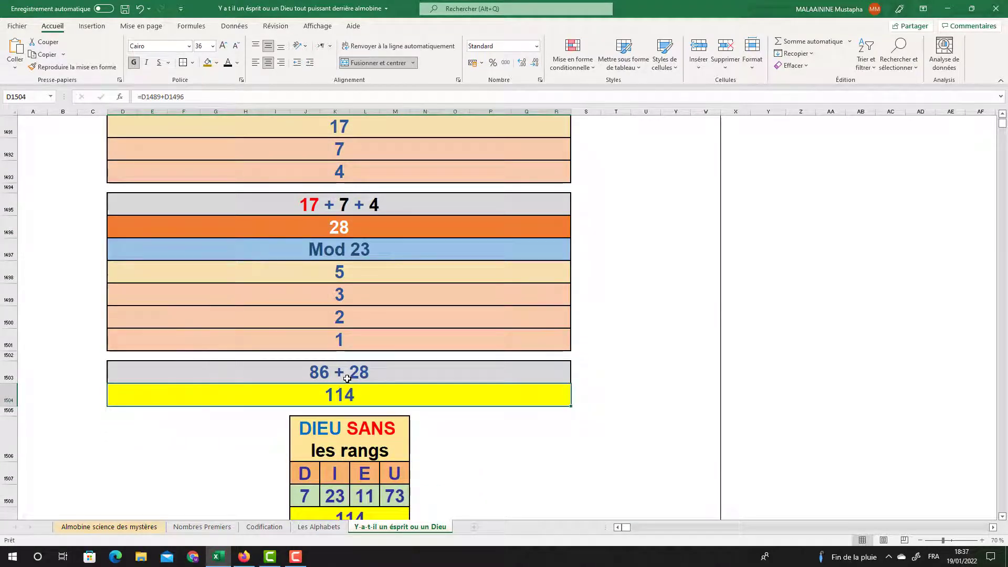
Step: Examine the range summed by the total of the DIEU SANS les rangs table, leaving the formula unchanged
{"action": "scroll", "coordinate": [347, 379], "scroll_direction": "down", "scroll_amount": 1}
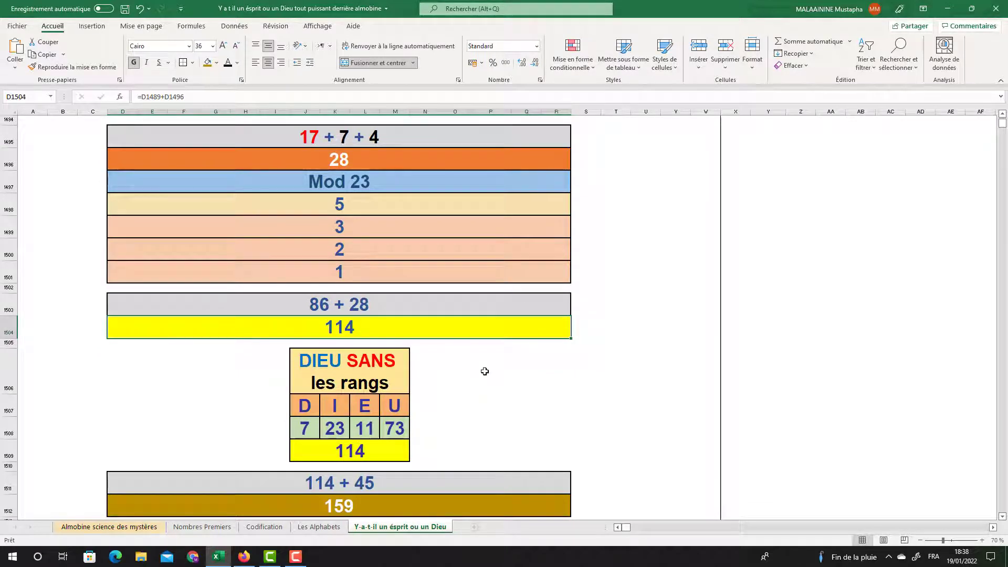
{"action": "left_click", "coordinate": [368, 450]}
{"action": "double_click", "coordinate": [360, 454]}
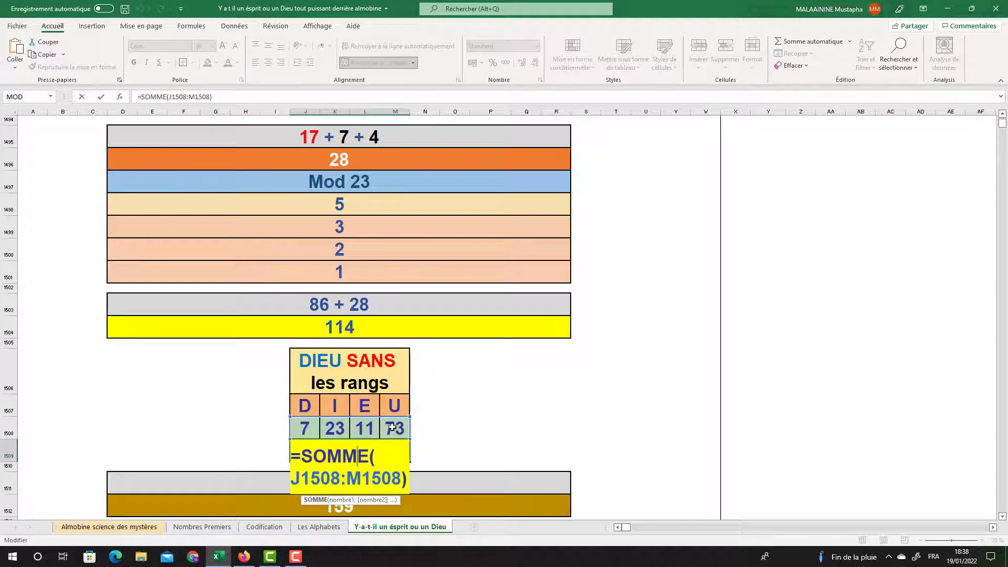
{"action": "key", "text": "Escape"}
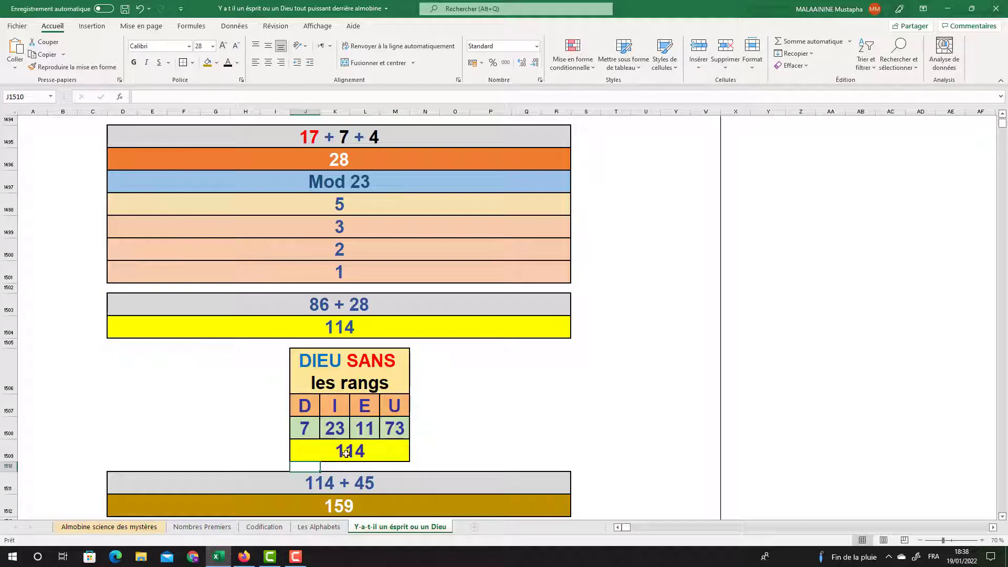
Step: Recheck the 114 - 69 difference, then select the 114 + 45 heading below the DIEU table
{"action": "scroll", "coordinate": [350, 445], "scroll_direction": "up", "scroll_amount": 4}
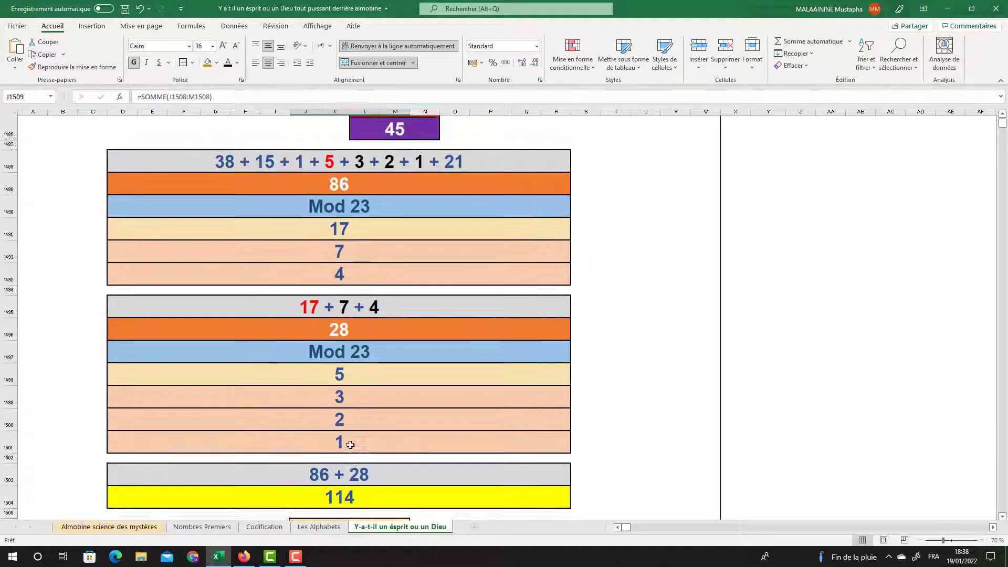
{"action": "left_click", "coordinate": [404, 205]}
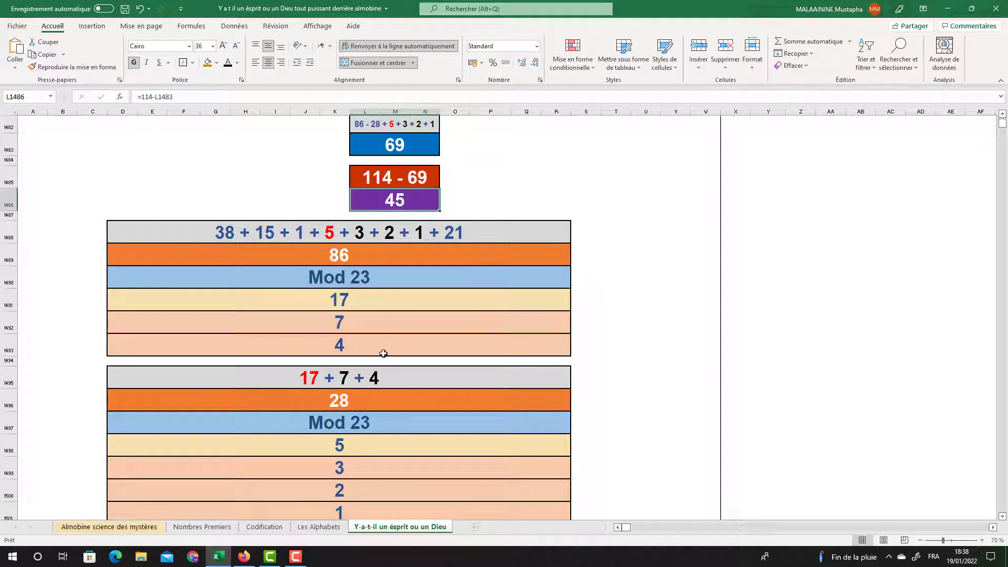
{"action": "scroll", "coordinate": [383, 353], "scroll_direction": "down", "scroll_amount": 2}
{"action": "scroll", "coordinate": [383, 353], "scroll_direction": "down", "scroll_amount": 3}
{"action": "left_click", "coordinate": [375, 422]}
Step: Revisit the upper orange sum cell and the lower block's Mod 23 result with its first two ranks
{"action": "scroll", "coordinate": [374, 408], "scroll_direction": "up", "scroll_amount": 4}
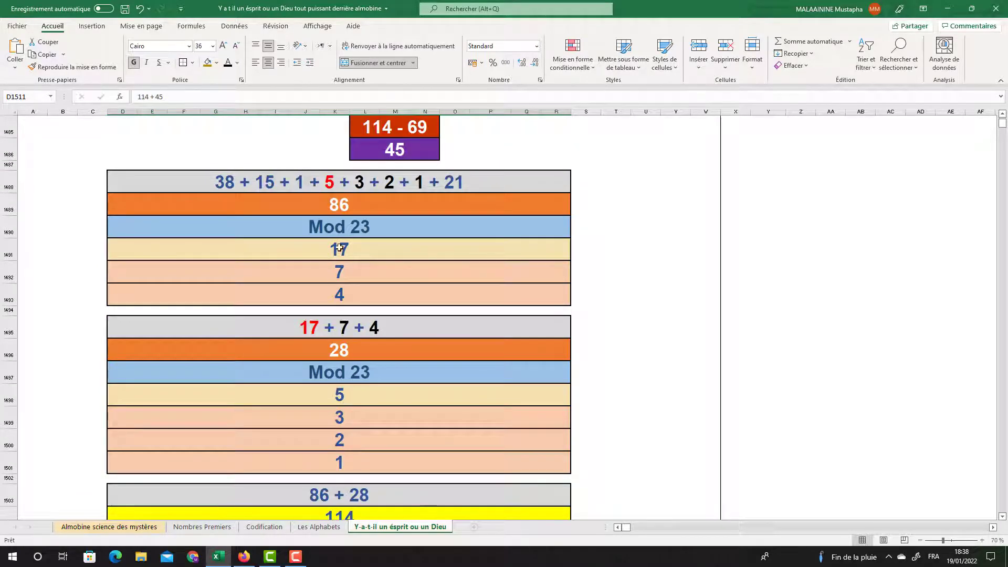
{"action": "left_click", "coordinate": [339, 210]}
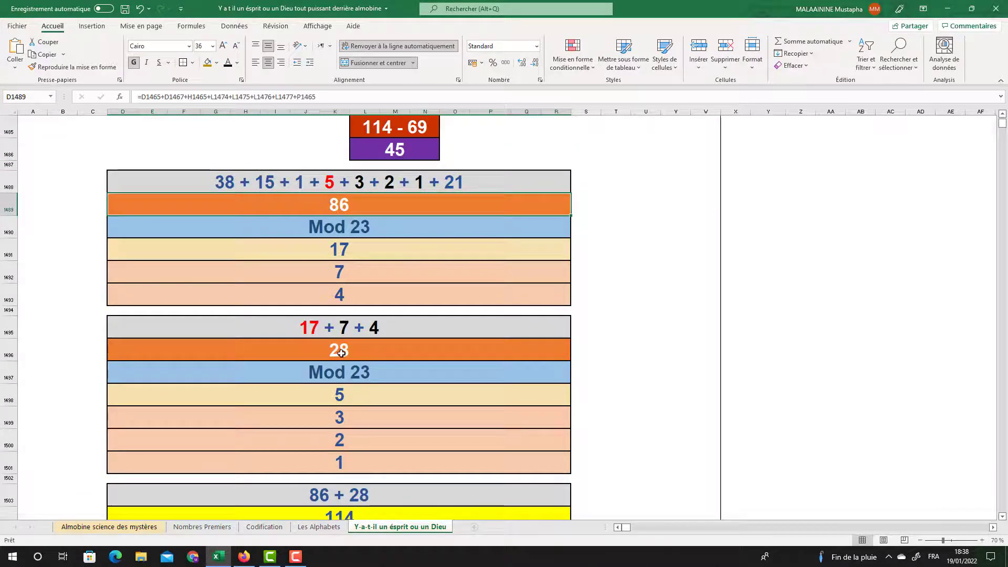
{"action": "left_click", "coordinate": [339, 394]}
{"action": "left_click", "coordinate": [339, 417]}
{"action": "left_click", "coordinate": [339, 440]}
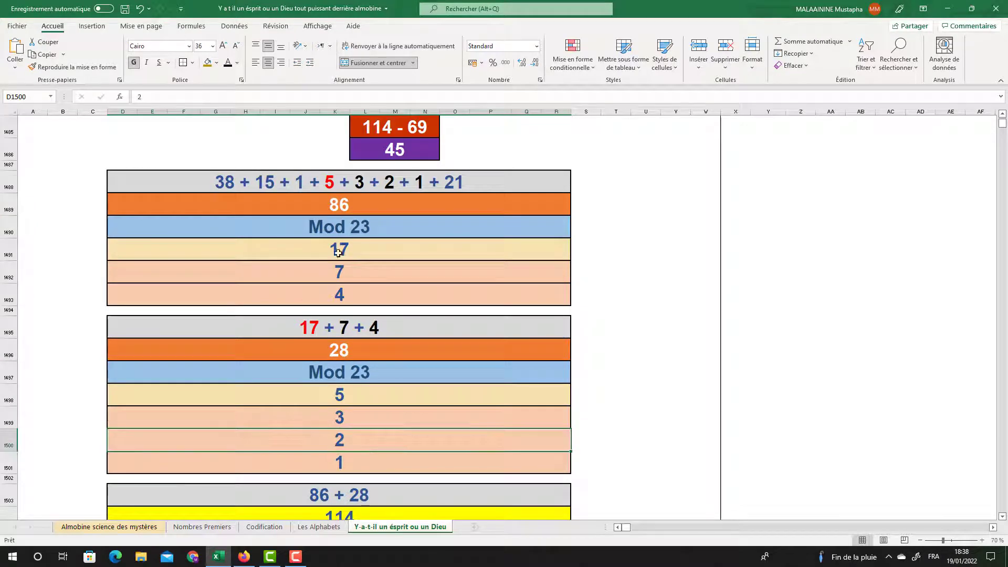
Step: Point out both orange sum cells, followed by the Mod 23 result and all three ranks under the wide 17 + 7 + 4 block
{"action": "left_click", "coordinate": [341, 203]}
{"action": "left_click", "coordinate": [340, 350]}
{"action": "left_click", "coordinate": [338, 395]}
{"action": "left_click", "coordinate": [337, 419]}
{"action": "left_click", "coordinate": [333, 441]}
{"action": "left_click", "coordinate": [329, 467]}
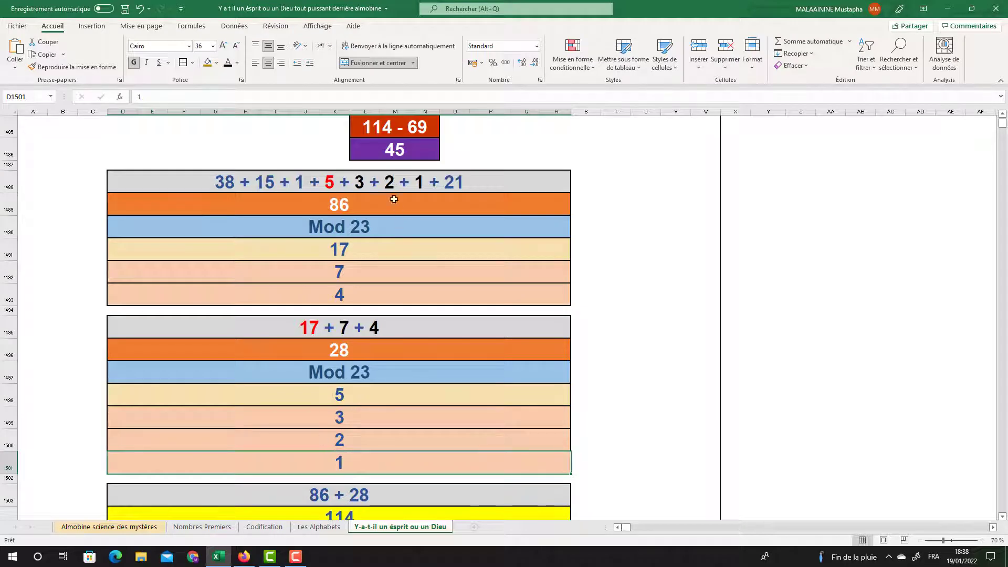
Step: Point out the 114 + 45 result, then select the whole DIEU AVEC table together with its total row
{"action": "scroll", "coordinate": [402, 285], "scroll_direction": "down", "scroll_amount": 3}
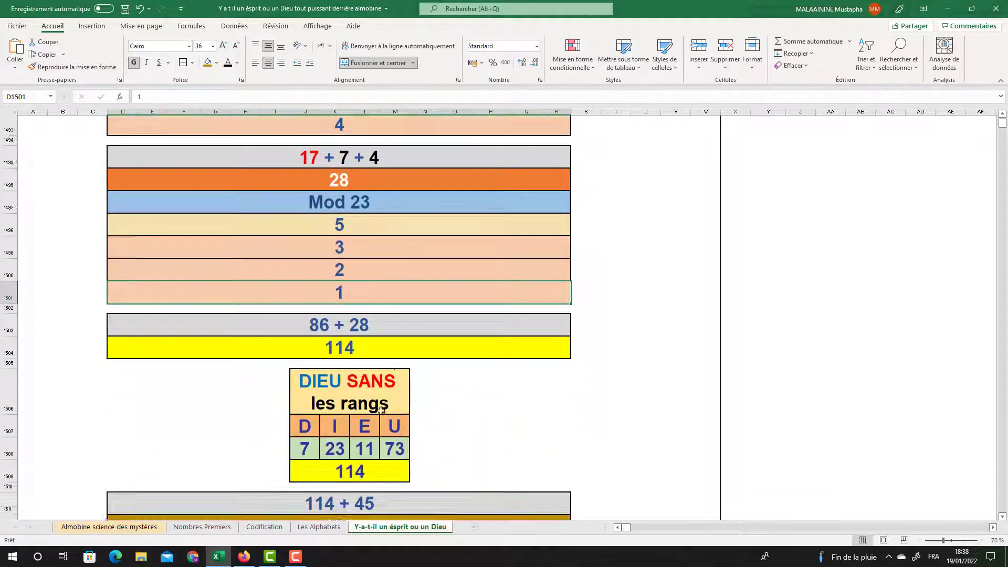
{"action": "scroll", "coordinate": [381, 410], "scroll_direction": "down", "scroll_amount": 2}
{"action": "scroll", "coordinate": [349, 341], "scroll_direction": "down", "scroll_amount": 3}
{"action": "left_click", "coordinate": [346, 319]}
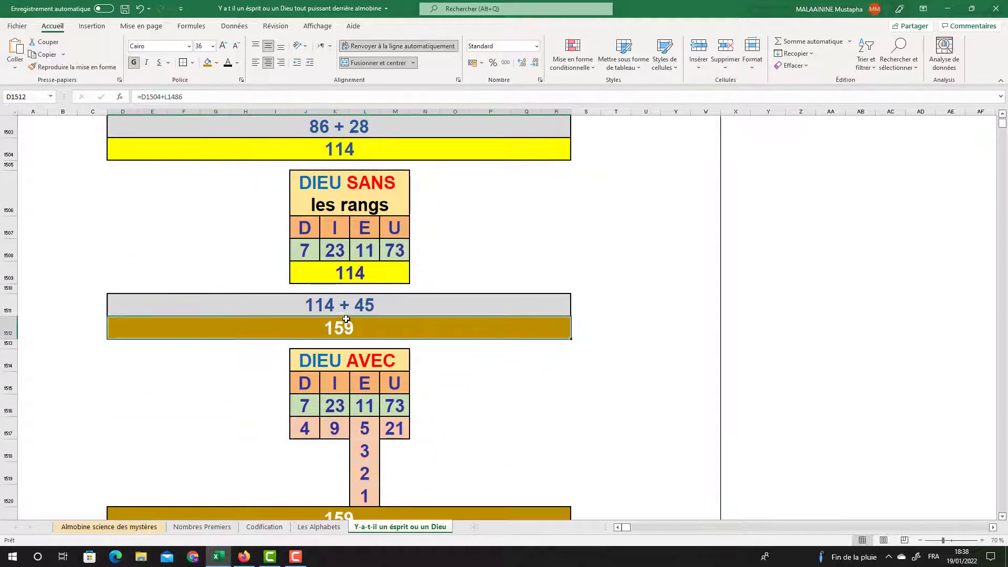
{"action": "scroll", "coordinate": [346, 318], "scroll_direction": "down", "scroll_amount": 1}
{"action": "left_click_drag", "start_coordinate": [118, 303], "coordinate": [521, 462]}
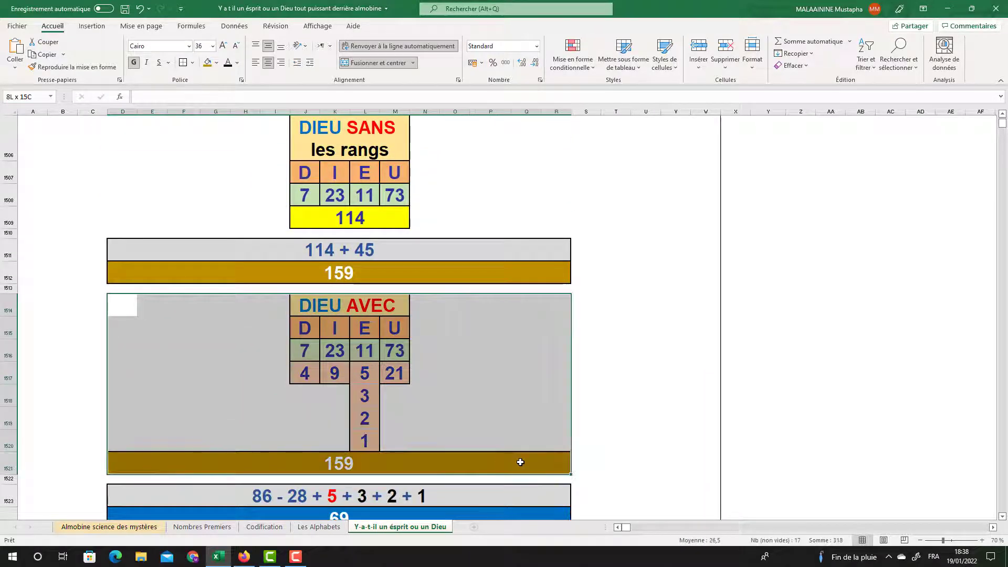
Step: Check the DIEU AVEC ranks with a temporary sum of J1517:M1520 in AA1517, and clear that cell
{"action": "left_click", "coordinate": [830, 373]}
{"action": "left_click", "coordinate": [778, 41]}
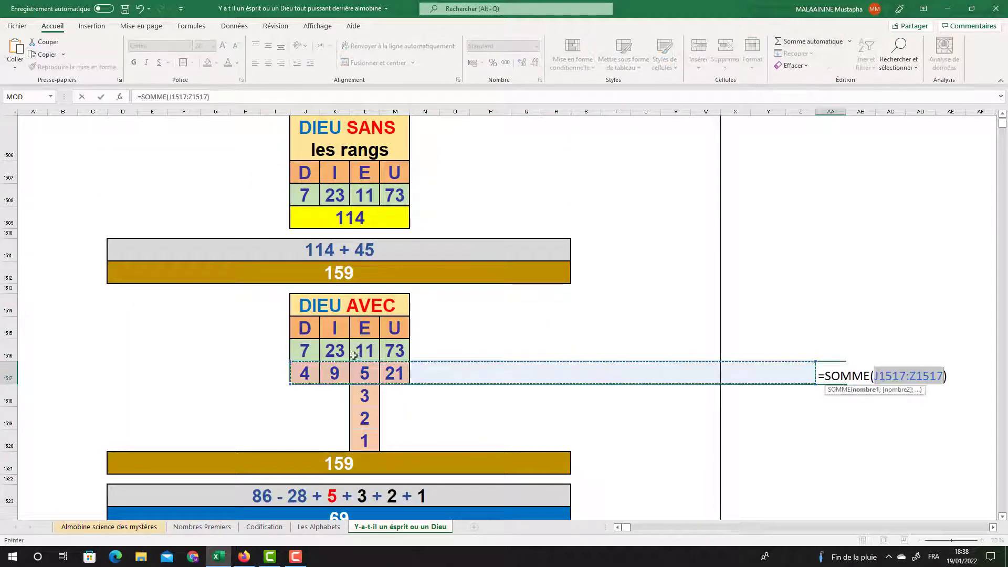
{"action": "left_click_drag", "start_coordinate": [311, 374], "coordinate": [393, 429]}
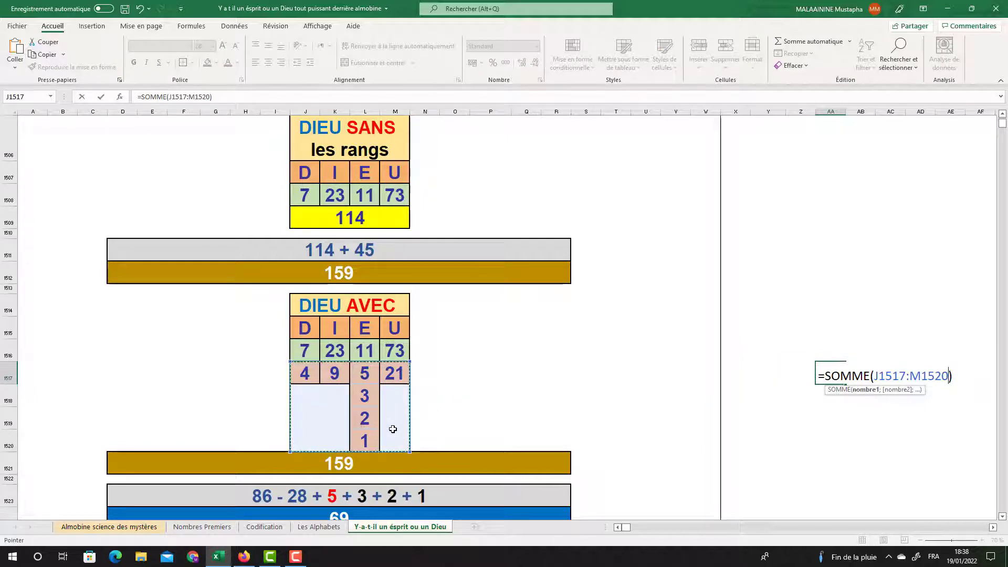
{"action": "key", "text": "Return"}
{"action": "left_click", "coordinate": [831, 376]}
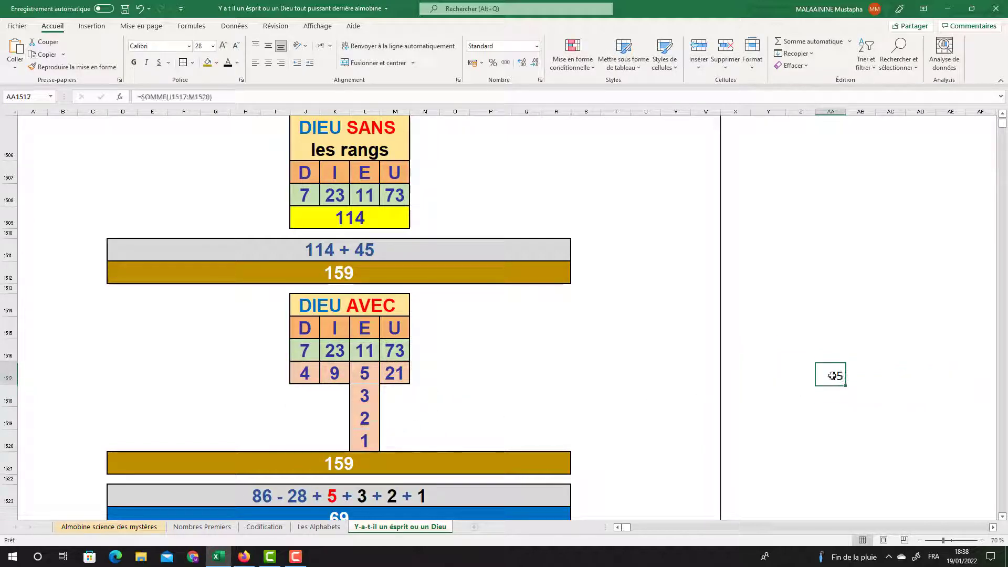
{"action": "key", "text": "Delete"}
Step: Point out the results under the 86 - 28 + 5 + 3 + 2 + 1, 114 - 69 and 114 - 90 headings
{"action": "scroll", "coordinate": [788, 362], "scroll_direction": "down", "scroll_amount": 2}
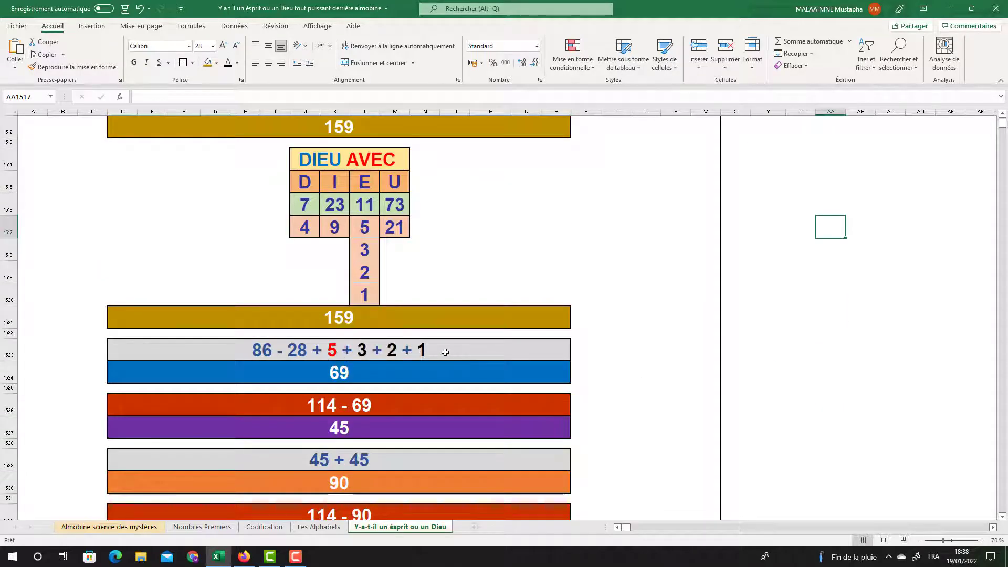
{"action": "left_click", "coordinate": [335, 380]}
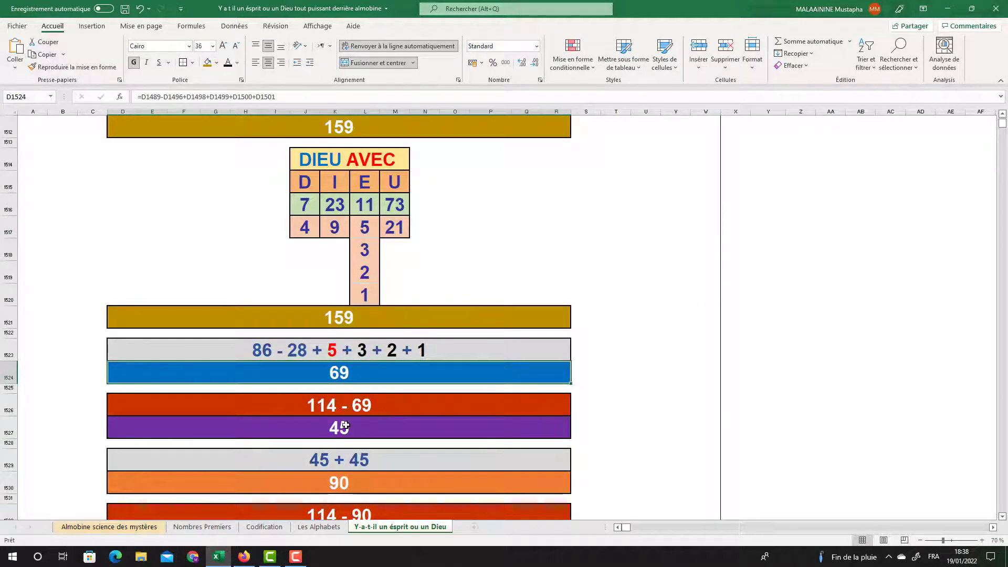
{"action": "left_click", "coordinate": [344, 425]}
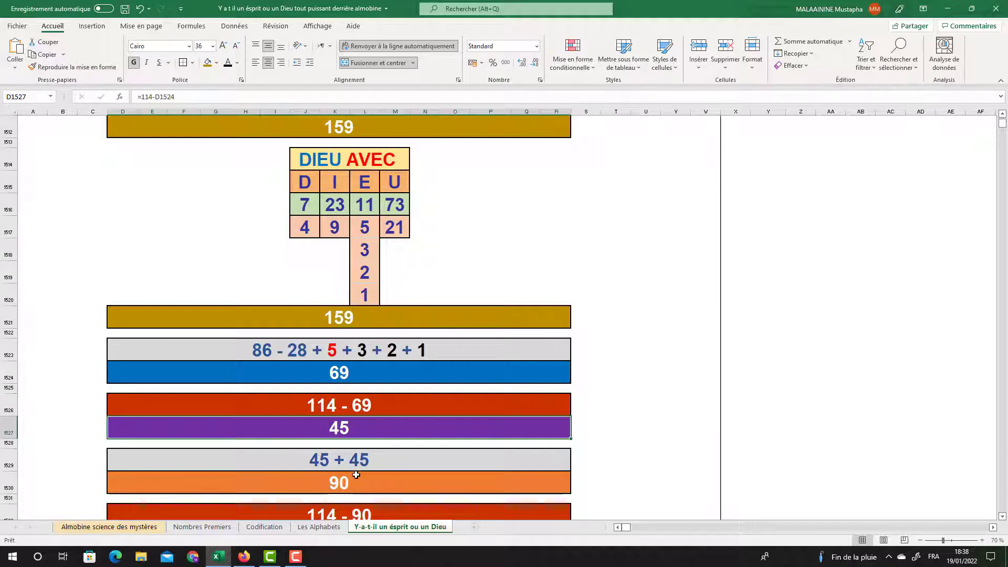
{"action": "scroll", "coordinate": [346, 475], "scroll_direction": "down", "scroll_amount": 1}
{"action": "scroll", "coordinate": [385, 468], "scroll_direction": "down", "scroll_amount": 1}
{"action": "left_click", "coordinate": [342, 420]}
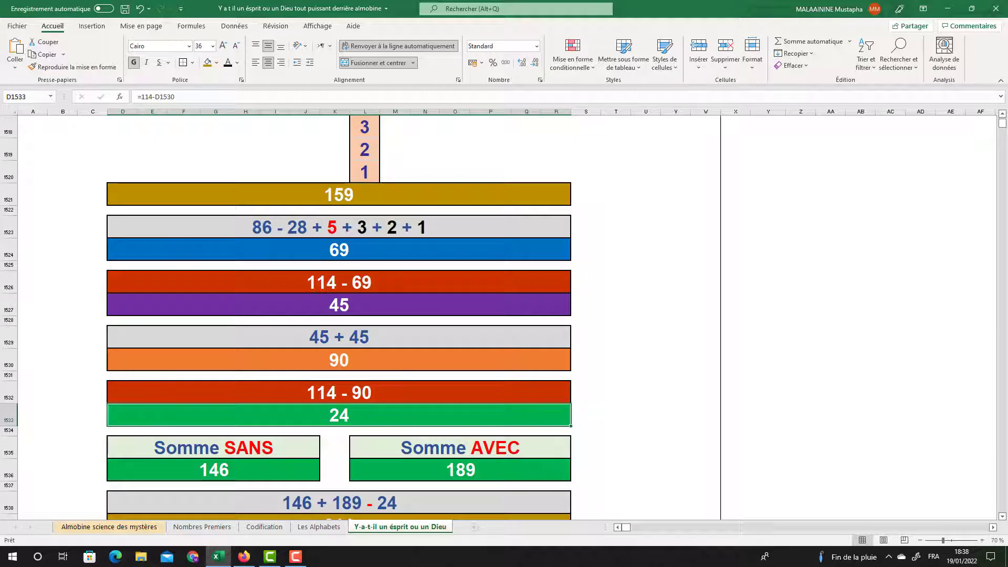
Step: Examine the range D1465:R1465 summed by the Somme SANS total, leaving its formula as it is
{"action": "left_click", "coordinate": [203, 462]}
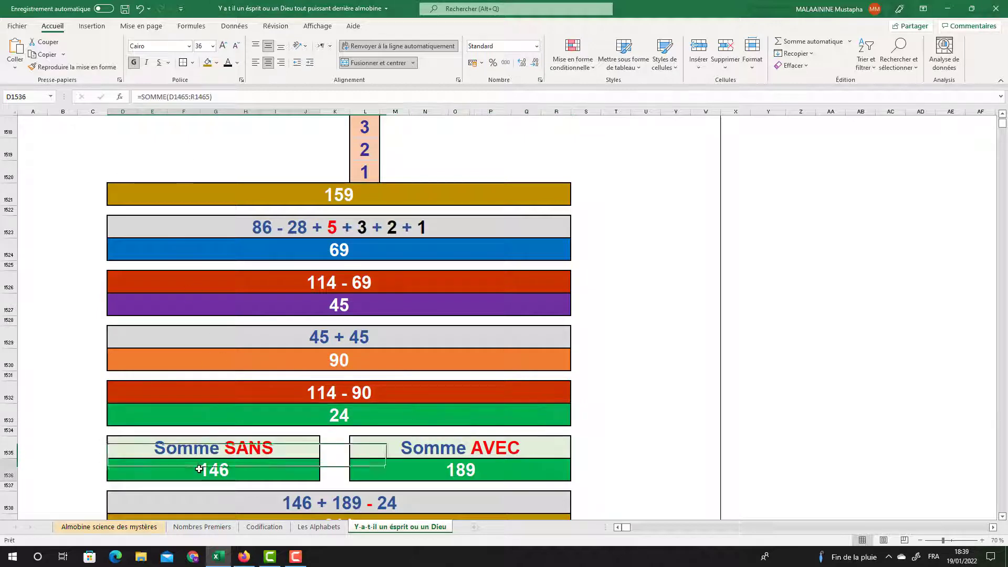
{"action": "double_click", "coordinate": [203, 462]}
{"action": "scroll", "coordinate": [208, 459], "scroll_direction": "up", "scroll_amount": 13}
{"action": "scroll", "coordinate": [208, 456], "scroll_direction": "up", "scroll_amount": 8}
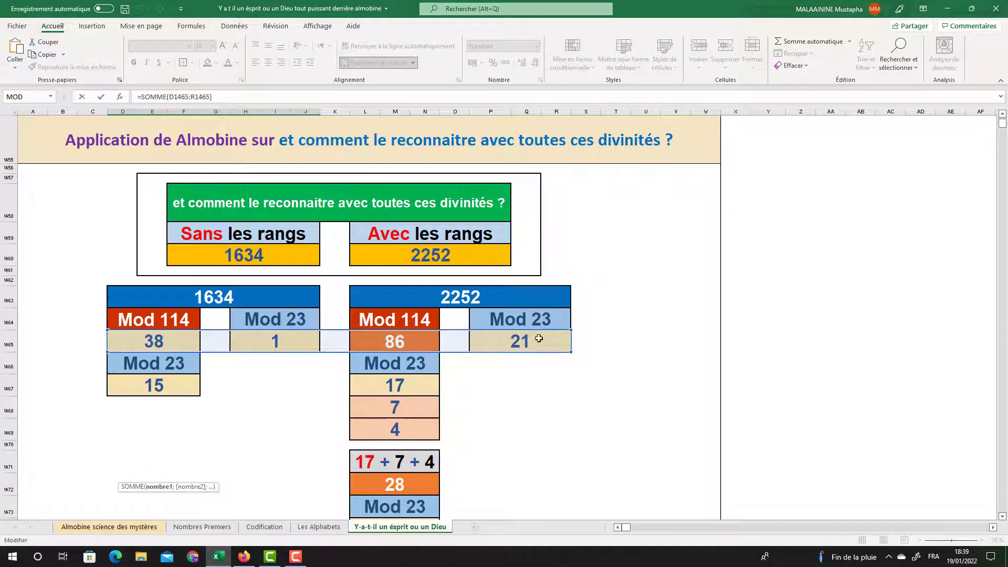
{"action": "key", "text": "Return"}
Step: Examine the range D1465:R1469 summed by the Somme AVEC total, leaving its formula as it is
{"action": "left_click", "coordinate": [457, 490]}
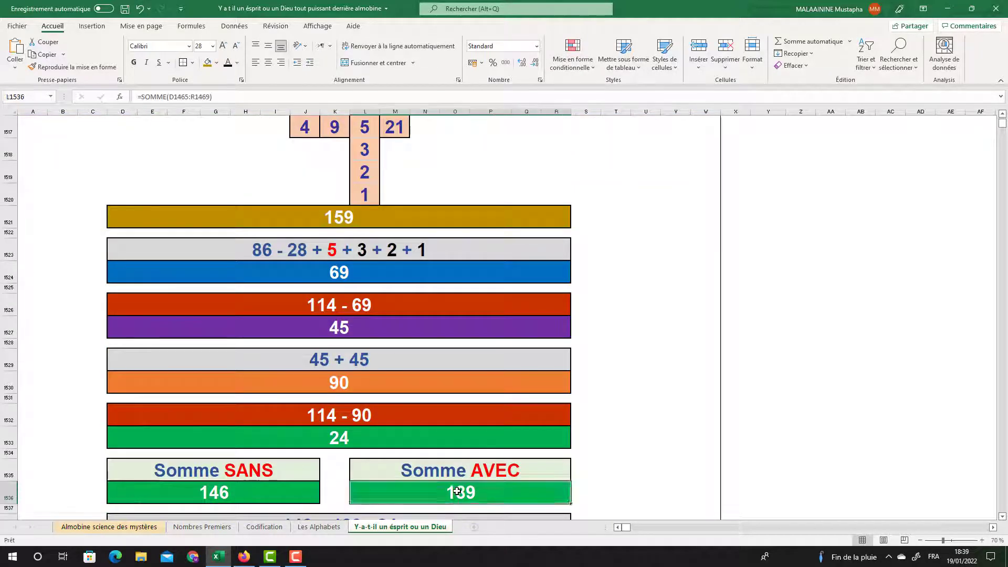
{"action": "double_click", "coordinate": [457, 491]}
{"action": "scroll", "coordinate": [461, 472], "scroll_direction": "up", "scroll_amount": 20}
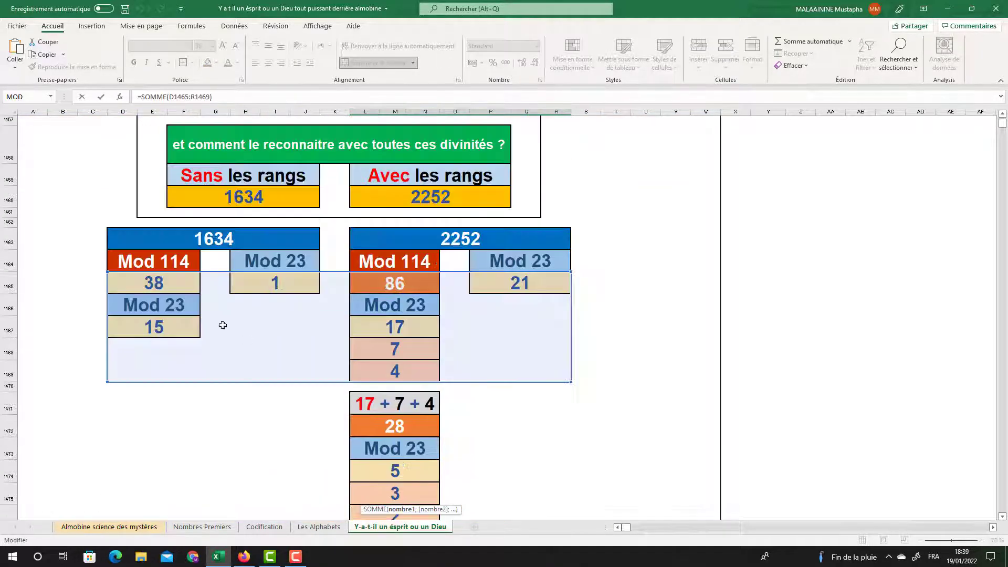
{"action": "key", "text": "Return"}
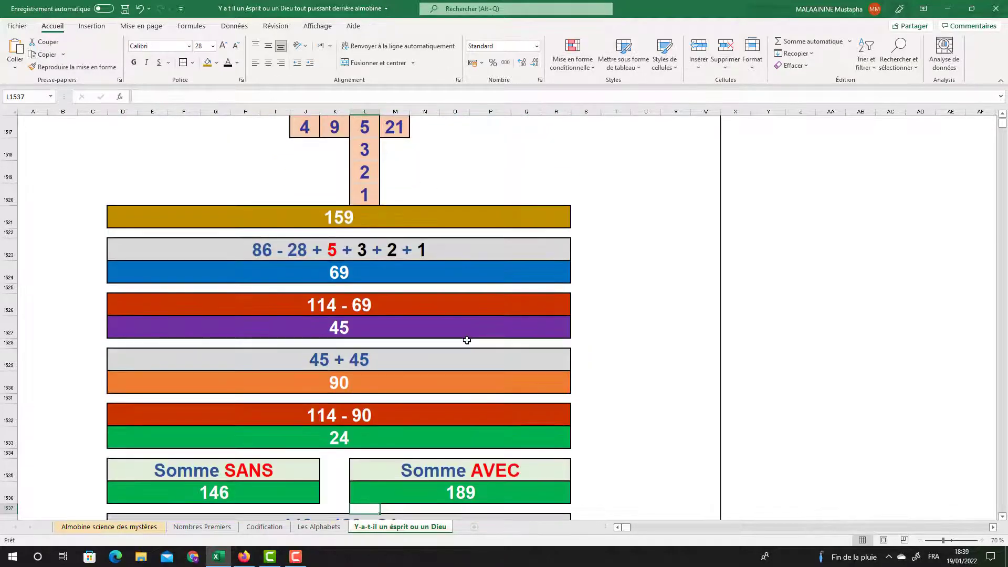
Step: Point out the 146 + 189 - 24 result and the cells it combines: Somme SANS, Somme AVEC and the 114 - 90 result
{"action": "scroll", "coordinate": [467, 340], "scroll_direction": "down", "scroll_amount": 1}
{"action": "left_click", "coordinate": [216, 431]}
{"action": "left_click", "coordinate": [469, 424]}
{"action": "left_click", "coordinate": [322, 457]}
{"action": "scroll", "coordinate": [323, 409], "scroll_direction": "down", "scroll_amount": 1}
{"action": "left_click", "coordinate": [321, 420]}
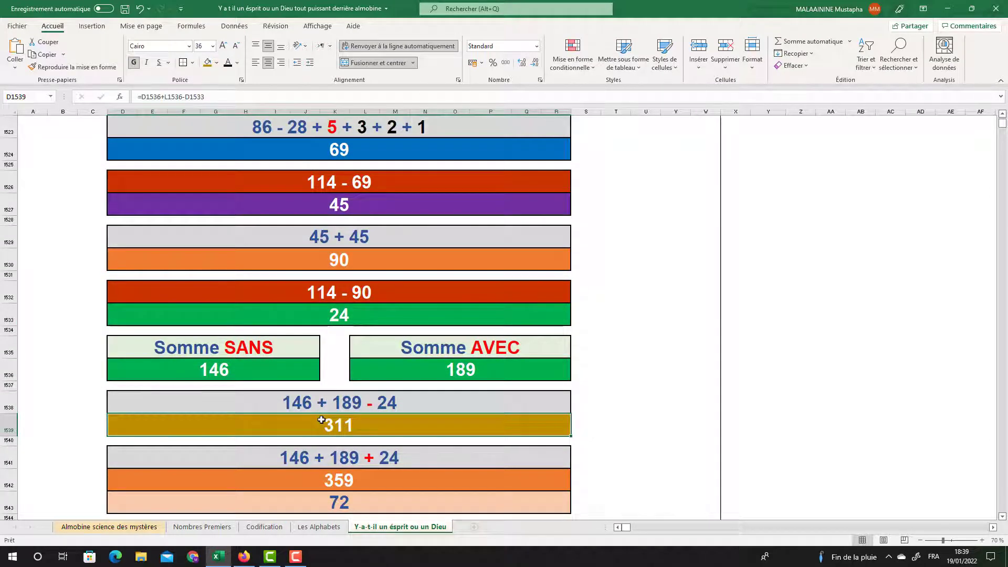
{"action": "left_click", "coordinate": [236, 372]}
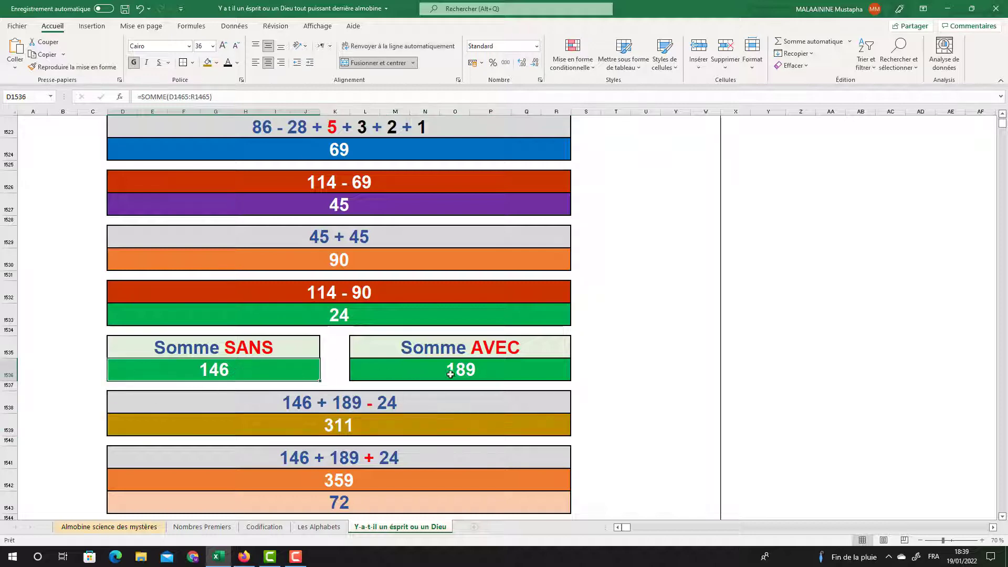
{"action": "left_click", "coordinate": [319, 314]}
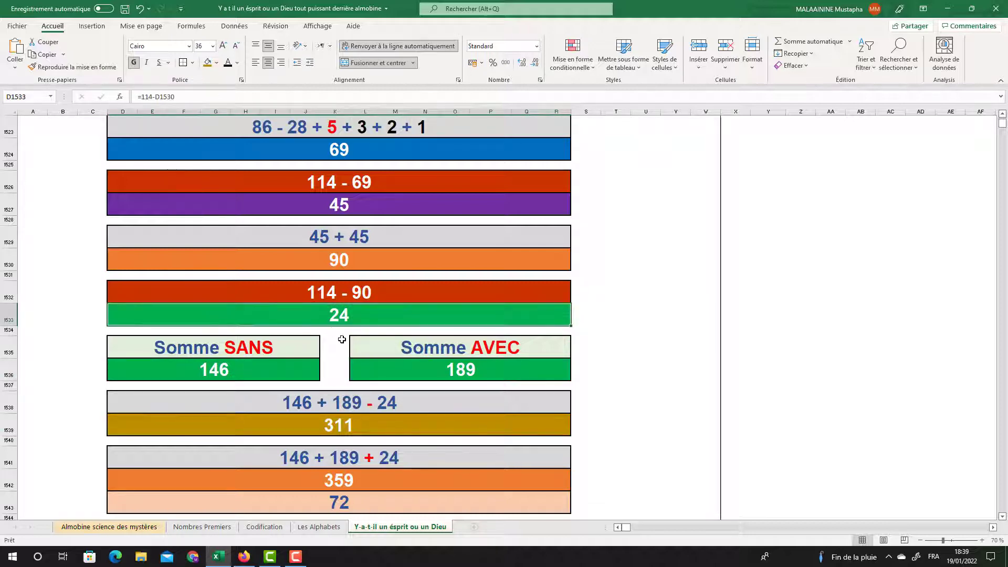
Step: Point out the rank under 146 + 189 + 24 and the 114 - 72 result, and select the 311 - 42 result with the الله table
{"action": "scroll", "coordinate": [332, 331], "scroll_direction": "down", "scroll_amount": 2}
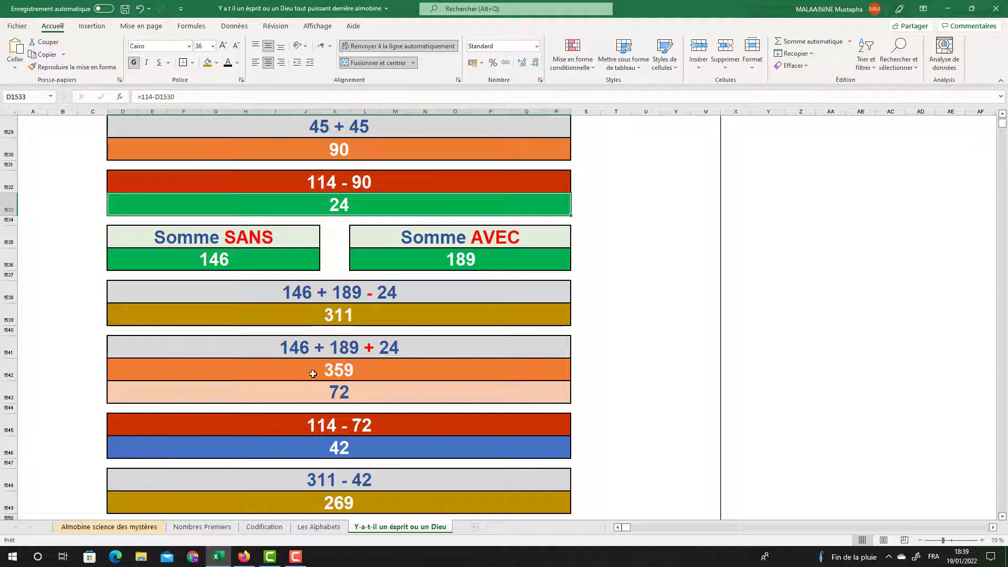
{"action": "left_click", "coordinate": [337, 396]}
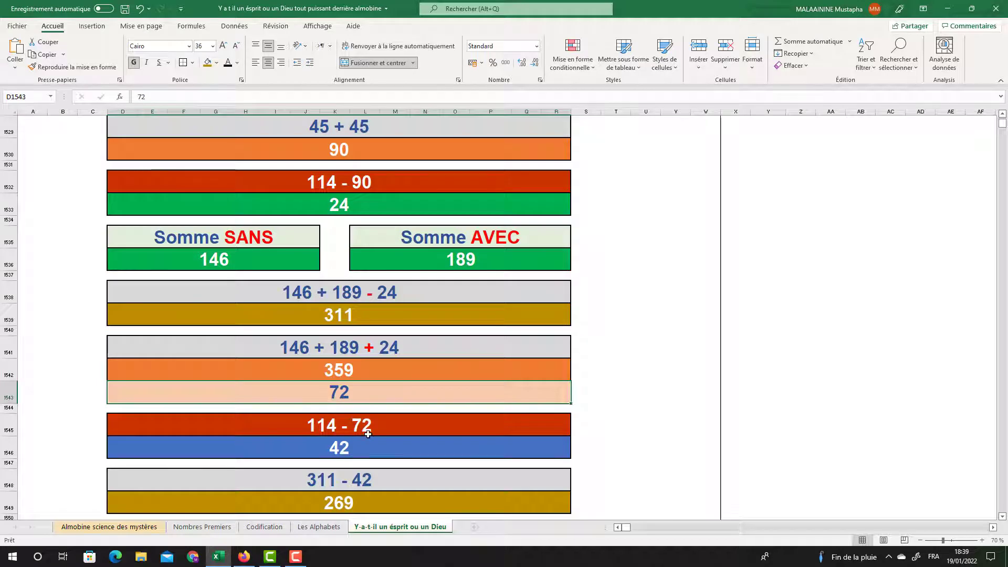
{"action": "left_click", "coordinate": [346, 448]}
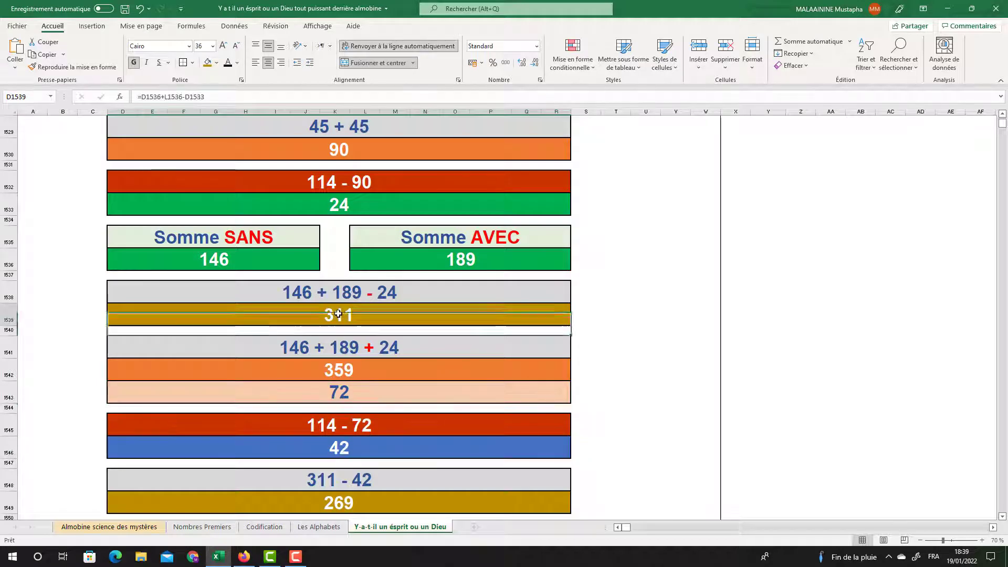
{"action": "scroll", "coordinate": [364, 437], "scroll_direction": "down", "scroll_amount": 2}
{"action": "left_click_drag", "start_coordinate": [341, 395], "coordinate": [337, 466]}
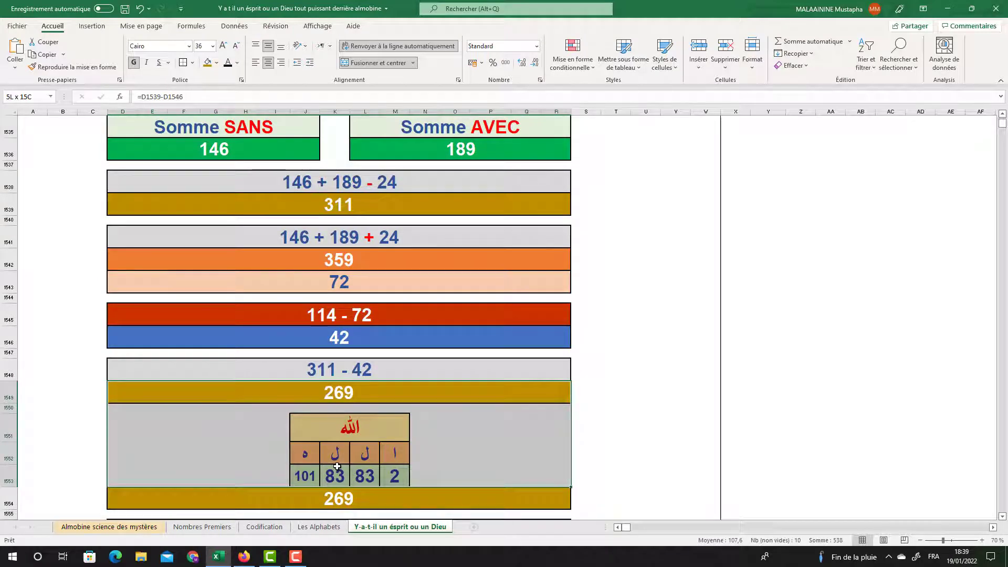
Step: Return to the DIEU SANS les rangs table and select it, followed by the DIEU AVEC table with its total
{"action": "scroll", "coordinate": [337, 466], "scroll_direction": "up", "scroll_amount": 11}
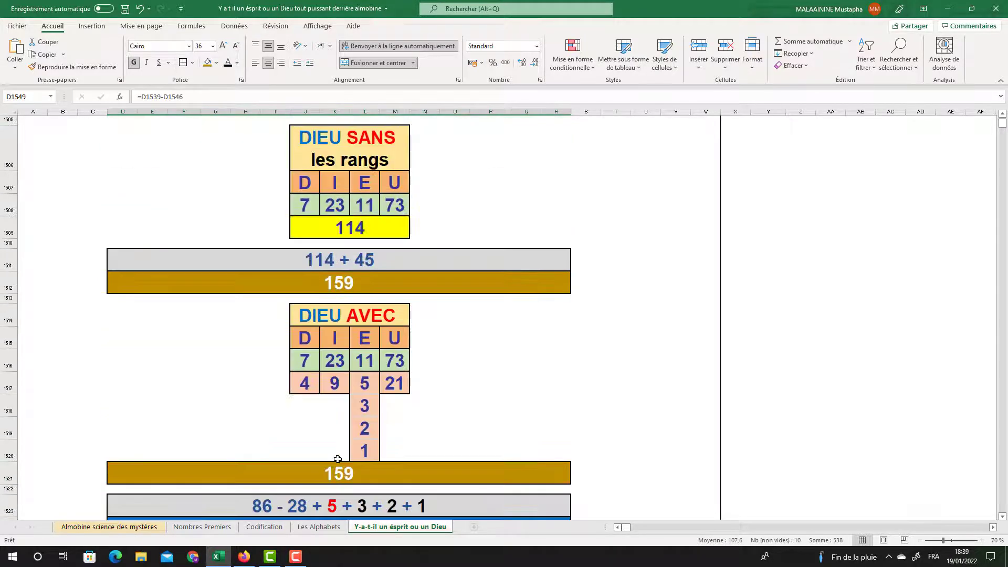
{"action": "left_click_drag", "start_coordinate": [315, 205], "coordinate": [315, 280]}
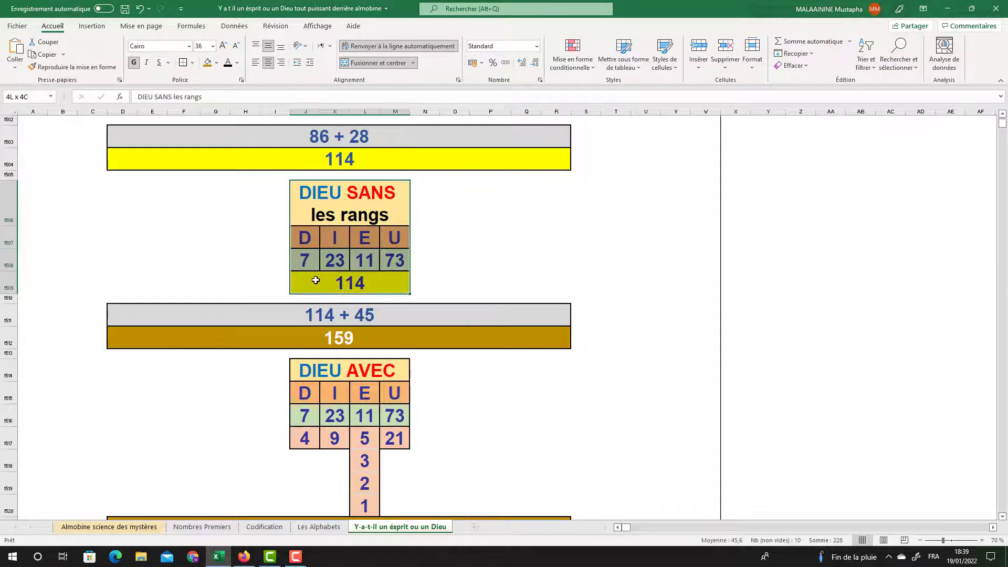
{"action": "scroll", "coordinate": [315, 279], "scroll_direction": "down", "scroll_amount": 2}
{"action": "left_click_drag", "start_coordinate": [122, 237], "coordinate": [540, 386]}
Step: Review both 146 + 189 calculations, selecting their results, the two Somme totals, the 114 - 90 result and the rank in D1543
{"action": "scroll", "coordinate": [540, 386], "scroll_direction": "down", "scroll_amount": 6}
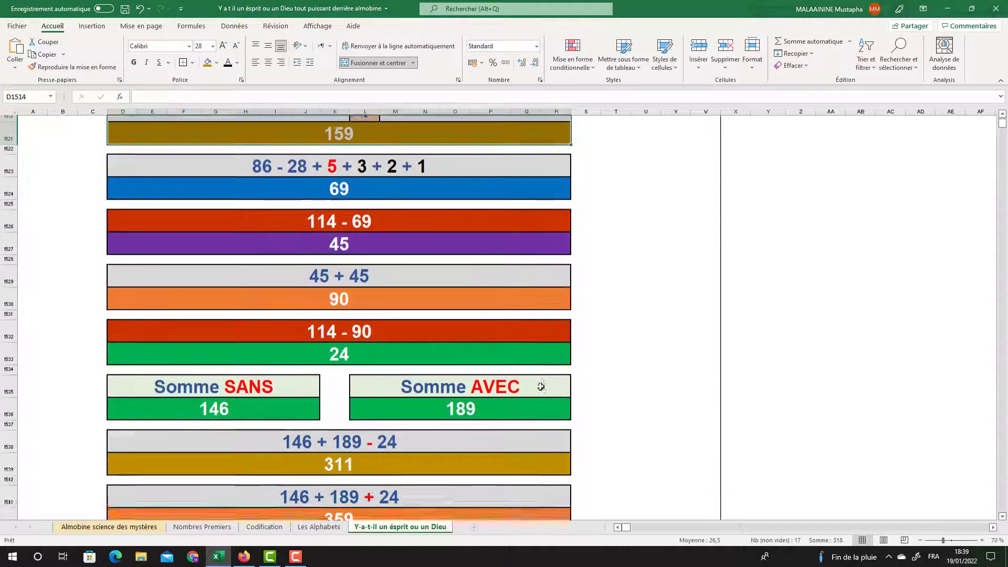
{"action": "left_click", "coordinate": [351, 370]}
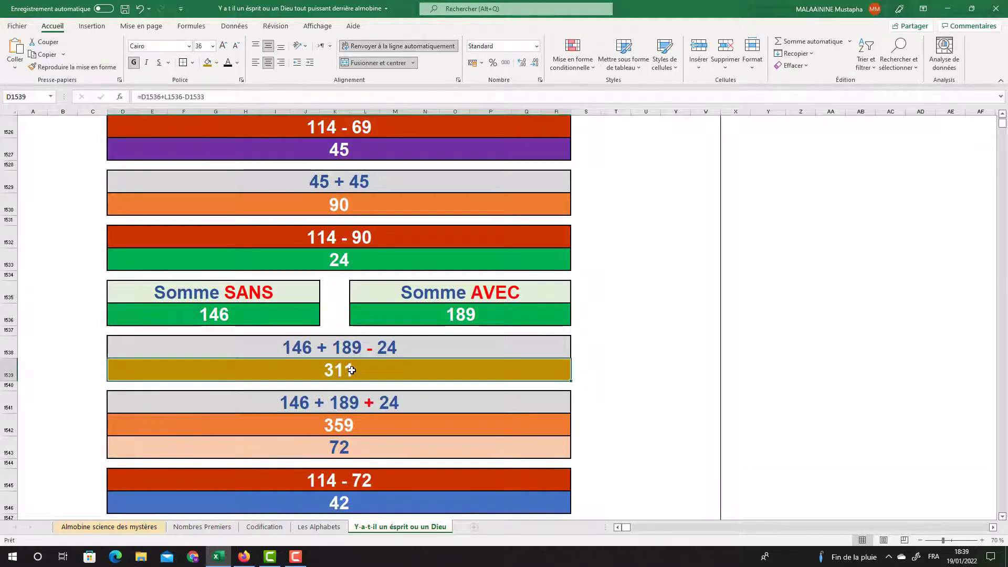
{"action": "left_click", "coordinate": [256, 317]}
{"action": "left_click", "coordinate": [418, 317]}
{"action": "left_click", "coordinate": [360, 262]}
{"action": "left_click", "coordinate": [365, 433]}
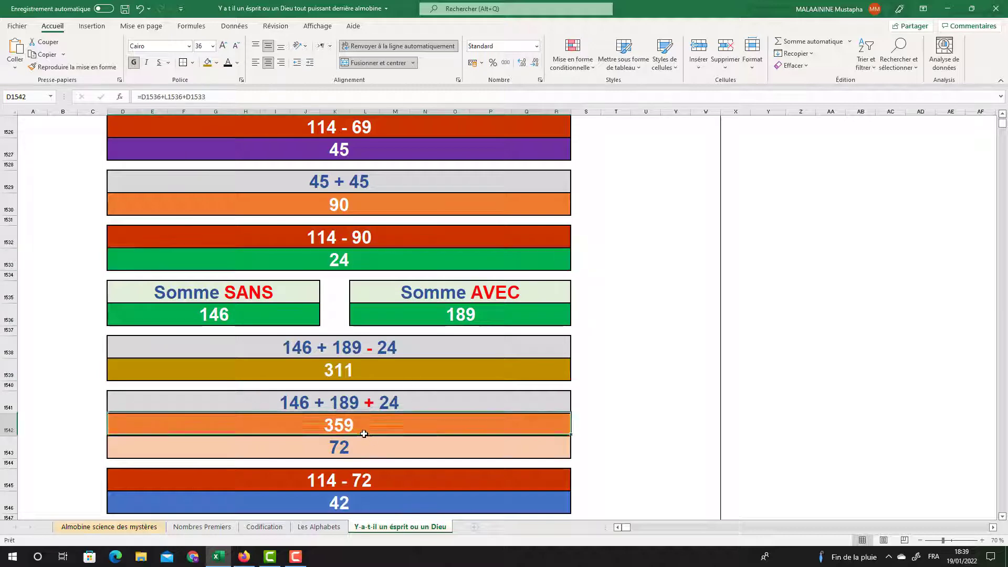
{"action": "left_click", "coordinate": [344, 452]}
Step: Revisit the 114 - 72 and 146 + 189 - 24 results, and select the الله table below the 311 - 42 block
{"action": "scroll", "coordinate": [390, 488], "scroll_direction": "down", "scroll_amount": 1}
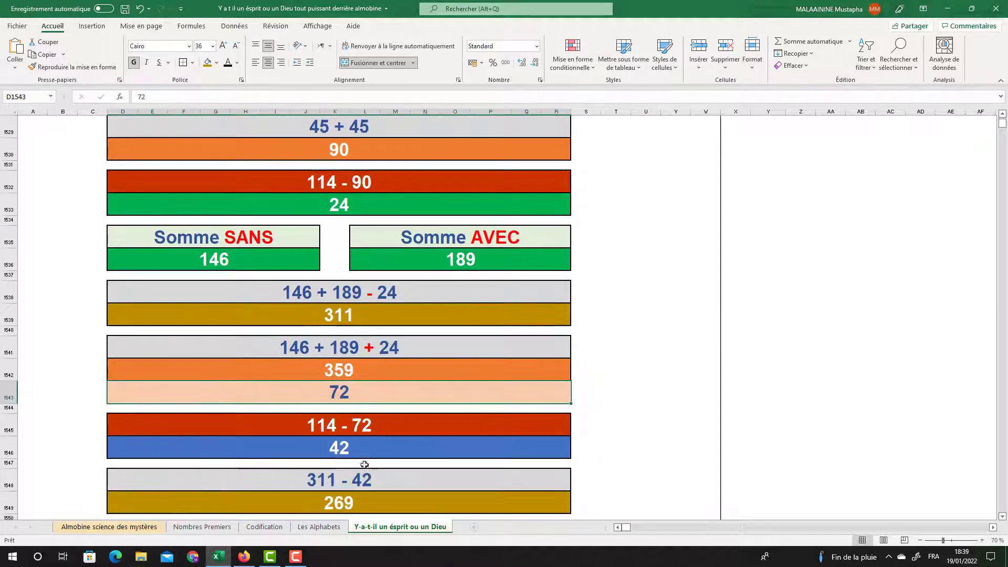
{"action": "left_click", "coordinate": [349, 447]}
{"action": "left_click", "coordinate": [346, 324]}
{"action": "scroll", "coordinate": [367, 382], "scroll_direction": "down", "scroll_amount": 3}
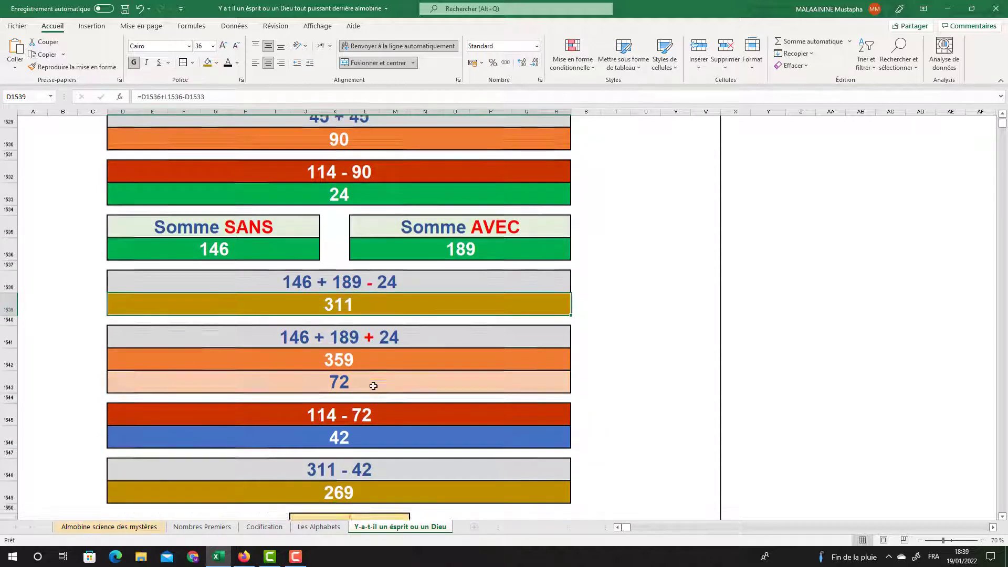
{"action": "left_click", "coordinate": [352, 353]}
{"action": "scroll", "coordinate": [352, 353], "scroll_direction": "down", "scroll_amount": 1}
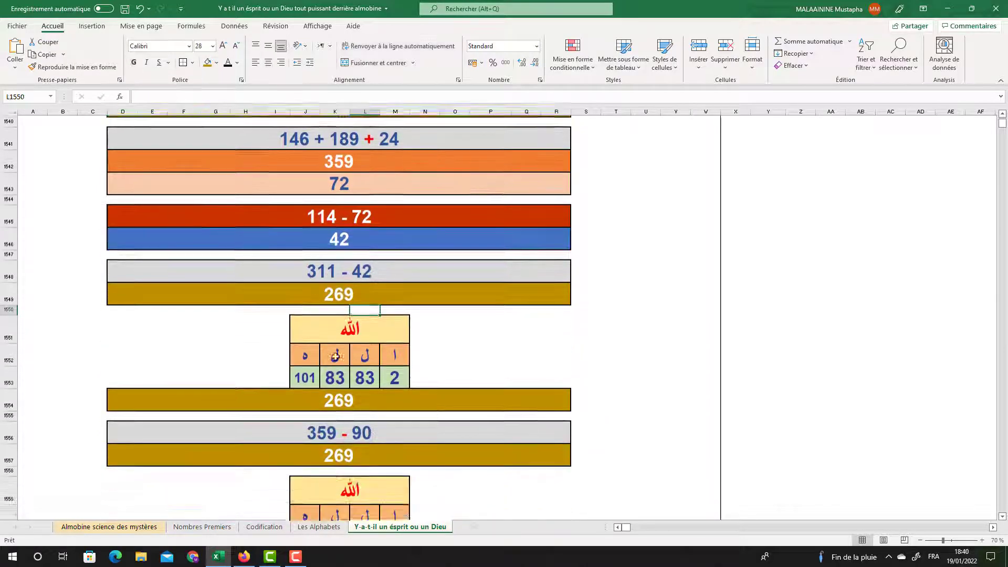
{"action": "left_click_drag", "start_coordinate": [126, 315], "coordinate": [532, 369]}
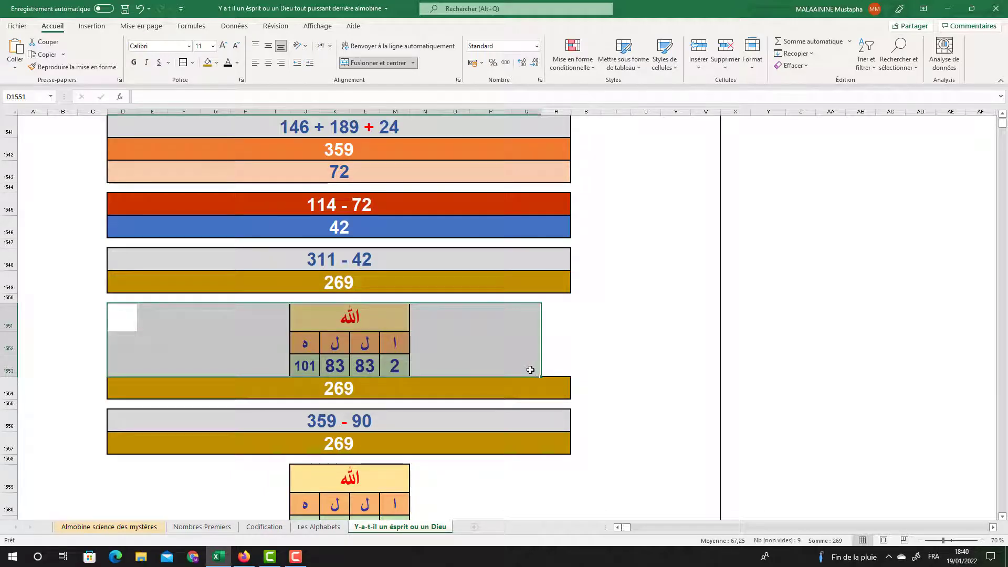
Step: Examine the two cells, D1542 and D1530, subtracted by the 359 - 90 result, leaving its formula as it is
{"action": "double_click", "coordinate": [335, 442]}
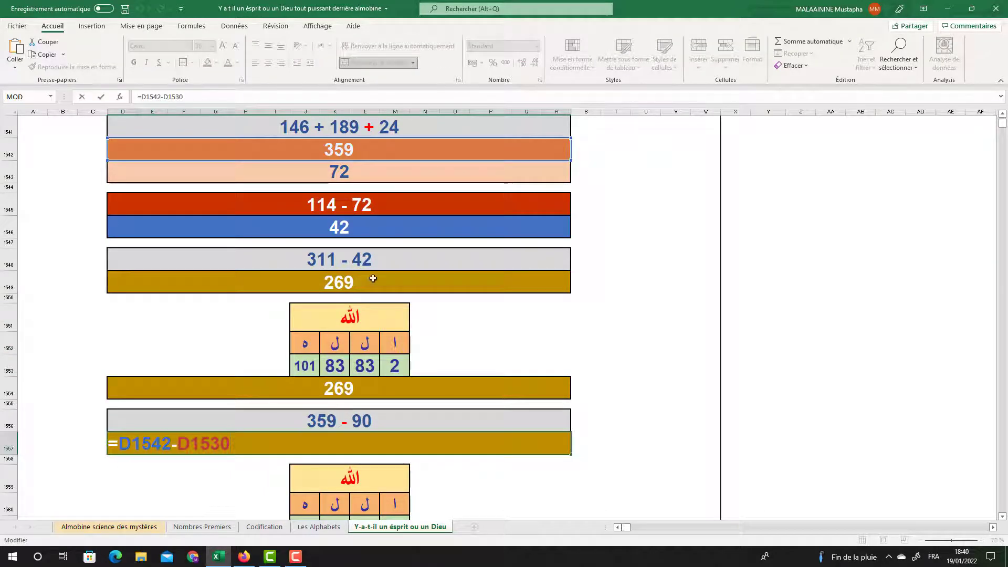
{"action": "scroll", "coordinate": [375, 311], "scroll_direction": "up", "scroll_amount": 6}
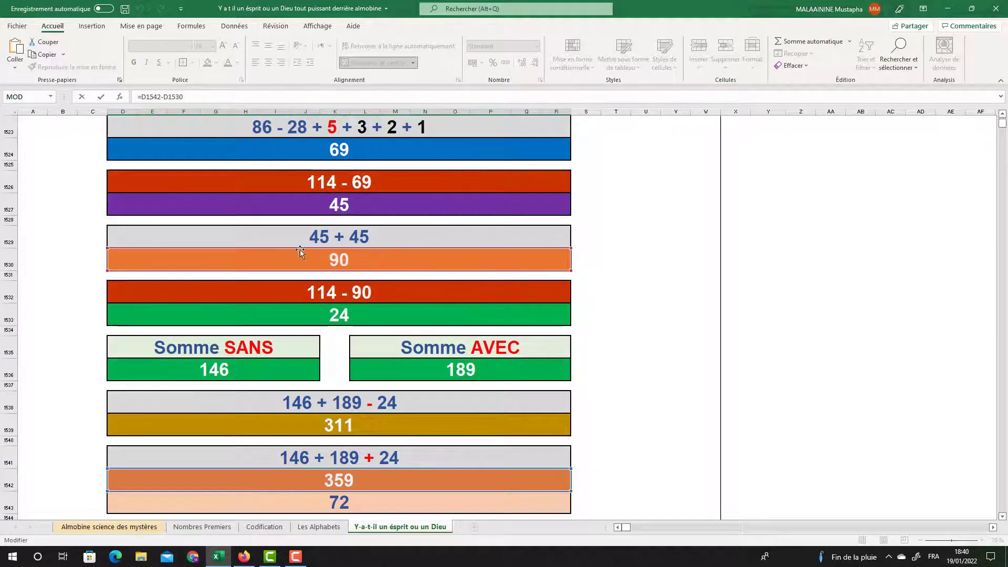
{"action": "key", "text": "Return"}
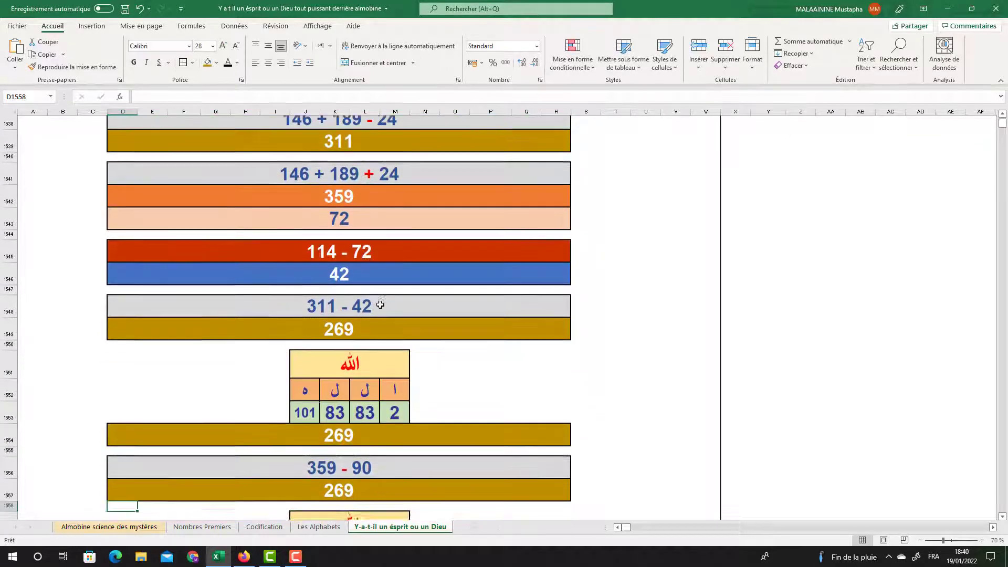
{"action": "scroll", "coordinate": [241, 394], "scroll_direction": "down", "scroll_amount": 2}
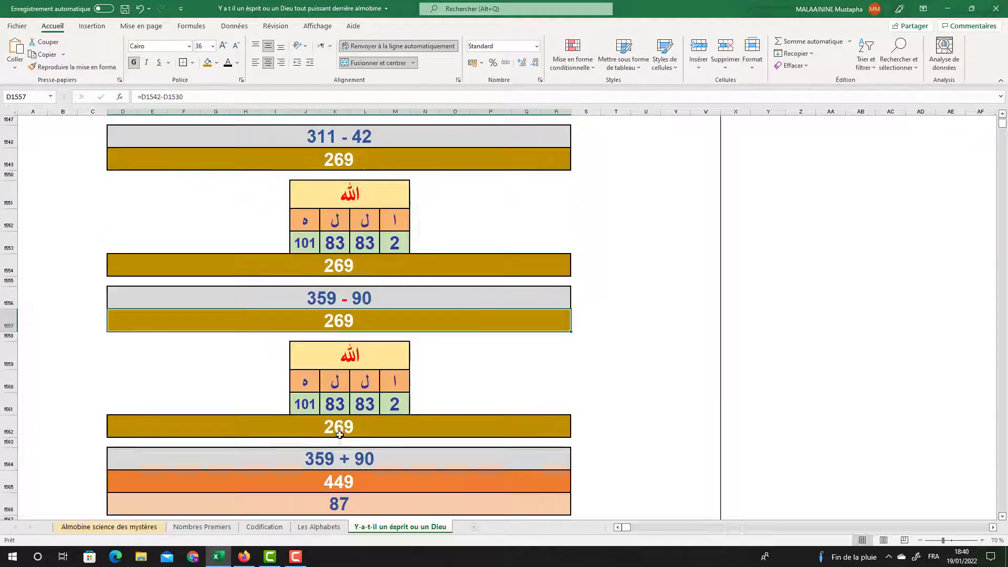
Step: Select the الله table below the 359 - 90 block and the rank under the 359 + 90 result
{"action": "left_click_drag", "start_coordinate": [137, 349], "coordinate": [524, 404]}
{"action": "scroll", "coordinate": [378, 308], "scroll_direction": "down", "scroll_amount": 1}
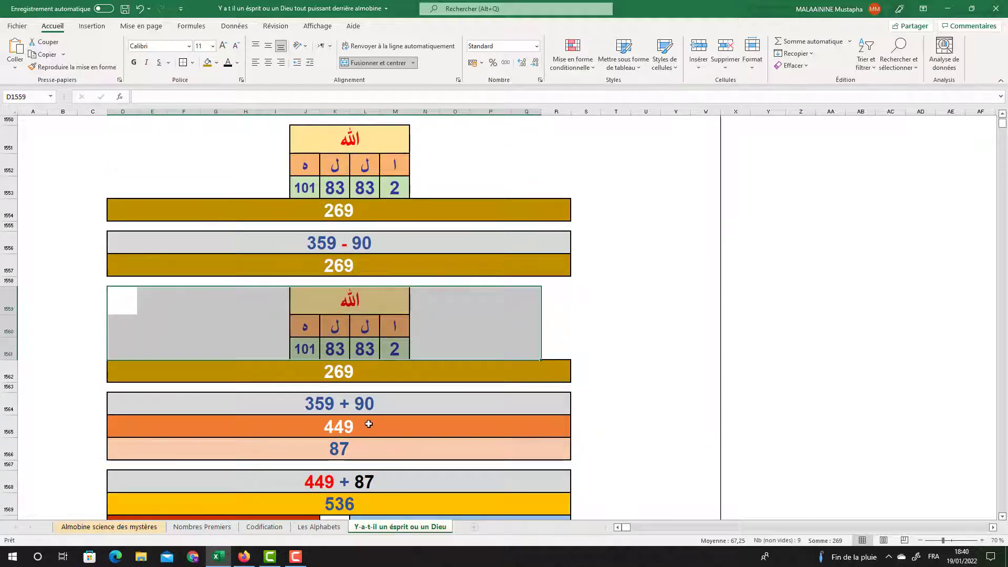
{"action": "scroll", "coordinate": [368, 424], "scroll_direction": "down", "scroll_amount": 1}
{"action": "left_click", "coordinate": [344, 391]}
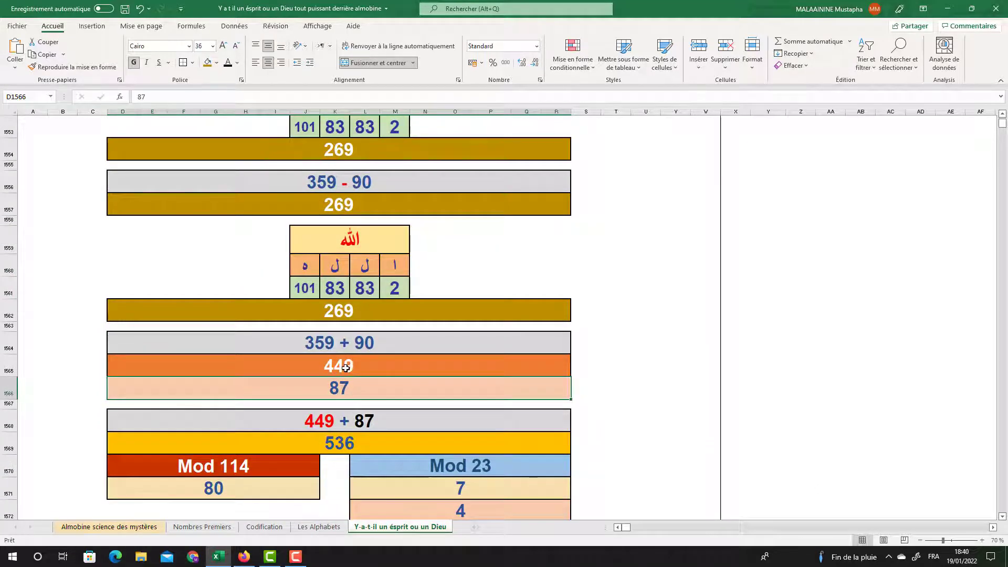
Step: Review the 449 + 87 block, selecting its sum, the Mod 114 and Mod 23 results, and the rank in L1572
{"action": "scroll", "coordinate": [345, 391], "scroll_direction": "down", "scroll_amount": 1}
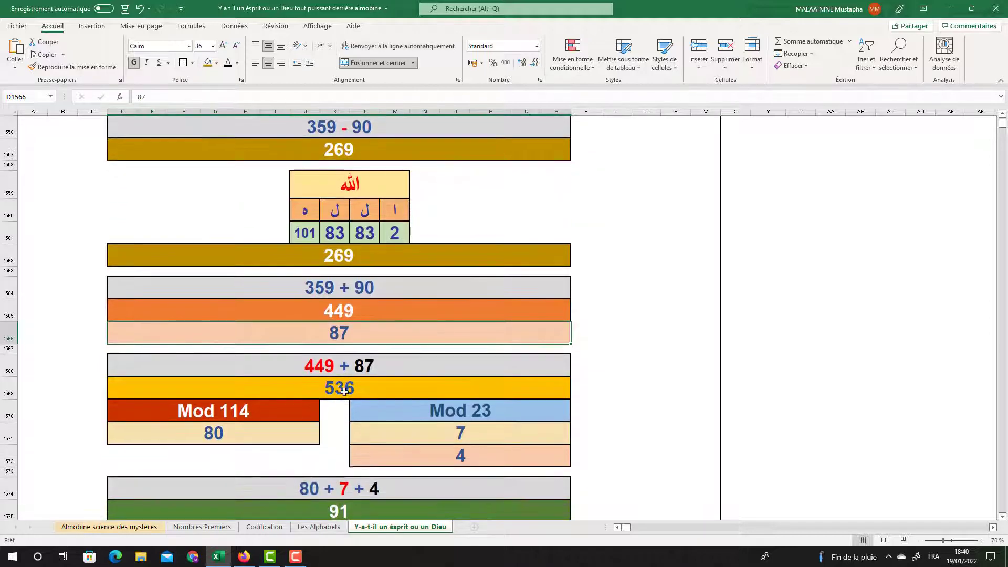
{"action": "left_click", "coordinate": [344, 391]}
{"action": "left_click", "coordinate": [285, 405]}
{"action": "left_click", "coordinate": [356, 407]}
{"action": "left_click", "coordinate": [308, 430]}
{"action": "left_click", "coordinate": [438, 435]}
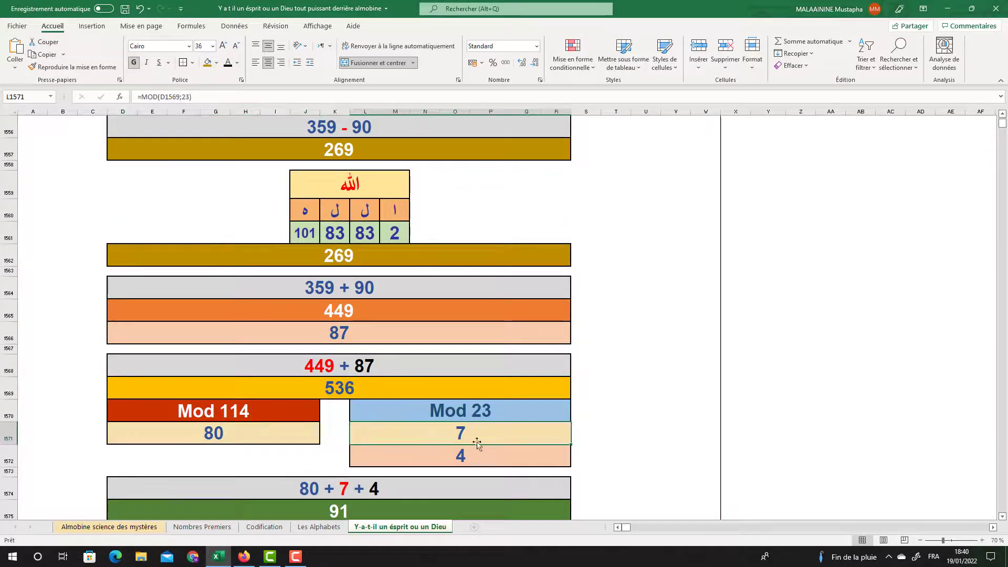
{"action": "left_click", "coordinate": [465, 452]}
Step: Examine the cells added by the 80 + 7 + 4 result in D1575, leaving its formula as it is
{"action": "scroll", "coordinate": [360, 459], "scroll_direction": "down", "scroll_amount": 1}
{"action": "double_click", "coordinate": [360, 458]}
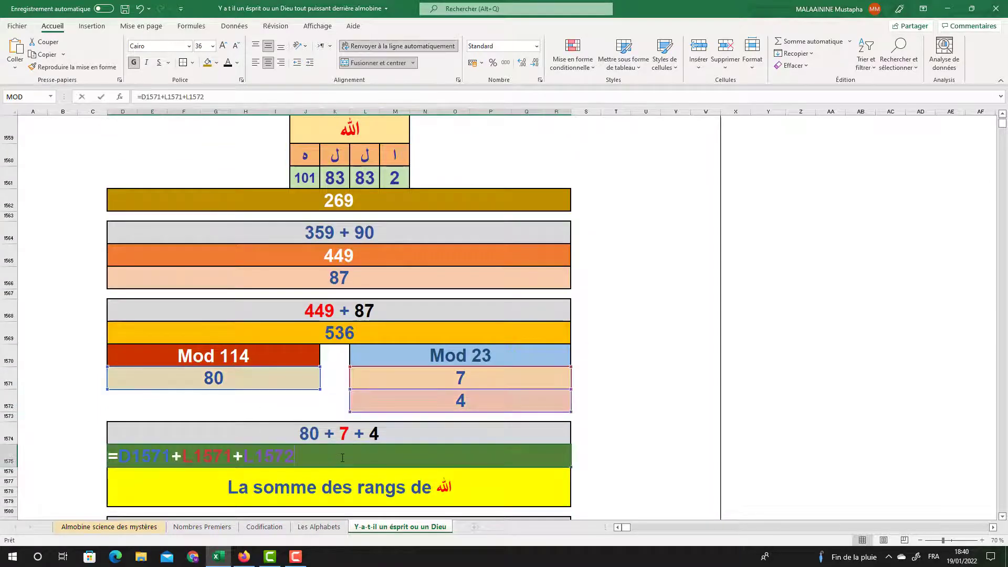
{"action": "key", "text": "Return"}
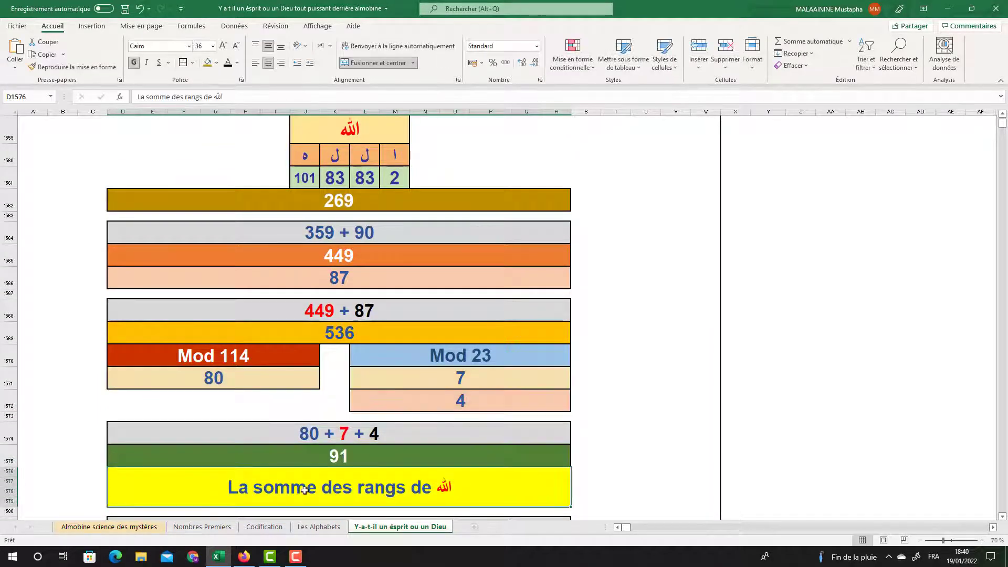
{"action": "left_click", "coordinate": [342, 457]}
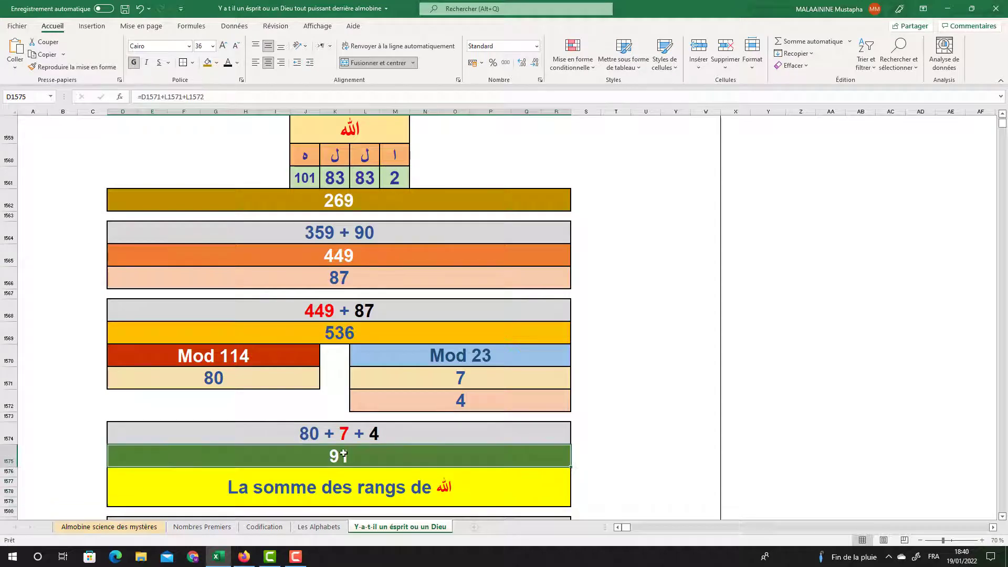
Step: Select the 91 + 269 block together with the الله table and ranks beneath it
{"action": "scroll", "coordinate": [369, 302], "scroll_direction": "down", "scroll_amount": 3}
{"action": "left_click_drag", "start_coordinate": [288, 349], "coordinate": [374, 477]}
{"action": "scroll", "coordinate": [375, 389], "scroll_direction": "down", "scroll_amount": 2}
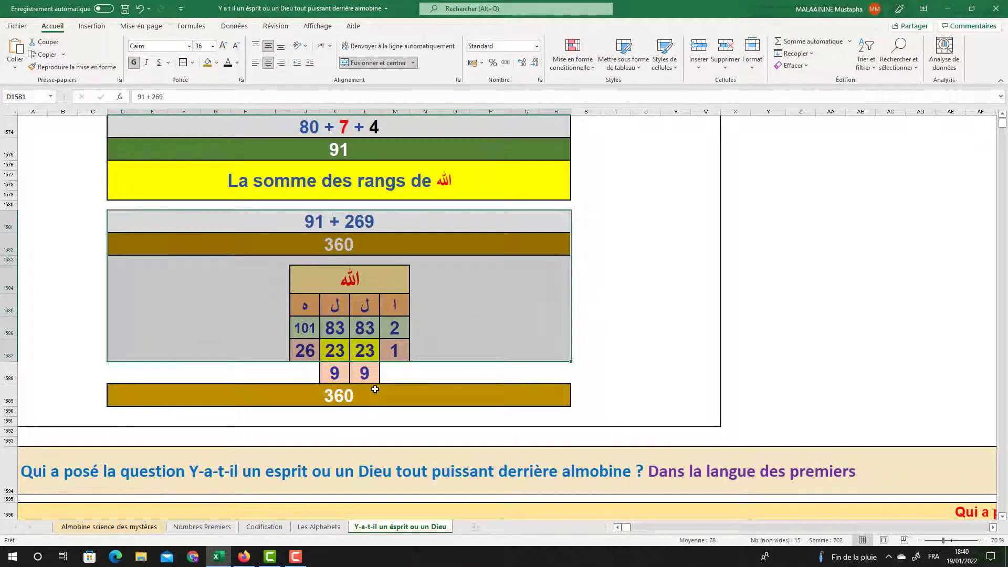
{"action": "scroll", "coordinate": [374, 389], "scroll_direction": "down", "scroll_amount": 2}
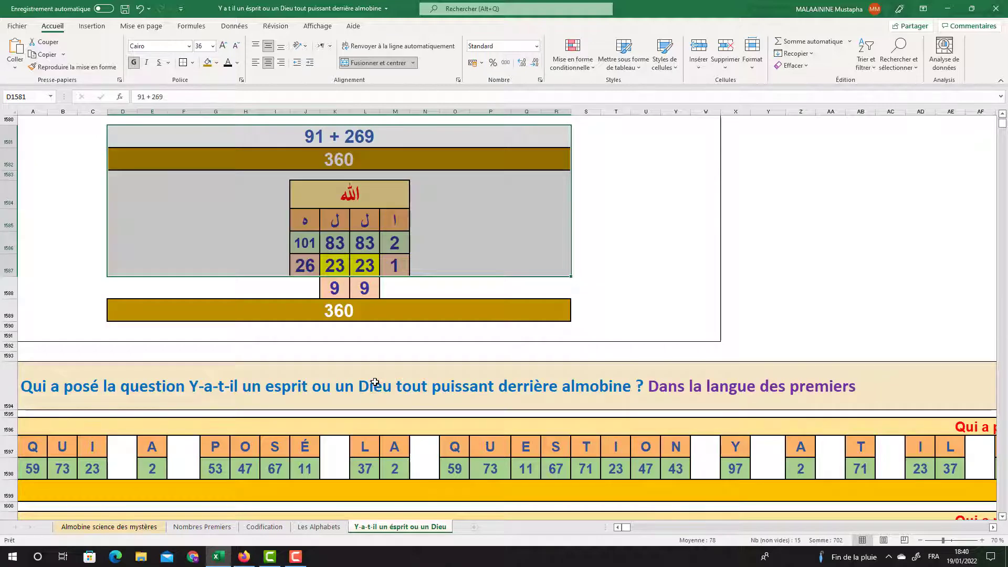
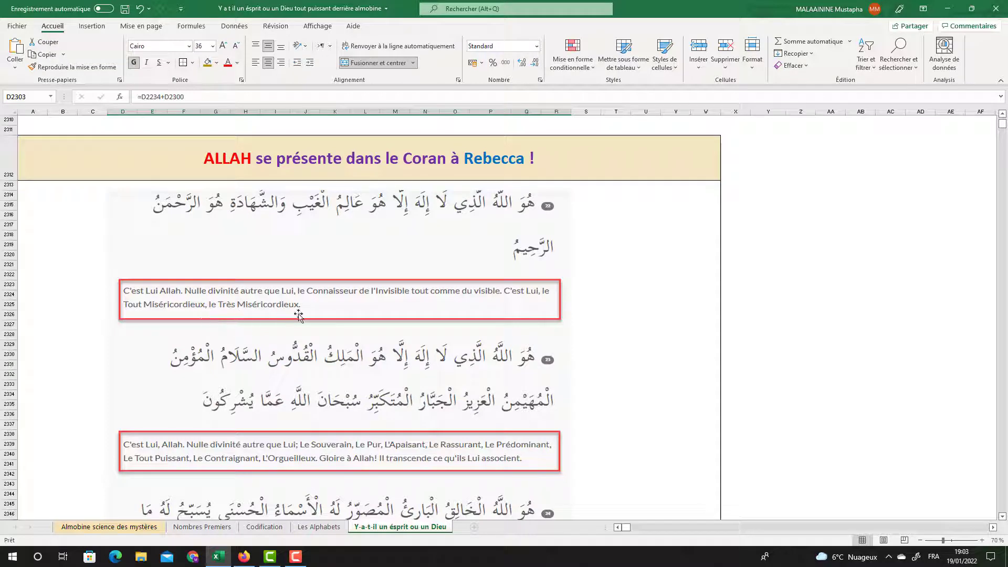
Step: Read the three verses and their French translations under "ALLAH se présente dans le Coran à Rebecca !"
{"action": "scroll", "coordinate": [306, 315], "scroll_direction": "down", "scroll_amount": 1}
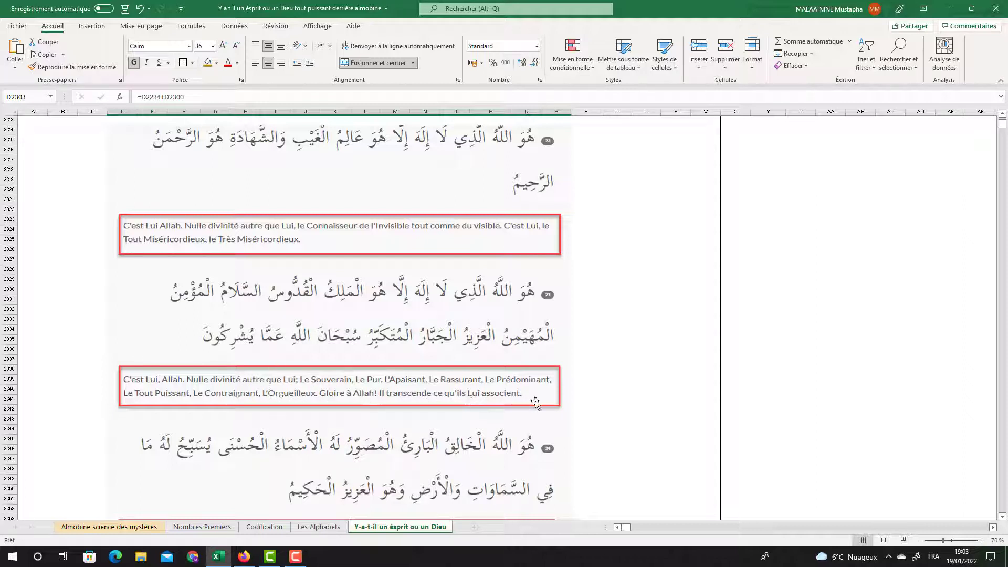
{"action": "scroll", "coordinate": [535, 402], "scroll_direction": "down", "scroll_amount": 3}
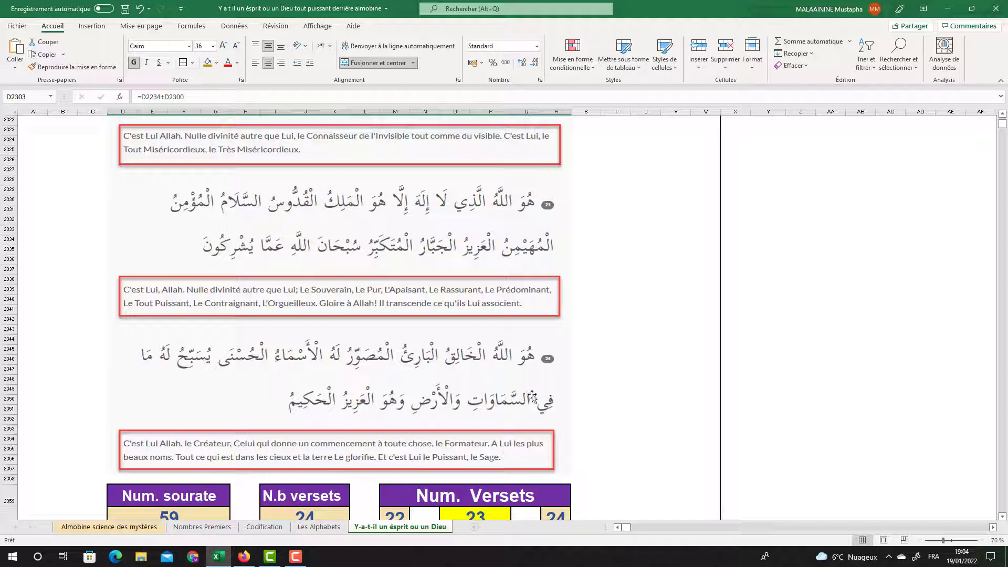
{"action": "scroll", "coordinate": [530, 394], "scroll_direction": "up", "scroll_amount": 2}
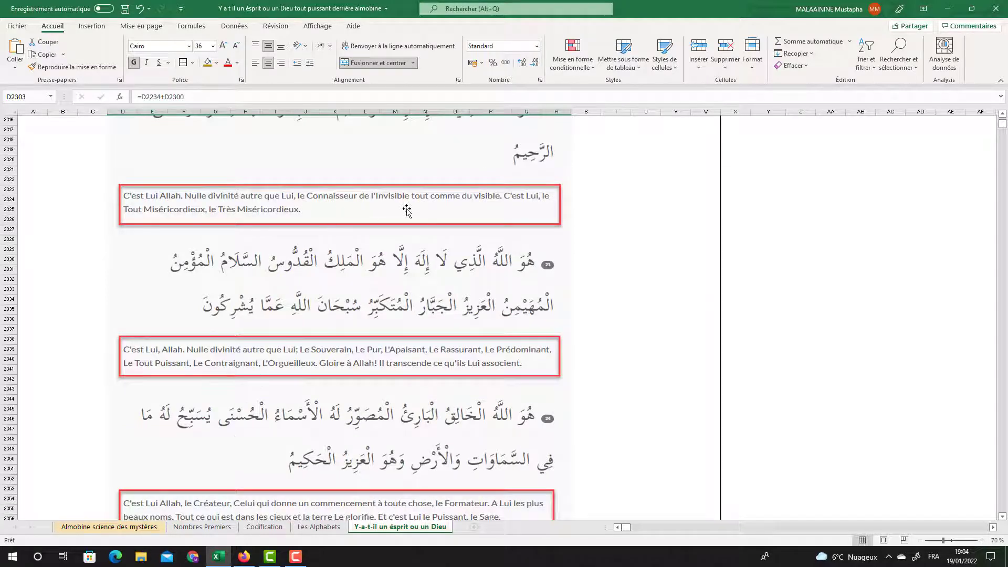
{"action": "scroll", "coordinate": [362, 220], "scroll_direction": "up", "scroll_amount": 2}
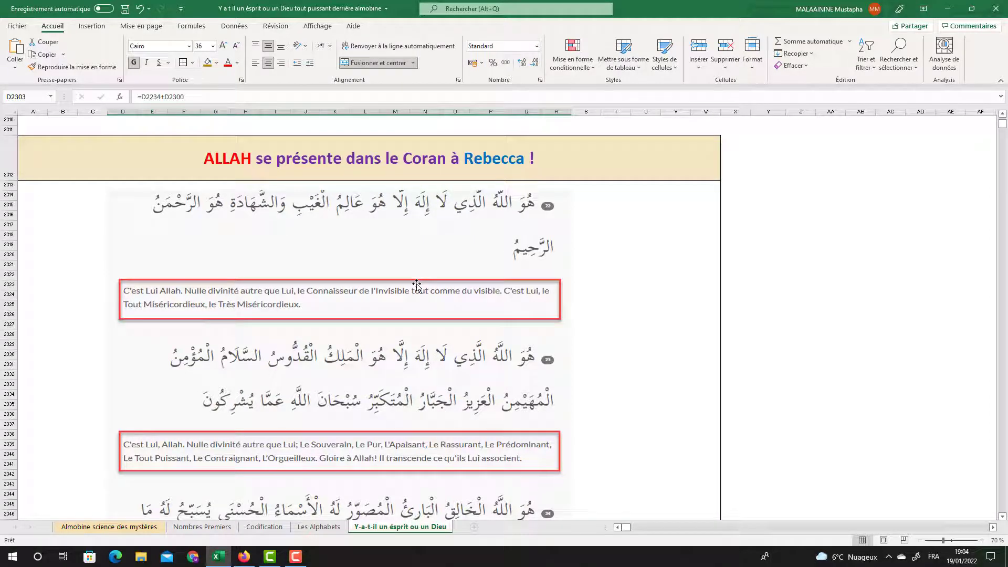
{"action": "scroll", "coordinate": [416, 285], "scroll_direction": "down", "scroll_amount": 5}
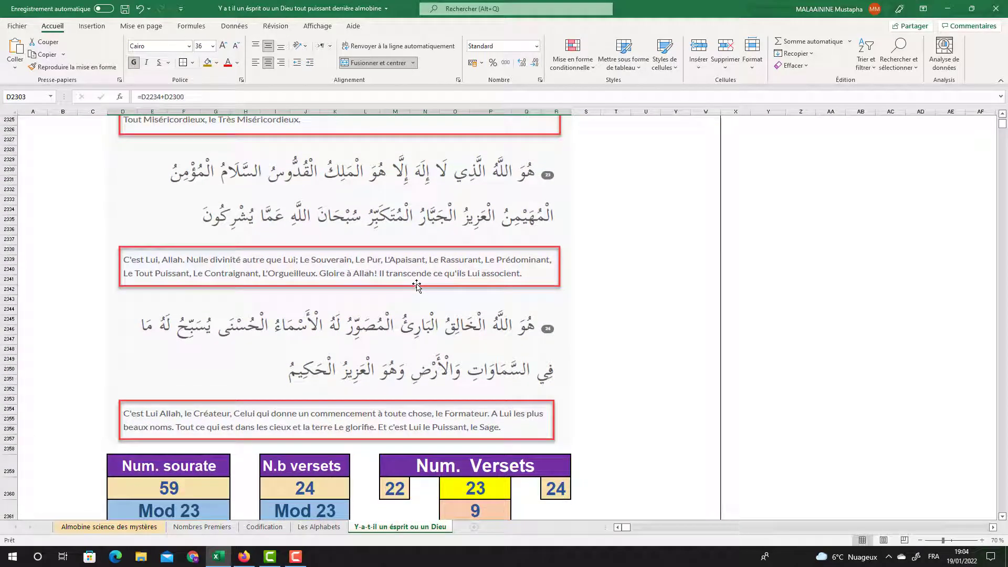
{"action": "scroll", "coordinate": [416, 285], "scroll_direction": "down", "scroll_amount": 2}
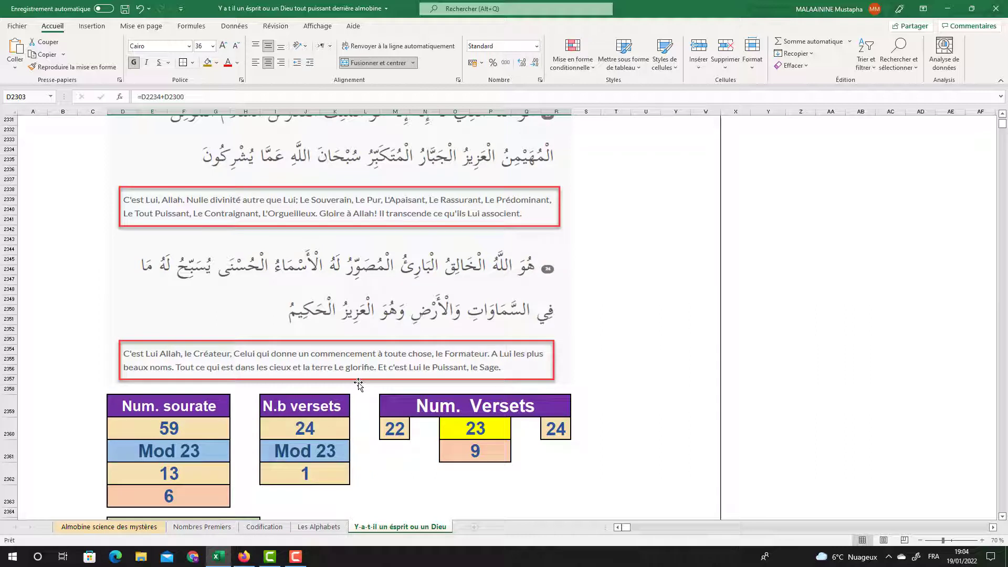
{"action": "scroll", "coordinate": [252, 389], "scroll_direction": "down", "scroll_amount": 1}
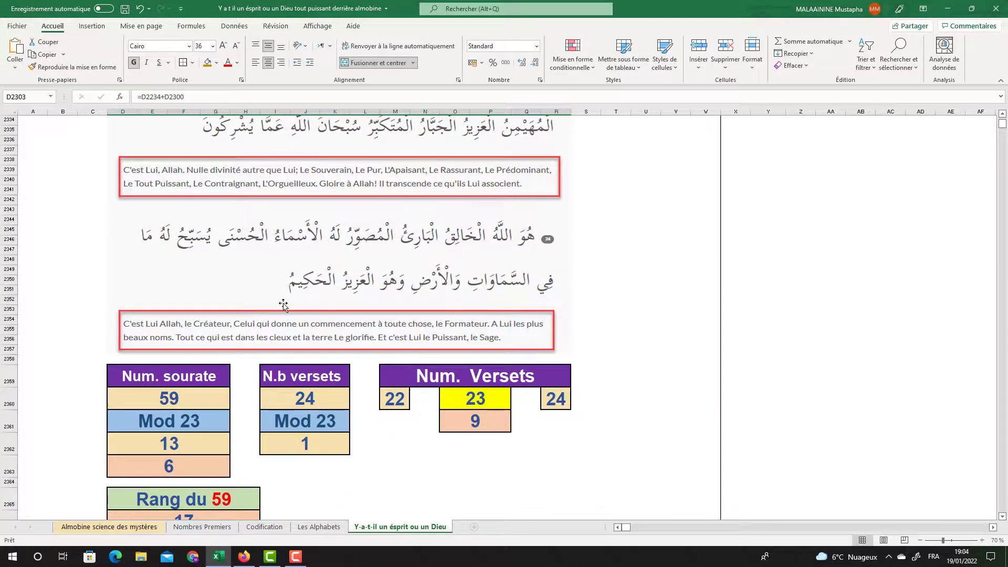
Step: Select the Num. sourate value, its Mod 23 result and rank, and the N.b versets value
{"action": "left_click", "coordinate": [175, 397]}
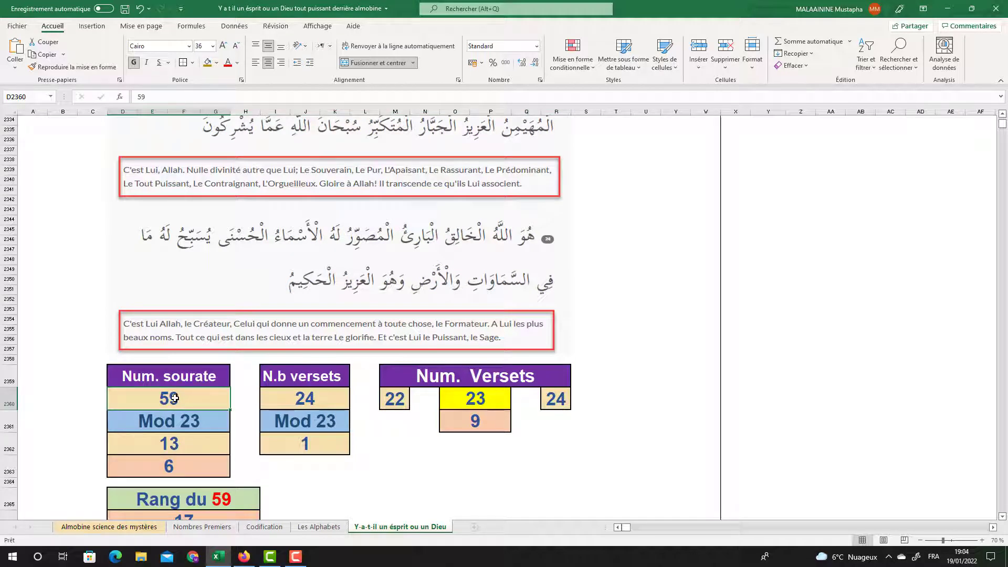
{"action": "left_click", "coordinate": [180, 447]}
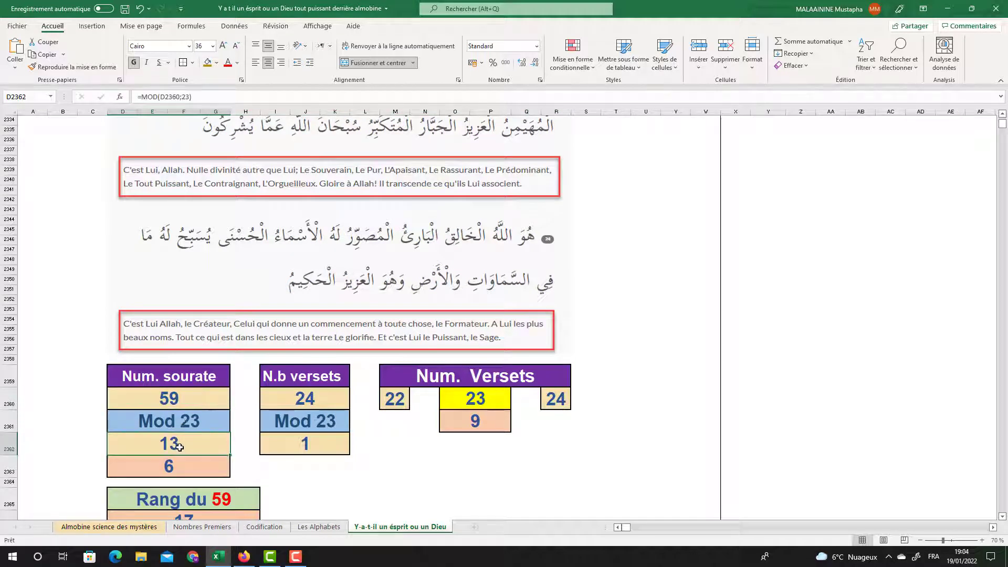
{"action": "left_click", "coordinate": [160, 470]}
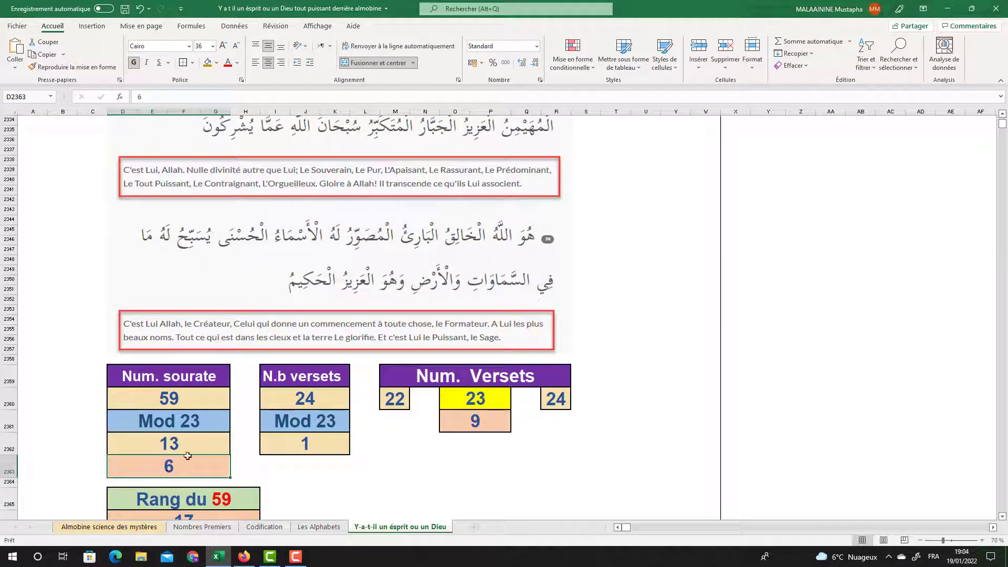
{"action": "left_click", "coordinate": [306, 399]}
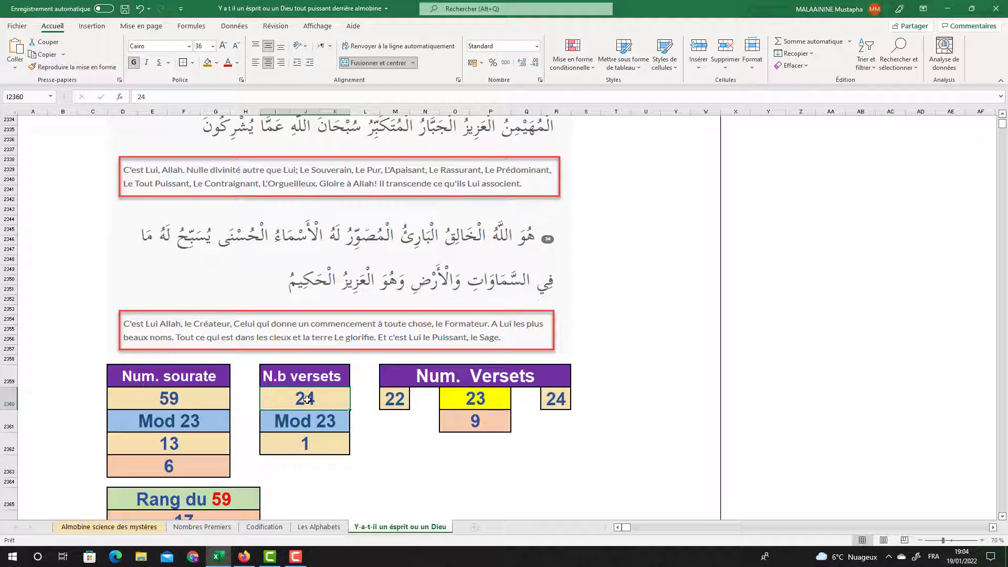
Step: Switch to Firefox and check the title and last verses of sourate 59, Al-Hasr, on the Oumma page
{"action": "key", "text": "alt+Tab"}
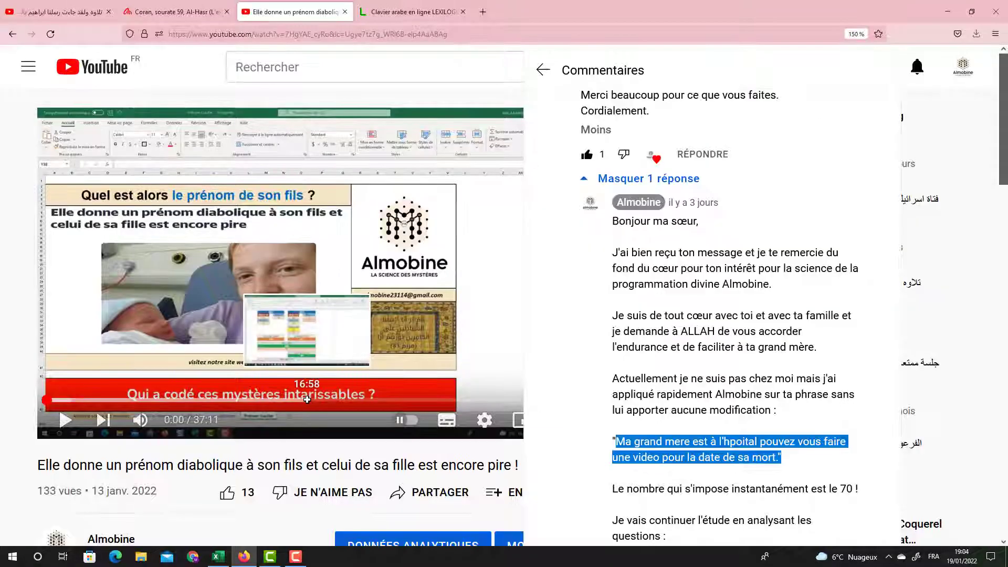
{"action": "left_click", "coordinate": [159, 12]}
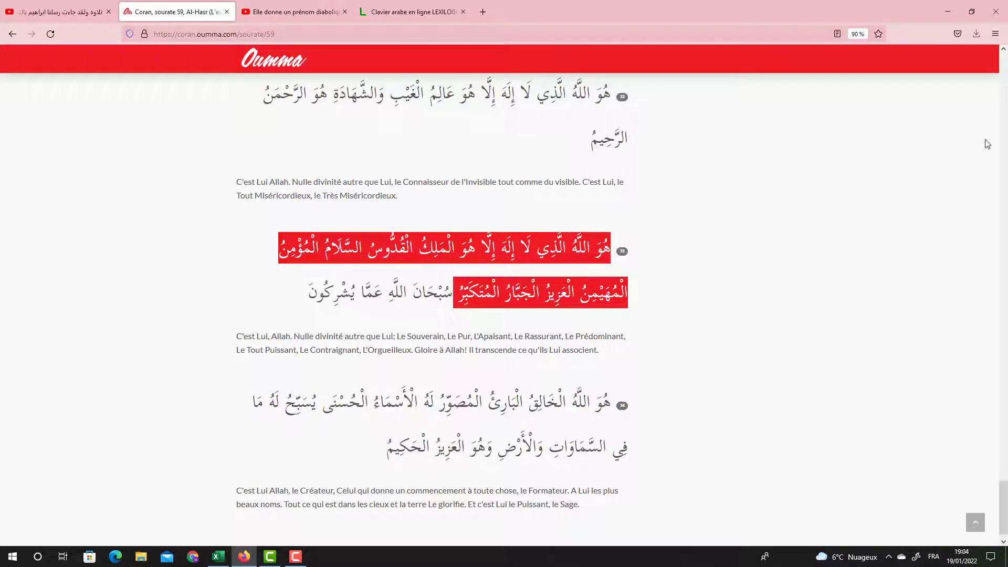
{"action": "left_click_drag", "start_coordinate": [1002, 507], "coordinate": [1002, 68]}
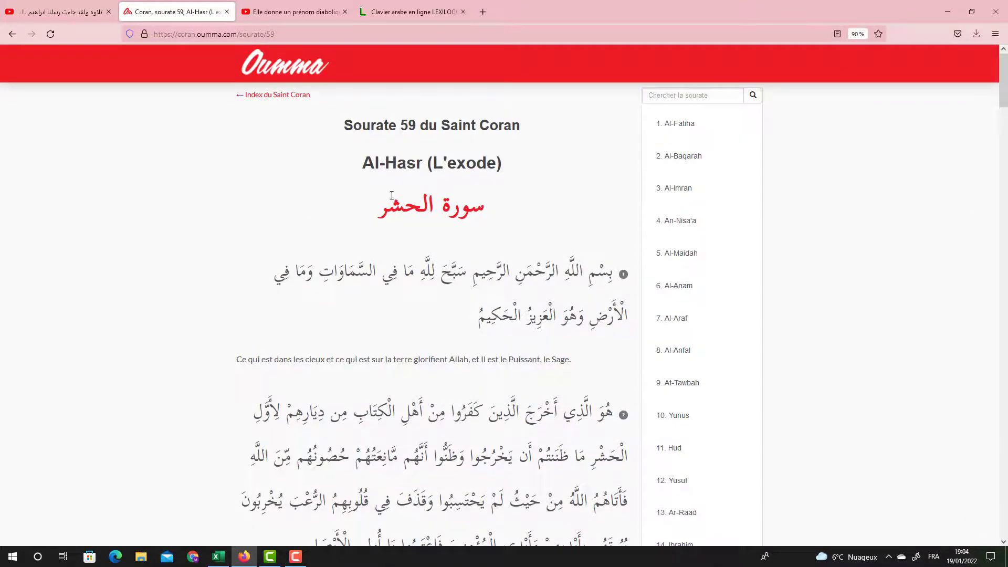
{"action": "left_click_drag", "start_coordinate": [1003, 79], "coordinate": [1003, 508]}
{"action": "scroll", "coordinate": [640, 457], "scroll_direction": "up", "scroll_amount": 5}
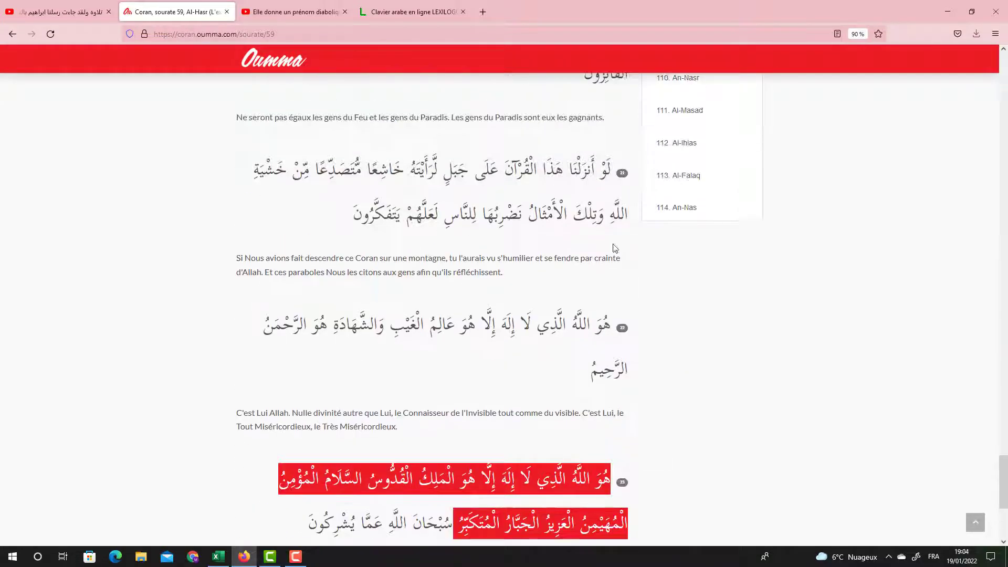
{"action": "scroll", "coordinate": [620, 344], "scroll_direction": "down", "scroll_amount": 2}
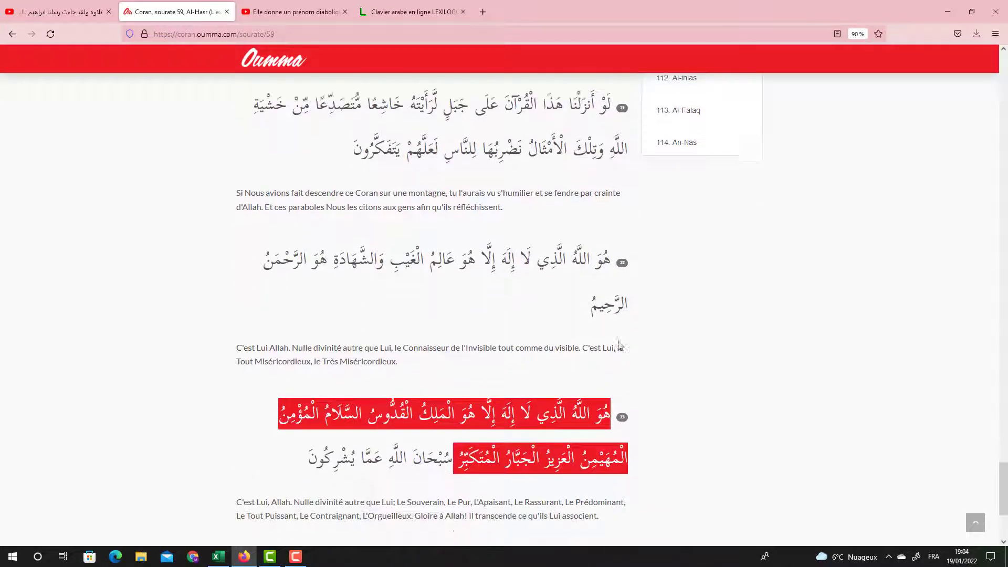
{"action": "scroll", "coordinate": [630, 394], "scroll_direction": "down", "scroll_amount": 2}
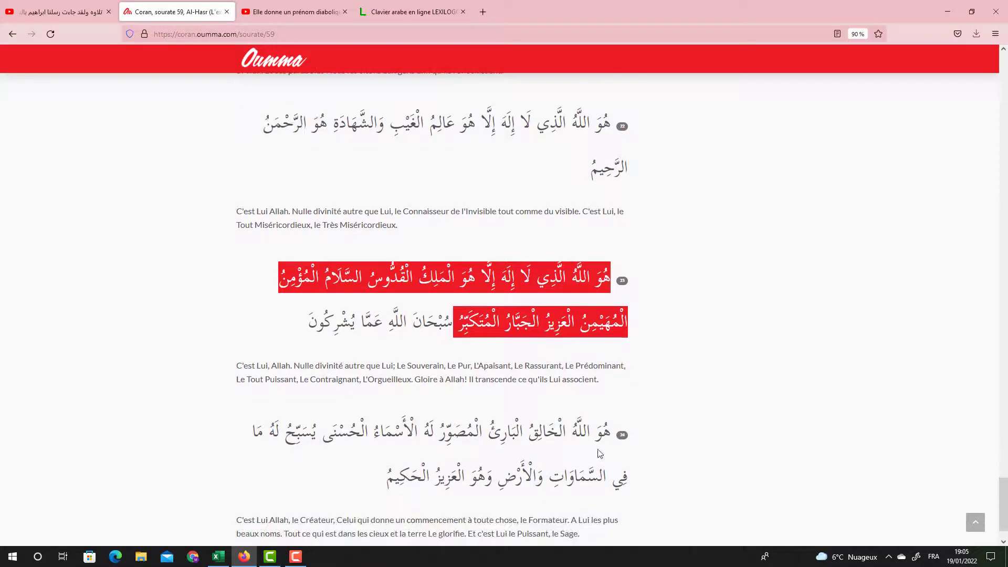
{"action": "scroll", "coordinate": [631, 446], "scroll_direction": "down", "scroll_amount": 1}
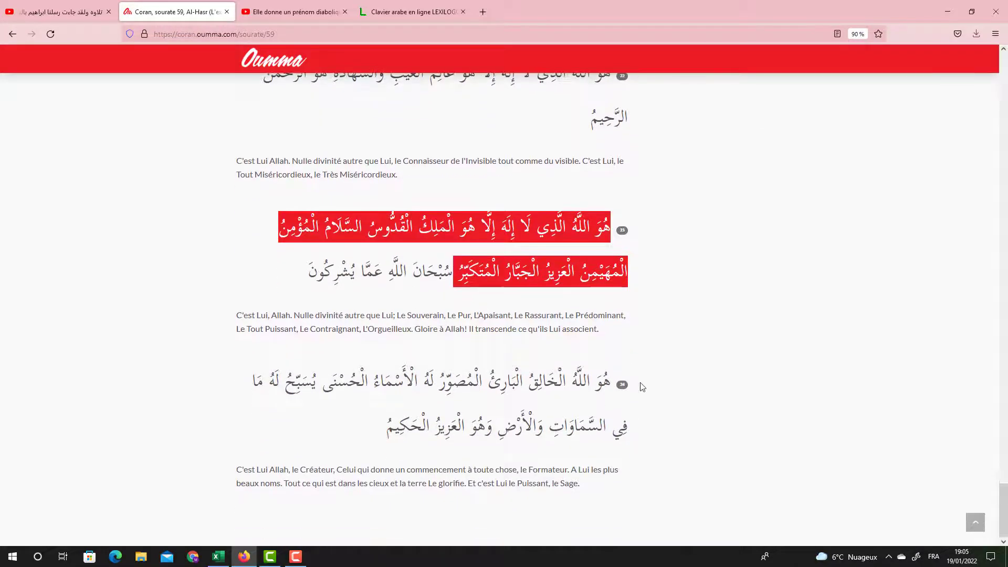
Step: Switch back to Excel, select the N.b versets Mod 23 result, and compare the quoted verses with Num. Versets, selecting verse number 23
{"action": "key", "text": "alt+Tab"}
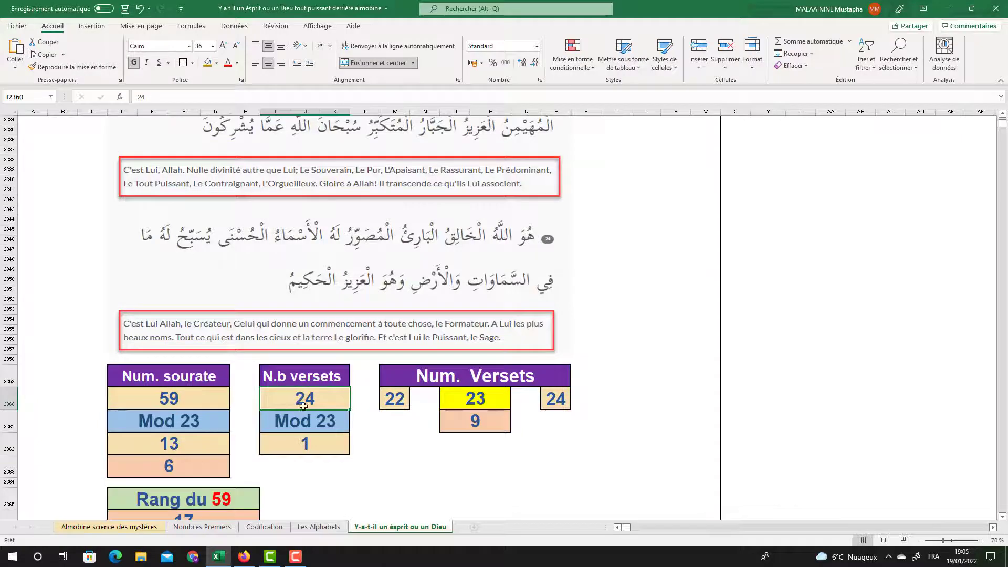
{"action": "left_click", "coordinate": [320, 449]}
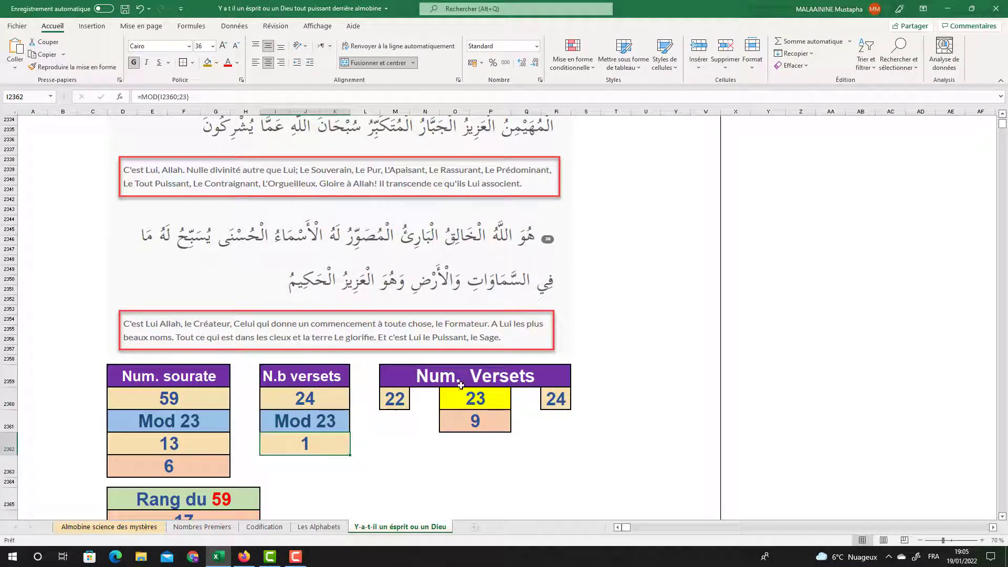
{"action": "scroll", "coordinate": [495, 390], "scroll_direction": "up", "scroll_amount": 1}
{"action": "scroll", "coordinate": [494, 390], "scroll_direction": "up", "scroll_amount": 8}
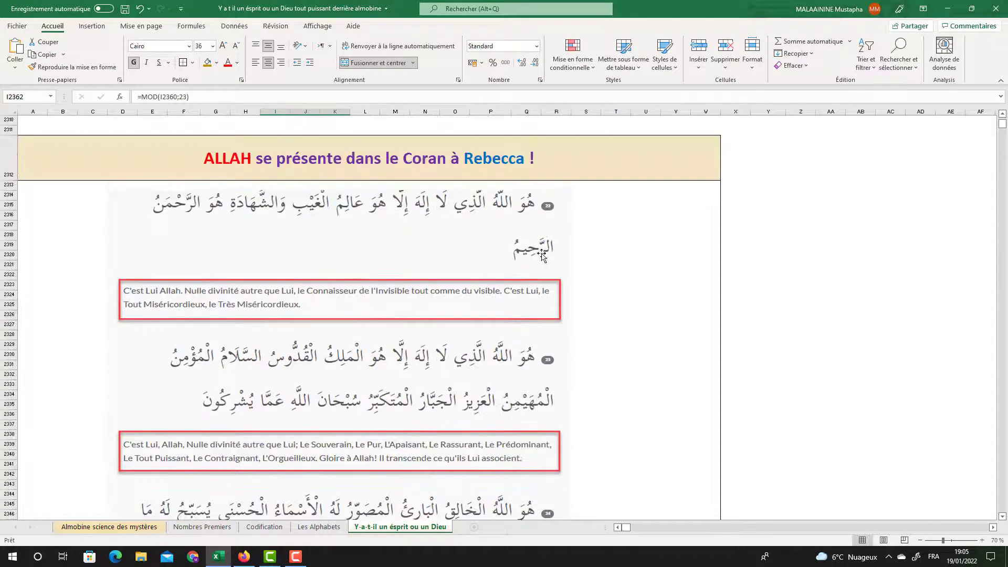
{"action": "scroll", "coordinate": [545, 383], "scroll_direction": "down", "scroll_amount": 5}
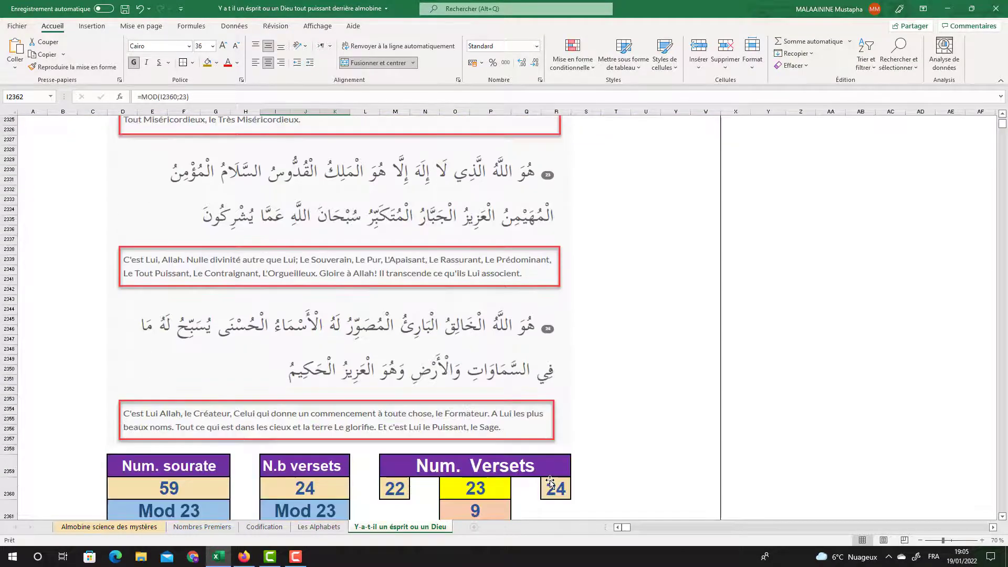
{"action": "scroll", "coordinate": [560, 487], "scroll_direction": "down", "scroll_amount": 2}
{"action": "left_click", "coordinate": [490, 427]}
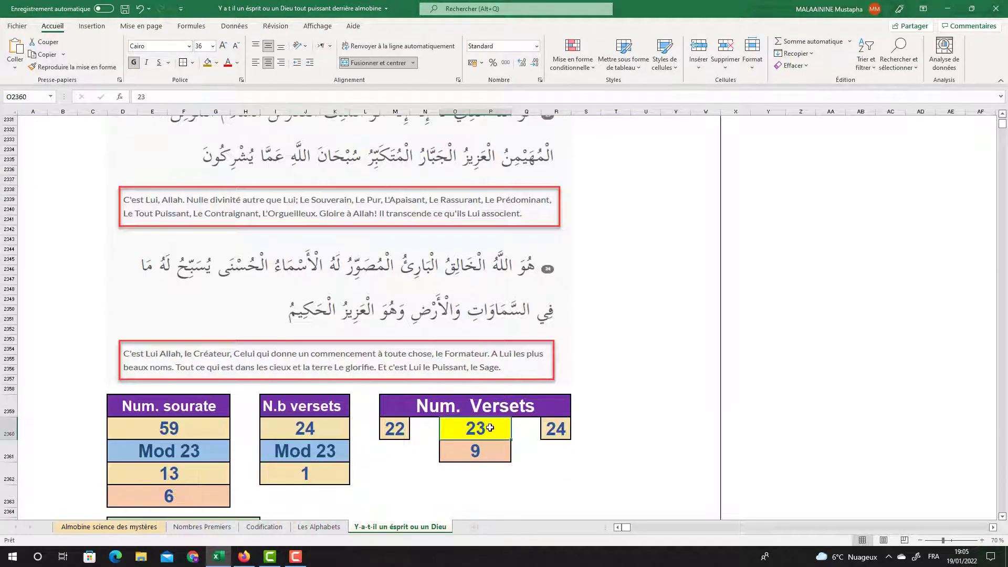
Step: Revisit the Num. sourate table, selecting the 59 and the Mod 23 heading below it
{"action": "scroll", "coordinate": [477, 428], "scroll_direction": "down", "scroll_amount": 1}
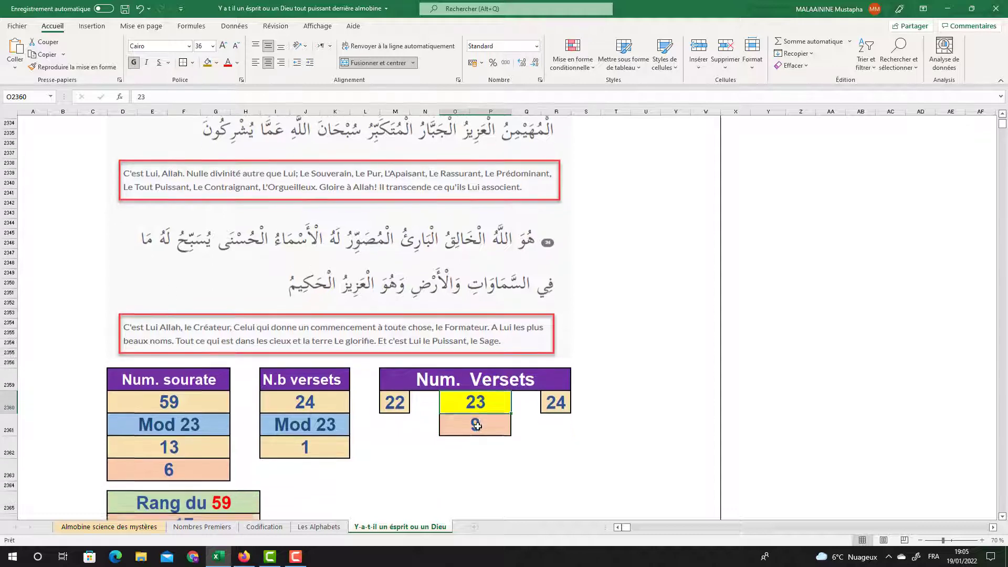
{"action": "left_click", "coordinate": [169, 397]}
{"action": "left_click", "coordinate": [178, 418]}
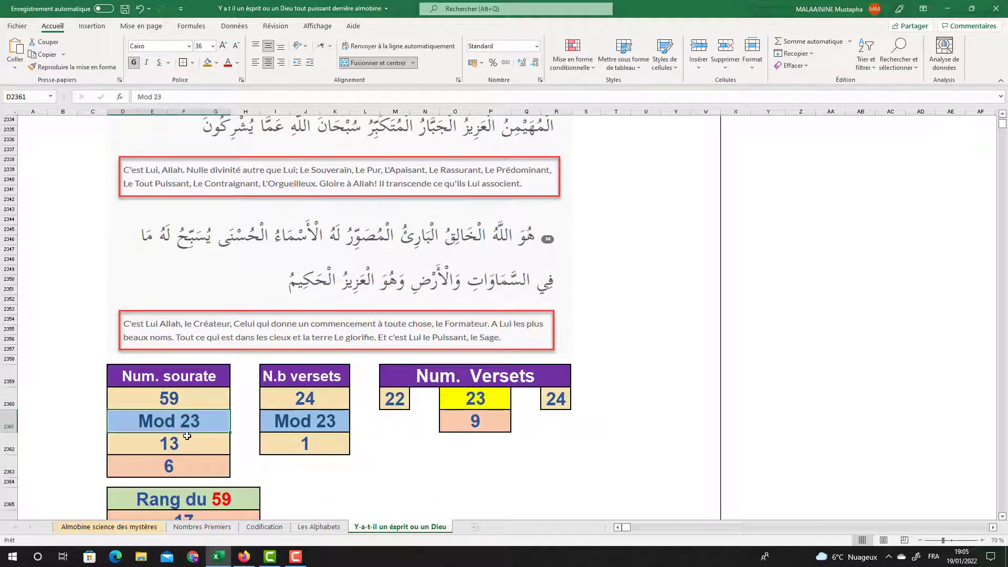
Step: Select the sourate number 59, its Mod 23 result and rank, and the ranks listed under Rang du 59
{"action": "left_click", "coordinate": [182, 444]}
{"action": "scroll", "coordinate": [182, 444], "scroll_direction": "down", "scroll_amount": 1}
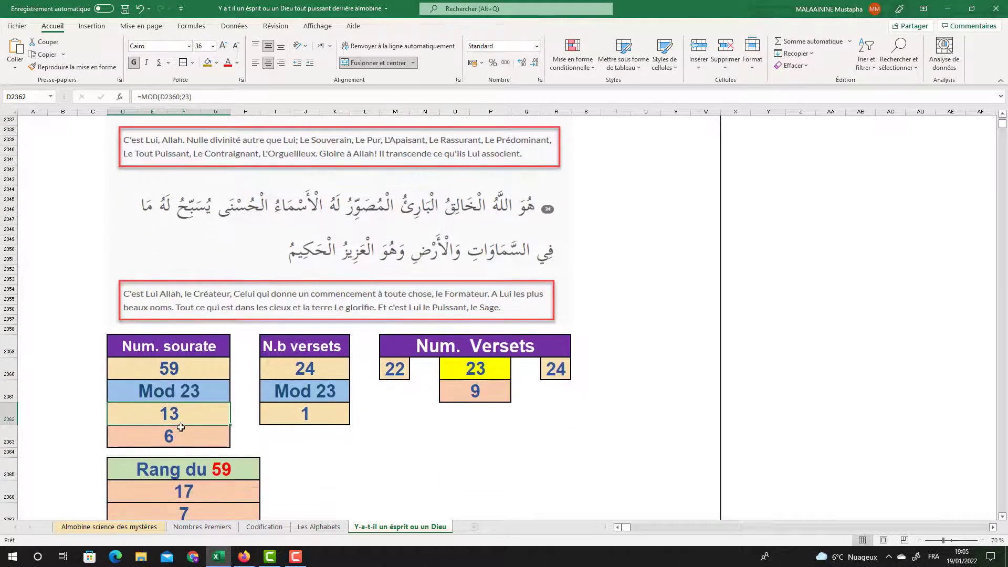
{"action": "left_click", "coordinate": [168, 433]}
{"action": "left_click", "coordinate": [173, 364]}
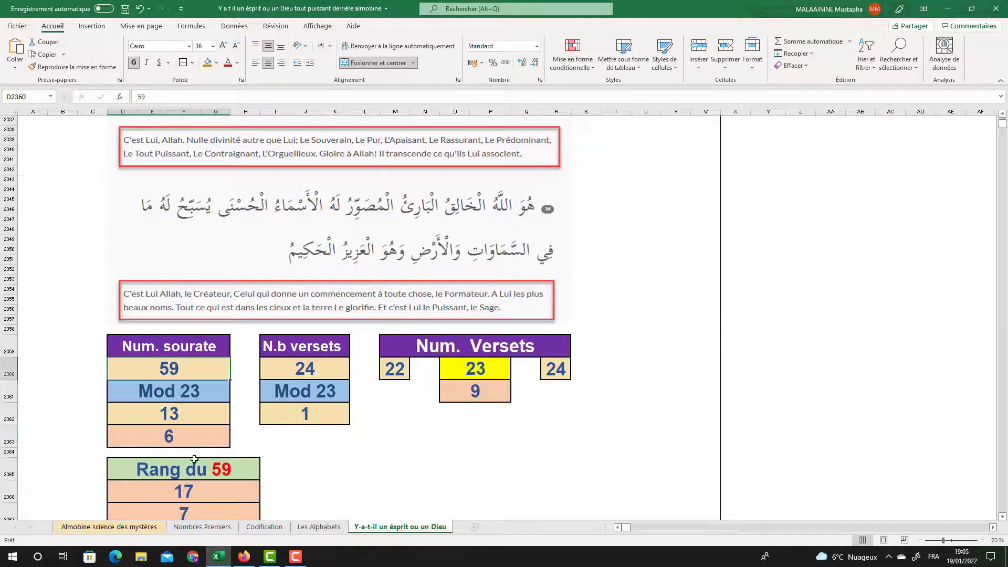
{"action": "scroll", "coordinate": [216, 473], "scroll_direction": "down", "scroll_amount": 1}
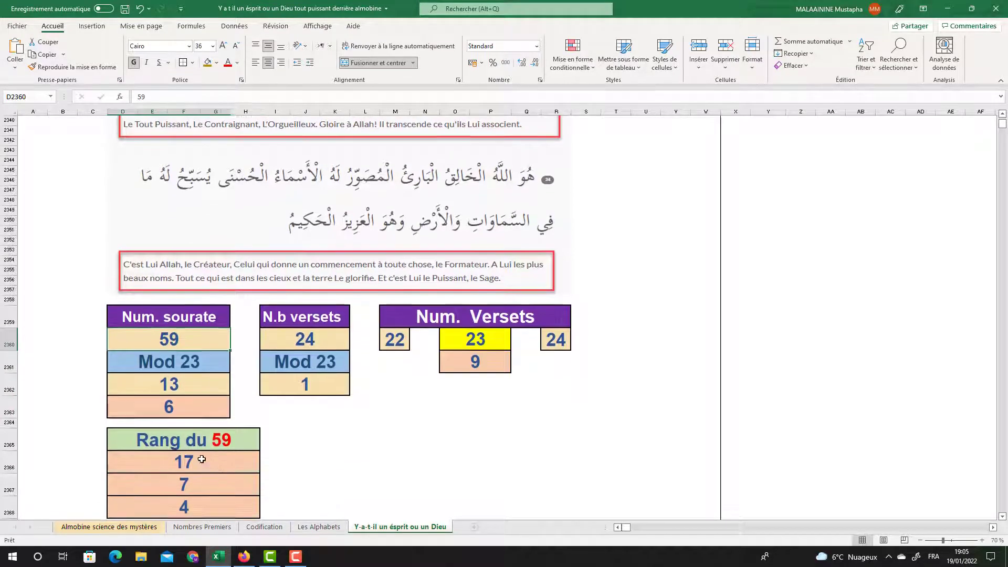
{"action": "left_click", "coordinate": [196, 460]}
{"action": "scroll", "coordinate": [201, 460], "scroll_direction": "down", "scroll_amount": 2}
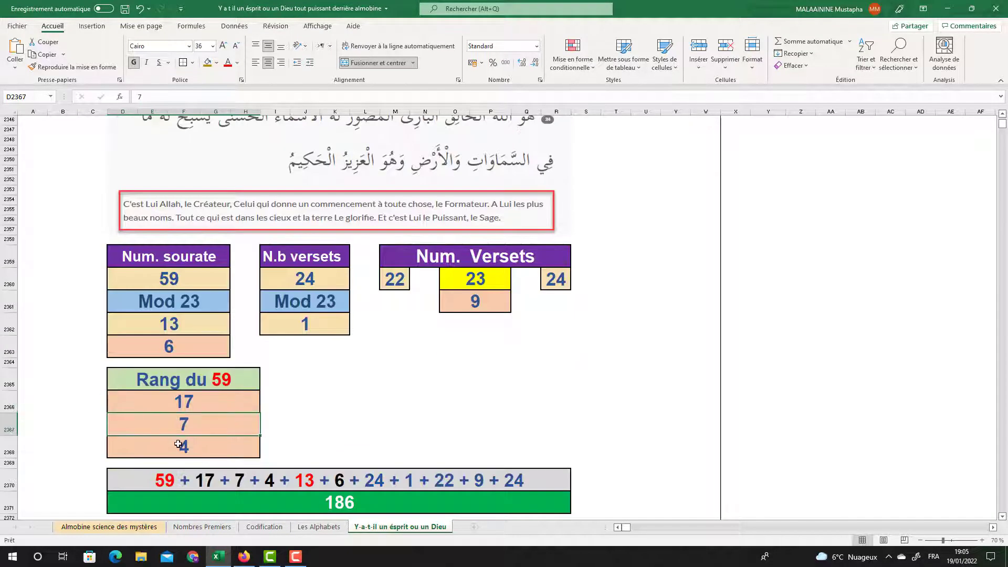
{"action": "left_click", "coordinate": [178, 445]}
Step: Check which cells feed the total starting 59 + 17 + 7, and select verse number 23, its rank and that total
{"action": "double_click", "coordinate": [353, 501]}
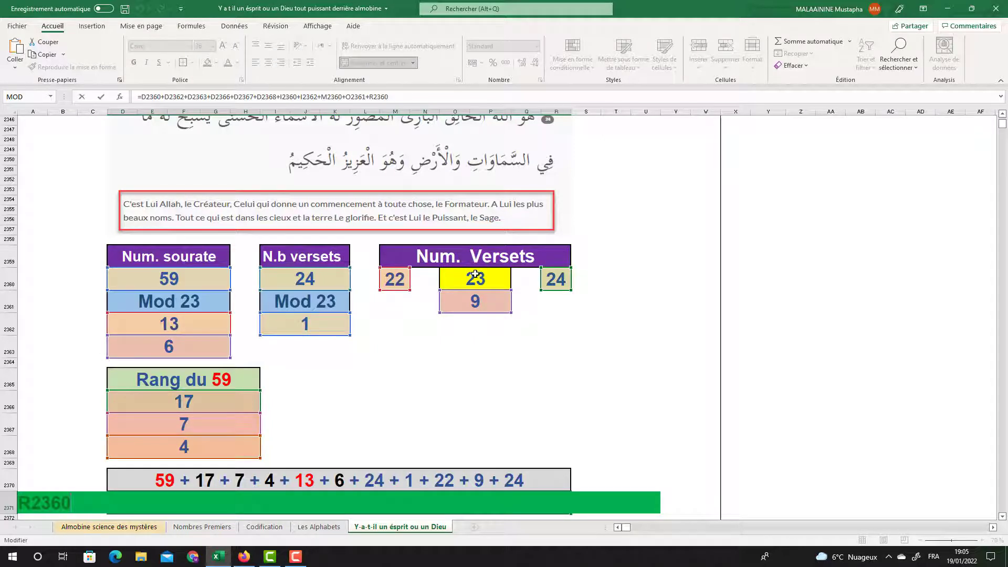
{"action": "key", "text": "Return"}
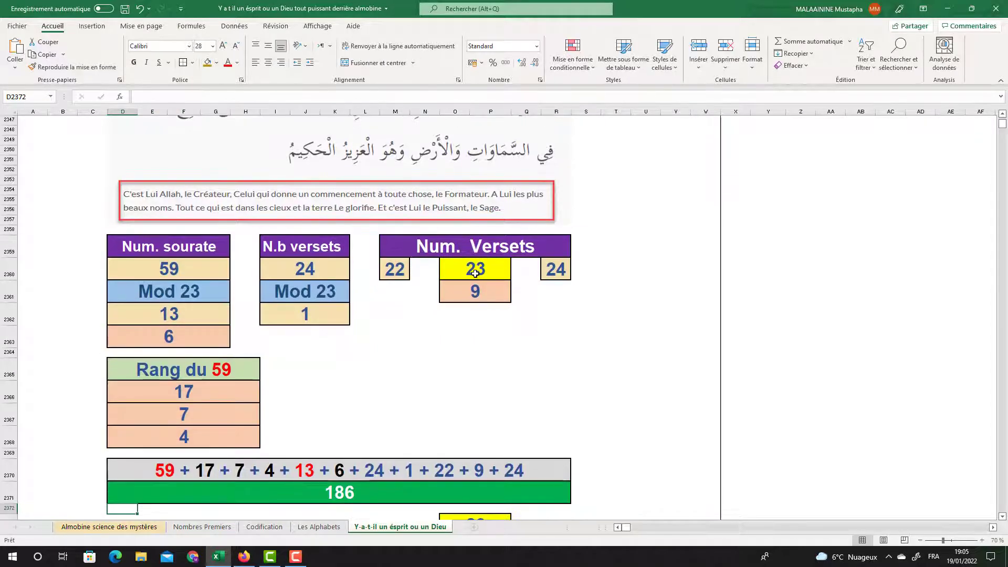
{"action": "scroll", "coordinate": [314, 450], "scroll_direction": "down", "scroll_amount": 1}
{"action": "left_click", "coordinate": [476, 245]}
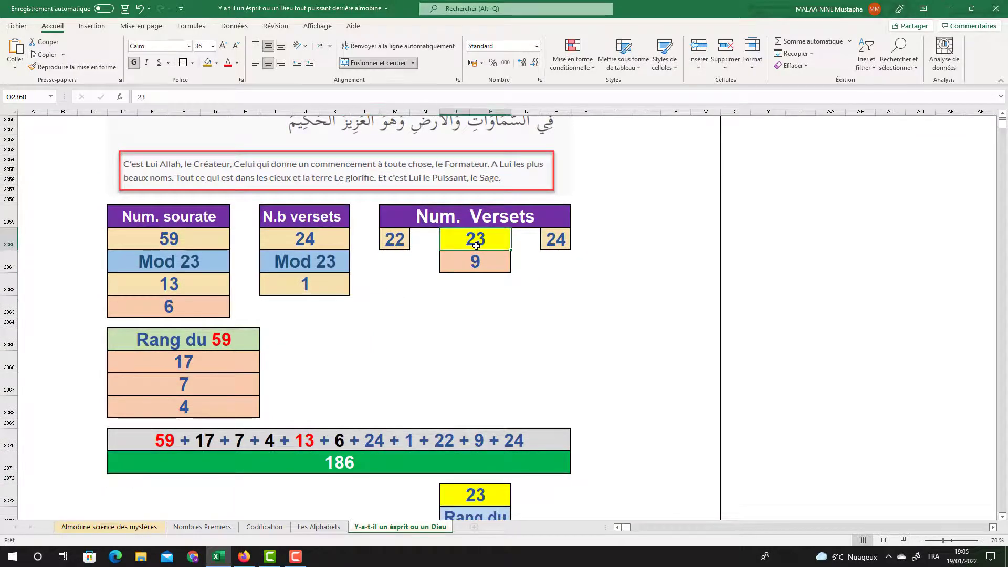
{"action": "scroll", "coordinate": [463, 326], "scroll_direction": "down", "scroll_amount": 2}
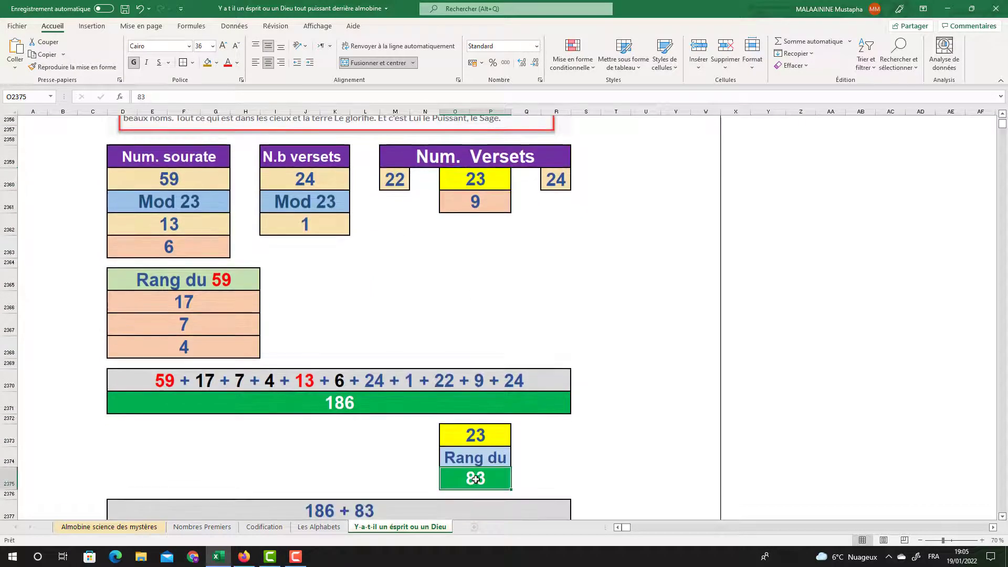
{"action": "left_click", "coordinate": [342, 400]}
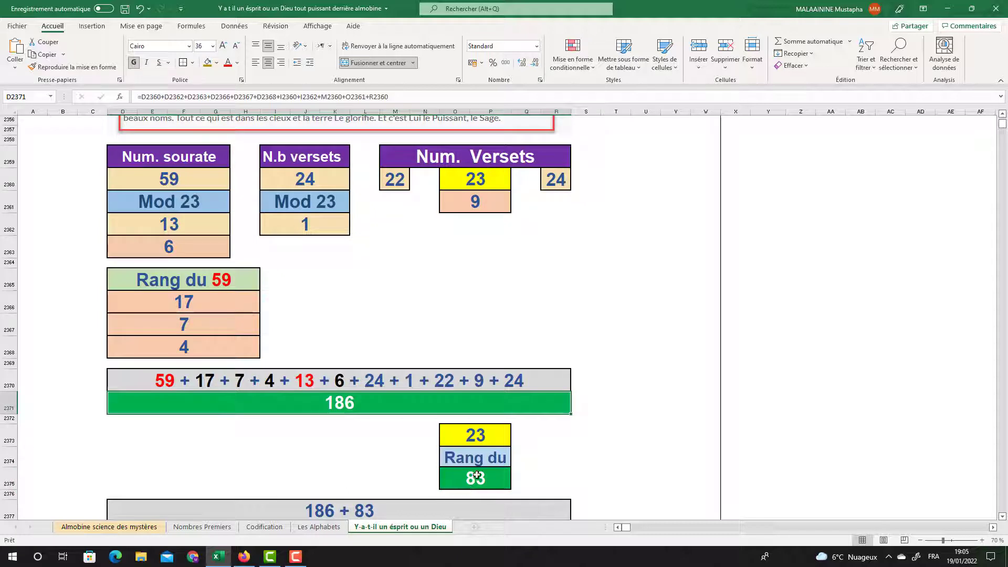
Step: Select the result of 186 + 83 and the الله letter table with its sum below it
{"action": "scroll", "coordinate": [357, 423], "scroll_direction": "down", "scroll_amount": 3}
{"action": "left_click", "coordinate": [186, 386]}
{"action": "left_click_drag", "start_coordinate": [85, 412], "coordinate": [575, 496]}
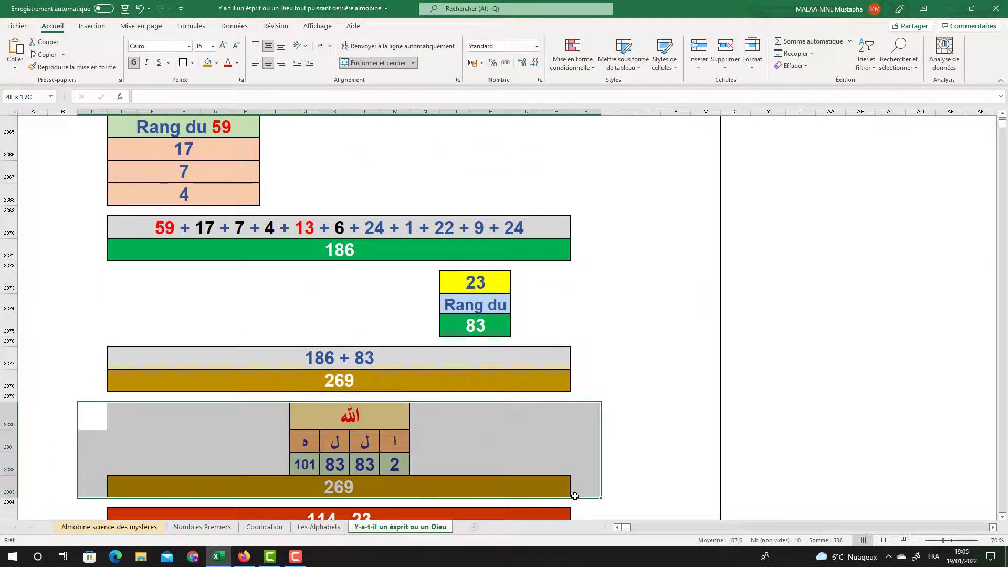
Step: Select the 23 above Rang du and the result of 114 - 23
{"action": "scroll", "coordinate": [551, 477], "scroll_direction": "down", "scroll_amount": 1}
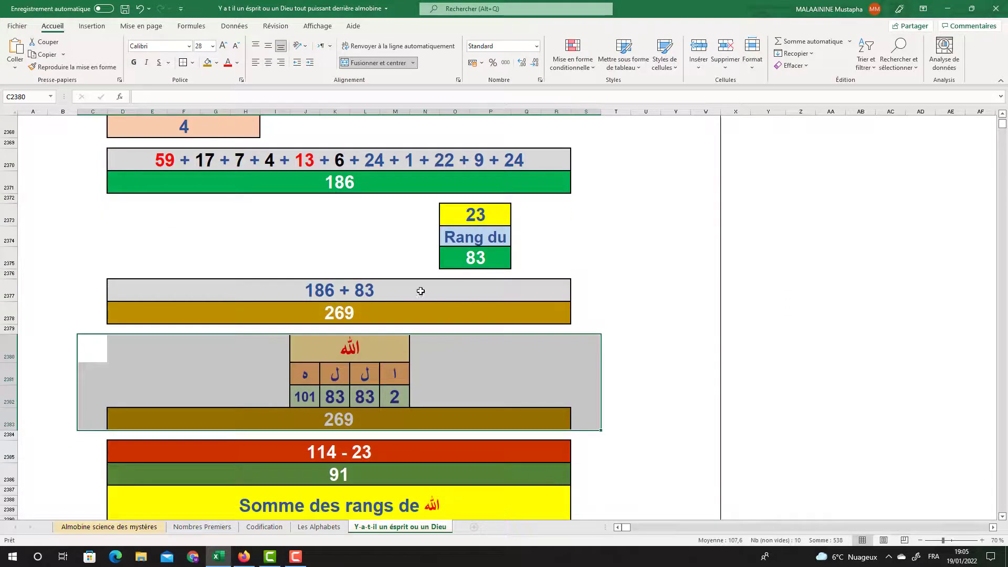
{"action": "left_click", "coordinate": [476, 219]}
{"action": "left_click", "coordinate": [349, 467]}
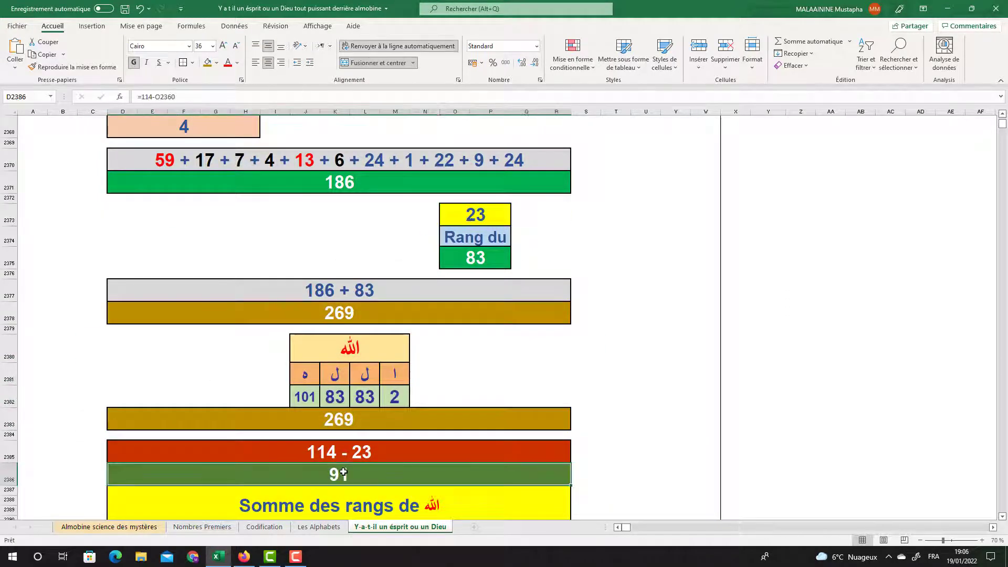
Step: Compare the 91 + 269 result with the second الله table, selecting that table with its letter values, ranks and total
{"action": "scroll", "coordinate": [343, 470], "scroll_direction": "down", "scroll_amount": 1}
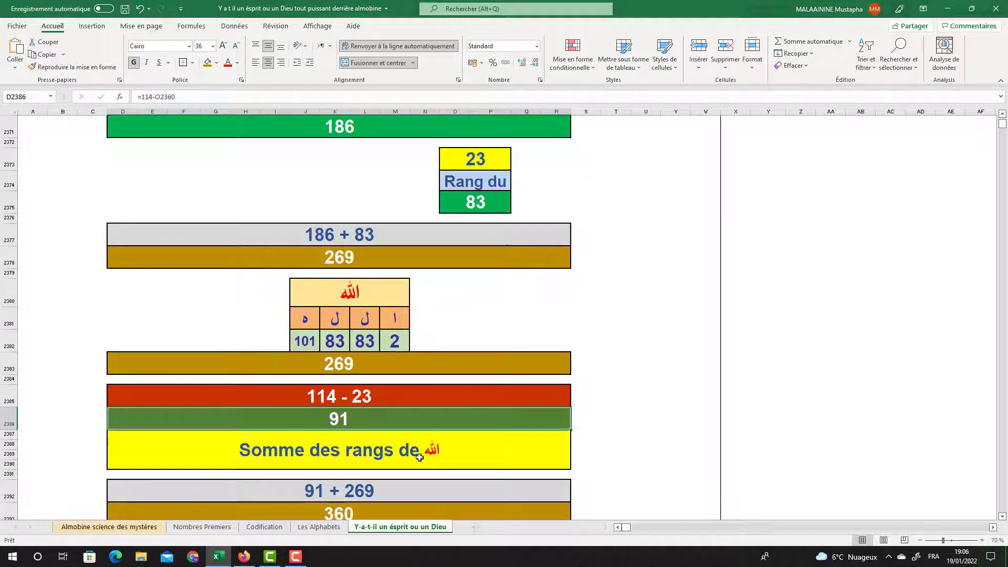
{"action": "scroll", "coordinate": [334, 418], "scroll_direction": "down", "scroll_amount": 3}
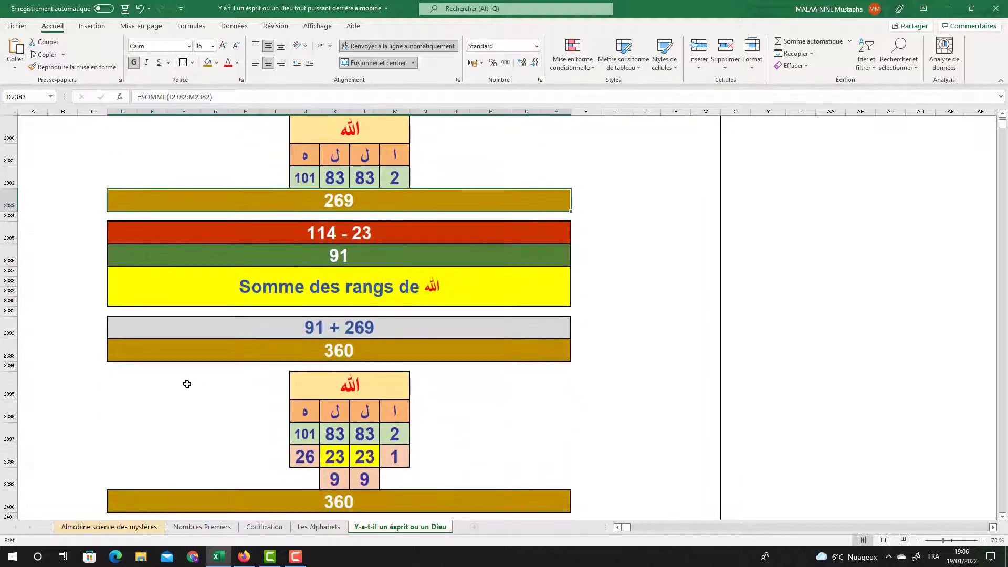
{"action": "left_click_drag", "start_coordinate": [152, 383], "coordinate": [566, 500]}
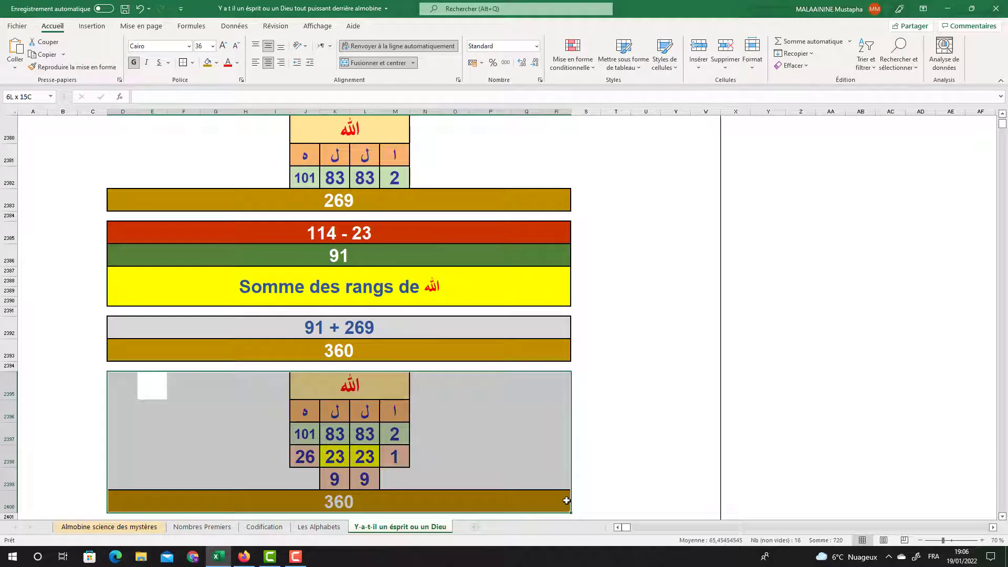
Step: Sum the ranks in J2398:M2399 beneath the الله letters in spare cell Y2399, and clear that cell
{"action": "left_click", "coordinate": [774, 482]}
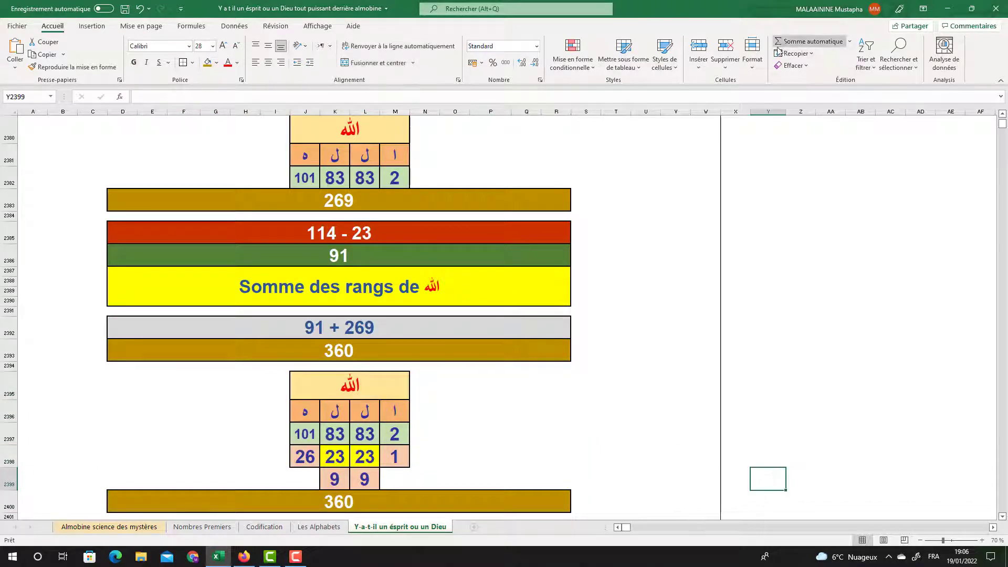
{"action": "left_click", "coordinate": [777, 46]}
{"action": "left_click_drag", "start_coordinate": [304, 456], "coordinate": [406, 476]}
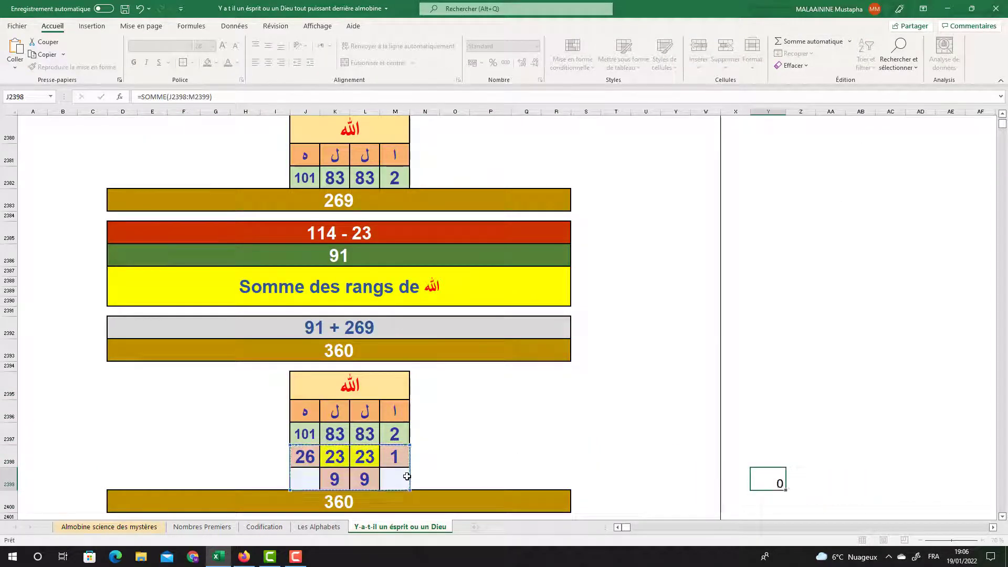
{"action": "key", "text": "Return"}
{"action": "left_click", "coordinate": [774, 478]}
{"action": "key", "text": "Delete"}
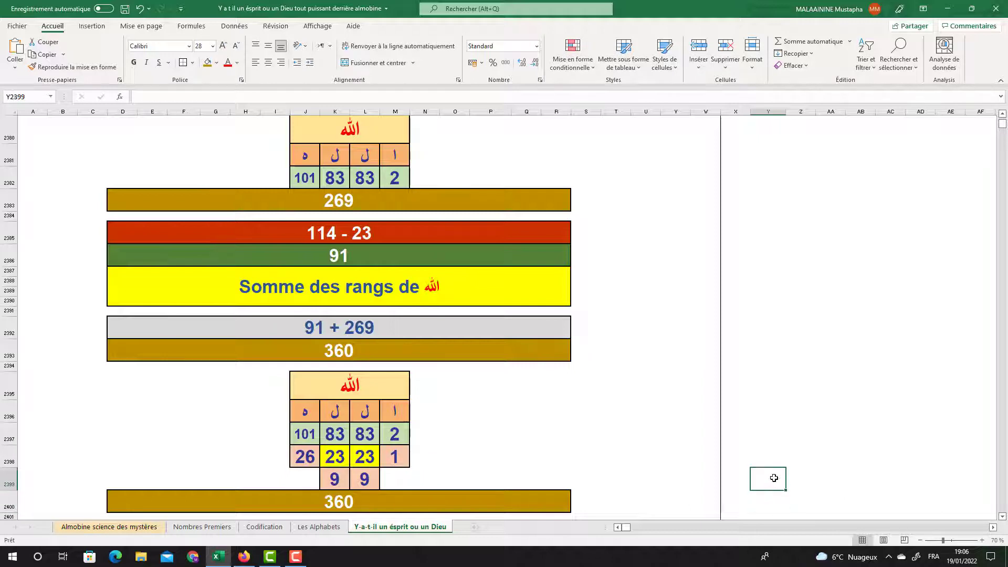
Step: Select the 23 below the second الله table, its rank, and the result of 83 - 23
{"action": "scroll", "coordinate": [632, 437], "scroll_direction": "down", "scroll_amount": 2}
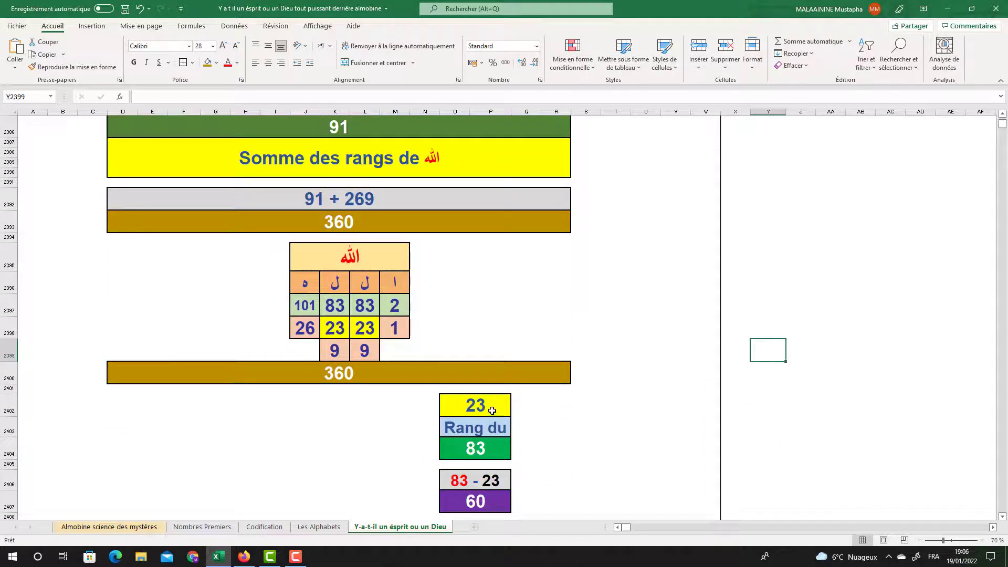
{"action": "left_click", "coordinate": [491, 410]}
{"action": "left_click", "coordinate": [476, 455]}
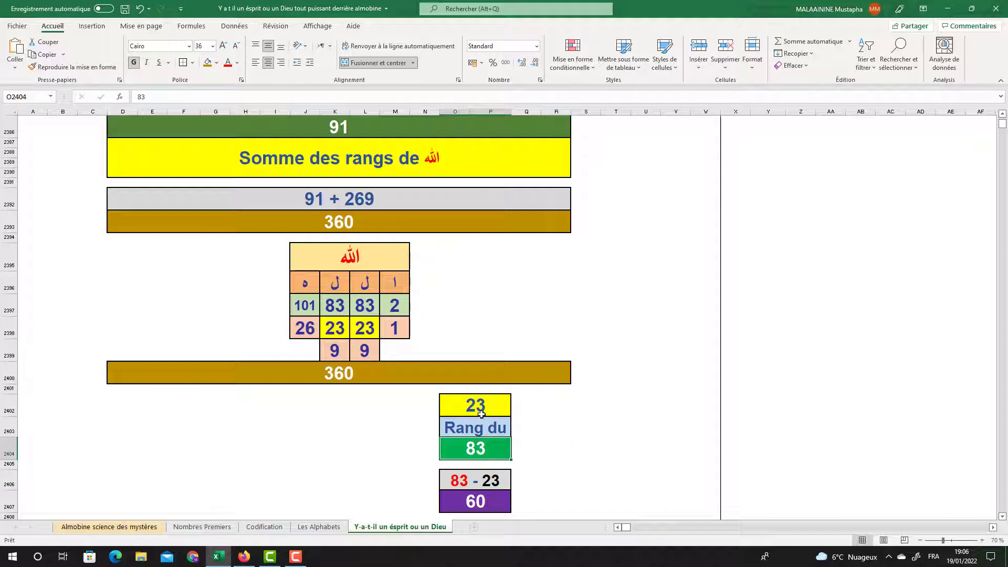
{"action": "left_click", "coordinate": [480, 502]}
{"action": "scroll", "coordinate": [481, 494], "scroll_direction": "down", "scroll_amount": 1}
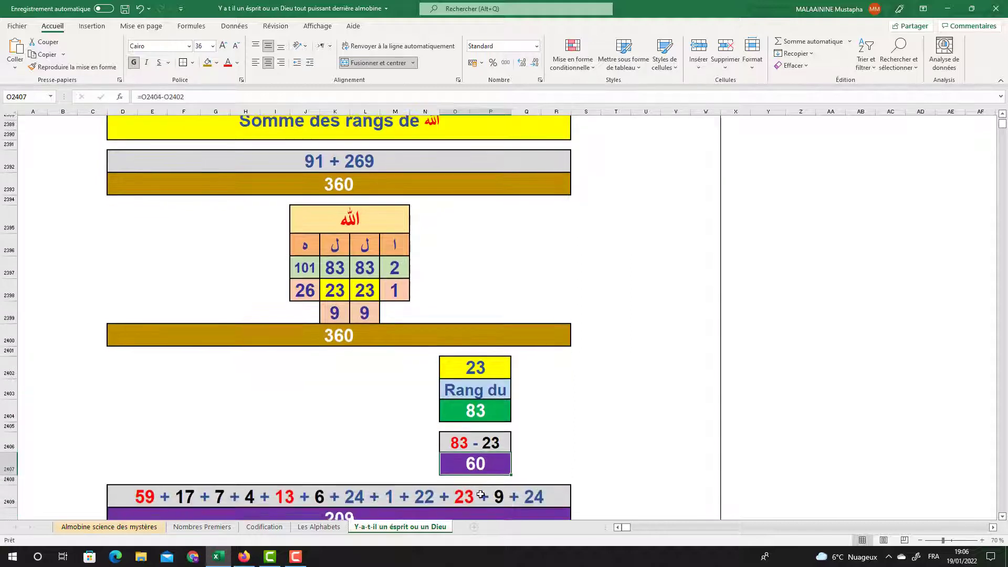
Step: Check the range D2360:R2368 summed for the addition that includes 23, and leave the formula unchanged
{"action": "scroll", "coordinate": [480, 494], "scroll_direction": "down", "scroll_amount": 2}
{"action": "double_click", "coordinate": [332, 426]}
{"action": "scroll", "coordinate": [332, 424], "scroll_direction": "up", "scroll_amount": 6}
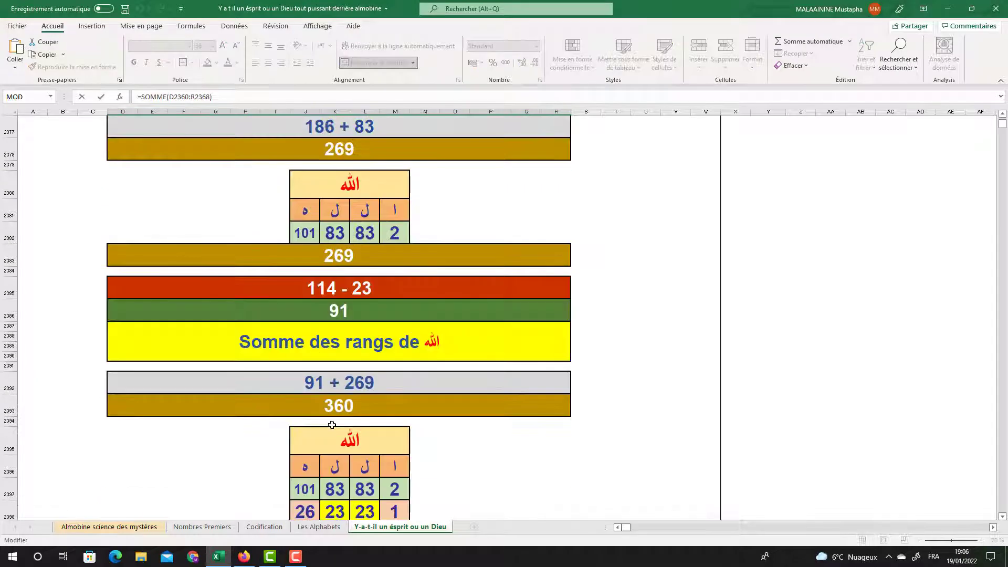
{"action": "scroll", "coordinate": [332, 424], "scroll_direction": "up", "scroll_amount": 9}
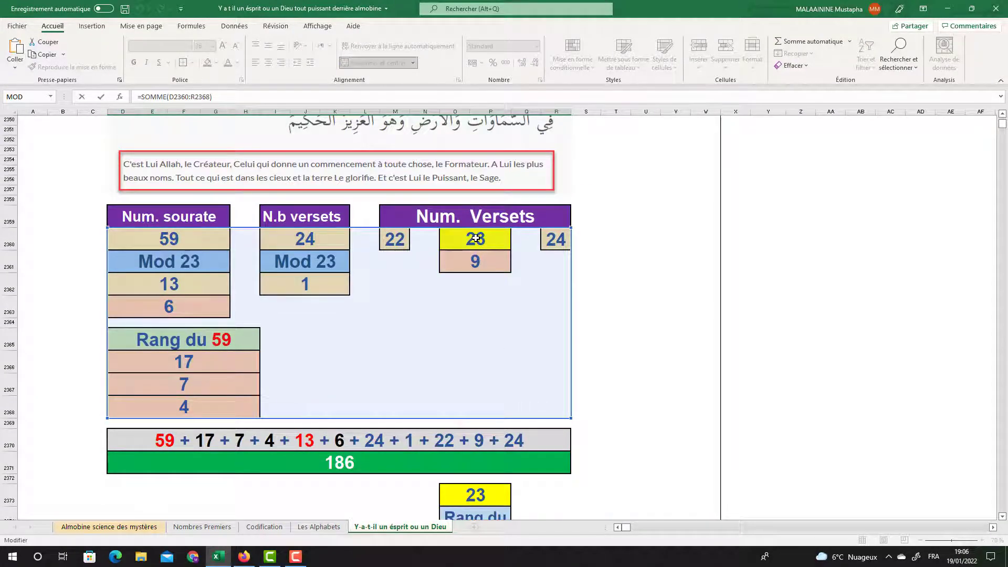
{"action": "key", "text": "Escape"}
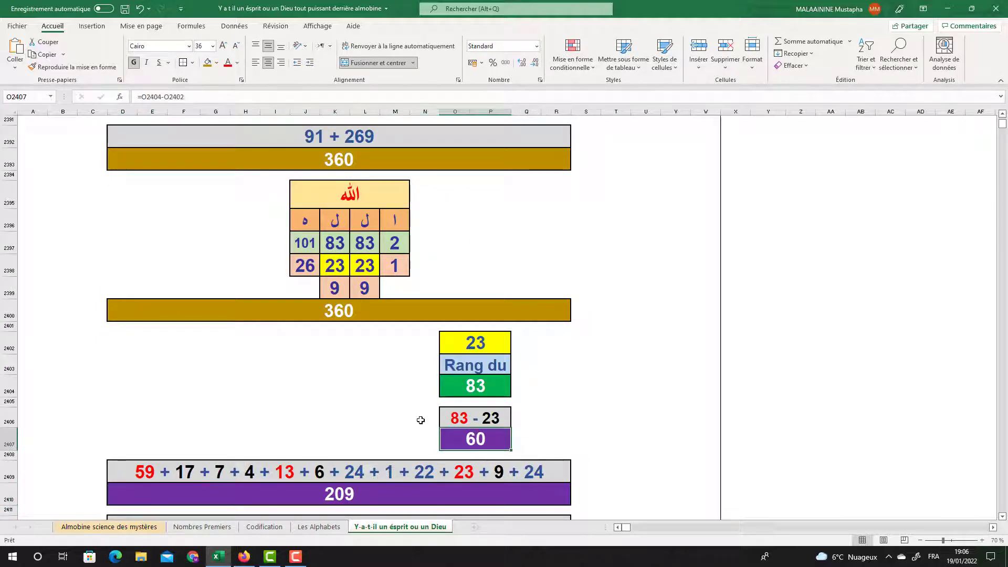
Step: Select the result of 209 + 60 and compare it with the الله letter table and sum beneath it
{"action": "scroll", "coordinate": [418, 418], "scroll_direction": "down", "scroll_amount": 3}
{"action": "left_click", "coordinate": [344, 375]}
{"action": "scroll", "coordinate": [344, 374], "scroll_direction": "down", "scroll_amount": 1}
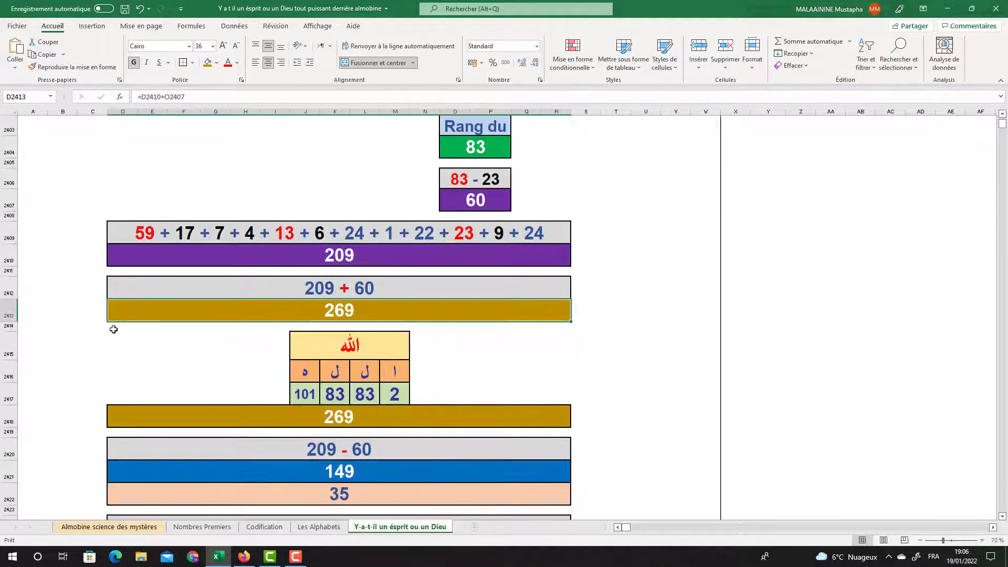
{"action": "left_click_drag", "start_coordinate": [113, 327], "coordinate": [579, 420]}
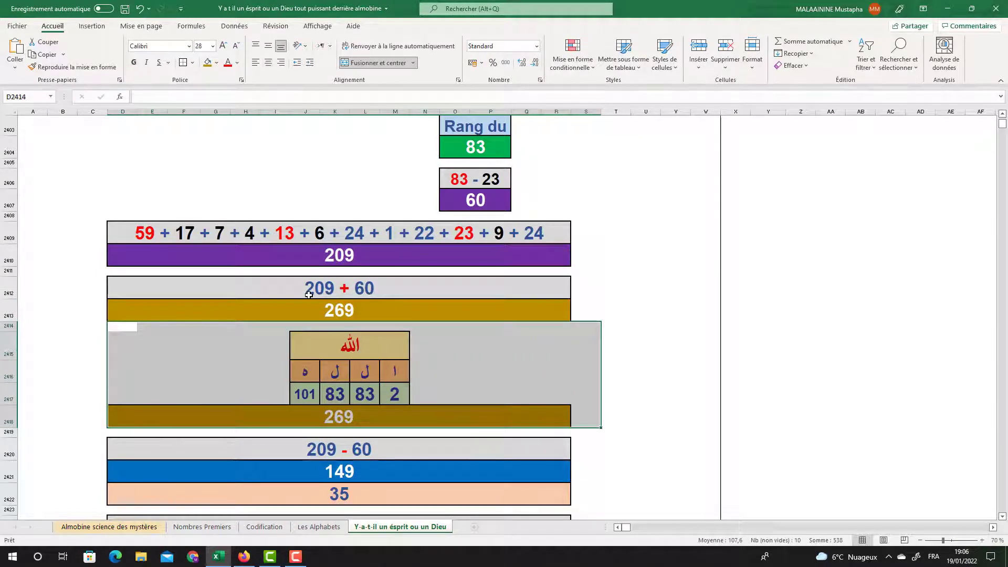
{"action": "left_click", "coordinate": [308, 295]}
{"action": "left_click_drag", "start_coordinate": [320, 339], "coordinate": [325, 411]}
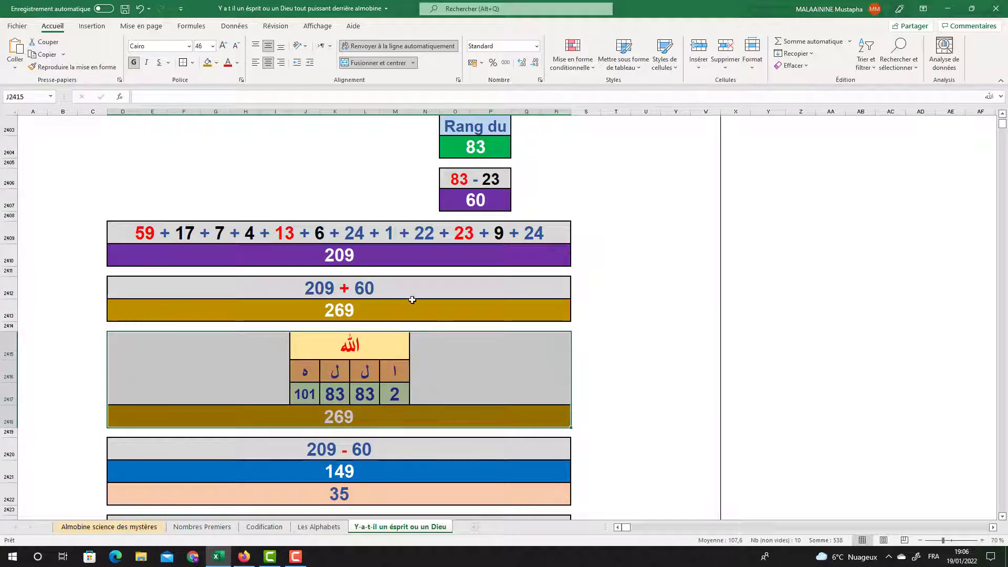
Step: Select the result of 209 - 60, its rank 35, and the result of 149 - 35
{"action": "scroll", "coordinate": [412, 300], "scroll_direction": "down", "scroll_amount": 2}
{"action": "left_click", "coordinate": [351, 362]}
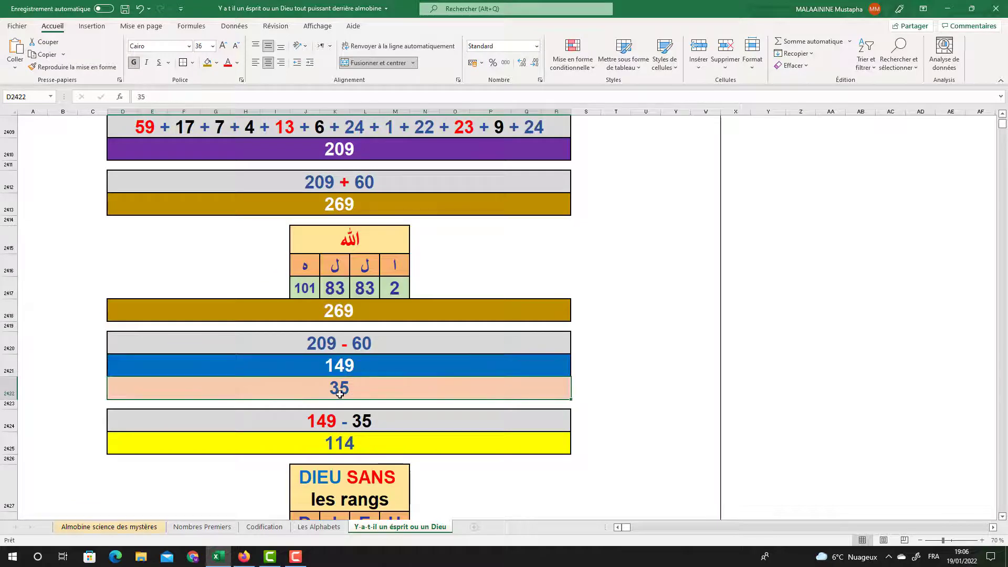
{"action": "scroll", "coordinate": [342, 380], "scroll_direction": "down", "scroll_amount": 1}
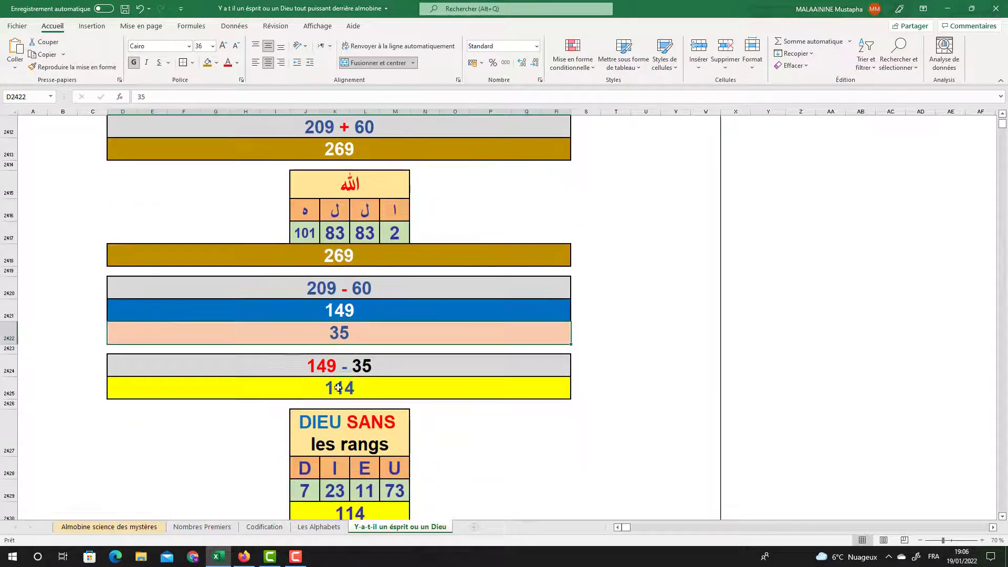
{"action": "left_click", "coordinate": [371, 383]}
Step: Compare the DIEU SANS les rangs table with the 149 - 35 result, and select the 23 above Rang du
{"action": "scroll", "coordinate": [371, 383], "scroll_direction": "down", "scroll_amount": 2}
{"action": "left_click_drag", "start_coordinate": [341, 310], "coordinate": [328, 394]}
{"action": "left_click", "coordinate": [336, 262]}
{"action": "scroll", "coordinate": [471, 215], "scroll_direction": "up", "scroll_amount": 7}
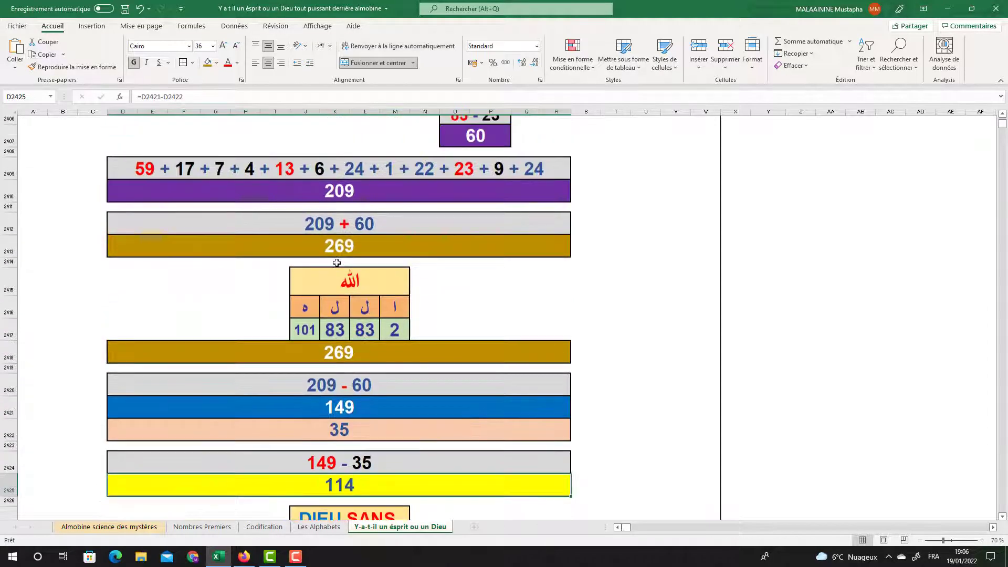
{"action": "left_click", "coordinate": [471, 215]}
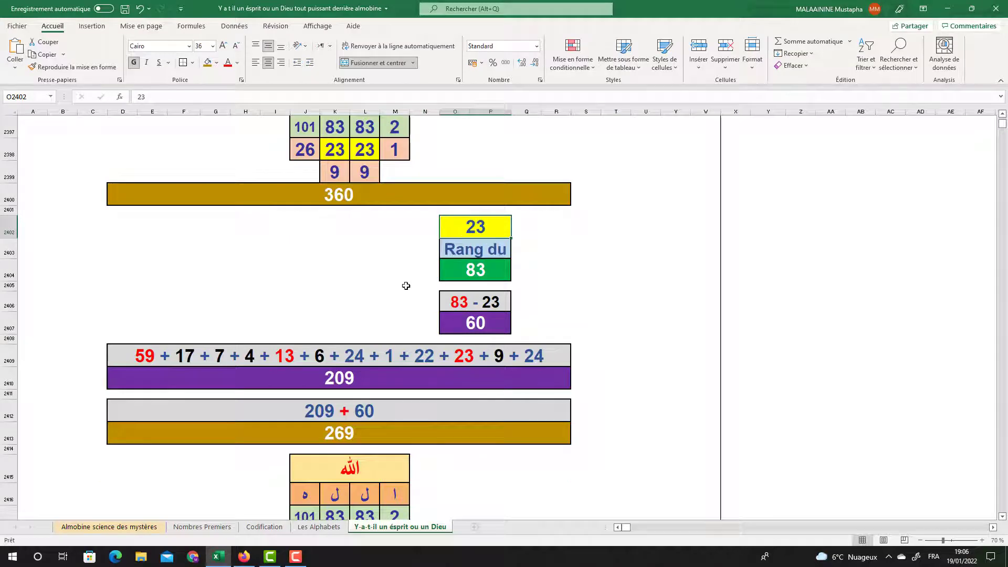
Step: Select the result of 114 + 23 and its Mod 114 and Mod 23 results
{"action": "scroll", "coordinate": [406, 285], "scroll_direction": "down", "scroll_amount": 8}
{"action": "scroll", "coordinate": [406, 285], "scroll_direction": "down", "scroll_amount": 1}
{"action": "left_click", "coordinate": [345, 329]}
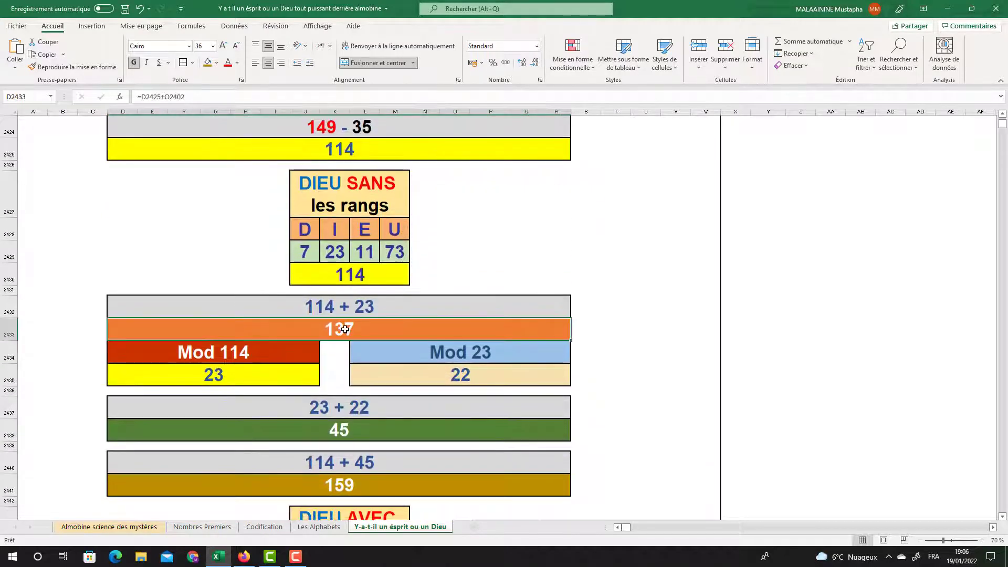
{"action": "left_click", "coordinate": [247, 355]}
{"action": "left_click", "coordinate": [254, 369]}
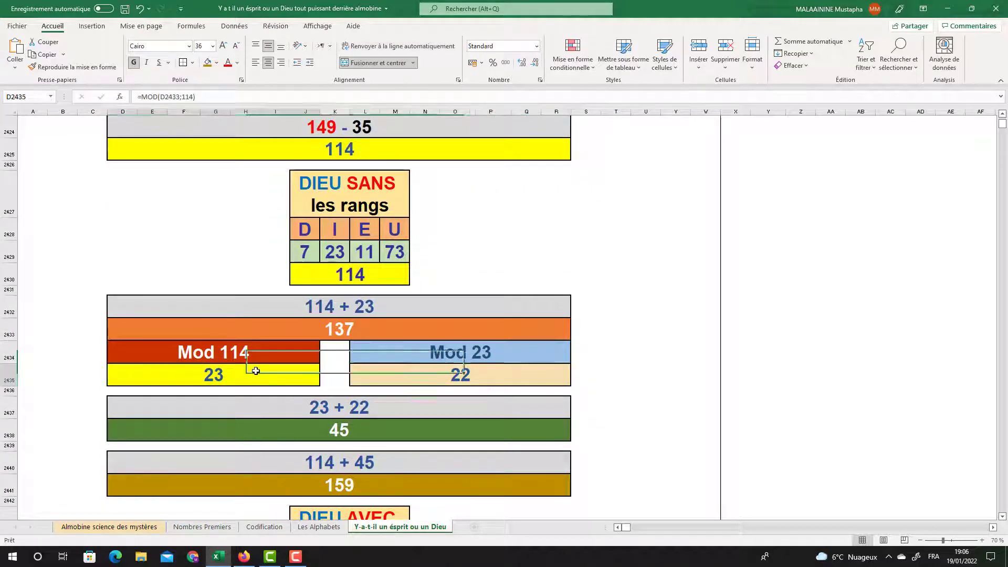
{"action": "left_click", "coordinate": [462, 376]}
Step: Select the results of 23 + 22, 149 - 35 and 114 + 45, and bring up the DIEU AVEC table
{"action": "left_click", "coordinate": [337, 428]}
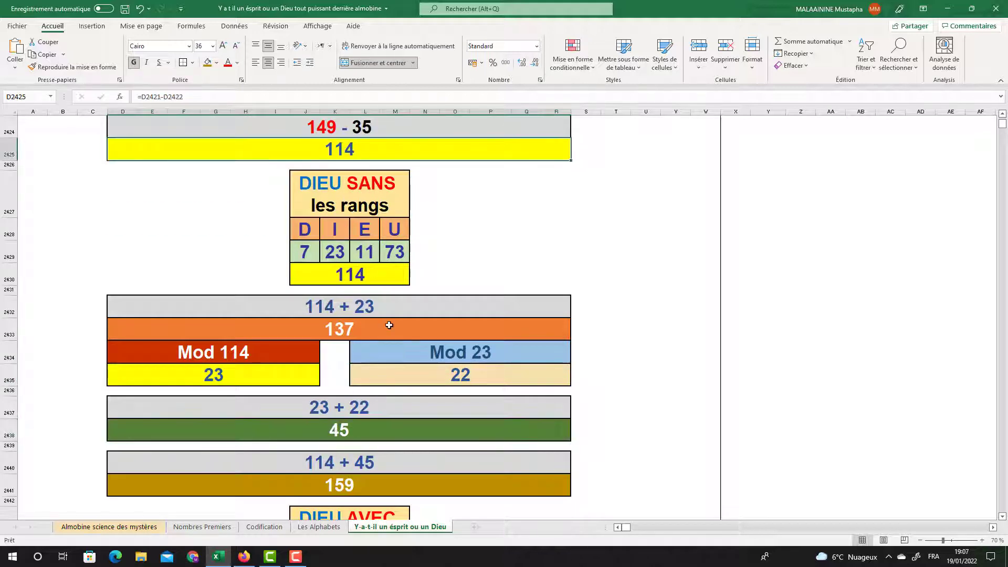
{"action": "scroll", "coordinate": [387, 326], "scroll_direction": "down", "scroll_amount": 2}
{"action": "left_click", "coordinate": [360, 342]}
{"action": "scroll", "coordinate": [361, 343], "scroll_direction": "down", "scroll_amount": 1}
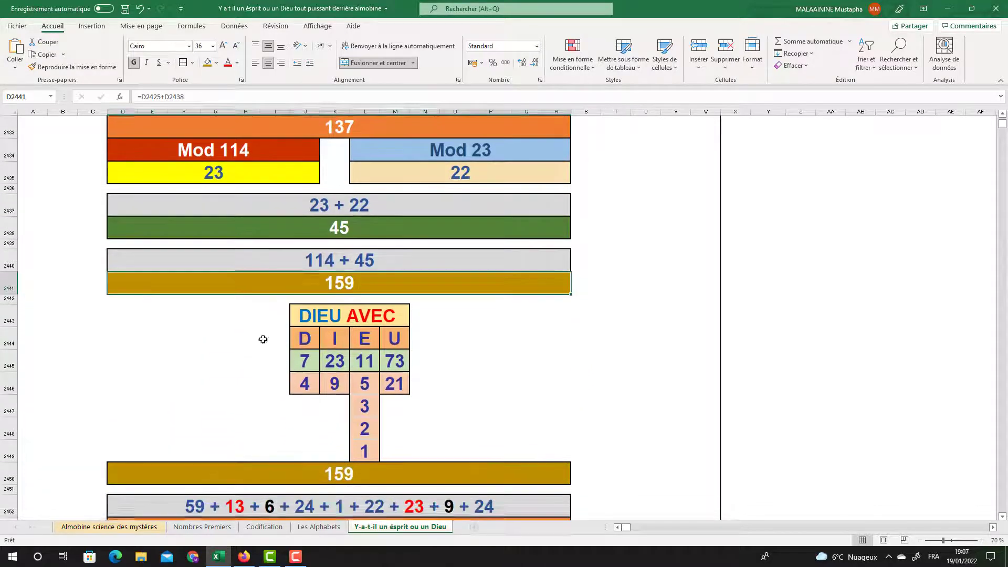
Step: Increase the height of row 2443 to show the full DIEU AVEC les rangs title, and select the total below the table
{"action": "left_click_drag", "start_coordinate": [5, 326], "coordinate": [5, 363]}
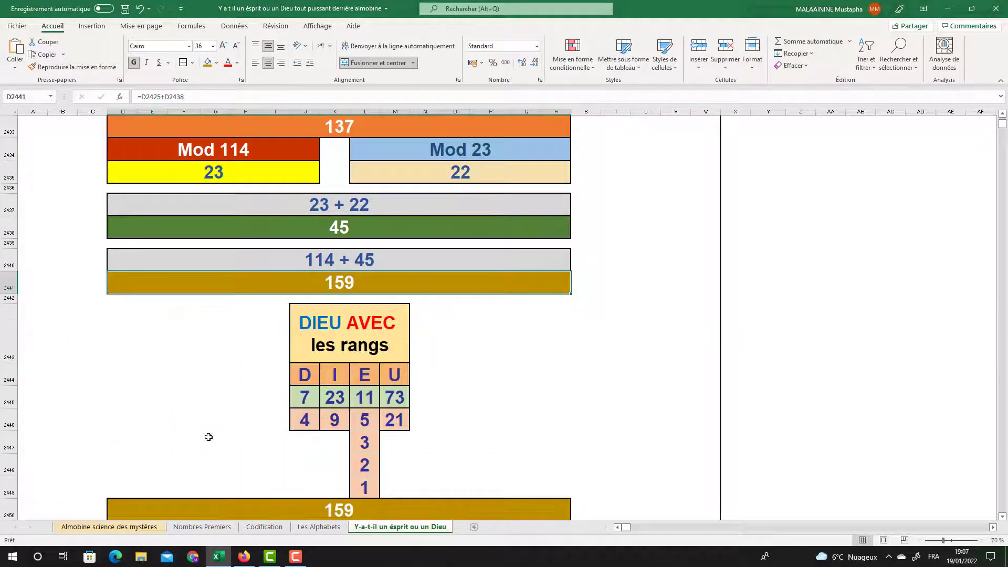
{"action": "left_click", "coordinate": [319, 508]}
{"action": "scroll", "coordinate": [388, 462], "scroll_direction": "down", "scroll_amount": 3}
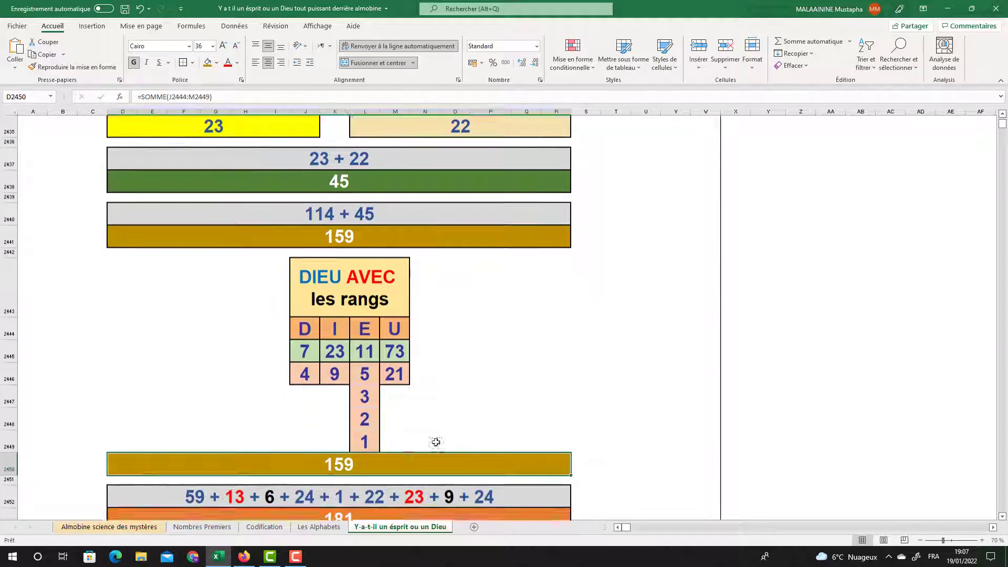
Step: In cell Y2446, sum the rank values 4, 9, 5, 21, 3, 2 and 1 of the DIEU AVEC les rangs table
{"action": "left_click", "coordinate": [765, 348]}
{"action": "left_click", "coordinate": [777, 43]}
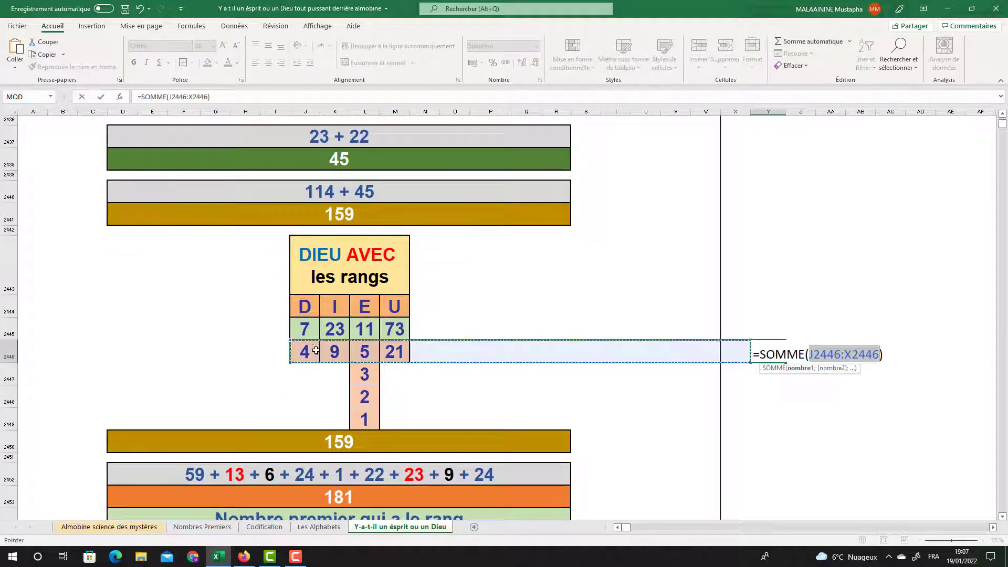
{"action": "left_click_drag", "start_coordinate": [304, 351], "coordinate": [402, 405]}
{"action": "key", "text": "Return"}
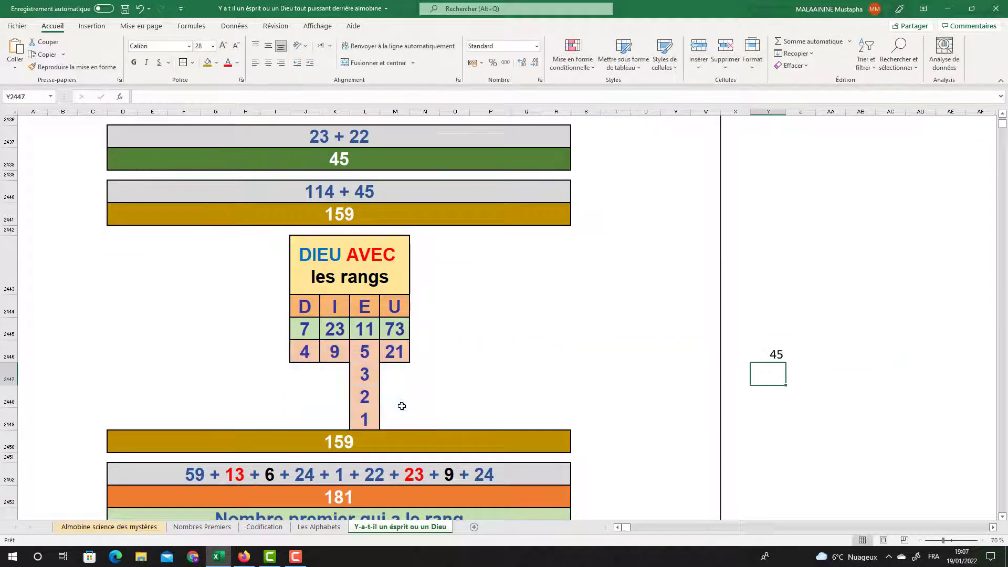
Step: Inspect the range summed by the 59 + 13 + 6 + 24 + 1 + 22 + 23 + 9 + 24 result, leaving its formula unedited
{"action": "scroll", "coordinate": [401, 405], "scroll_direction": "down", "scroll_amount": 1}
{"action": "double_click", "coordinate": [401, 438]}
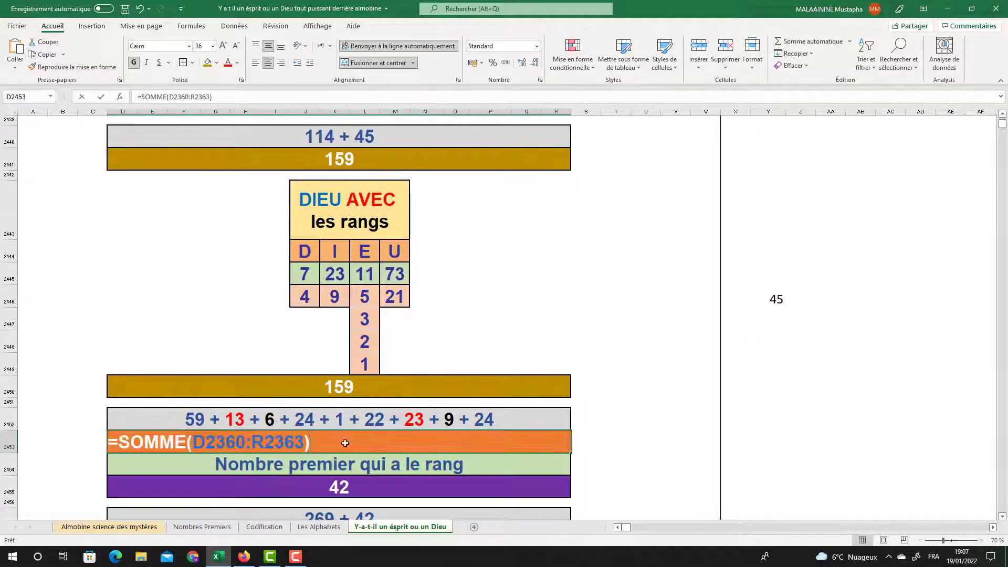
{"action": "scroll", "coordinate": [401, 395], "scroll_direction": "up", "scroll_amount": 10}
{"action": "scroll", "coordinate": [402, 395], "scroll_direction": "up", "scroll_amount": 17}
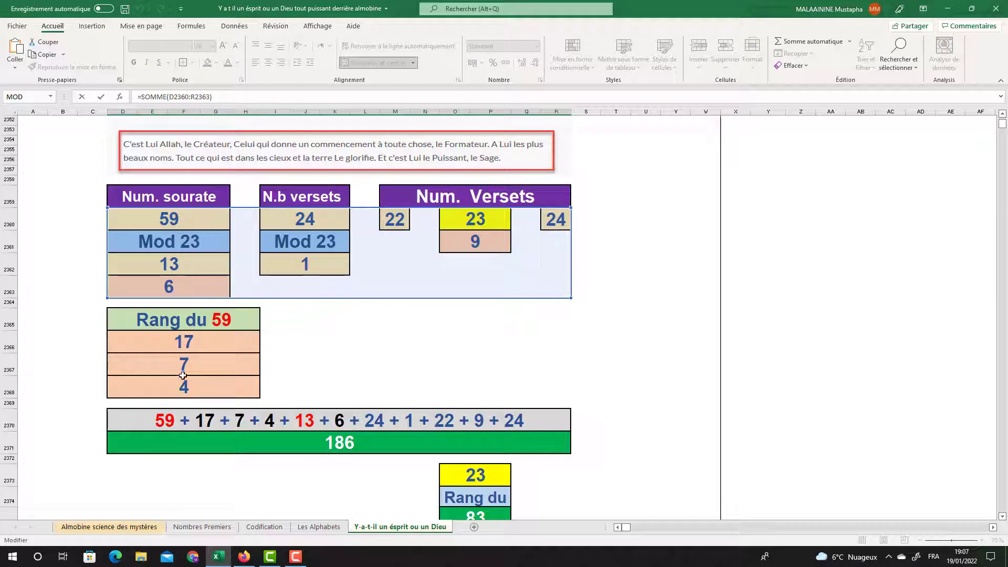
{"action": "key", "text": "Escape"}
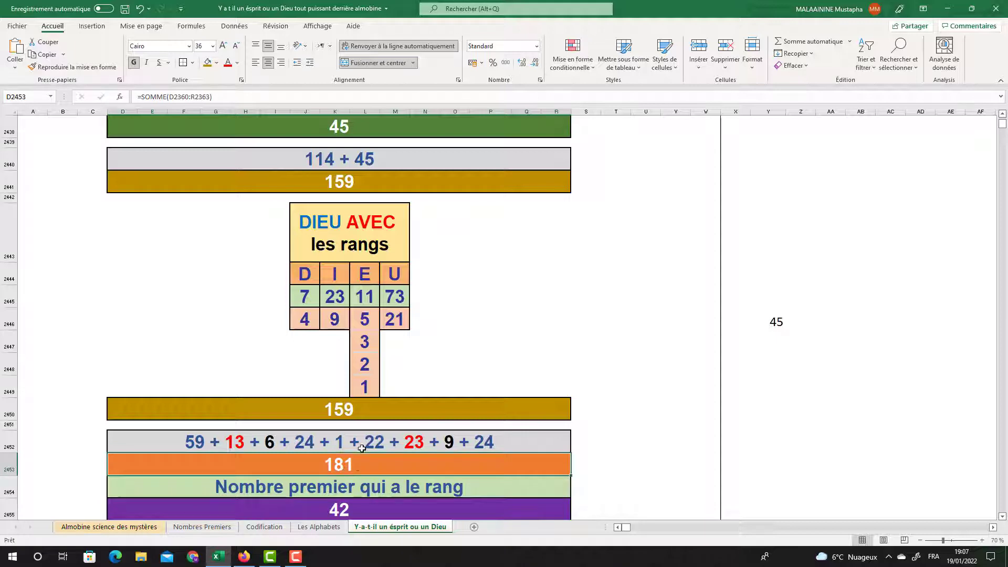
Step: Select the 42 under Nombre premier qui a le rang and the result of 269 + 42
{"action": "key", "text": "Down"}
{"action": "key", "text": "Down"}
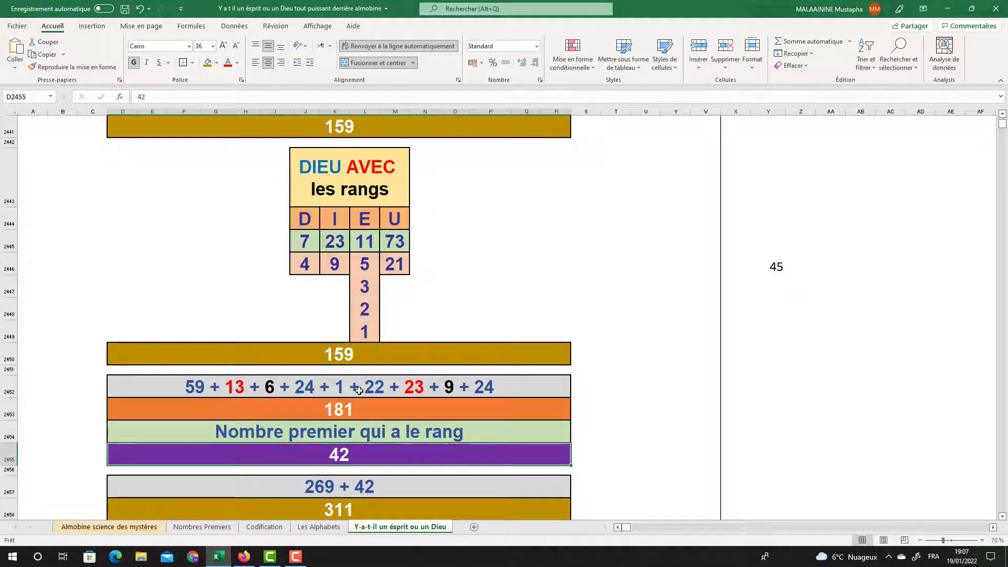
{"action": "scroll", "coordinate": [400, 476], "scroll_direction": "down", "scroll_amount": 2}
{"action": "key", "text": "Down"}
{"action": "key", "text": "Down"}
{"action": "key", "text": "Down"}
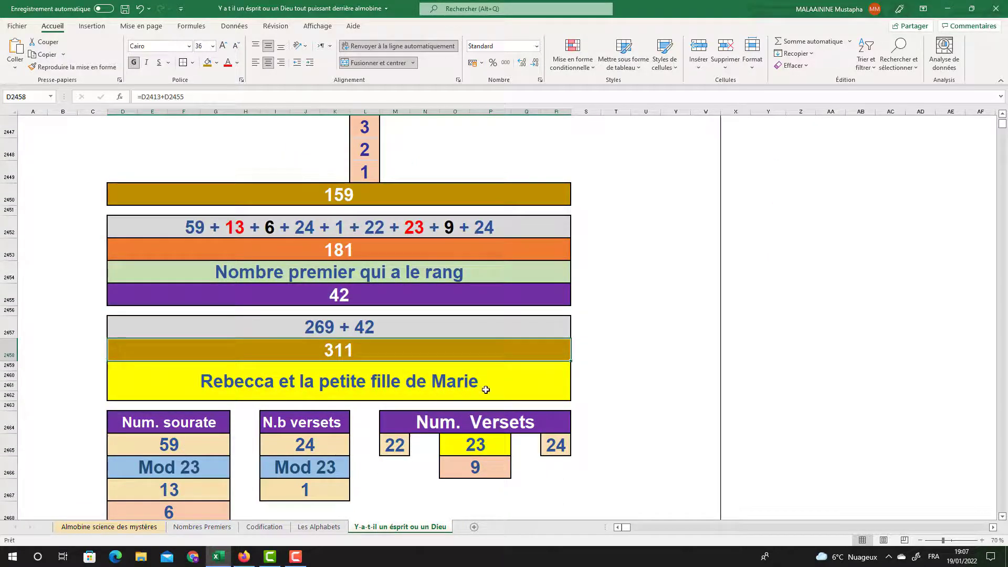
Step: Select the sourate 59 number block, and check the range summed by the 13 + 6 + 1 + 9 + 17 + 7 + 4 result
{"action": "scroll", "coordinate": [485, 389], "scroll_direction": "down", "scroll_amount": 2}
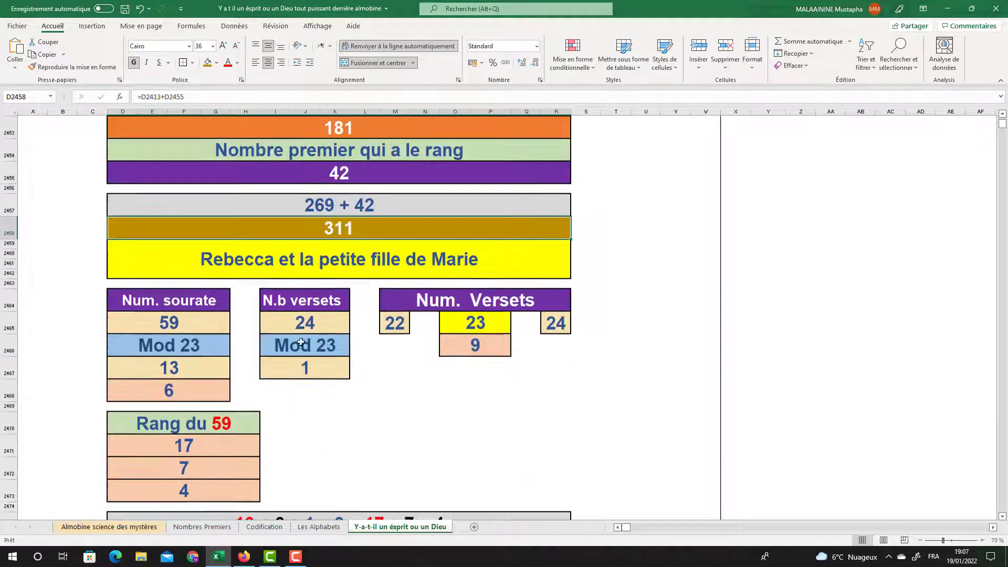
{"action": "left_click_drag", "start_coordinate": [113, 293], "coordinate": [553, 394]}
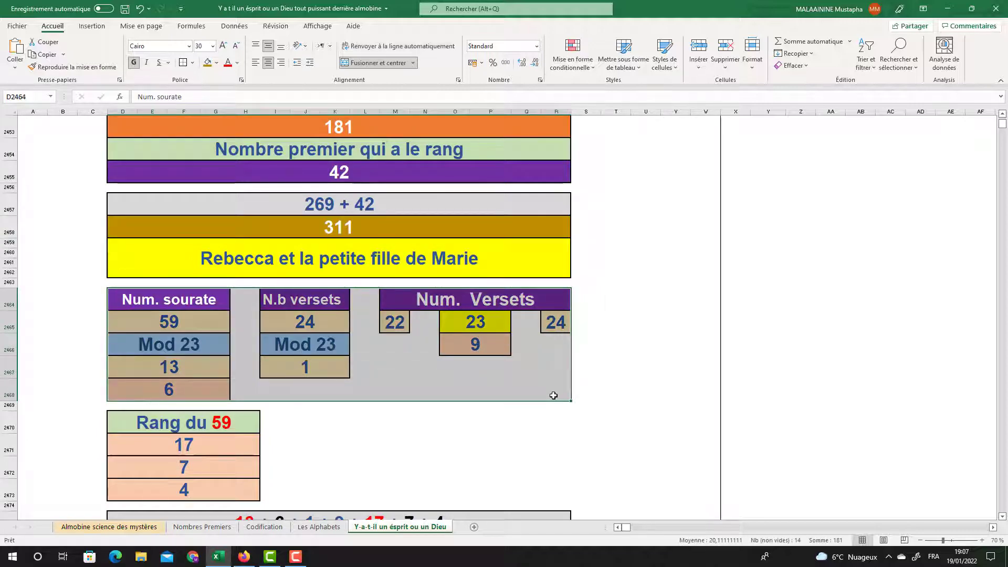
{"action": "scroll", "coordinate": [554, 394], "scroll_direction": "down", "scroll_amount": 2}
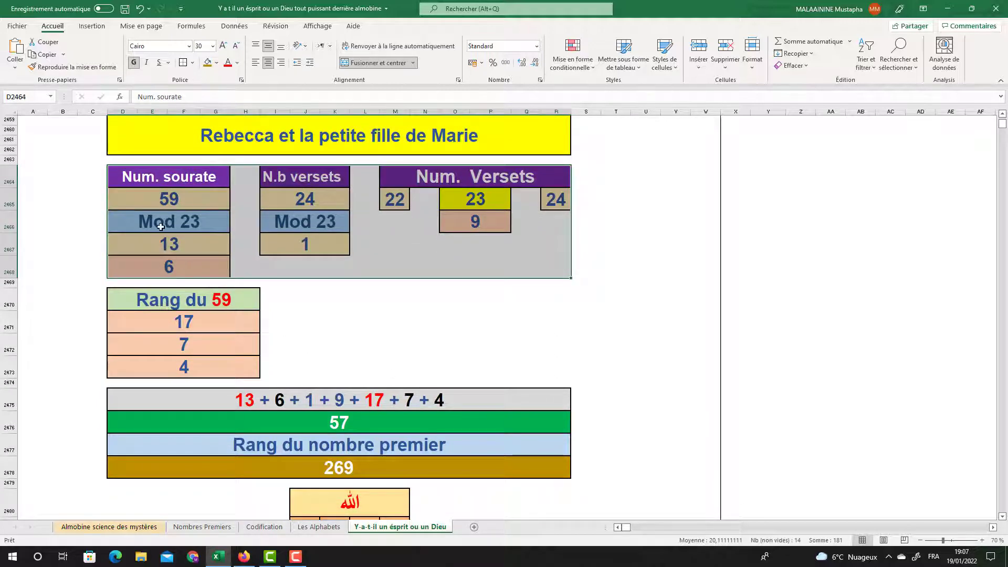
{"action": "left_click_drag", "start_coordinate": [160, 227], "coordinate": [544, 365]}
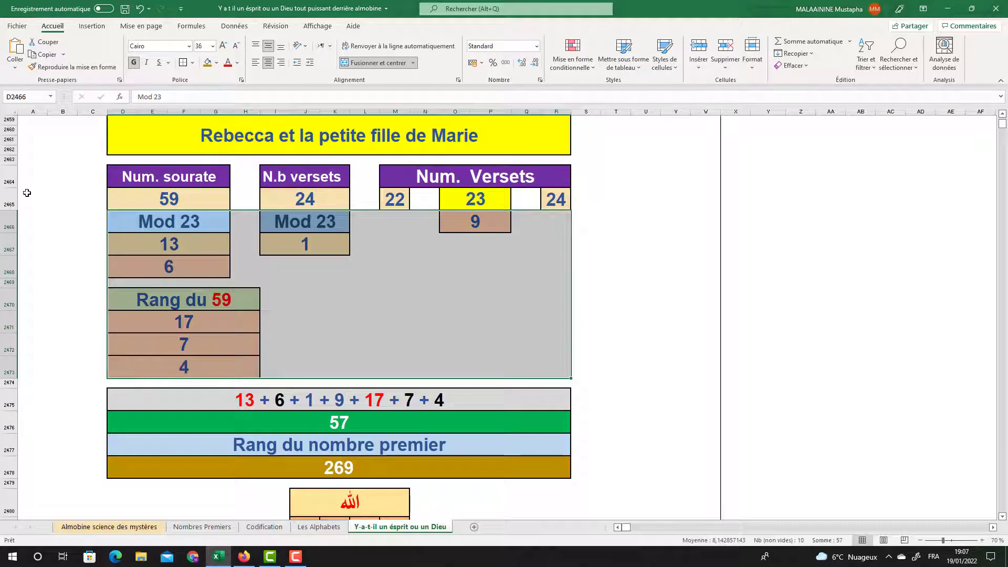
{"action": "left_click", "coordinate": [10, 199]}
{"action": "left_click_drag", "start_coordinate": [131, 227], "coordinate": [578, 360]}
{"action": "double_click", "coordinate": [378, 418]}
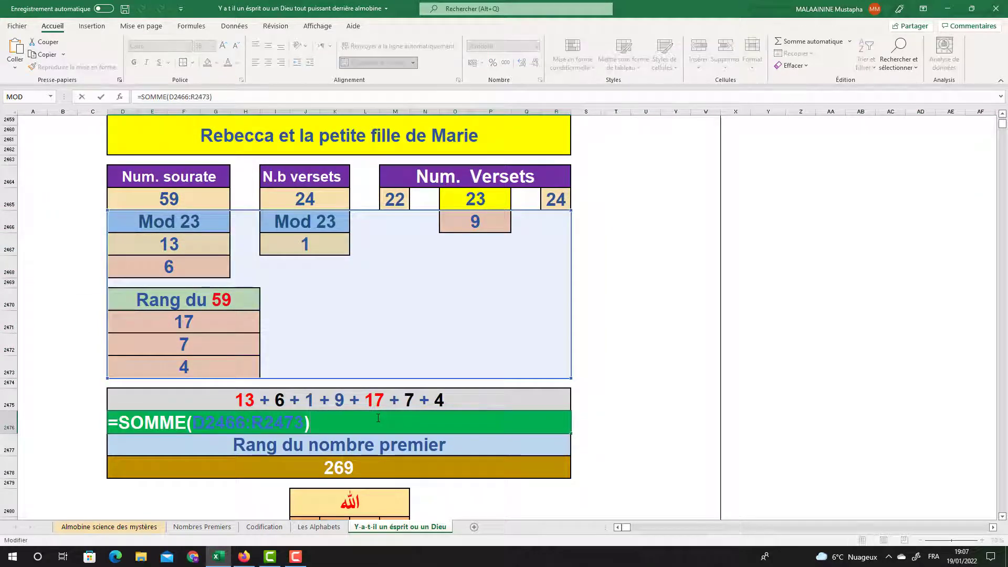
{"action": "key", "text": "Escape"}
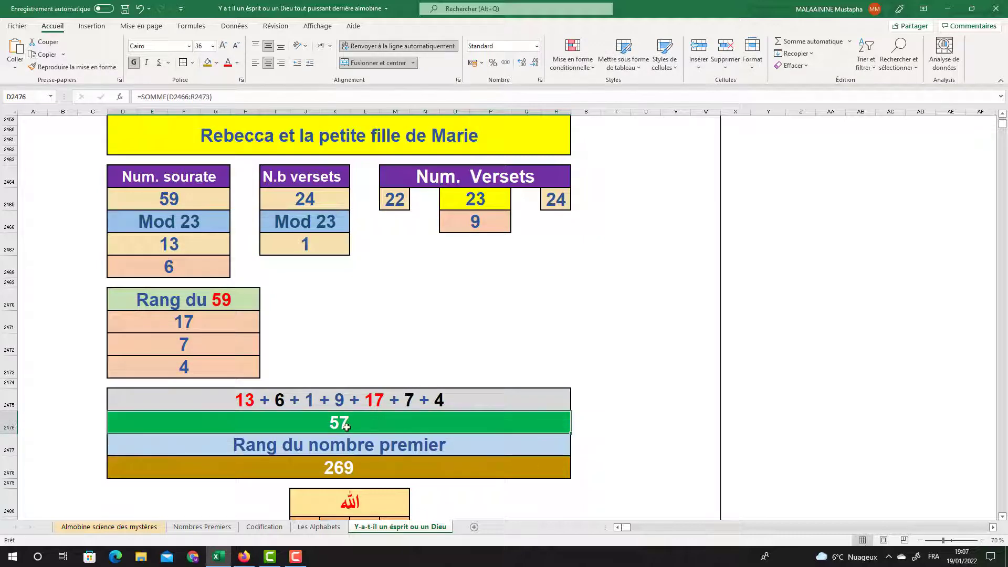
Step: Select the 269 under Rang du nombre premier, and the الله table with its total
{"action": "scroll", "coordinate": [410, 430], "scroll_direction": "down", "scroll_amount": 1}
{"action": "key", "text": "Down"}
{"action": "key", "text": "Down"}
{"action": "scroll", "coordinate": [110, 358], "scroll_direction": "down", "scroll_amount": 2}
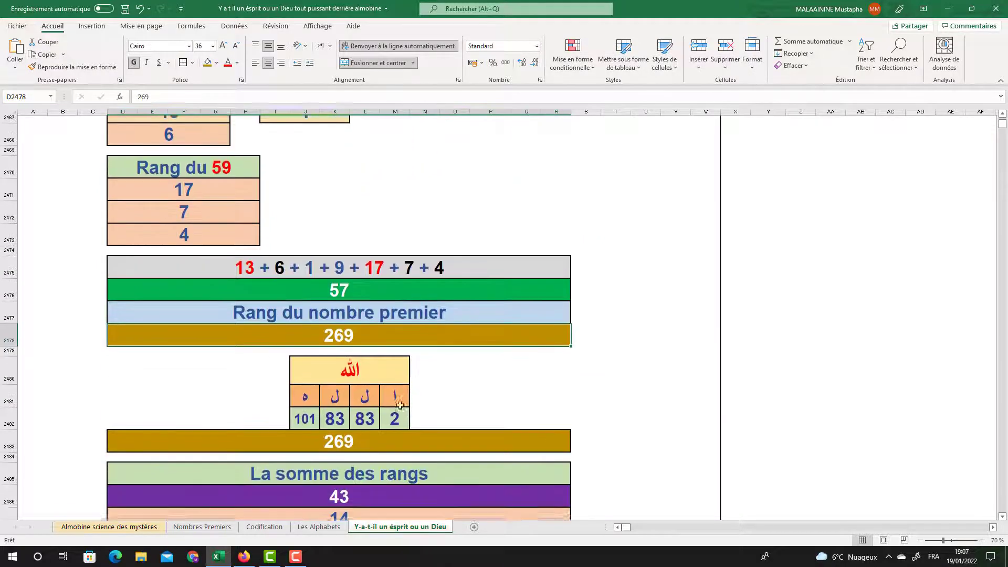
{"action": "mouse_move", "coordinate": [110, 359]}
{"action": "left_mouse_down"}
{"action": "mouse_move", "coordinate": [556, 417]}
{"action": "mouse_move", "coordinate": [555, 442]}
{"action": "left_mouse_up"}
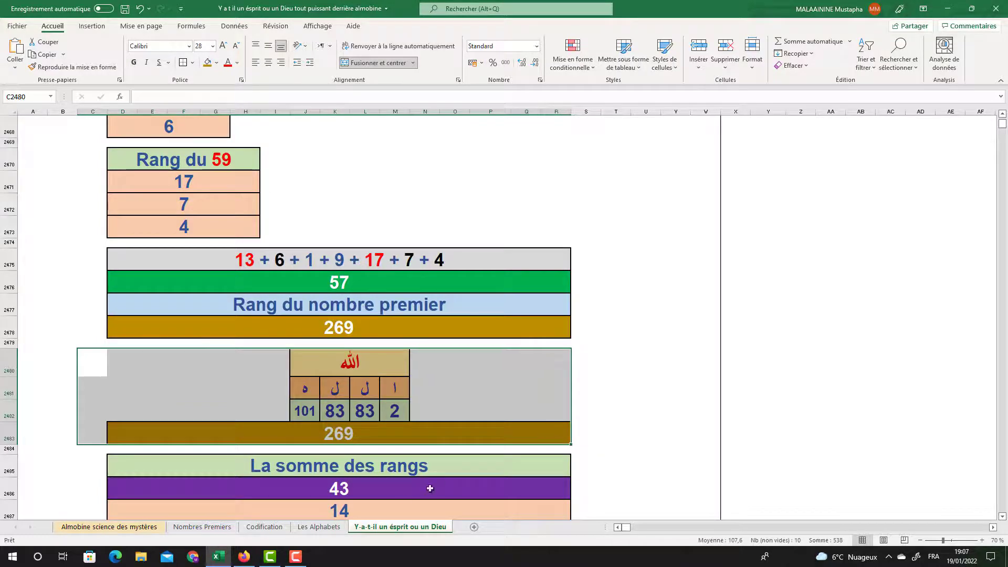
Step: Inspect which cells the 43 under La somme des rangs adds up, leaving its formula unchanged
{"action": "double_click", "coordinate": [344, 489]}
{"action": "scroll", "coordinate": [346, 399], "scroll_direction": "up", "scroll_amount": 2}
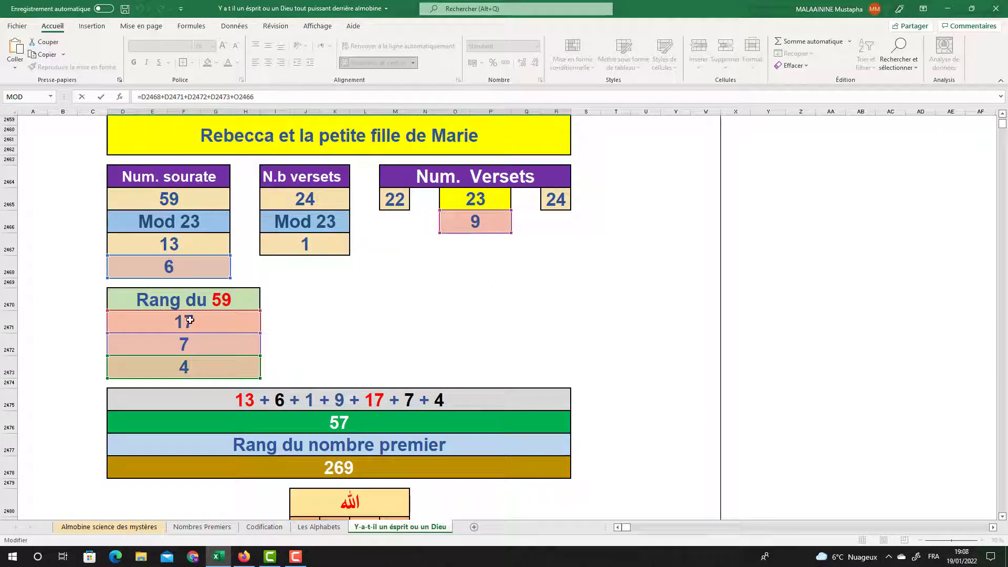
{"action": "key", "text": "Return"}
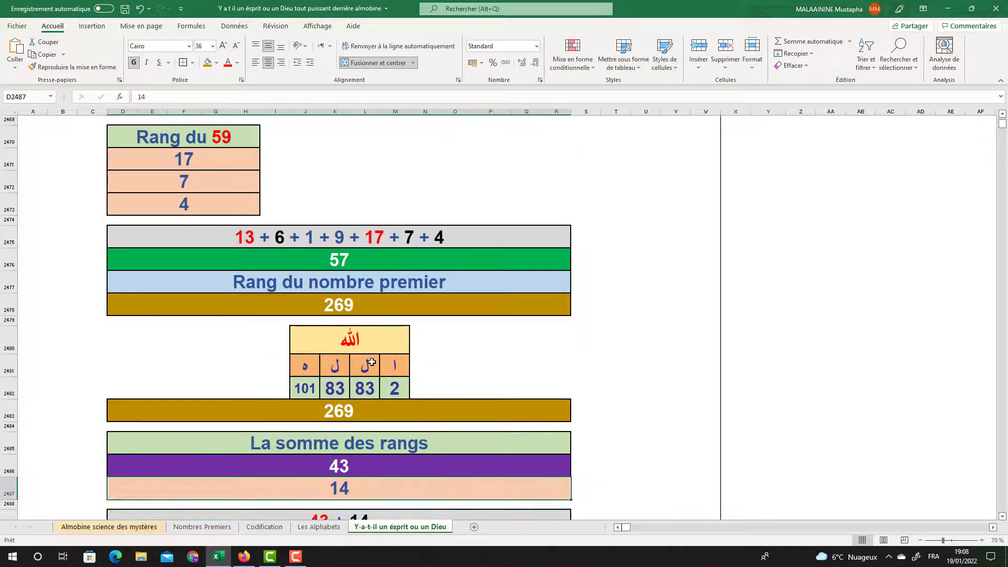
Step: Select the 43 and 14 under La somme des rangs, and the result of 43 + 14
{"action": "scroll", "coordinate": [371, 362], "scroll_direction": "down", "scroll_amount": 2}
{"action": "left_click", "coordinate": [365, 355]}
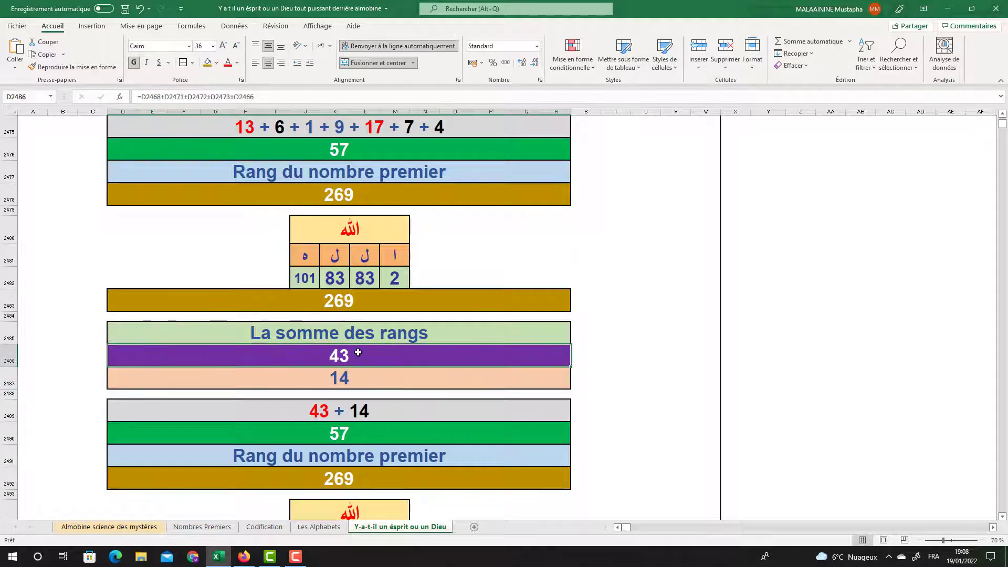
{"action": "left_click", "coordinate": [339, 379]}
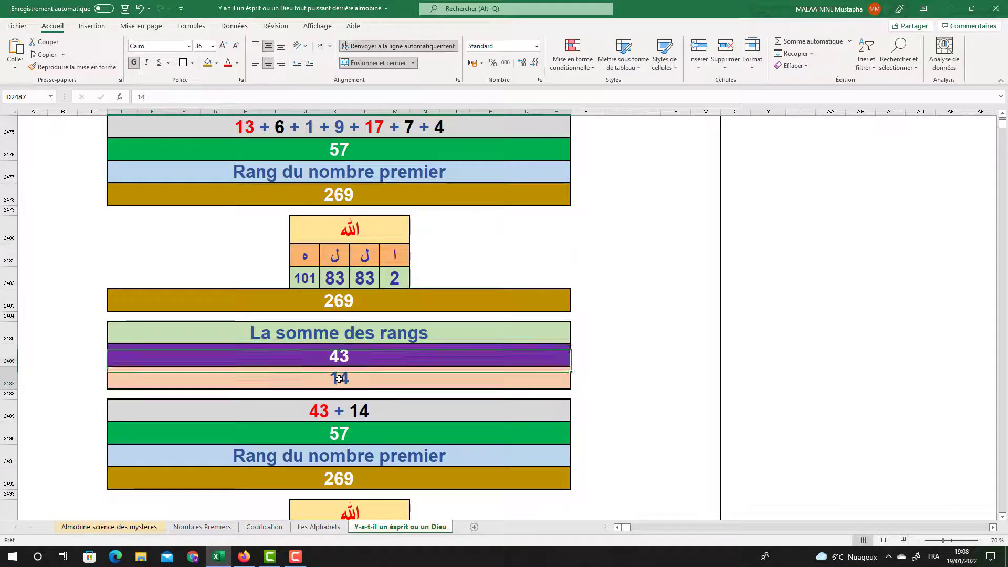
{"action": "left_click", "coordinate": [325, 440]}
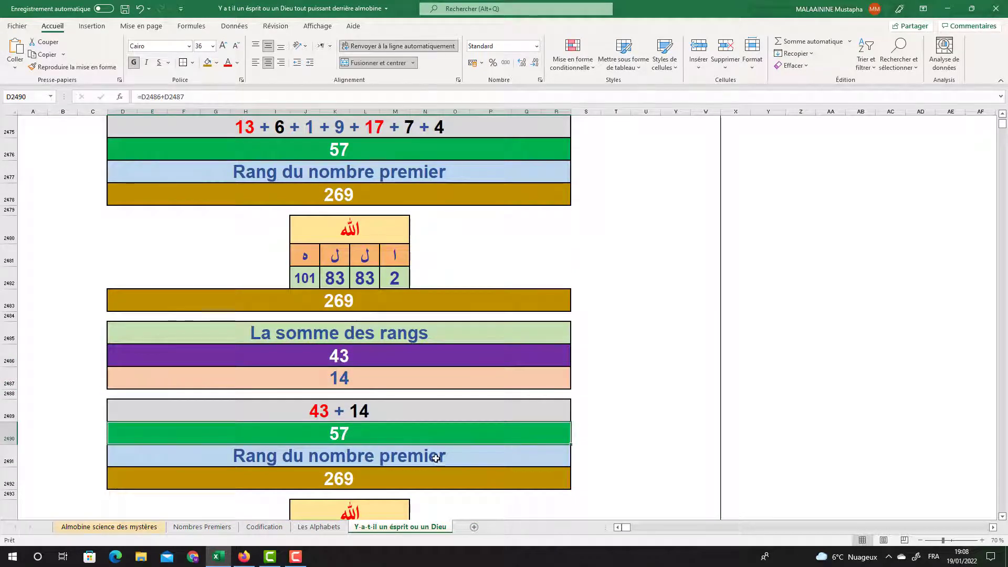
Step: Compare the 43 + 14 result with the 13 + 6 + 1 + 9 + 17 + 7 + 4 expression in row 2475
{"action": "scroll", "coordinate": [435, 458], "scroll_direction": "down", "scroll_amount": 2}
{"action": "scroll", "coordinate": [164, 371], "scroll_direction": "down", "scroll_amount": 3}
{"action": "left_click_drag", "start_coordinate": [165, 374], "coordinate": [551, 464]}
{"action": "left_click", "coordinate": [338, 307]}
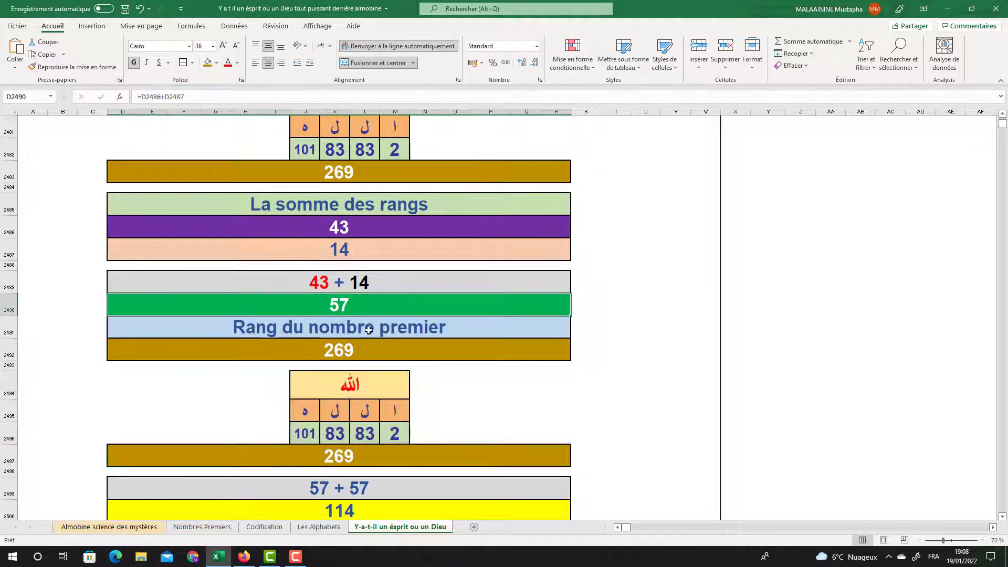
{"action": "scroll", "coordinate": [330, 263], "scroll_direction": "up", "scroll_amount": 3}
{"action": "left_click", "coordinate": [329, 192]}
Step: Select the DIEU SANS les rangs table below the 57 + 57 result, including its total
{"action": "scroll", "coordinate": [393, 284], "scroll_direction": "down", "scroll_amount": 5}
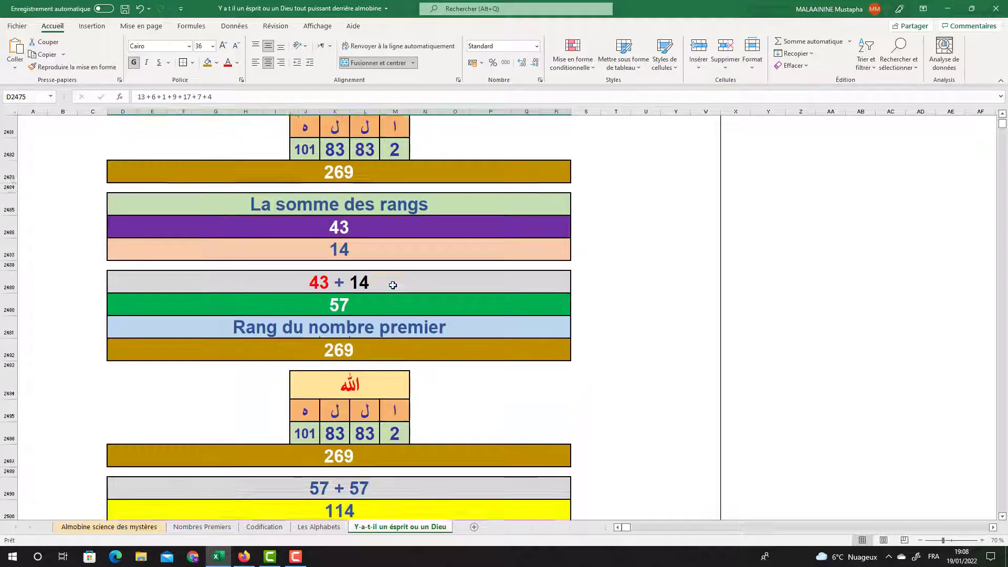
{"action": "scroll", "coordinate": [350, 388], "scroll_direction": "down", "scroll_amount": 1}
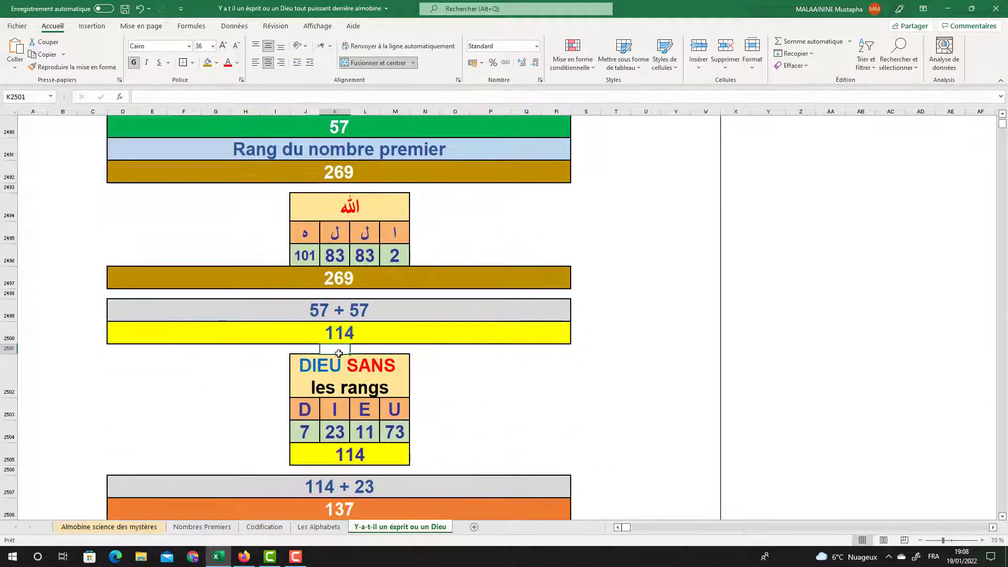
{"action": "left_click_drag", "start_coordinate": [339, 349], "coordinate": [340, 457]}
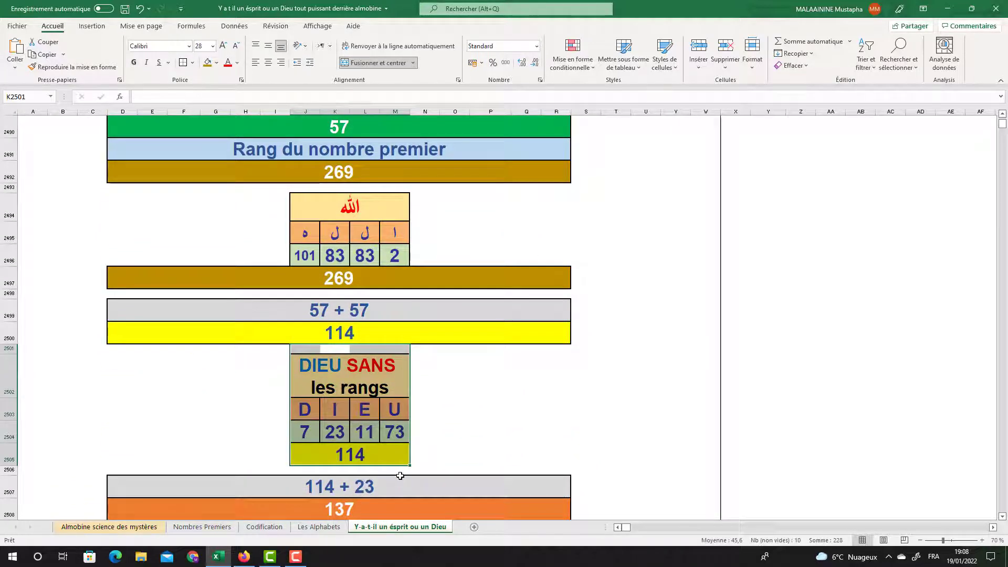
Step: Select the result of 23 + 22, and the letters, values and ranks of the DIEU AVEC table
{"action": "scroll", "coordinate": [401, 475], "scroll_direction": "down", "scroll_amount": 3}
{"action": "left_click", "coordinate": [349, 440]}
{"action": "scroll", "coordinate": [348, 441], "scroll_direction": "down", "scroll_amount": 3}
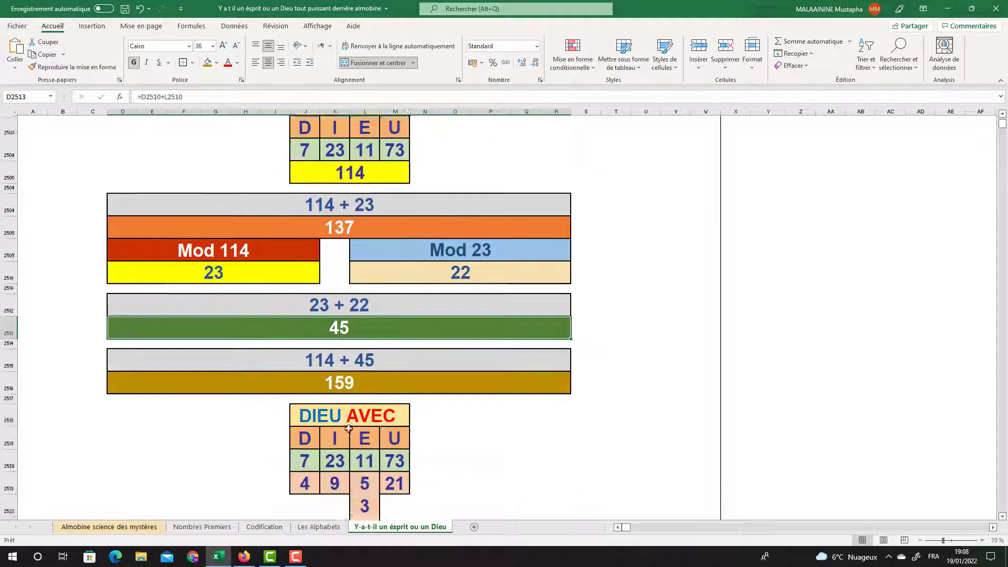
{"action": "left_click_drag", "start_coordinate": [222, 347], "coordinate": [533, 438]}
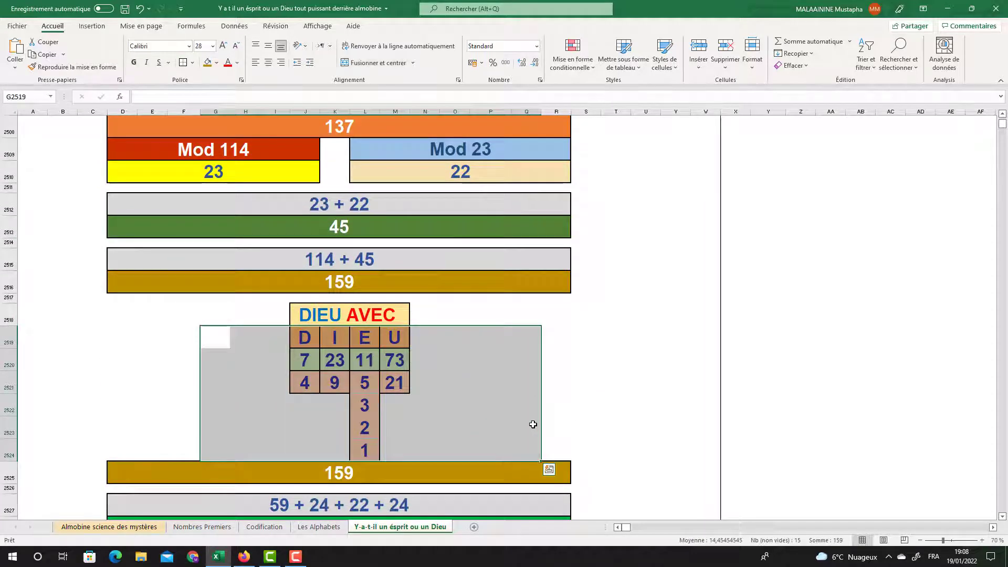
Step: Inspect the range in row 2465 summed by the 59 + 24 + 22 + 24 result, leaving its formula unchanged
{"action": "scroll", "coordinate": [530, 423], "scroll_direction": "down", "scroll_amount": 2}
{"action": "double_click", "coordinate": [343, 412]}
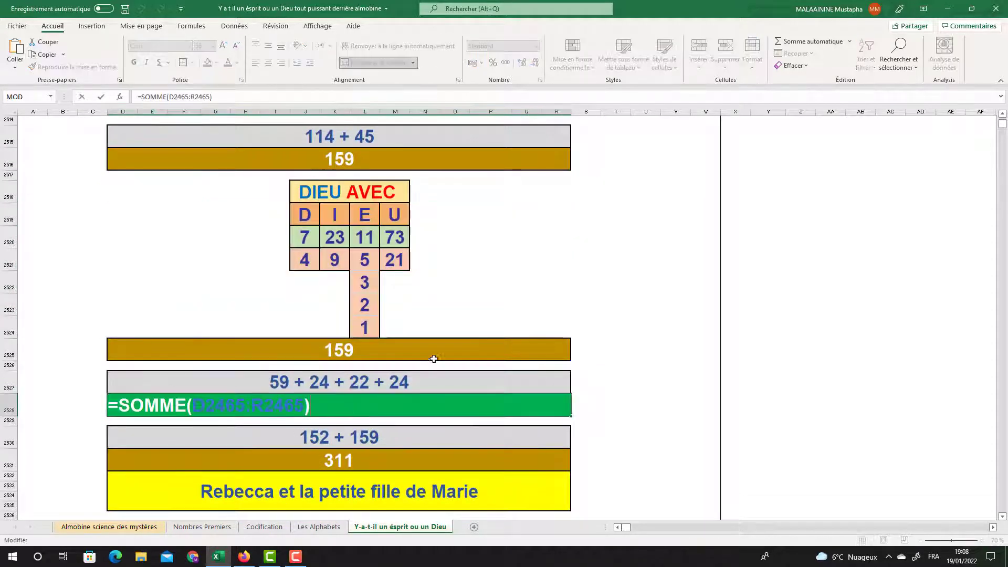
{"action": "scroll", "coordinate": [434, 354], "scroll_direction": "up", "scroll_amount": 19}
{"action": "scroll", "coordinate": [435, 355], "scroll_direction": "up", "scroll_amount": 1}
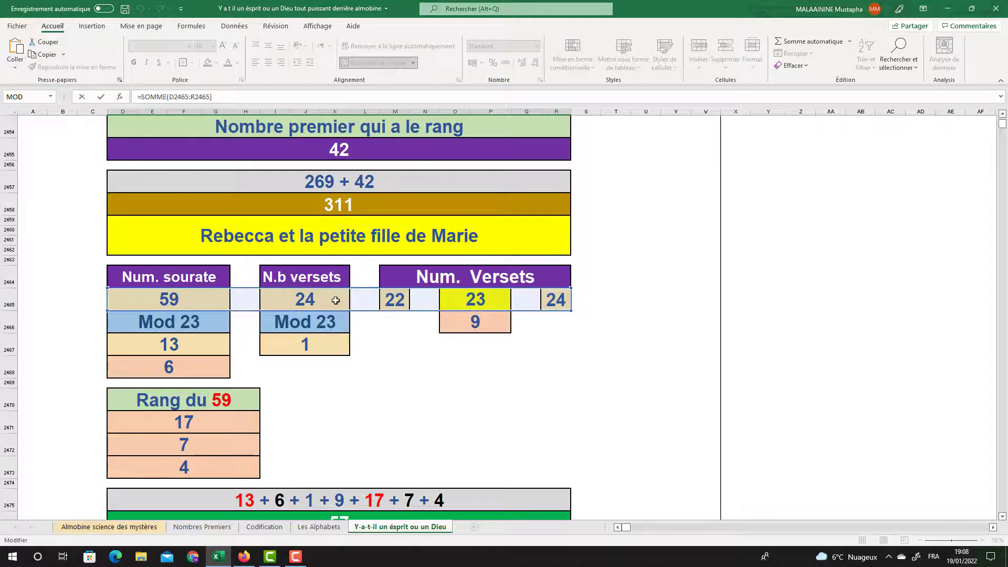
{"action": "key", "text": "Return"}
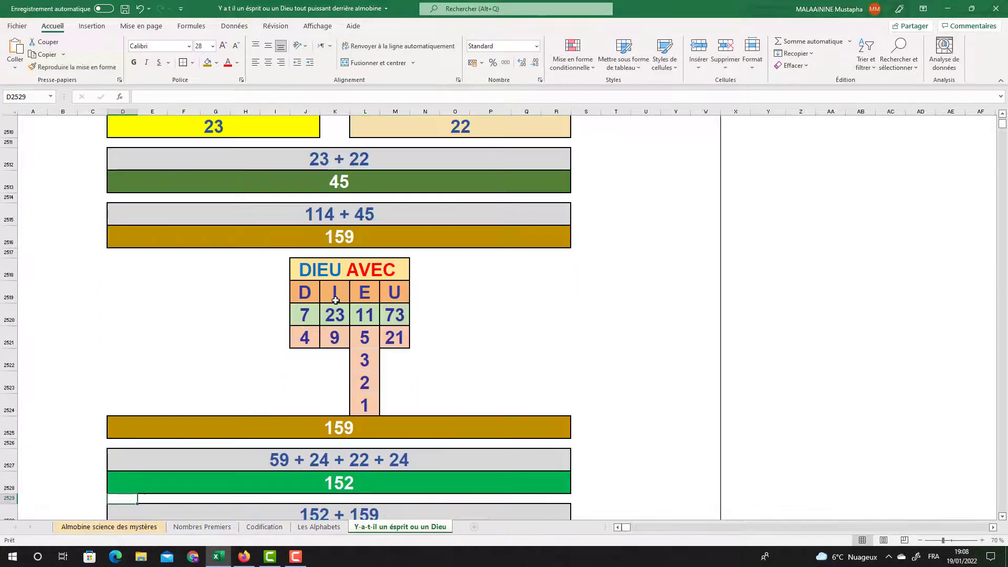
Step: Select the 59 + 24 + 22 + 24 result and the DIEU AVEC total, ending on the result of 152 + 159
{"action": "left_click", "coordinate": [341, 486]}
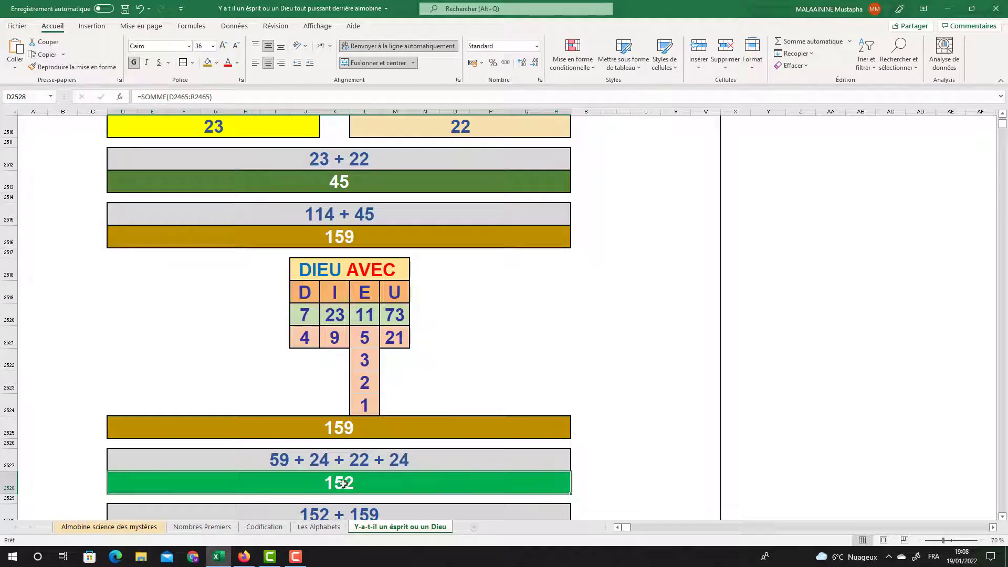
{"action": "left_click", "coordinate": [348, 431]}
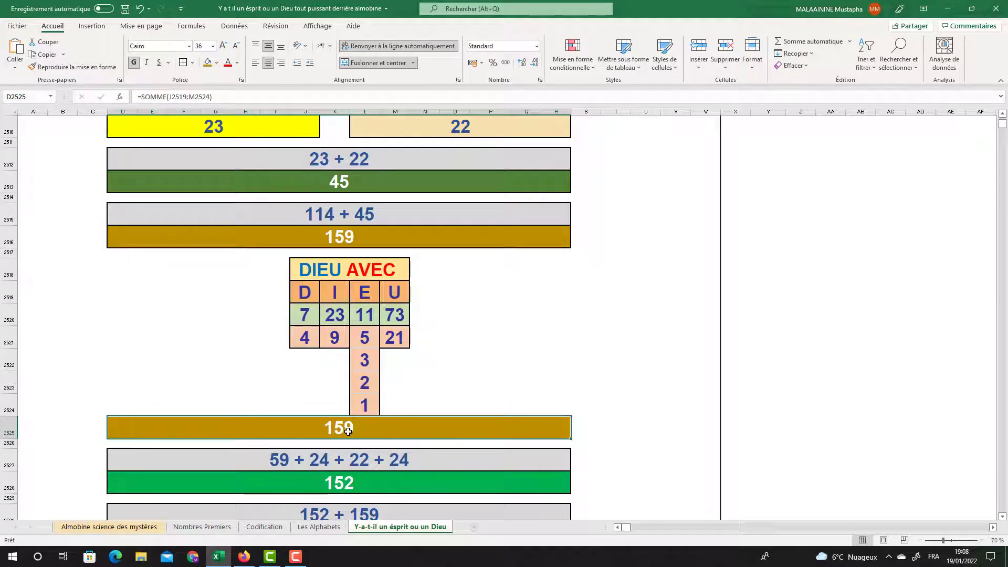
{"action": "scroll", "coordinate": [347, 433], "scroll_direction": "down", "scroll_amount": 2}
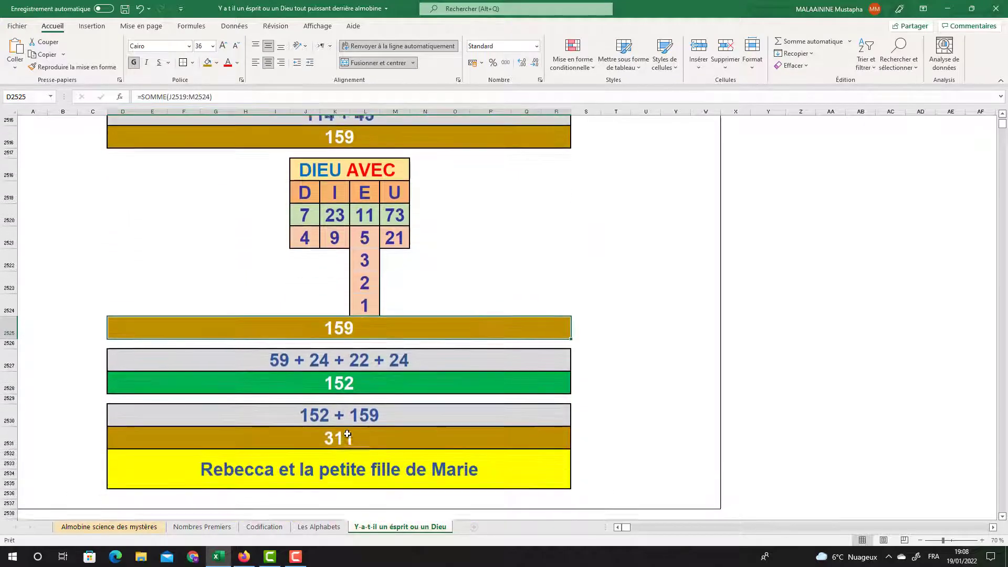
{"action": "key", "text": "Down"}
{"action": "key", "text": "Down"}
{"action": "key", "text": "Down"}
{"action": "key", "text": "Down"}
{"action": "key", "text": "Down"}
{"action": "key", "text": "Down"}
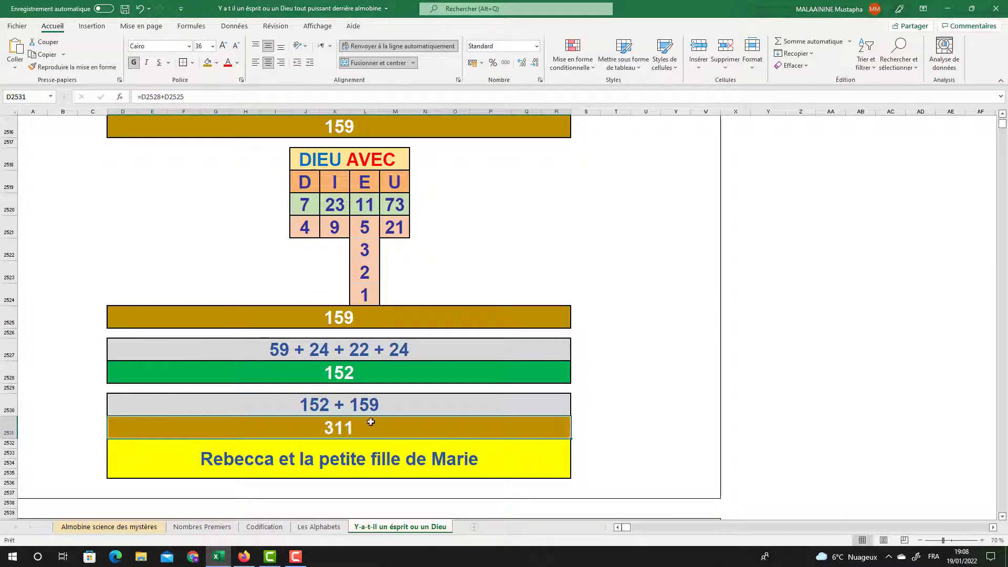
{"action": "scroll", "coordinate": [371, 422], "scroll_direction": "up", "scroll_amount": 16}
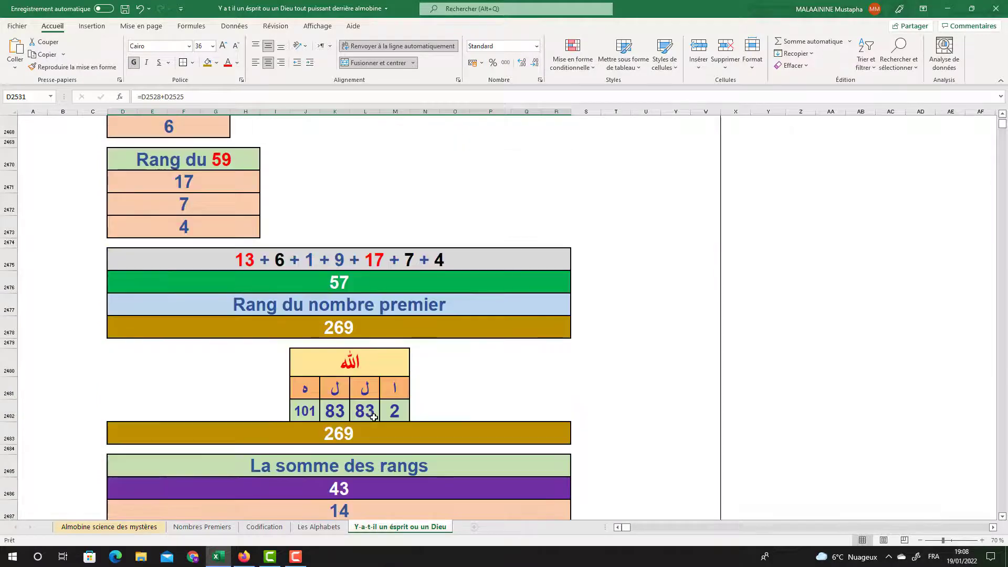
{"action": "scroll", "coordinate": [373, 418], "scroll_direction": "up", "scroll_amount": 20}
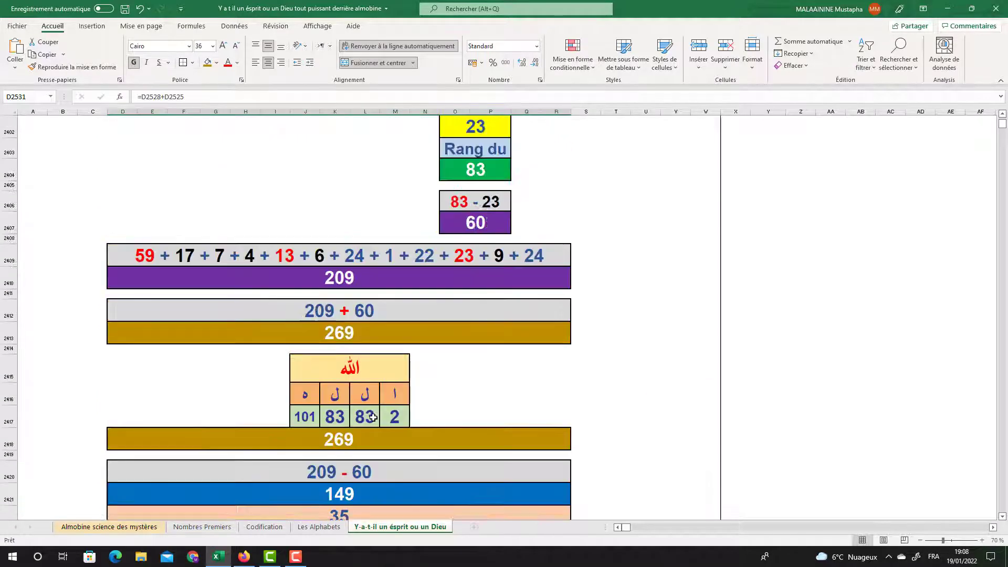
{"action": "scroll", "coordinate": [373, 417], "scroll_direction": "up", "scroll_amount": 16}
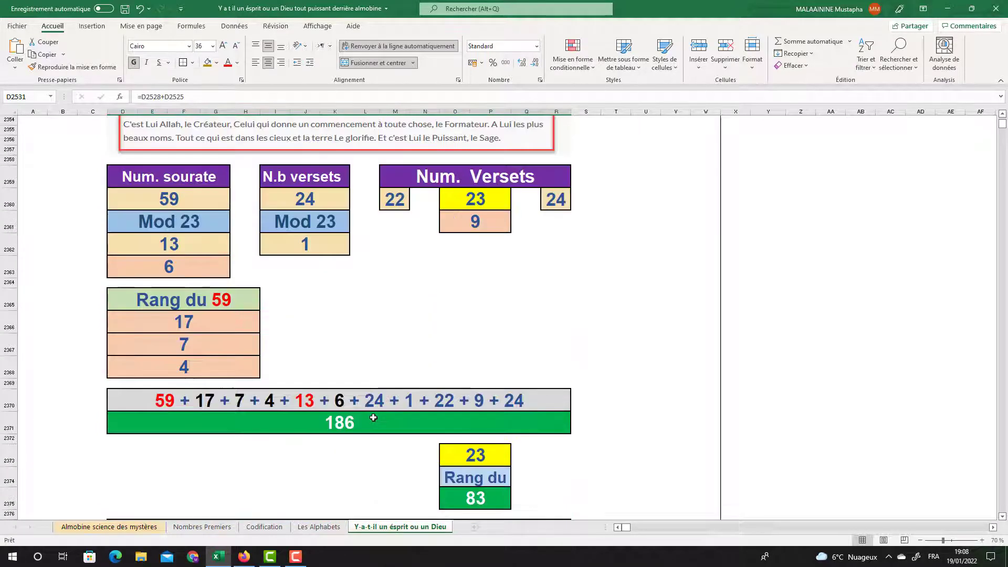
{"action": "scroll", "coordinate": [373, 417], "scroll_direction": "down", "scroll_amount": 20}
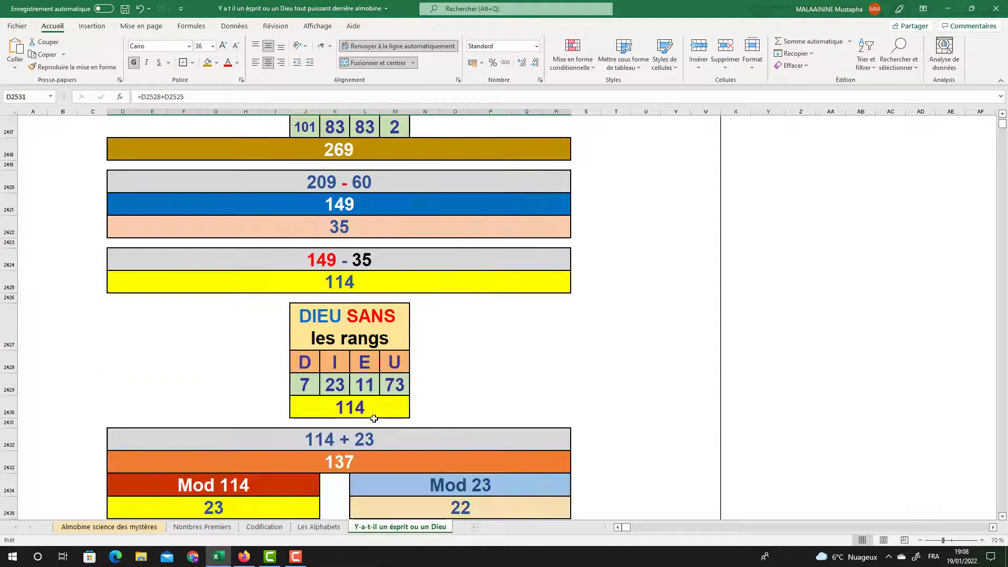
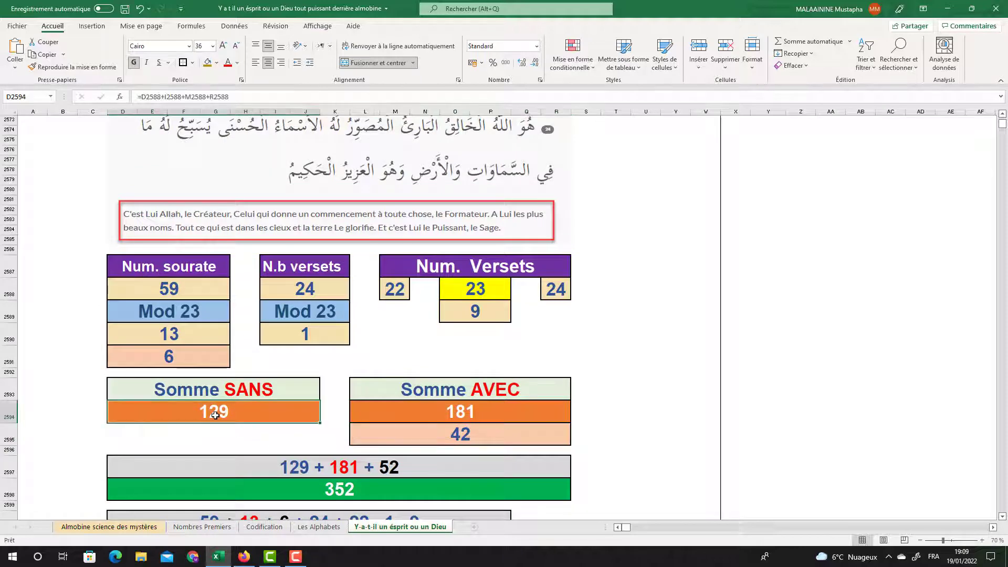
Step: Correct the last term of the sum label in row 2597, below Somme SANS and Somme AVEC, to 42
{"action": "left_click", "coordinate": [453, 433]}
{"action": "left_click", "coordinate": [382, 469]}
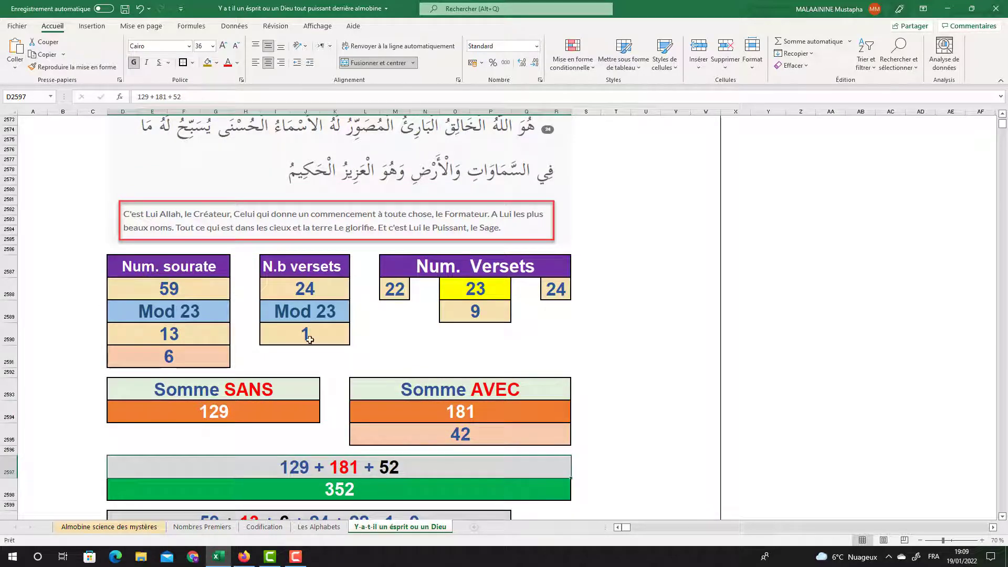
{"action": "left_click", "coordinate": [176, 99]}
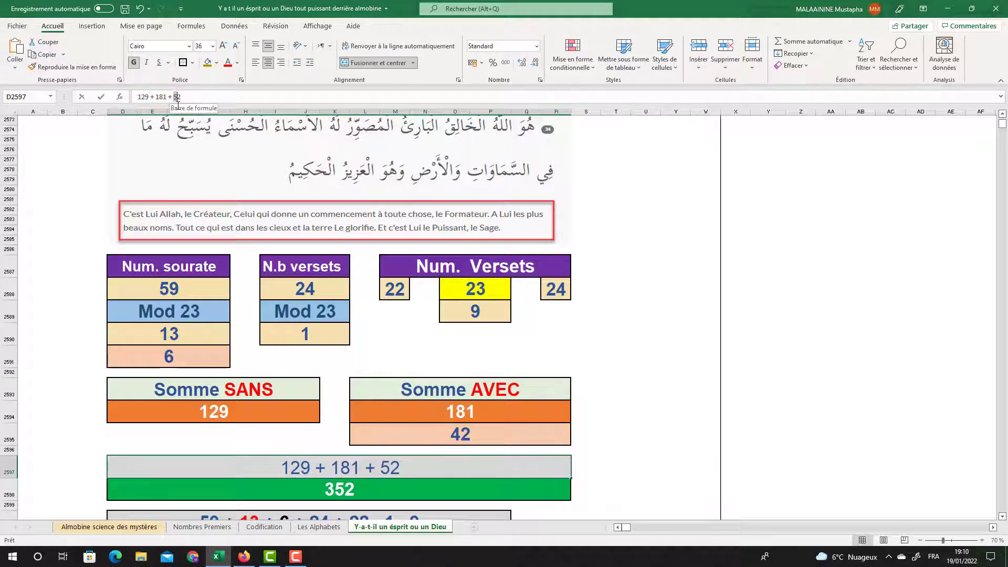
{"action": "key", "text": "Delete"}
{"action": "type", "text": "4"}
{"action": "key", "text": "Return"}
Step: Inspect the cells referenced by the 59 + 13 + 6 + 24 + 22 - 1 - 9 result, leaving its formula unchanged
{"action": "scroll", "coordinate": [312, 273], "scroll_direction": "down", "scroll_amount": 1}
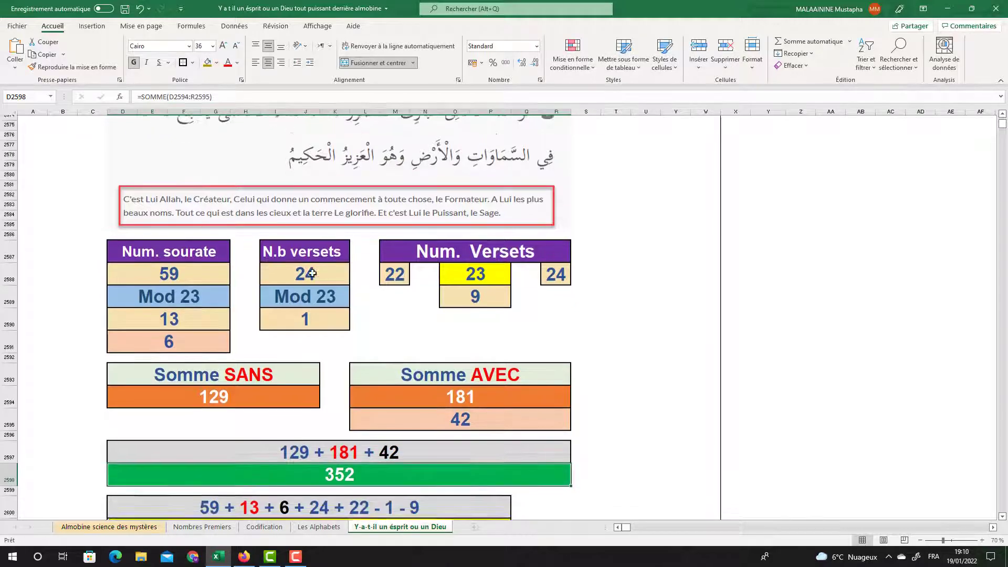
{"action": "scroll", "coordinate": [312, 273], "scroll_direction": "down", "scroll_amount": 1}
{"action": "scroll", "coordinate": [322, 472], "scroll_direction": "down", "scroll_amount": 1}
{"action": "left_click", "coordinate": [318, 483]}
{"action": "double_click", "coordinate": [319, 488]}
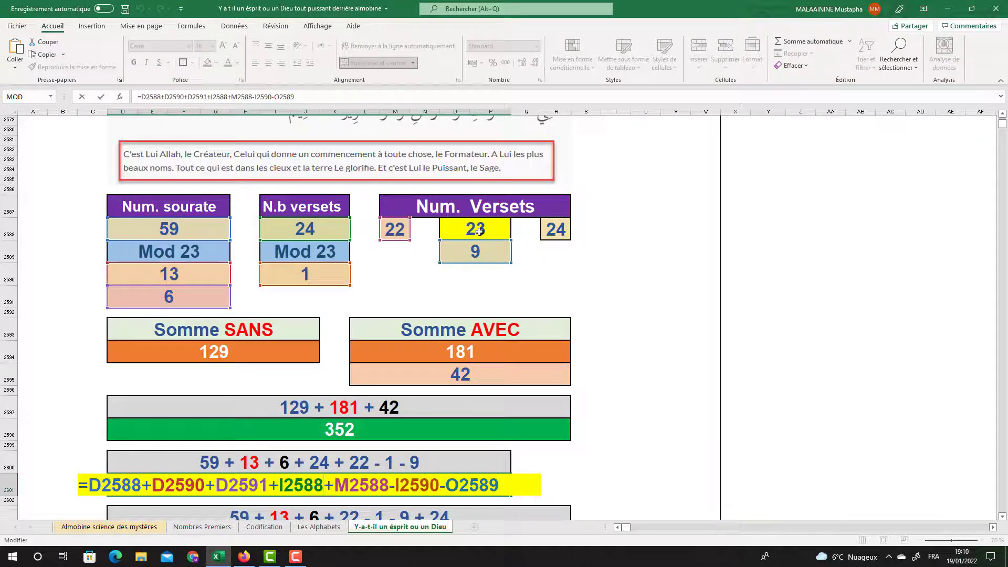
{"action": "key", "text": "Return"}
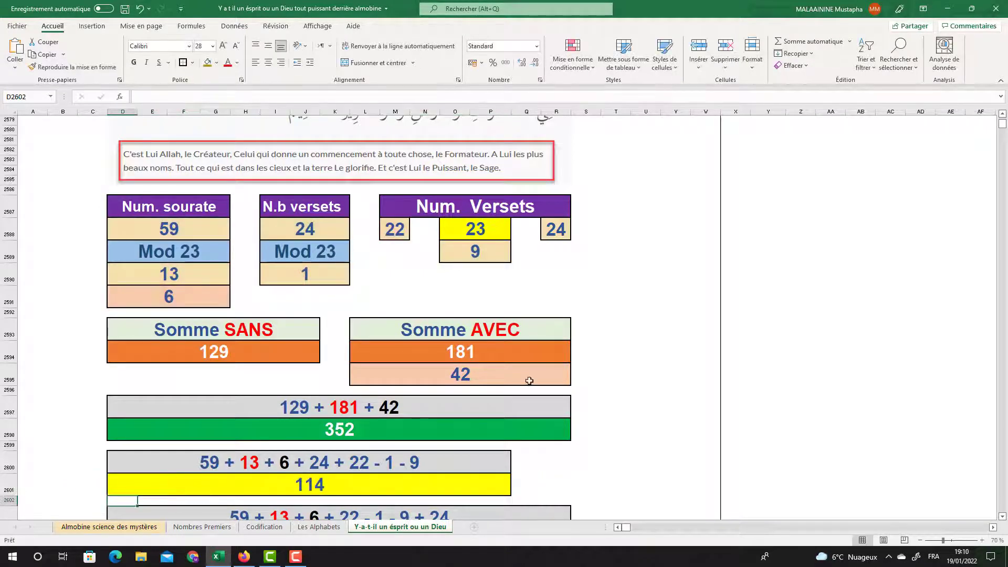
Step: Inspect the cells referenced by the 59 + 13 + 6 + 22 - 1 - 9 + 24 result, leaving its formula unchanged
{"action": "scroll", "coordinate": [420, 393], "scroll_direction": "down", "scroll_amount": 2}
{"action": "left_click", "coordinate": [342, 482]}
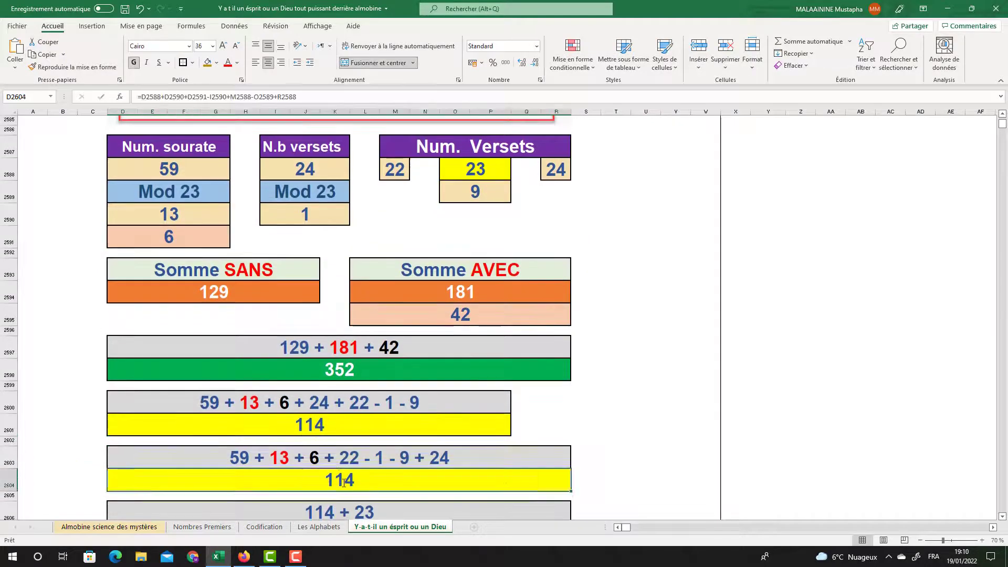
{"action": "double_click", "coordinate": [342, 482]}
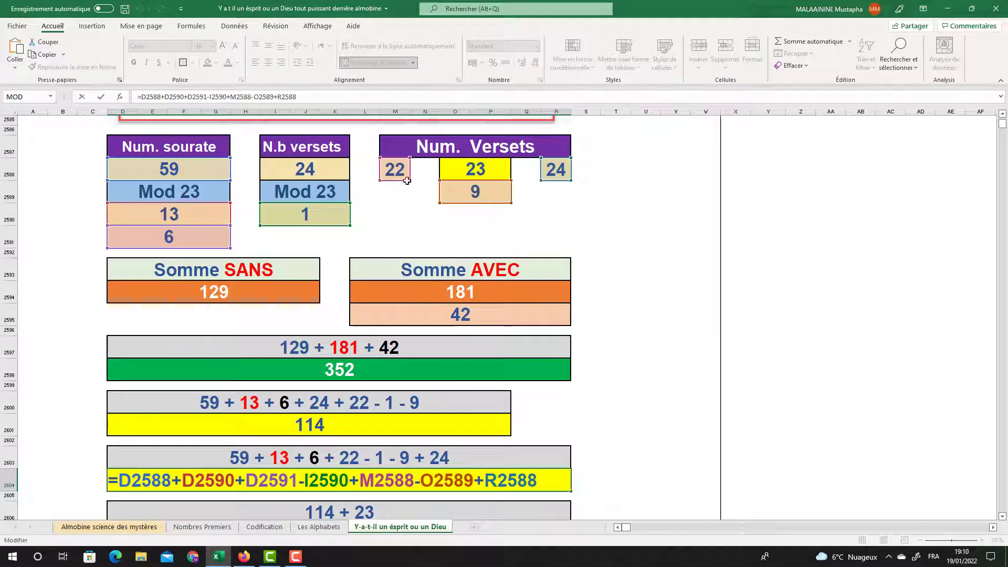
{"action": "key", "text": "Return"}
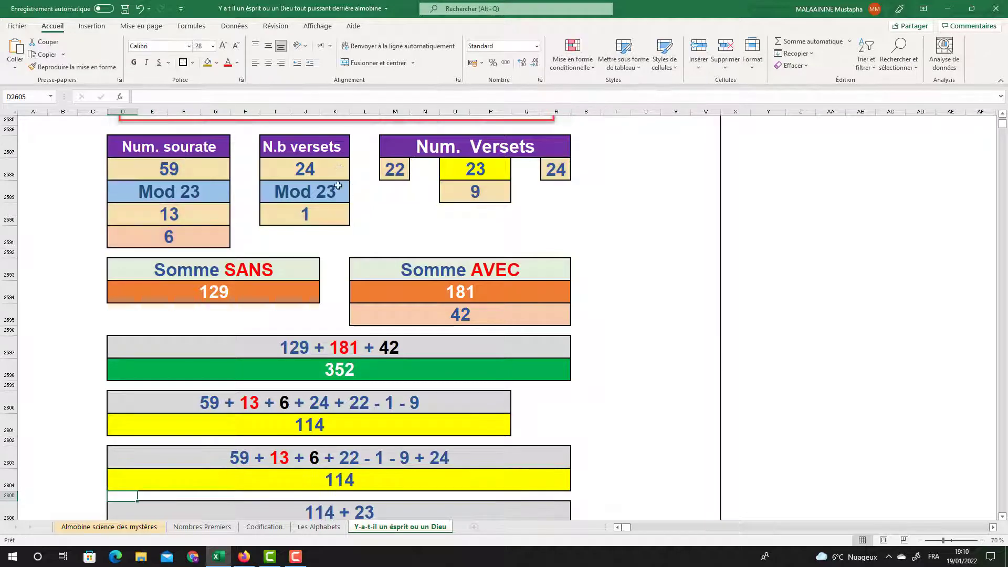
Step: Select the result in row 2604, verse number 23, and the 114 + 23 result with its rank and Mod 23 value
{"action": "scroll", "coordinate": [338, 198], "scroll_direction": "down", "scroll_amount": 1}
{"action": "left_click", "coordinate": [305, 428]}
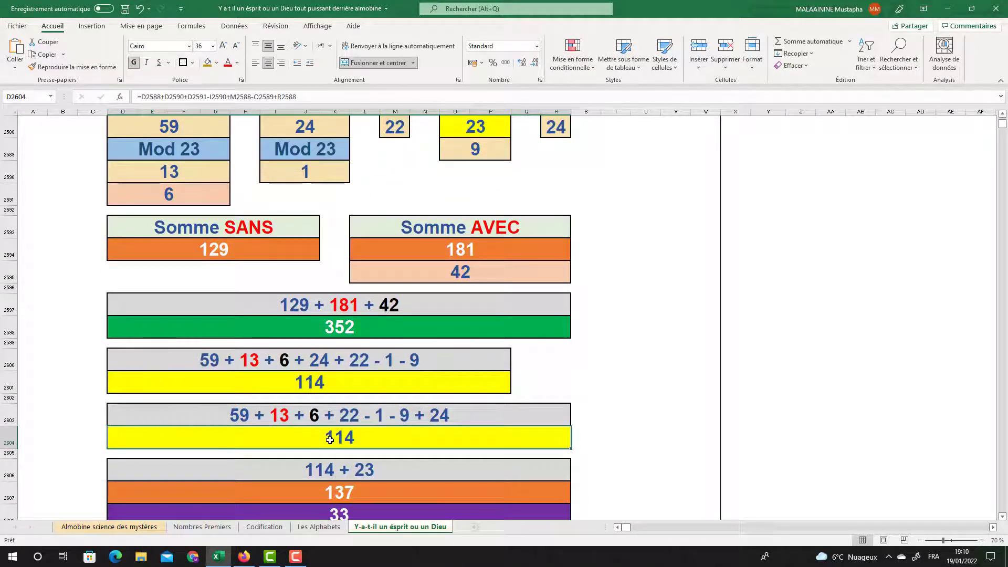
{"action": "left_click", "coordinate": [474, 136]}
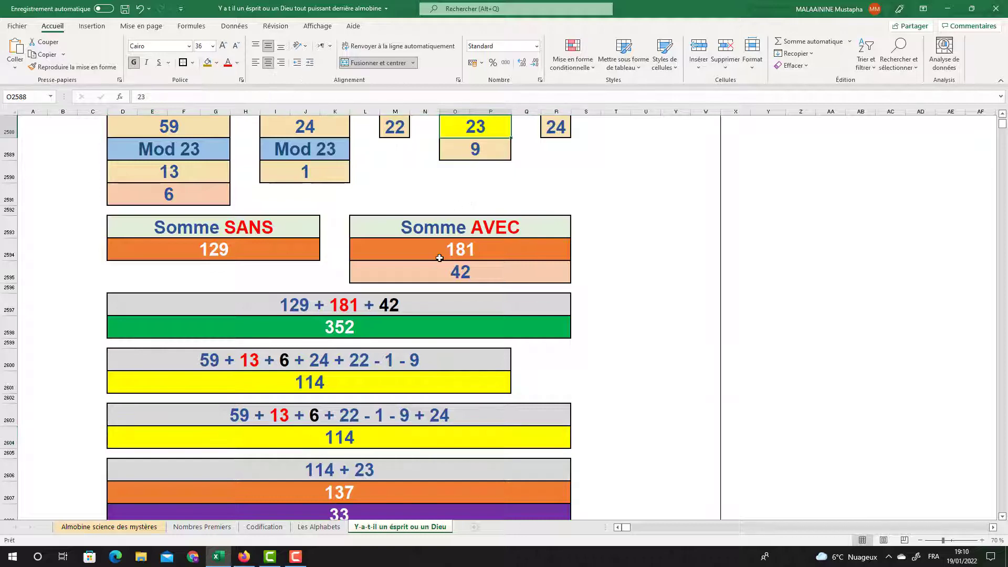
{"action": "scroll", "coordinate": [374, 392], "scroll_direction": "down", "scroll_amount": 1}
{"action": "left_click", "coordinate": [344, 421]}
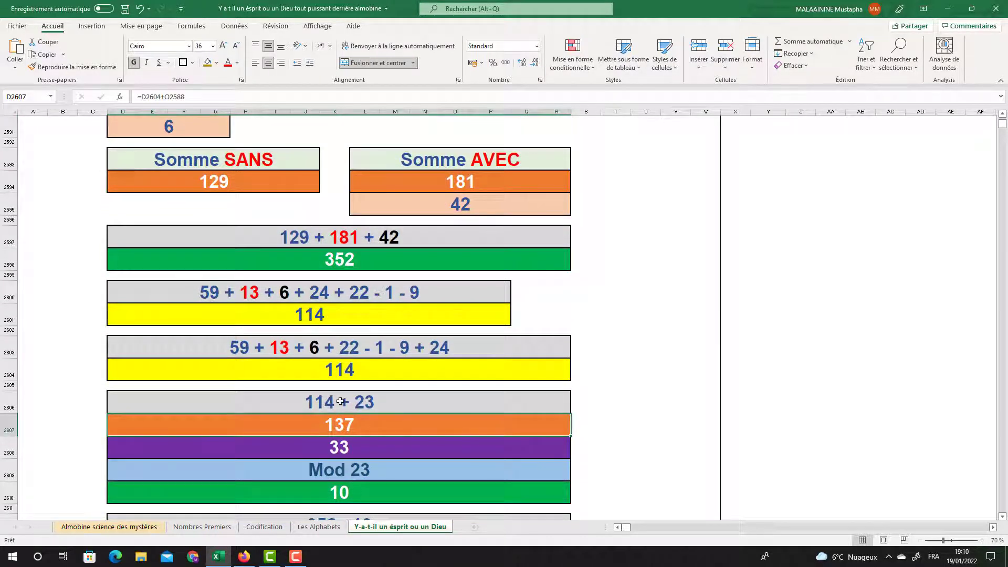
{"action": "left_click", "coordinate": [334, 454]}
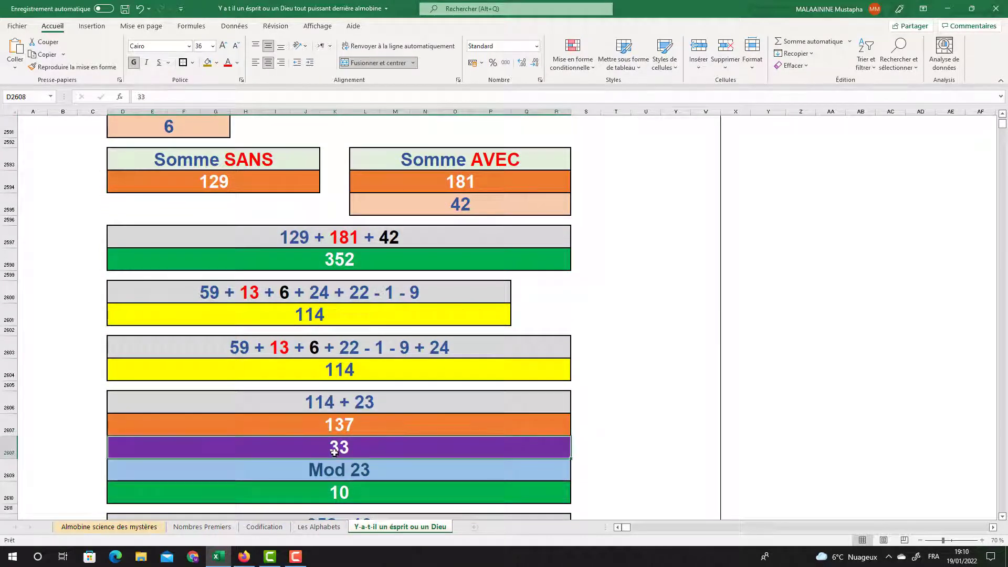
{"action": "left_click", "coordinate": [342, 491]}
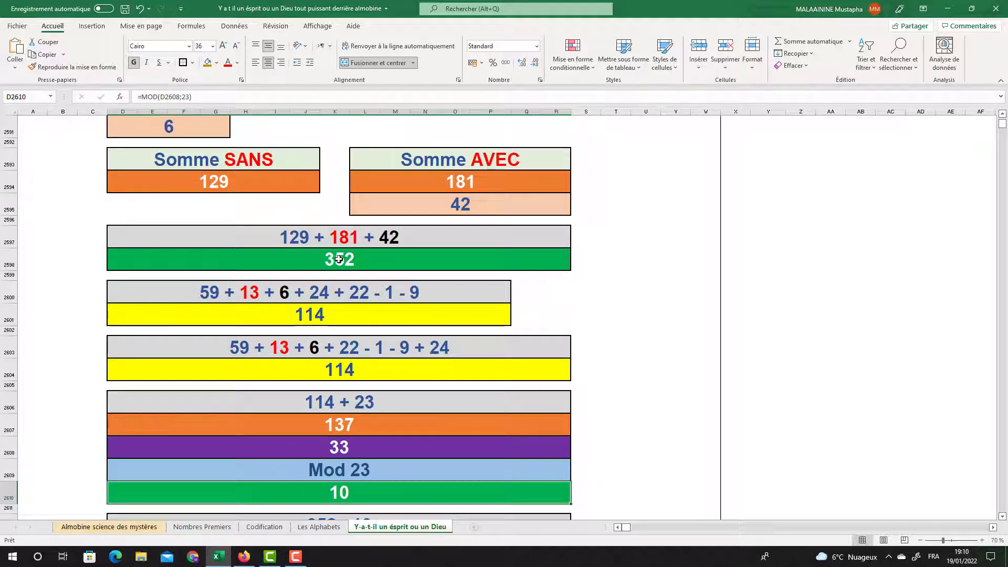
Step: Select the 352 - 10 result, and inspect the range summed by the result in row 2630 below the Rebecca modulo tables
{"action": "scroll", "coordinate": [340, 286], "scroll_direction": "down", "scroll_amount": 1}
{"action": "scroll", "coordinate": [351, 429], "scroll_direction": "down", "scroll_amount": 1}
{"action": "left_click", "coordinate": [339, 436]}
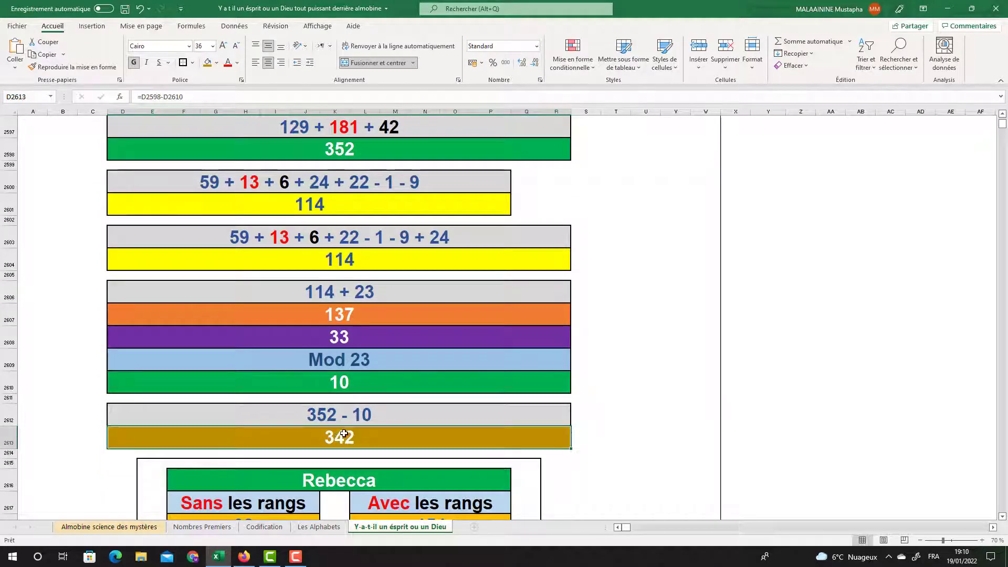
{"action": "scroll", "coordinate": [343, 434], "scroll_direction": "down", "scroll_amount": 6}
{"action": "left_click", "coordinate": [340, 424]}
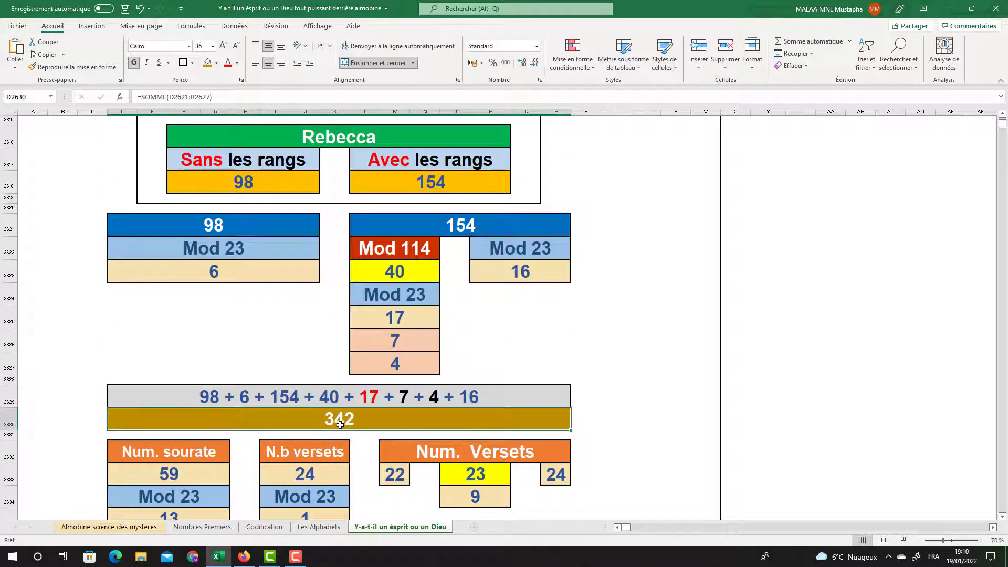
{"action": "double_click", "coordinate": [340, 424]}
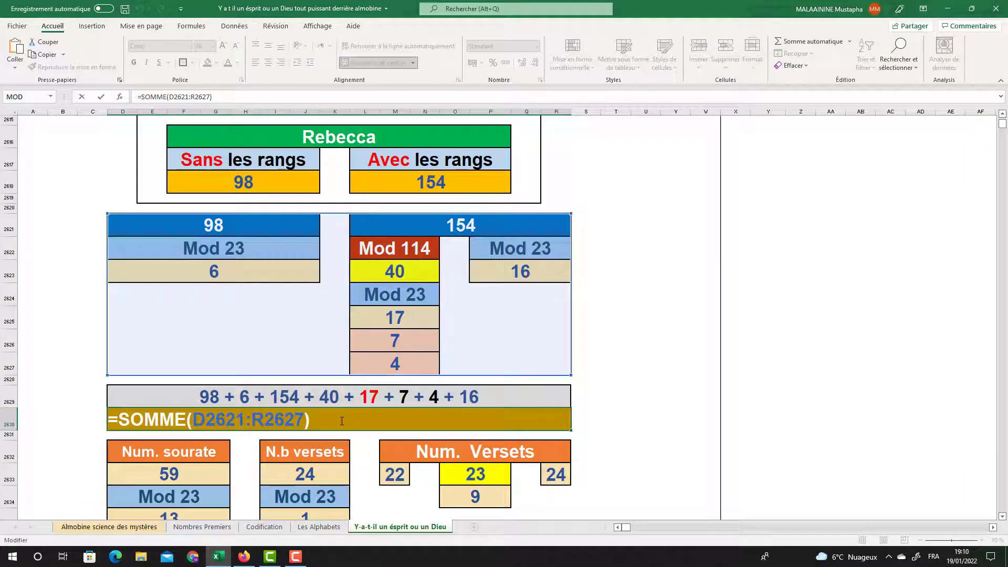
{"action": "key", "text": "Return"}
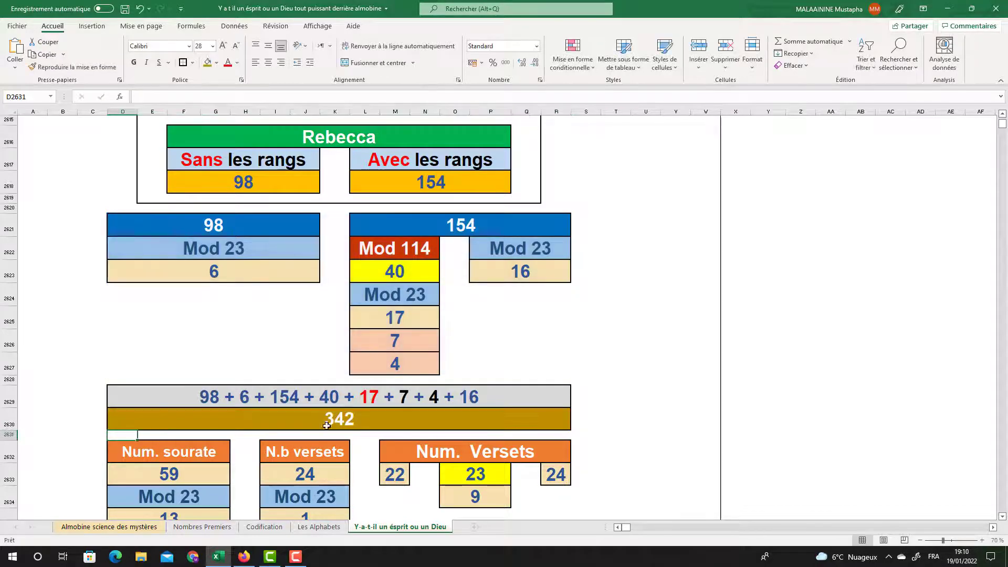
Step: Select verse number 23 in row 2588, and inspect the cells added by the Somme SANS formula in row 2594
{"action": "scroll", "coordinate": [407, 419], "scroll_direction": "up", "scroll_amount": 10}
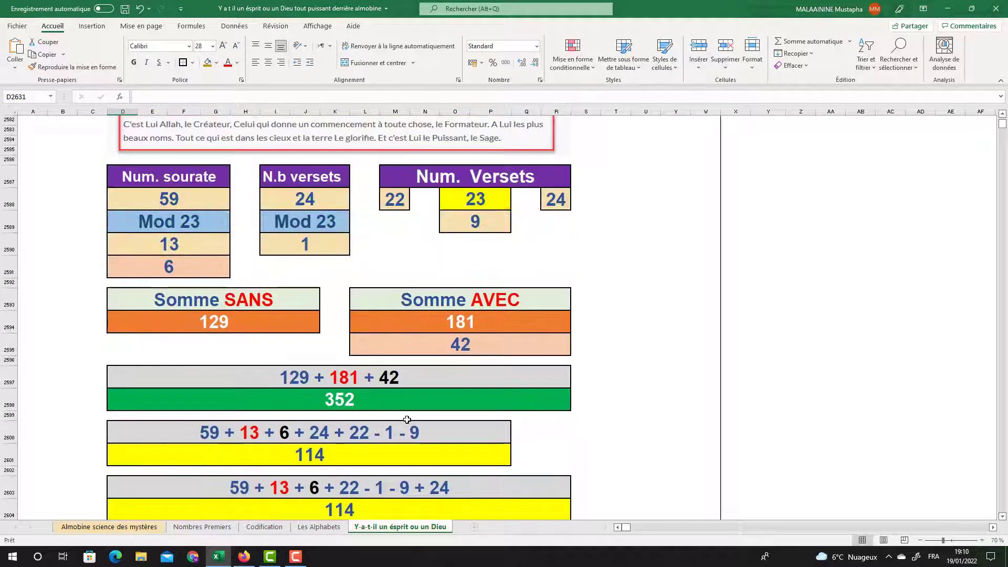
{"action": "left_click", "coordinate": [477, 199]}
{"action": "double_click", "coordinate": [247, 325]}
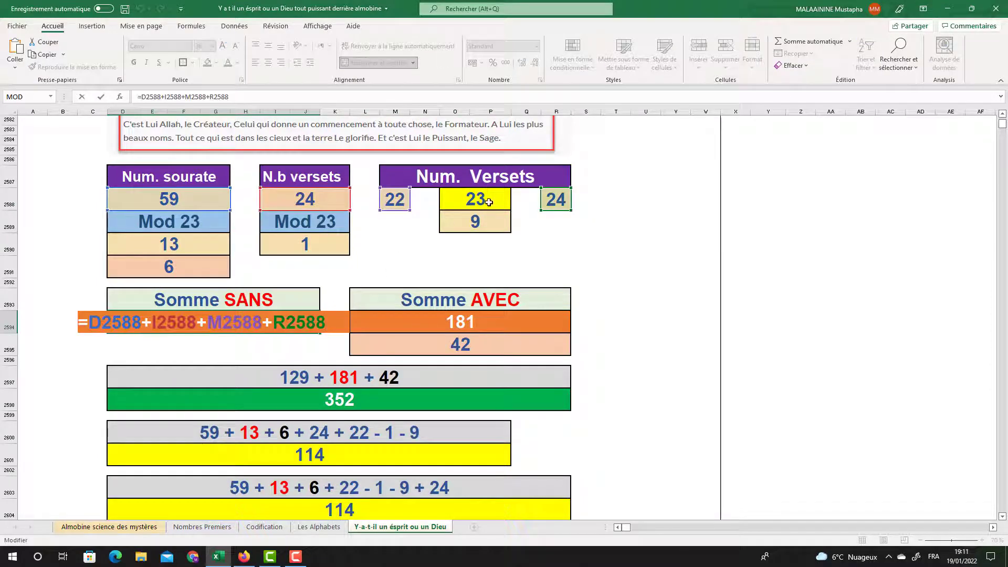
{"action": "key", "text": "Return"}
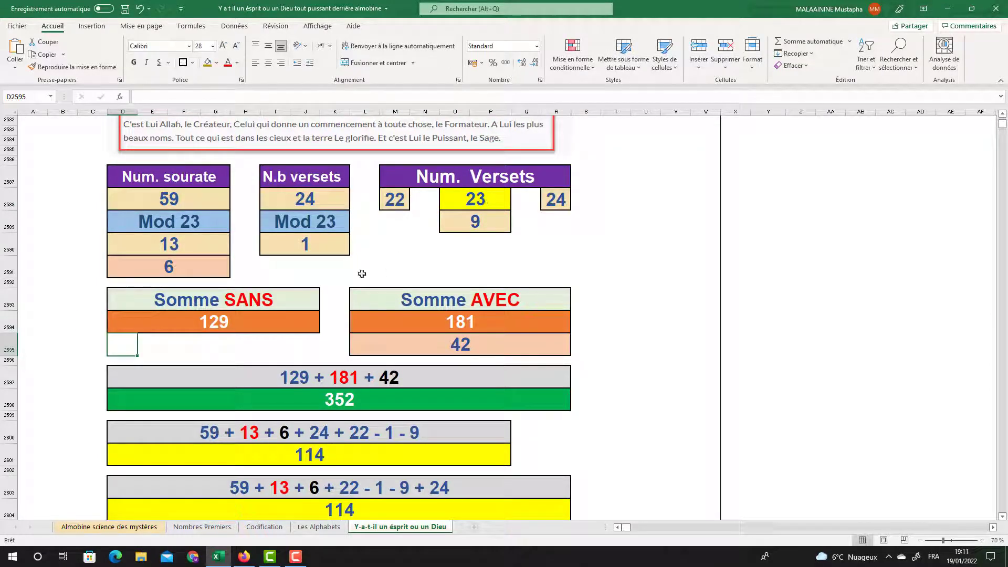
Step: Inspect the row 2633 range summed by Somme SANS in row 2639, leaving that cell selected with its formula unchanged
{"action": "scroll", "coordinate": [240, 317], "scroll_direction": "down", "scroll_amount": 11}
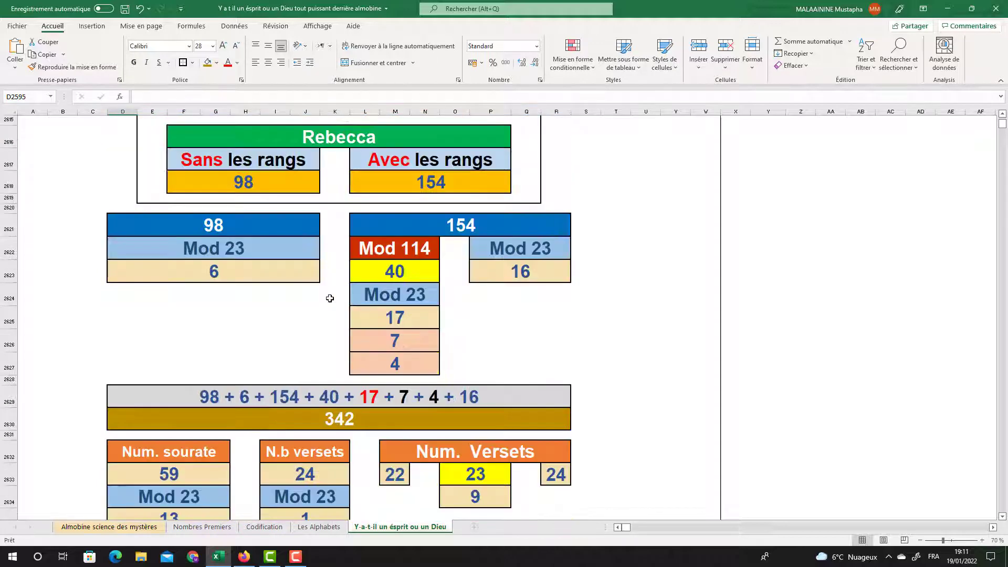
{"action": "scroll", "coordinate": [329, 298], "scroll_direction": "down", "scroll_amount": 3}
{"action": "double_click", "coordinate": [215, 437]}
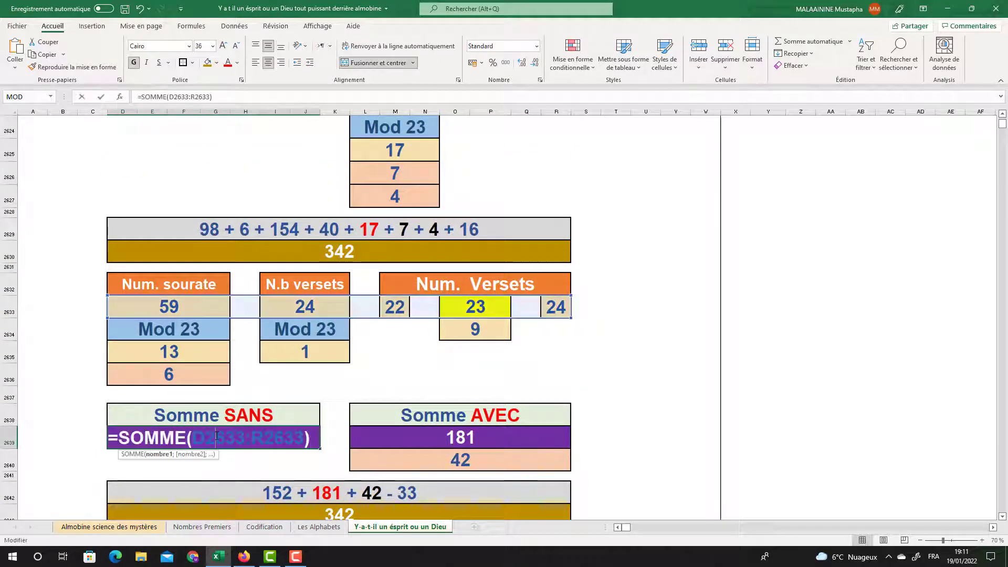
{"action": "key", "text": "Return"}
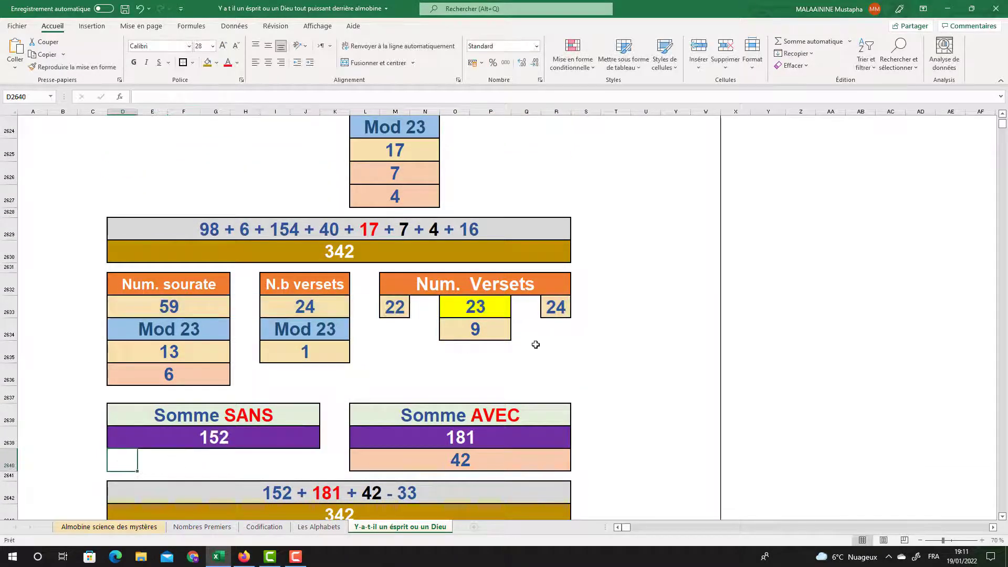
{"action": "left_click", "coordinate": [251, 434]}
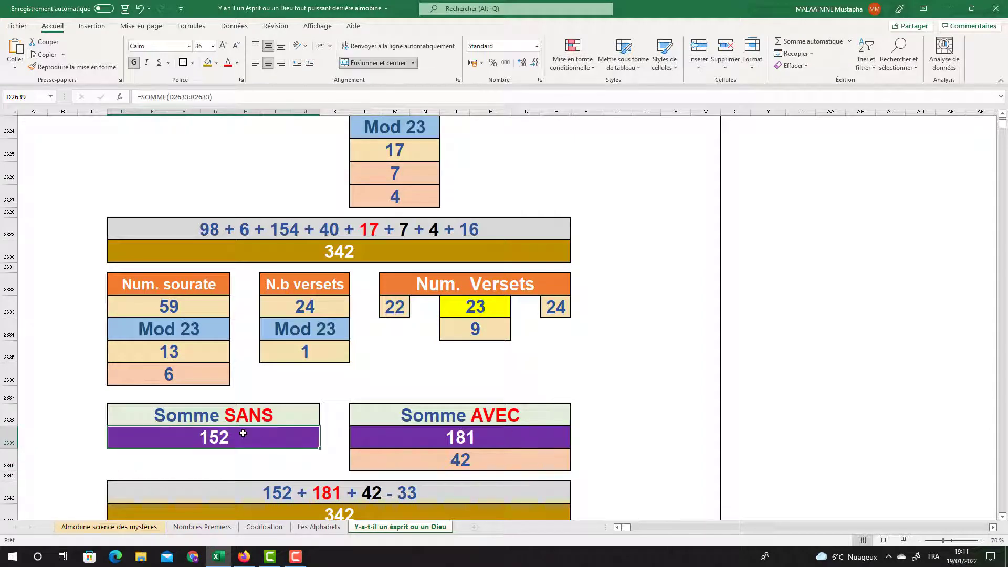
Step: Inspect the cells combined by the 152 + 181 + 42 - 33 result in row 2643, tracing the subtracted term back to row 2608
{"action": "scroll", "coordinate": [243, 433], "scroll_direction": "down", "scroll_amount": 1}
{"action": "double_click", "coordinate": [319, 445]}
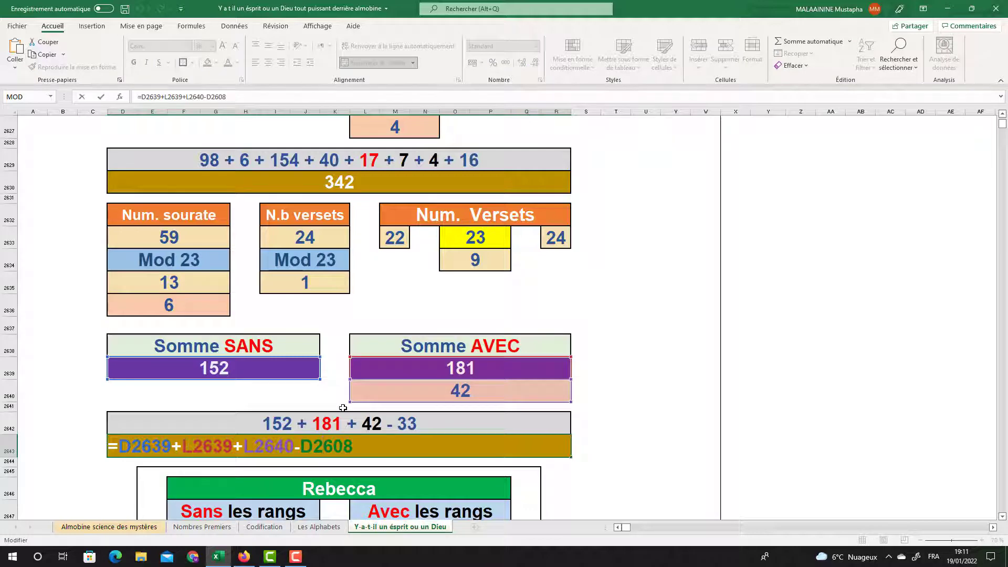
{"action": "key", "text": "Return"}
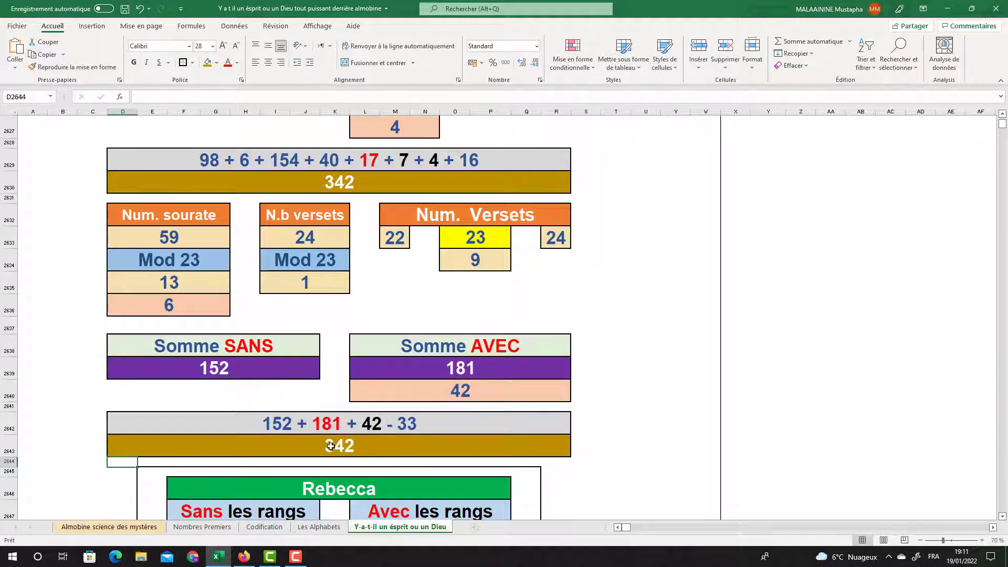
{"action": "double_click", "coordinate": [330, 446]}
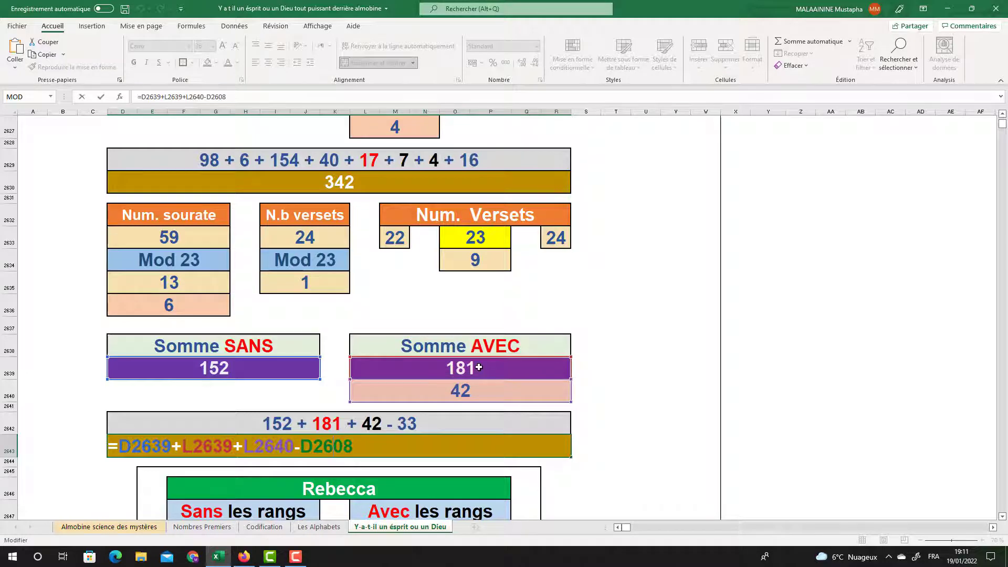
{"action": "scroll", "coordinate": [466, 388], "scroll_direction": "up", "scroll_amount": 8}
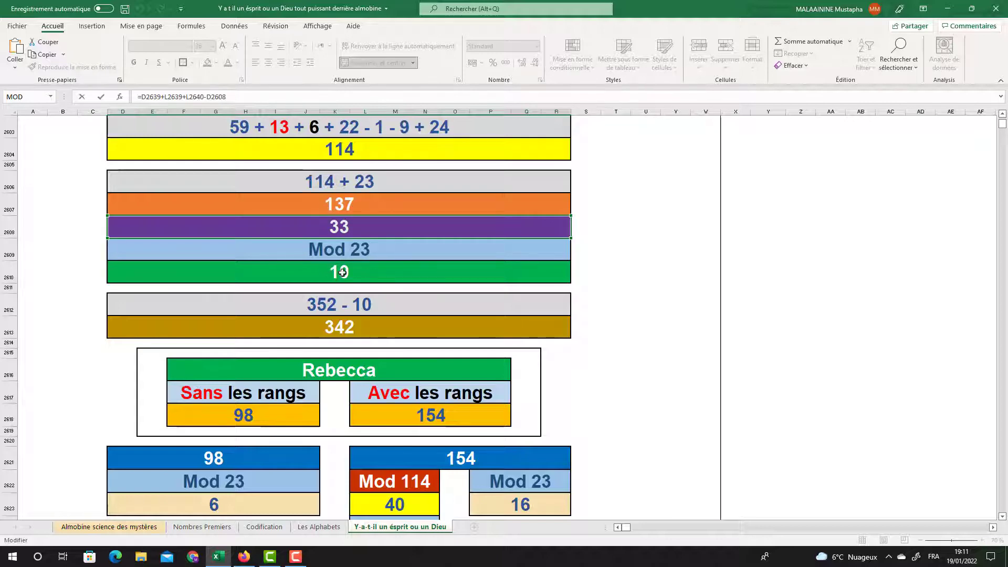
{"action": "scroll", "coordinate": [353, 273], "scroll_direction": "up", "scroll_amount": 3}
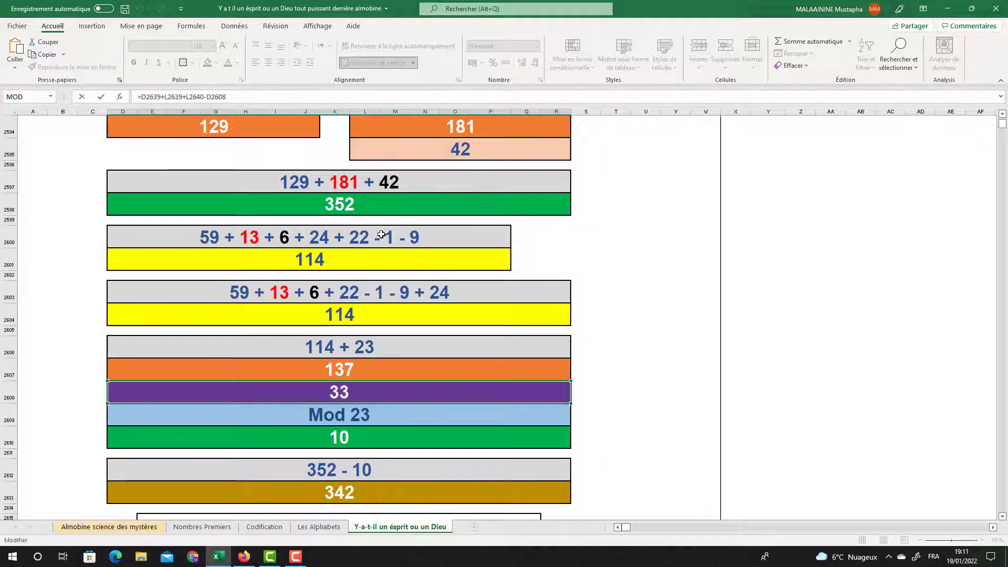
{"action": "scroll", "coordinate": [384, 313], "scroll_direction": "down", "scroll_amount": 2}
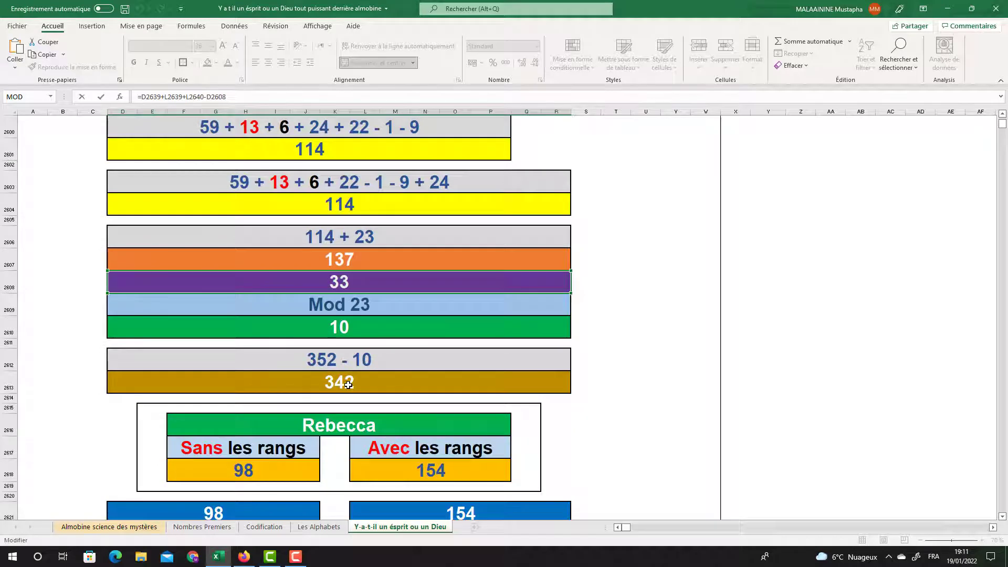
{"action": "scroll", "coordinate": [346, 425], "scroll_direction": "down", "scroll_amount": 5}
{"action": "scroll", "coordinate": [359, 426], "scroll_direction": "down", "scroll_amount": 4}
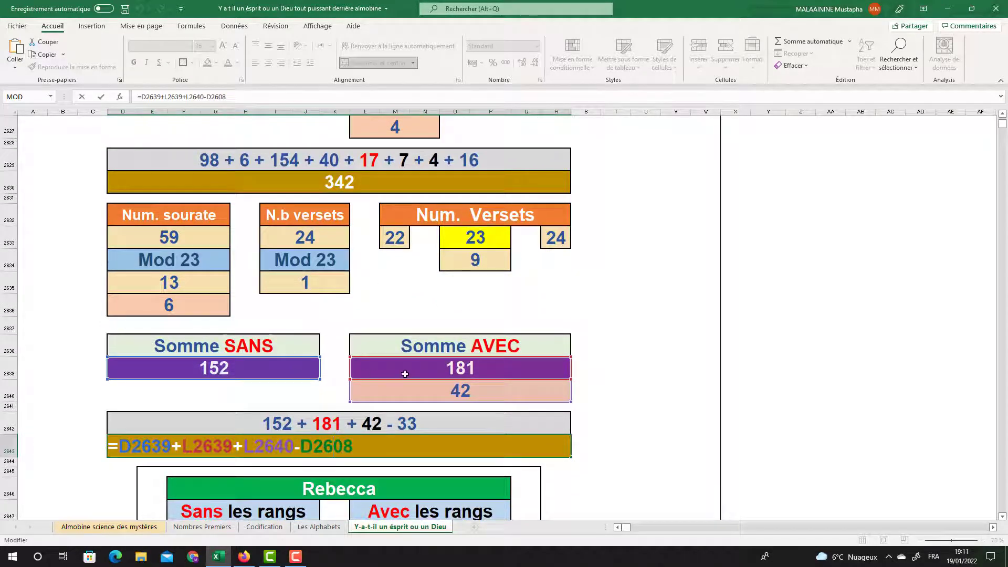
{"action": "scroll", "coordinate": [441, 387], "scroll_direction": "up", "scroll_amount": 9}
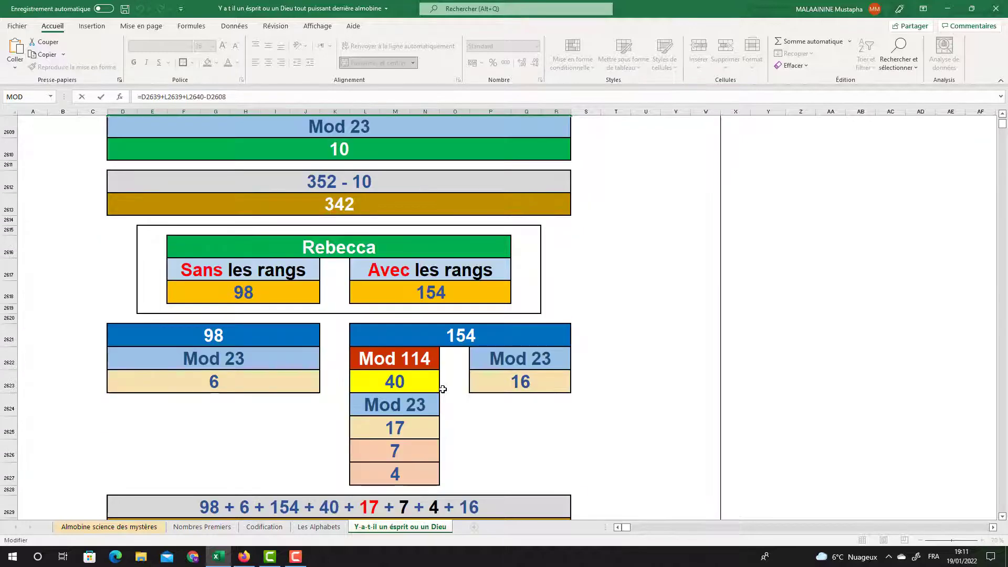
{"action": "scroll", "coordinate": [441, 387], "scroll_direction": "up", "scroll_amount": 1}
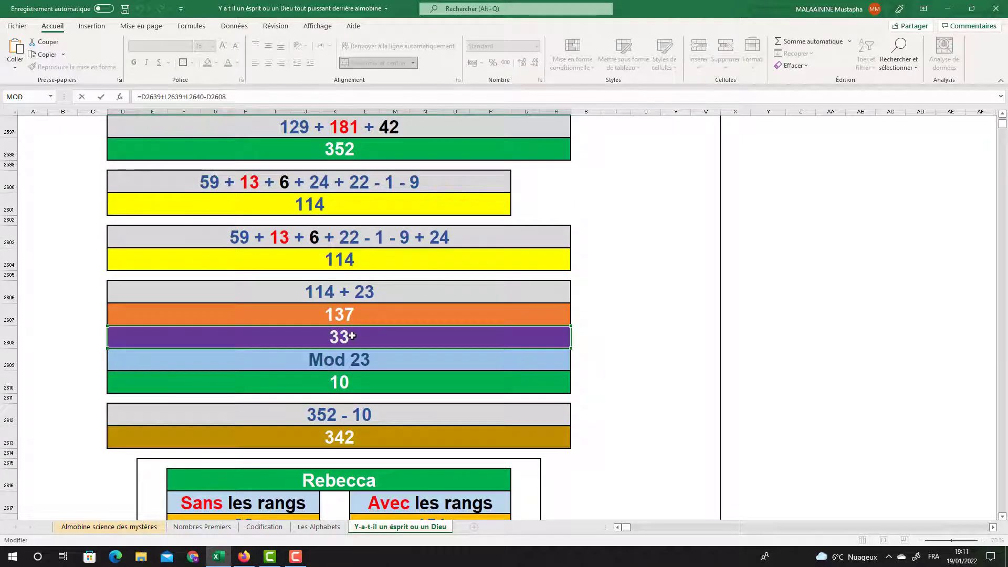
{"action": "key", "text": "Return"}
Step: Select the Rebecca tables starting at row 2646, and inspect the range summed by the result in row 2660
{"action": "scroll", "coordinate": [326, 338], "scroll_direction": "down", "scroll_amount": 13}
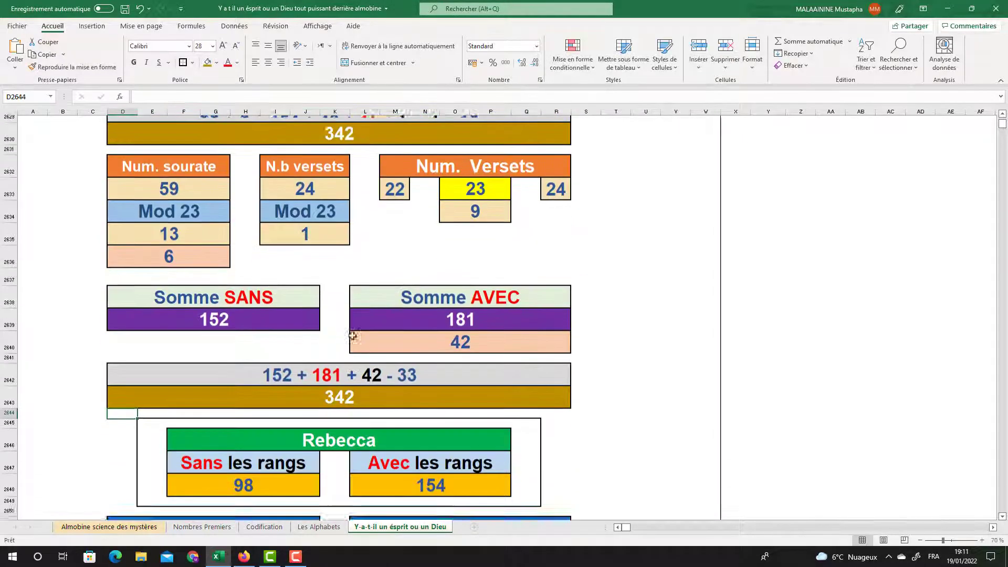
{"action": "left_click_drag", "start_coordinate": [113, 284], "coordinate": [461, 477]}
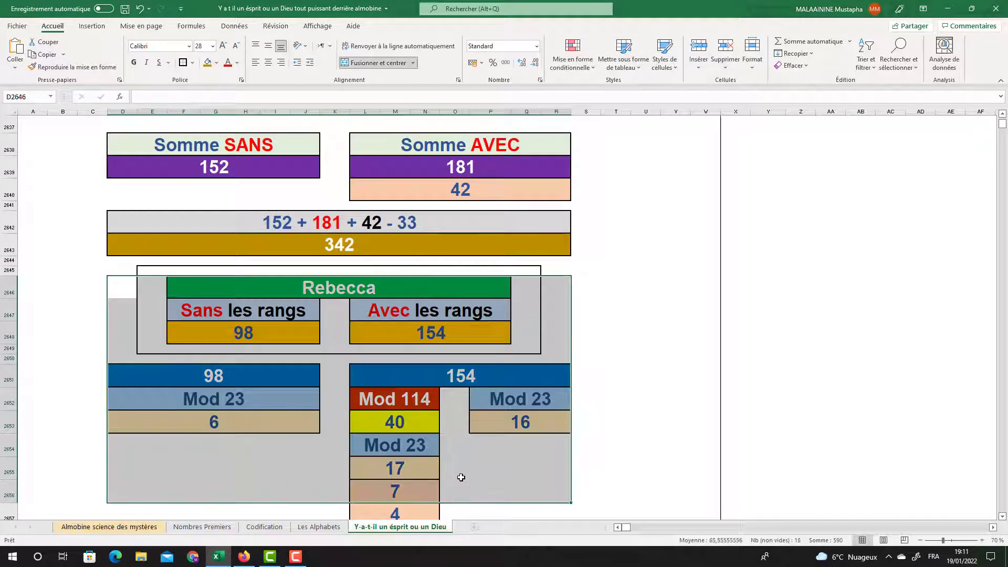
{"action": "scroll", "coordinate": [460, 477], "scroll_direction": "down", "scroll_amount": 1}
{"action": "scroll", "coordinate": [461, 477], "scroll_direction": "down", "scroll_amount": 1}
{"action": "left_click", "coordinate": [350, 450]}
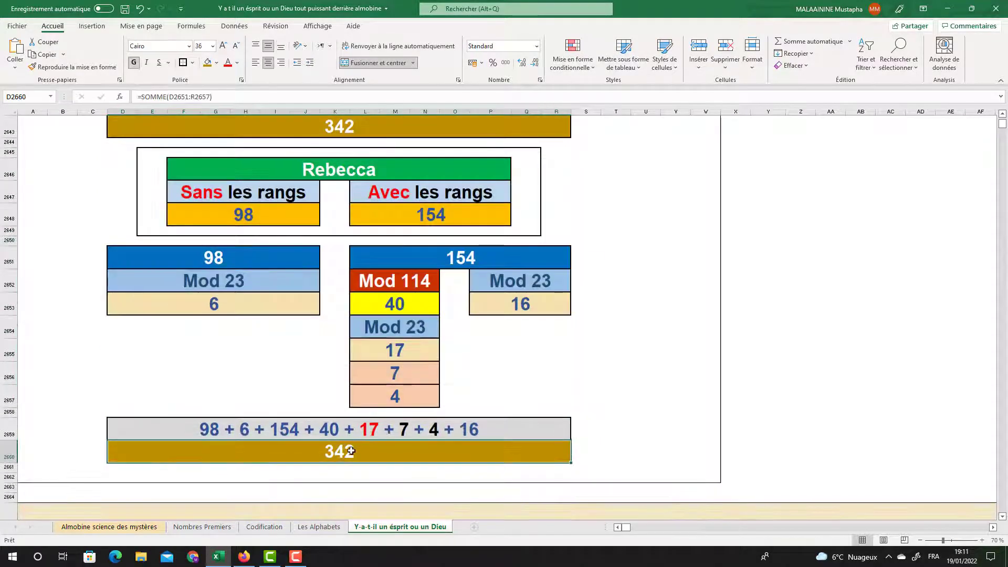
{"action": "double_click", "coordinate": [347, 451]}
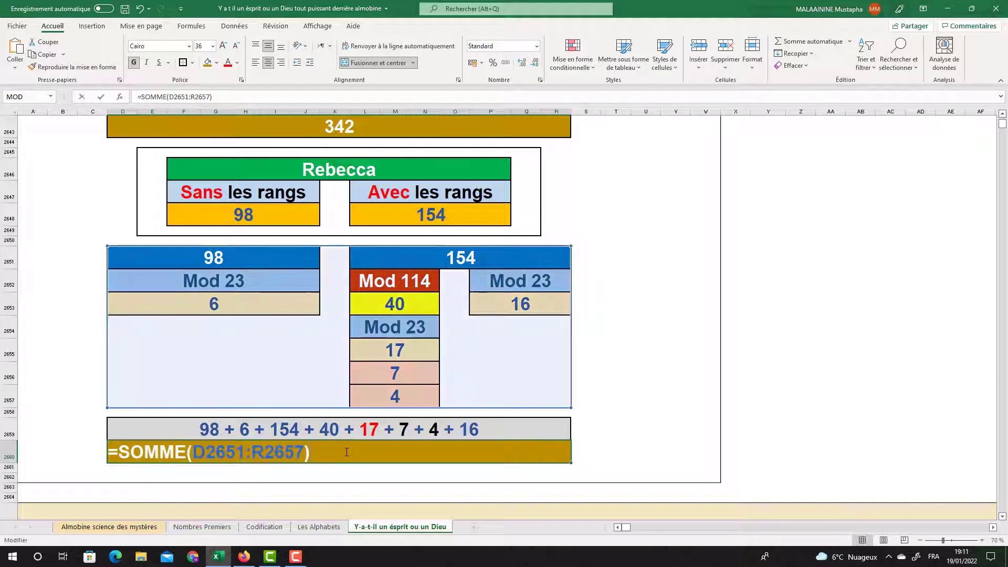
{"action": "key", "text": "Return"}
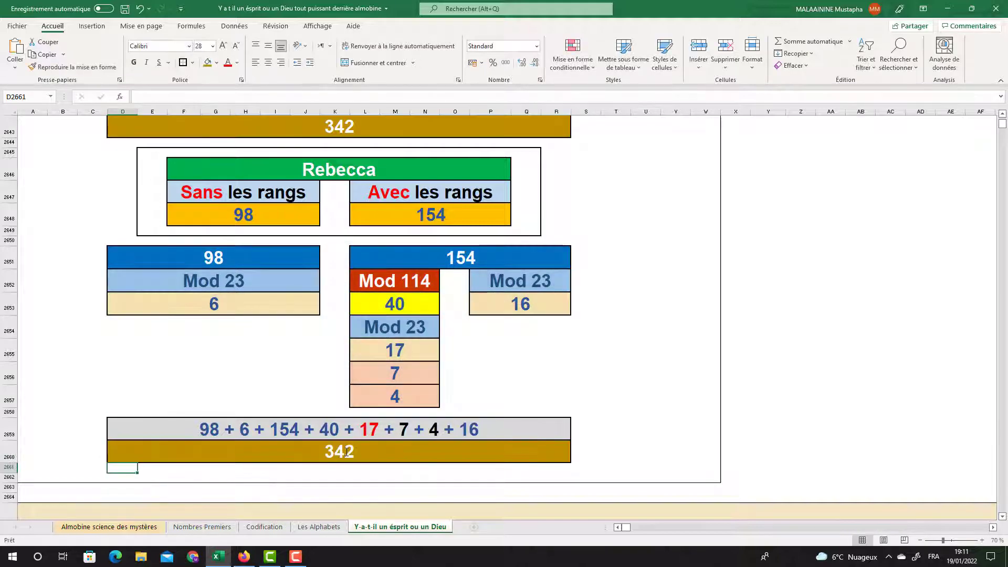
Step: Review the letter tables for "Quel est l'âge de la mort de Rebecca ?" and select the AVEC LES RANGS table from row 2672 down
{"action": "scroll", "coordinate": [345, 451], "scroll_direction": "down", "scroll_amount": 2}
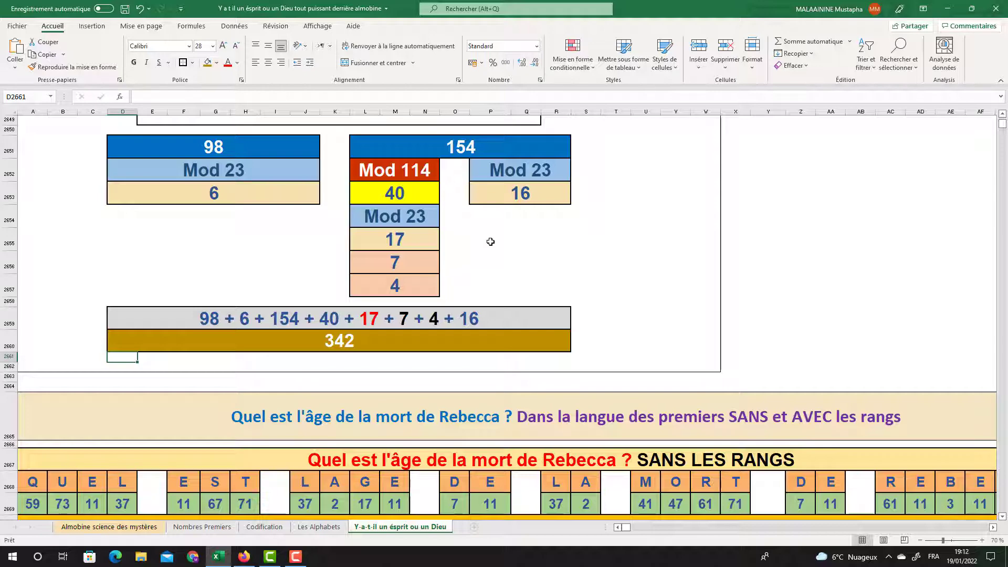
{"action": "scroll", "coordinate": [489, 226], "scroll_direction": "down", "scroll_amount": 3}
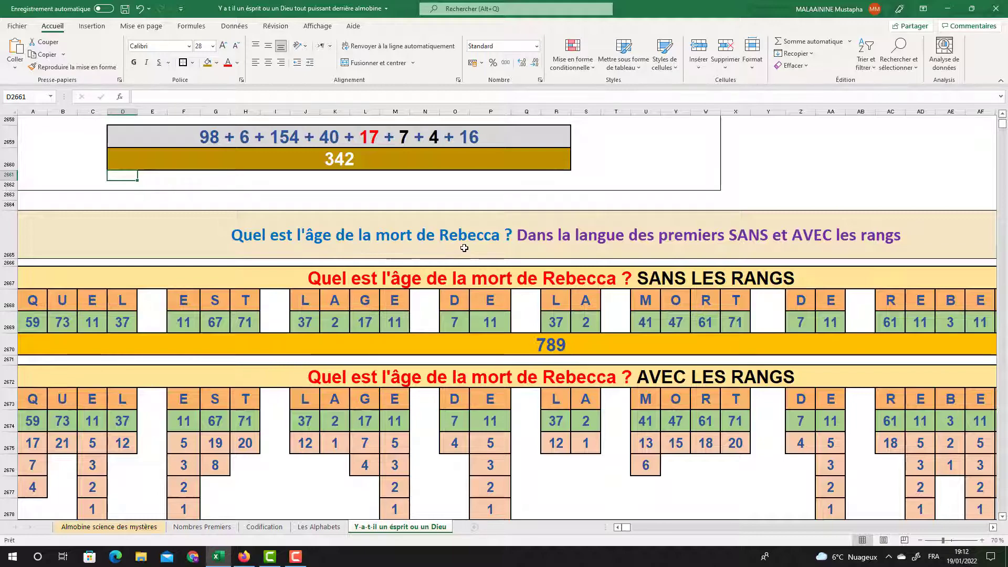
{"action": "scroll", "coordinate": [464, 248], "scroll_direction": "down", "scroll_amount": 2}
{"action": "left_click", "coordinate": [465, 200]}
{"action": "left_click_drag", "start_coordinate": [467, 231], "coordinate": [450, 353]}
{"action": "scroll", "coordinate": [474, 252], "scroll_direction": "down", "scroll_amount": 1}
{"action": "scroll", "coordinate": [411, 254], "scroll_direction": "down", "scroll_amount": 2}
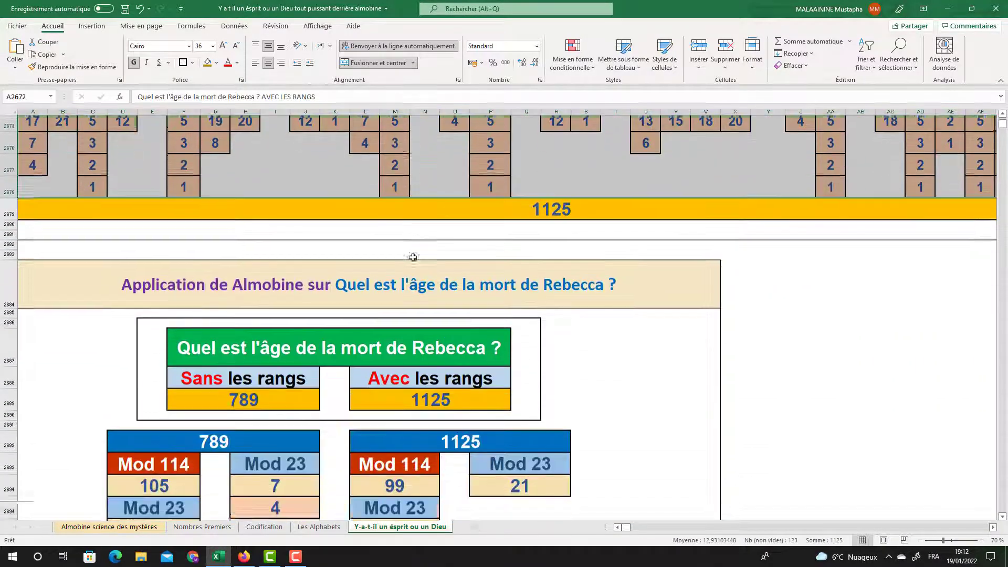
Step: Select the modulo results across row 2694, and each Mod 114 and Mod 23 value and rank below 789
{"action": "scroll", "coordinate": [413, 257], "scroll_direction": "down", "scroll_amount": 2}
{"action": "left_click_drag", "start_coordinate": [163, 403], "coordinate": [513, 403]}
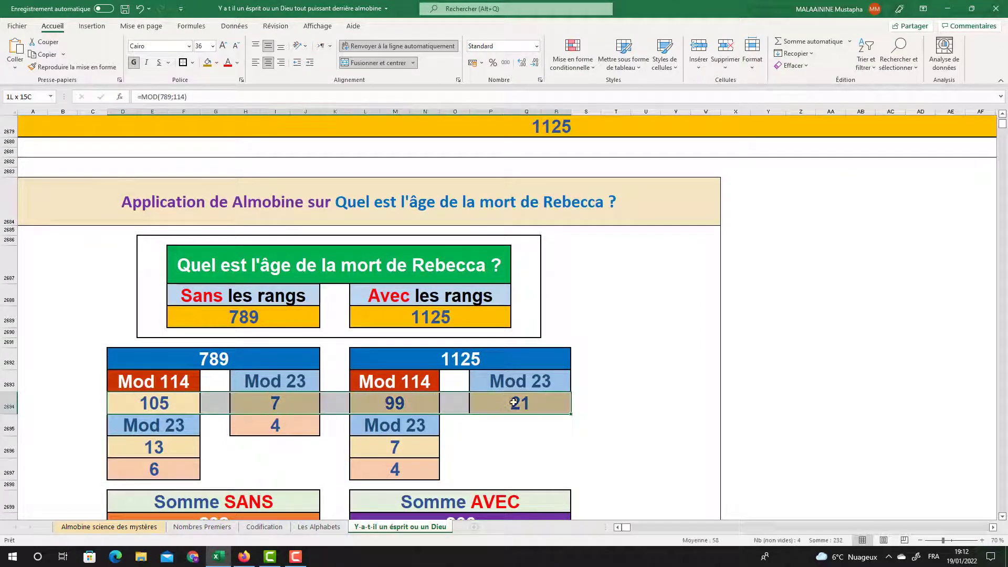
{"action": "scroll", "coordinate": [317, 333], "scroll_direction": "down", "scroll_amount": 2}
{"action": "left_click", "coordinate": [188, 291]}
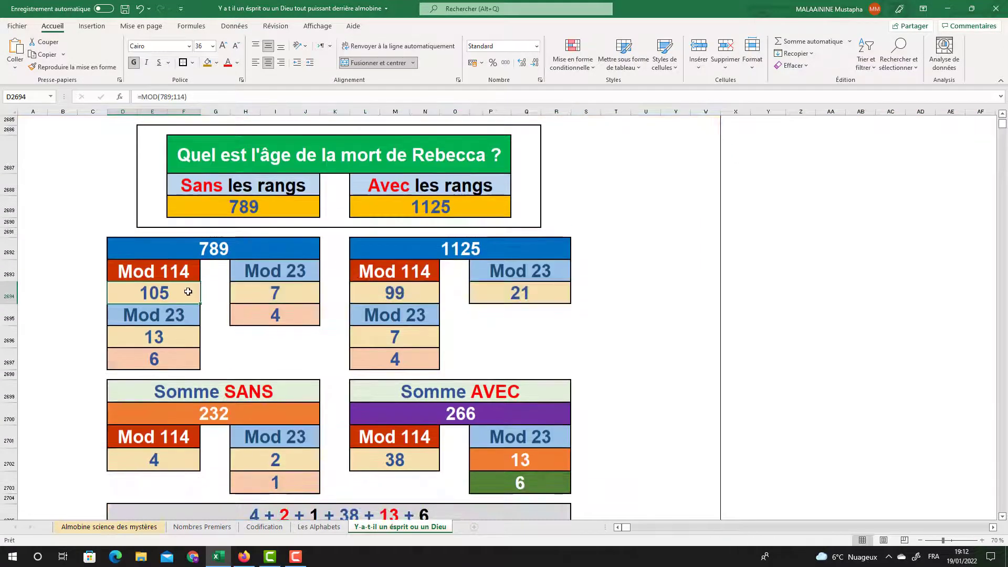
{"action": "left_click", "coordinate": [129, 338]}
{"action": "left_click", "coordinate": [157, 360]}
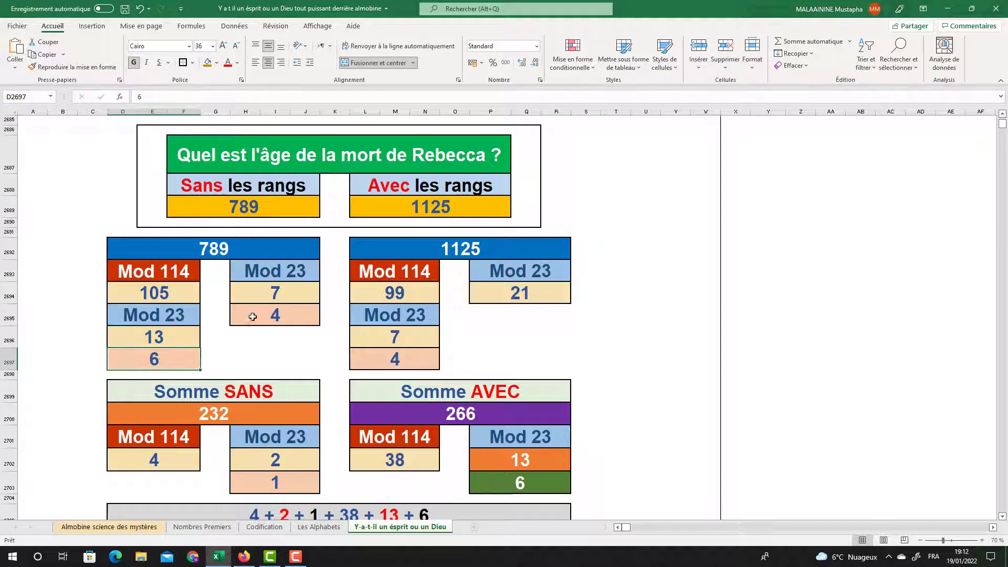
{"action": "left_click", "coordinate": [266, 298]}
{"action": "left_click", "coordinate": [271, 315]}
Step: Select the Mod 114 result below 1125, and its Mod 23 header, value and rank
{"action": "left_click", "coordinate": [397, 300]}
{"action": "left_click", "coordinate": [400, 319]}
{"action": "left_click", "coordinate": [402, 338]}
{"action": "left_click", "coordinate": [391, 355]}
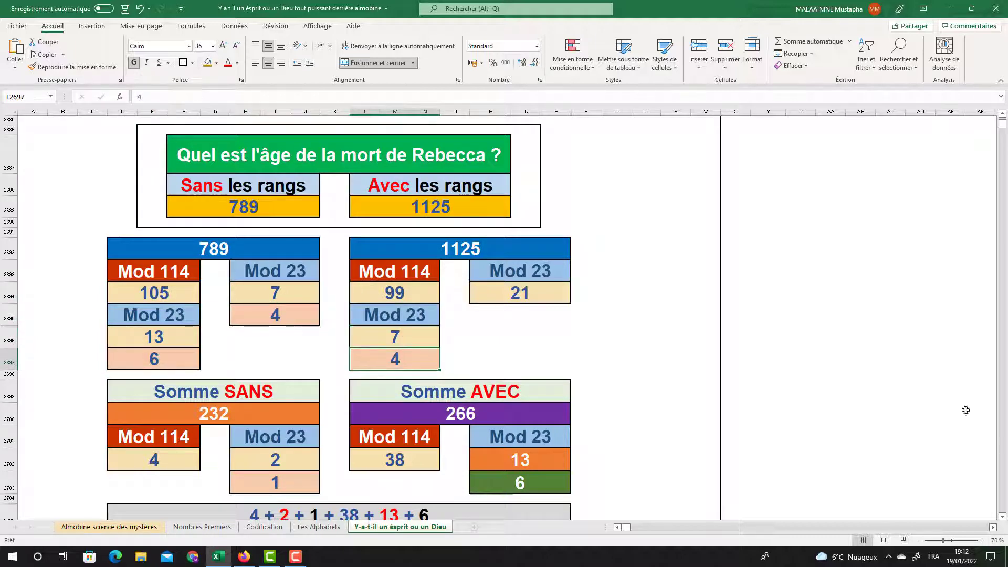
Step: Inspect the ranges summed by the Somme SANS and Somme AVEC formulas in row 2700
{"action": "double_click", "coordinate": [243, 411]}
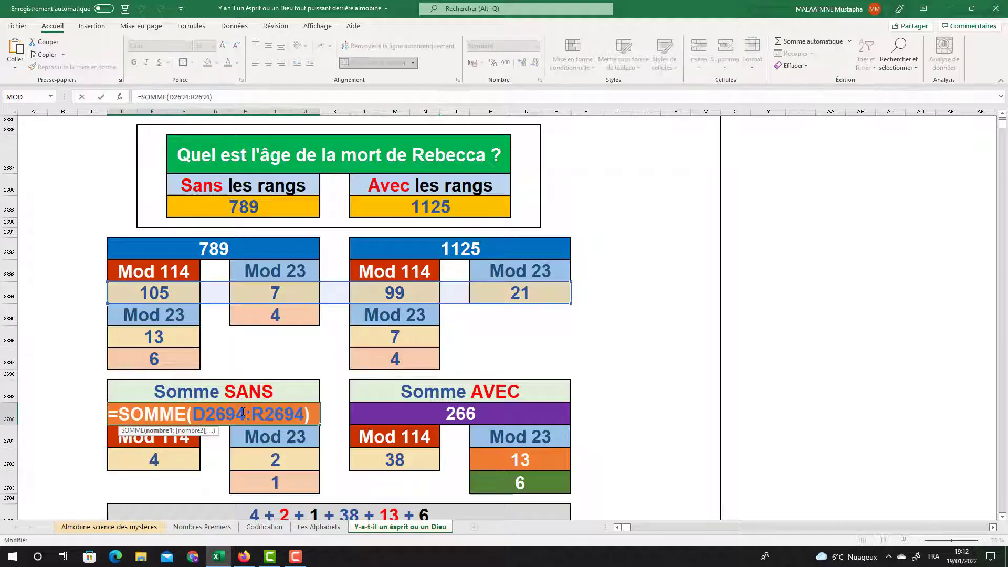
{"action": "key", "text": "Return"}
{"action": "double_click", "coordinate": [446, 418]}
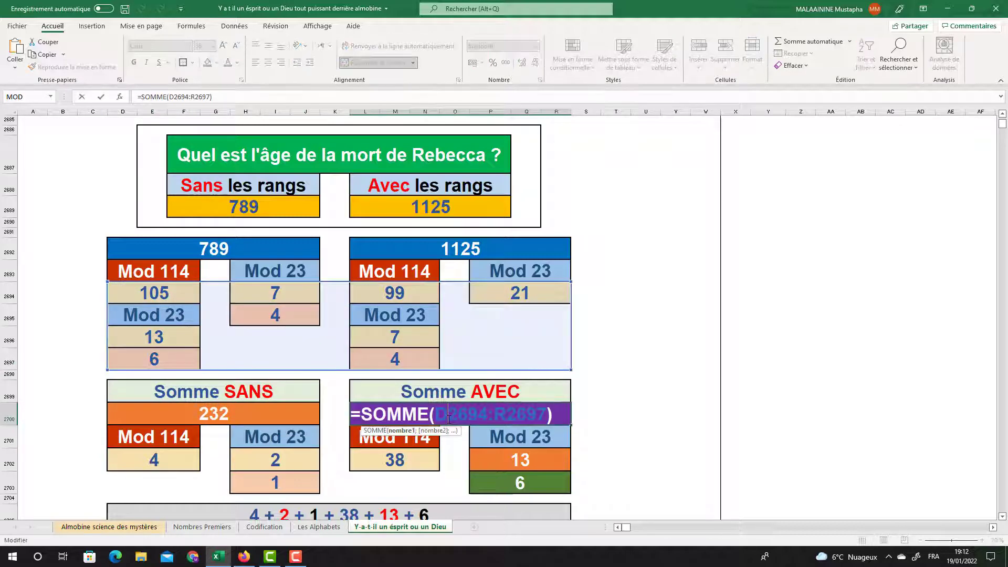
{"action": "key", "text": "Return"}
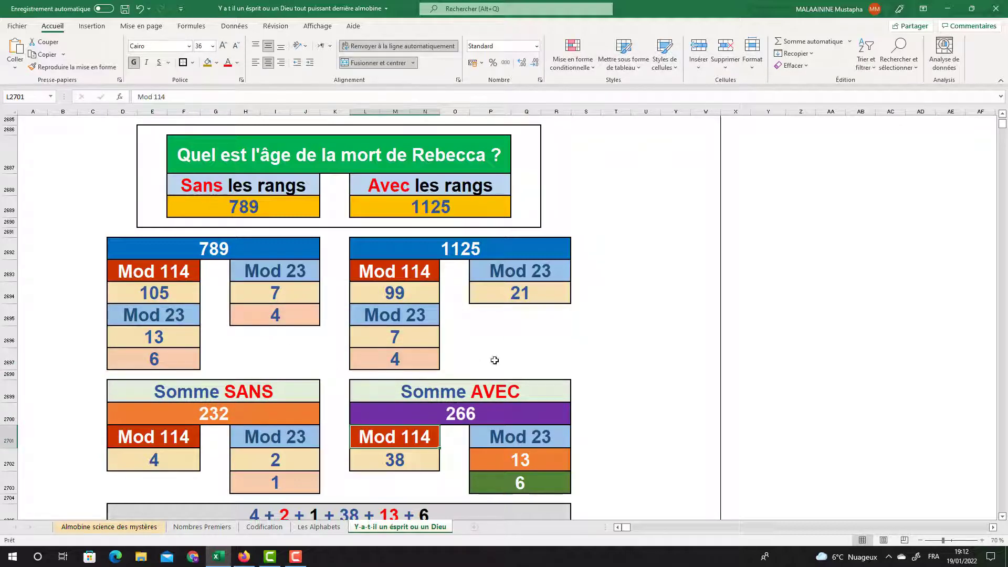
Step: Select the modulo results and ranks below Somme SANS and Somme AVEC in rows 2702 and 2703
{"action": "scroll", "coordinate": [213, 401], "scroll_direction": "down", "scroll_amount": 1}
{"action": "left_click_drag", "start_coordinate": [186, 389], "coordinate": [607, 378]}
{"action": "left_click", "coordinate": [271, 400]}
{"action": "left_click", "coordinate": [396, 400]}
{"action": "left_click", "coordinate": [531, 399]}
{"action": "left_click", "coordinate": [526, 422]}
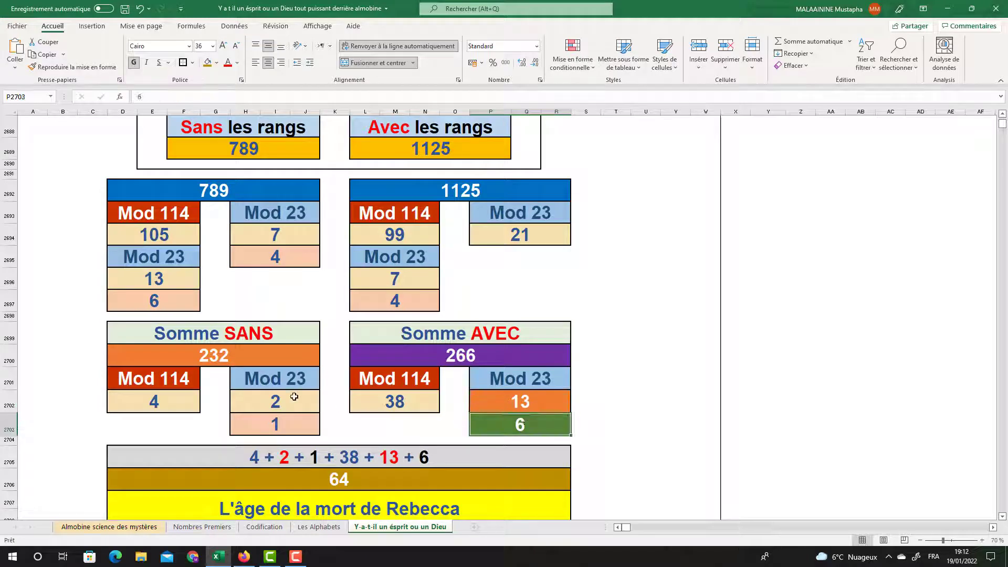
{"action": "left_click", "coordinate": [286, 401]}
{"action": "left_click", "coordinate": [276, 423]}
Step: Inspect the formula of the row 2706 result, and select that result together with the "L'âge de la mort de Rebecca" label
{"action": "scroll", "coordinate": [279, 417], "scroll_direction": "down", "scroll_amount": 1}
{"action": "double_click", "coordinate": [325, 425]}
{"action": "key", "text": "Return"}
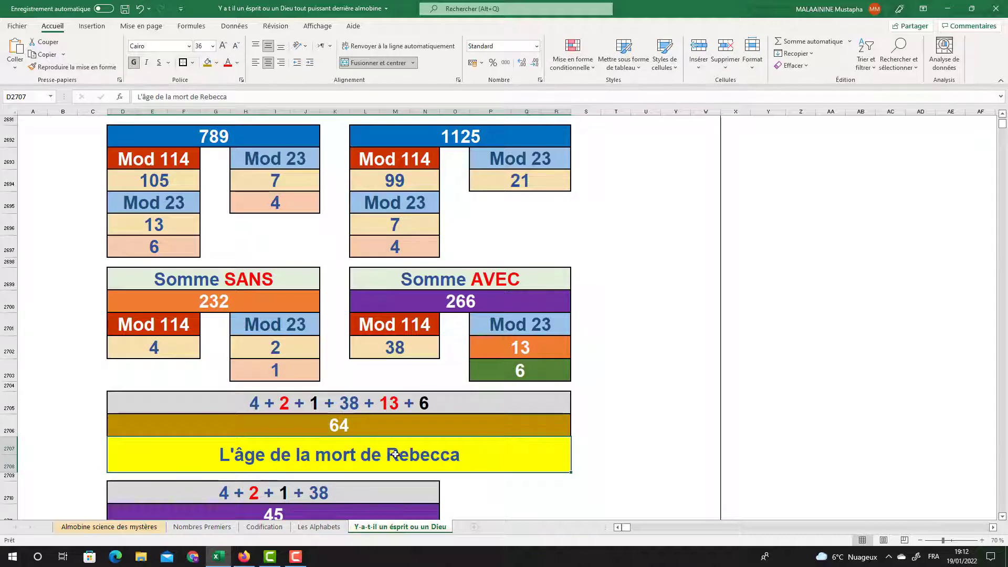
{"action": "left_click_drag", "start_coordinate": [347, 435], "coordinate": [337, 447]}
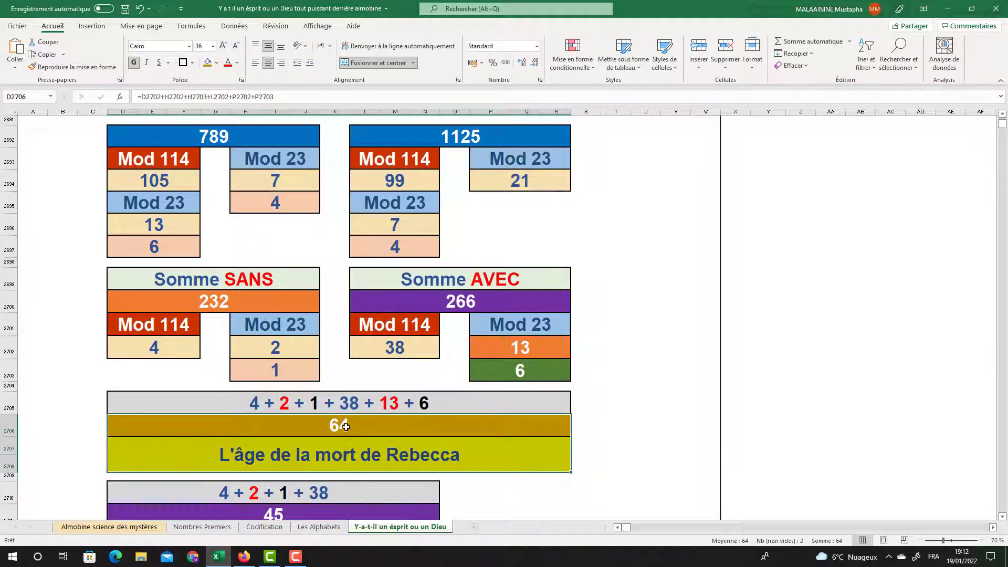
Step: Select the terms 4, 1 and 38 in rows 2702 and 2703, and the 4 + 2 + 1 + 38 result in row 2711
{"action": "left_click", "coordinate": [175, 353]}
{"action": "left_click", "coordinate": [270, 367]}
{"action": "left_click", "coordinate": [390, 349]}
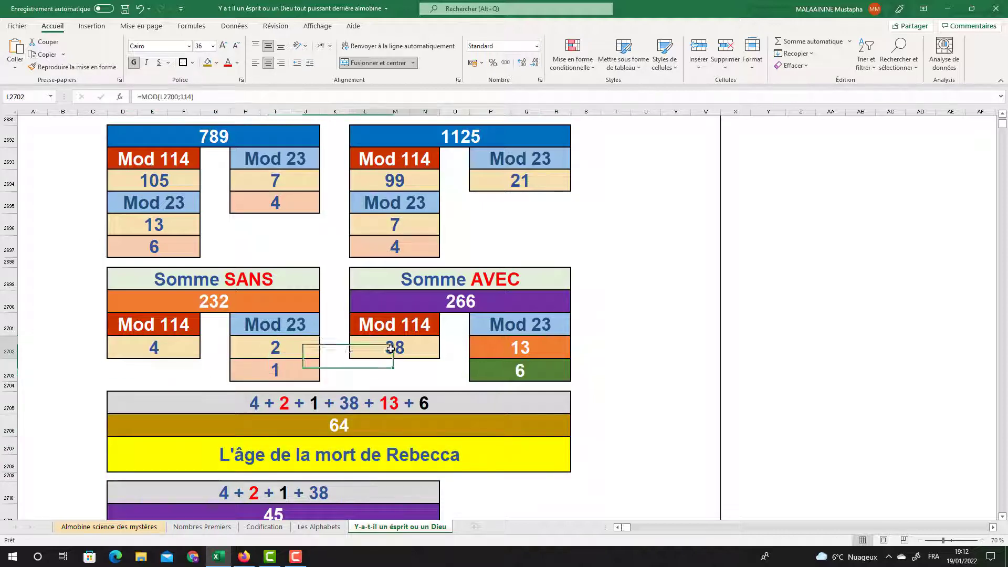
{"action": "scroll", "coordinate": [341, 375], "scroll_direction": "down", "scroll_amount": 1}
{"action": "left_click", "coordinate": [273, 460]}
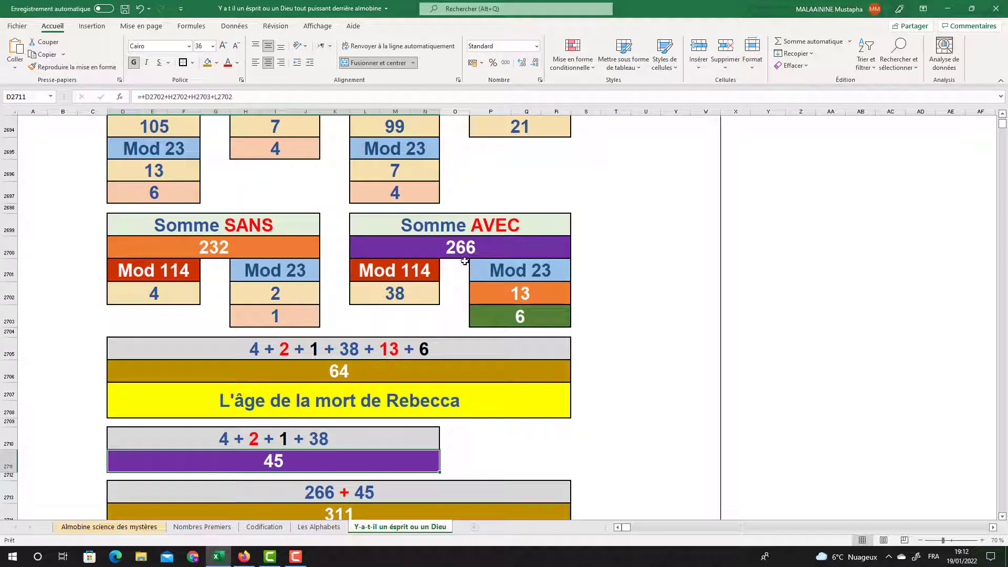
Step: Select the 266 + 45 result in row 2714 and its prime number rank in row 2716
{"action": "scroll", "coordinate": [362, 407], "scroll_direction": "down", "scroll_amount": 1}
{"action": "left_click", "coordinate": [344, 449]}
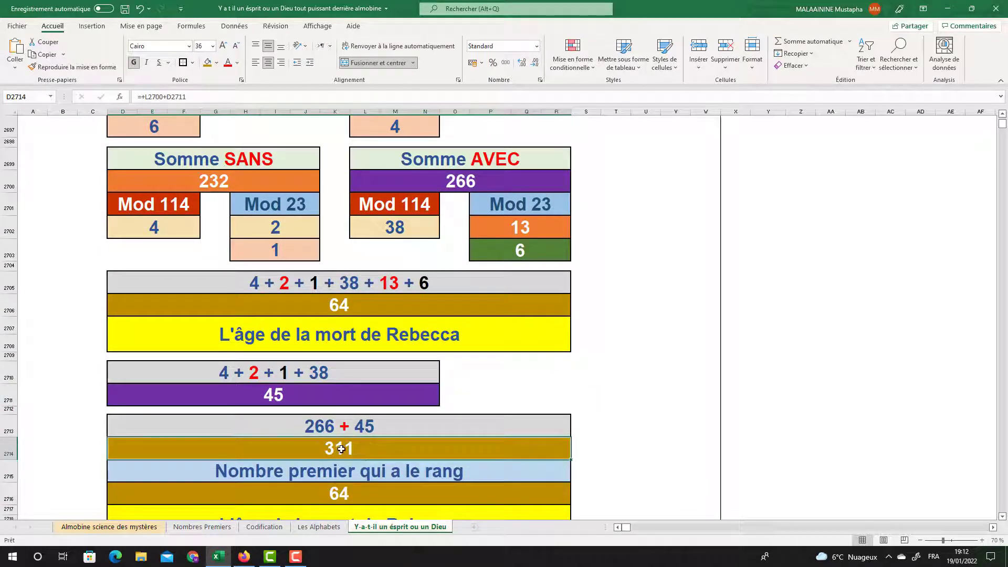
{"action": "scroll", "coordinate": [383, 462], "scroll_direction": "down", "scroll_amount": 2}
{"action": "left_click", "coordinate": [400, 446]}
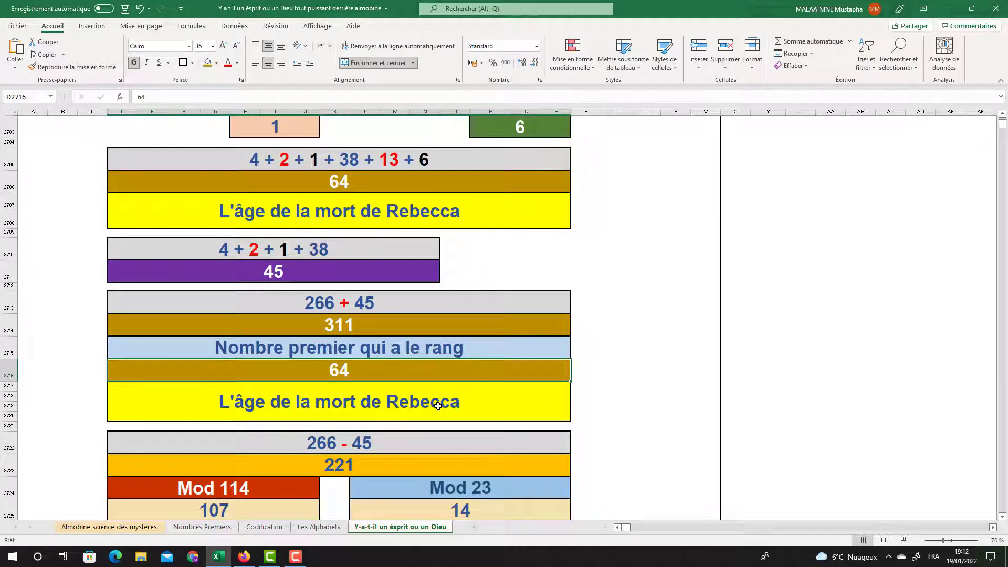
Step: Select the Somme AVEC total in row 2700 and the 266 - 45 result in row 2723
{"action": "scroll", "coordinate": [438, 405], "scroll_direction": "up", "scroll_amount": 2}
{"action": "left_click", "coordinate": [468, 185]}
{"action": "scroll", "coordinate": [438, 252], "scroll_direction": "down", "scroll_amount": 3}
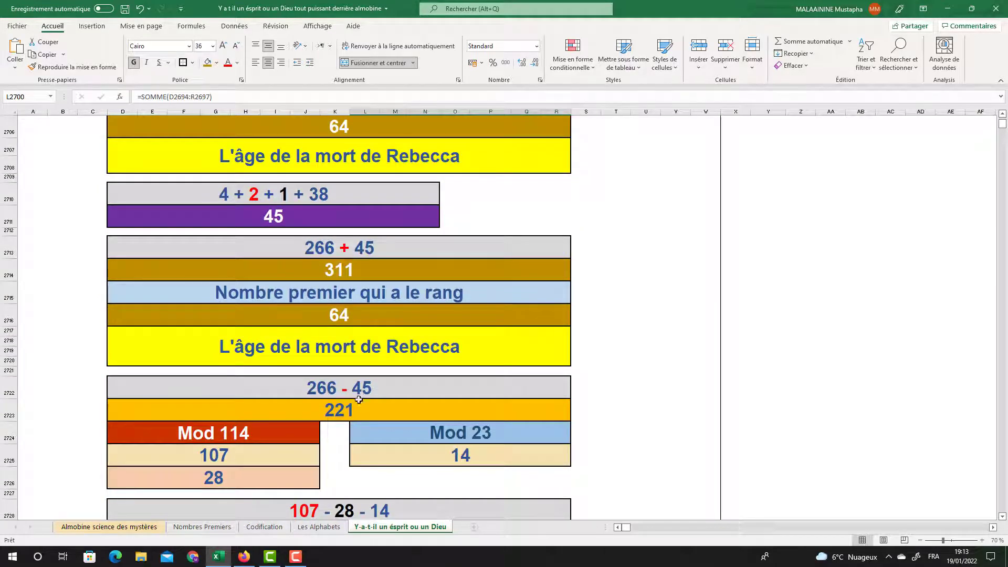
{"action": "left_click", "coordinate": [348, 412]}
Step: Select the Mod 114 and Mod 23 headers, values and rank below row 2723, and the 107 - 28 - 14 result in row 2729
{"action": "scroll", "coordinate": [277, 405], "scroll_direction": "down", "scroll_amount": 1}
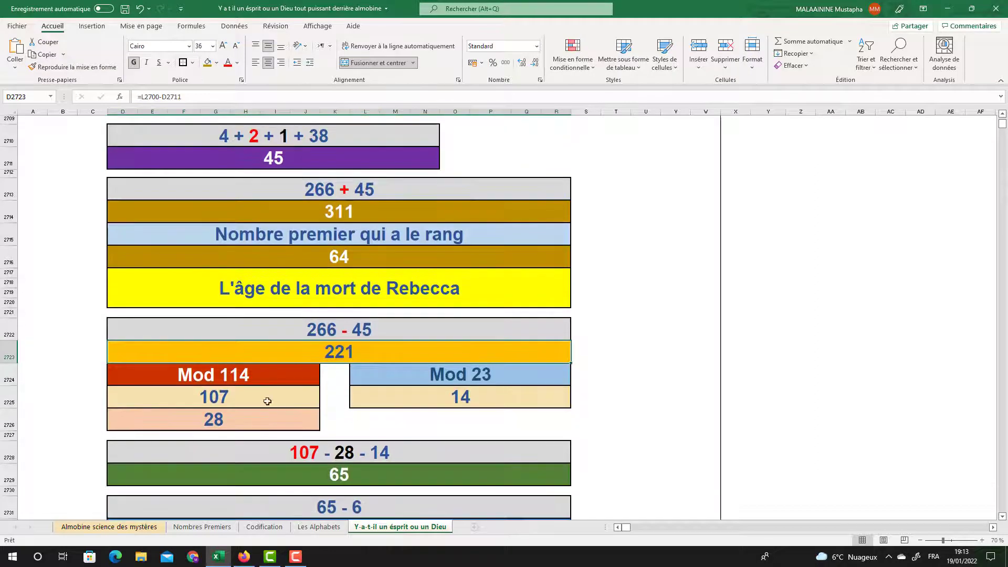
{"action": "left_click", "coordinate": [245, 376]}
{"action": "left_click", "coordinate": [423, 373]}
{"action": "left_click", "coordinate": [249, 393]}
{"action": "left_click", "coordinate": [435, 398]}
{"action": "left_click", "coordinate": [213, 417]}
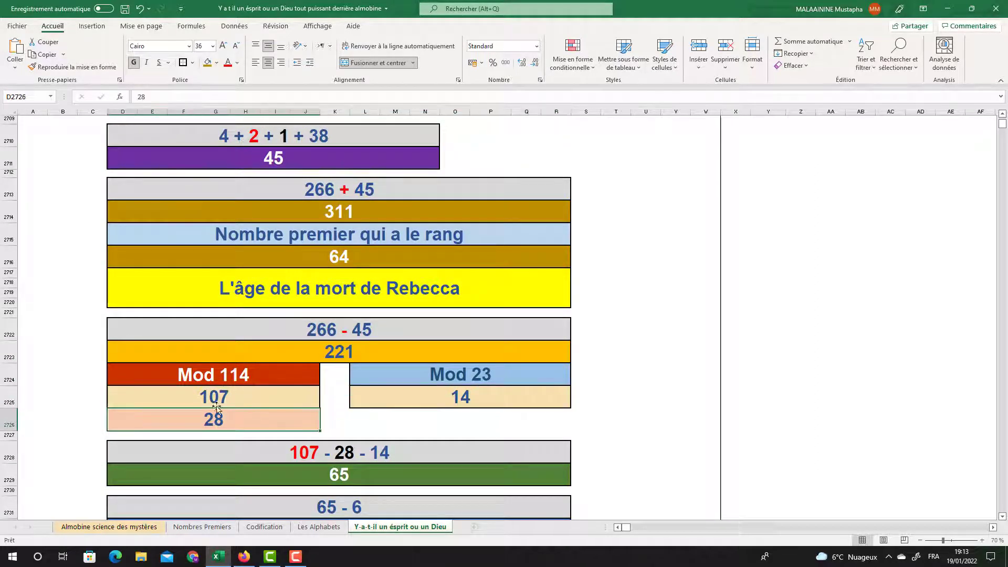
{"action": "left_click", "coordinate": [431, 398]}
{"action": "scroll", "coordinate": [369, 420], "scroll_direction": "down", "scroll_amount": 1}
{"action": "left_click", "coordinate": [351, 421]}
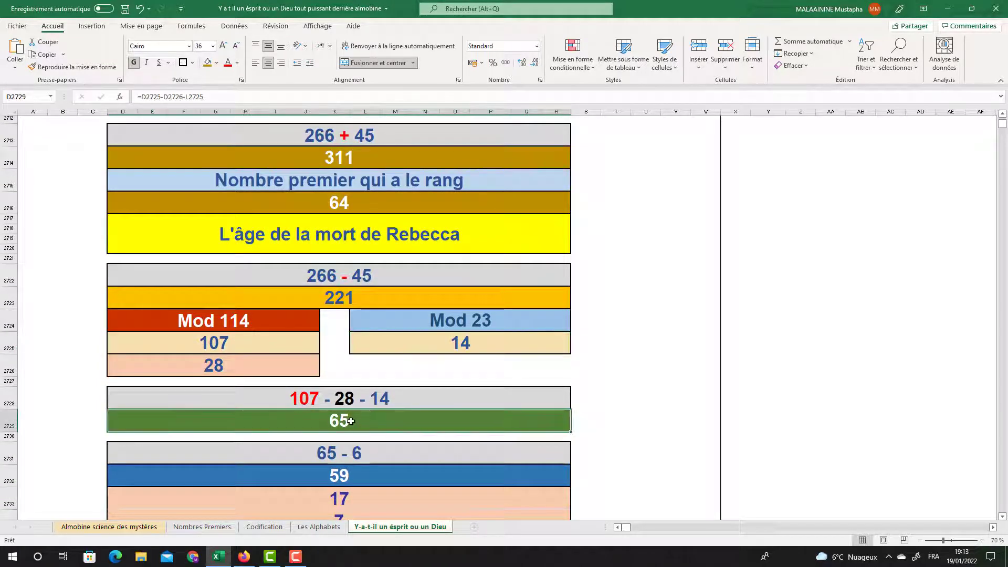
Step: Inspect the formula of the 65 - 6 result in row 2732 and trace its reference up to row 2703
{"action": "double_click", "coordinate": [334, 472]}
{"action": "scroll", "coordinate": [439, 404], "scroll_direction": "up", "scroll_amount": 7}
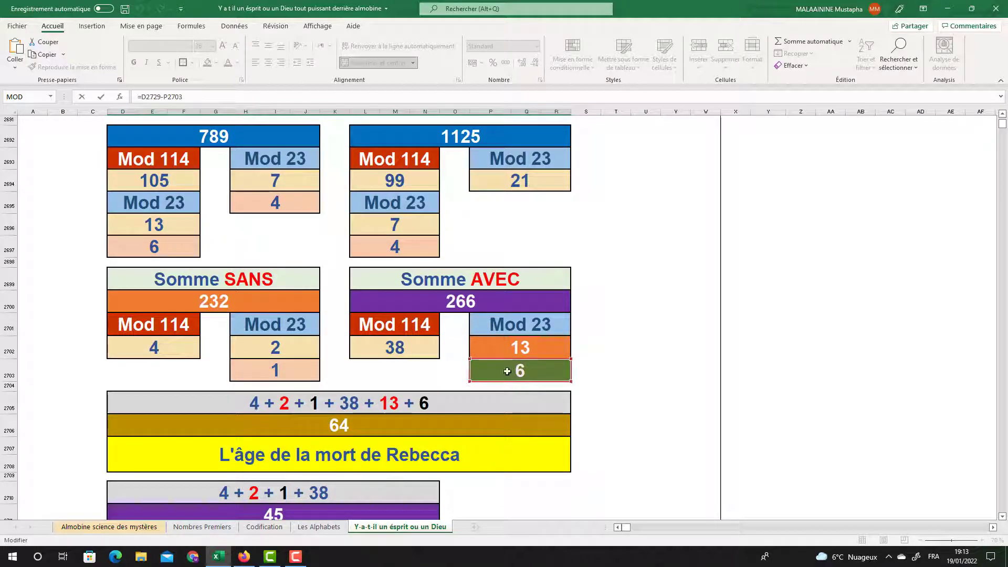
{"action": "key", "text": "Escape"}
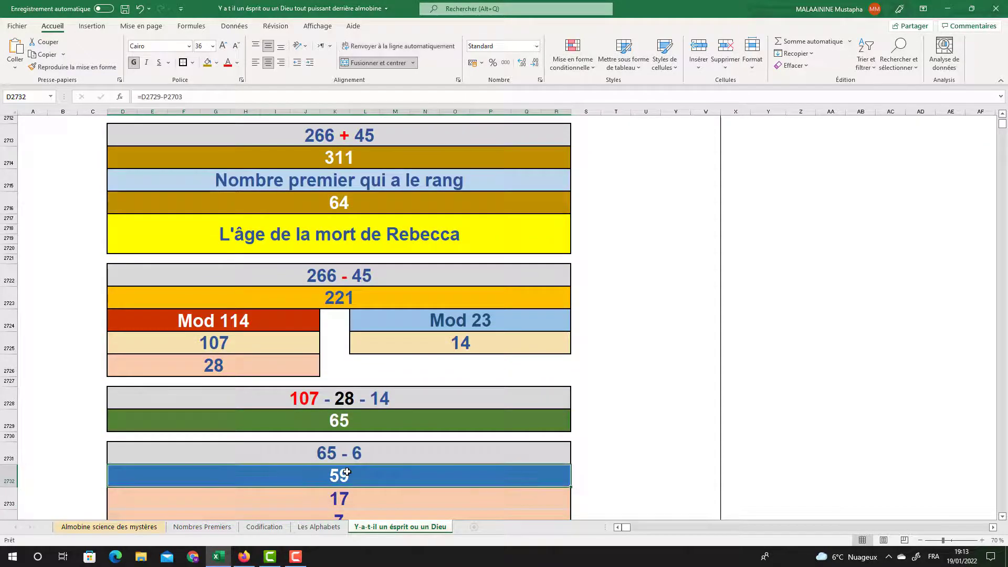
Step: Select the rank under the Somme SANS Mod 23 value in row 2703 and compare it with the subtraction blocks below
{"action": "scroll", "coordinate": [309, 254], "scroll_direction": "up", "scroll_amount": 5}
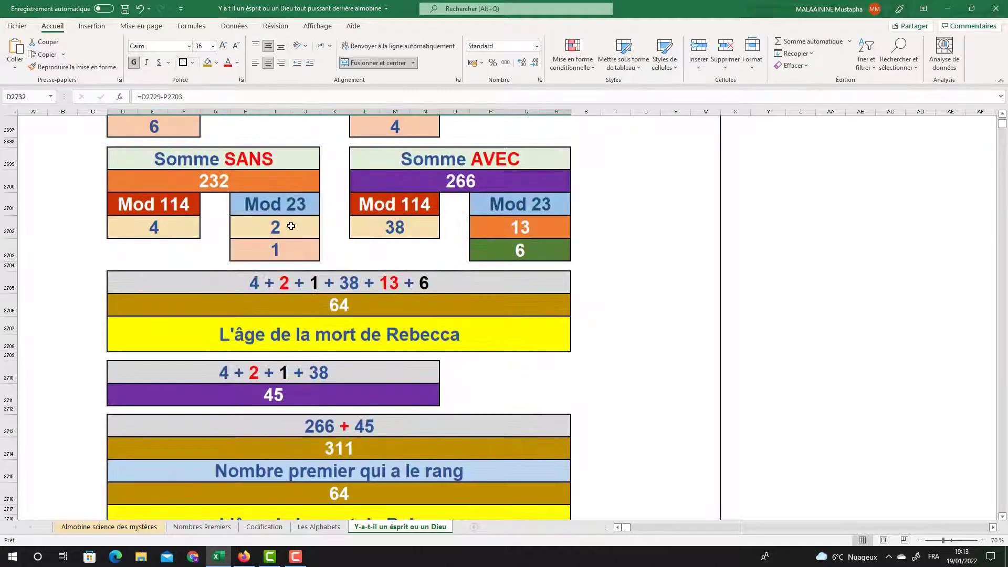
{"action": "left_click", "coordinate": [277, 248]}
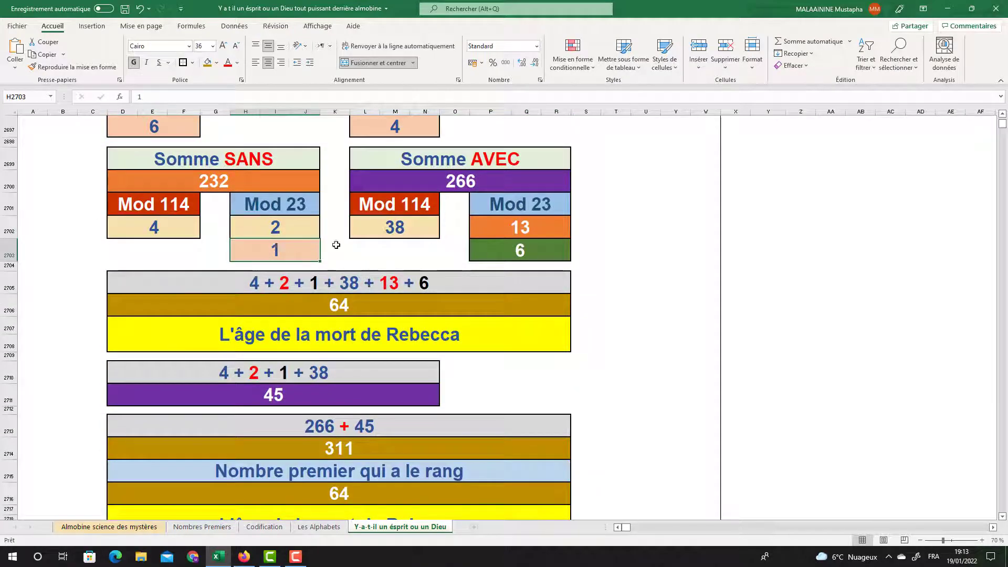
{"action": "scroll", "coordinate": [458, 311], "scroll_direction": "down", "scroll_amount": 5}
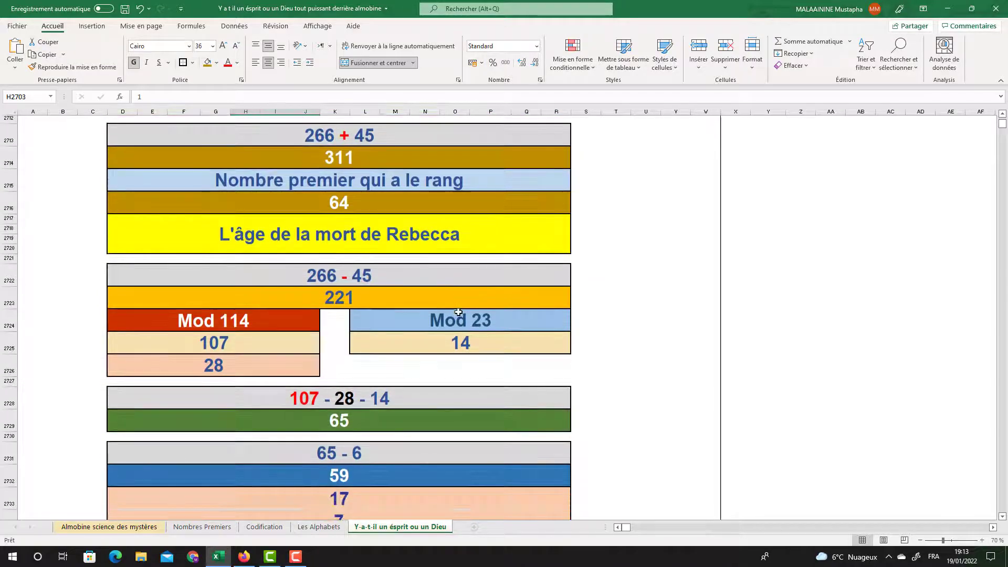
{"action": "scroll", "coordinate": [458, 312], "scroll_direction": "up", "scroll_amount": 4}
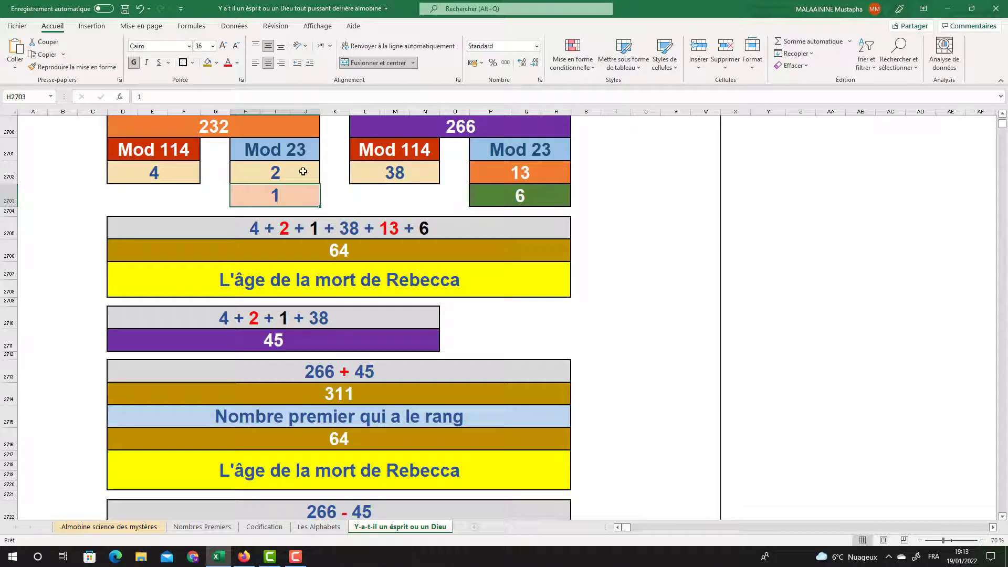
{"action": "scroll", "coordinate": [234, 218], "scroll_direction": "down", "scroll_amount": 5}
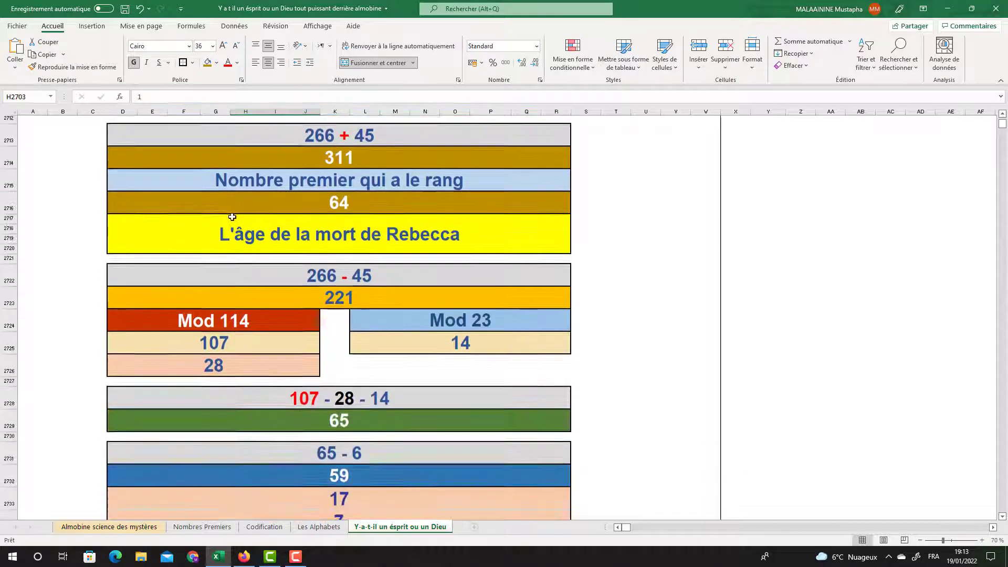
Step: Select the 107 - 28 - 14 result in row 2729, the 65 - 6 result in row 2732 and its ranks in rows 2733 to 2735
{"action": "left_click", "coordinate": [328, 367]}
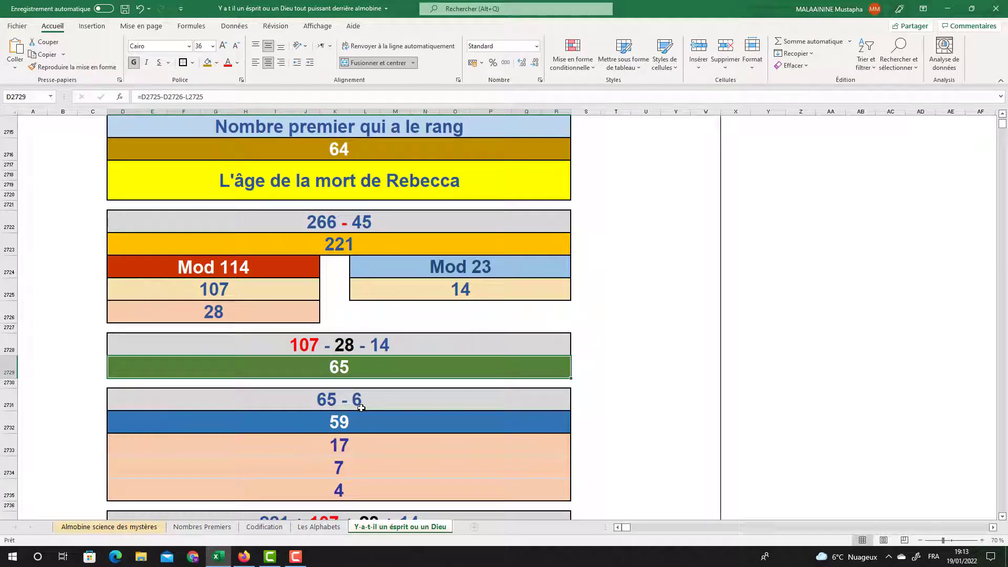
{"action": "left_click", "coordinate": [339, 421]}
{"action": "scroll", "coordinate": [343, 420], "scroll_direction": "down", "scroll_amount": 1}
{"action": "left_click", "coordinate": [341, 390]}
{"action": "left_click", "coordinate": [339, 412]}
{"action": "left_click", "coordinate": [339, 435]}
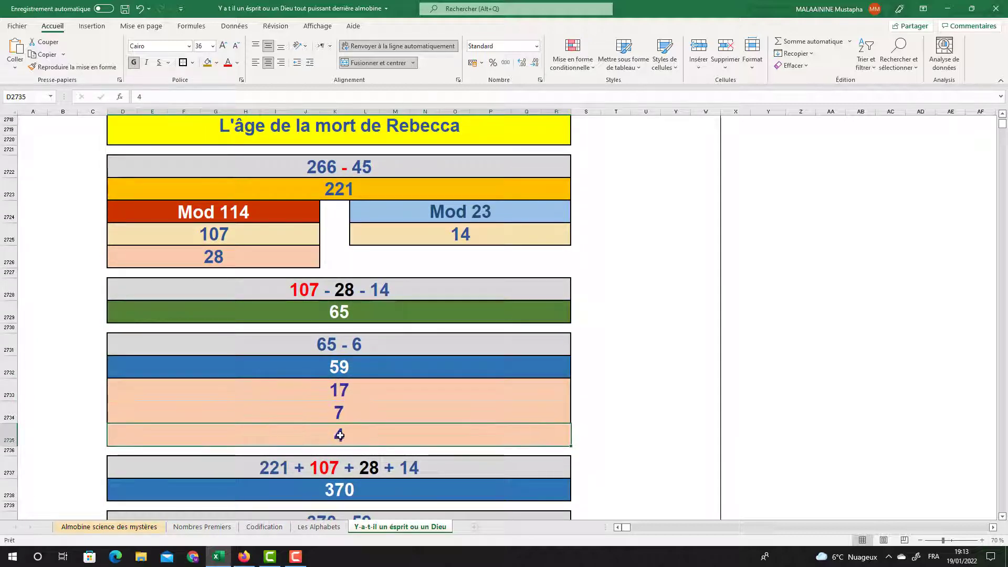
Step: Select the 266 - 45 result in row 2723, the Mod 114 value and its rank, and the Mod 23 value in row 2725
{"action": "left_click", "coordinate": [335, 188]}
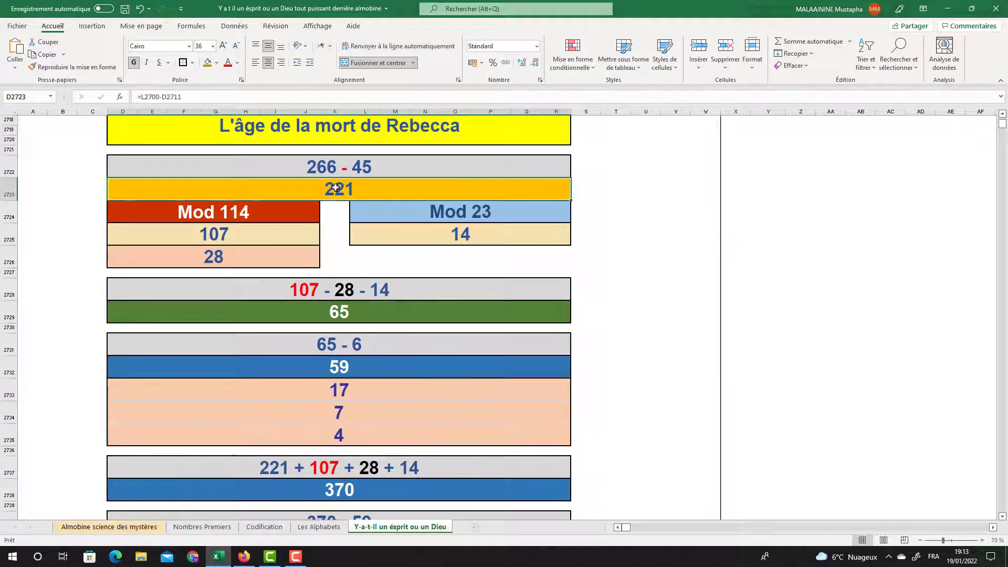
{"action": "left_click", "coordinate": [210, 229]}
{"action": "left_click", "coordinate": [234, 260]}
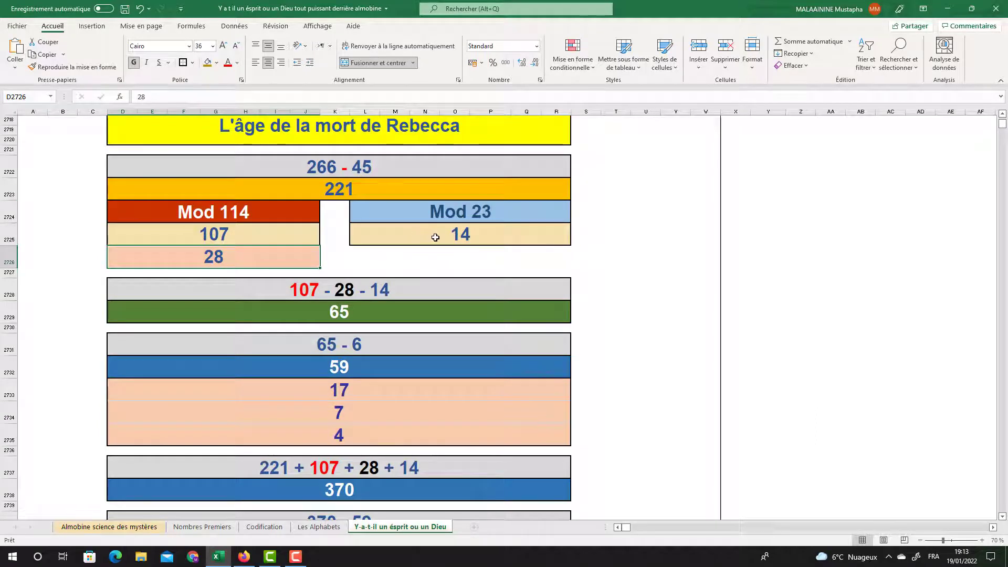
{"action": "left_click", "coordinate": [435, 237]}
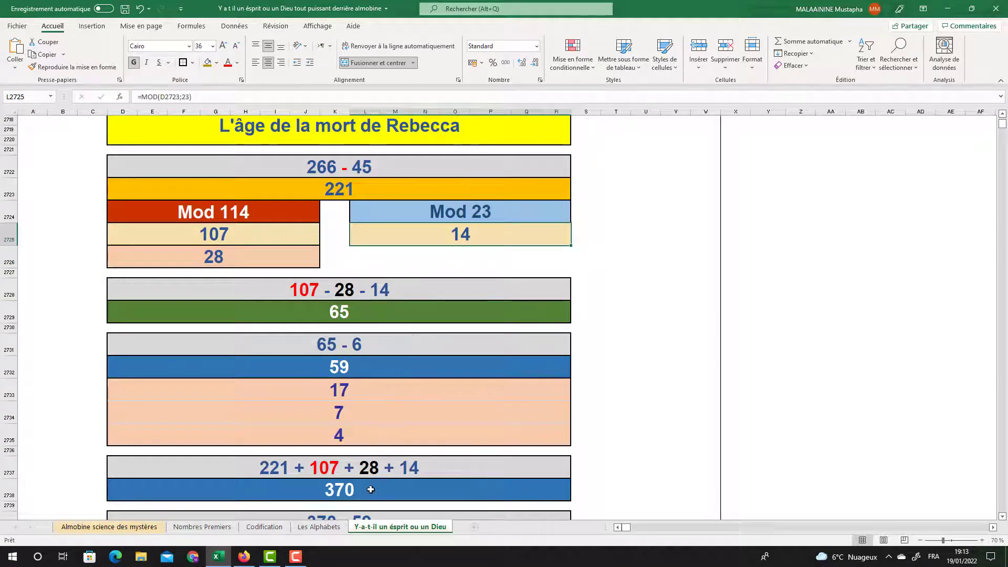
Step: Inspect the formula of the 221 + 107 + 28 + 14 sum in row 2738 and its referenced cells
{"action": "double_click", "coordinate": [344, 491]}
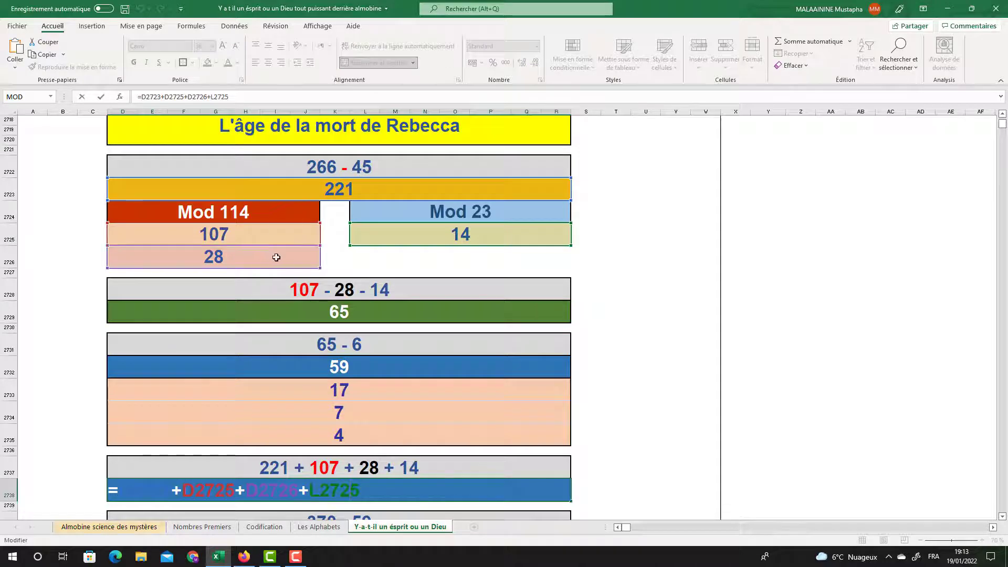
{"action": "left_click", "coordinate": [242, 265]}
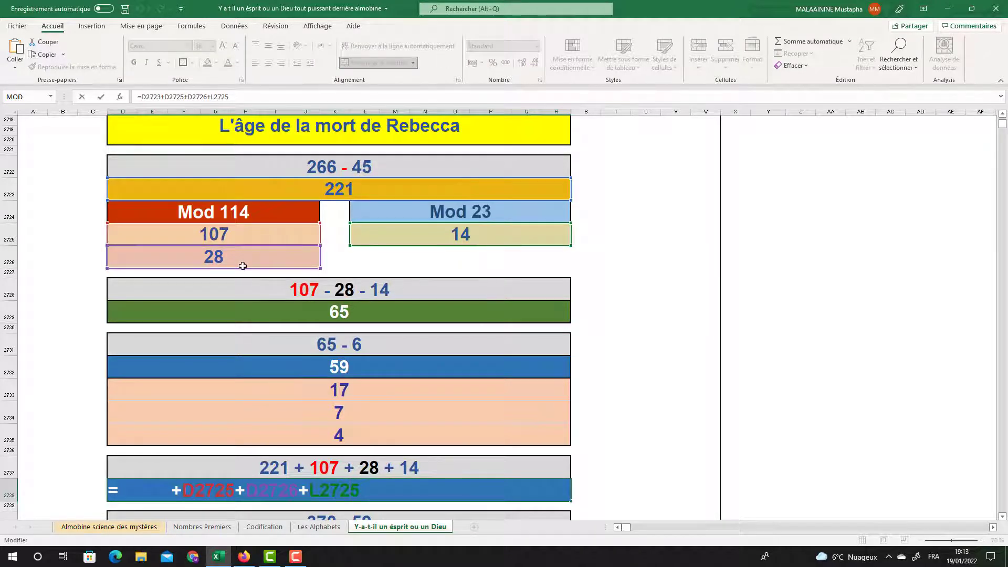
{"action": "left_click", "coordinate": [338, 486]}
Step: Select the 65 - 6 result in row 2732, the 370 - 59 result in row 2741 and its prime number rank in row 2743
{"action": "left_click", "coordinate": [345, 373]}
{"action": "scroll", "coordinate": [338, 388], "scroll_direction": "down", "scroll_amount": 3}
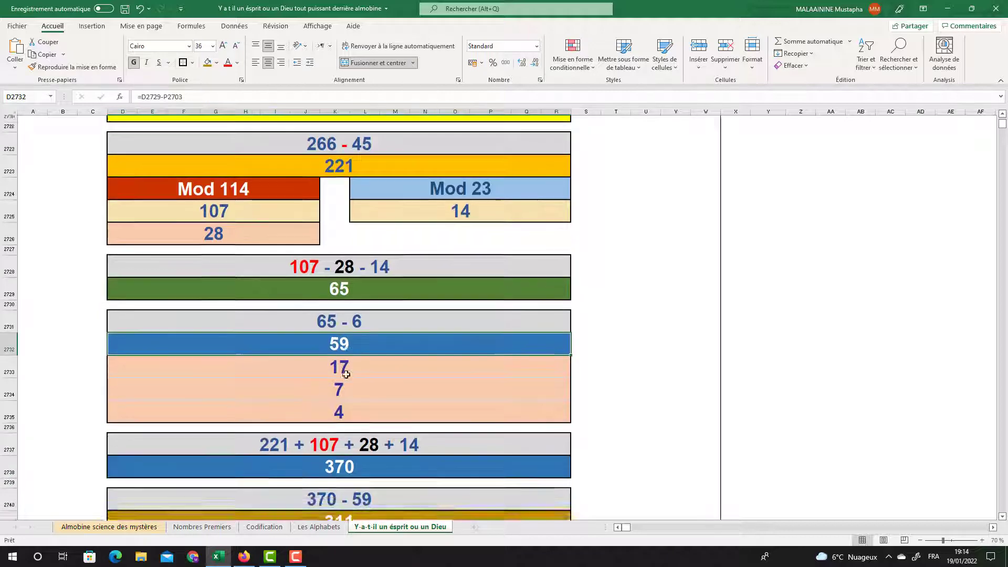
{"action": "left_click", "coordinate": [338, 389]}
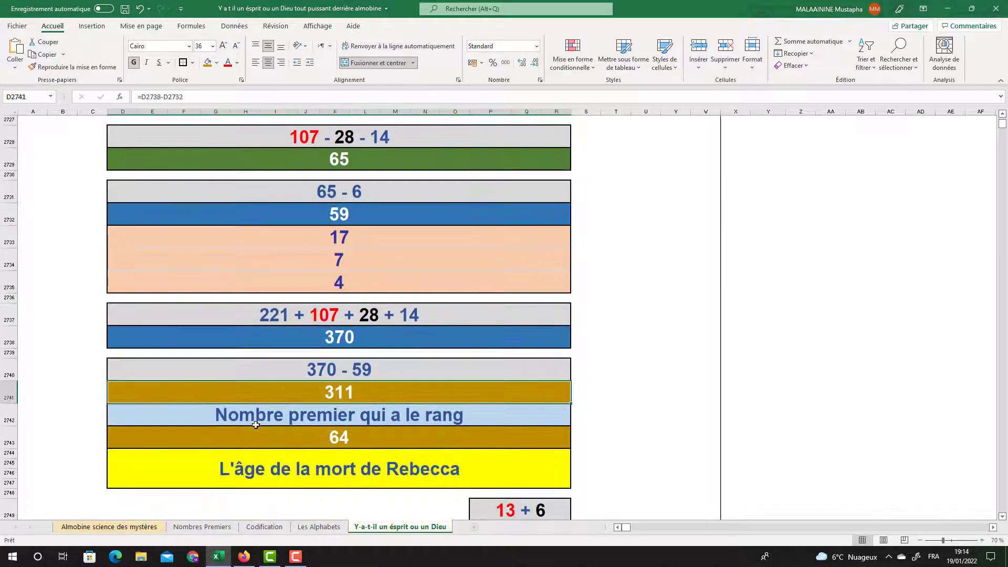
{"action": "left_click", "coordinate": [336, 442]}
Step: Select the Somme AVEC Mod 23 value and rank in rows 2702 and 2703, and the 13 + 6 result in row 2750
{"action": "scroll", "coordinate": [336, 443], "scroll_direction": "up", "scroll_amount": 9}
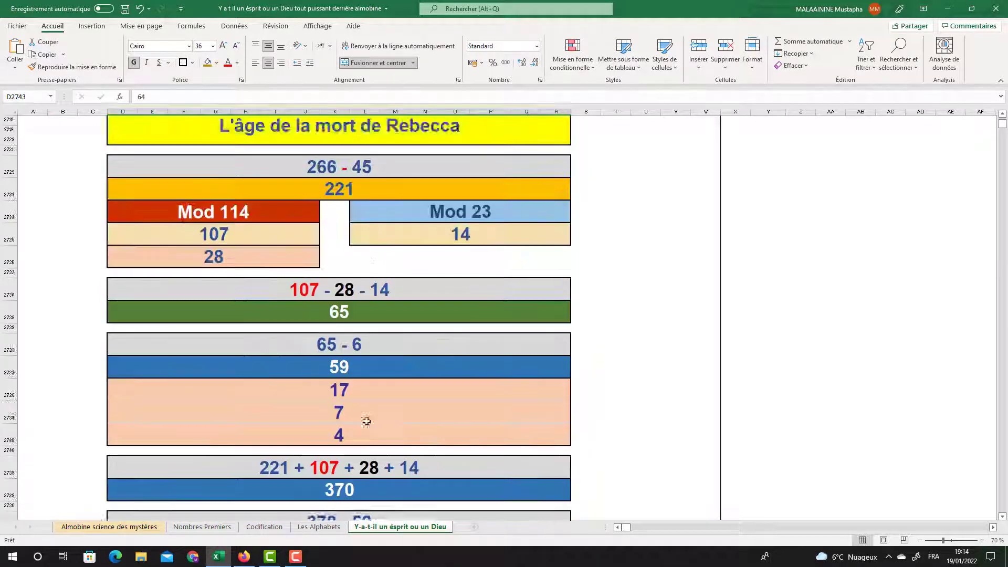
{"action": "left_click_drag", "start_coordinate": [518, 173], "coordinate": [519, 197]}
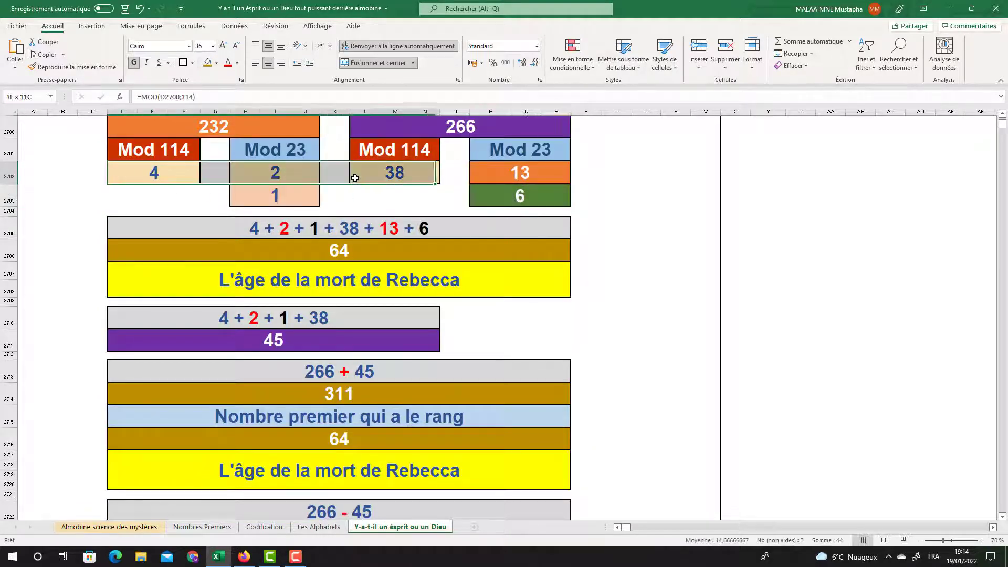
{"action": "scroll", "coordinate": [538, 298], "scroll_direction": "down", "scroll_amount": 13}
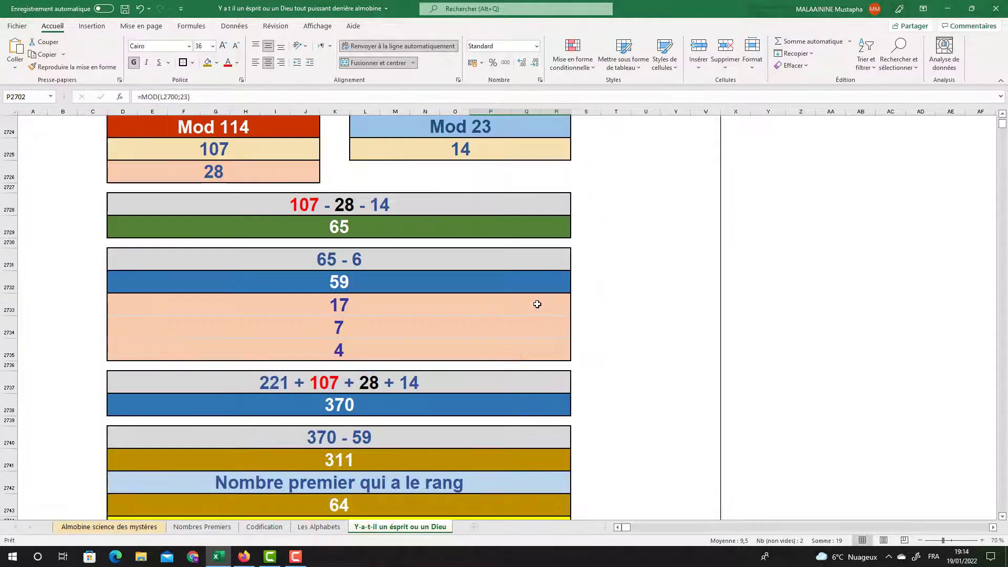
{"action": "left_click", "coordinate": [526, 300]}
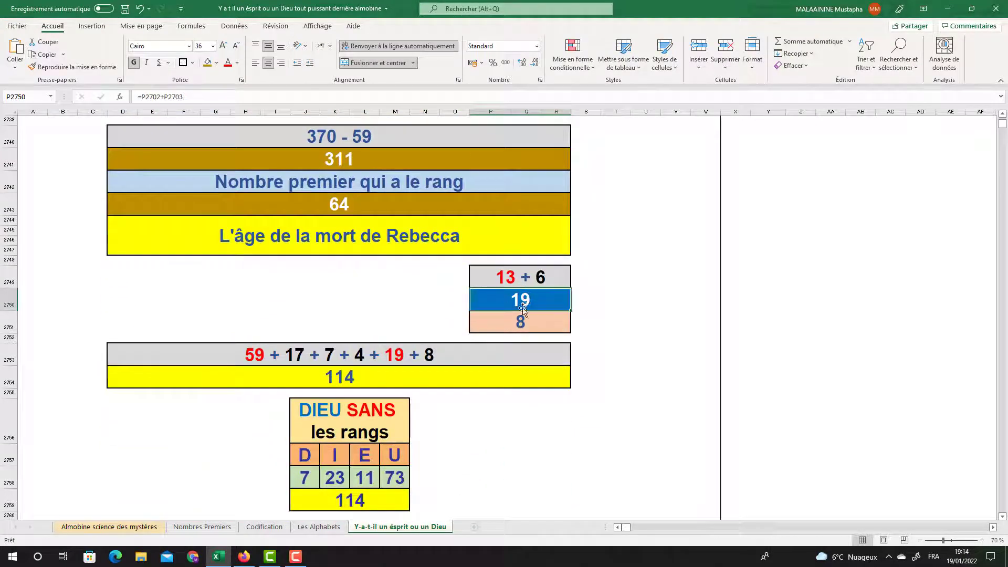
Step: Inspect the formula of the 59 + 17 + 7 + 4 + 19 + 8 sum in row 2754 and its referenced cells
{"action": "left_click", "coordinate": [331, 381]}
{"action": "double_click", "coordinate": [331, 381]}
{"action": "scroll", "coordinate": [334, 379], "scroll_direction": "up", "scroll_amount": 4}
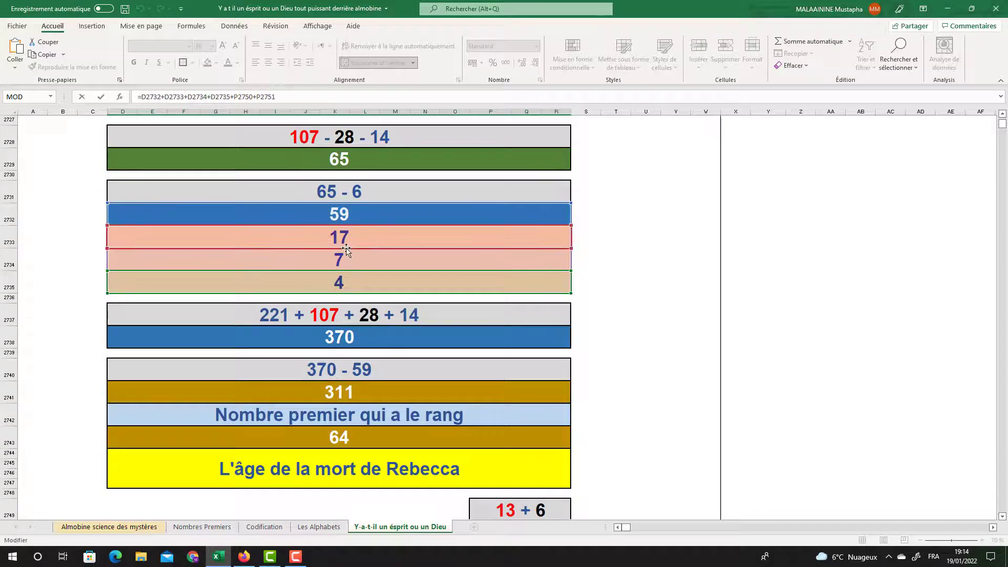
{"action": "scroll", "coordinate": [381, 318], "scroll_direction": "down", "scroll_amount": 3}
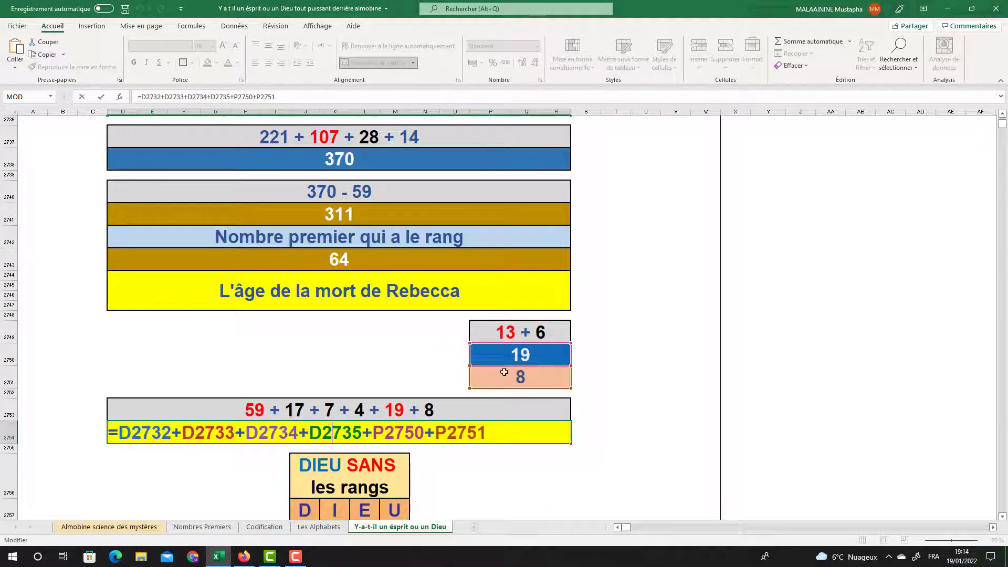
{"action": "key", "text": "Return"}
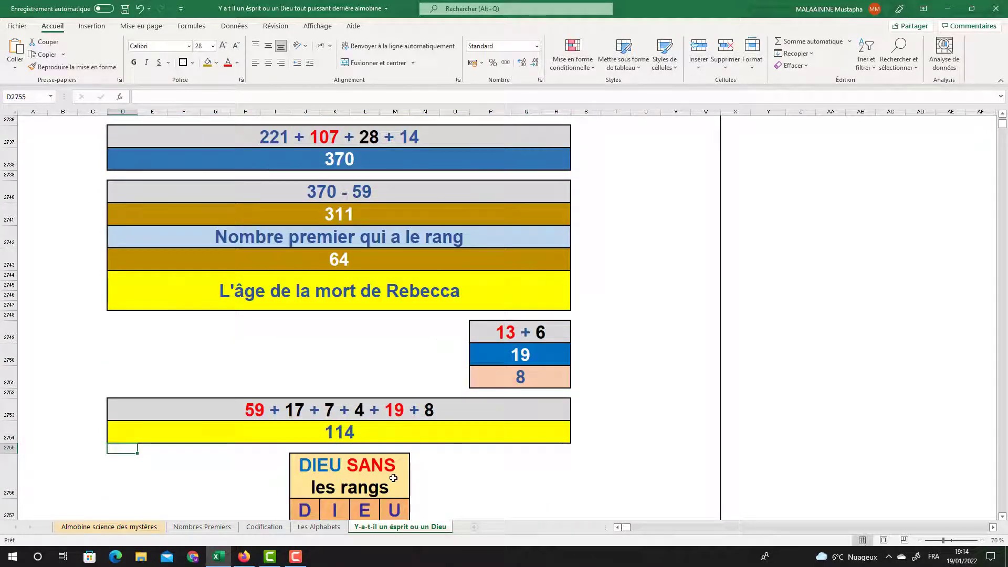
Step: Select the DIEU SANS les rangs table and the 114 + 45 result in row 2762
{"action": "scroll", "coordinate": [393, 477], "scroll_direction": "down", "scroll_amount": 2}
{"action": "left_click_drag", "start_coordinate": [349, 367], "coordinate": [350, 439]}
{"action": "left_click", "coordinate": [346, 501]}
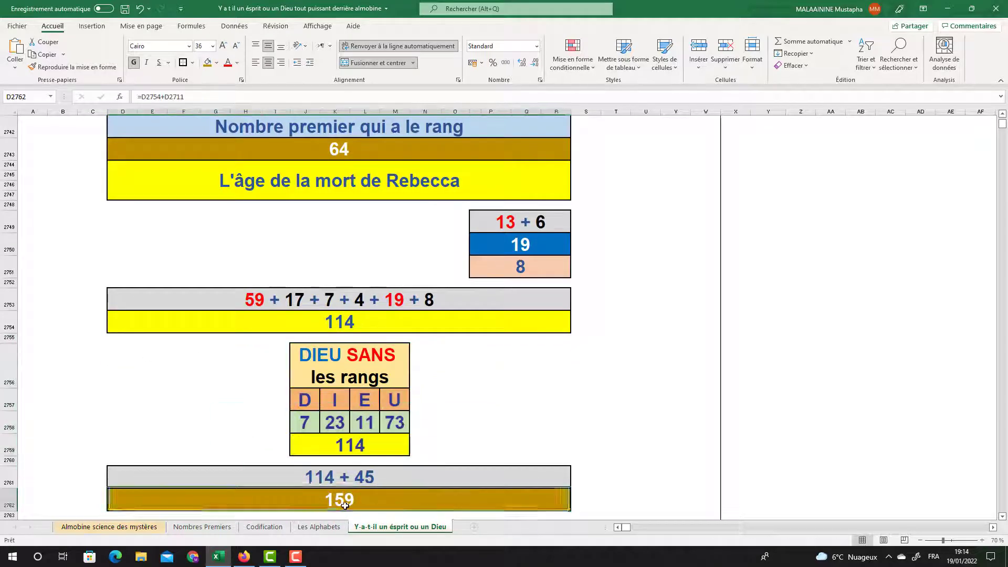